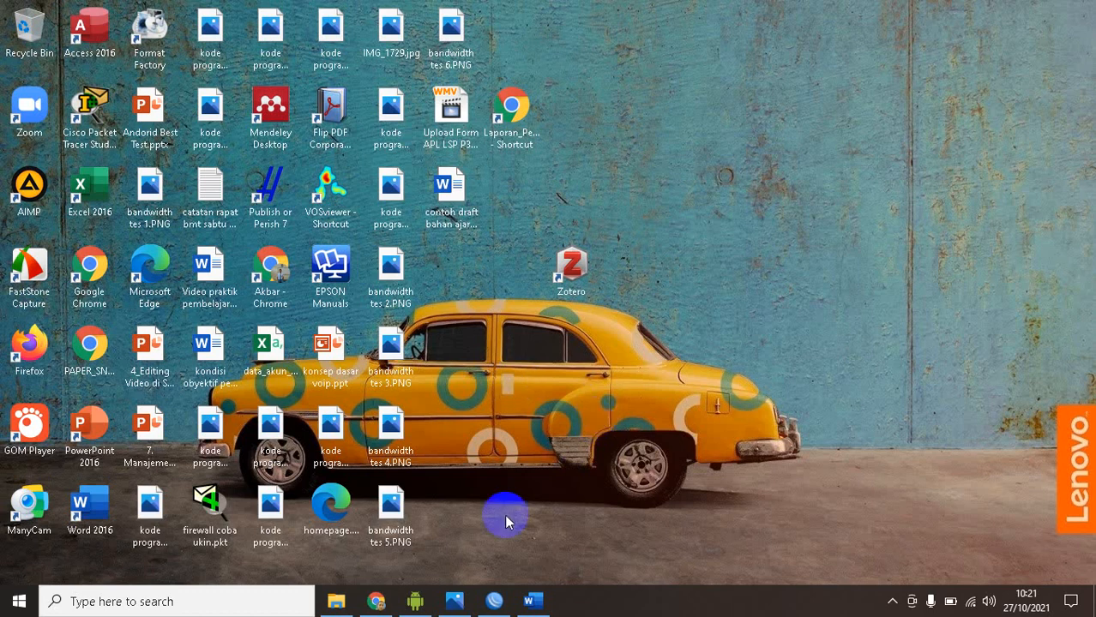
Show the photo of the laptop and router setup, WhatsApp Image 2021-10-27 at 10.16.00 (1).jpeg, from the Downloads folder
{"action": "left_click", "coordinate": [454, 601]}
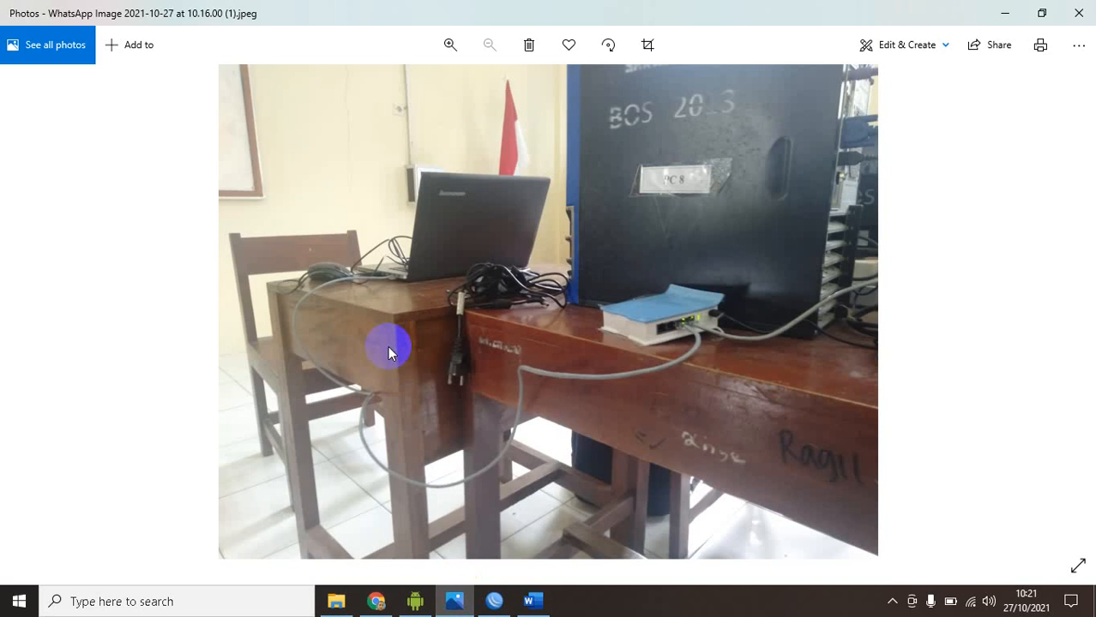
{"action": "key", "text": "Right"}
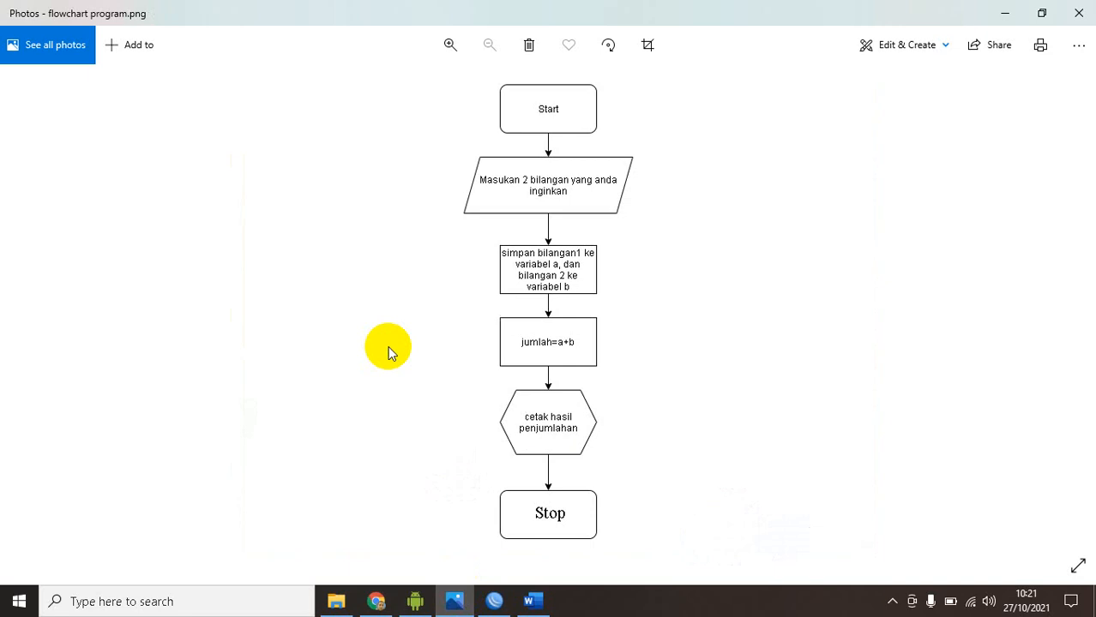
{"action": "key", "text": "Left"}
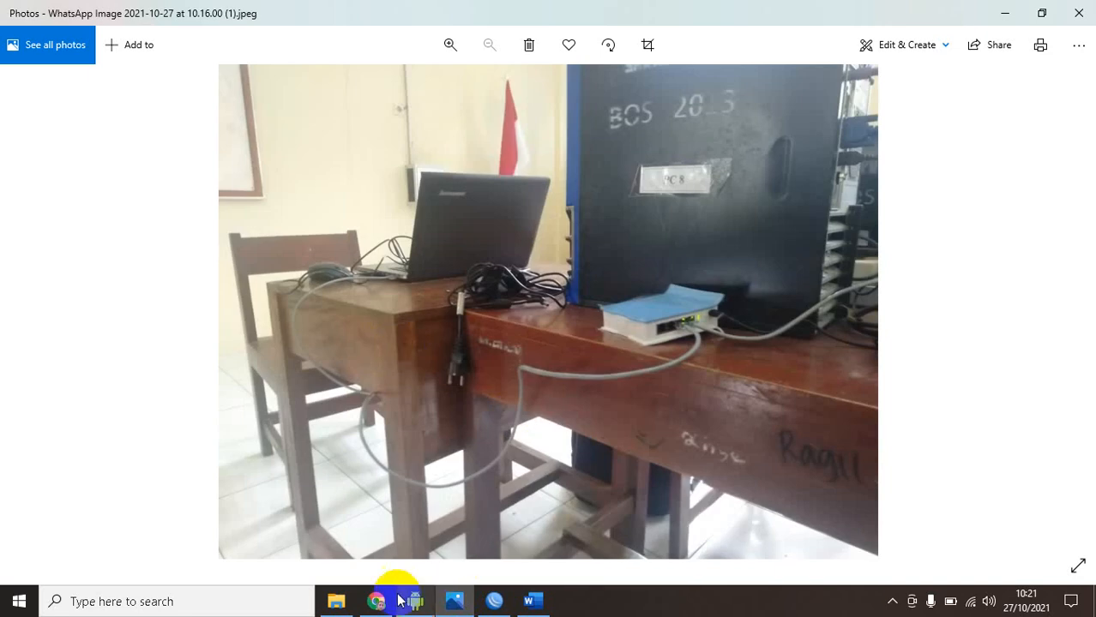
{"action": "left_click", "coordinate": [336, 601]}
{"action": "double_click", "coordinate": [325, 218]}
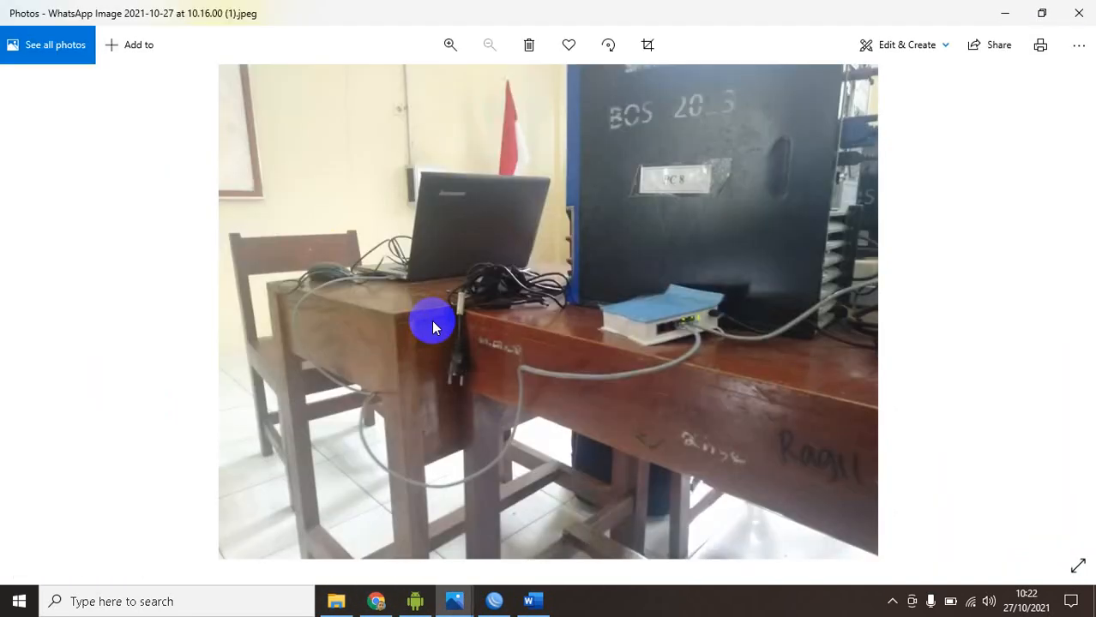
Open WhatsApp Image 2021-10-27 at 10.16.00.jpeg from the Downloads folder and examine the router's cabled ports up close
{"action": "left_click", "coordinate": [333, 601]}
{"action": "left_click", "coordinate": [313, 235]}
{"action": "key", "text": "Return"}
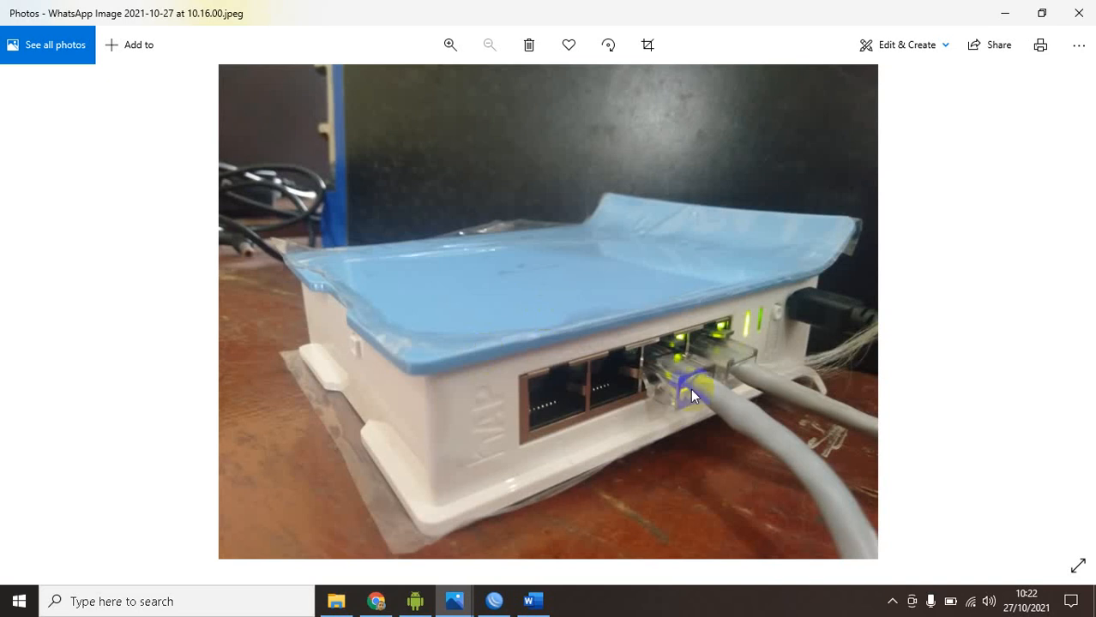
{"action": "scroll", "coordinate": [690, 388], "scroll_direction": "up", "scroll_amount": 4}
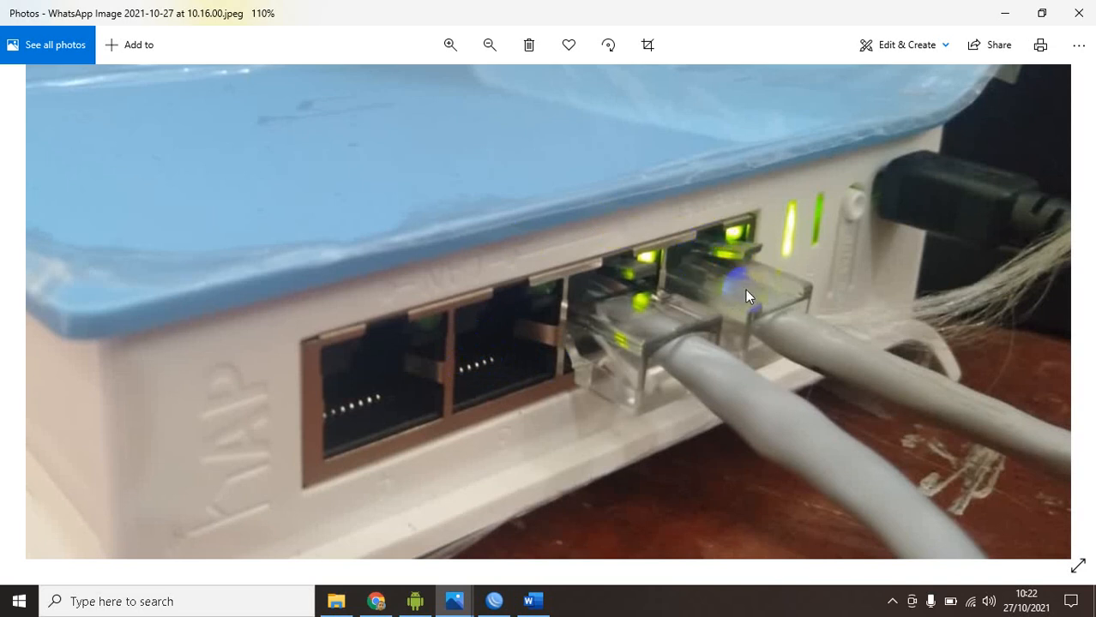
{"action": "scroll", "coordinate": [745, 289], "scroll_direction": "down", "scroll_amount": 3}
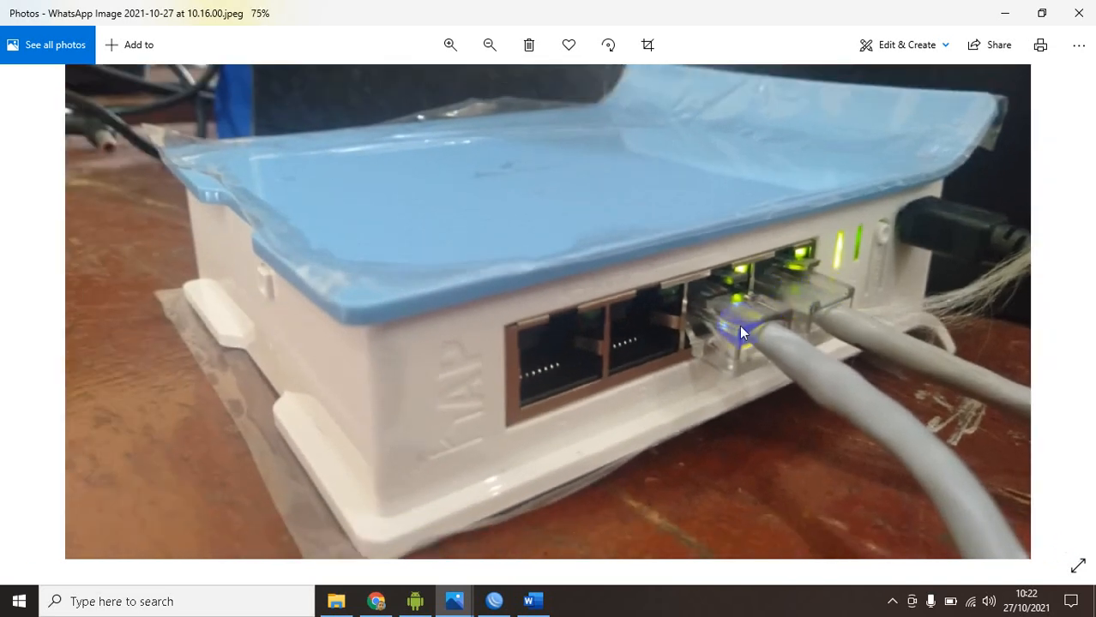
{"action": "scroll", "coordinate": [729, 340], "scroll_direction": "down", "scroll_amount": 3}
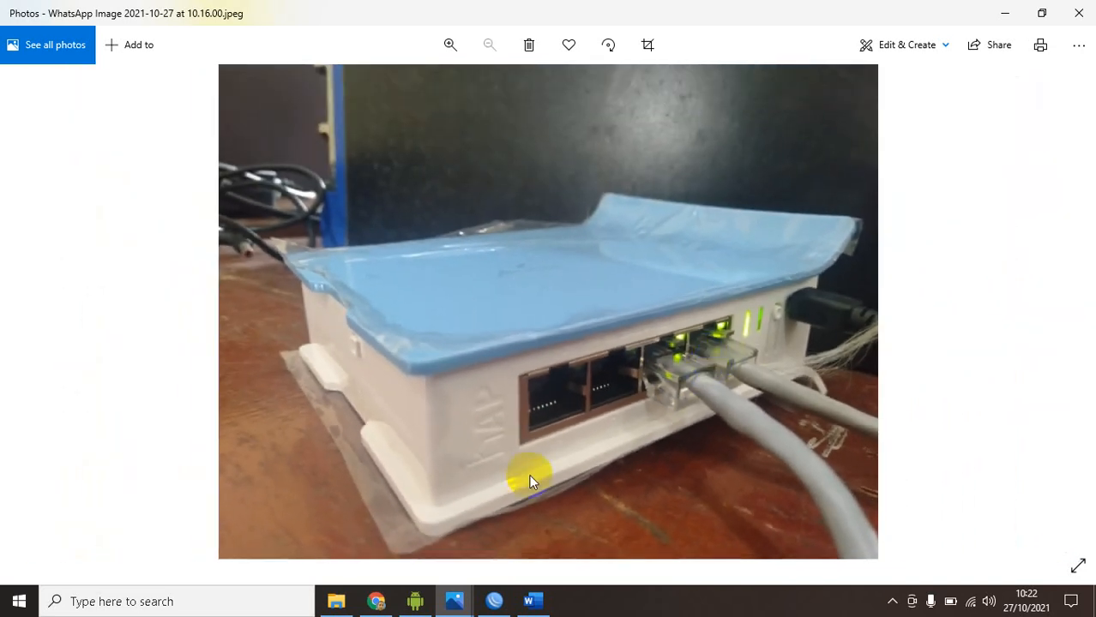
Close the duplicate window of the laptop and router photo and bring the remaining one to the front
{"action": "mouse_move", "coordinate": [454, 601]}
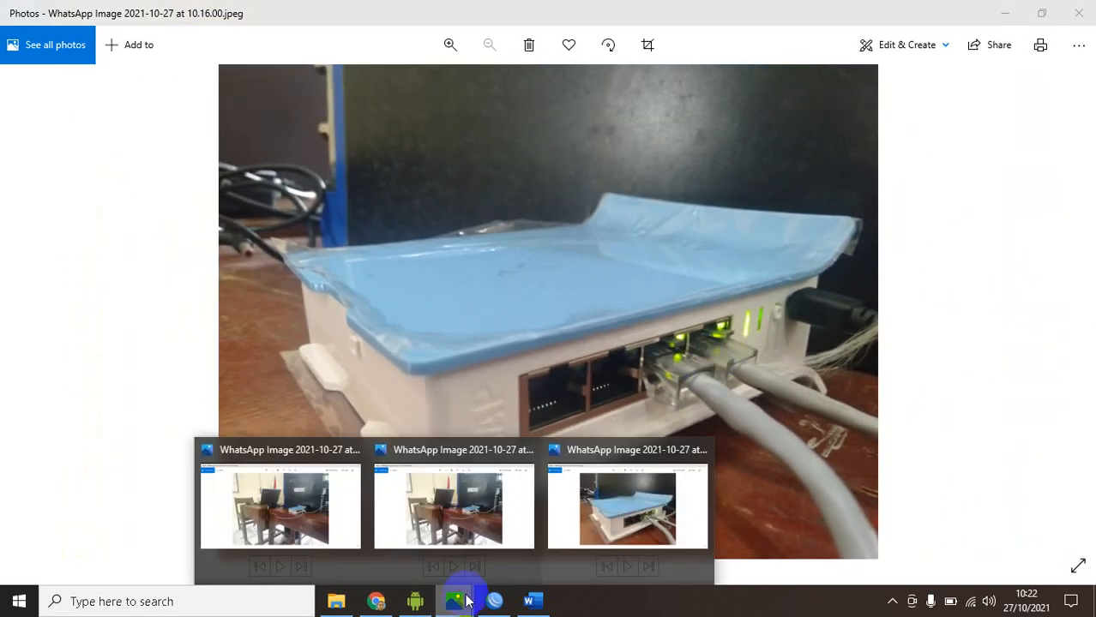
{"action": "left_click", "coordinate": [354, 449]}
{"action": "left_click", "coordinate": [394, 504]}
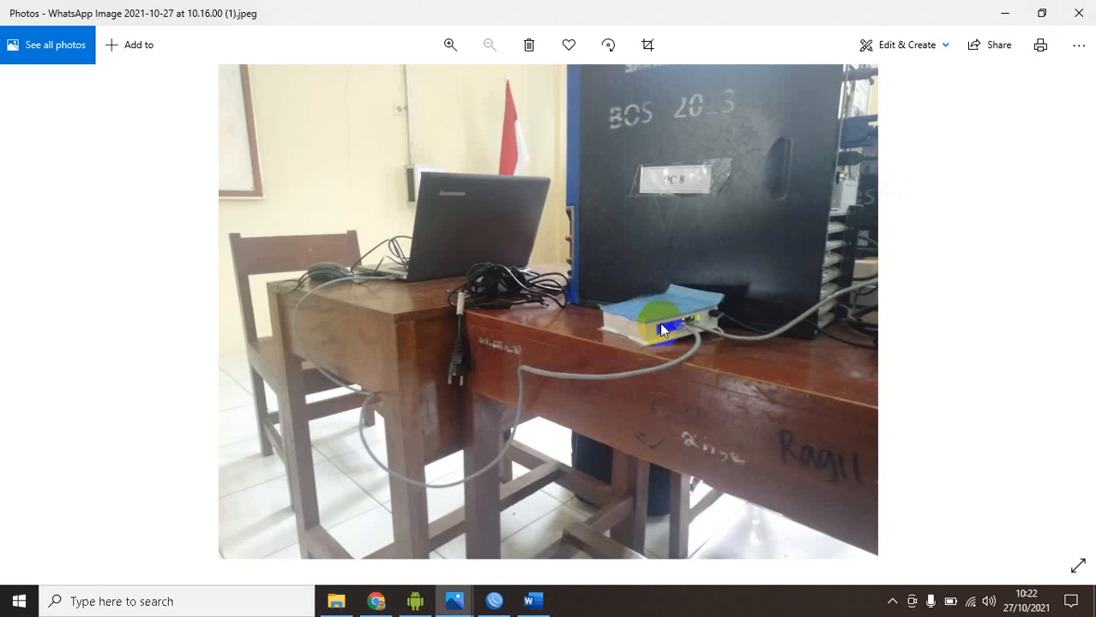
Switch to the exam document in Word and examine the equipment list and the topology drawing under GAMBAR KERJA
{"action": "left_click", "coordinate": [532, 601]}
{"action": "scroll", "coordinate": [473, 350], "scroll_direction": "down", "scroll_amount": 6}
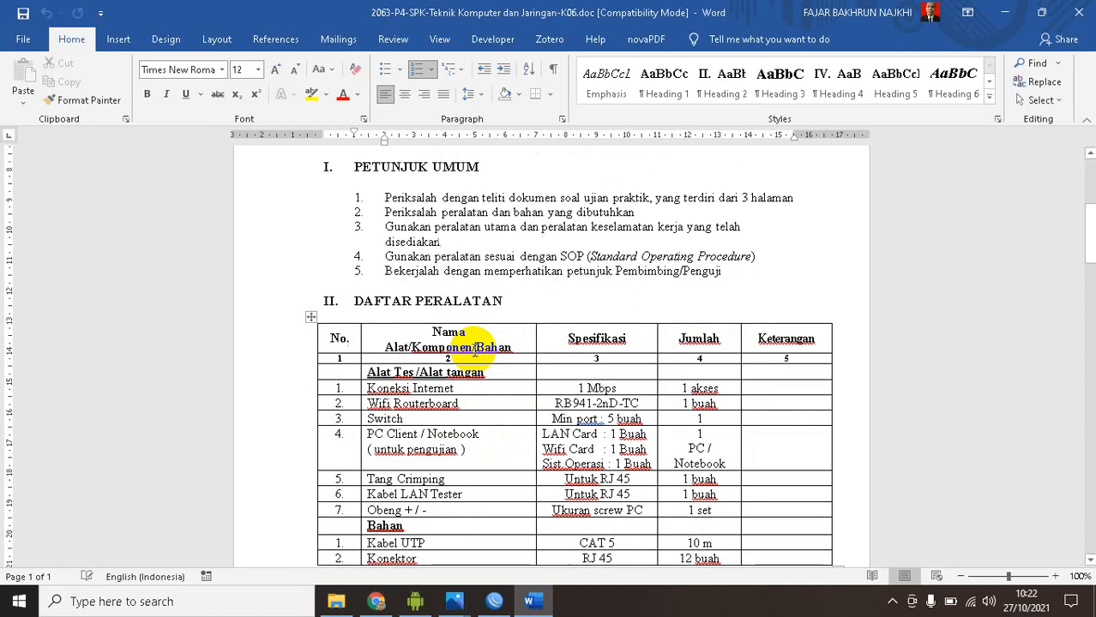
{"action": "scroll", "coordinate": [472, 347], "scroll_direction": "up", "scroll_amount": 3}
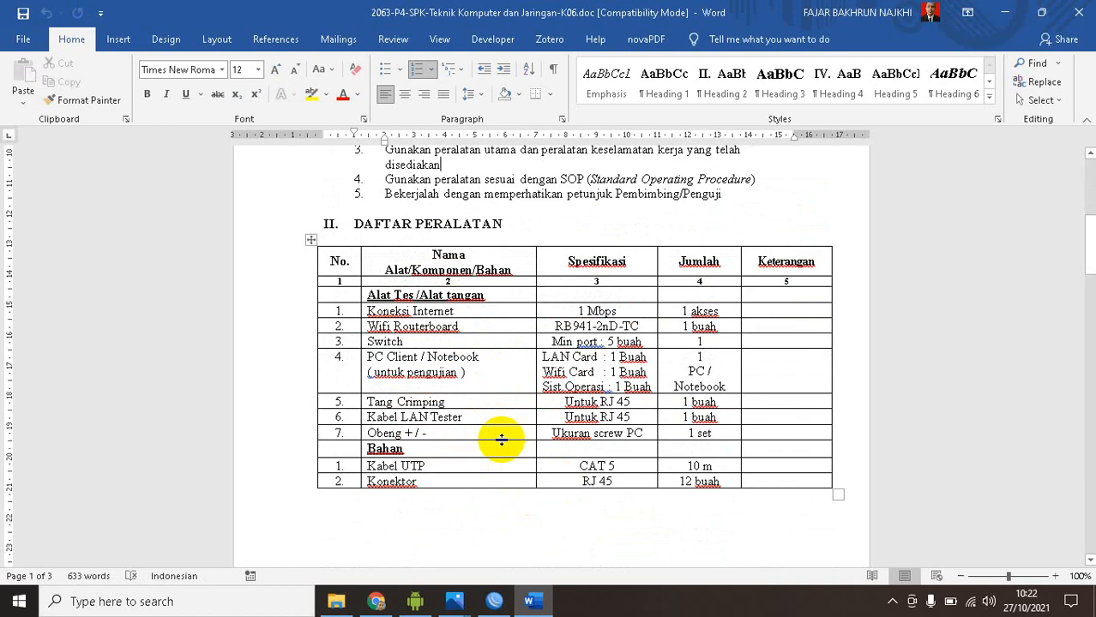
{"action": "scroll", "coordinate": [502, 439], "scroll_direction": "down", "scroll_amount": 12}
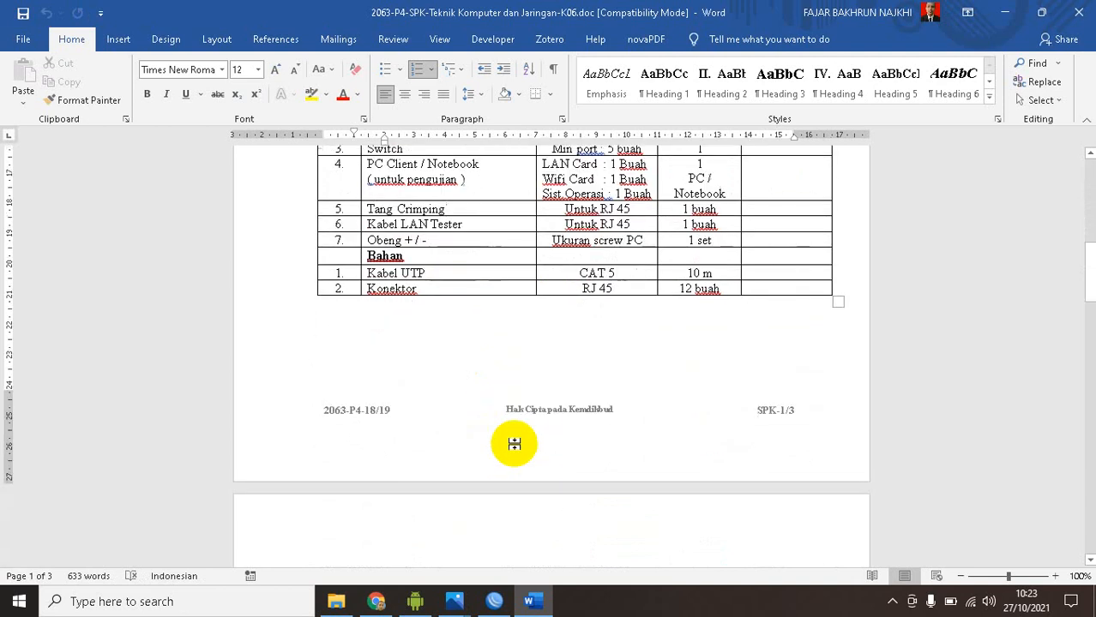
{"action": "scroll", "coordinate": [513, 440], "scroll_direction": "down", "scroll_amount": 20}
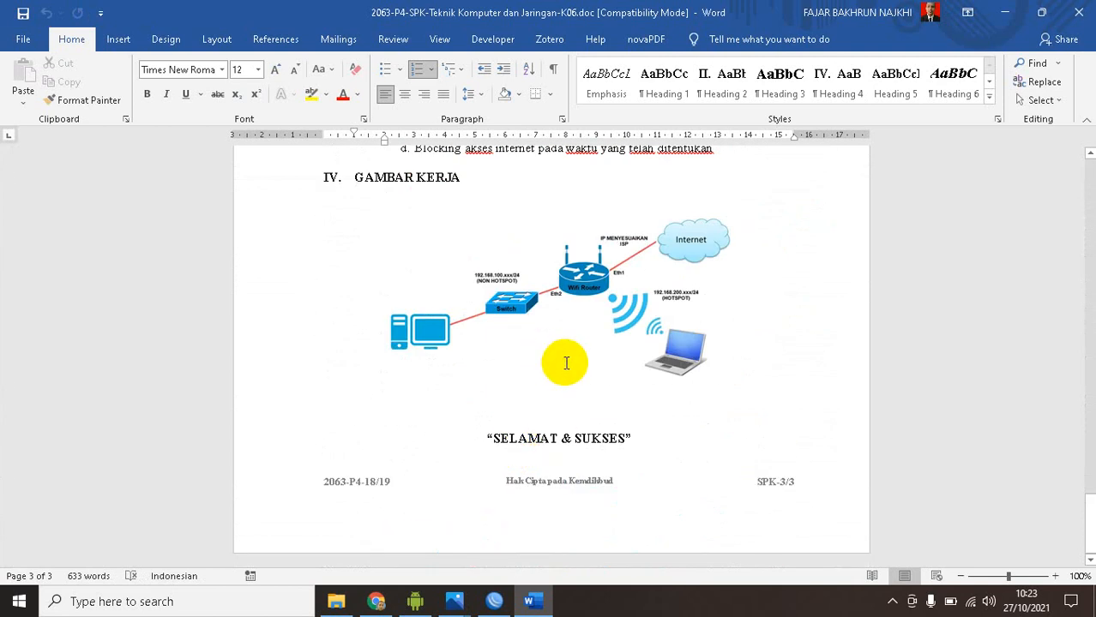
{"action": "scroll", "coordinate": [566, 364], "scroll_direction": "up", "scroll_amount": 4}
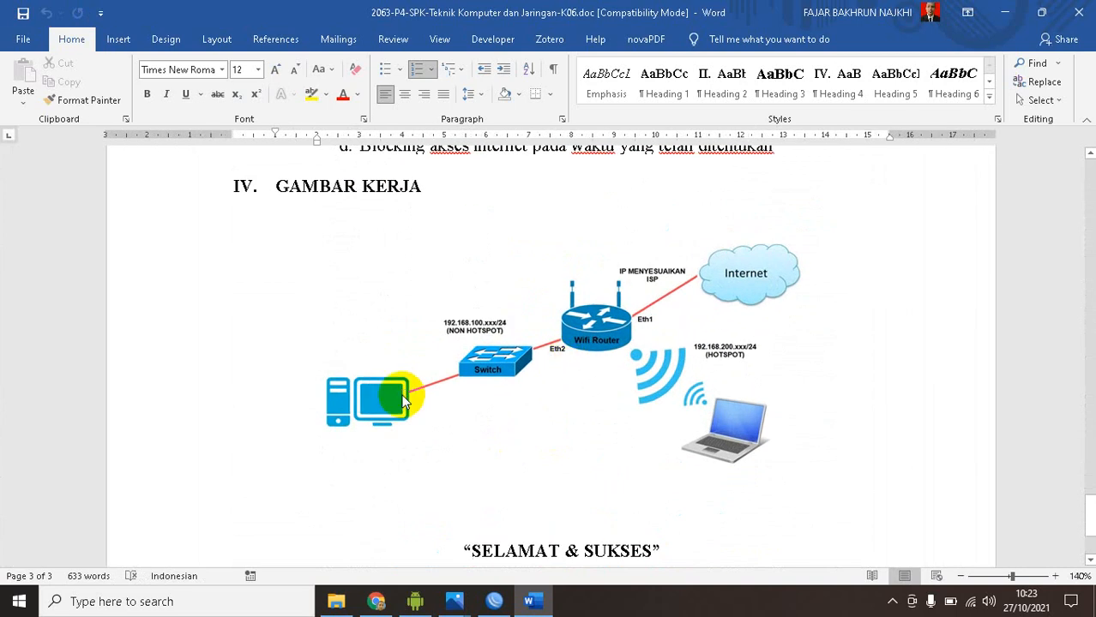
Compare the PC side of the topology drawing with the photo of the laptop and router, and return to the document
{"action": "left_click", "coordinate": [403, 400]}
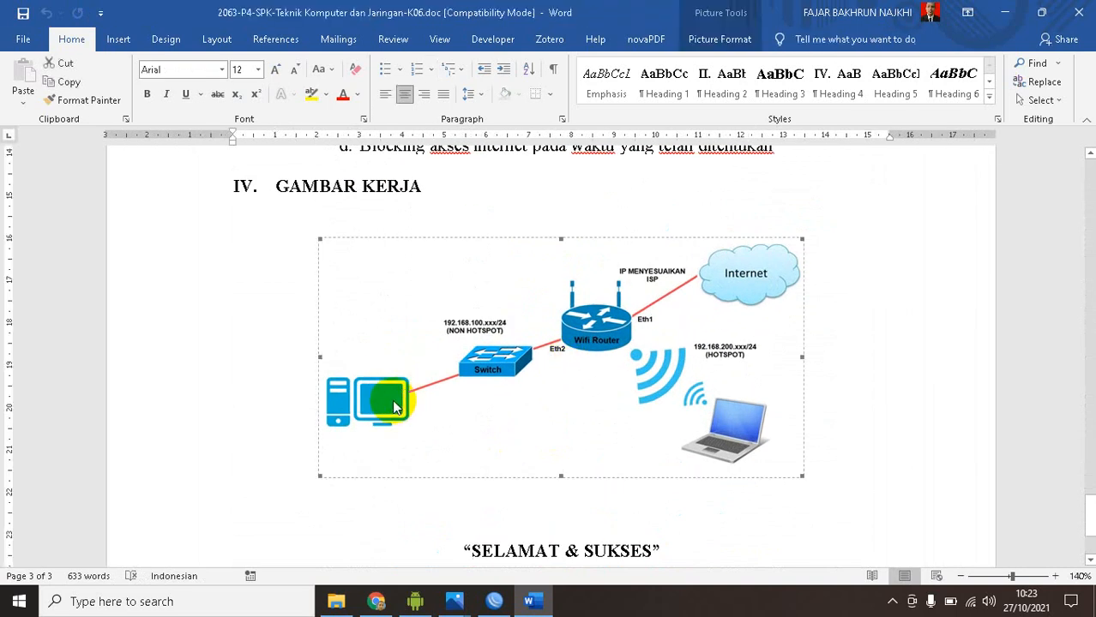
{"action": "mouse_move", "coordinate": [455, 595]}
{"action": "left_click", "coordinate": [394, 511]}
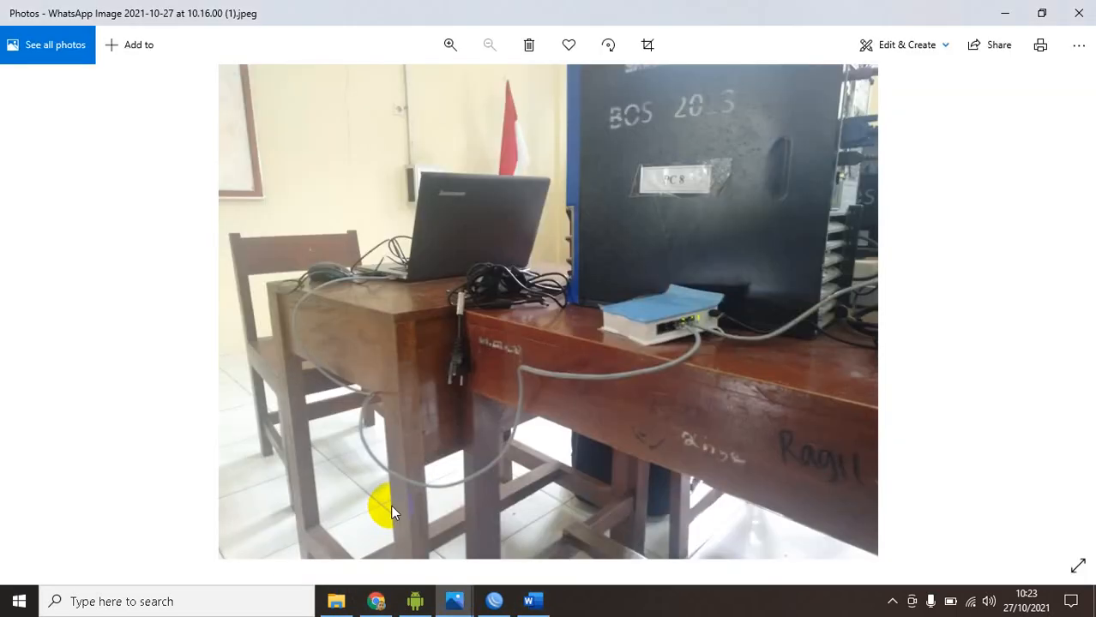
{"action": "left_click", "coordinate": [533, 600]}
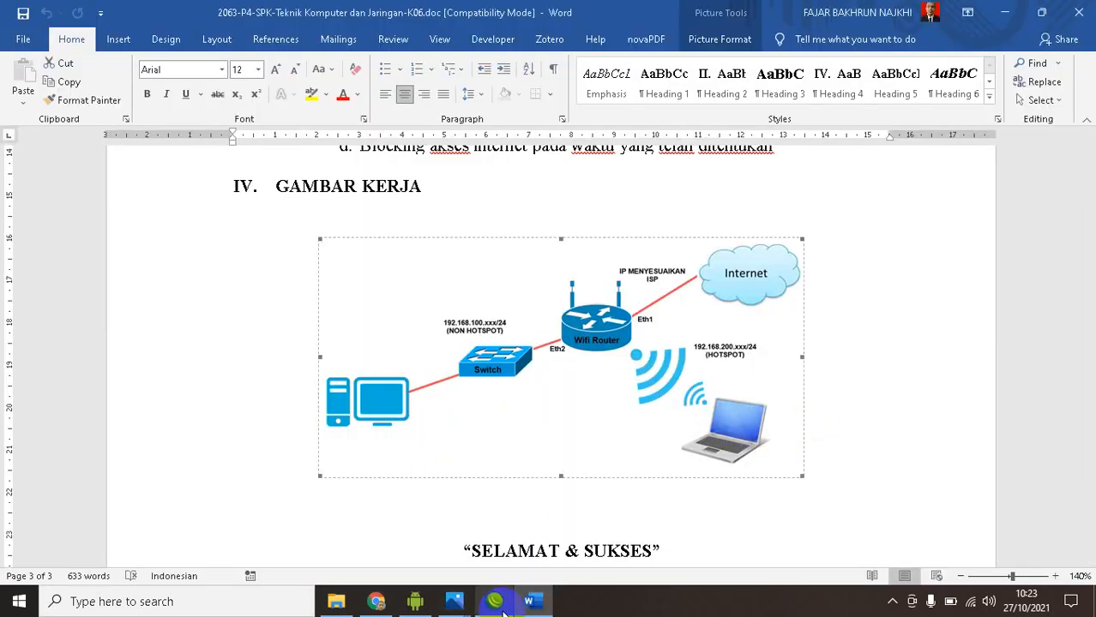
Show the mirrored CPH1803 phone screen over the document, move its window aside and minimize it
{"action": "left_click", "coordinate": [415, 601]}
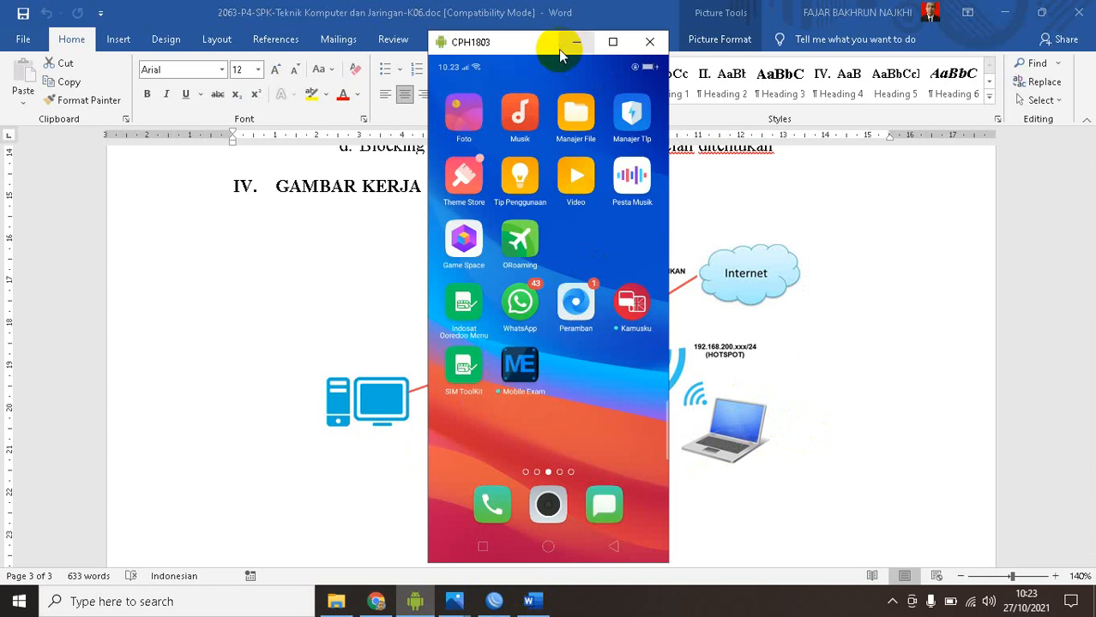
{"action": "left_click_drag", "start_coordinate": [548, 44], "coordinate": [476, 65]}
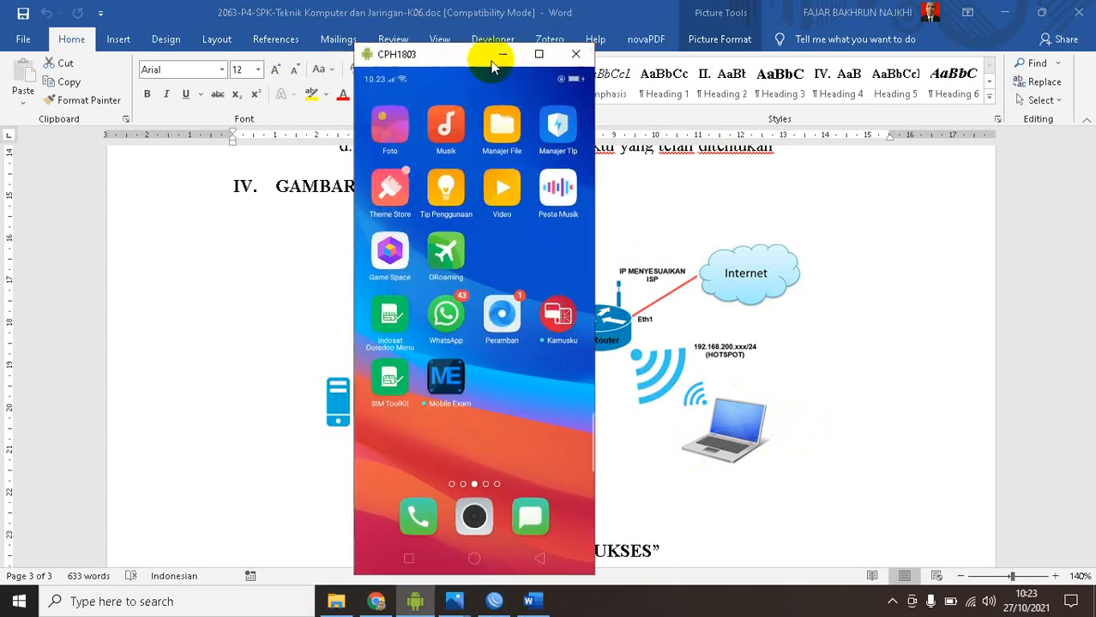
{"action": "left_click", "coordinate": [503, 54]}
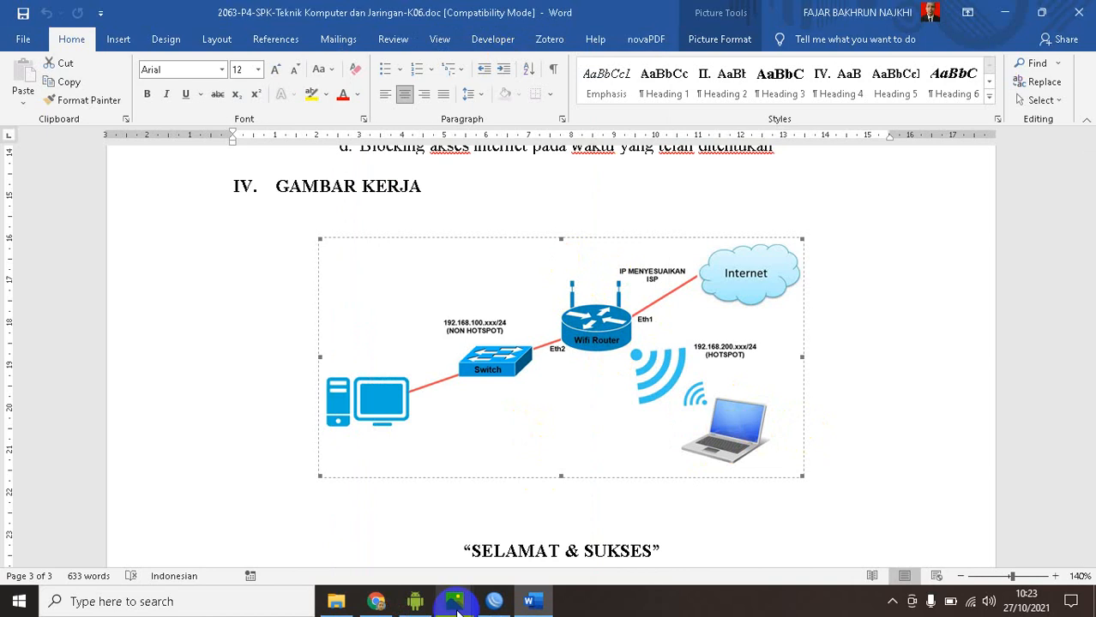
Examine the router's cabling in the setup photo against the Switch and Wifi Router connections in the drawing
{"action": "mouse_move", "coordinate": [454, 601]}
{"action": "left_click", "coordinate": [425, 479]}
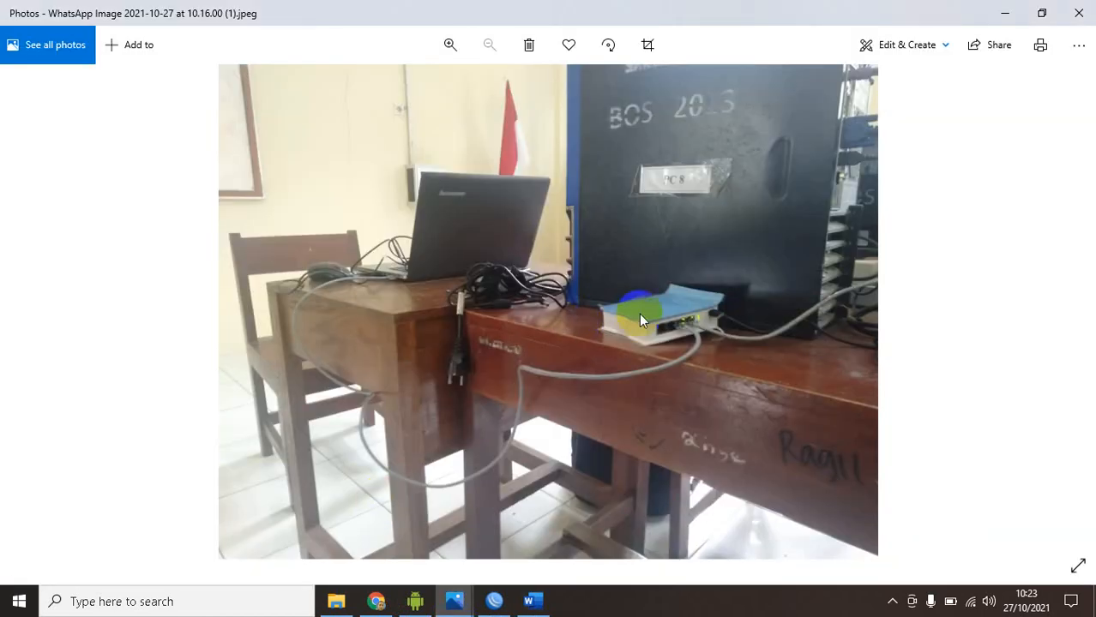
{"action": "left_click", "coordinate": [1004, 17]}
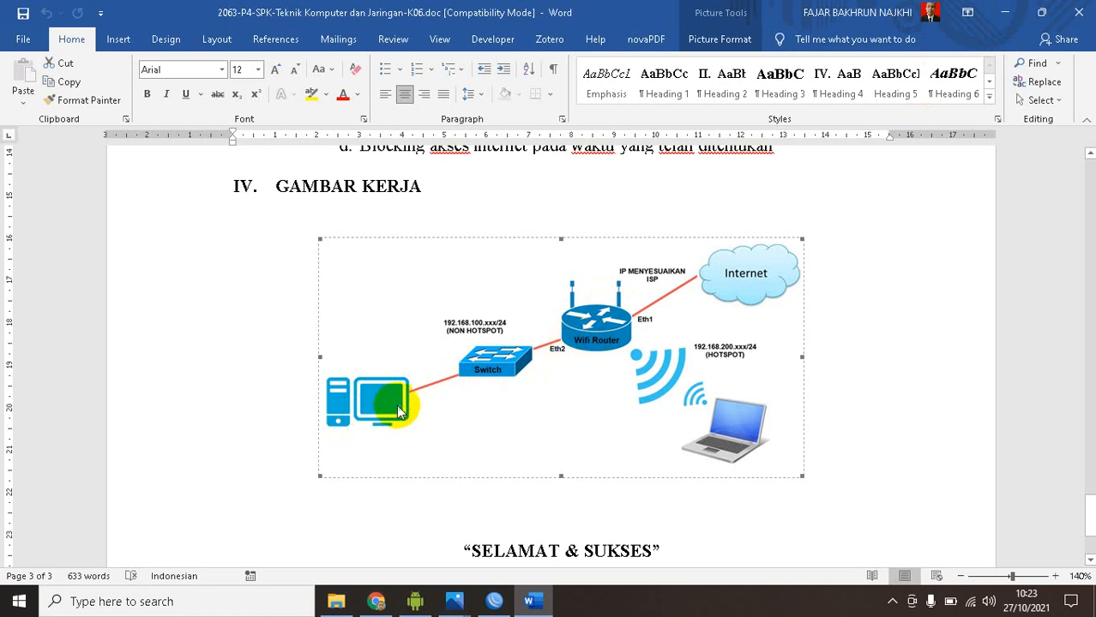
{"action": "mouse_move", "coordinate": [450, 600]}
{"action": "left_click", "coordinate": [429, 493]}
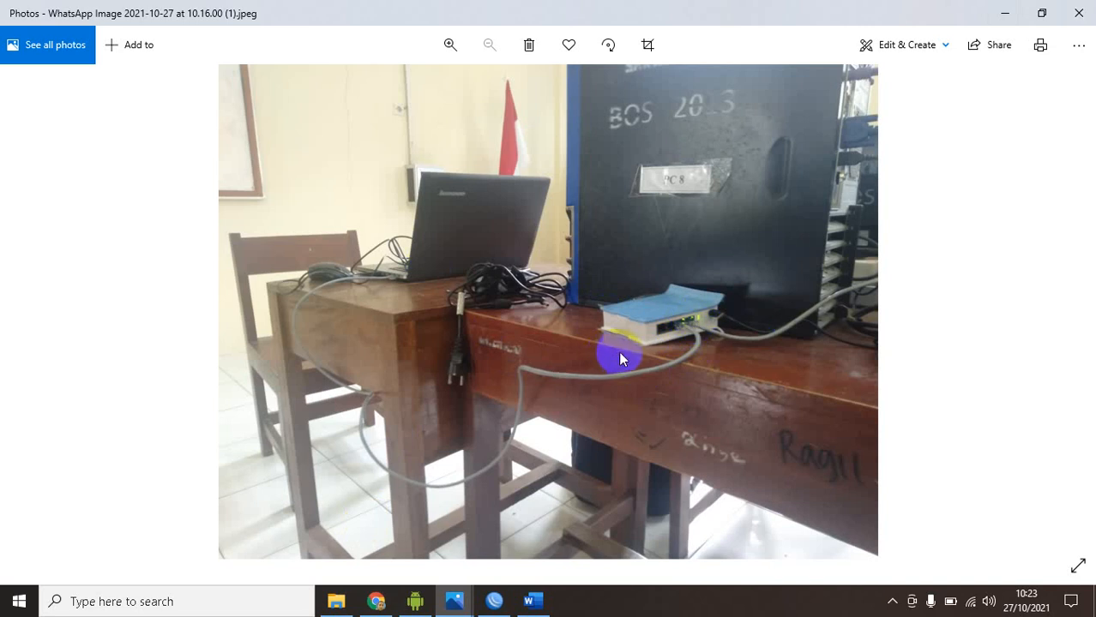
Switch to WinBox, close the Interface List window and exit the open router session
{"action": "left_click", "coordinate": [493, 601]}
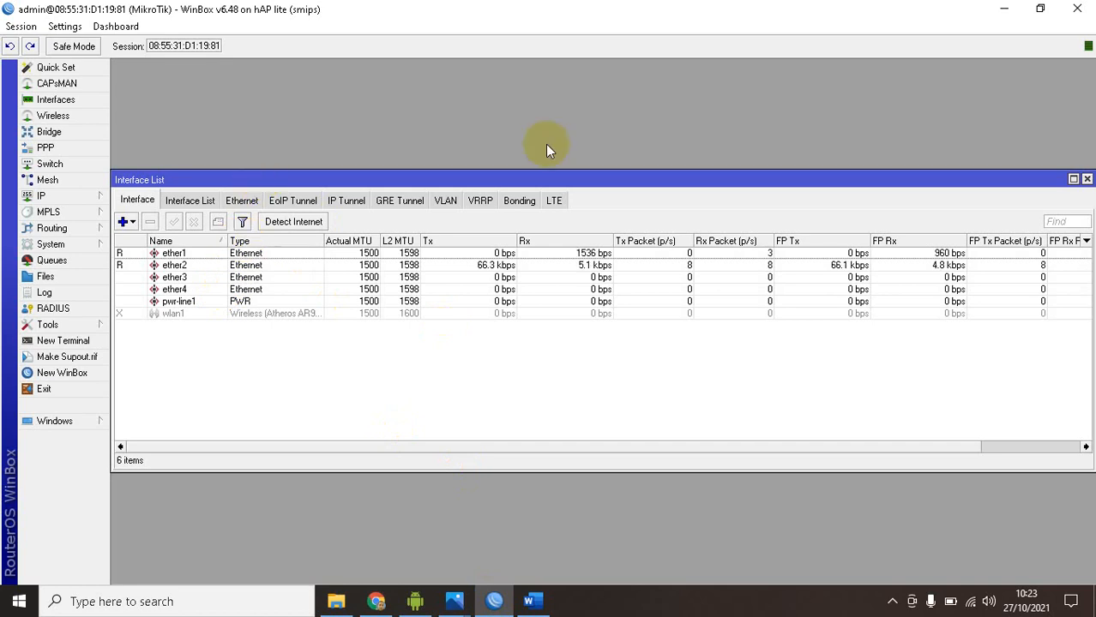
{"action": "left_click_drag", "start_coordinate": [883, 188], "coordinate": [811, 147]}
{"action": "left_click", "coordinate": [1017, 140]}
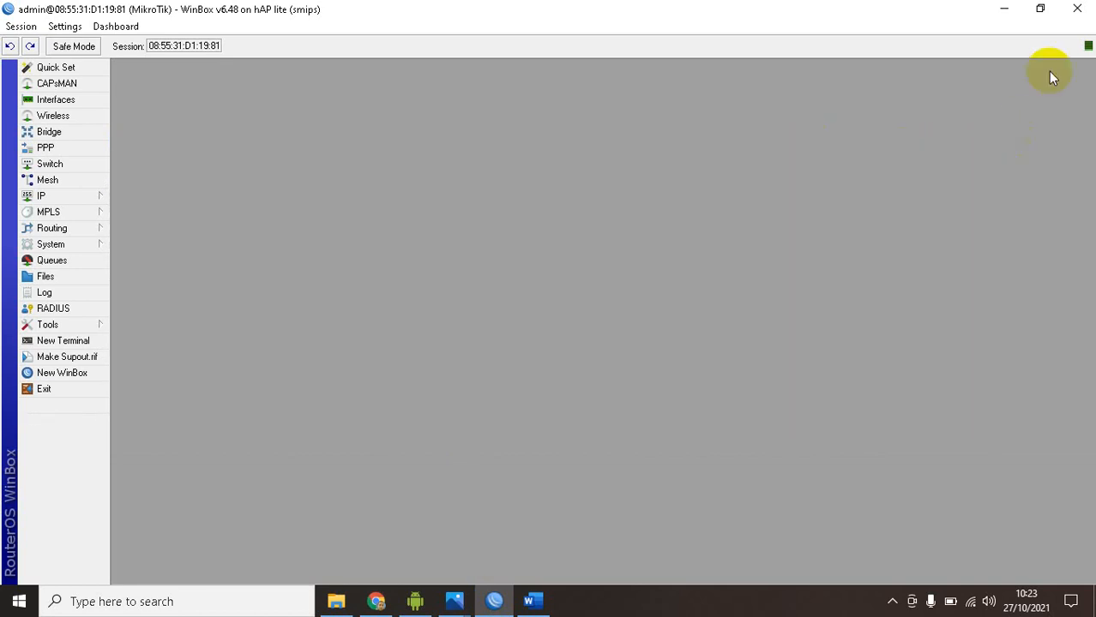
{"action": "left_click", "coordinate": [1077, 8]}
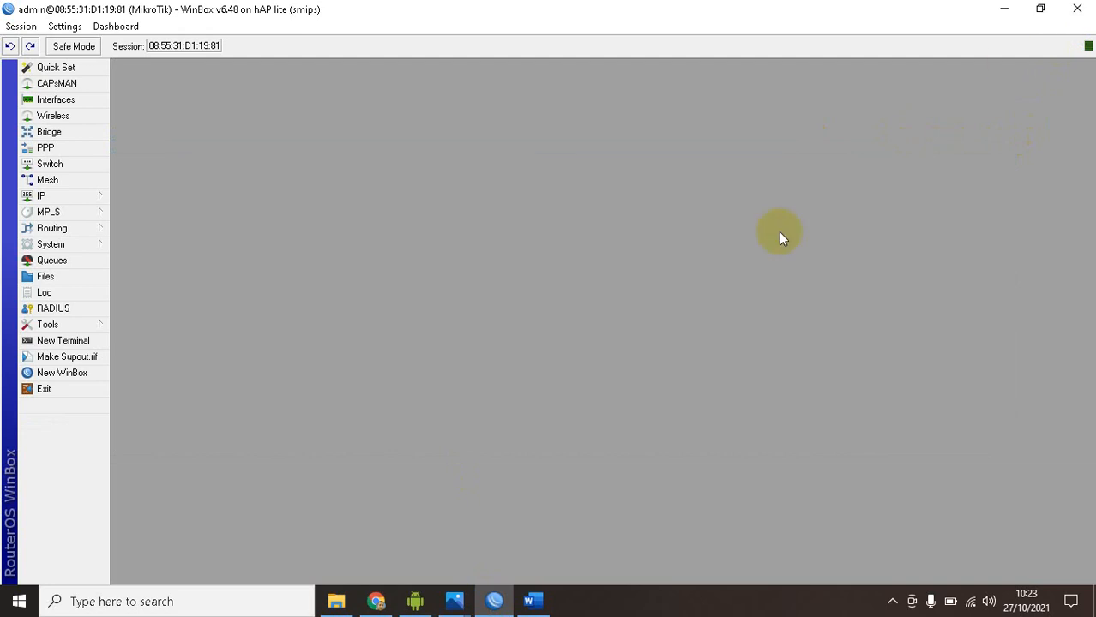
Launch winbox.exe from the master folder on Local Disk (E:)
{"action": "left_click", "coordinate": [328, 602]}
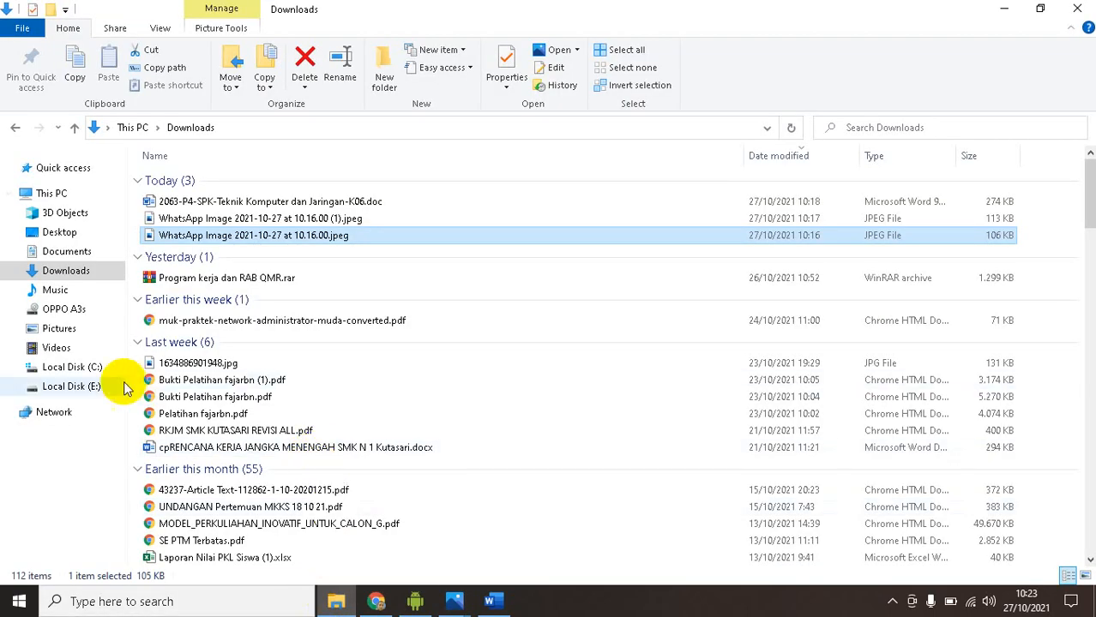
{"action": "left_click", "coordinate": [94, 386]}
{"action": "left_click", "coordinate": [257, 365]}
{"action": "double_click", "coordinate": [194, 482]}
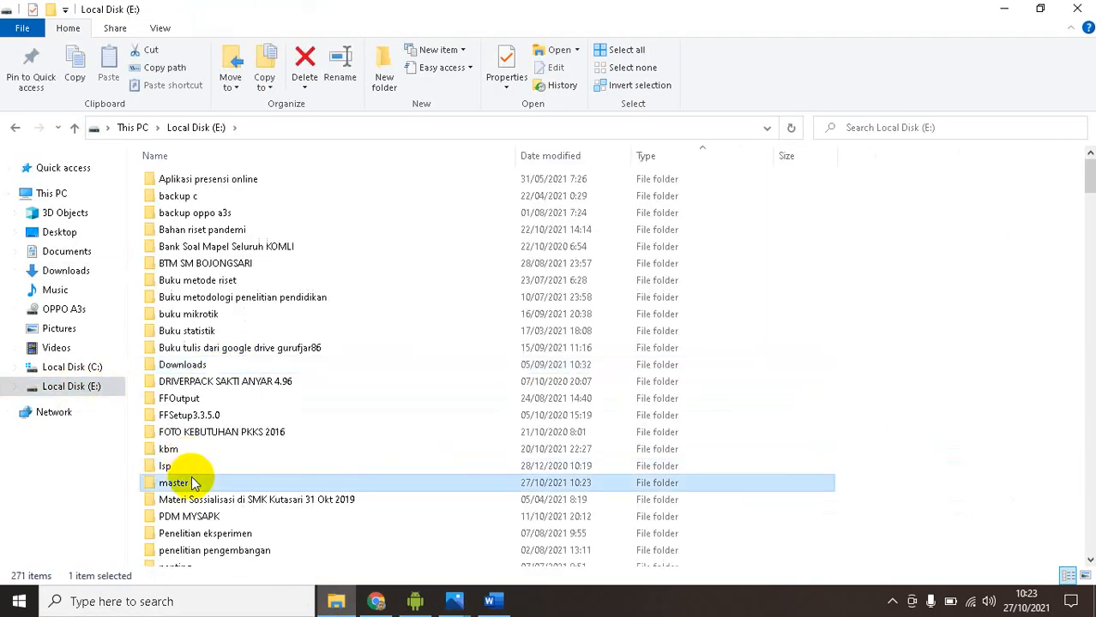
{"action": "left_click", "coordinate": [234, 368]}
{"action": "scroll", "coordinate": [237, 410], "scroll_direction": "down", "scroll_amount": 1}
{"action": "scroll", "coordinate": [237, 409], "scroll_direction": "down", "scroll_amount": 3}
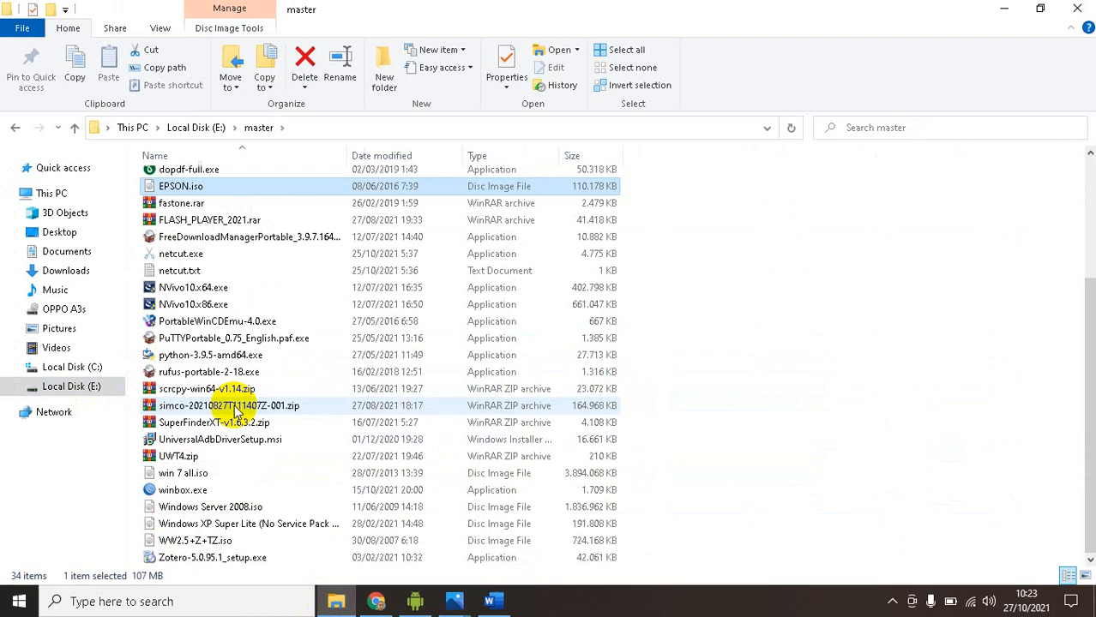
{"action": "double_click", "coordinate": [171, 490]}
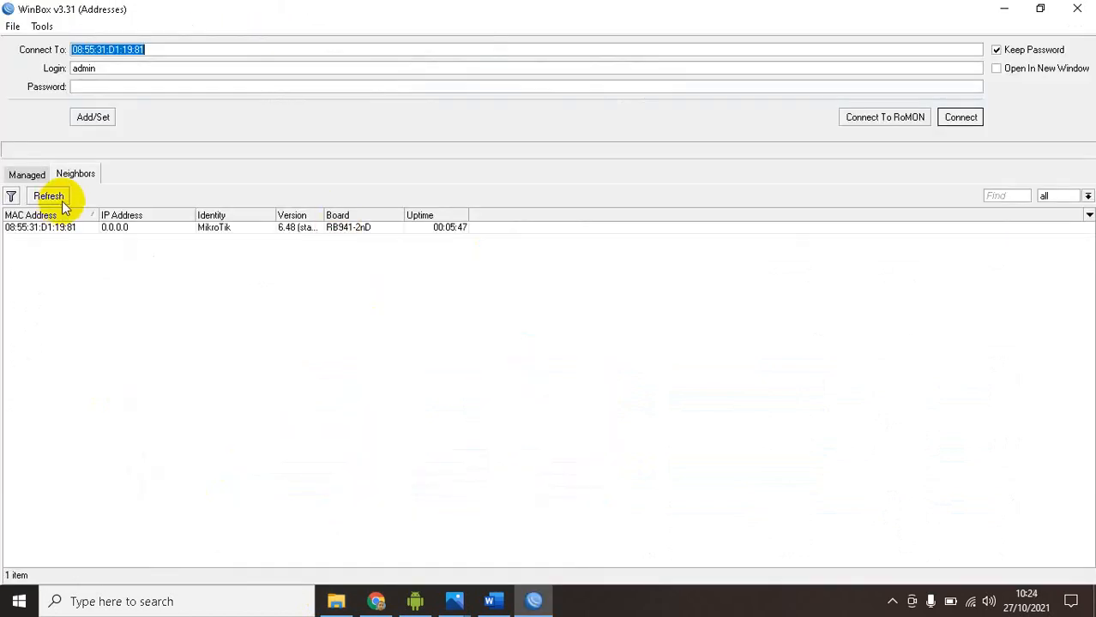
Refresh the neighbor list and try to connect to the CRS112-8P-4S device with the admin login
{"action": "left_click", "coordinate": [54, 196]}
{"action": "left_click", "coordinate": [59, 228]}
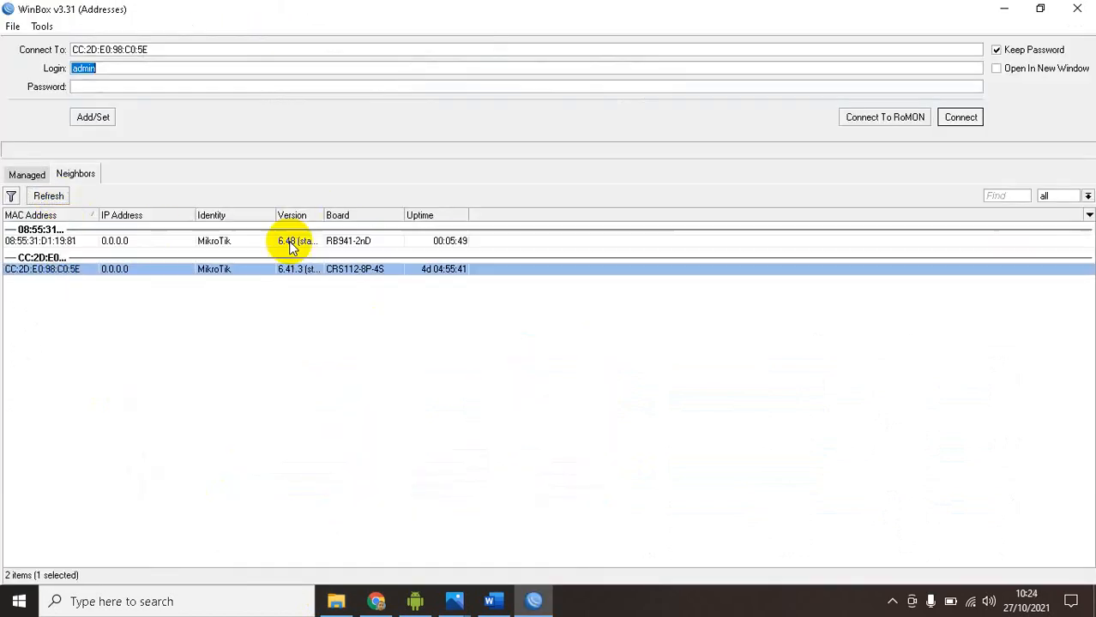
{"action": "left_click", "coordinate": [967, 118]}
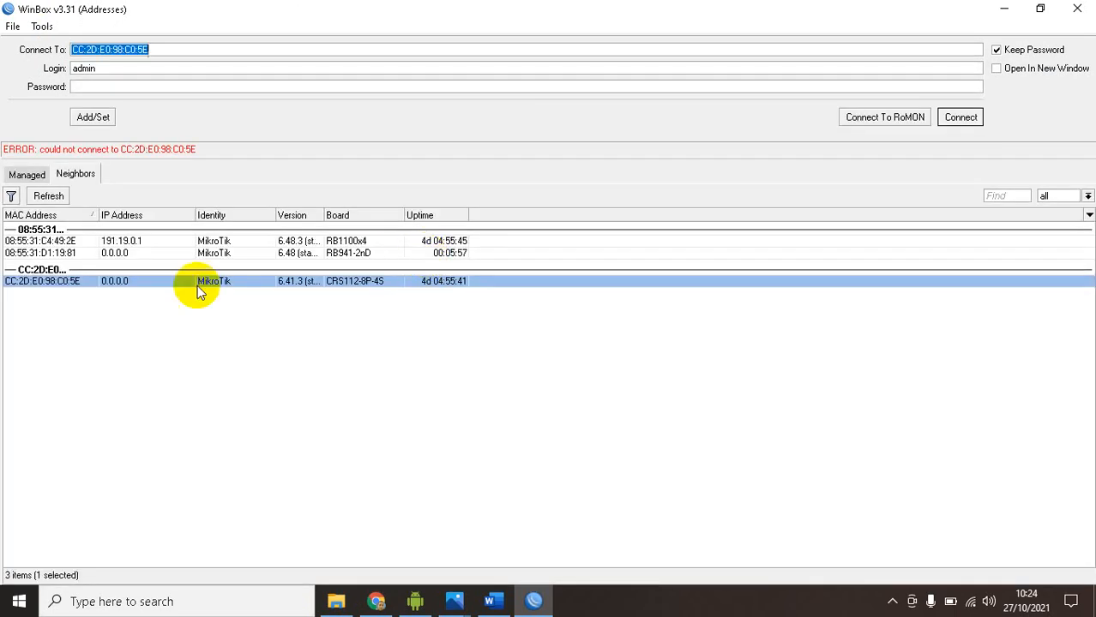
Connect to the RB941-2nD router with MAC address 08:55:31:D1:19:81 using the admin login
{"action": "left_click", "coordinate": [24, 253]}
{"action": "left_click", "coordinate": [976, 115]}
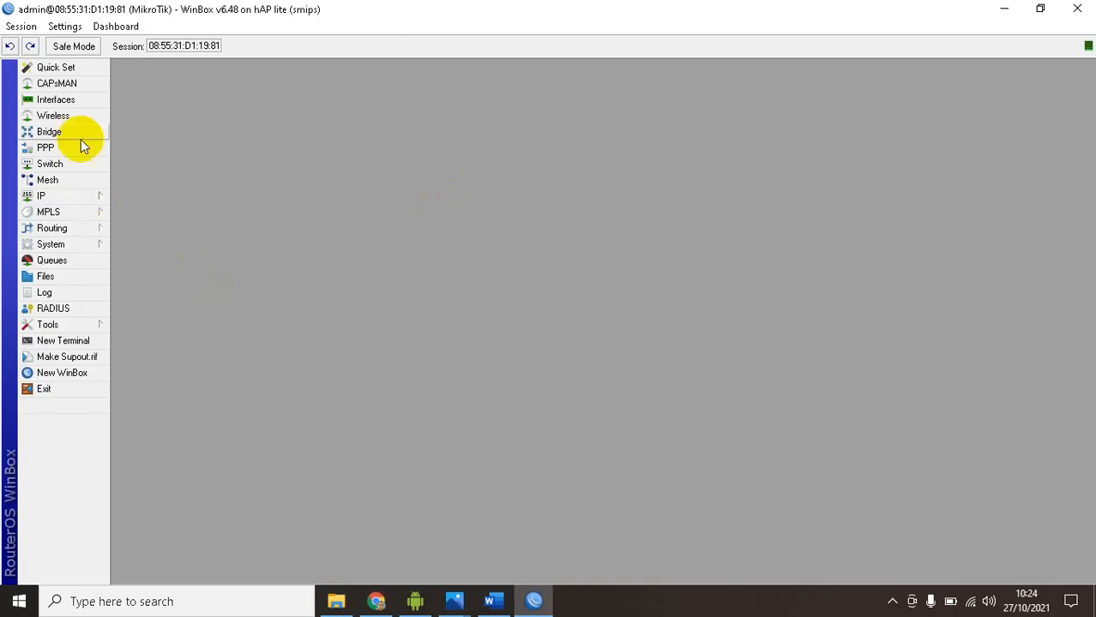
Set the router's system identity to the administrator's short name
{"action": "left_click", "coordinate": [66, 244]}
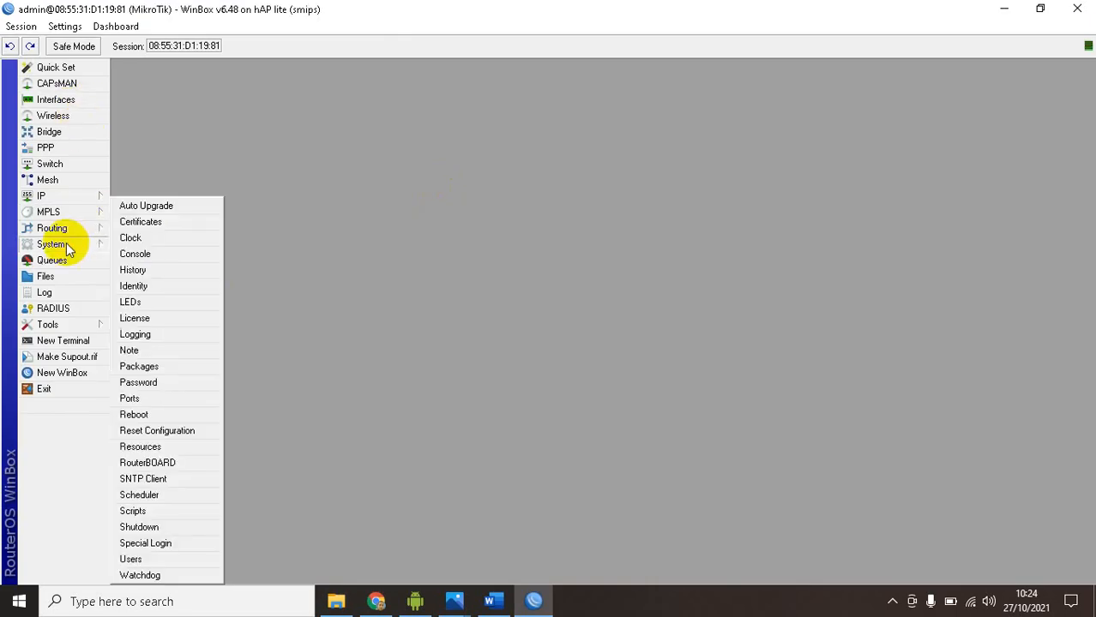
{"action": "left_click", "coordinate": [133, 287]}
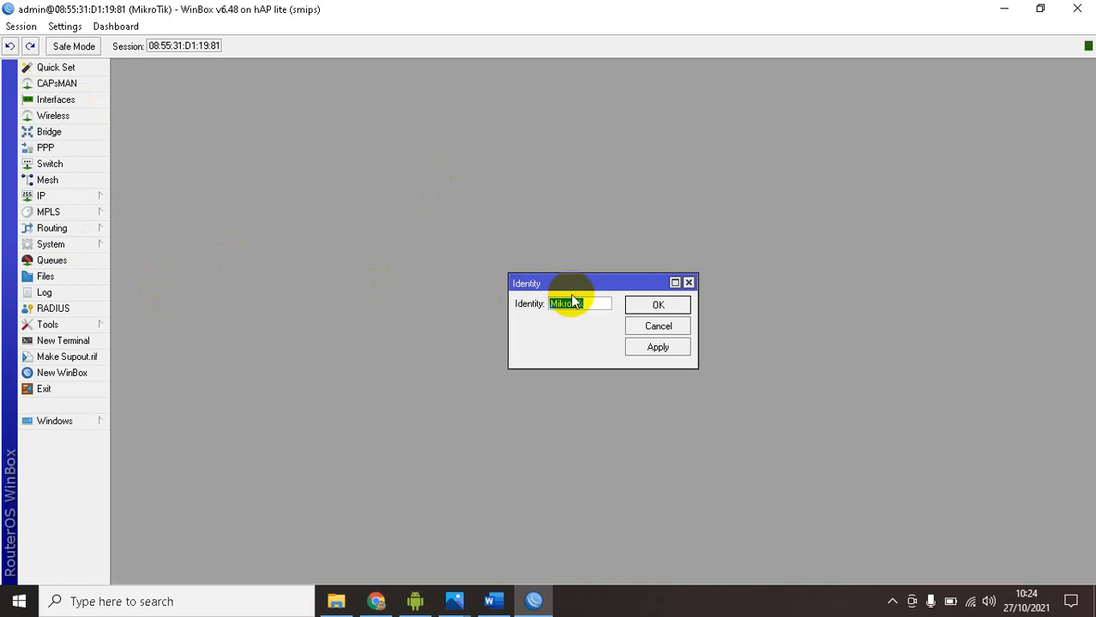
{"action": "type", "text": "fajarbn"}
{"action": "left_click", "coordinate": [655, 306]}
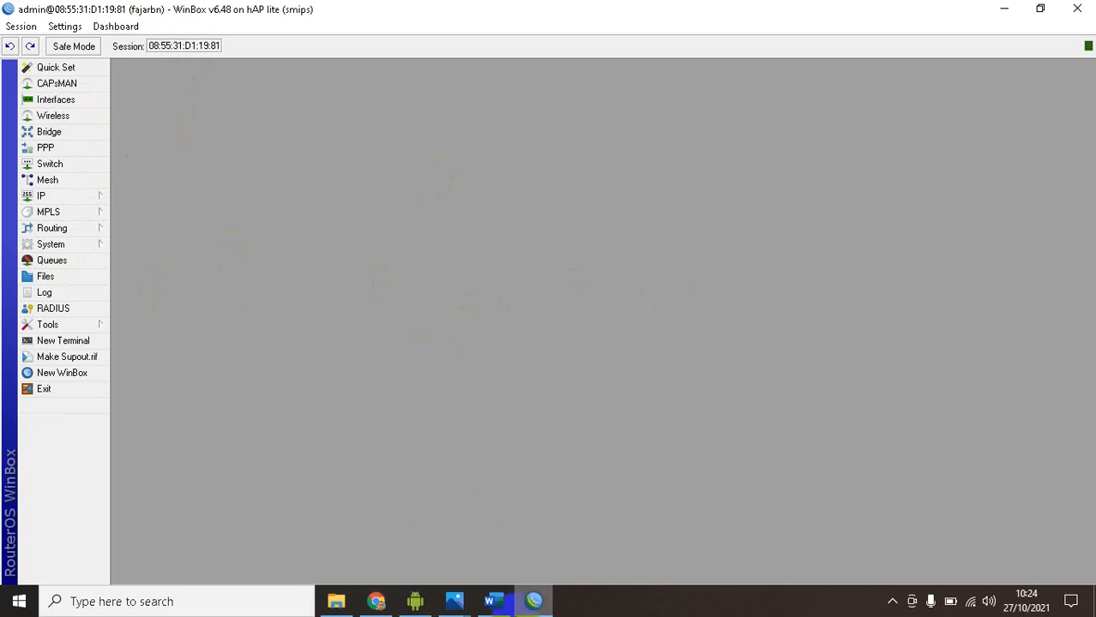
Check the topology diagram in Word, return to WinBox and add a DHCP client on interface ether1
{"action": "left_click", "coordinate": [491, 601]}
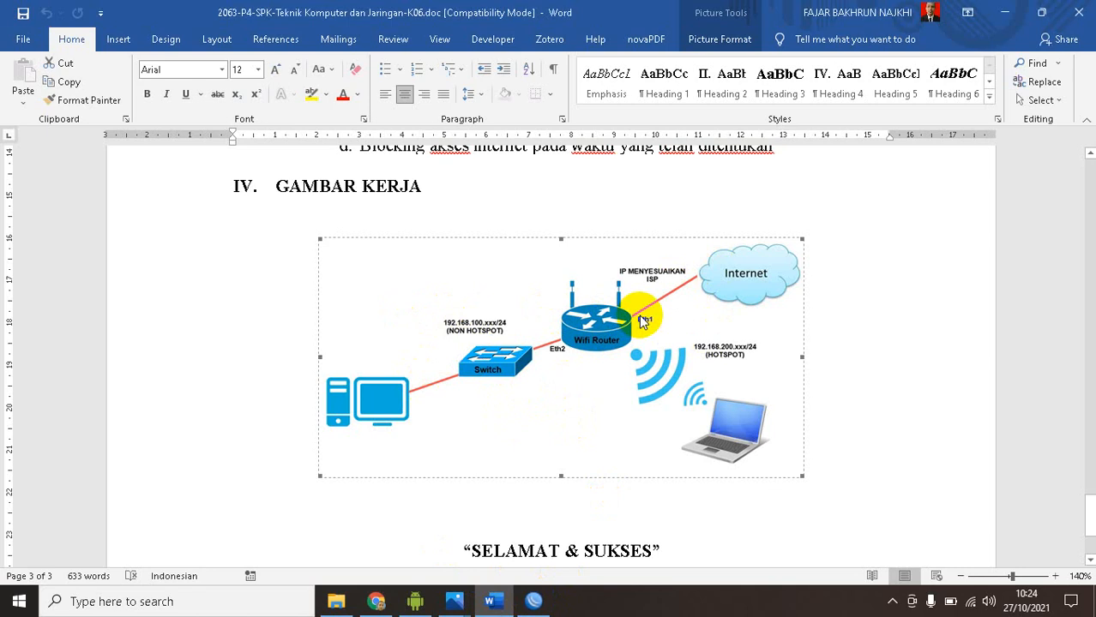
{"action": "left_click", "coordinate": [533, 600]}
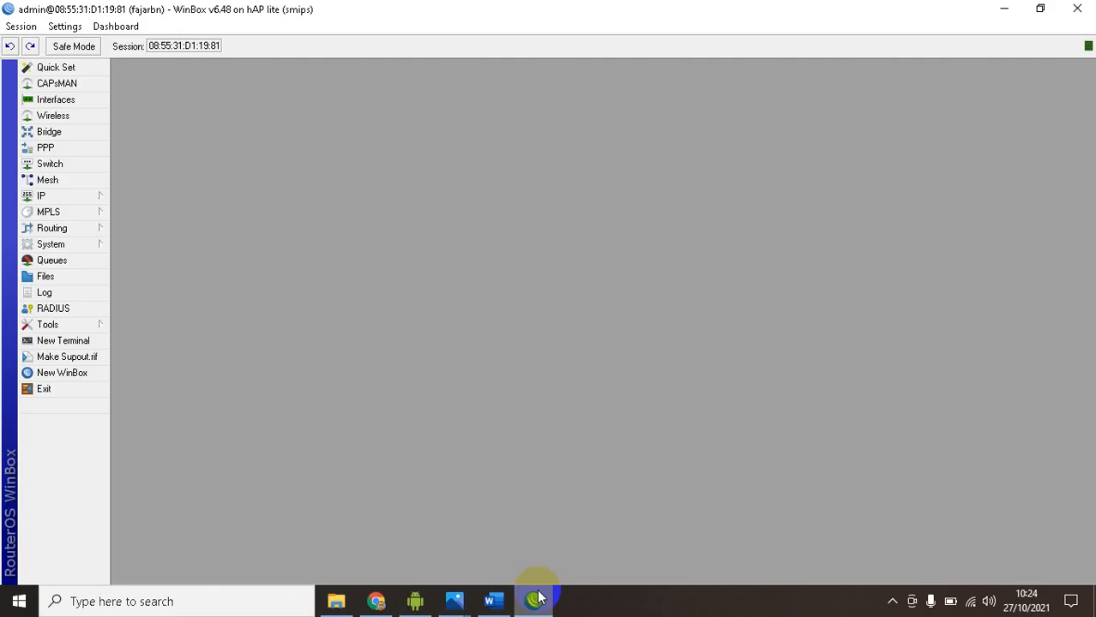
{"action": "left_click", "coordinate": [53, 197]}
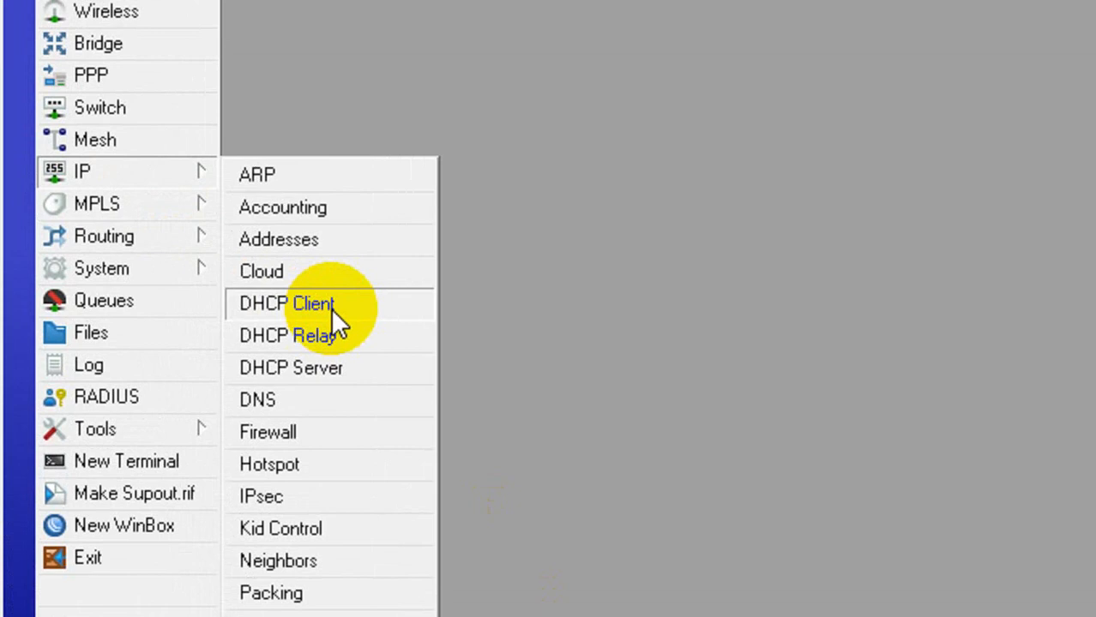
{"action": "left_click", "coordinate": [165, 264]}
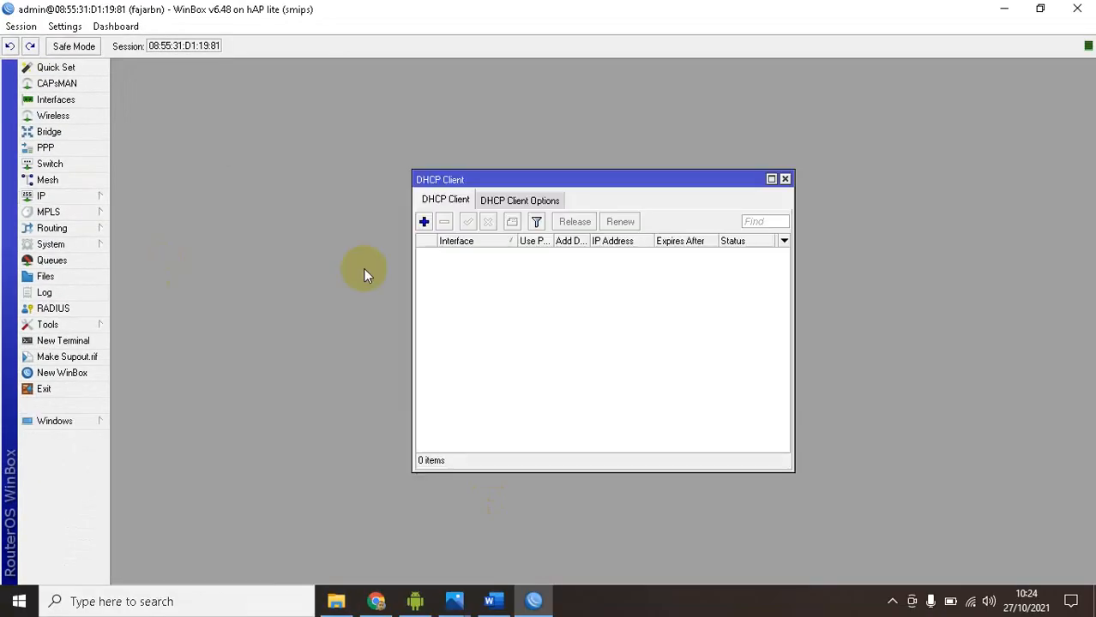
{"action": "left_click", "coordinate": [424, 222]}
{"action": "left_click", "coordinate": [599, 246]}
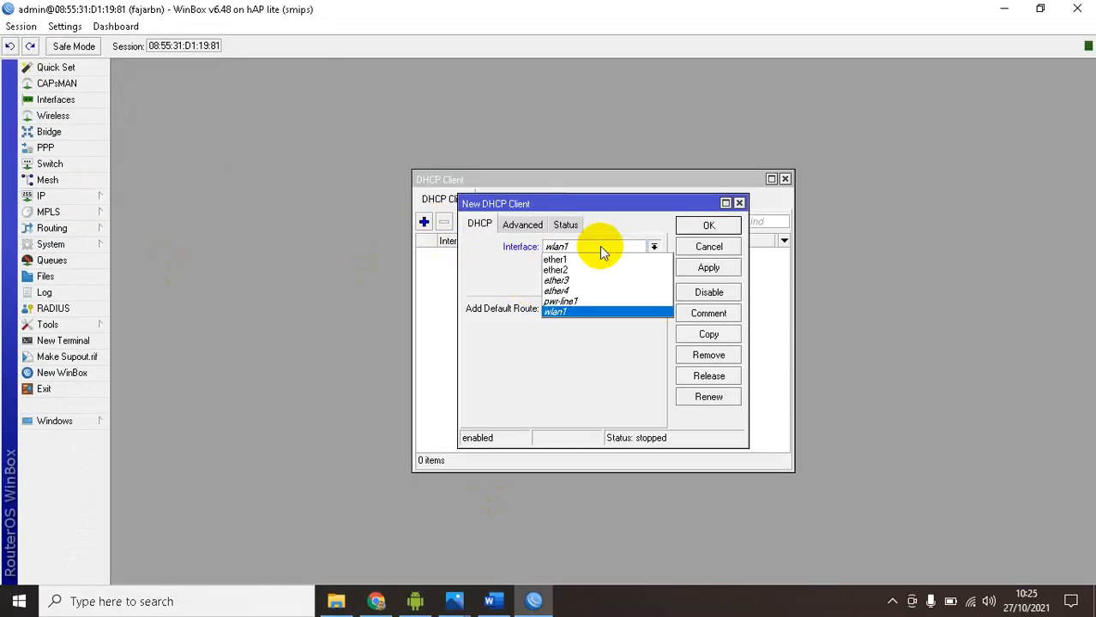
{"action": "left_click", "coordinate": [567, 267]}
{"action": "left_click", "coordinate": [578, 248]}
{"action": "left_click", "coordinate": [566, 257]}
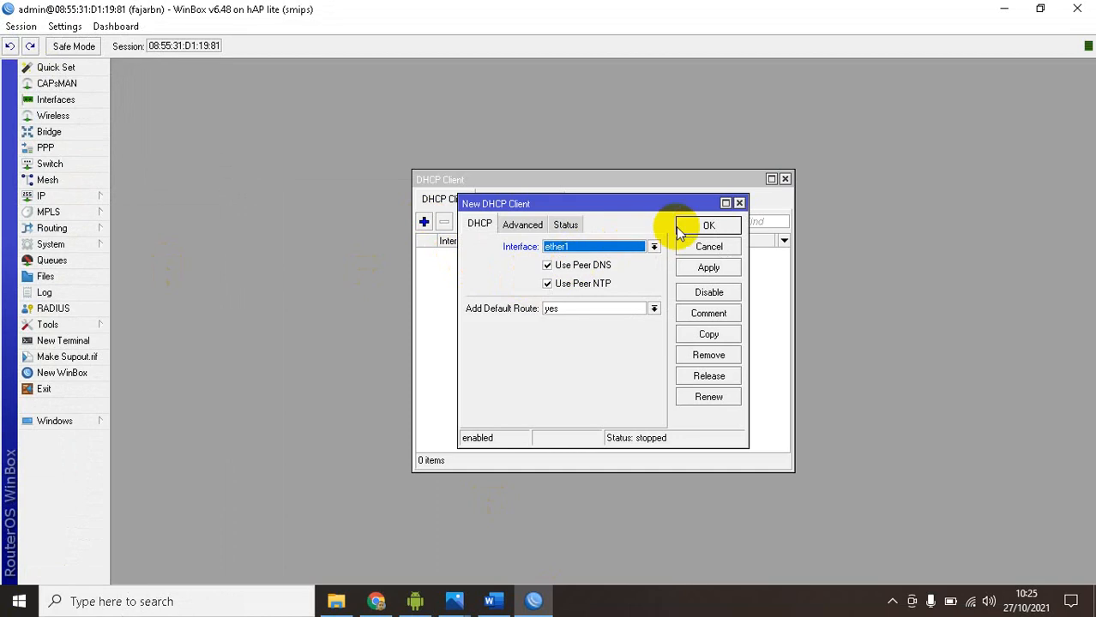
{"action": "left_click", "coordinate": [711, 228]}
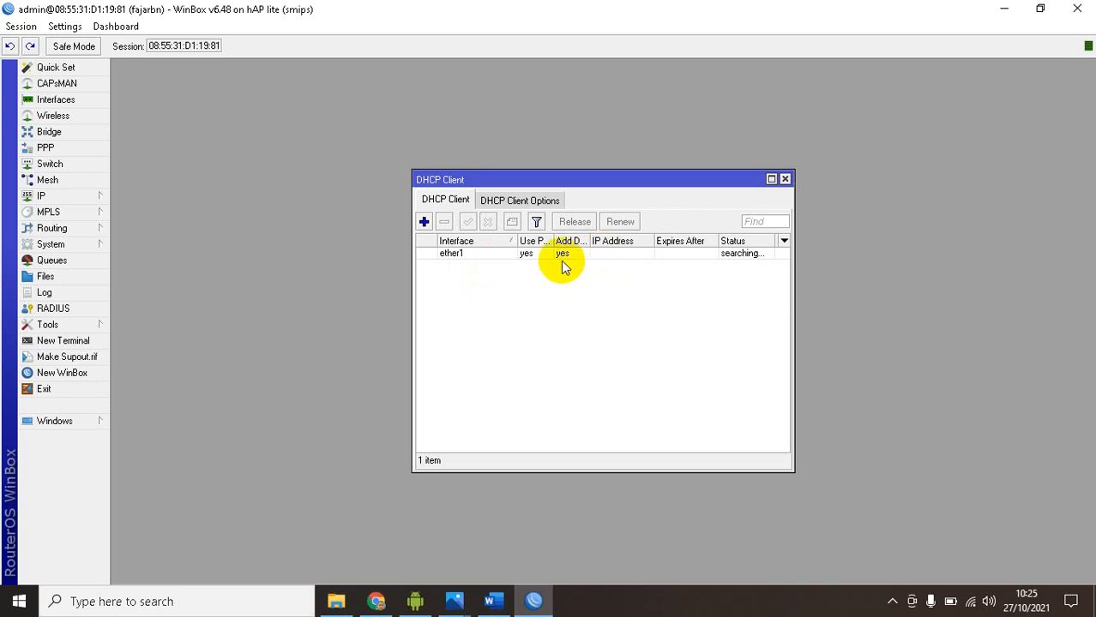
Open Notepad, note "gw internat lab" with 192.168.40.1/24 on the second line, and move the note aside
{"action": "key", "text": "super+r"}
{"action": "type", "text": "not"}
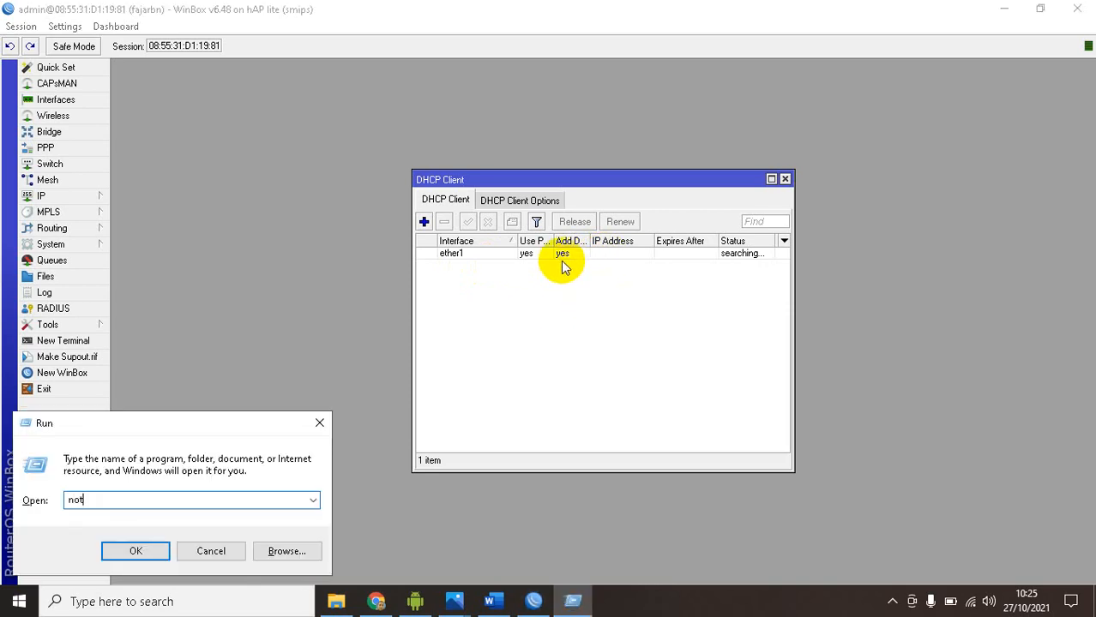
{"action": "type", "text": "epad"}
{"action": "key", "text": "Return"}
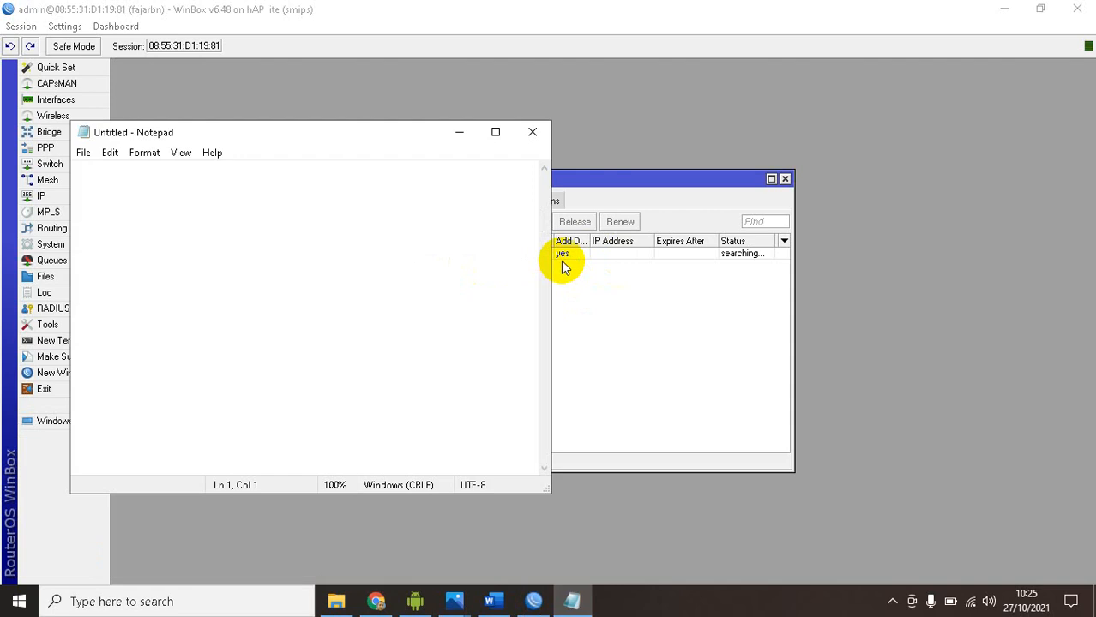
{"action": "type", "text": "gw intern"}
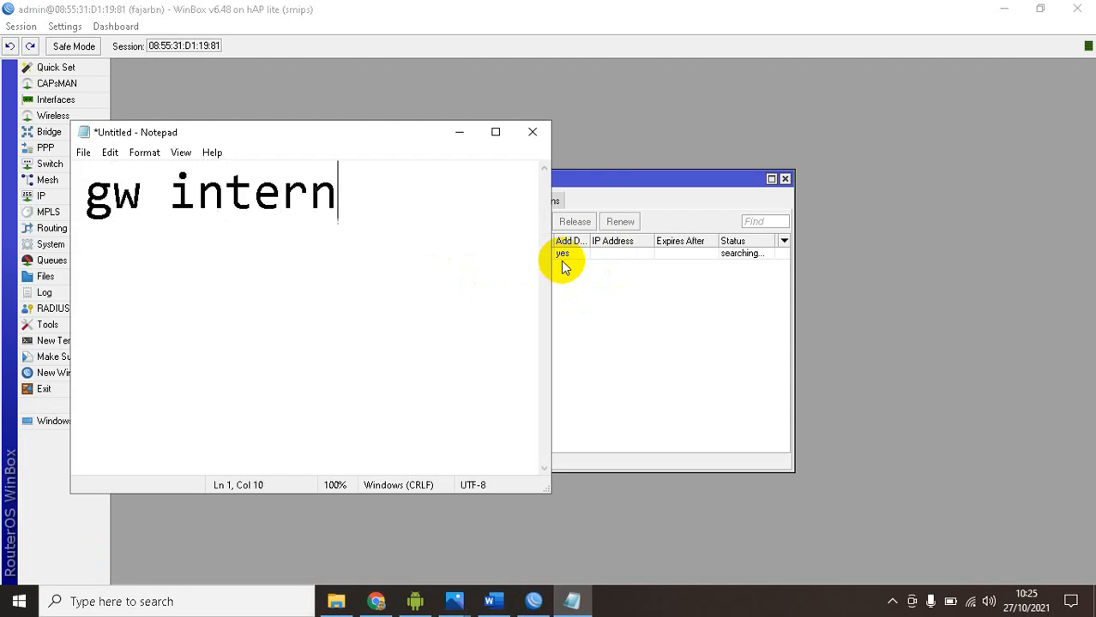
{"action": "type", "text": "at lab"}
{"action": "key", "text": "Return"}
{"action": "type", "text": "192"}
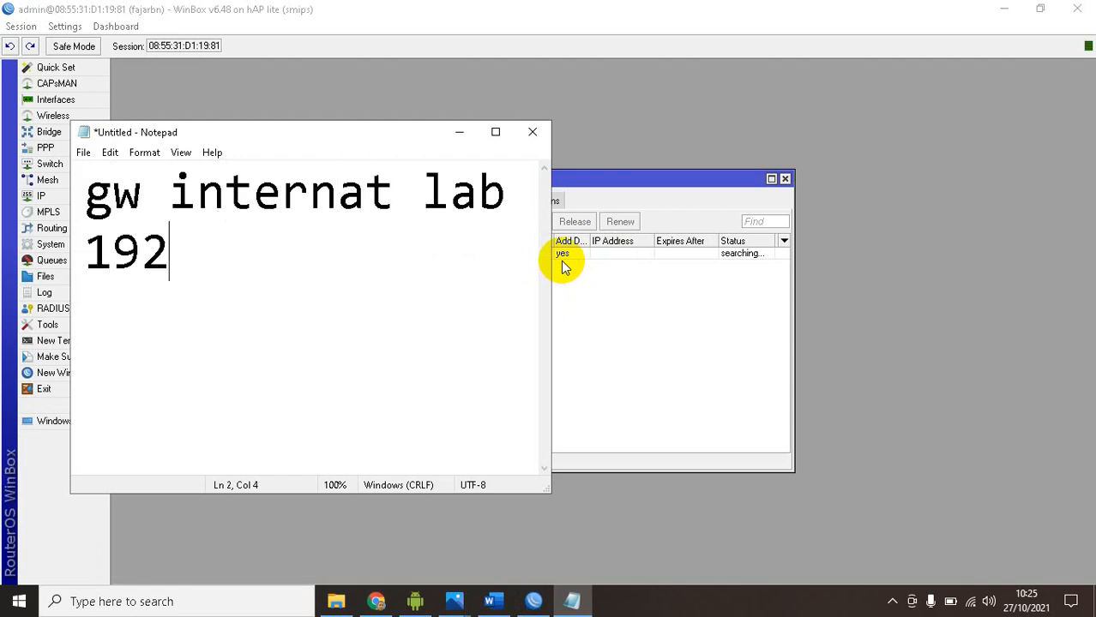
{"action": "type", "text": ".168"}
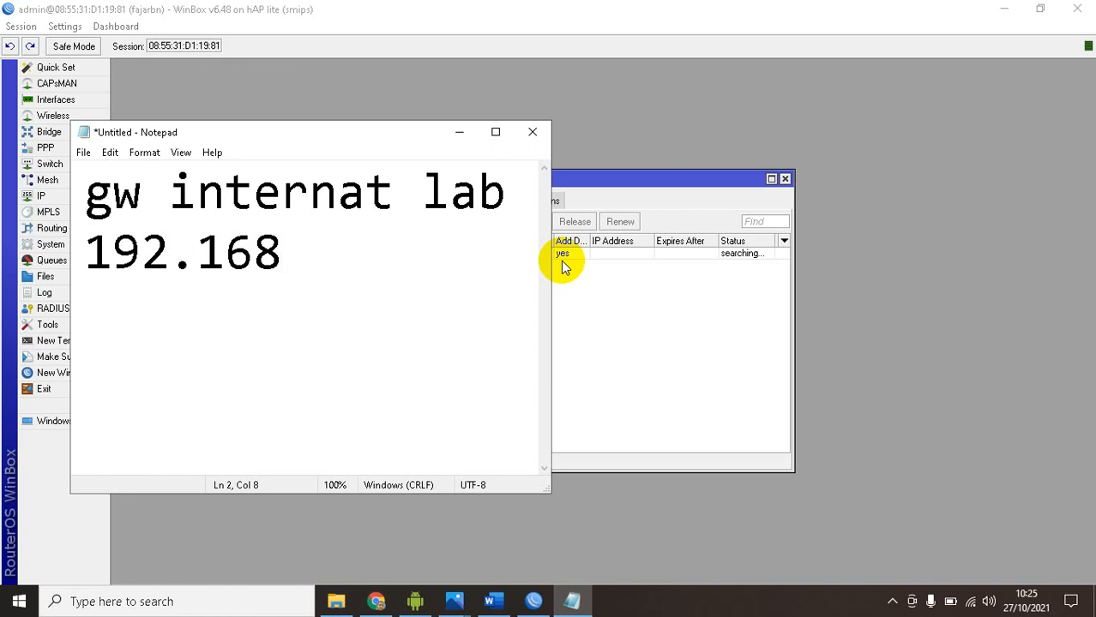
{"action": "type", "text": ".40.1/2"}
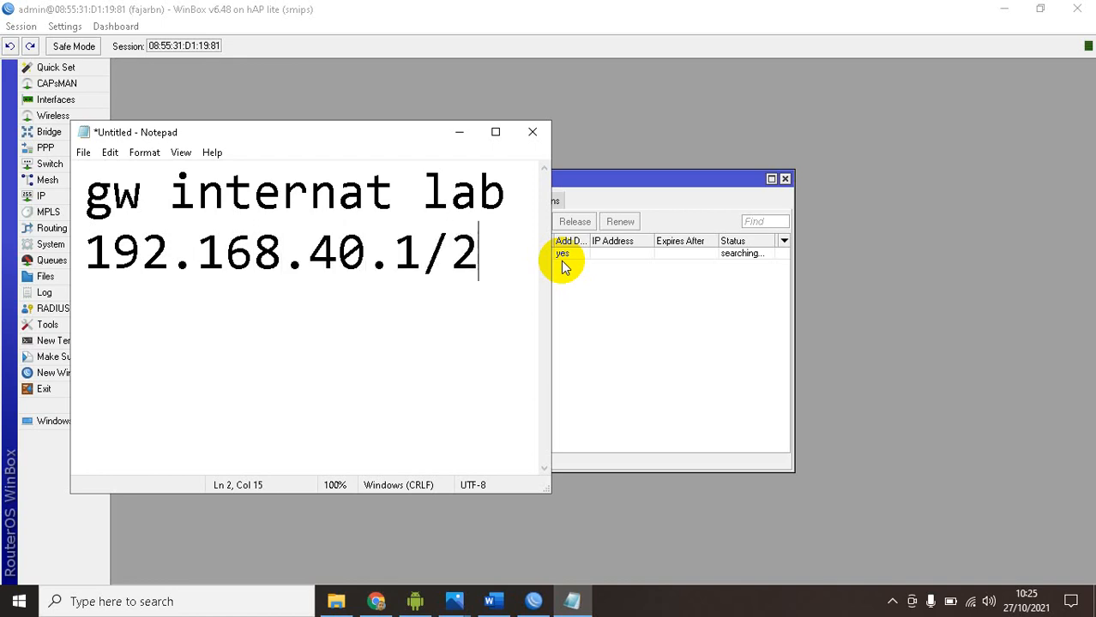
{"action": "type", "text": "4"}
{"action": "left_click_drag", "start_coordinate": [391, 139], "coordinate": [852, 131]}
Switch back to WinBox and remove the DHCP client on ether1
{"action": "left_click", "coordinate": [474, 304]}
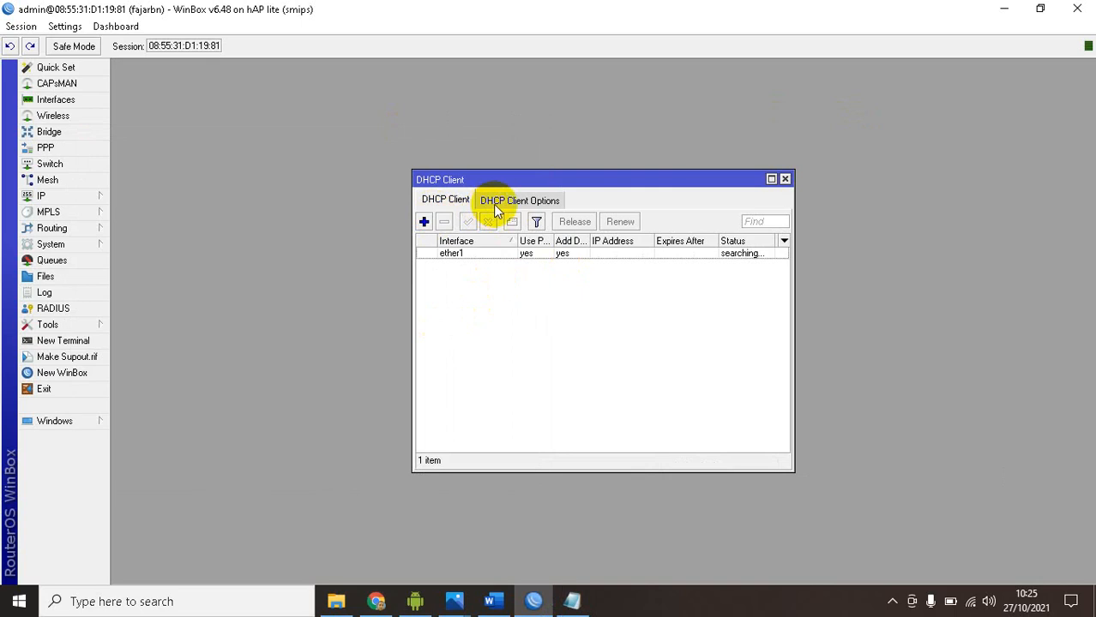
{"action": "left_click", "coordinate": [490, 256]}
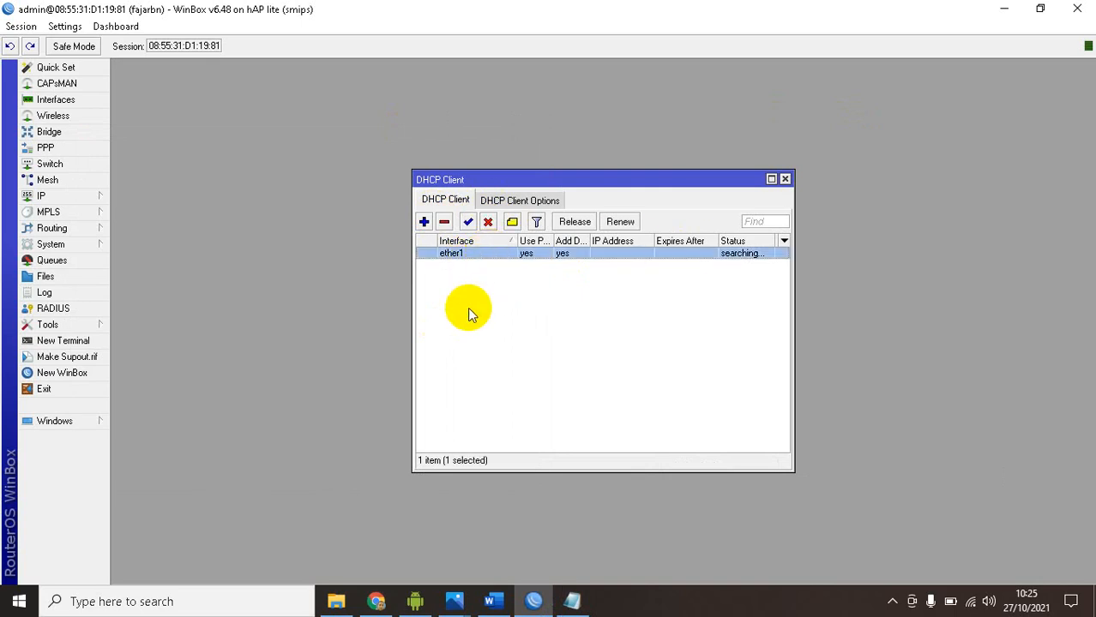
{"action": "left_click", "coordinate": [444, 222]}
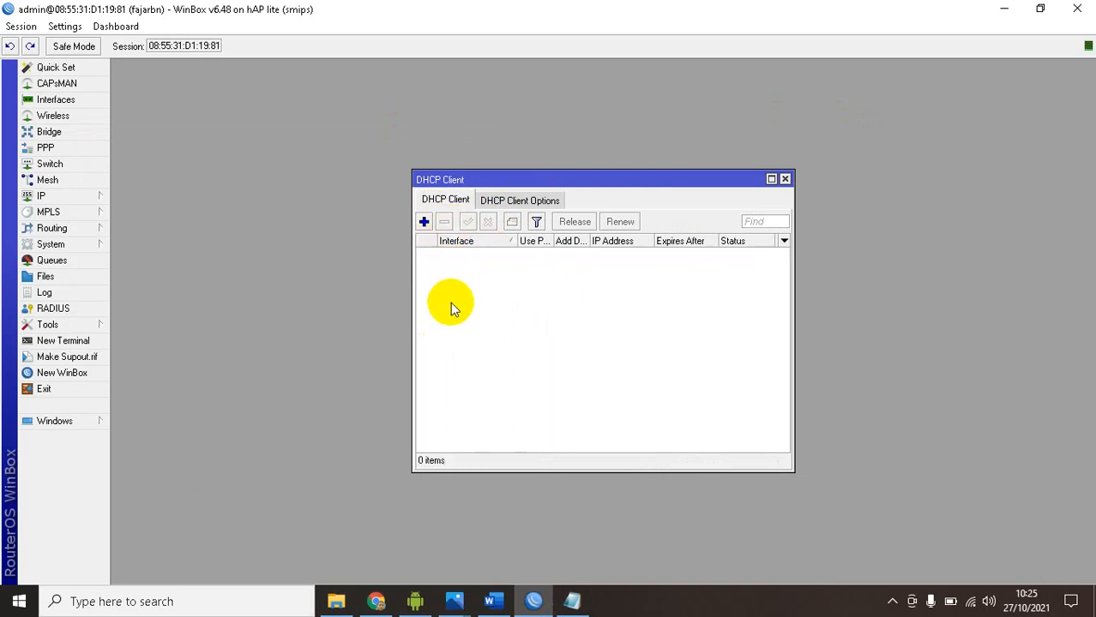
Open the router's IP address list and start a new address entry for interface ether1
{"action": "left_click", "coordinate": [64, 196]}
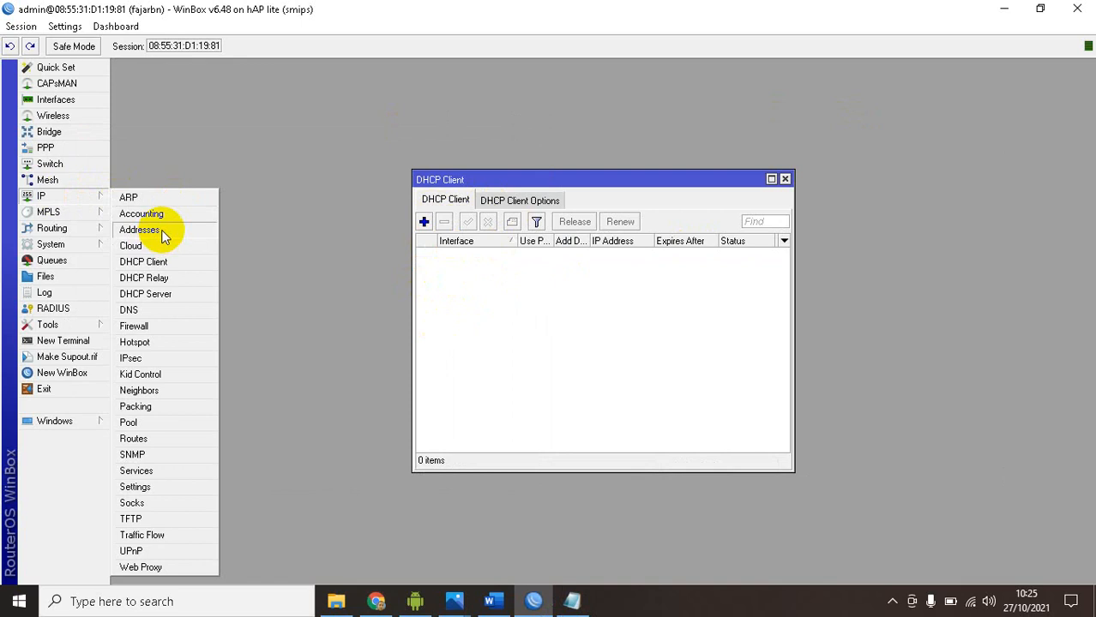
{"action": "left_click", "coordinate": [163, 236]}
{"action": "left_click", "coordinate": [480, 211]}
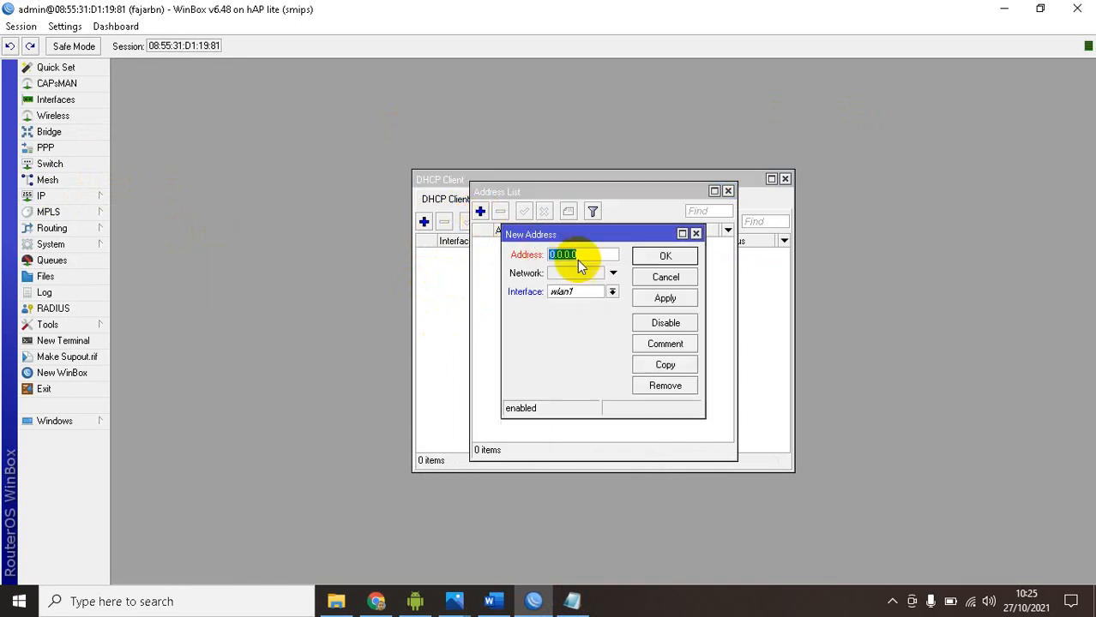
{"action": "left_click", "coordinate": [600, 291]}
{"action": "left_click", "coordinate": [600, 304]}
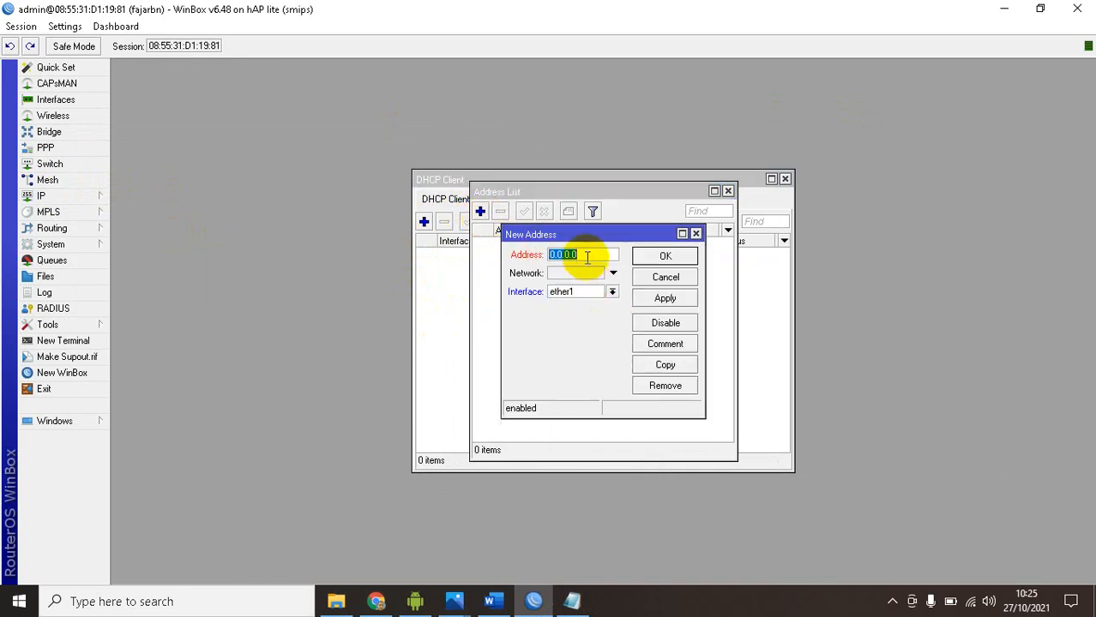
Check the gateway note in Notepad, save the new WinBox address as 192.168.40.2/24, and widen the address column
{"action": "left_click", "coordinate": [572, 601]}
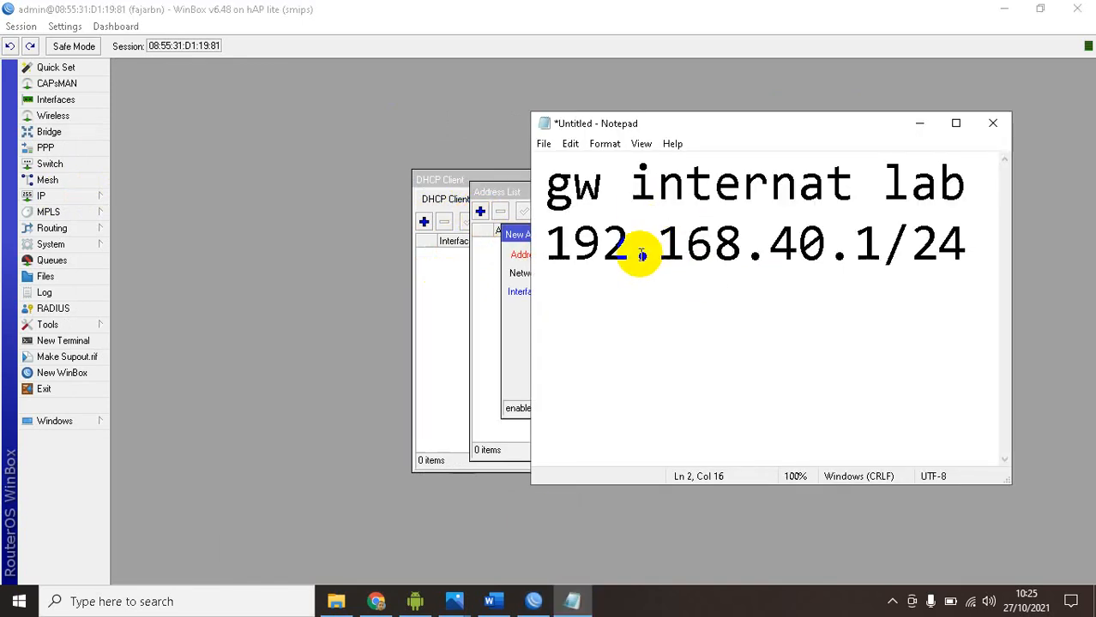
{"action": "left_click_drag", "start_coordinate": [553, 250], "coordinate": [883, 243]}
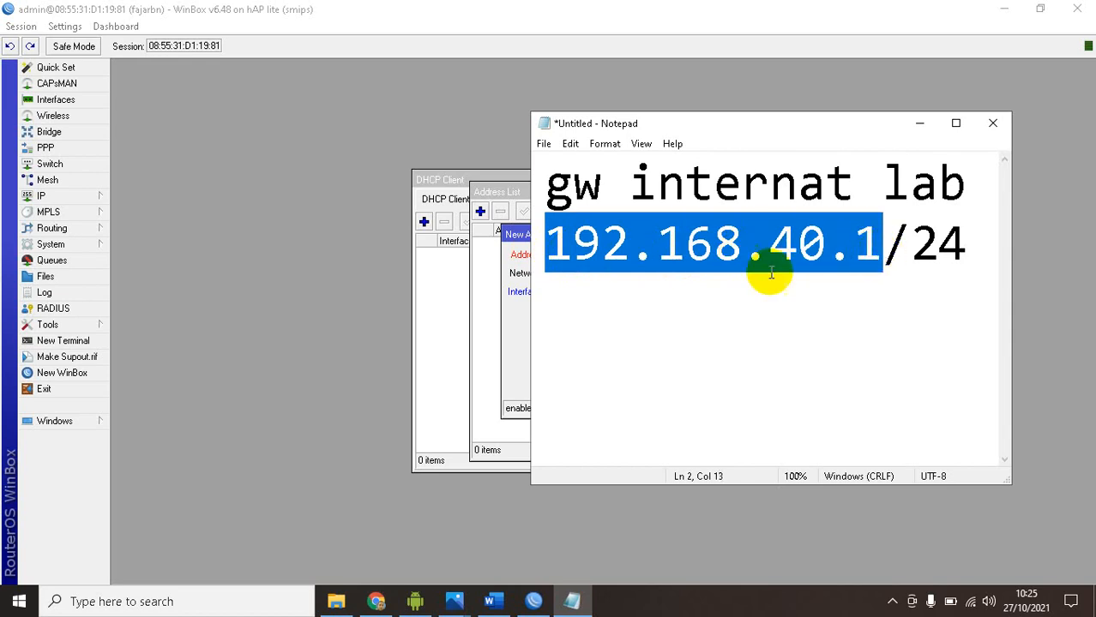
{"action": "left_click", "coordinate": [915, 127]}
{"action": "type", "text": "1"}
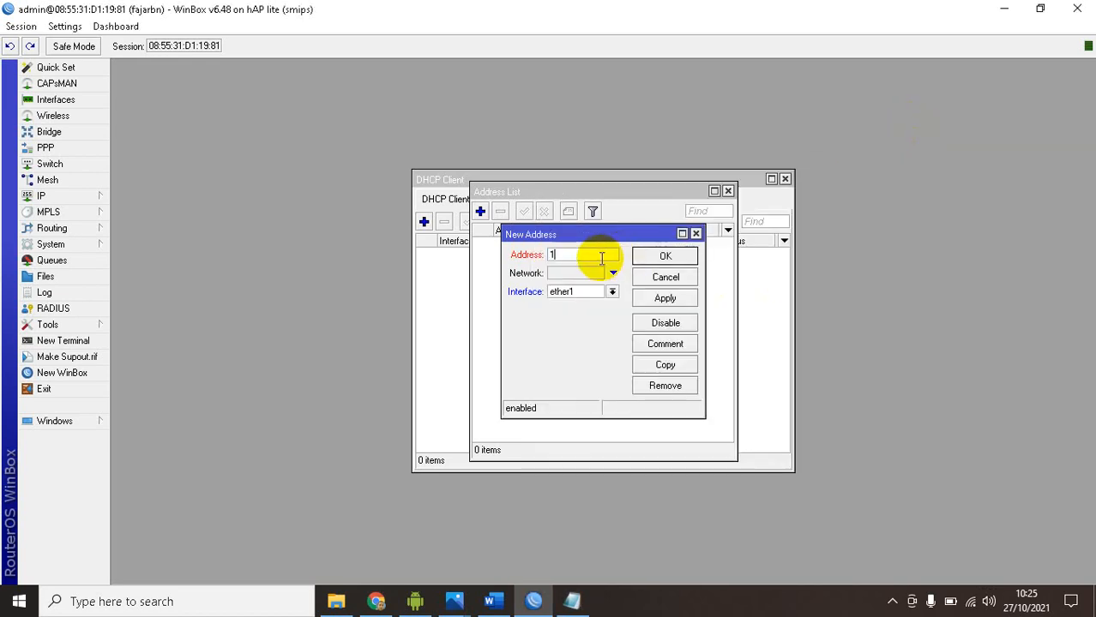
{"action": "type", "text": "92.168.40.2/24"}
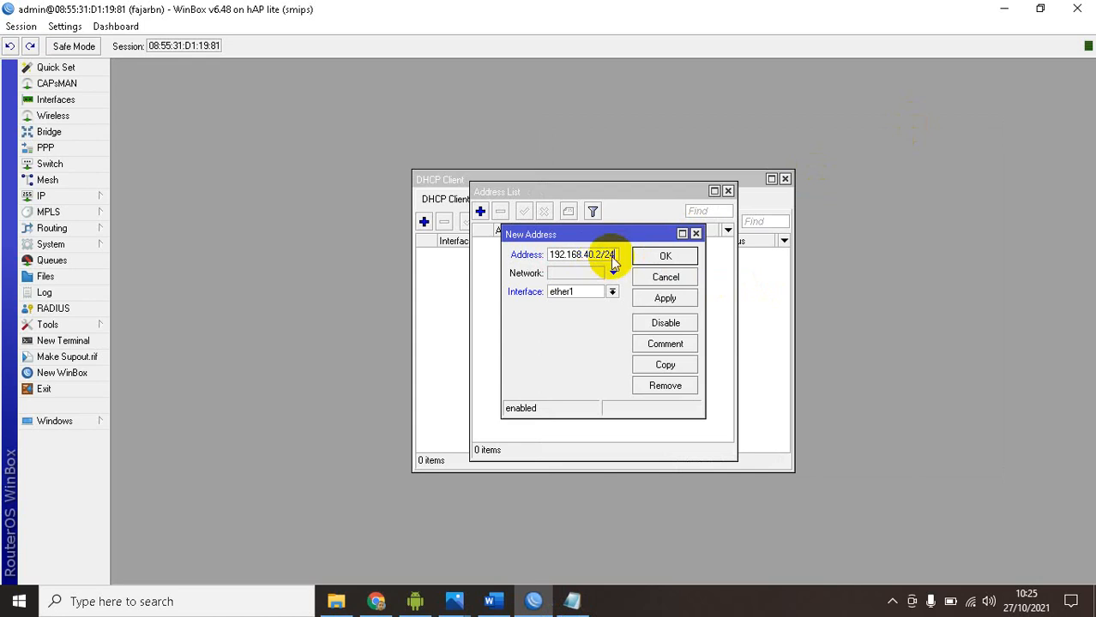
{"action": "left_click", "coordinate": [652, 258]}
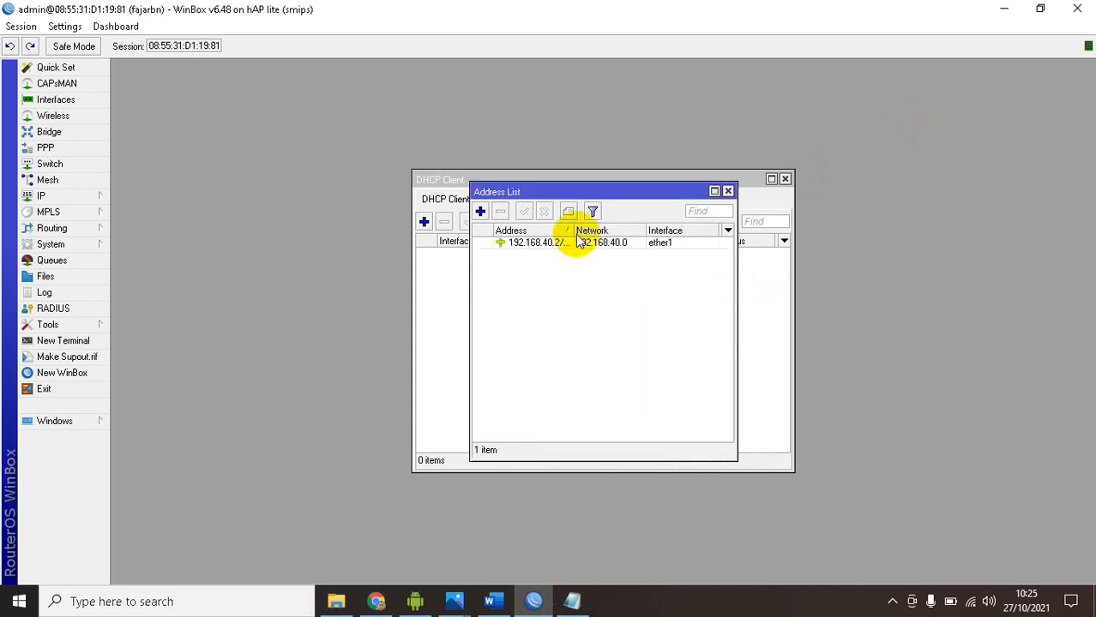
{"action": "left_click_drag", "start_coordinate": [573, 230], "coordinate": [620, 230]}
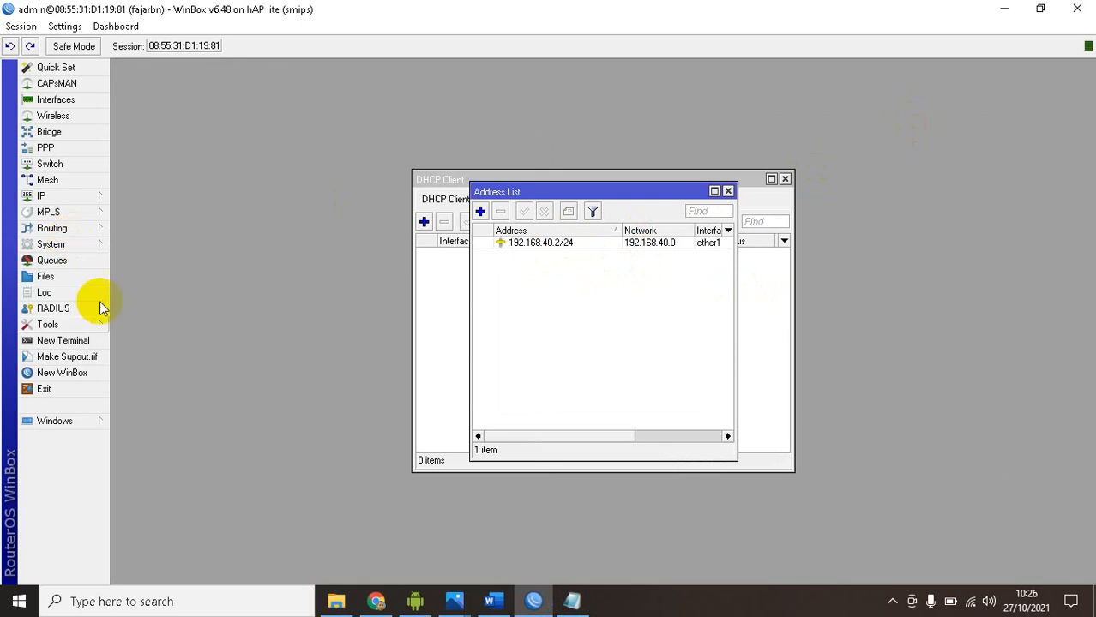
Test the gateway connection by pinging 192.168.40.1 in a new terminal, stop the ping and close the terminal
{"action": "left_click", "coordinate": [76, 340]}
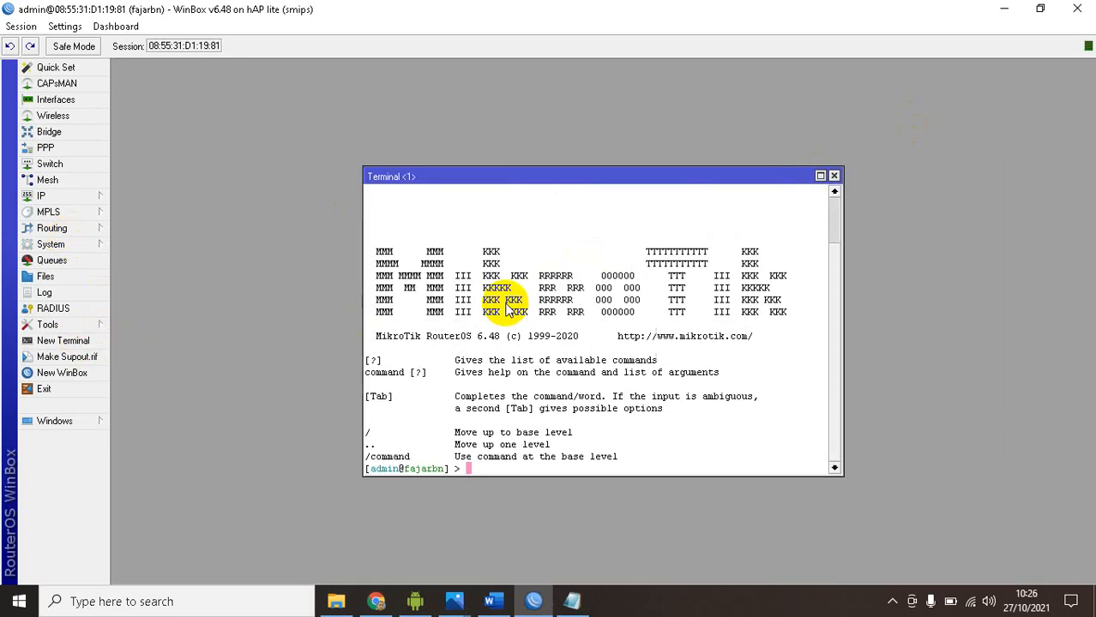
{"action": "type", "text": "ping 192.168.40.1"}
{"action": "key", "text": "Return"}
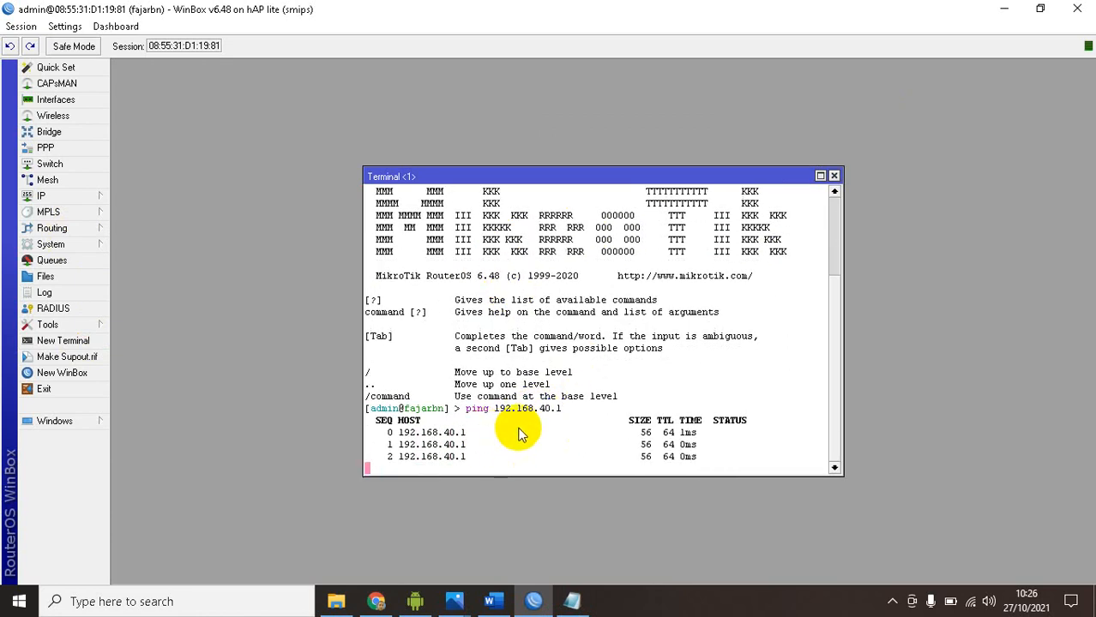
{"action": "key", "text": "ctrl+c"}
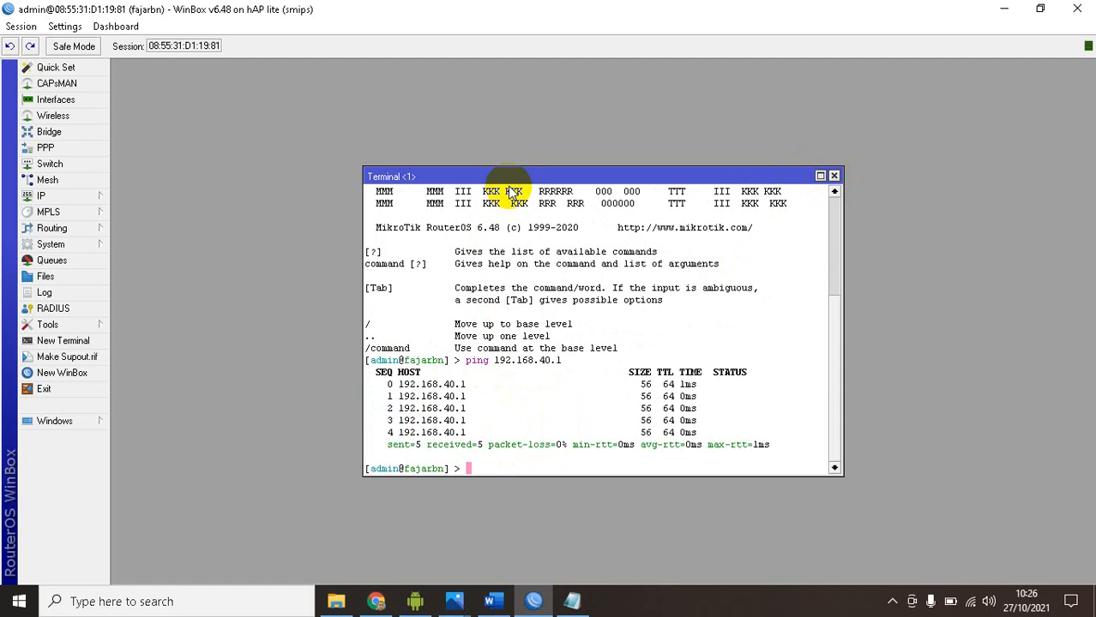
{"action": "left_click", "coordinate": [833, 175]}
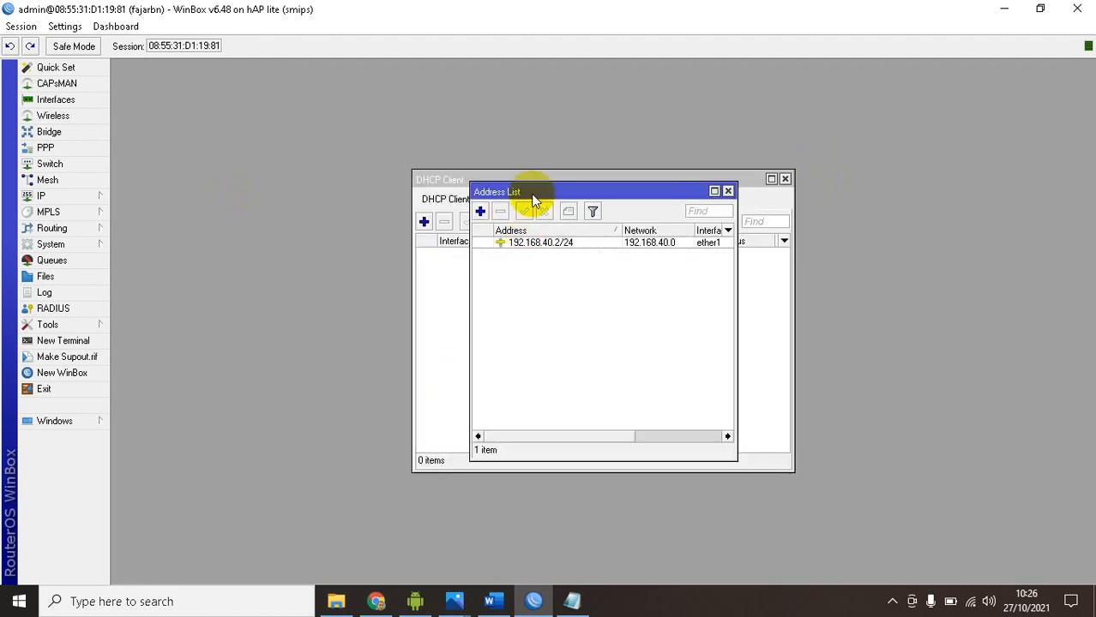
Separate the overlapping windows, close the DHCP Client window and move the Address List to the middle of the workspace
{"action": "left_click_drag", "start_coordinate": [534, 194], "coordinate": [717, 183]}
{"action": "left_click_drag", "start_coordinate": [582, 180], "coordinate": [419, 186]}
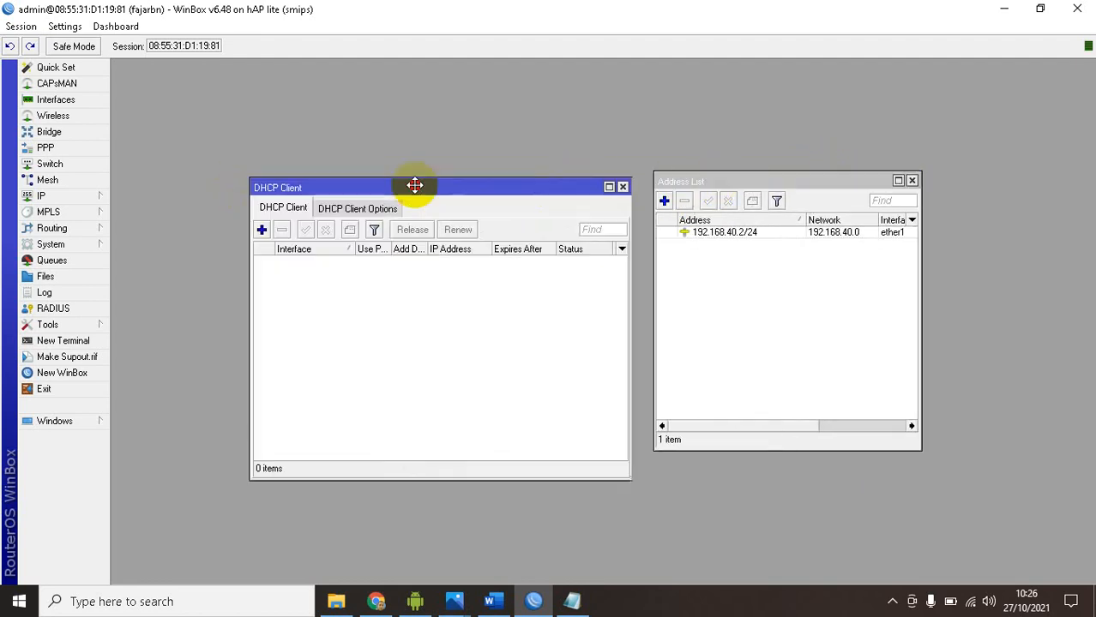
{"action": "left_click", "coordinate": [621, 187]}
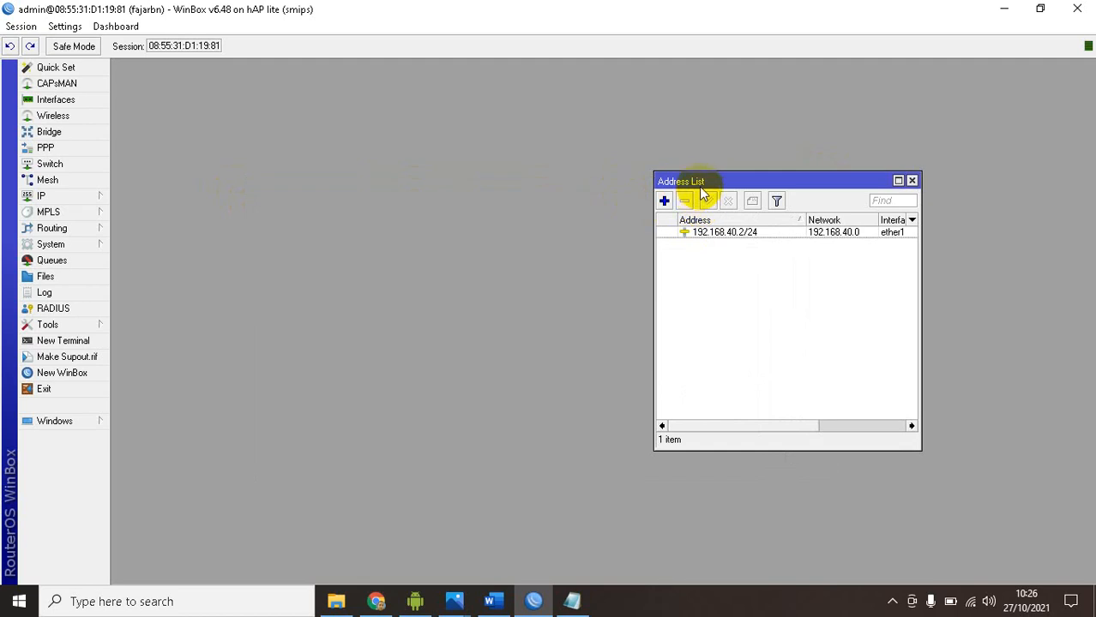
{"action": "left_click_drag", "start_coordinate": [697, 186], "coordinate": [490, 187]}
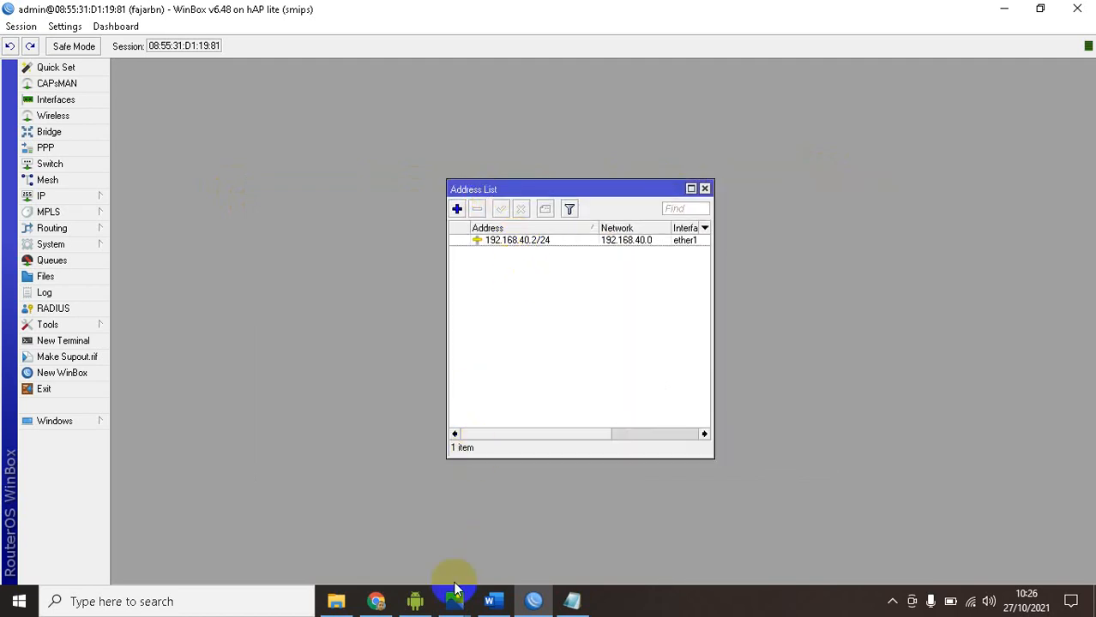
Consult the topology diagram in Word, return to WinBox and enter 192.168.40.1 as the DNS server in the router's DNS settings
{"action": "left_click", "coordinate": [489, 601]}
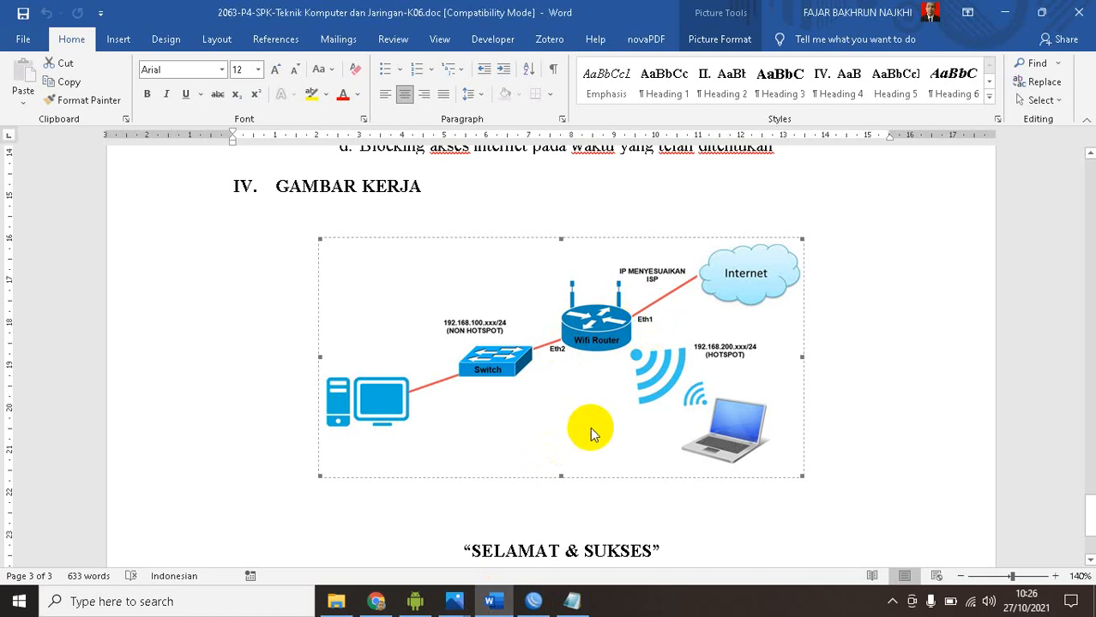
{"action": "left_click", "coordinate": [533, 600]}
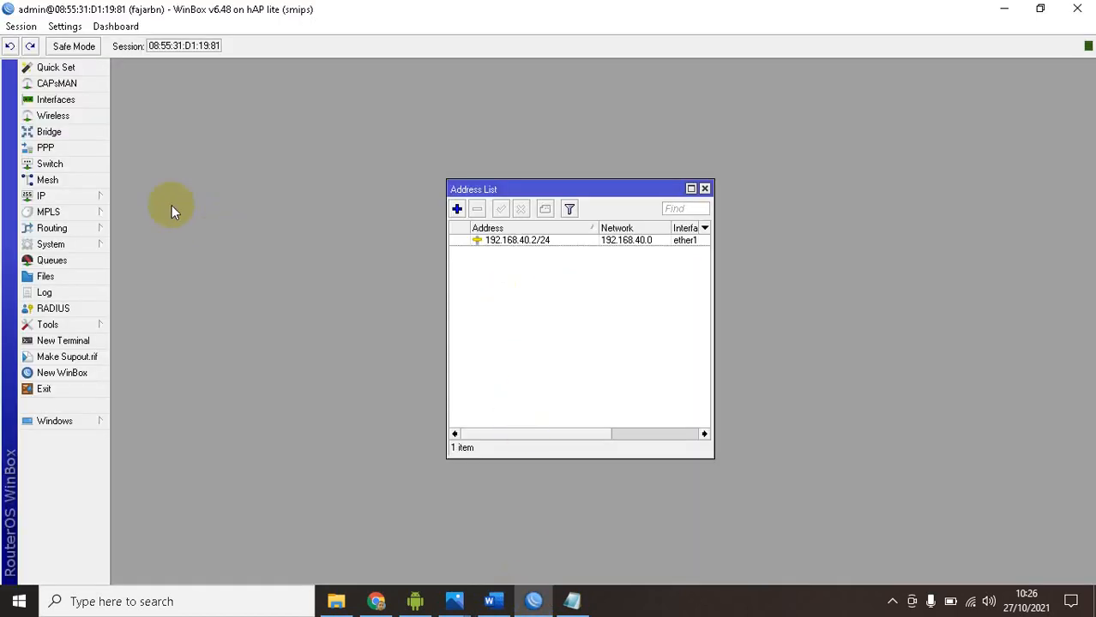
{"action": "left_click", "coordinate": [71, 195]}
{"action": "left_click", "coordinate": [156, 311]}
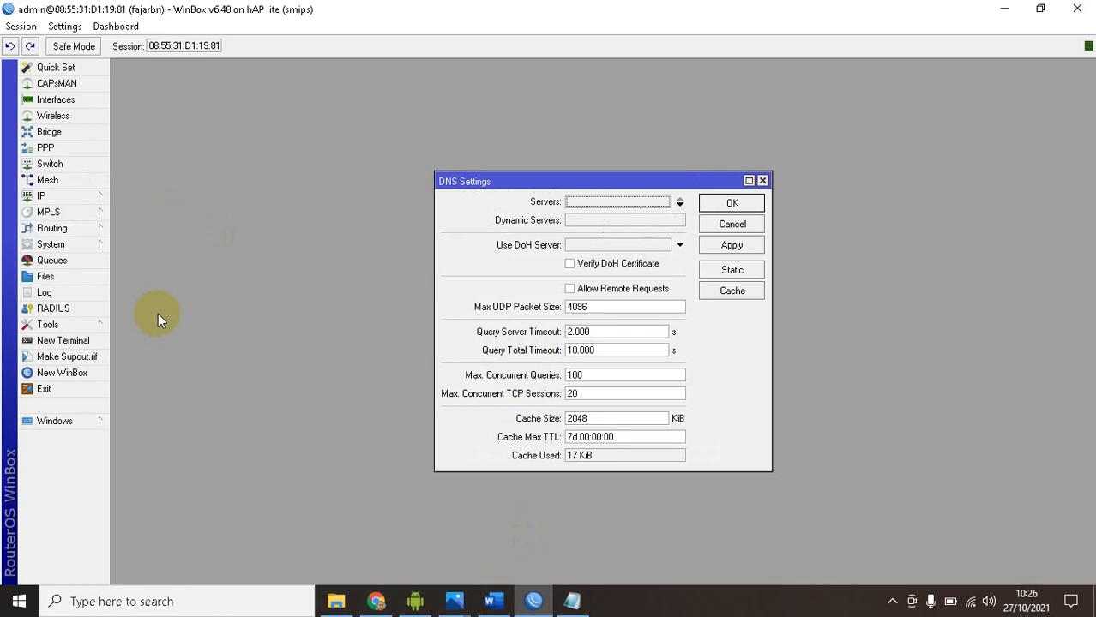
{"action": "left_click", "coordinate": [76, 200]}
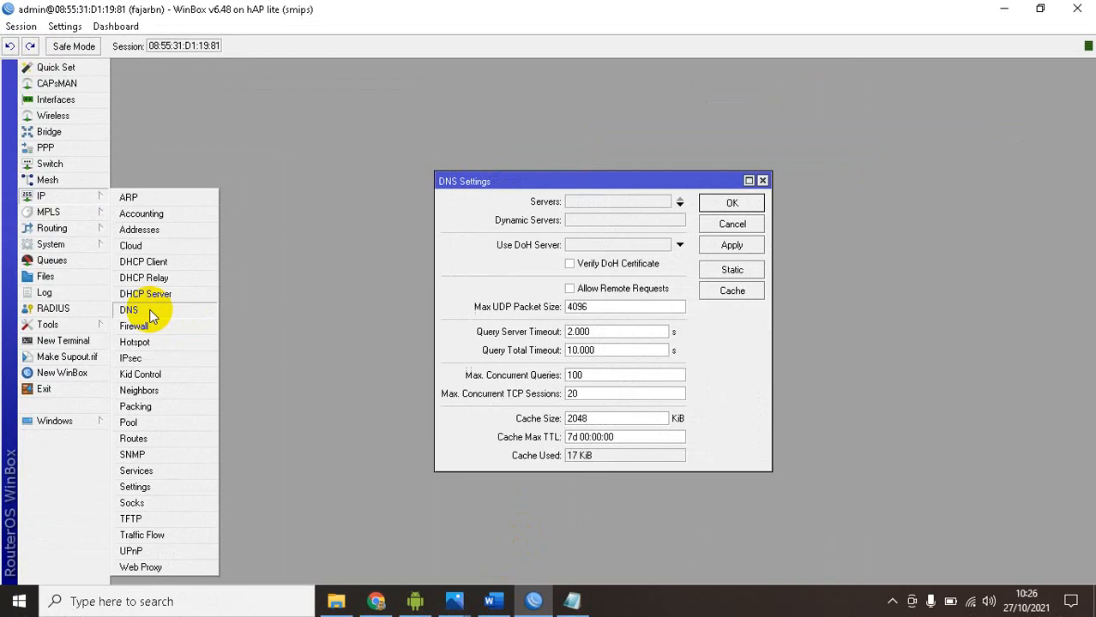
{"action": "left_click", "coordinate": [302, 310]}
{"action": "left_click", "coordinate": [606, 204]}
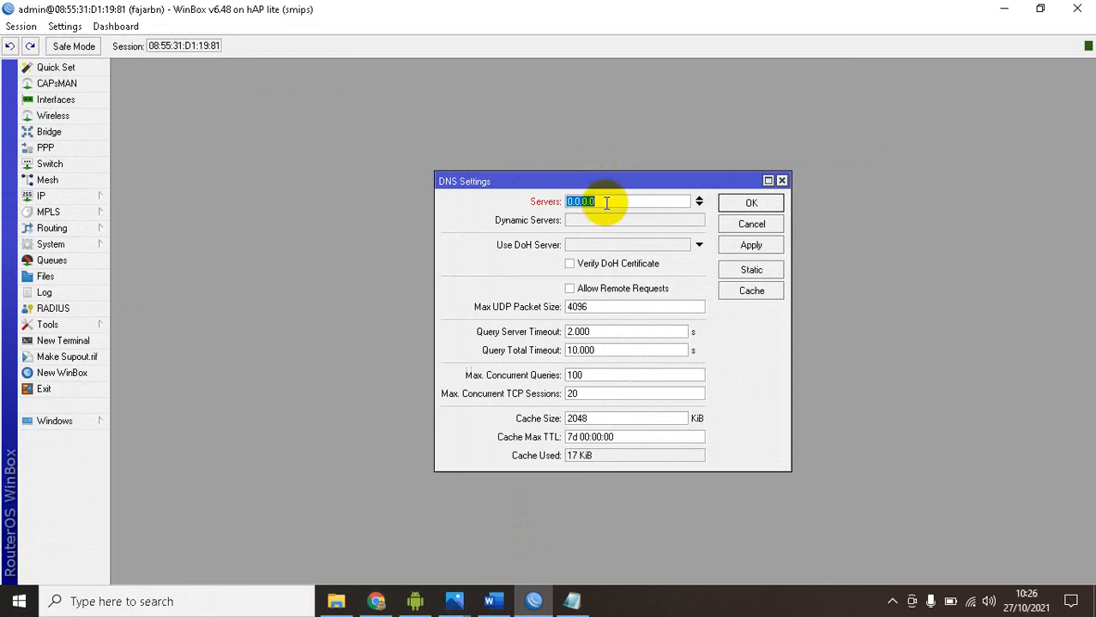
{"action": "type", "text": "192.168.40.1"}
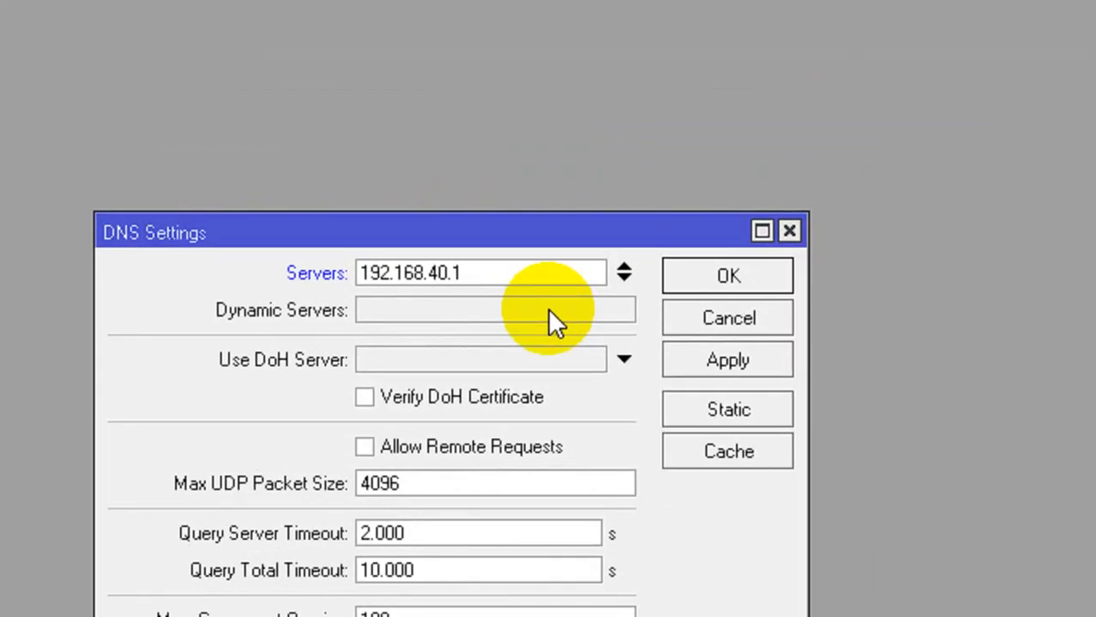
Enable remote requests and DoH certificate verification in the DNS settings, apply them and close the dialog
{"action": "left_click", "coordinate": [477, 447]}
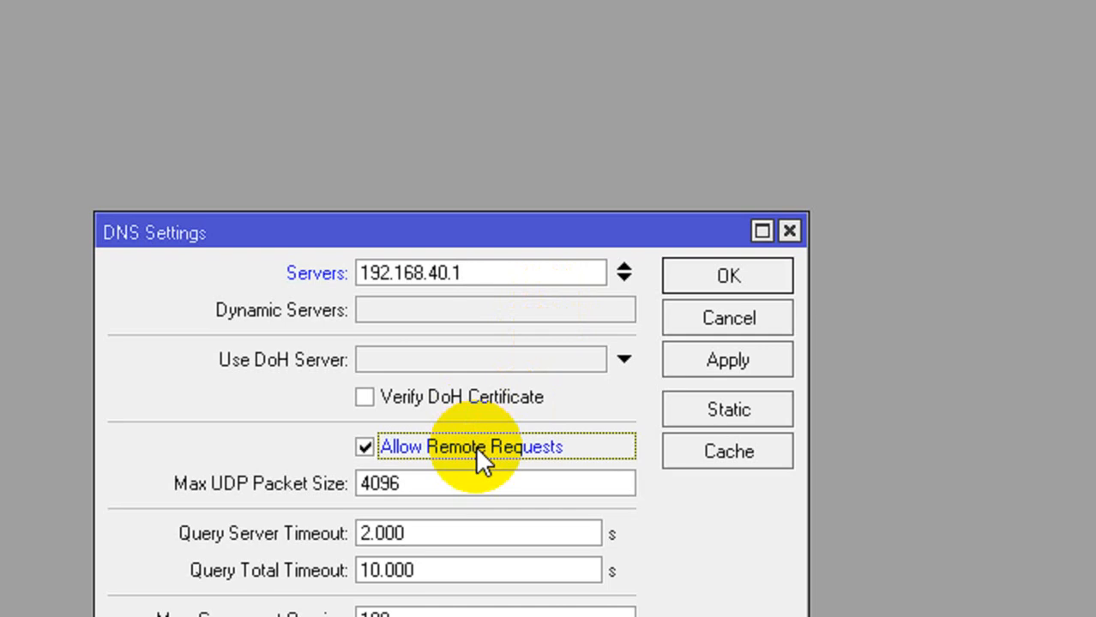
{"action": "left_click", "coordinate": [489, 399]}
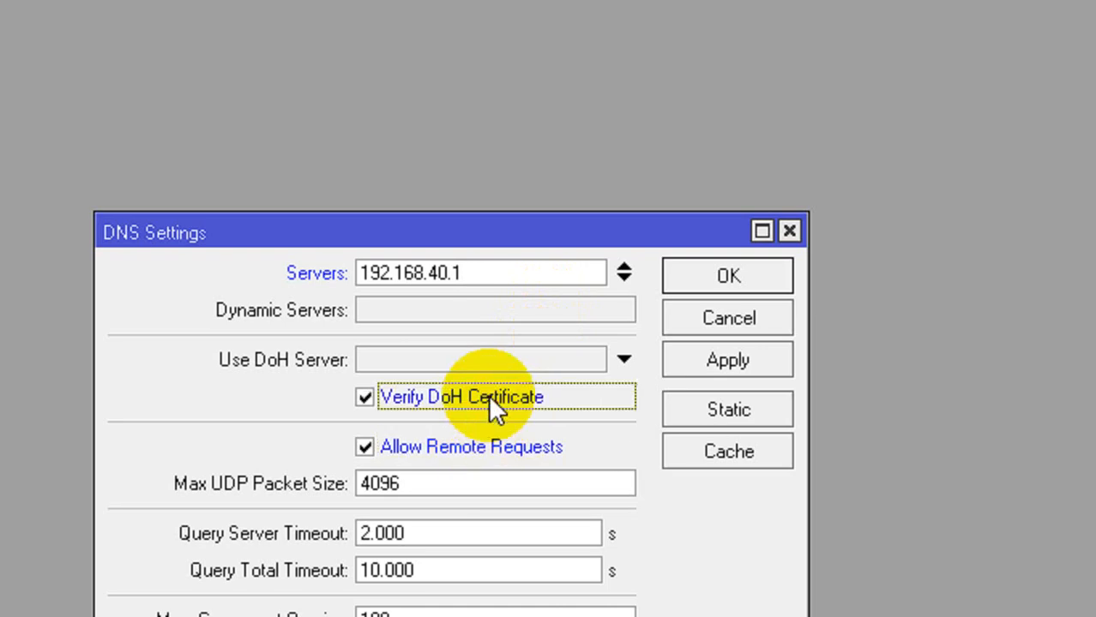
{"action": "left_click", "coordinate": [698, 371]}
{"action": "left_click", "coordinate": [667, 320]}
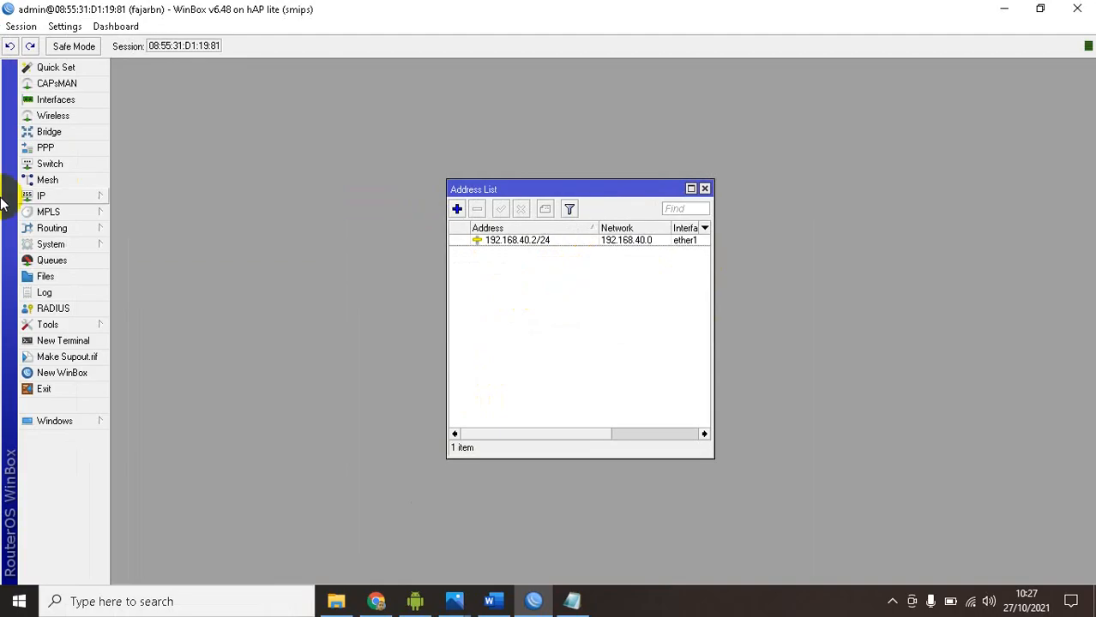
Open the route list and add a default route for destination 0.0.0.0/0 through gateway 192.168.40.1
{"action": "left_click", "coordinate": [77, 198]}
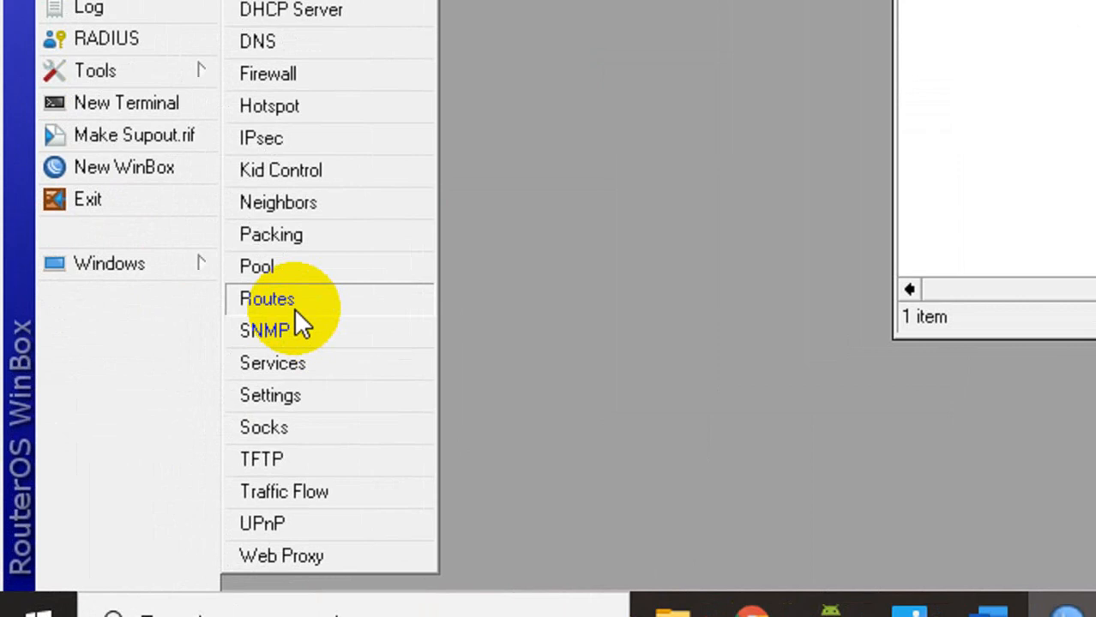
{"action": "left_click", "coordinate": [294, 306]}
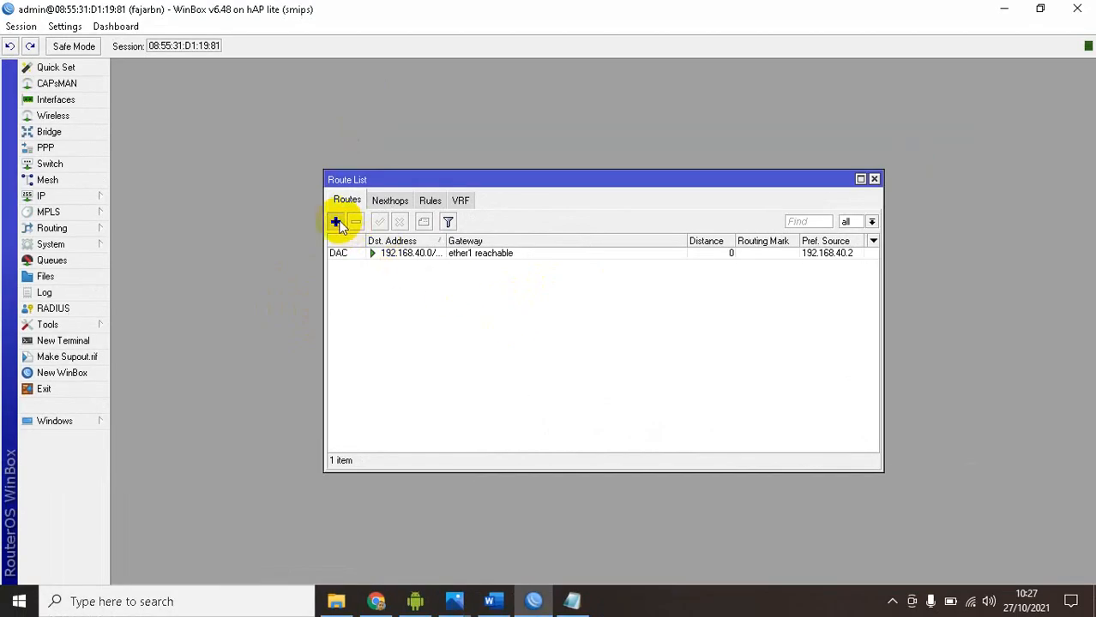
{"action": "left_click", "coordinate": [335, 222]}
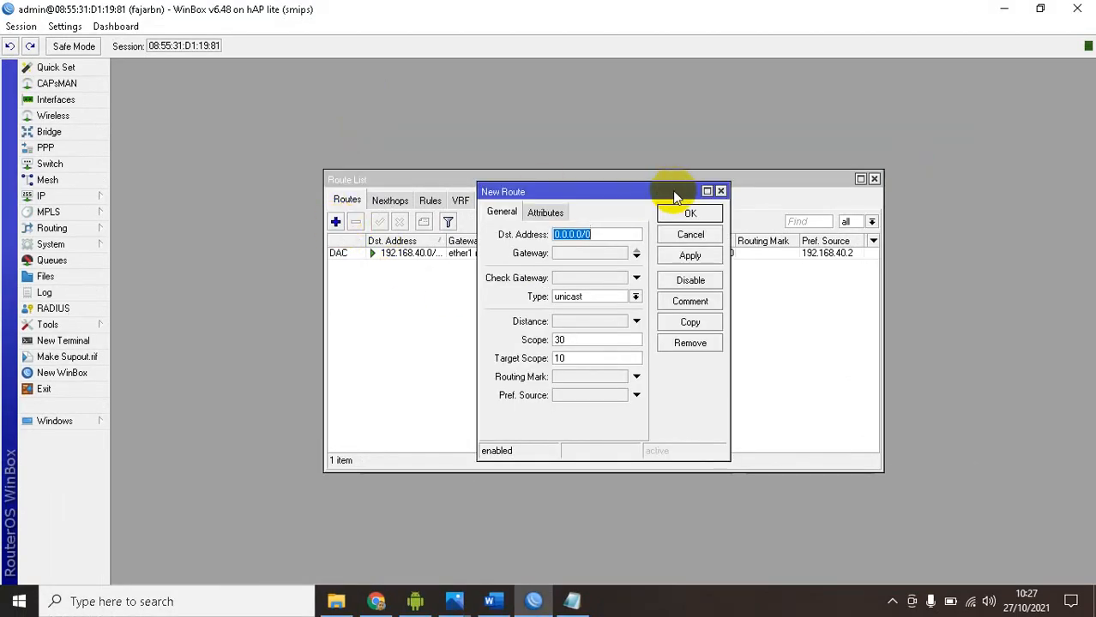
{"action": "left_click", "coordinate": [720, 190]}
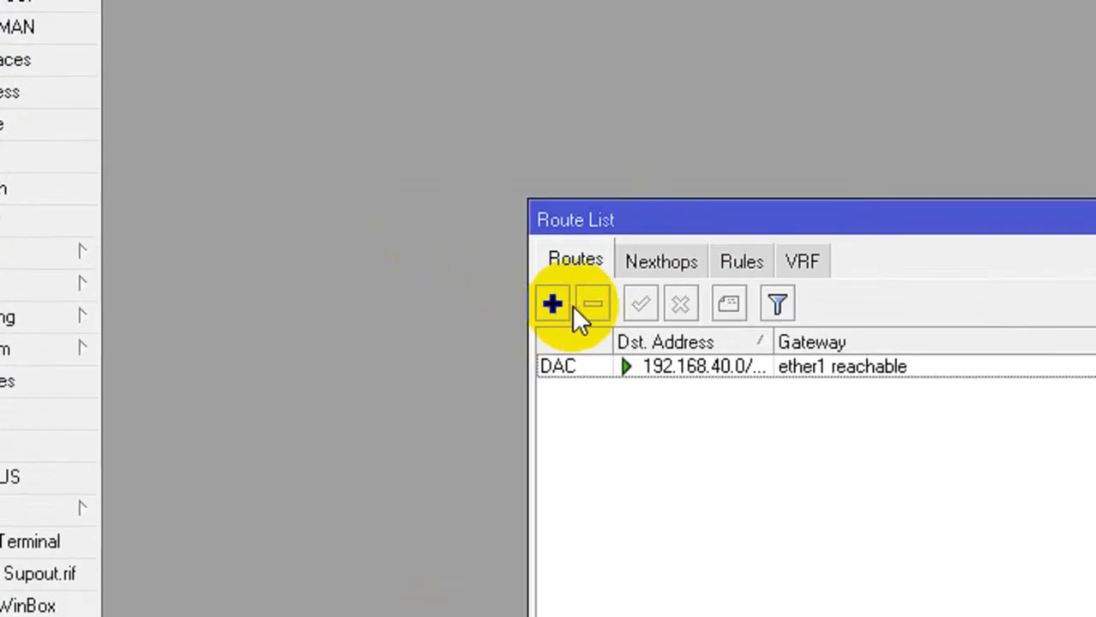
{"action": "left_click", "coordinate": [553, 307]}
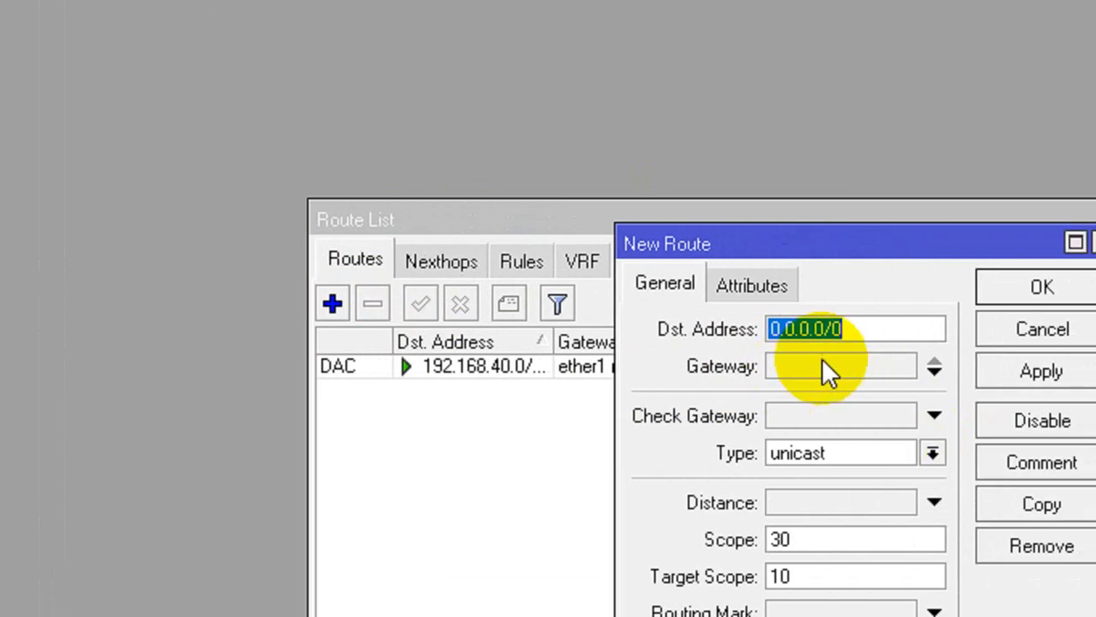
{"action": "left_click", "coordinate": [1053, 374]}
{"action": "type", "text": "192.1"}
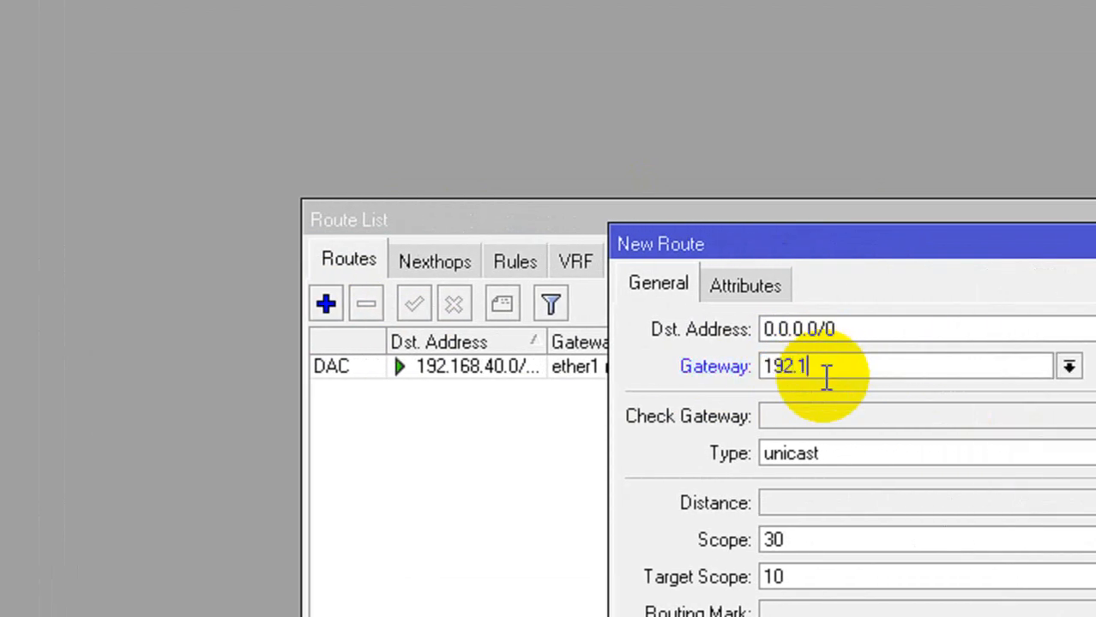
{"action": "type", "text": "68.30"}
{"action": "key", "text": "BackSpace"}
{"action": "key", "text": "BackSpace"}
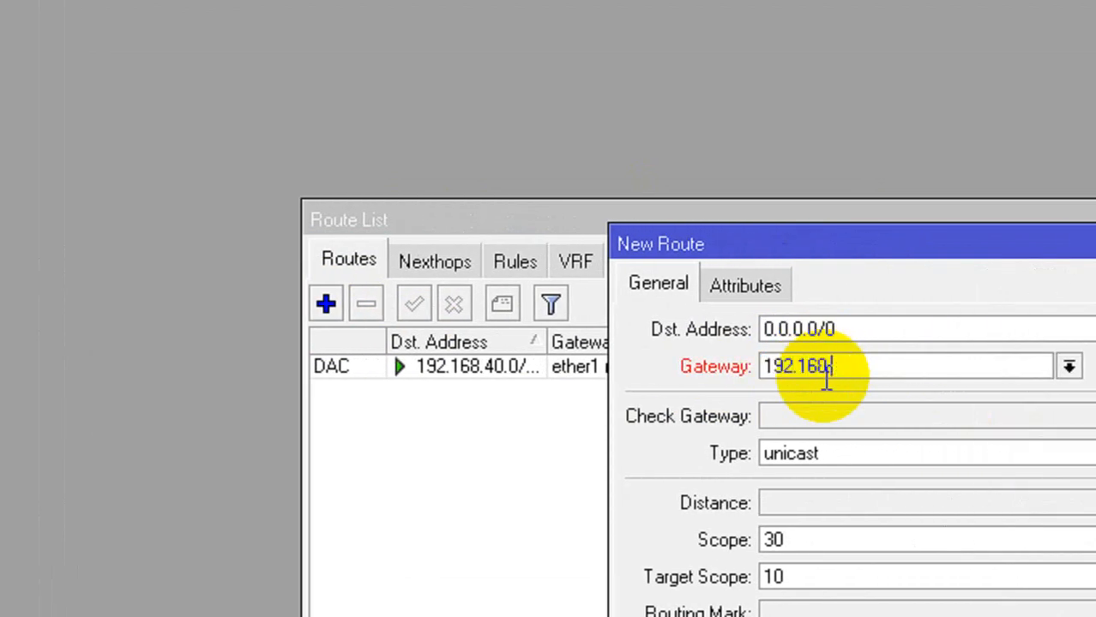
{"action": "type", "text": "40.1"}
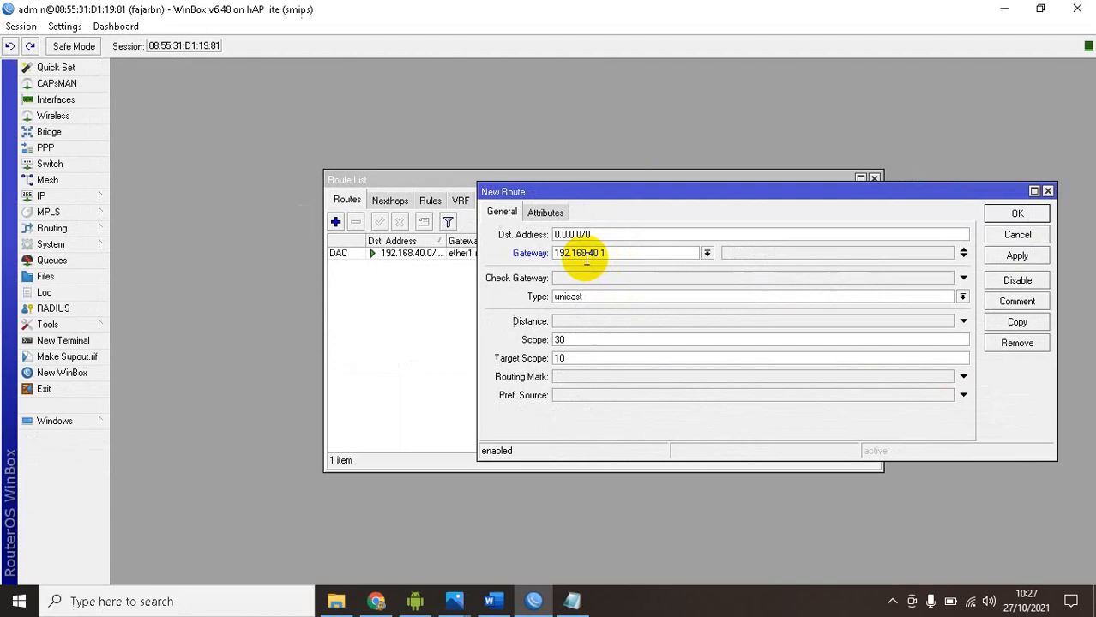
{"action": "left_click", "coordinate": [1003, 215]}
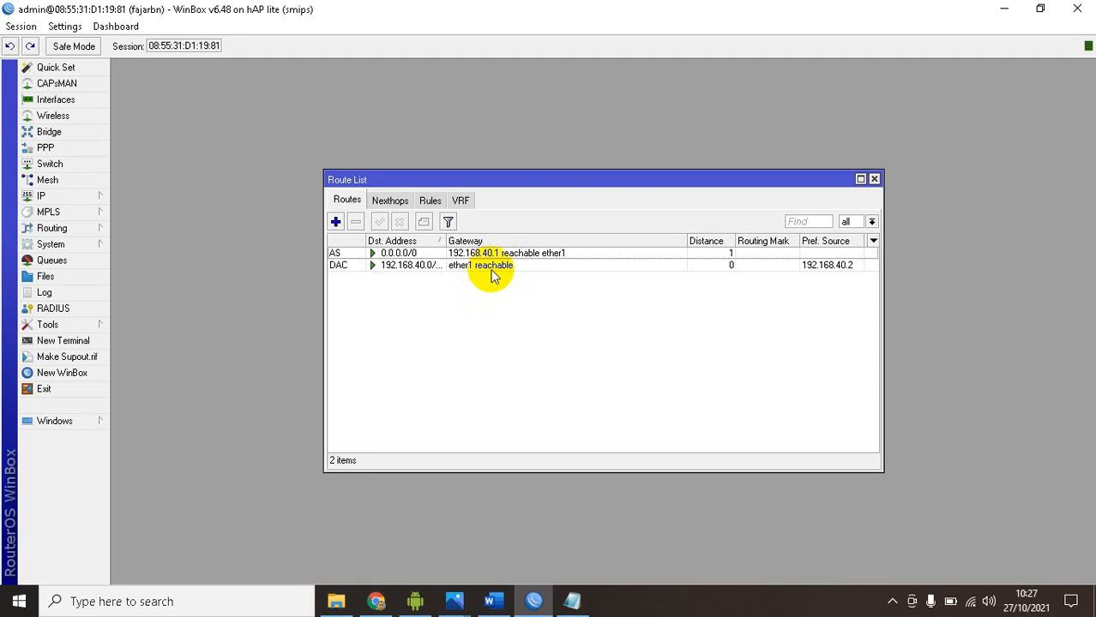
Test internet access by pinging google.com in a new terminal, and close the terminal and the route list
{"action": "left_click", "coordinate": [62, 341]}
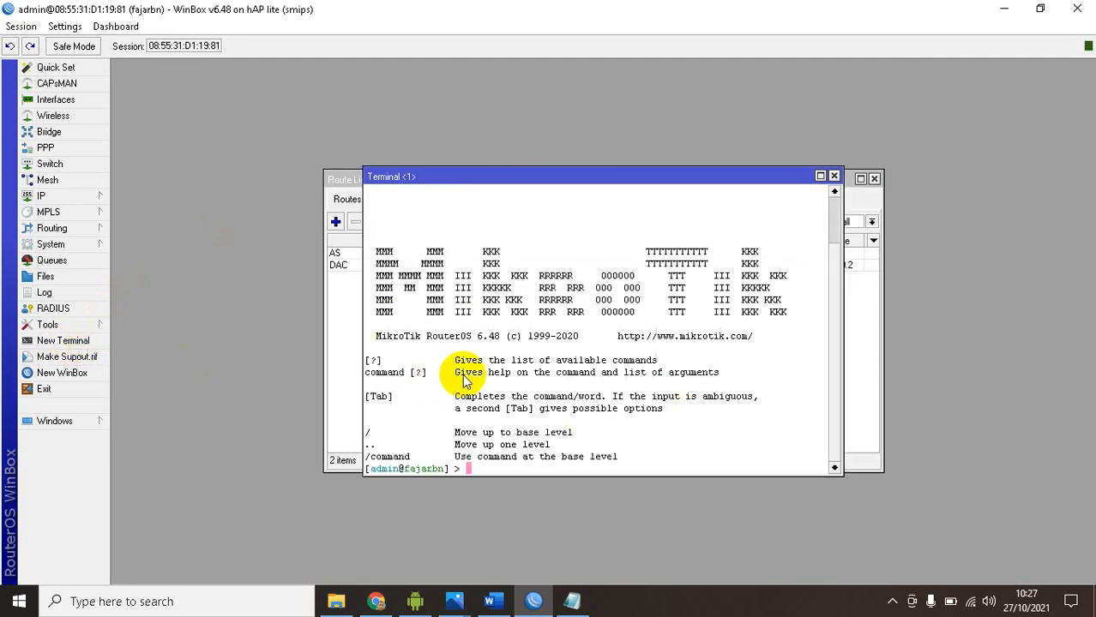
{"action": "type", "text": "ping google.com"}
{"action": "key", "text": "Return"}
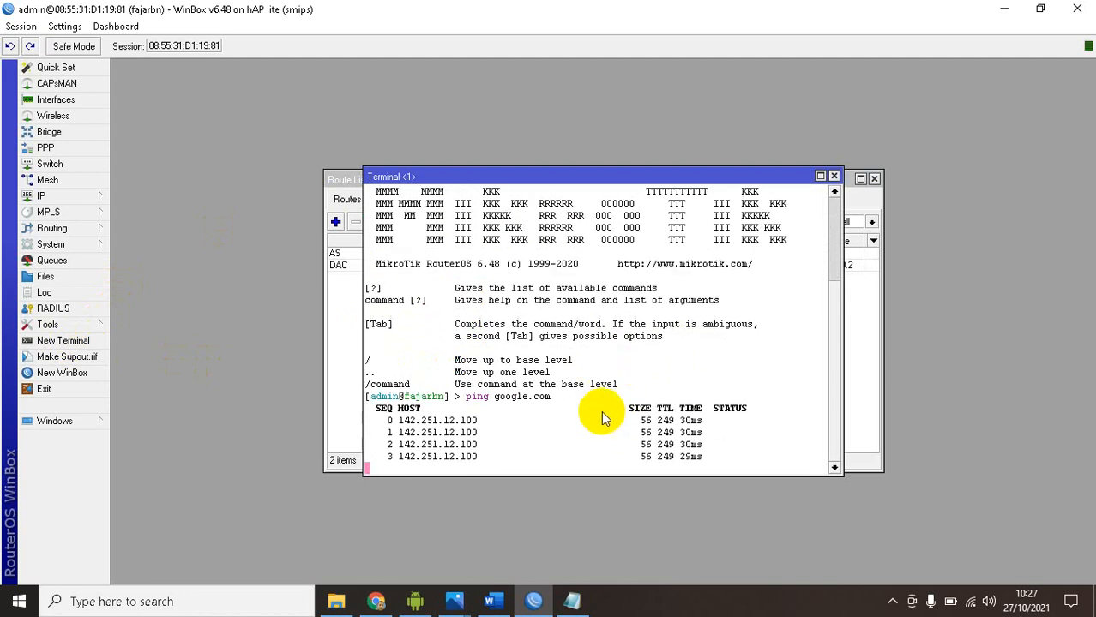
{"action": "left_click", "coordinate": [833, 176]}
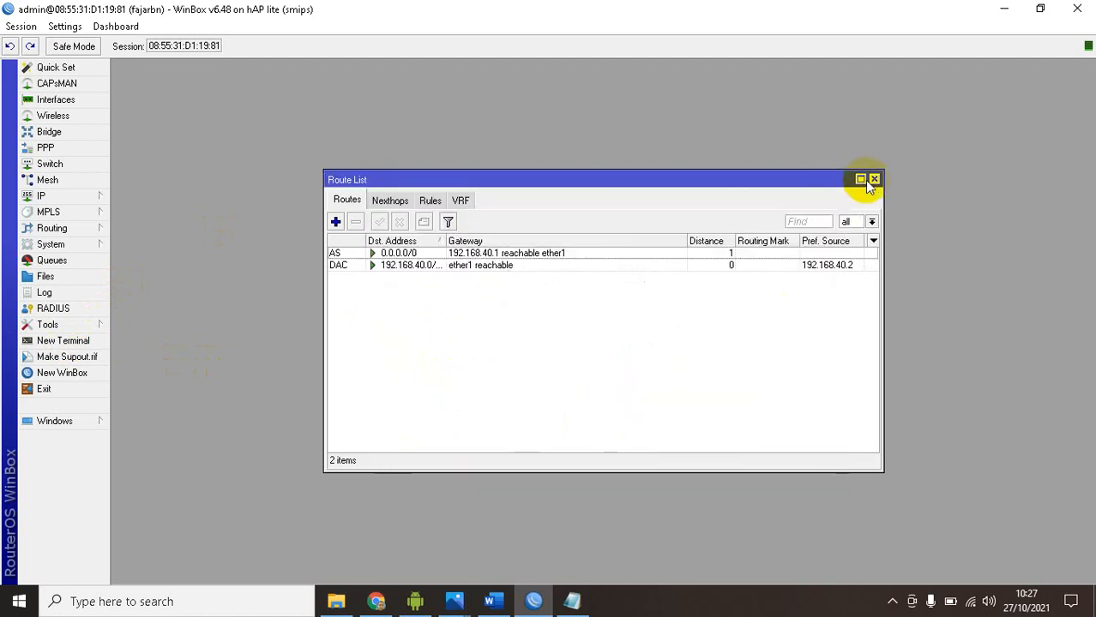
{"action": "left_click", "coordinate": [873, 179]}
Check the local network range in the Word diagram and add the address 192.168.100.1/24 on interface ether2 in WinBox
{"action": "left_click", "coordinate": [489, 601]}
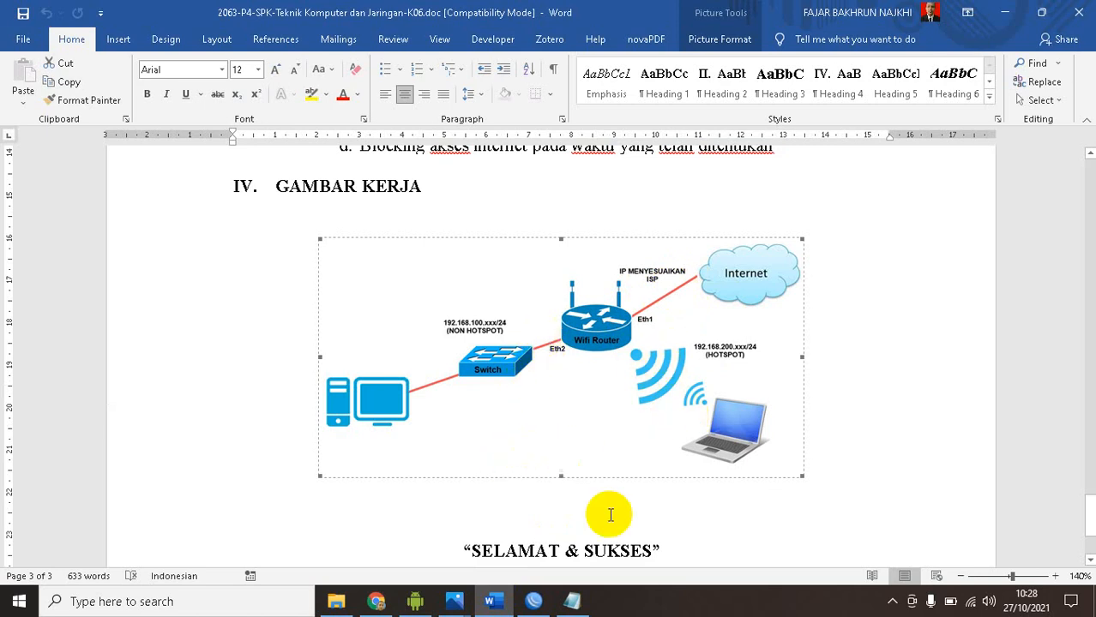
{"action": "left_click", "coordinate": [532, 605]}
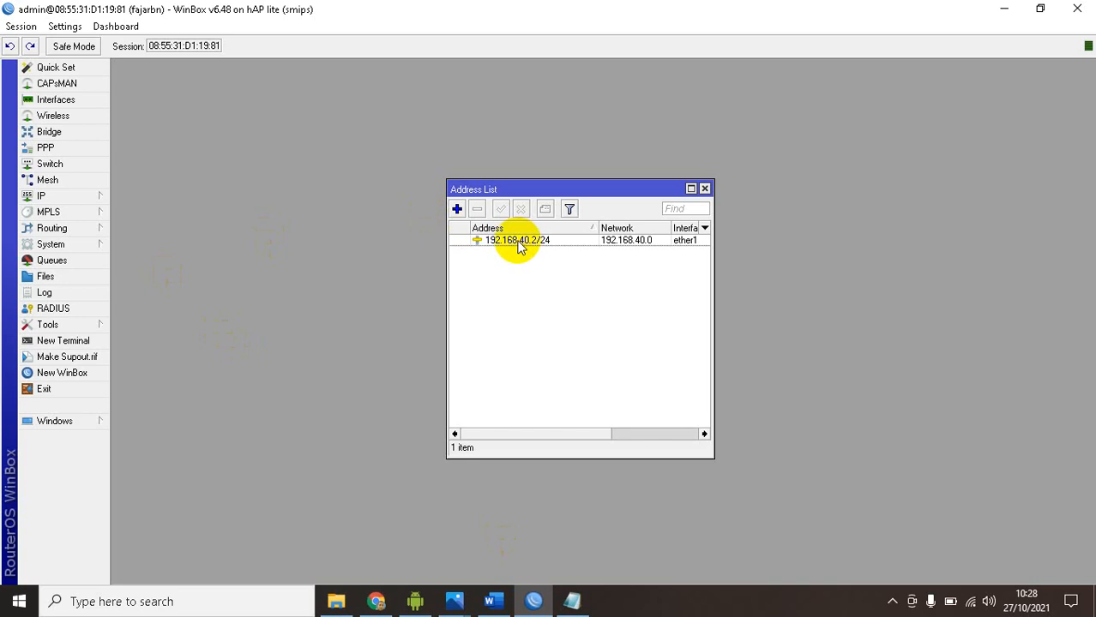
{"action": "left_click", "coordinate": [68, 195]}
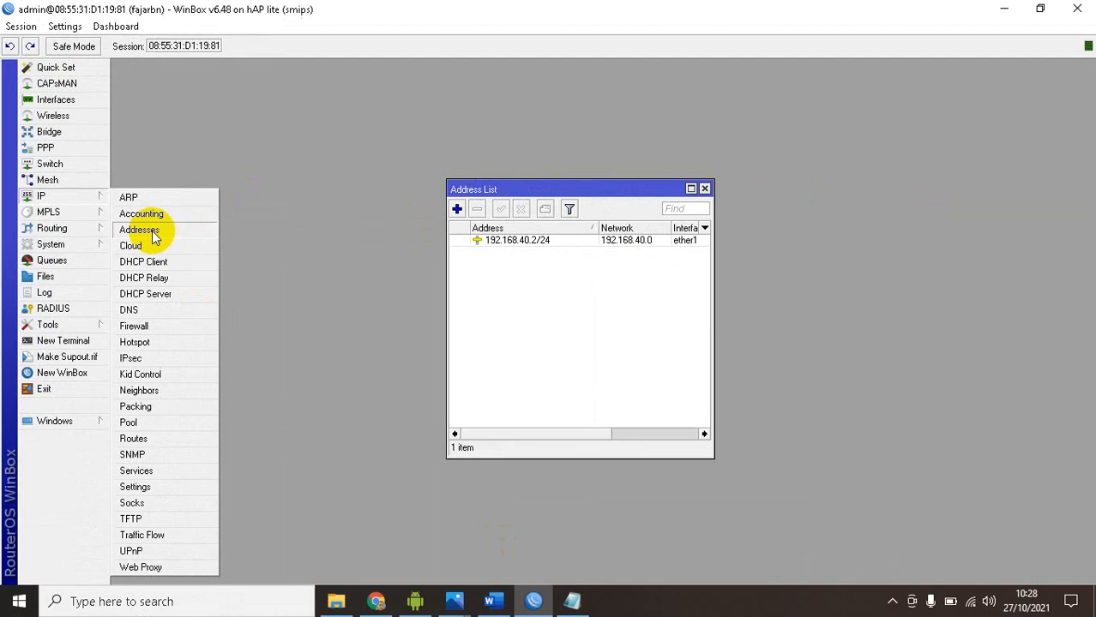
{"action": "left_click", "coordinate": [523, 291]}
{"action": "left_click", "coordinate": [457, 208]}
{"action": "left_click", "coordinate": [565, 295]}
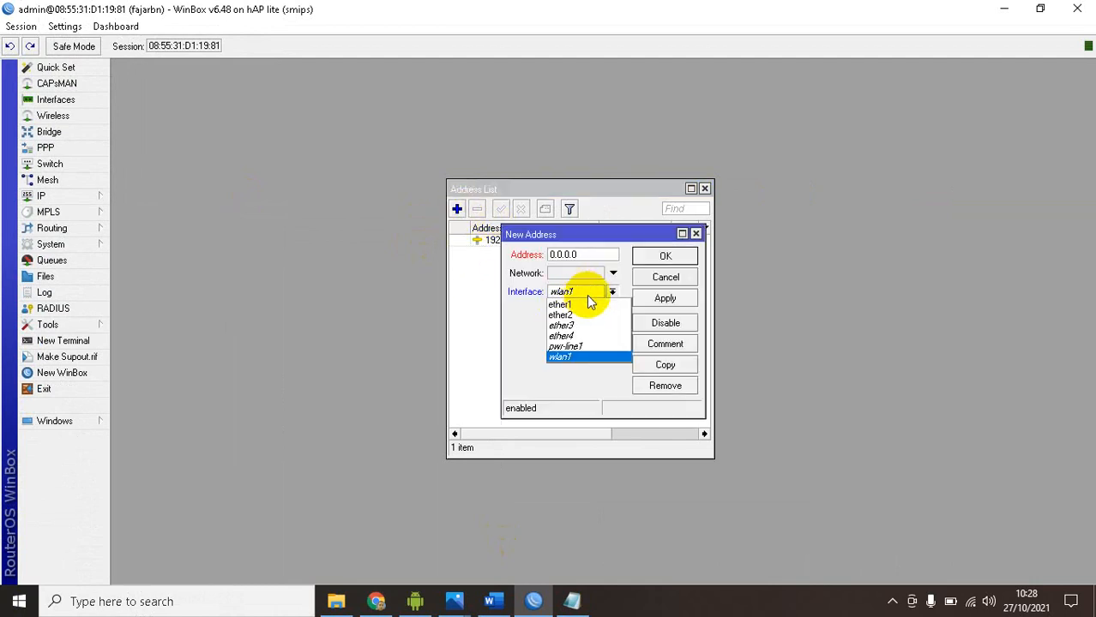
{"action": "left_click", "coordinate": [576, 302]}
{"action": "left_click", "coordinate": [588, 253]}
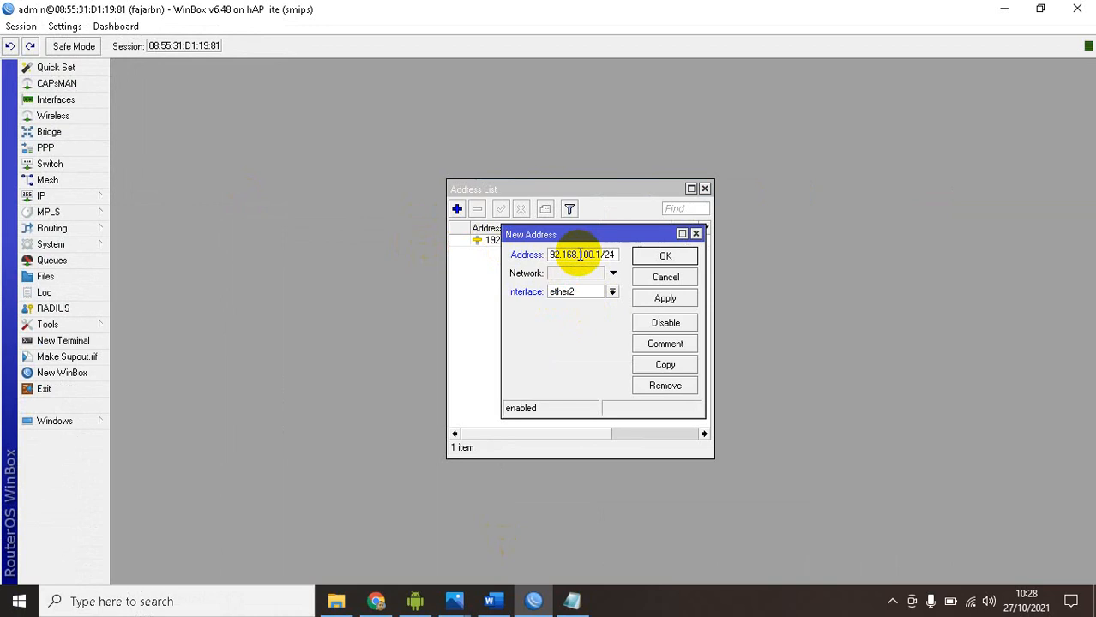
{"action": "left_click", "coordinate": [659, 300]}
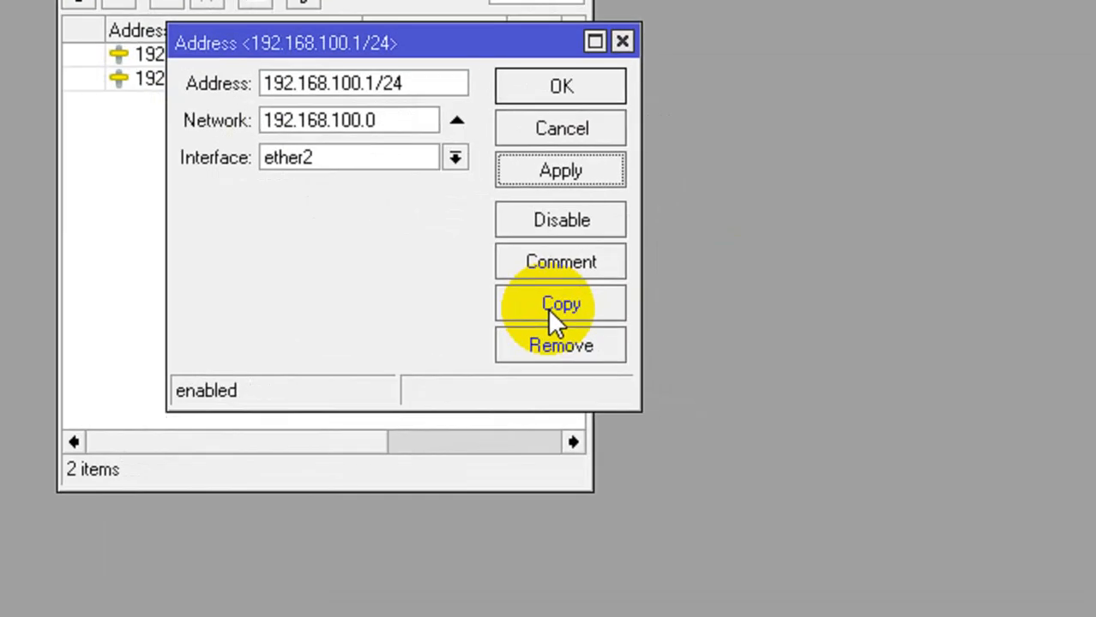
Copy the ether2 address entry, change the copy to 192.168.200.1/24 on interface wlan1, and save both entries
{"action": "left_click", "coordinate": [549, 307]}
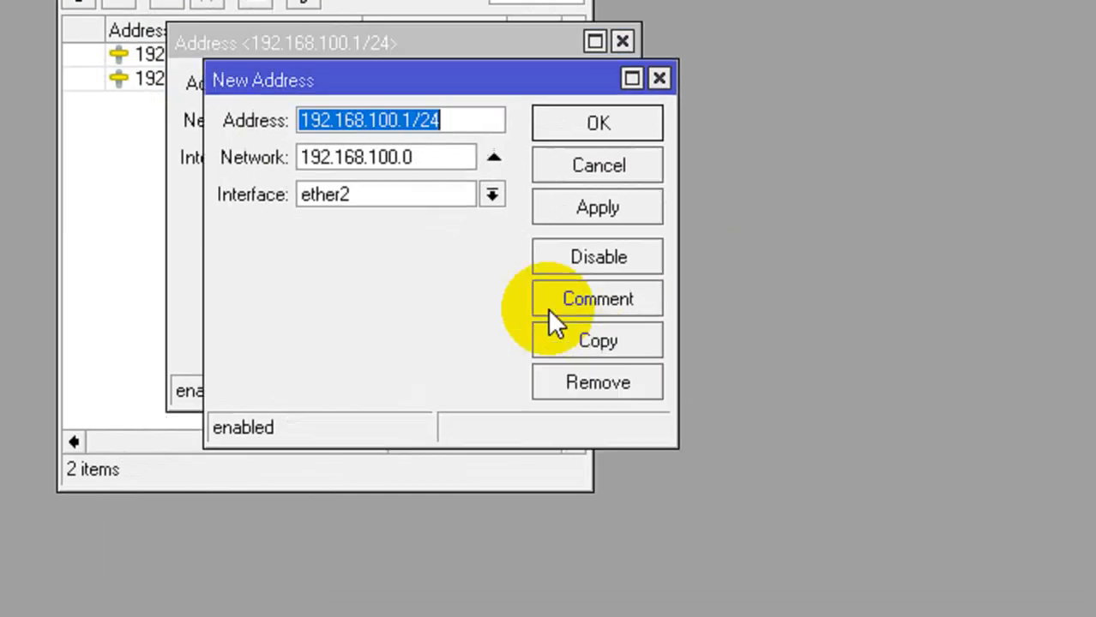
{"action": "left_click", "coordinate": [383, 152]}
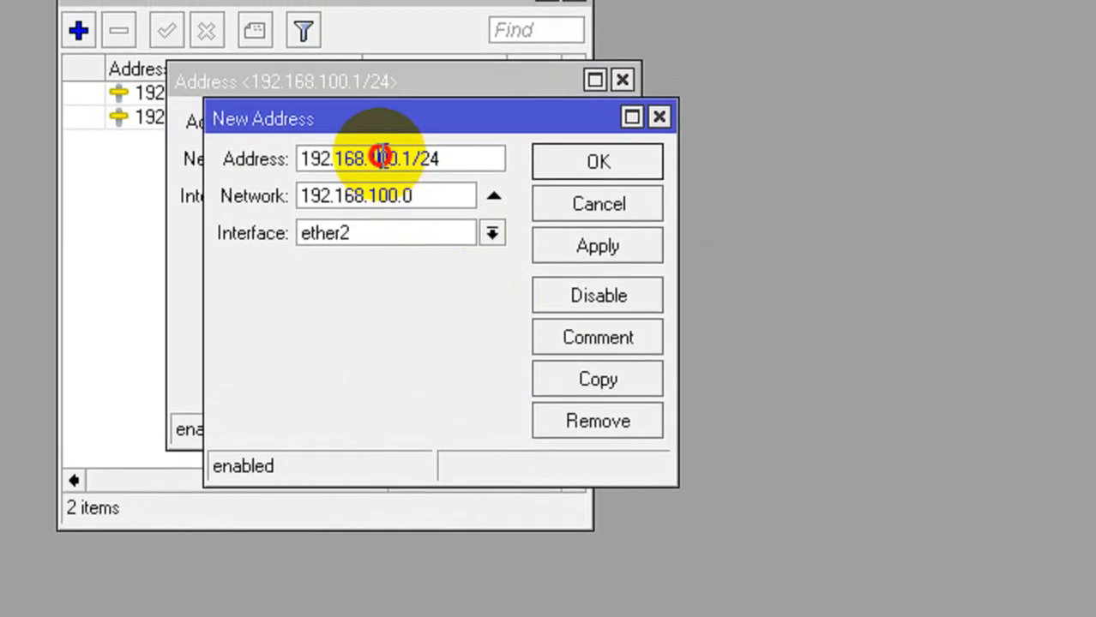
{"action": "type", "text": "2"}
{"action": "left_click", "coordinate": [419, 228]}
{"action": "left_click", "coordinate": [361, 363]}
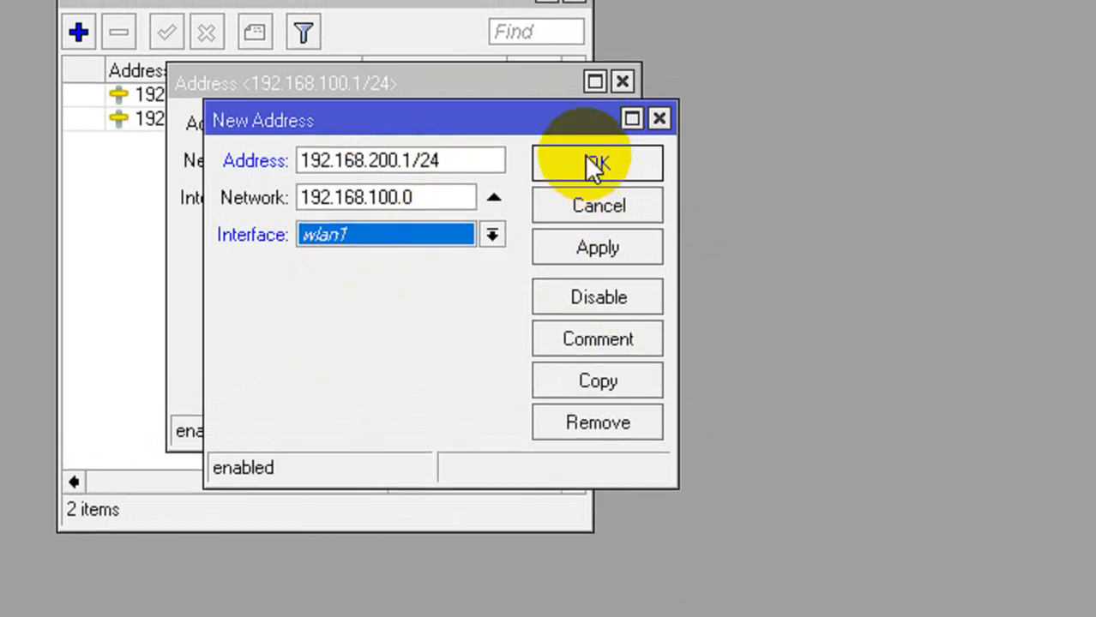
{"action": "left_click", "coordinate": [592, 166]}
{"action": "left_click", "coordinate": [586, 174]}
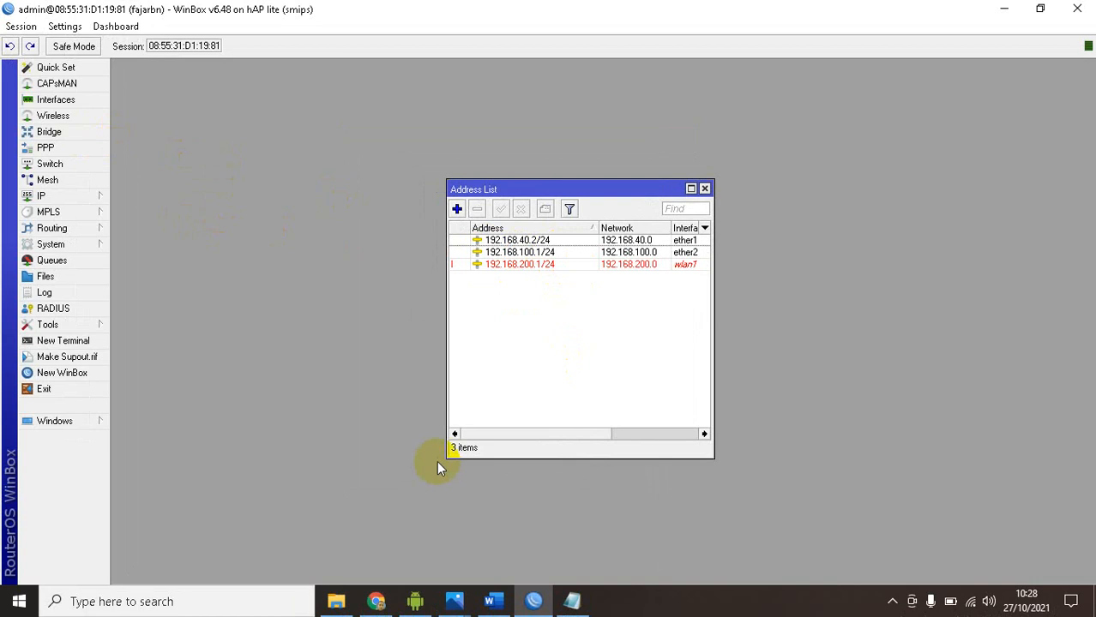
Run DHCP Setup in WinBox for interface ether2, accepting address space 192.168.100.0/24 and the suggested gateway
{"action": "left_click", "coordinate": [490, 602]}
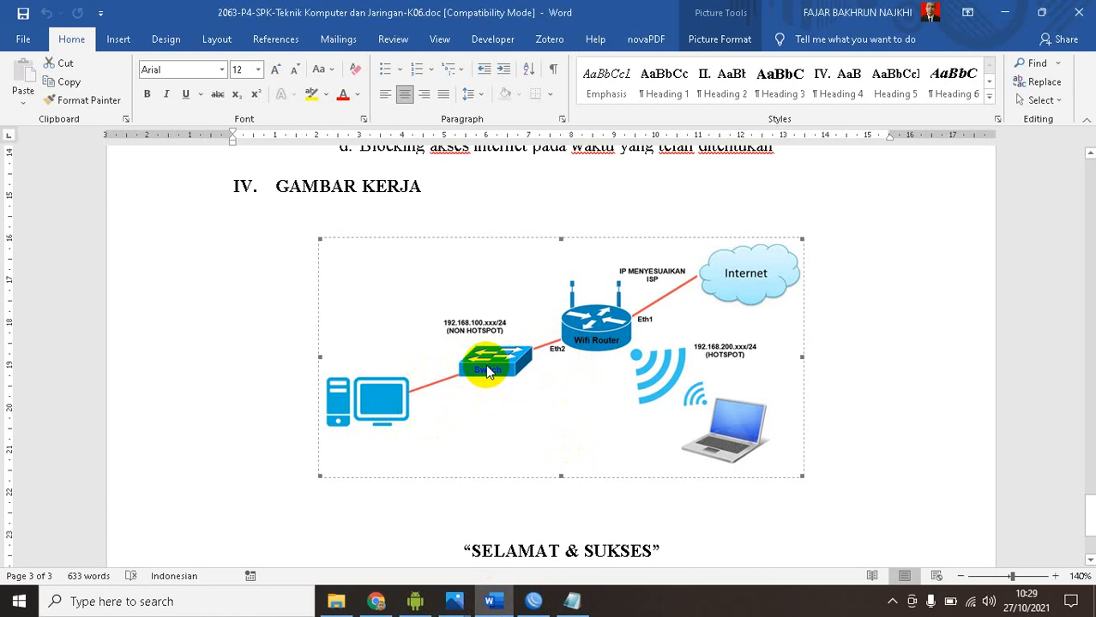
{"action": "left_click", "coordinate": [492, 603]}
{"action": "left_click", "coordinate": [90, 197]}
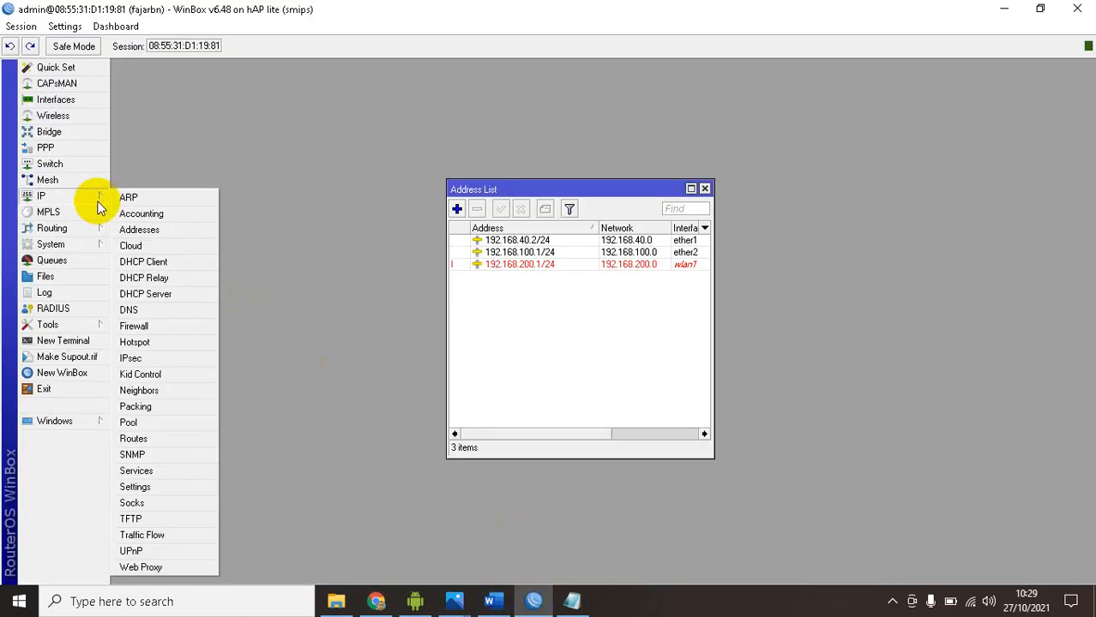
{"action": "left_click", "coordinate": [145, 294]}
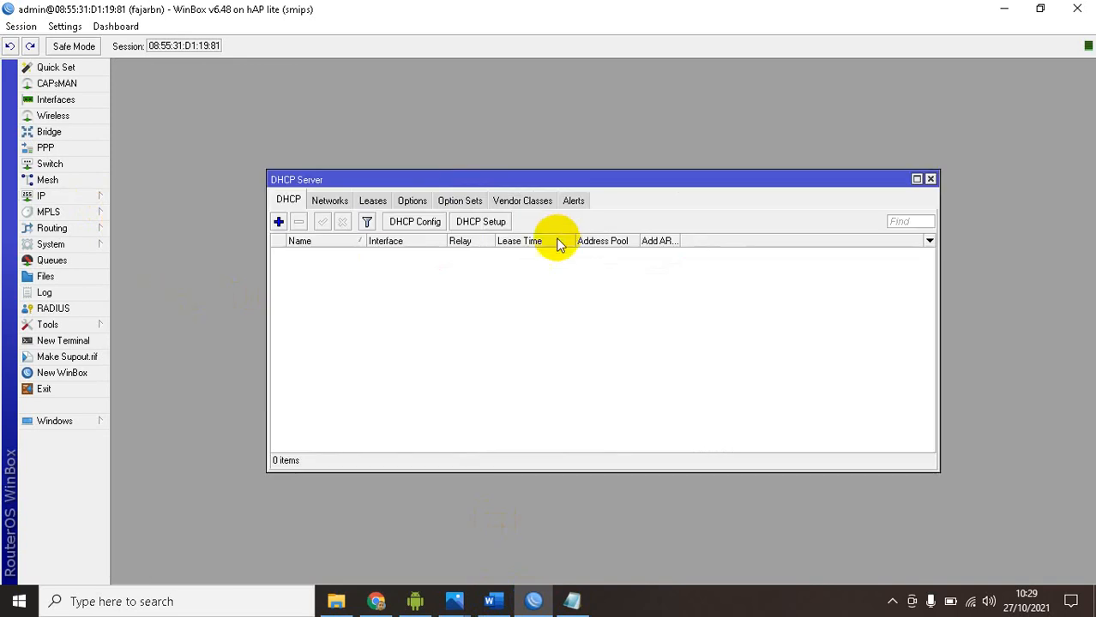
{"action": "left_click", "coordinate": [479, 227]}
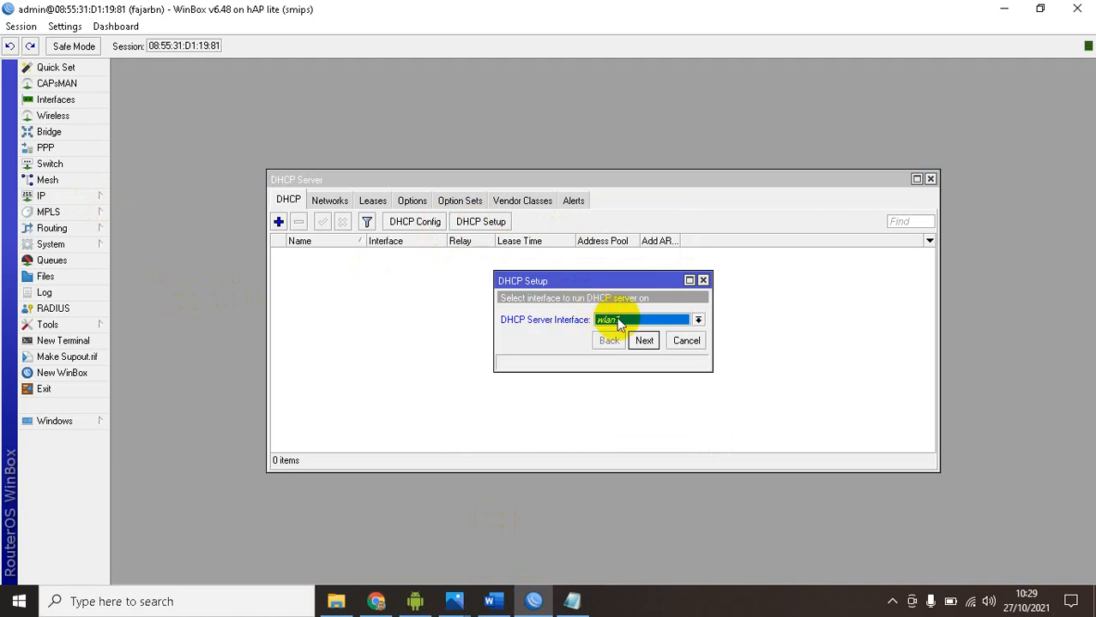
{"action": "left_click", "coordinate": [644, 325]}
{"action": "left_click", "coordinate": [625, 342]}
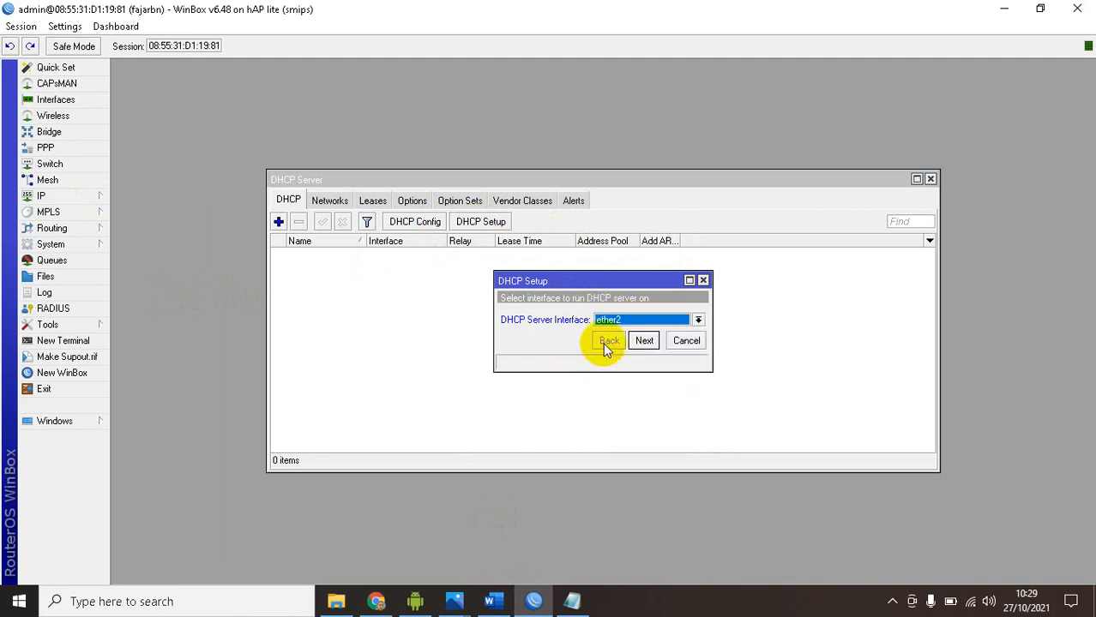
{"action": "left_click", "coordinate": [644, 341]}
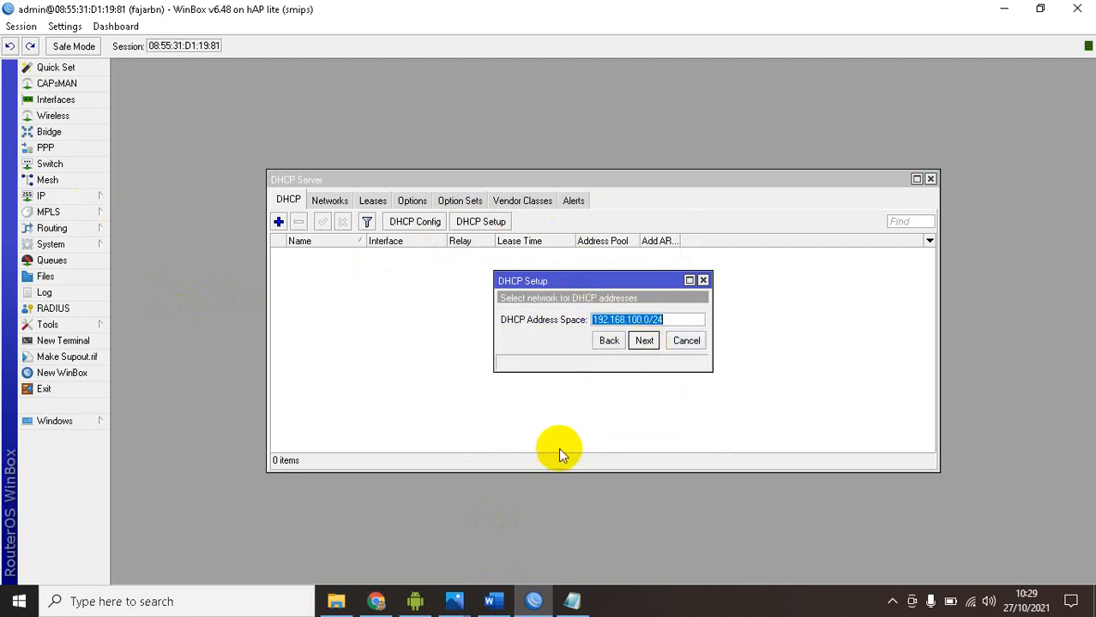
{"action": "left_click", "coordinate": [644, 341]}
{"action": "left_click", "coordinate": [644, 341]}
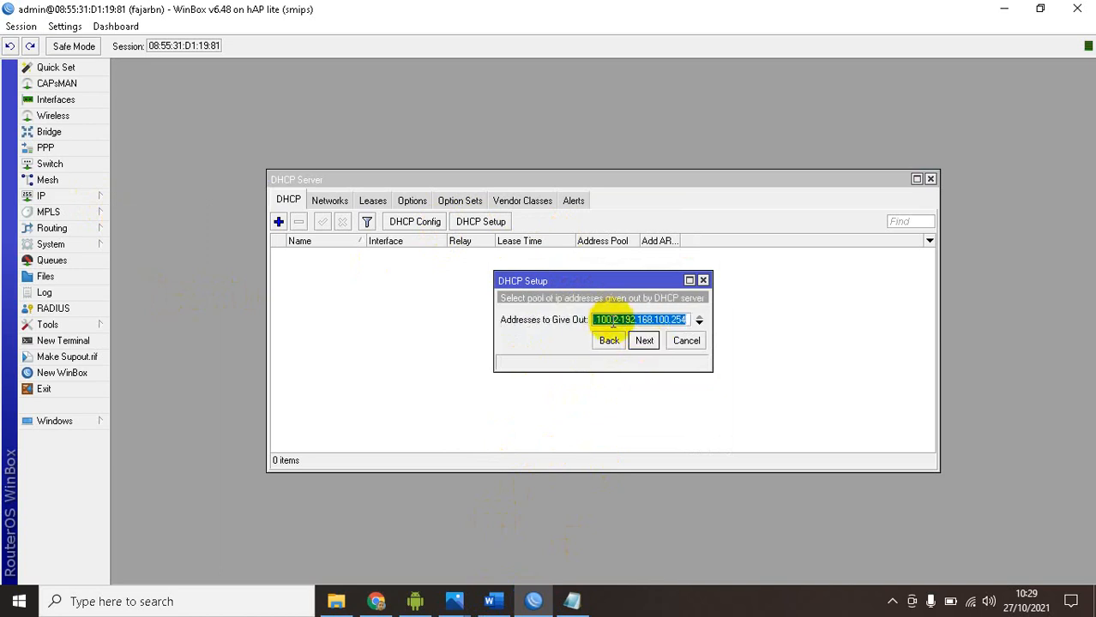
Look up the Ether2 DHCP pool range in the Word task document and highlight it
{"action": "left_click", "coordinate": [491, 602]}
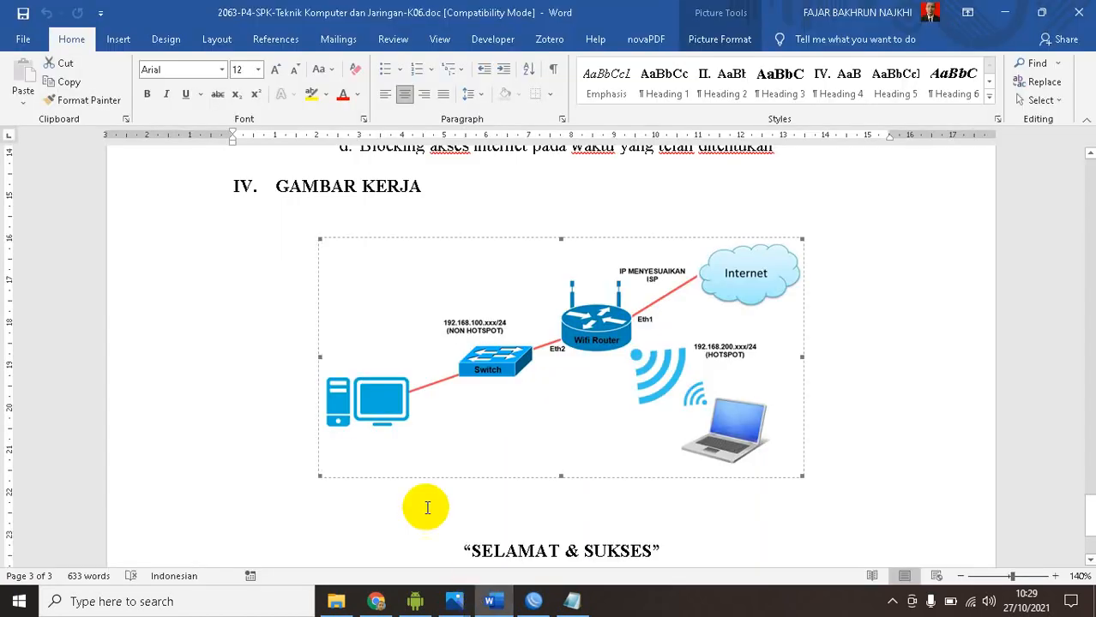
{"action": "scroll", "coordinate": [335, 316], "scroll_direction": "up", "scroll_amount": 5}
{"action": "scroll", "coordinate": [334, 315], "scroll_direction": "up", "scroll_amount": 20}
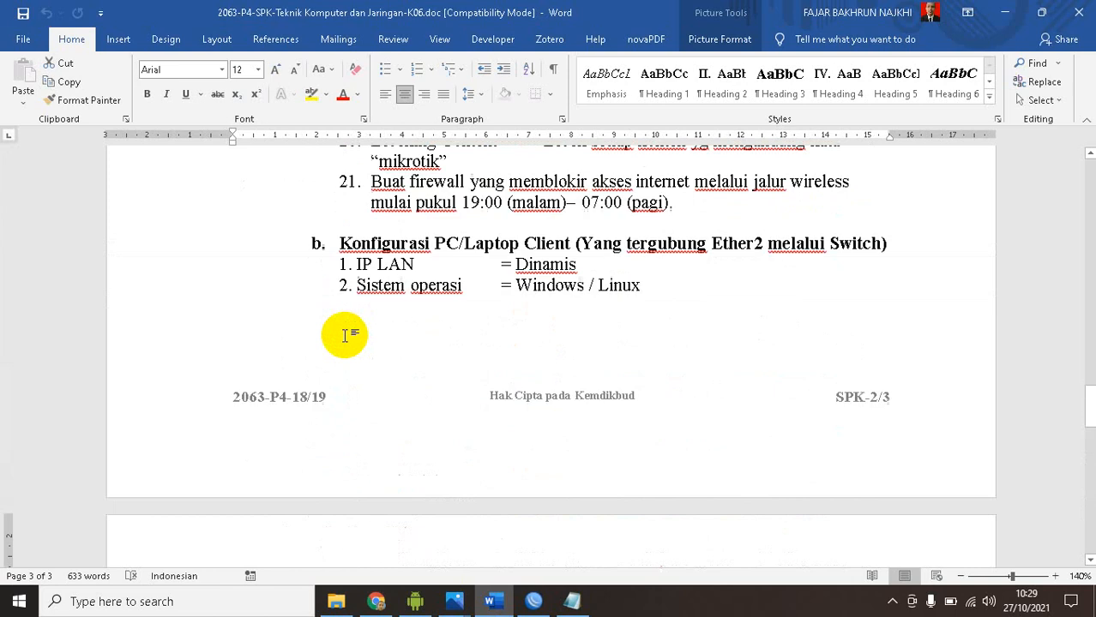
{"action": "scroll", "coordinate": [344, 335], "scroll_direction": "up", "scroll_amount": 5}
{"action": "scroll", "coordinate": [347, 334], "scroll_direction": "down", "scroll_amount": 5}
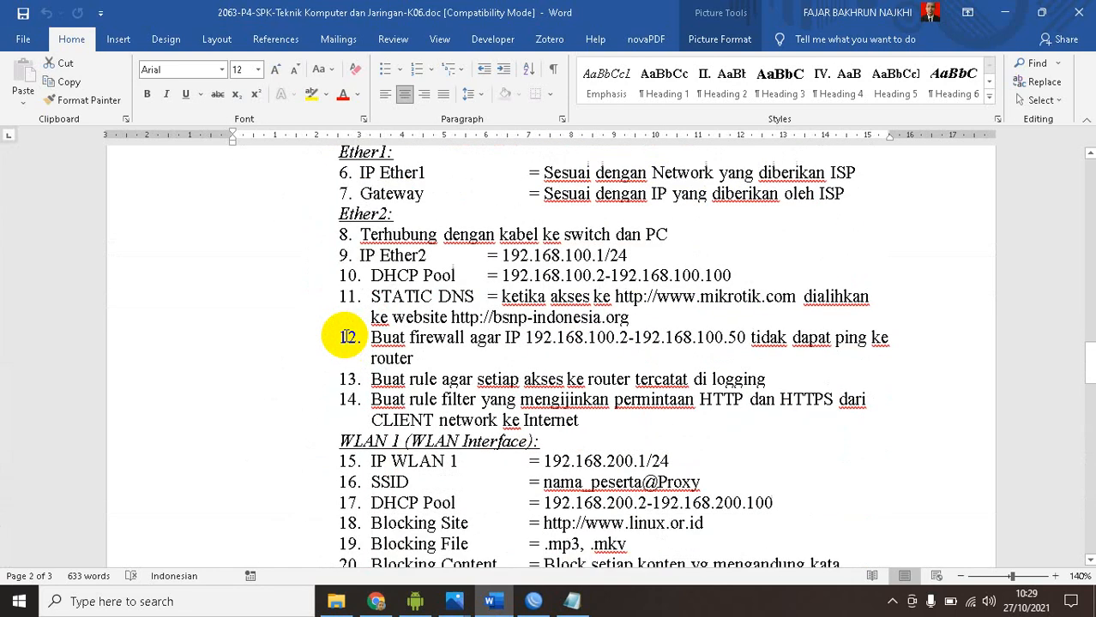
{"action": "scroll", "coordinate": [347, 337], "scroll_direction": "up", "scroll_amount": 1}
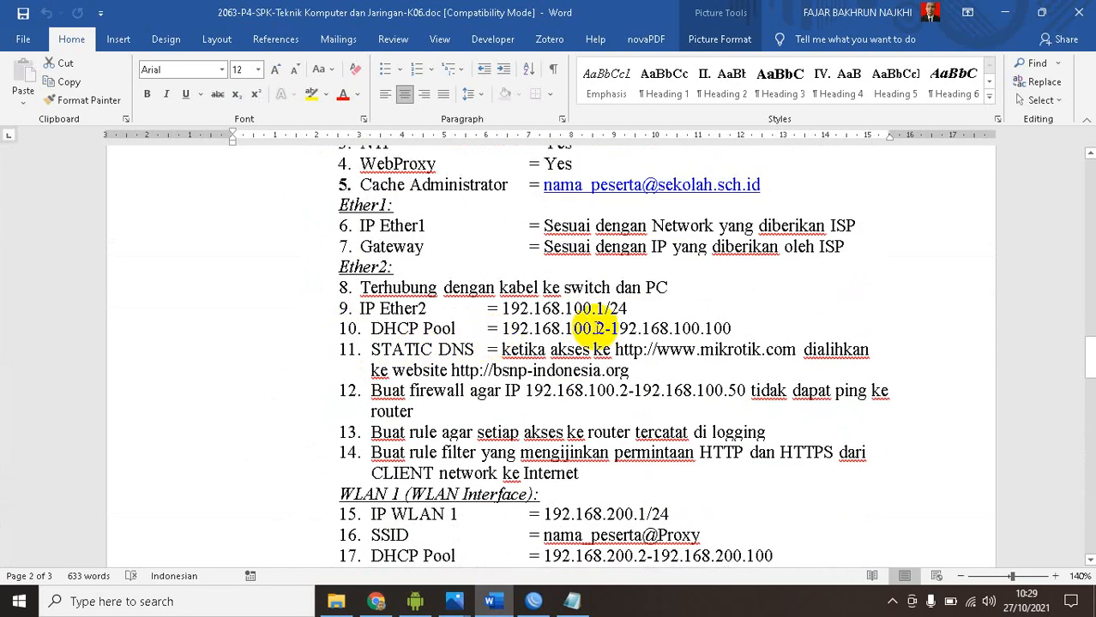
{"action": "left_click_drag", "start_coordinate": [706, 328], "coordinate": [736, 329]}
{"action": "left_click_drag", "start_coordinate": [502, 329], "coordinate": [730, 328]}
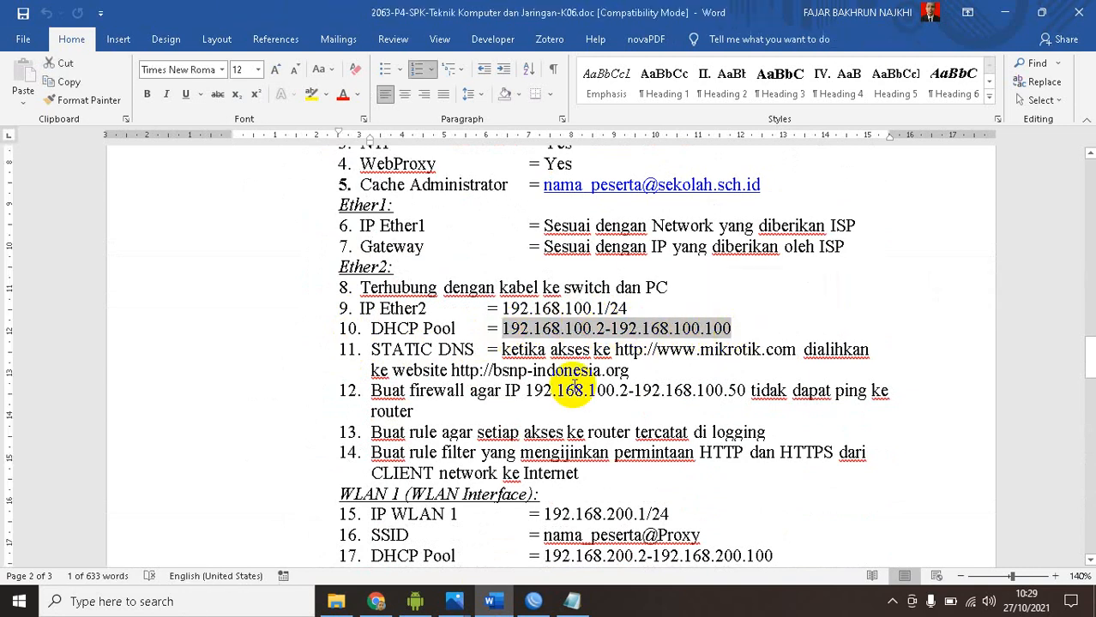
Back in WinBox, set the DHCP addresses to give out to 192.168.100.2-192.168.100.100, accept DNS server 192.168.40.1, and finish the setup
{"action": "mouse_move", "coordinate": [533, 600]}
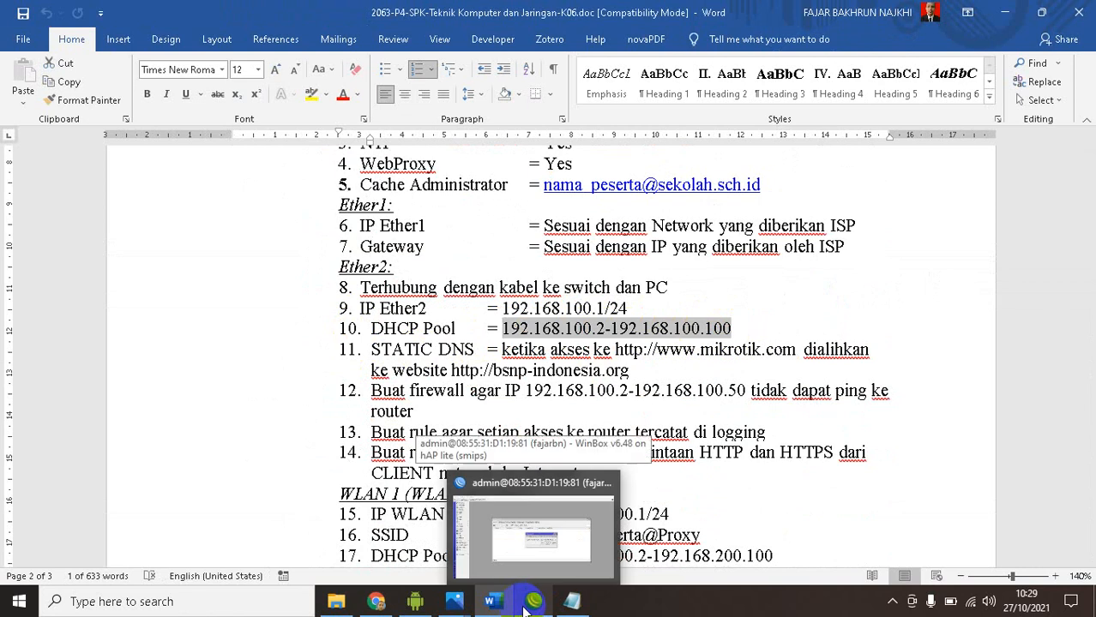
{"action": "left_click", "coordinate": [557, 480]}
{"action": "left_click", "coordinate": [630, 322]}
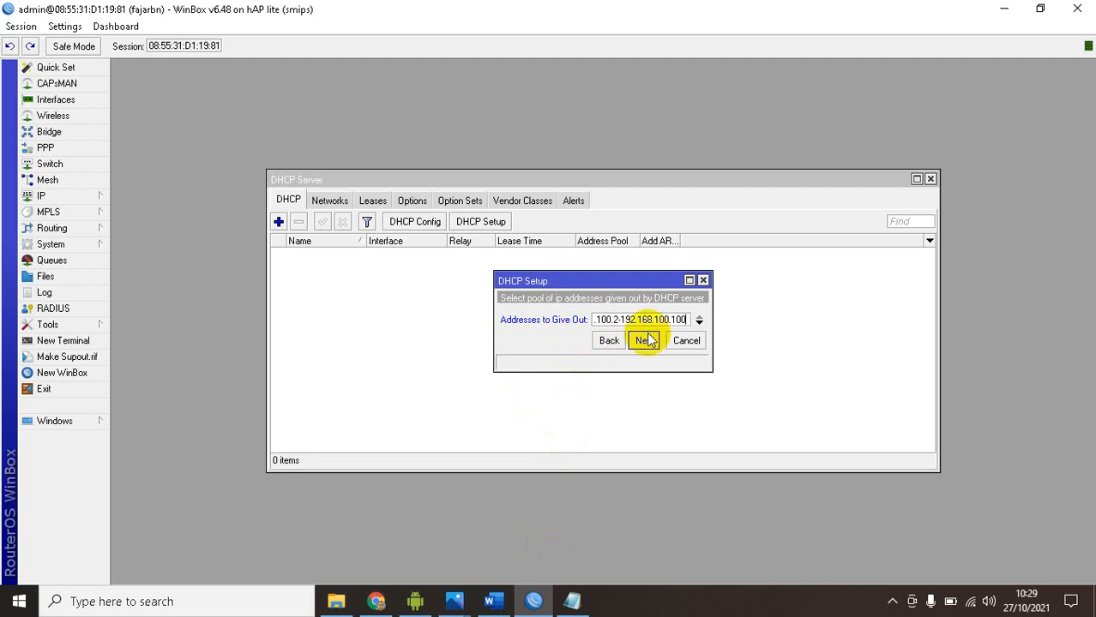
{"action": "left_click", "coordinate": [644, 341]}
{"action": "left_click", "coordinate": [645, 342]}
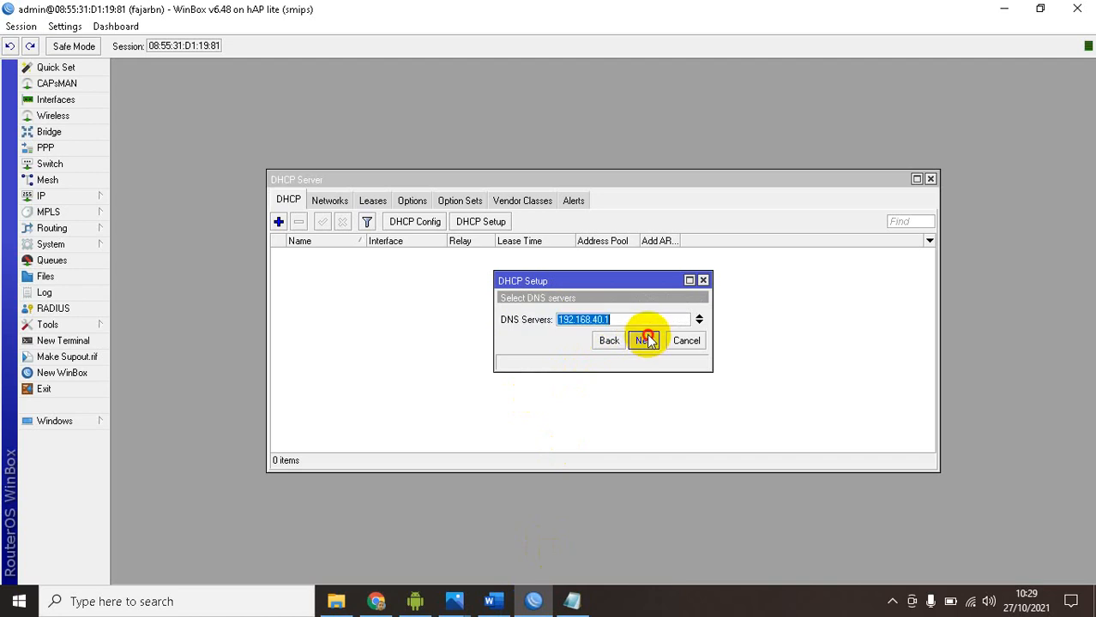
{"action": "left_click", "coordinate": [645, 341]}
{"action": "left_click", "coordinate": [604, 317]}
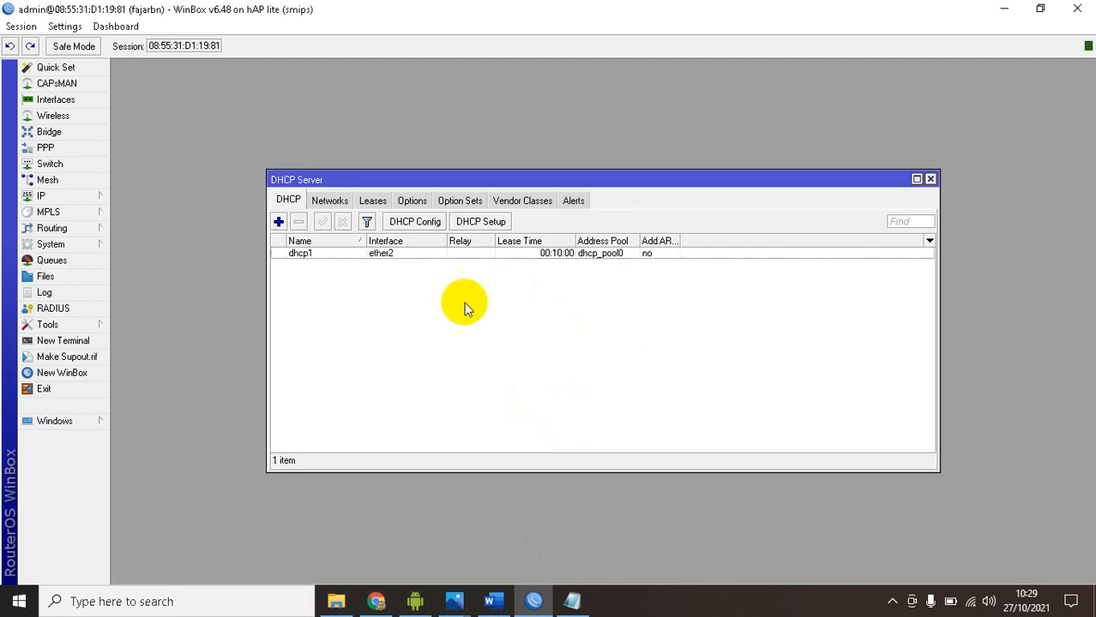
Read the Ether2 STATIC DNS requirement in the Word task document and highlight its heading
{"action": "key", "text": "alt+Tab"}
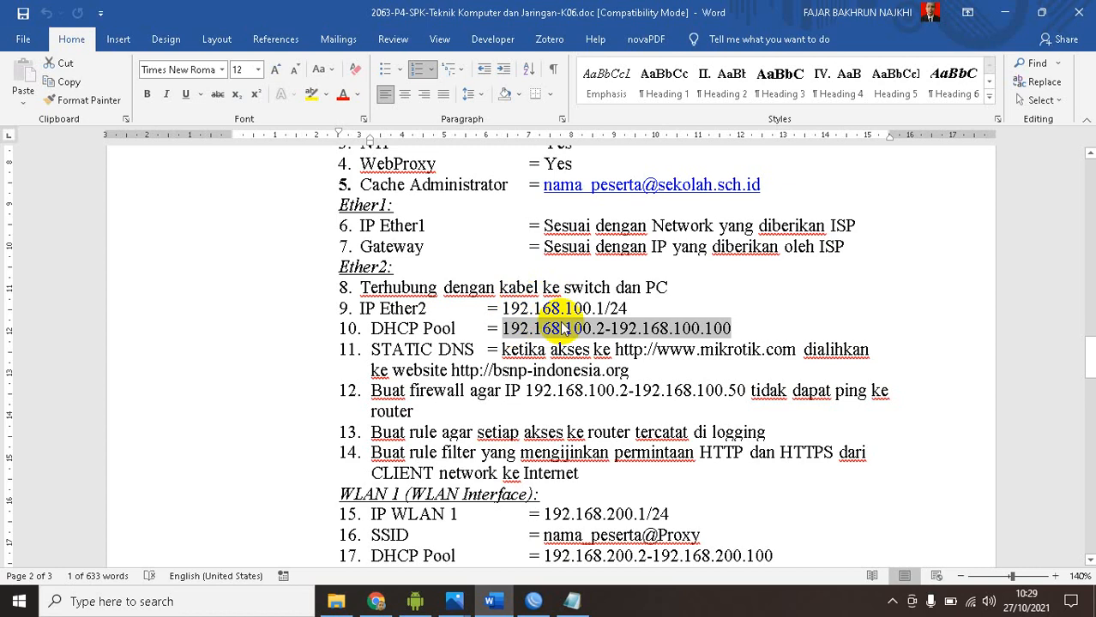
{"action": "left_click", "coordinate": [534, 348]}
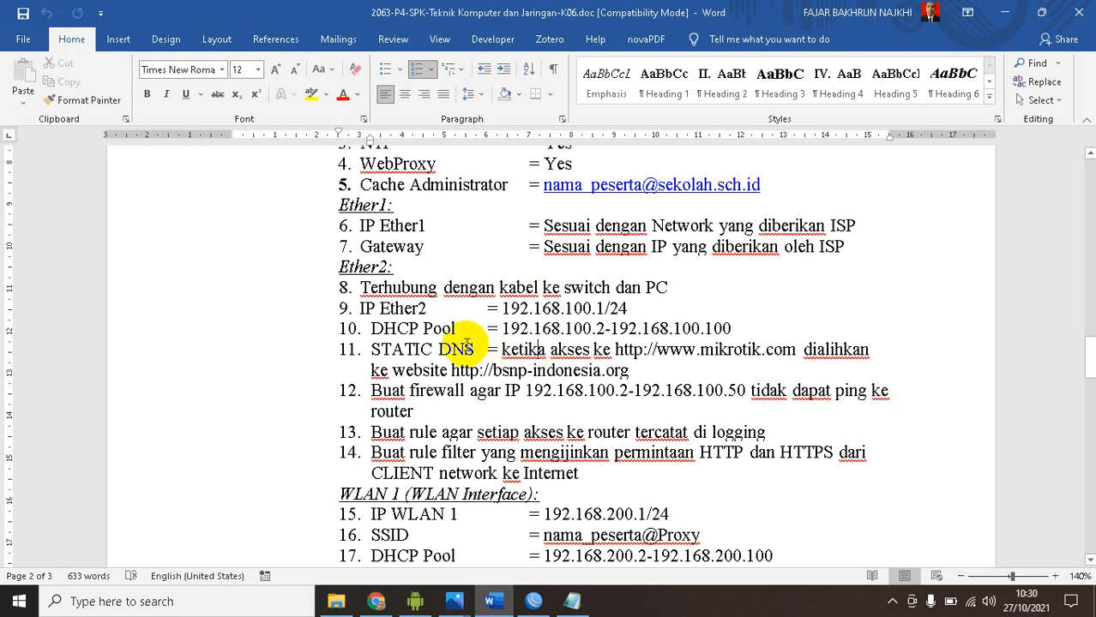
{"action": "left_click_drag", "start_coordinate": [370, 349], "coordinate": [470, 348]}
{"action": "left_click", "coordinate": [558, 350]}
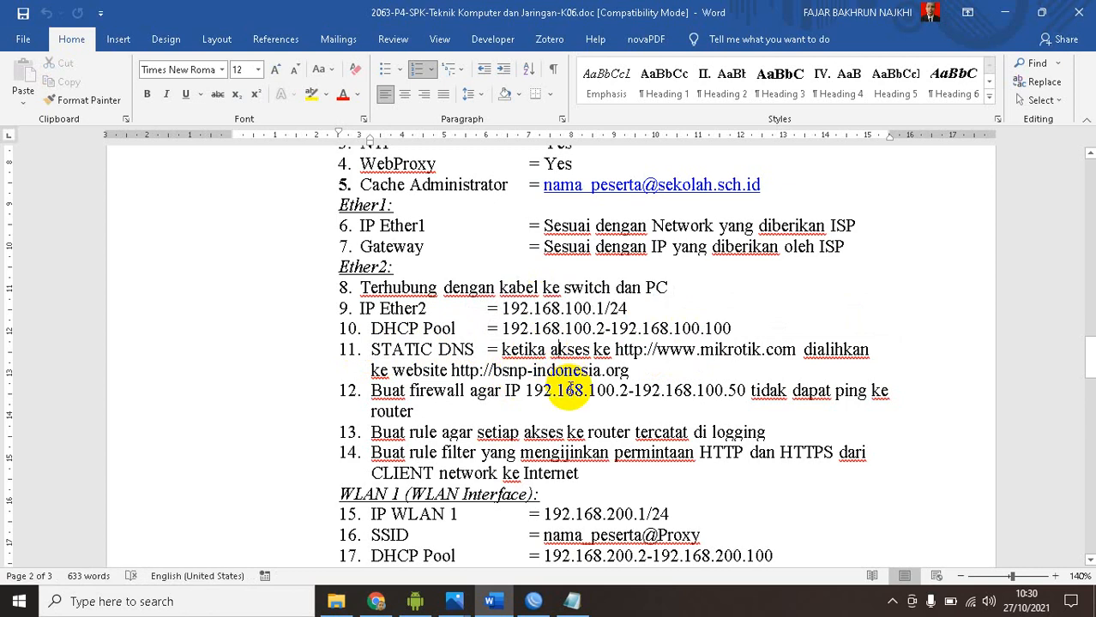
{"action": "left_click_drag", "start_coordinate": [367, 348], "coordinate": [473, 349]}
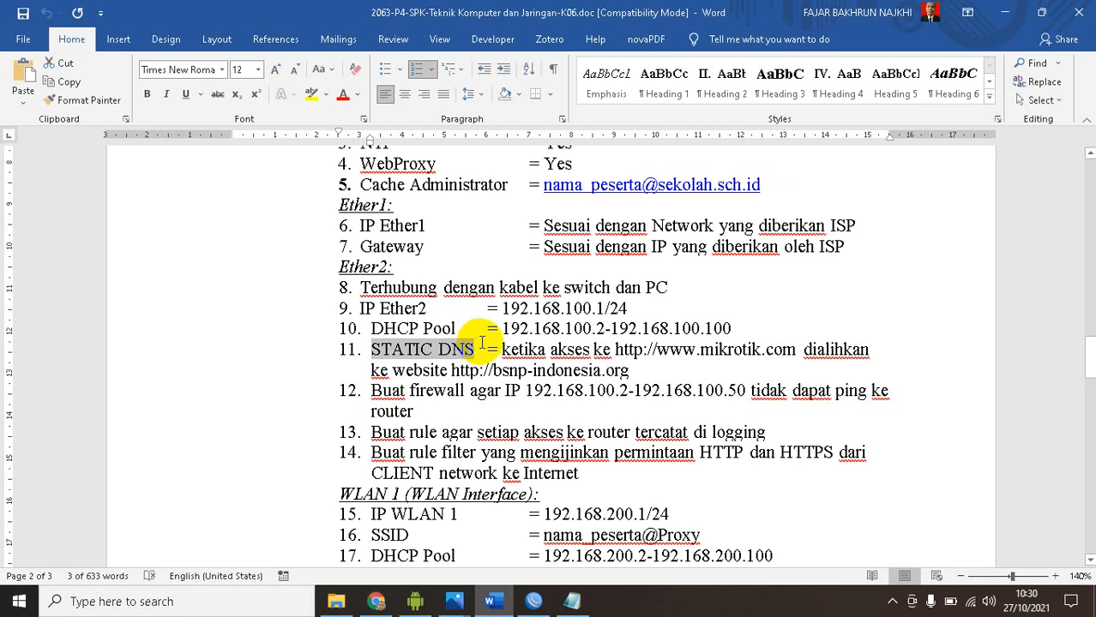
Open the static DNS list from the DNS settings in WinBox, reposition its window, and start a new entry
{"action": "left_click", "coordinate": [533, 600]}
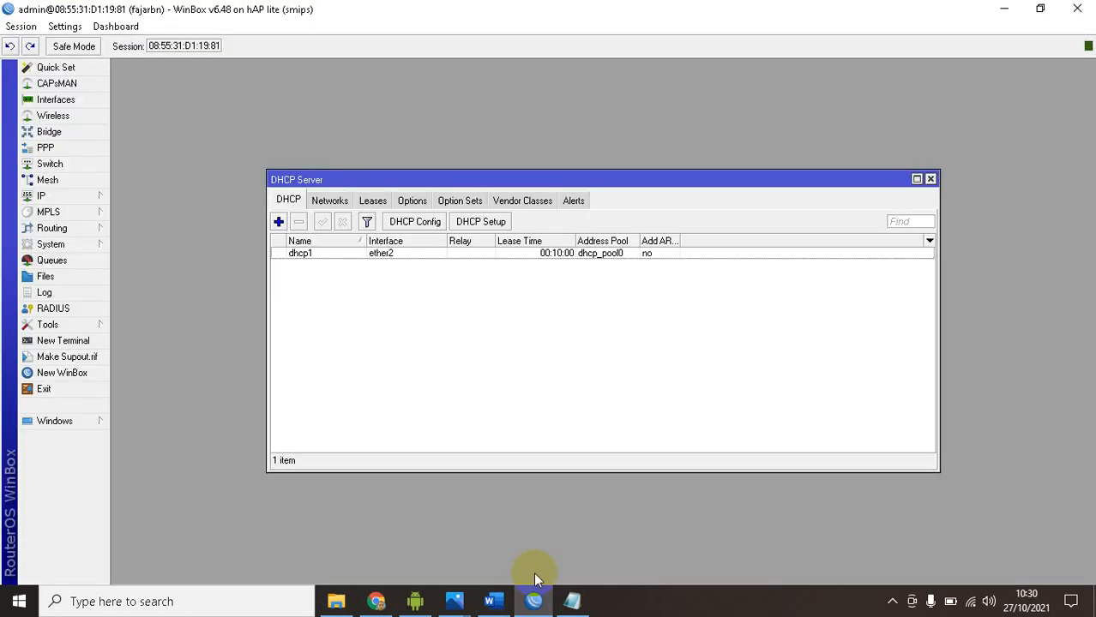
{"action": "left_click", "coordinate": [69, 195]}
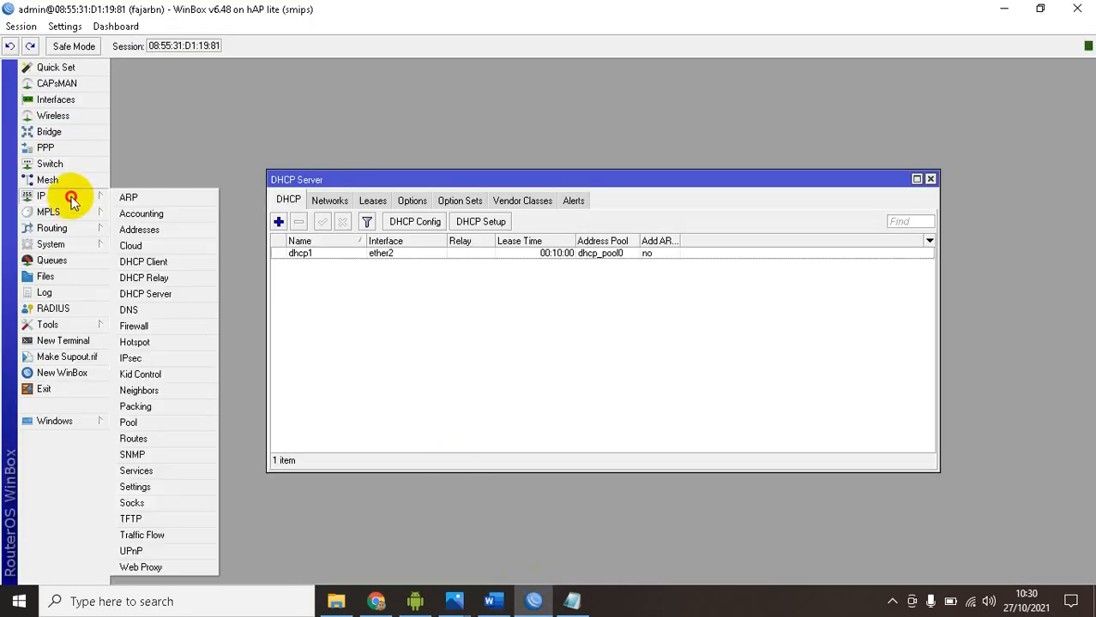
{"action": "left_click", "coordinate": [140, 310]}
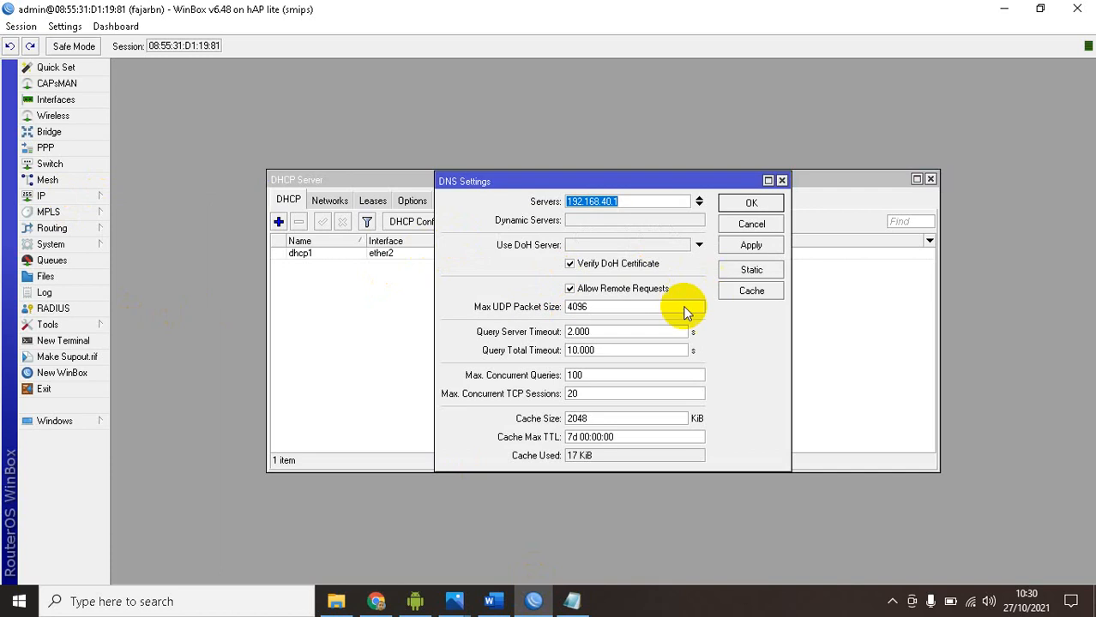
{"action": "left_click", "coordinate": [746, 270]}
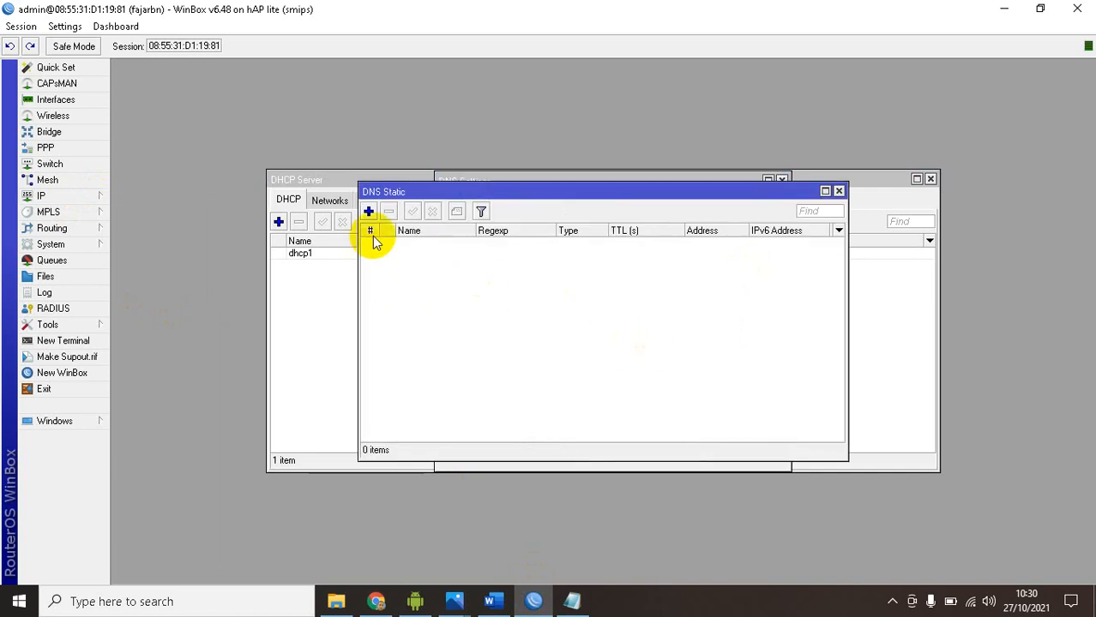
{"action": "left_click_drag", "start_coordinate": [521, 191], "coordinate": [649, 240]}
{"action": "left_click", "coordinate": [498, 259]}
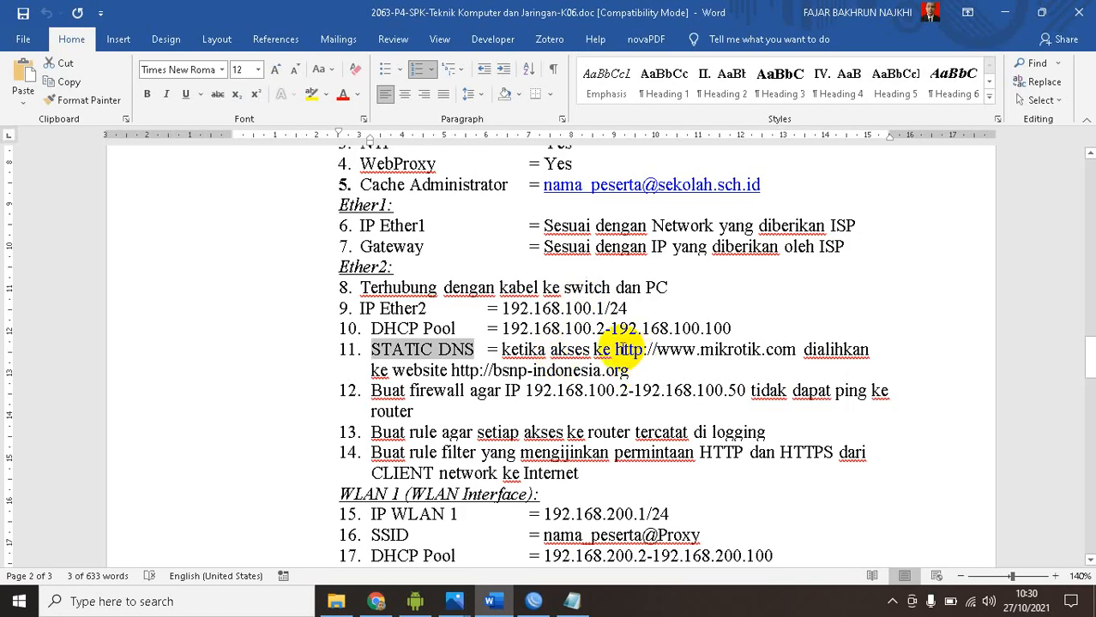
Search Google in a new Chrome tab for "mengalihkan dns static mikrotik" and open the masfadli.com article on static DNS redirection
{"action": "left_click", "coordinate": [374, 602]}
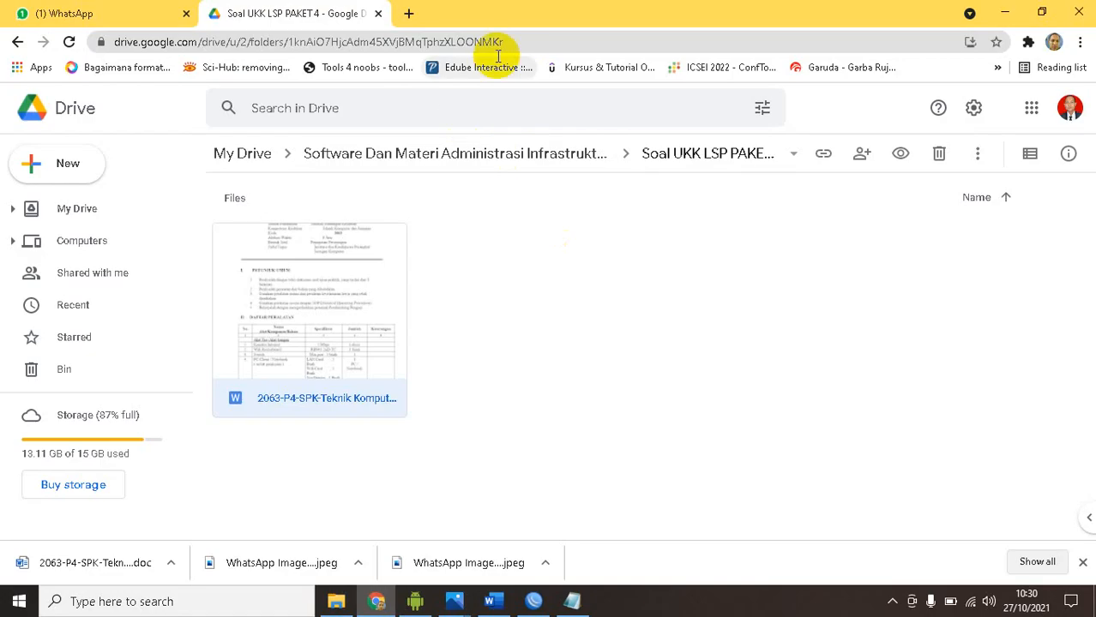
{"action": "left_click", "coordinate": [408, 13]}
{"action": "type", "text": "11. STATIC DNS"}
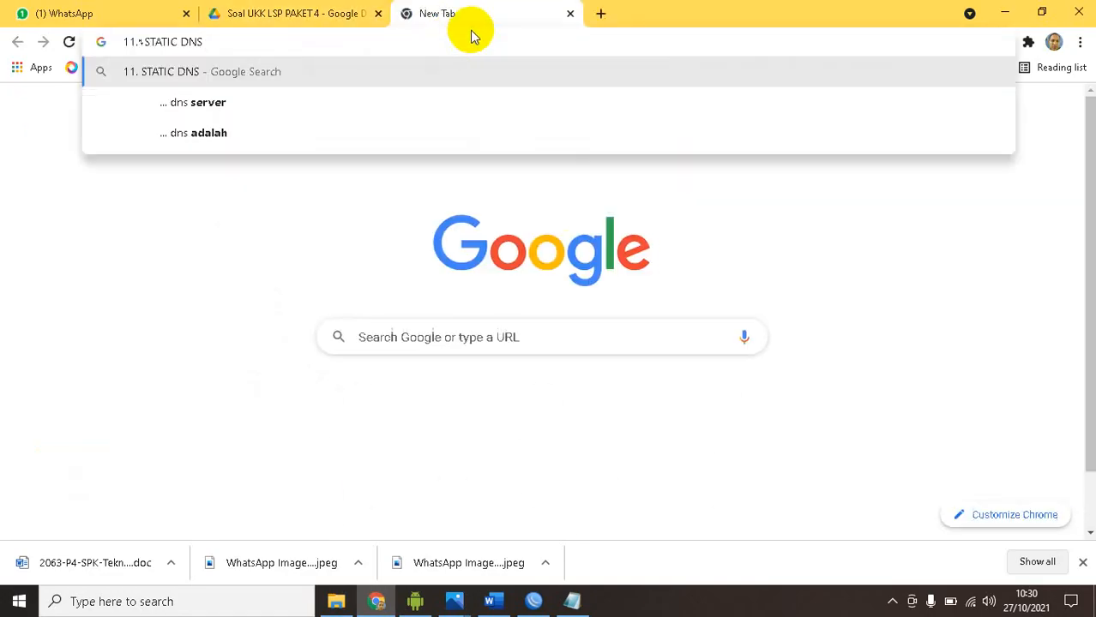
{"action": "type", "text": "per"}
{"action": "key", "text": "BackSpace"}
{"action": "key", "text": "BackSpace"}
{"action": "key", "text": "BackSpace"}
{"action": "key", "text": "BackSpace"}
{"action": "key", "text": "BackSpace"}
{"action": "key", "text": "BackSpace"}
{"action": "key", "text": "BackSpace"}
{"action": "key", "text": "BackSpace"}
{"action": "key", "text": "BackSpace"}
{"action": "key", "text": "BackSpace"}
{"action": "key", "text": "BackSpace"}
{"action": "key", "text": "BackSpace"}
{"action": "key", "text": "BackSpace"}
{"action": "key", "text": "BackSpace"}
{"action": "key", "text": "BackSpace"}
{"action": "key", "text": "BackSpace"}
{"action": "key", "text": "BackSpace"}
{"action": "key", "text": "BackSpace"}
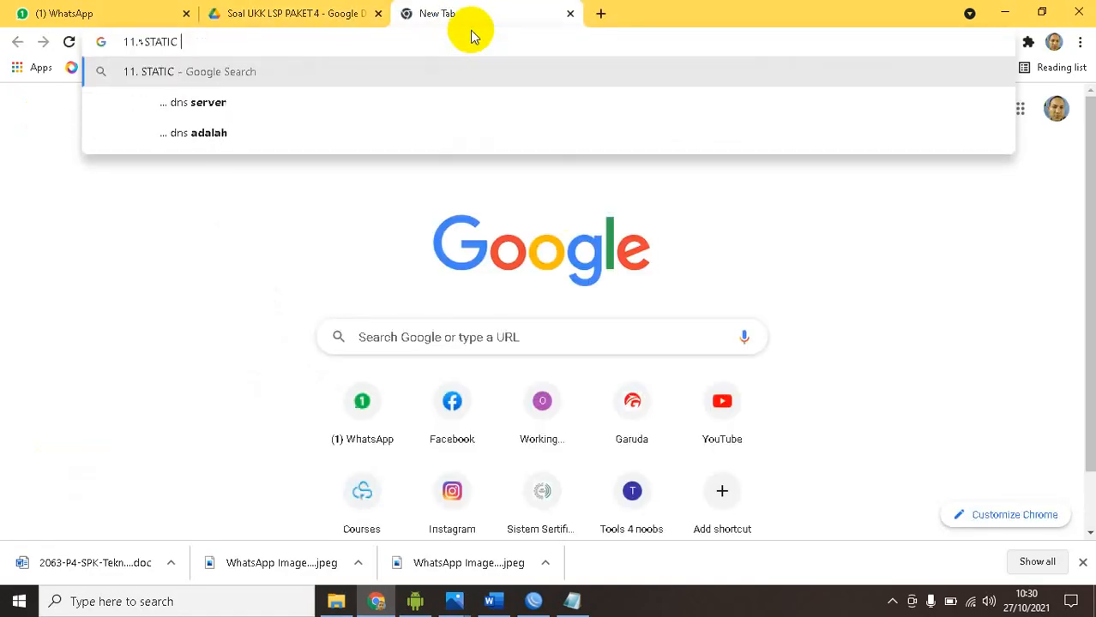
{"action": "type", "text": "menga"}
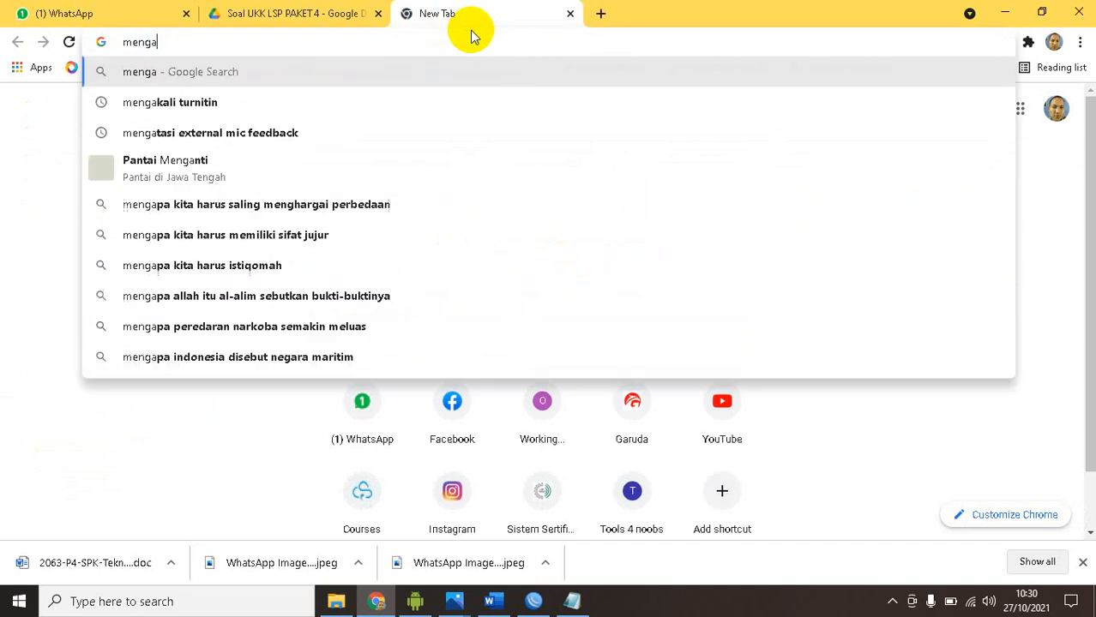
{"action": "type", "text": "li"}
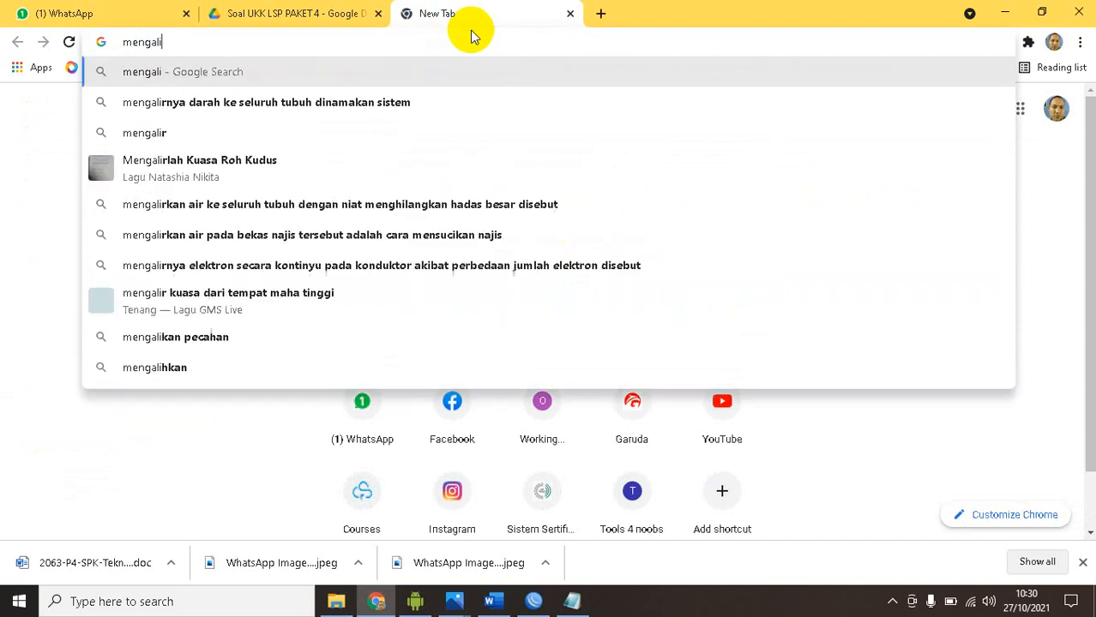
{"action": "type", "text": "hkan dns "}
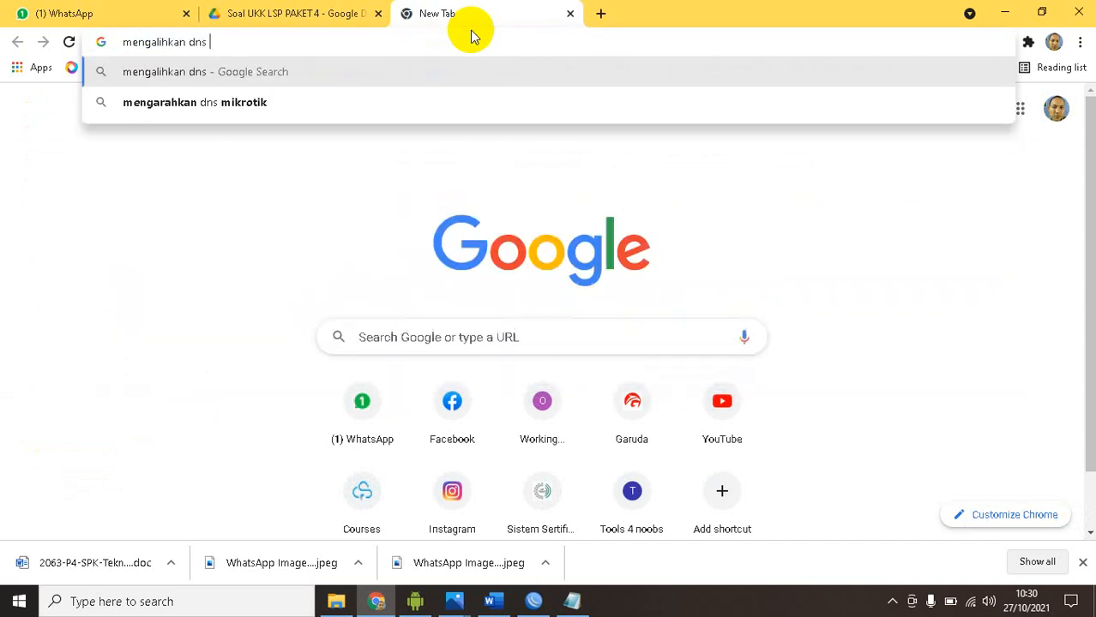
{"action": "type", "text": "static m"}
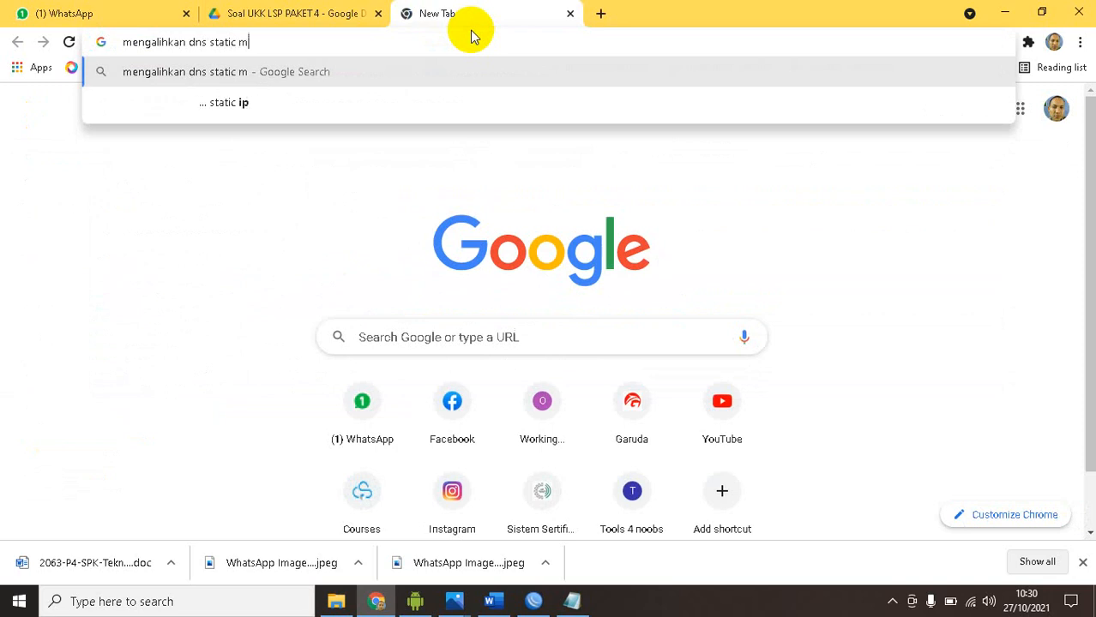
{"action": "type", "text": "ikrotik"}
{"action": "key", "text": "Return"}
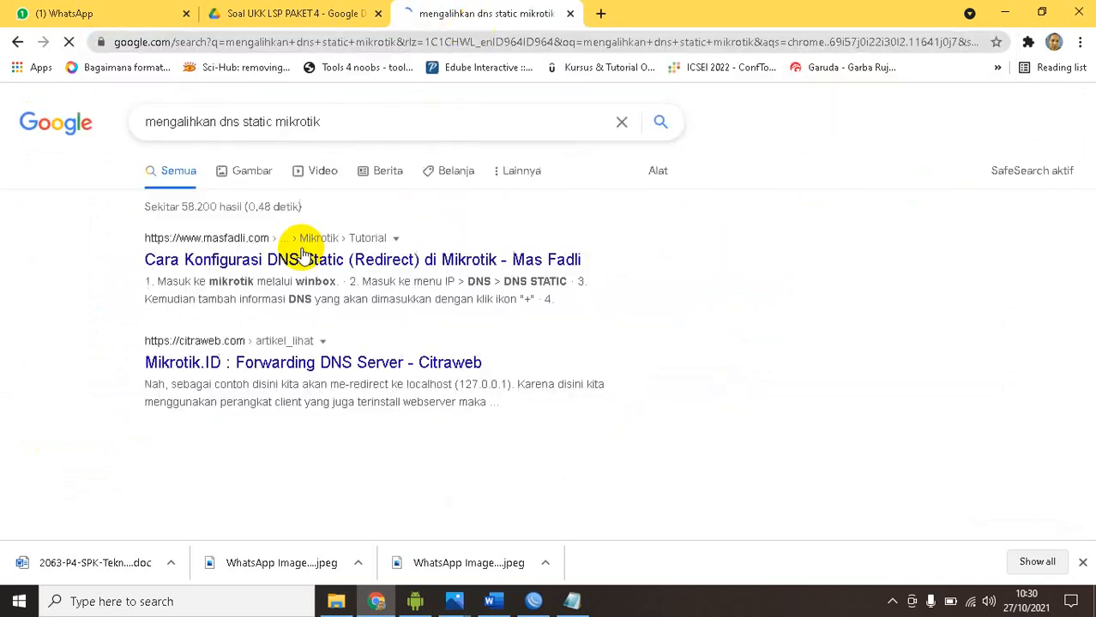
{"action": "left_click", "coordinate": [309, 260]}
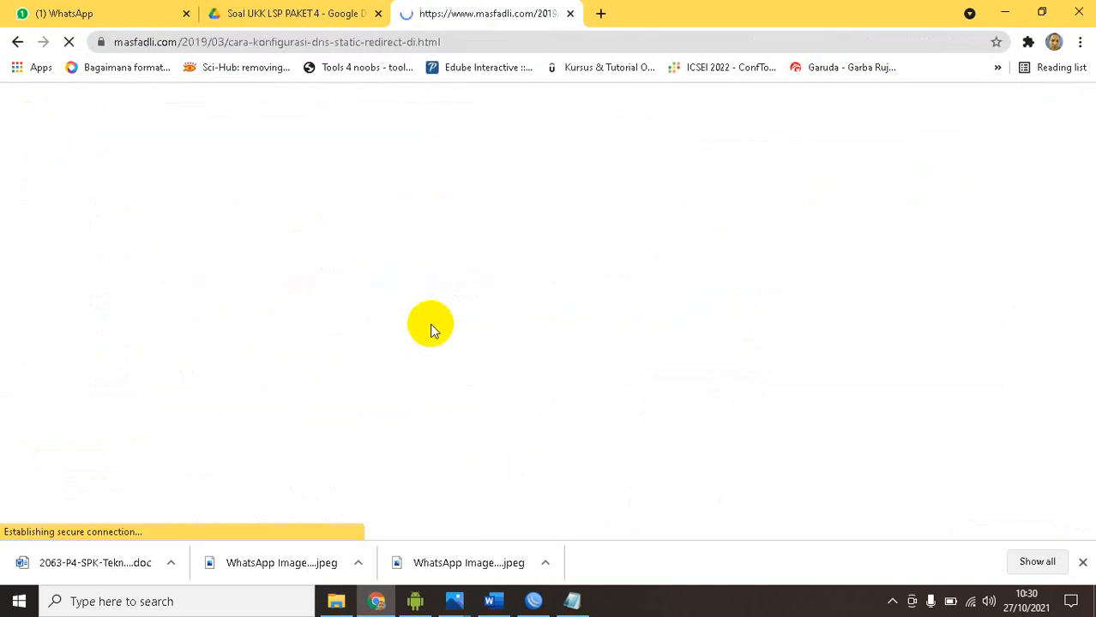
{"action": "scroll", "coordinate": [424, 309], "scroll_direction": "down", "scroll_amount": 5}
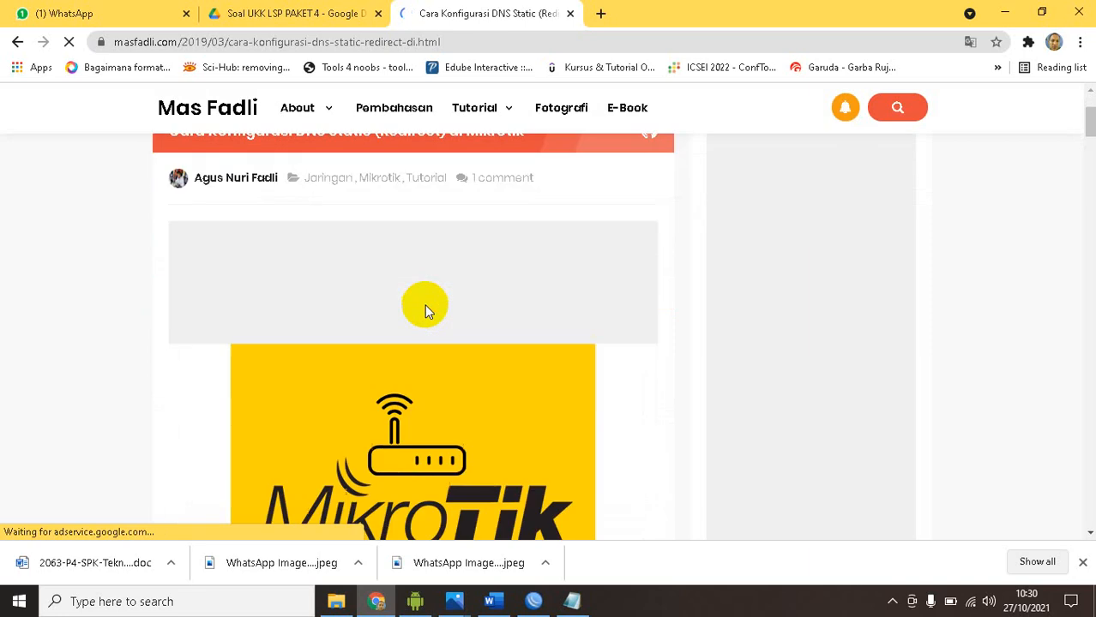
Read the article's third step on the name and address to fill in for a static DNS entry, checking it against WinBox
{"action": "scroll", "coordinate": [428, 310], "scroll_direction": "down", "scroll_amount": 10}
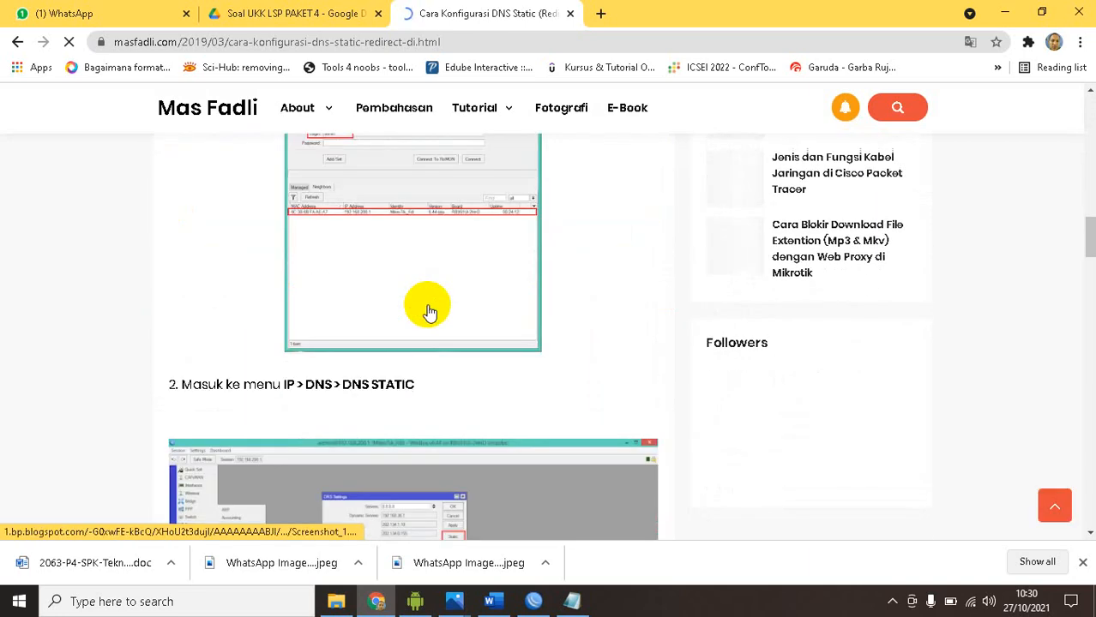
{"action": "scroll", "coordinate": [430, 312], "scroll_direction": "down", "scroll_amount": 10}
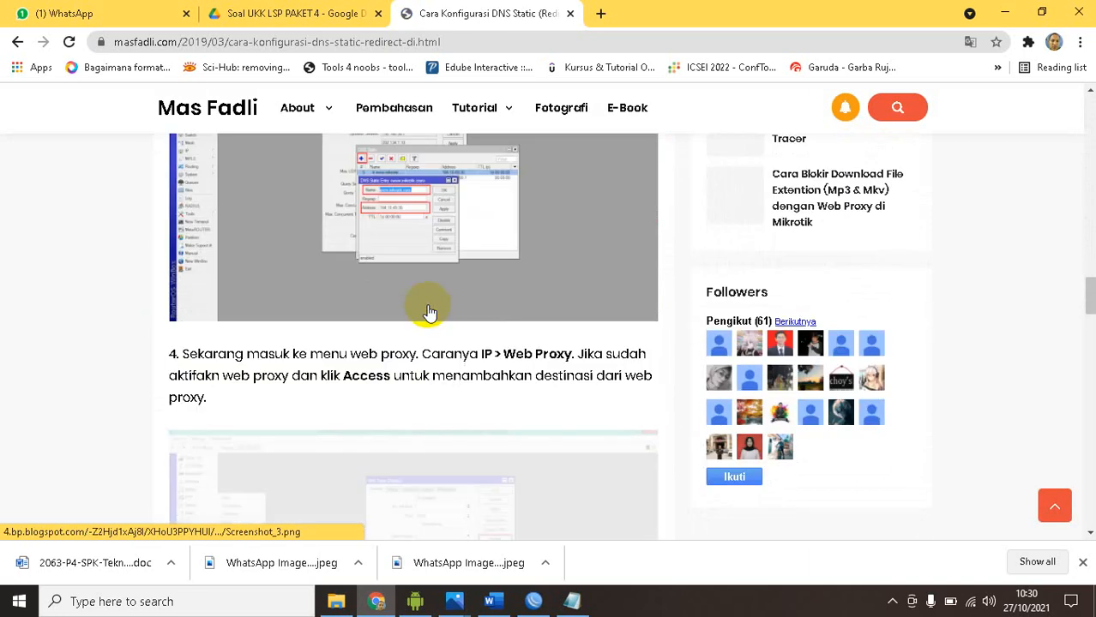
{"action": "scroll", "coordinate": [429, 312], "scroll_direction": "up", "scroll_amount": 2}
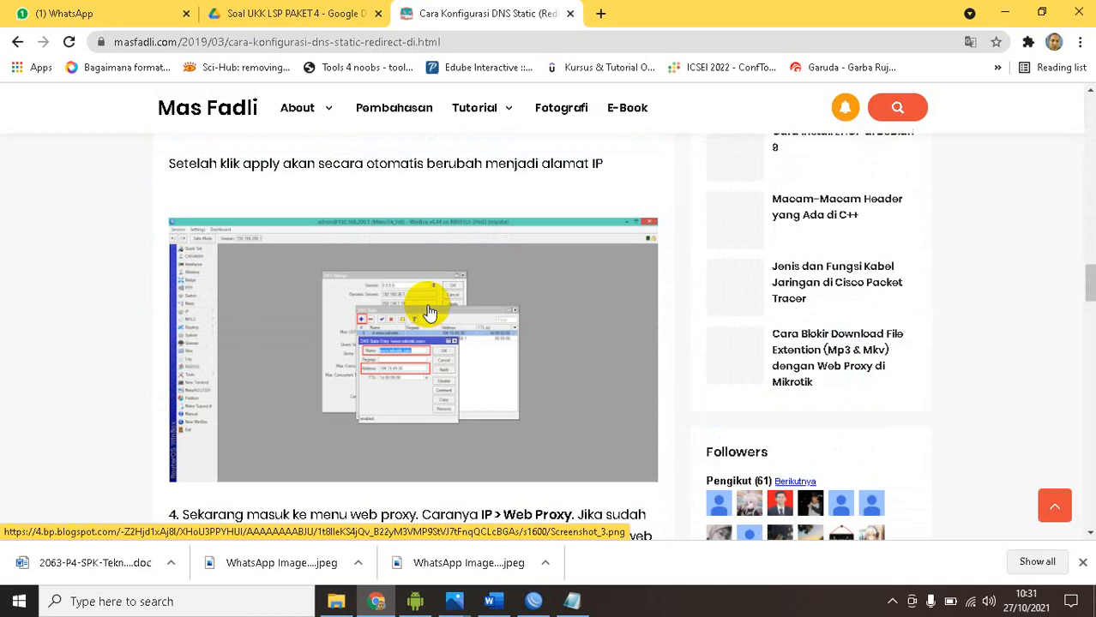
{"action": "scroll", "coordinate": [429, 313], "scroll_direction": "up", "scroll_amount": 1}
{"action": "scroll", "coordinate": [430, 312], "scroll_direction": "up", "scroll_amount": 1}
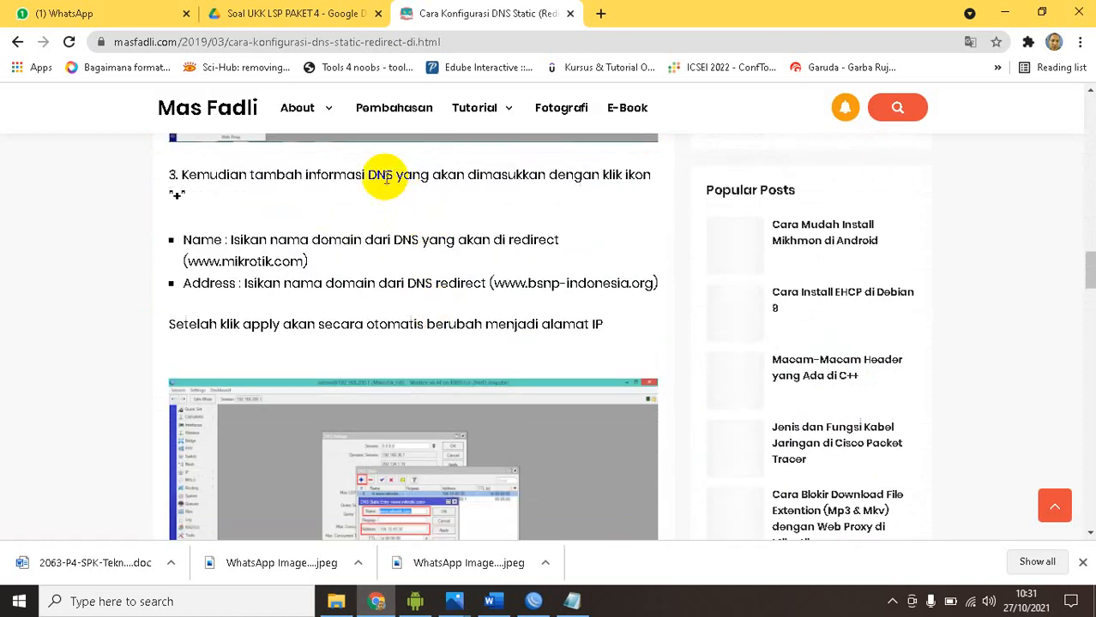
{"action": "left_click", "coordinate": [533, 601]}
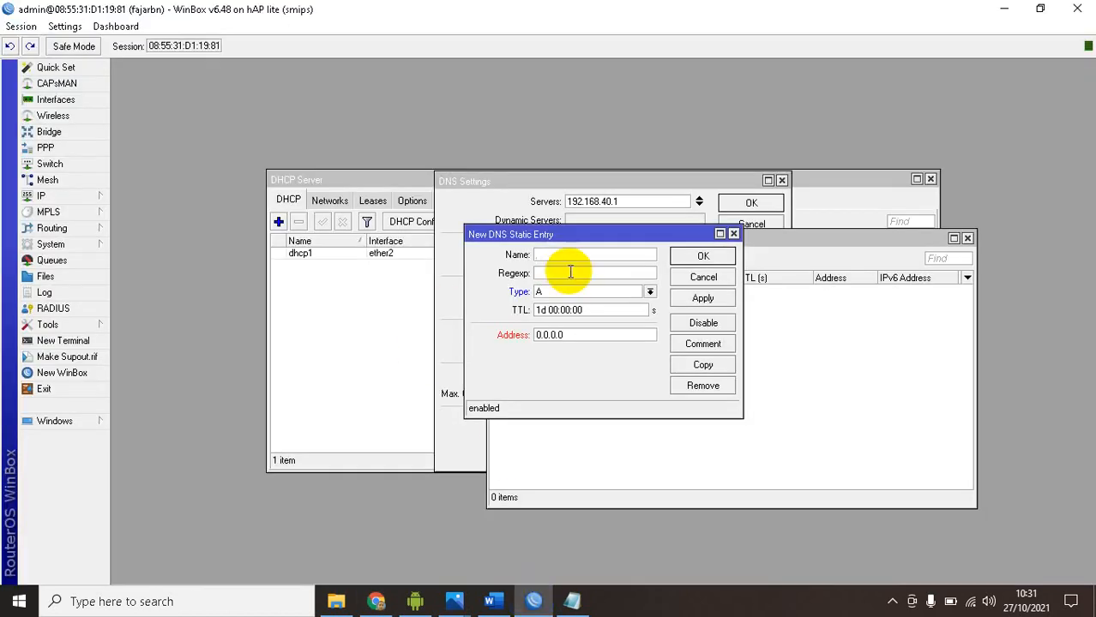
{"action": "key", "text": "alt+Tab"}
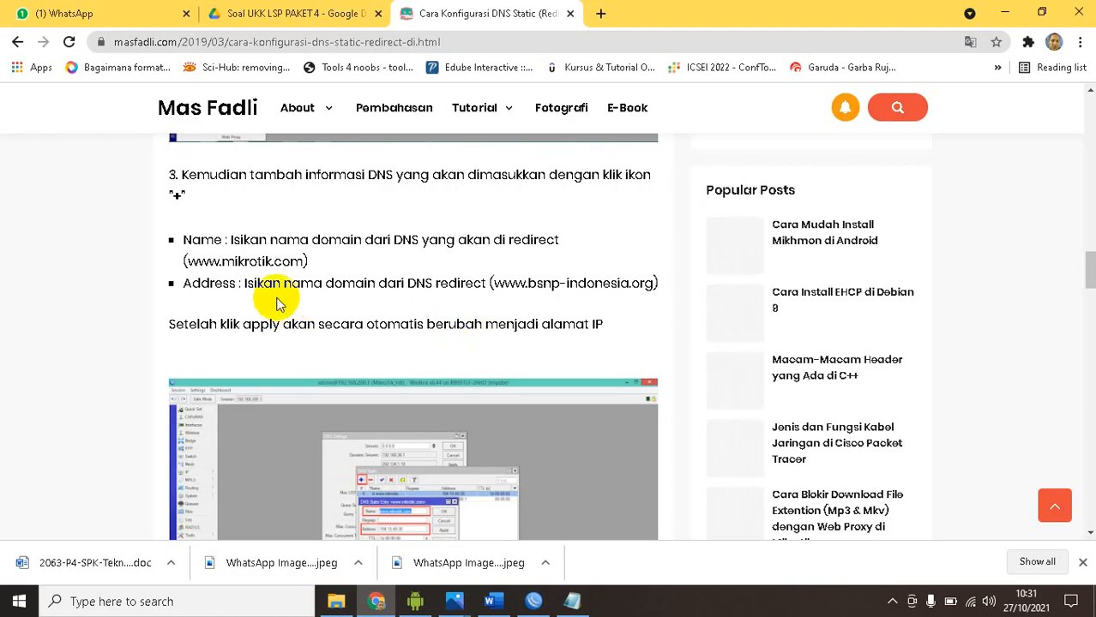
{"action": "left_click", "coordinate": [490, 601]}
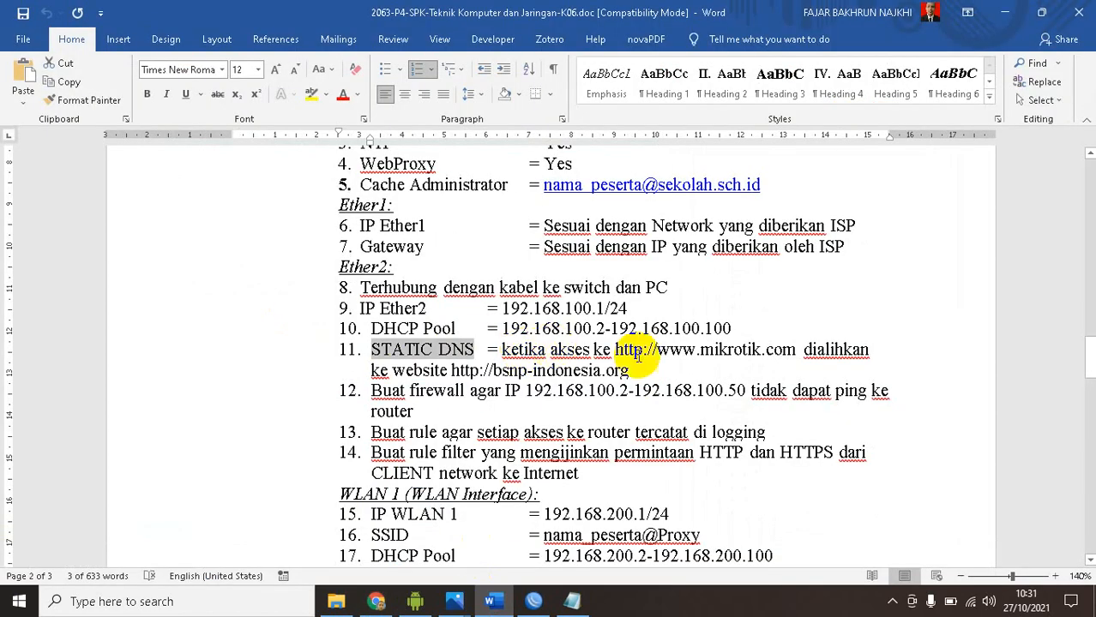
{"action": "left_click_drag", "start_coordinate": [657, 352], "coordinate": [796, 350]}
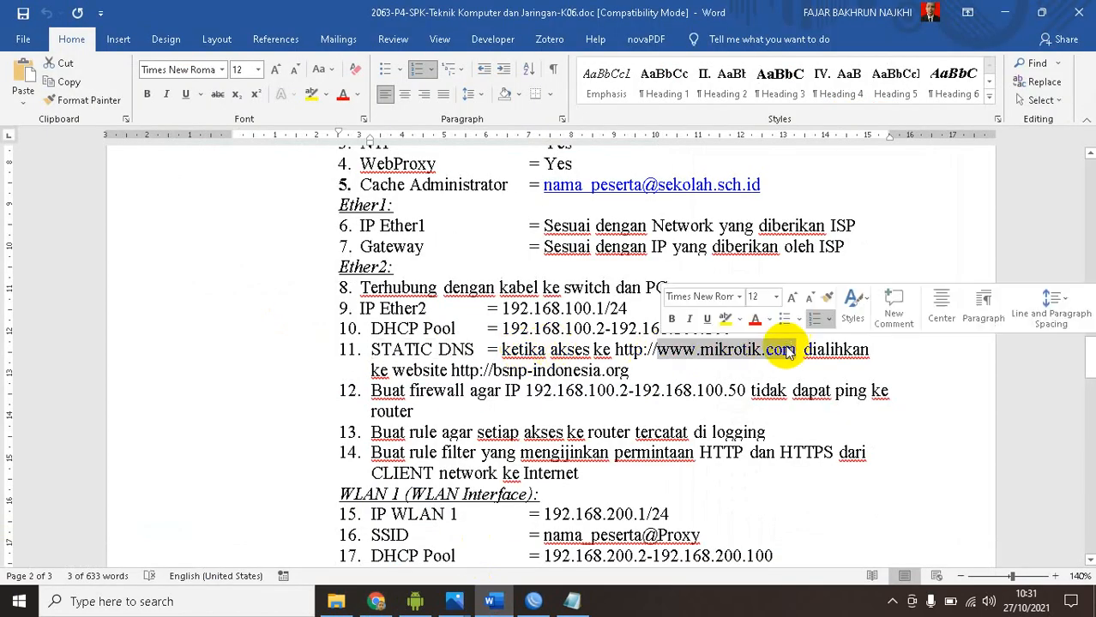
{"action": "key", "text": "alt+Tab"}
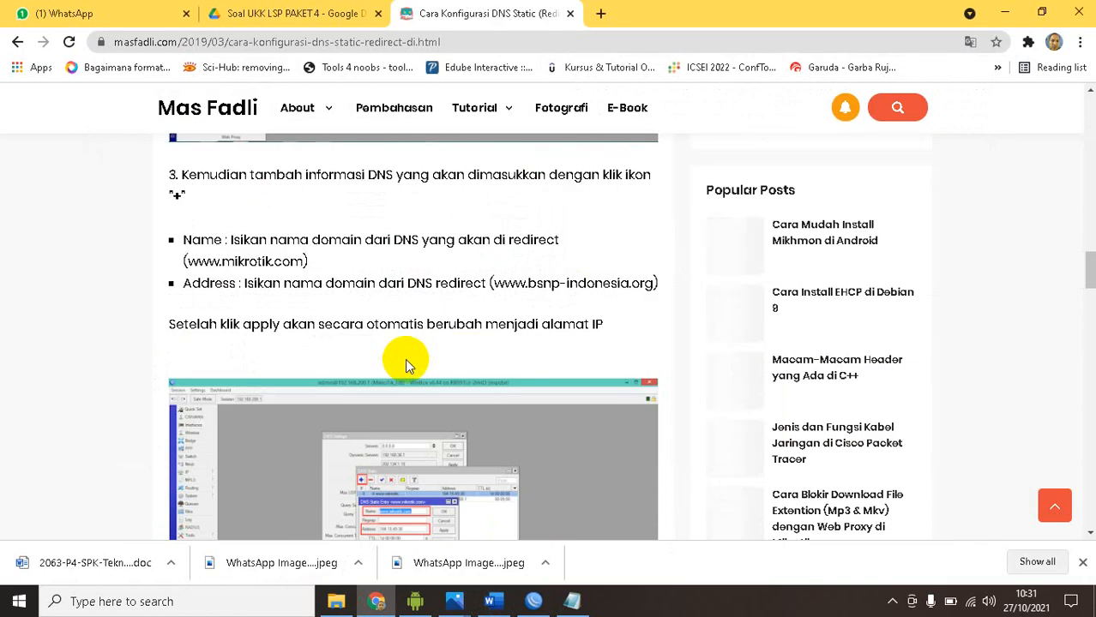
{"action": "left_click", "coordinate": [533, 601]}
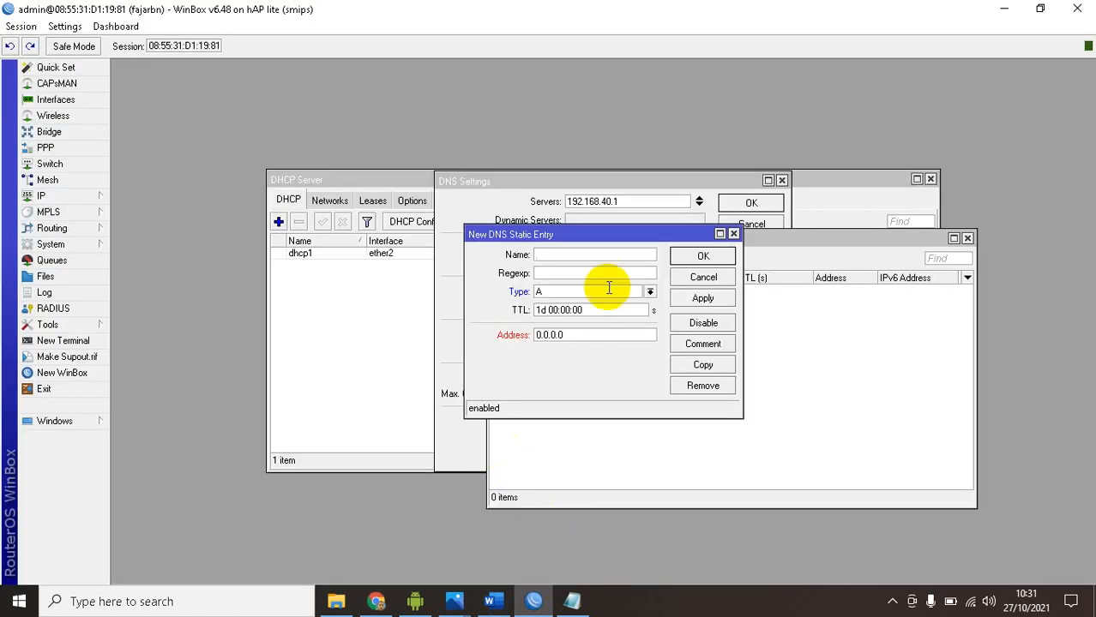
{"action": "key", "text": "alt+Tab"}
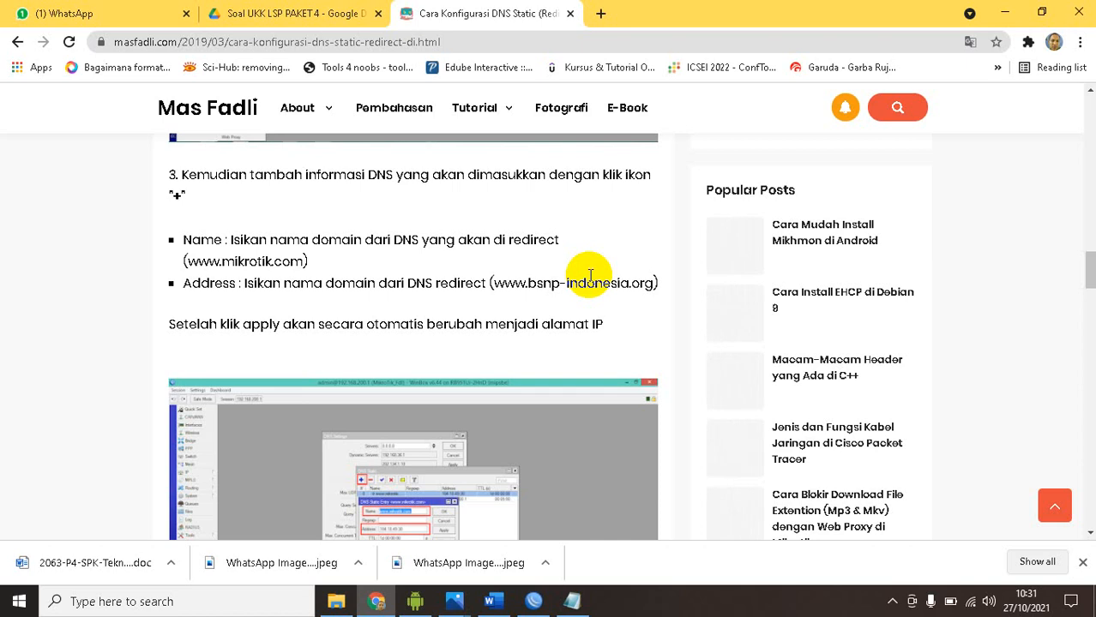
{"action": "key", "text": "alt+Tab"}
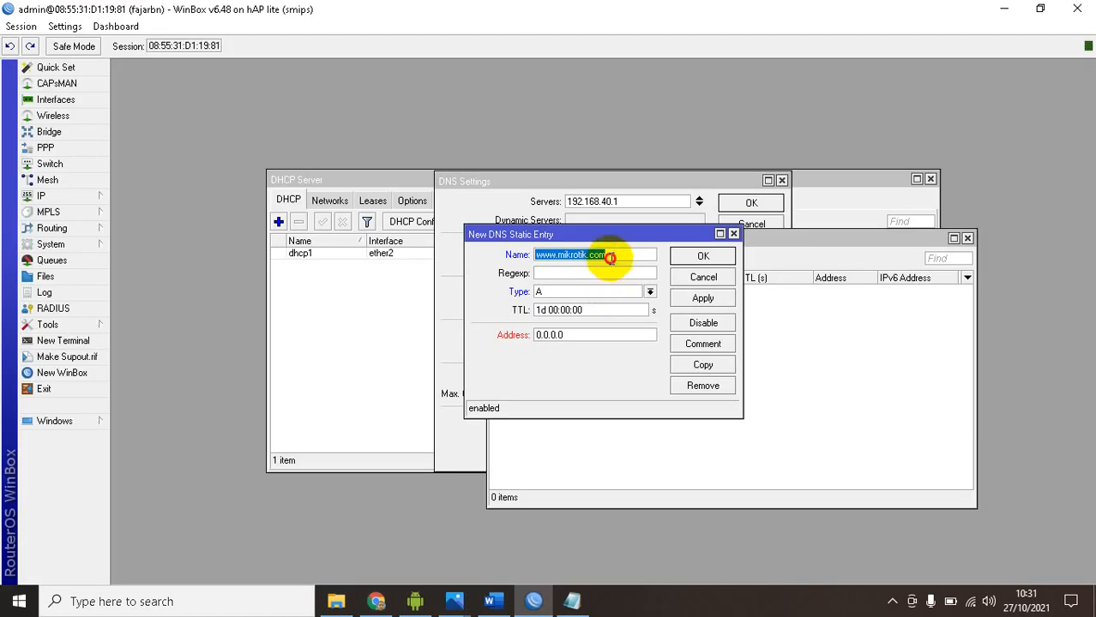
{"action": "left_click", "coordinate": [610, 257]}
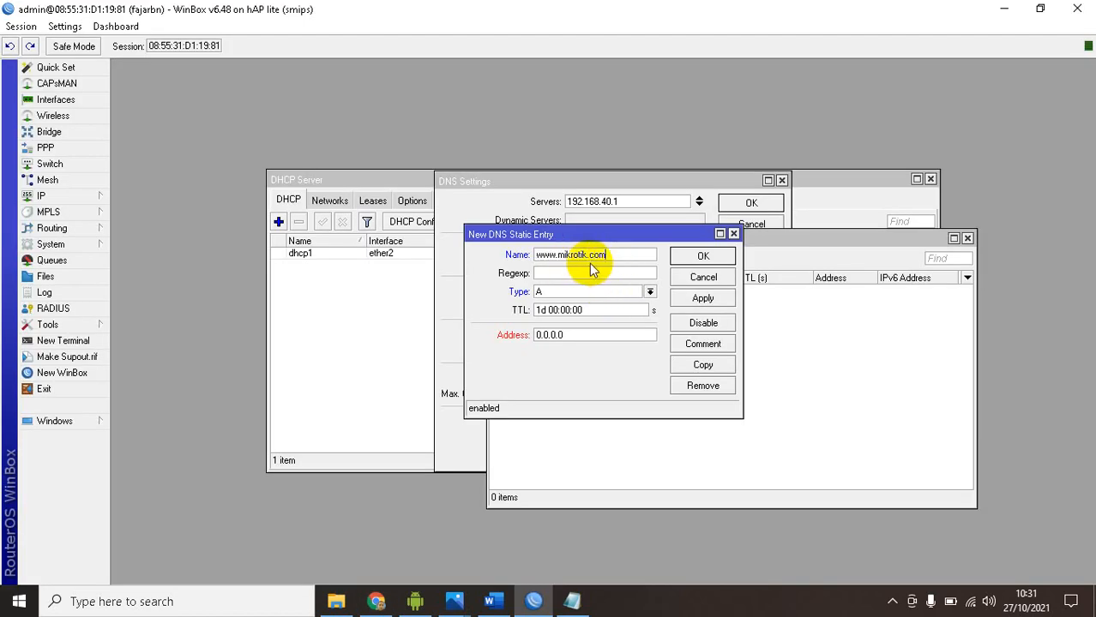
{"action": "left_click", "coordinate": [690, 308]}
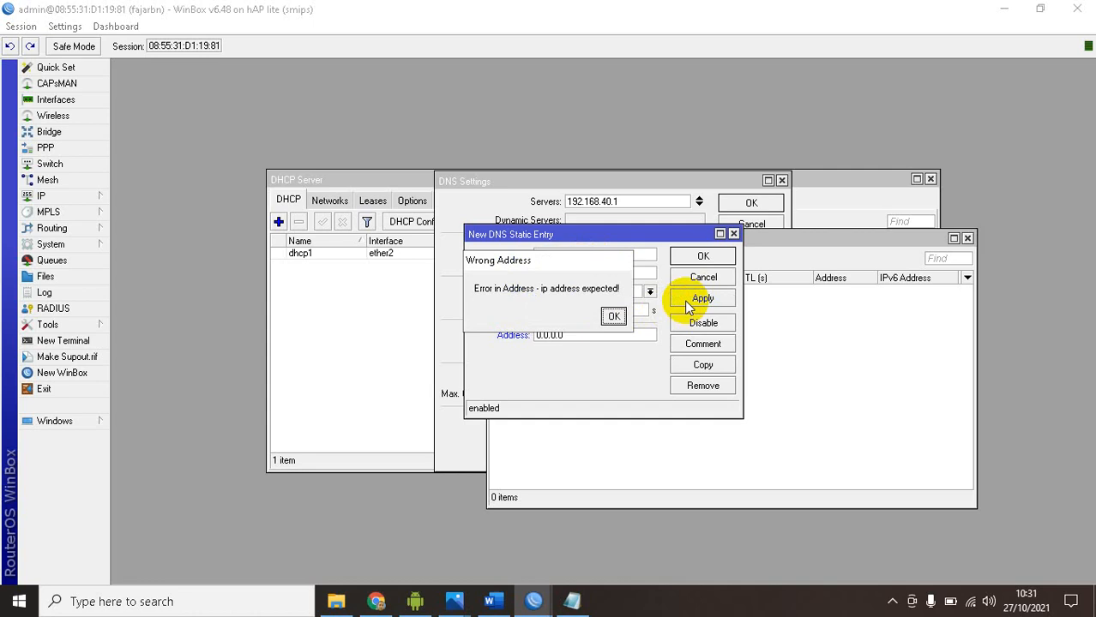
{"action": "left_click", "coordinate": [613, 317]}
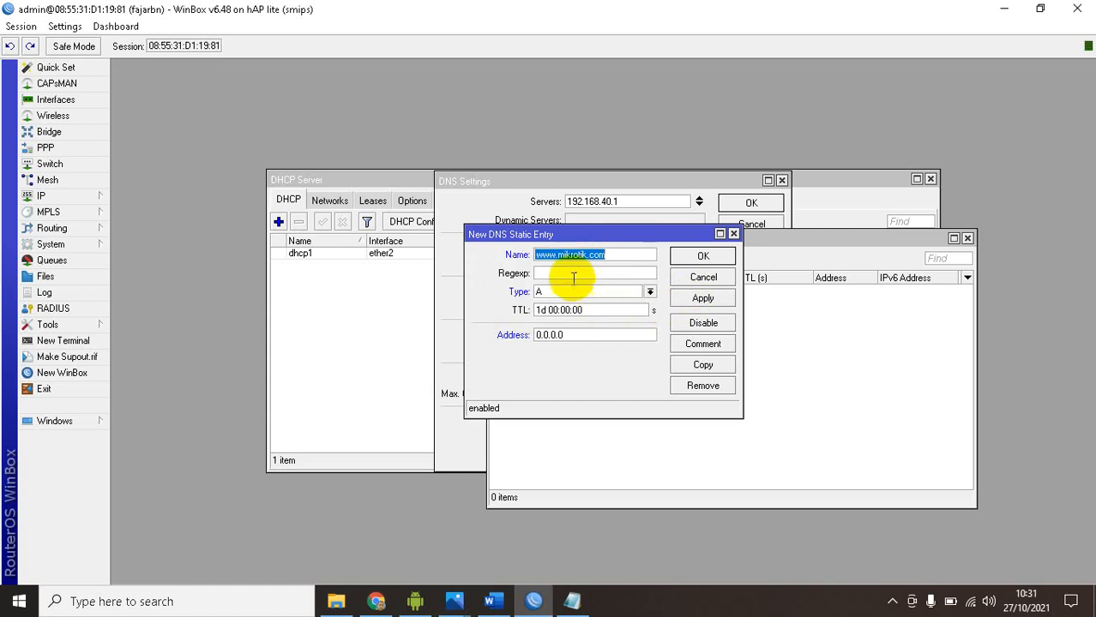
{"action": "left_click", "coordinate": [573, 334]}
{"action": "left_click", "coordinate": [577, 335]}
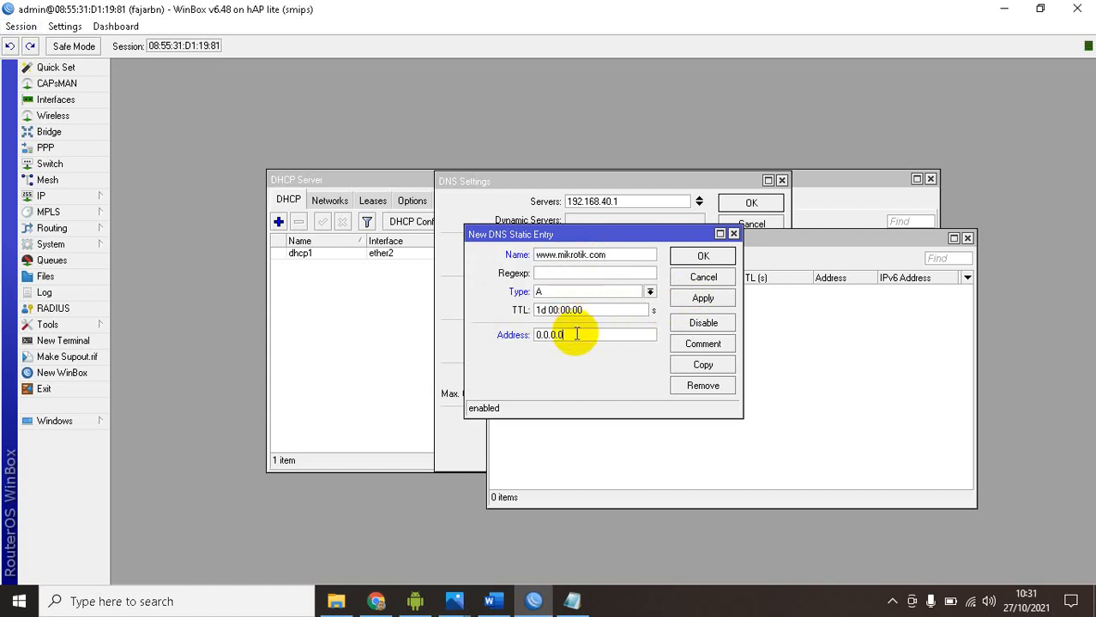
{"action": "left_click", "coordinate": [702, 298]}
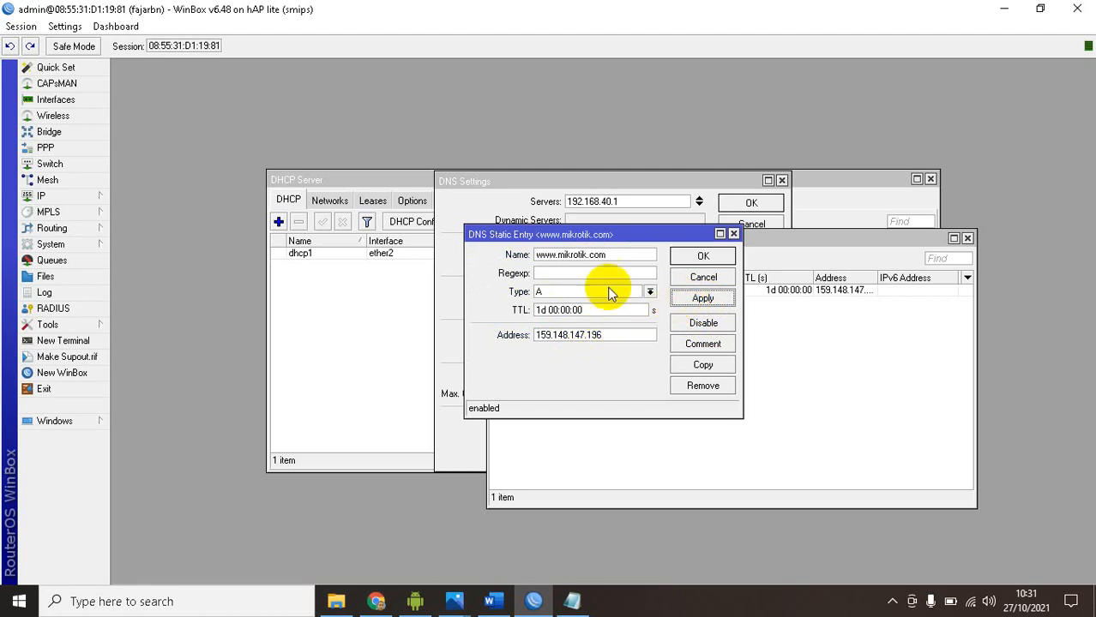
{"action": "left_click", "coordinate": [698, 257]}
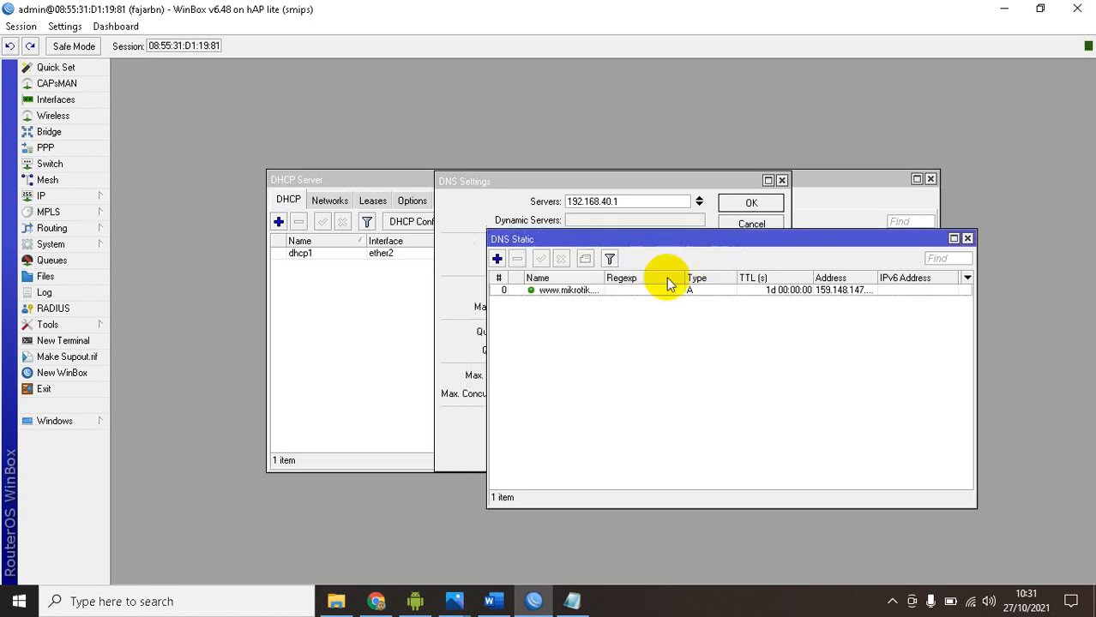
Open the article's DNS Static Entry screenshot in a new Chrome tab and examine its name and address values enlarged
{"action": "key", "text": "alt+Tab"}
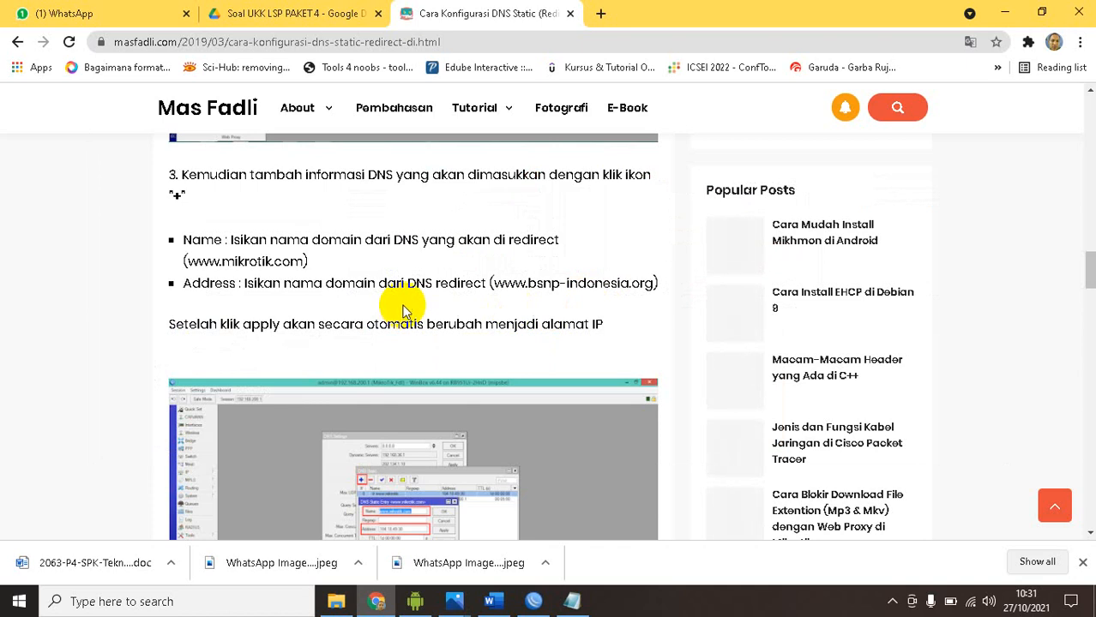
{"action": "scroll", "coordinate": [390, 280], "scroll_direction": "down", "scroll_amount": 1}
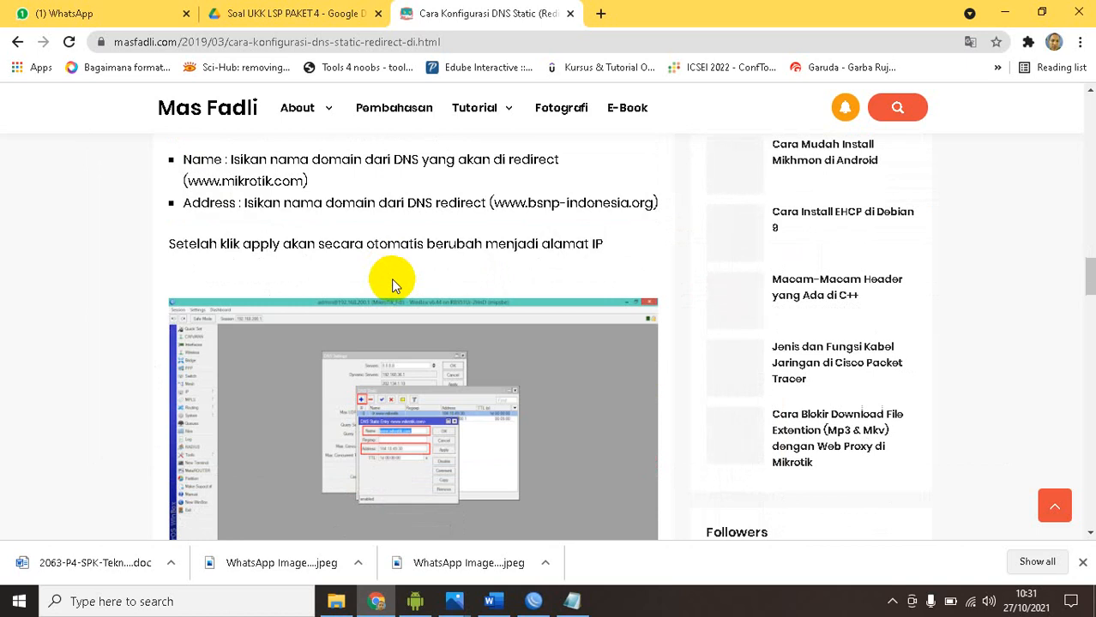
{"action": "scroll", "coordinate": [391, 278], "scroll_direction": "up", "scroll_amount": 4}
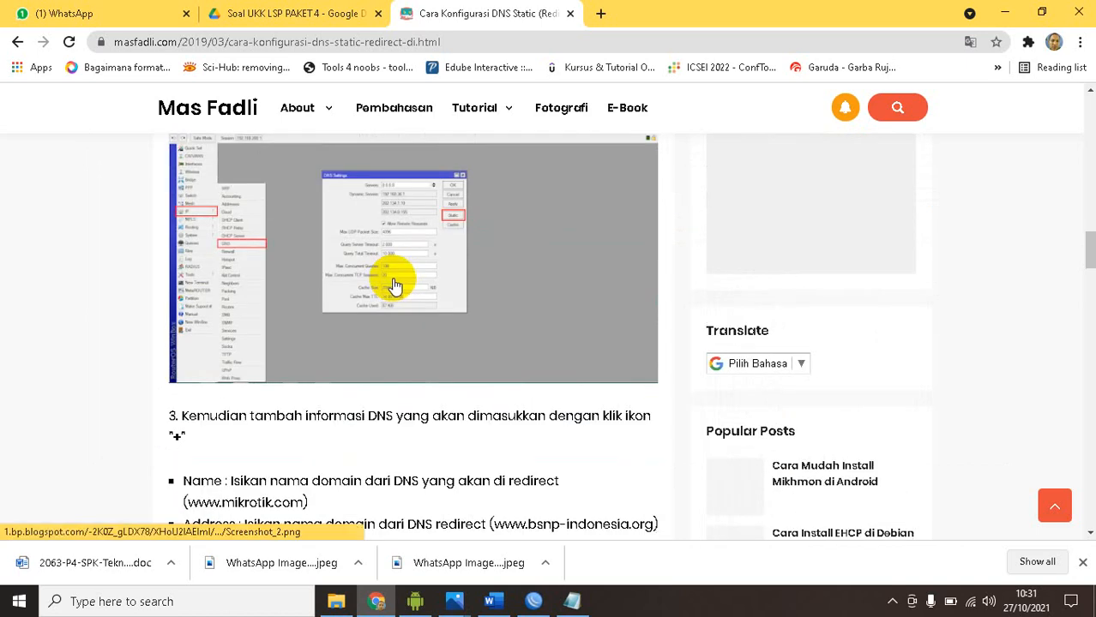
{"action": "scroll", "coordinate": [395, 286], "scroll_direction": "down", "scroll_amount": 4}
{"action": "right_click", "coordinate": [382, 289]}
{"action": "left_click", "coordinate": [424, 297]}
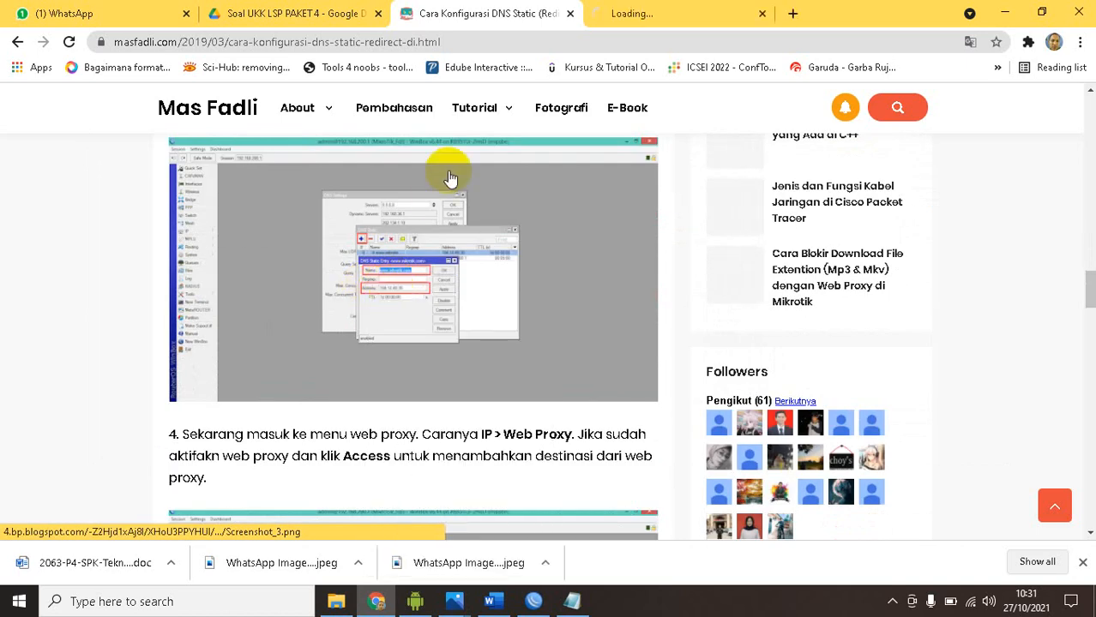
{"action": "left_click", "coordinate": [645, 15]}
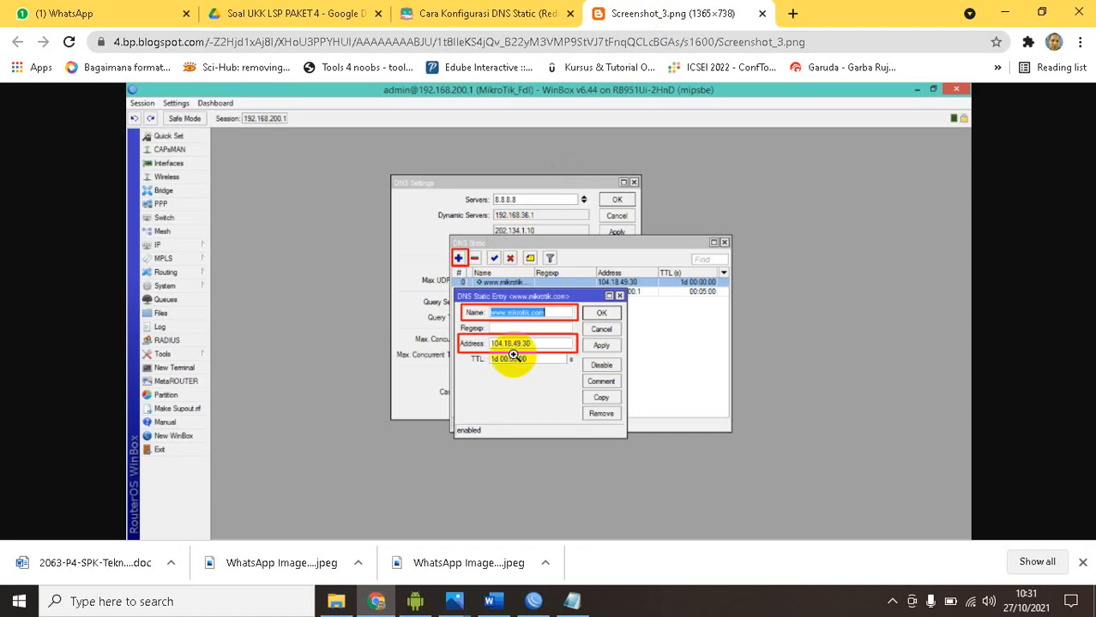
{"action": "left_click", "coordinate": [528, 330]}
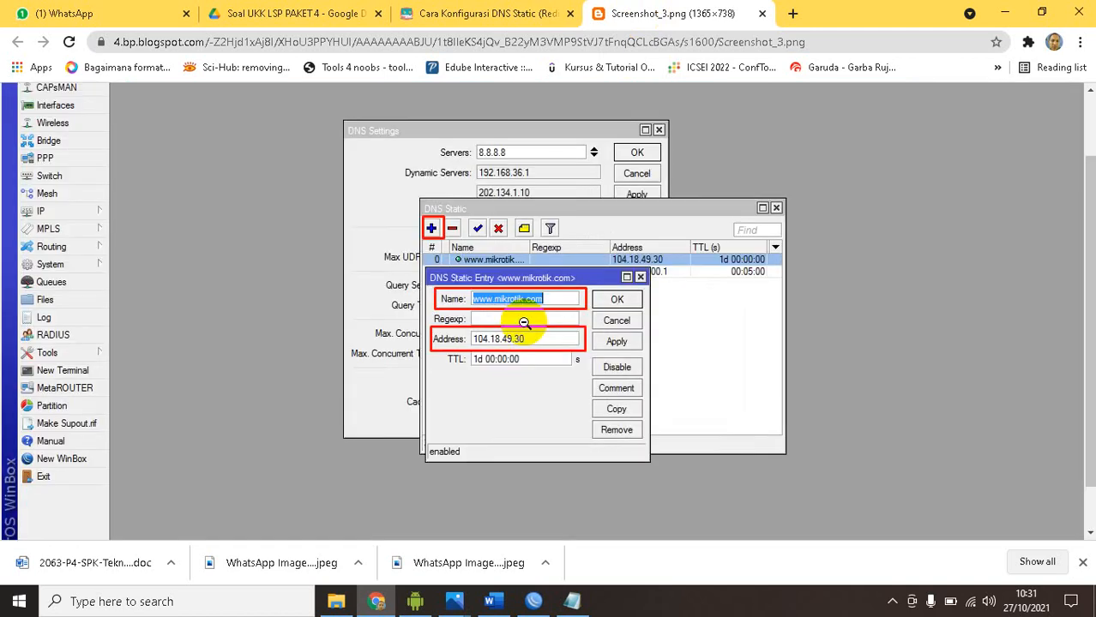
{"action": "left_click", "coordinate": [524, 323]}
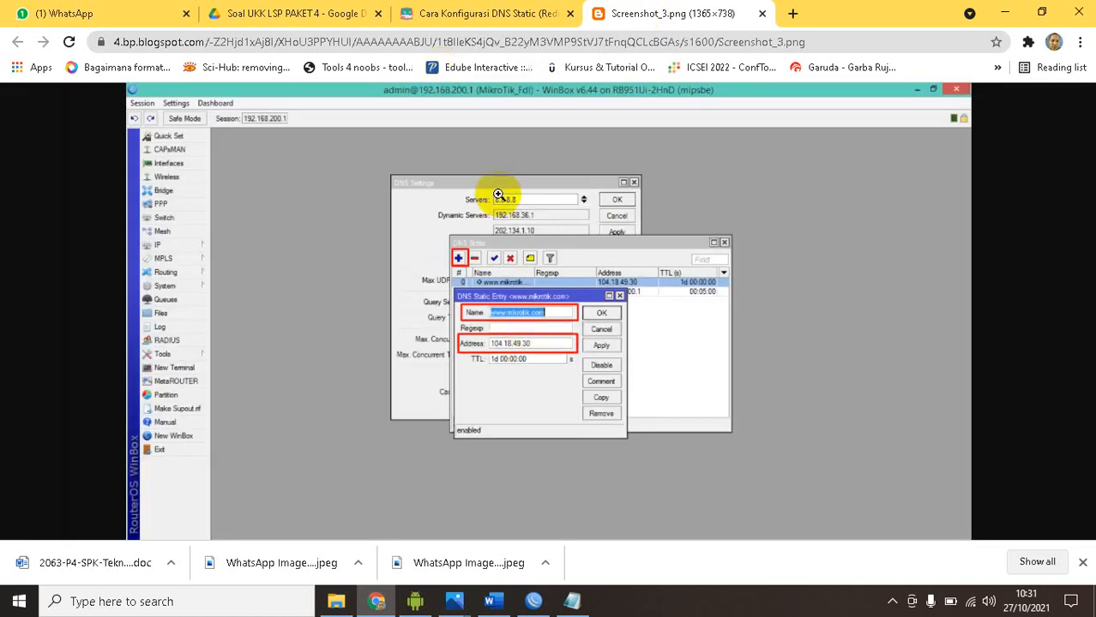
Check the article's web proxy step and return to the DNS Static Entry screenshot
{"action": "left_click", "coordinate": [485, 15]}
{"action": "scroll", "coordinate": [385, 306], "scroll_direction": "down", "scroll_amount": 3}
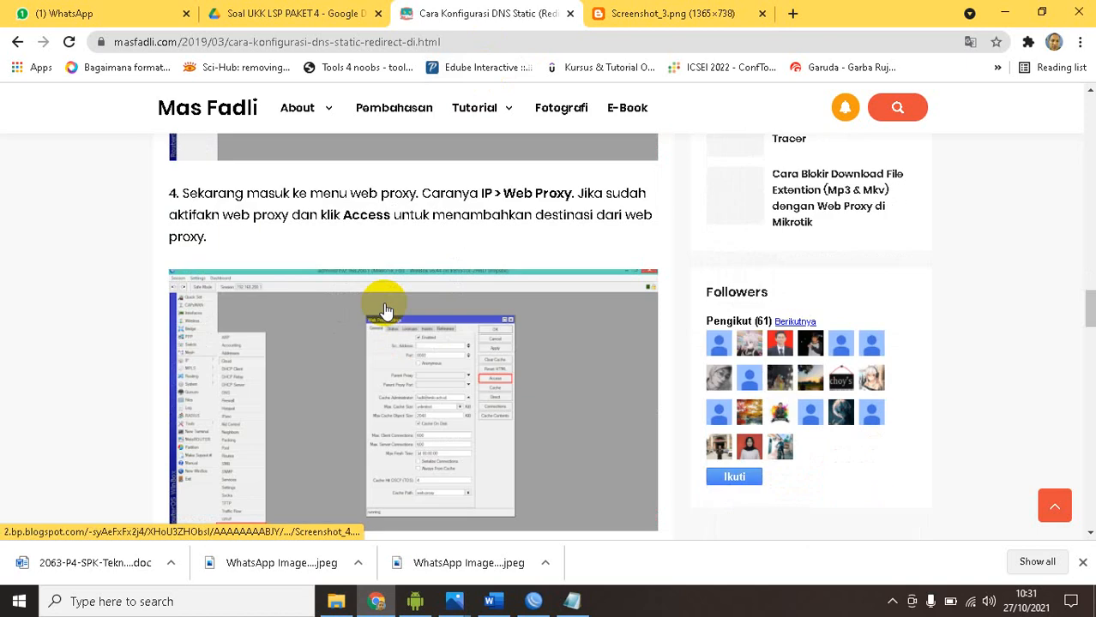
{"action": "scroll", "coordinate": [416, 294], "scroll_direction": "up", "scroll_amount": 3}
{"action": "left_click", "coordinate": [645, 14]}
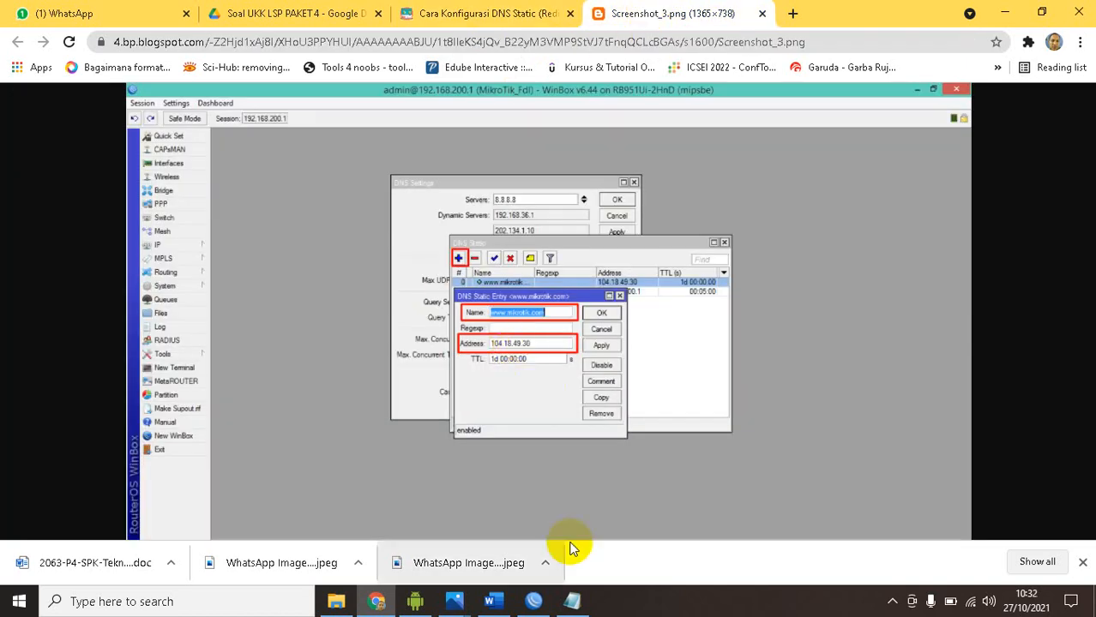
{"action": "left_click", "coordinate": [534, 603]}
{"action": "left_click", "coordinate": [599, 291]}
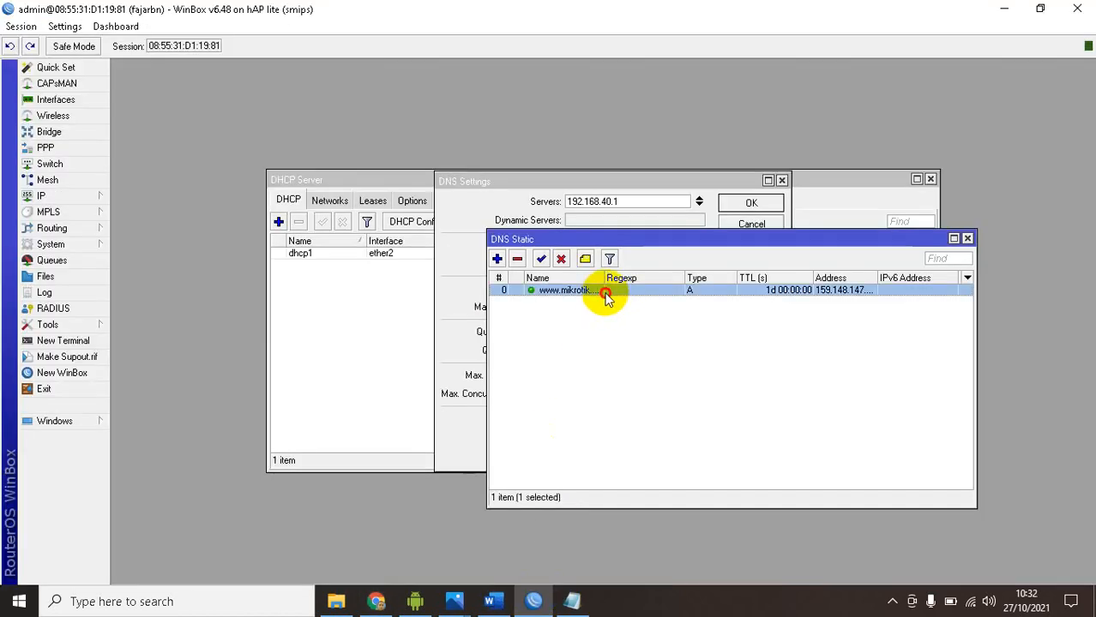
{"action": "left_click", "coordinate": [518, 259]}
{"action": "left_click", "coordinate": [497, 259]}
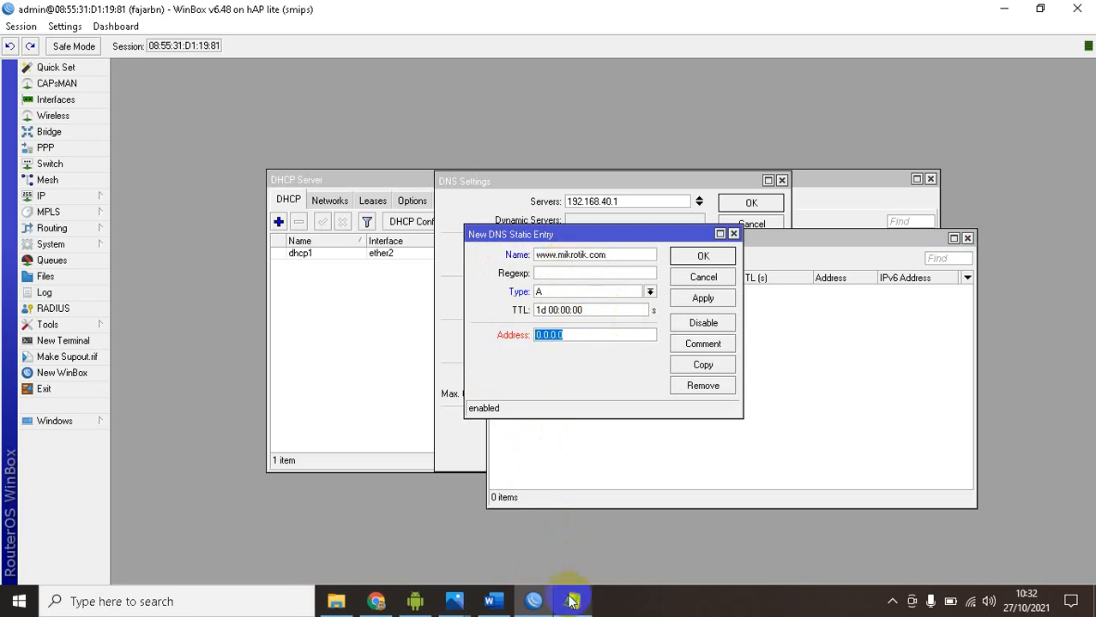
Copy bsnp-indonesia.org from the Word task document, apply it as the static entry's address in WinBox, and compare with the article's screenshot
{"action": "left_click", "coordinate": [491, 600]}
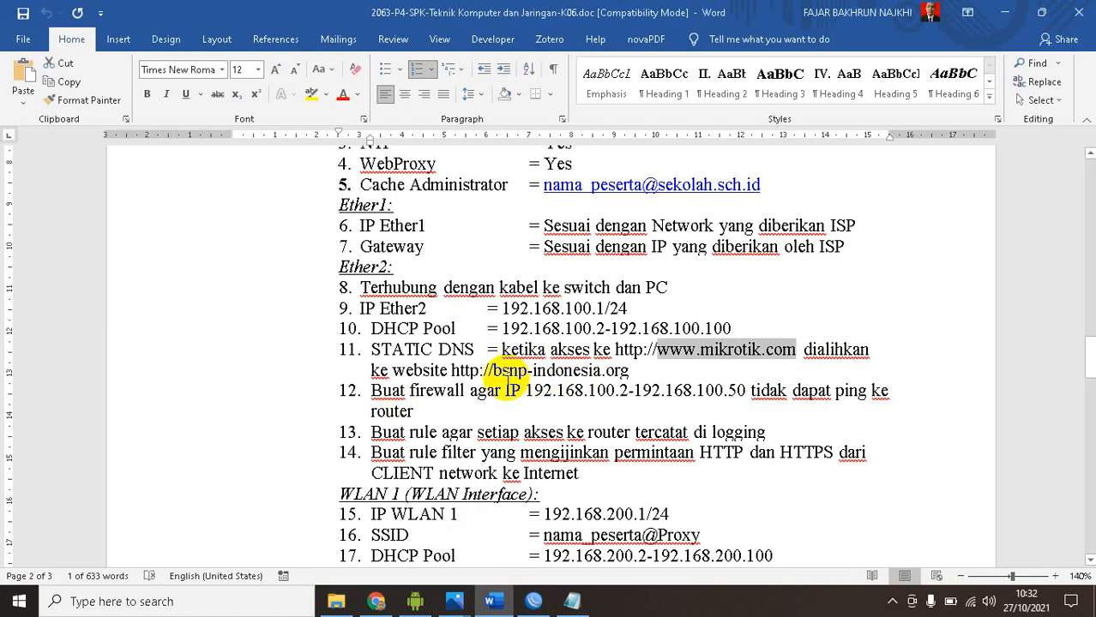
{"action": "left_click_drag", "start_coordinate": [493, 371], "coordinate": [628, 372]}
{"action": "left_click", "coordinate": [533, 601]}
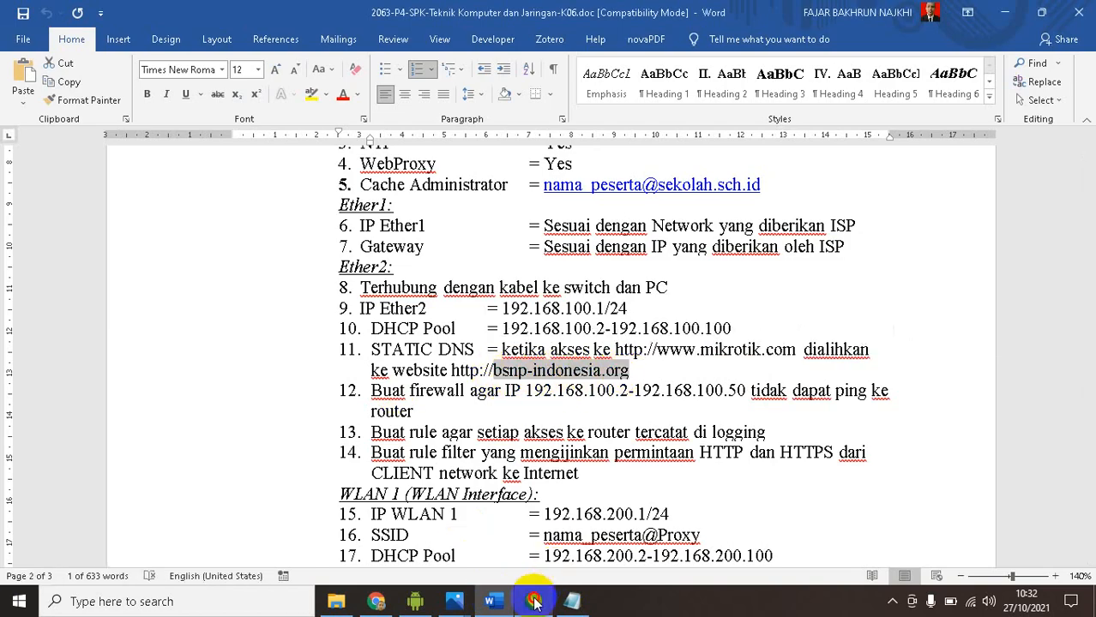
{"action": "left_click", "coordinate": [579, 334]}
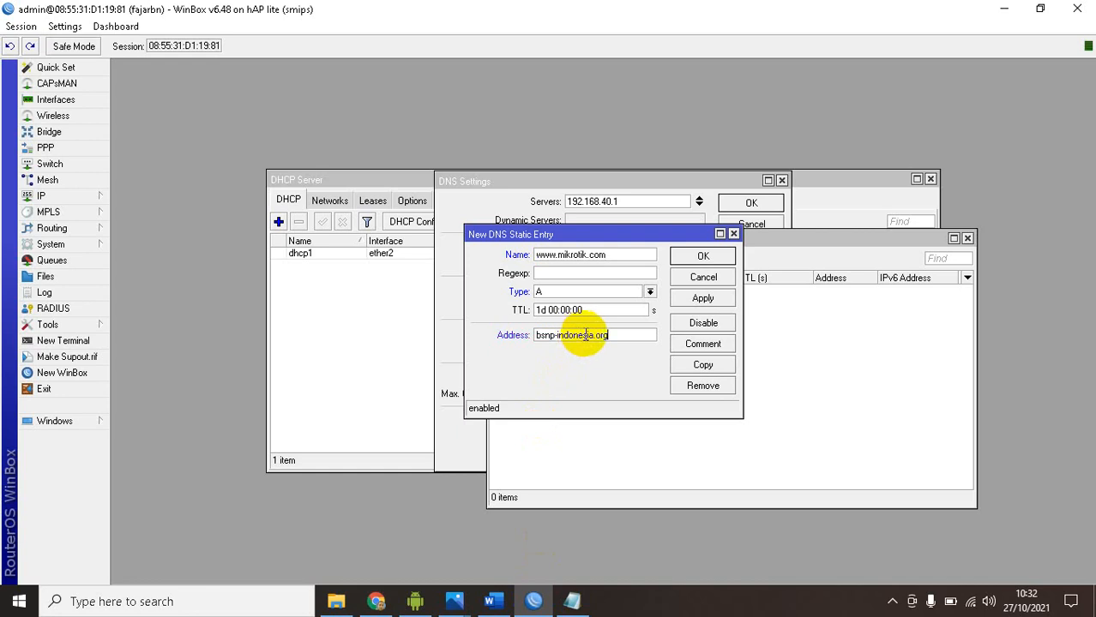
{"action": "left_click", "coordinate": [695, 300]}
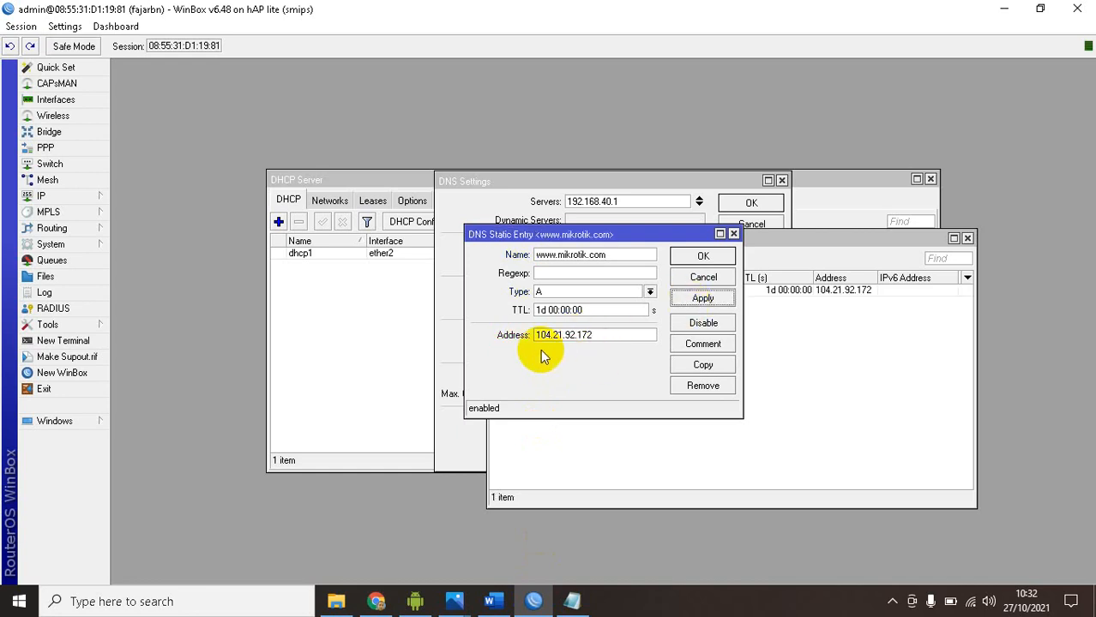
{"action": "left_click", "coordinate": [376, 601]}
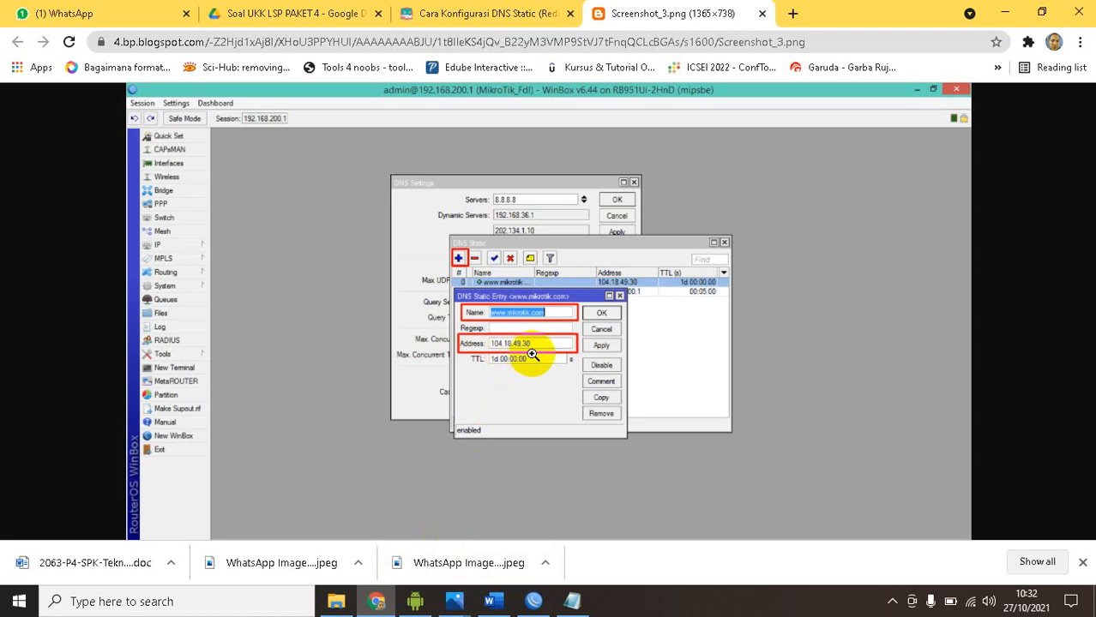
{"action": "key", "text": "alt+Tab"}
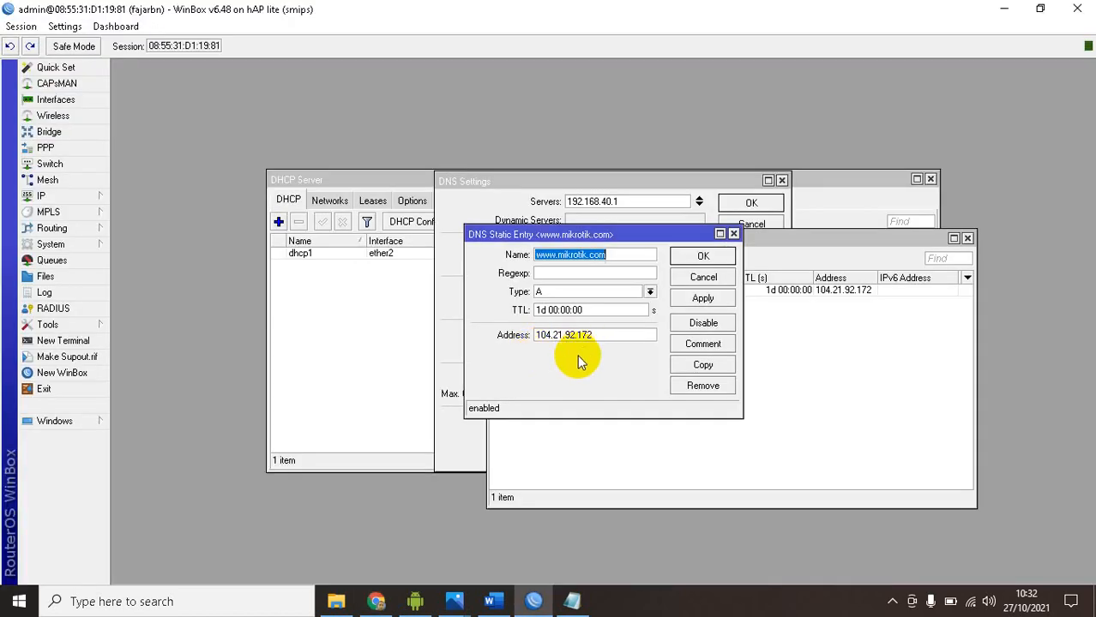
{"action": "key", "text": "alt+Tab"}
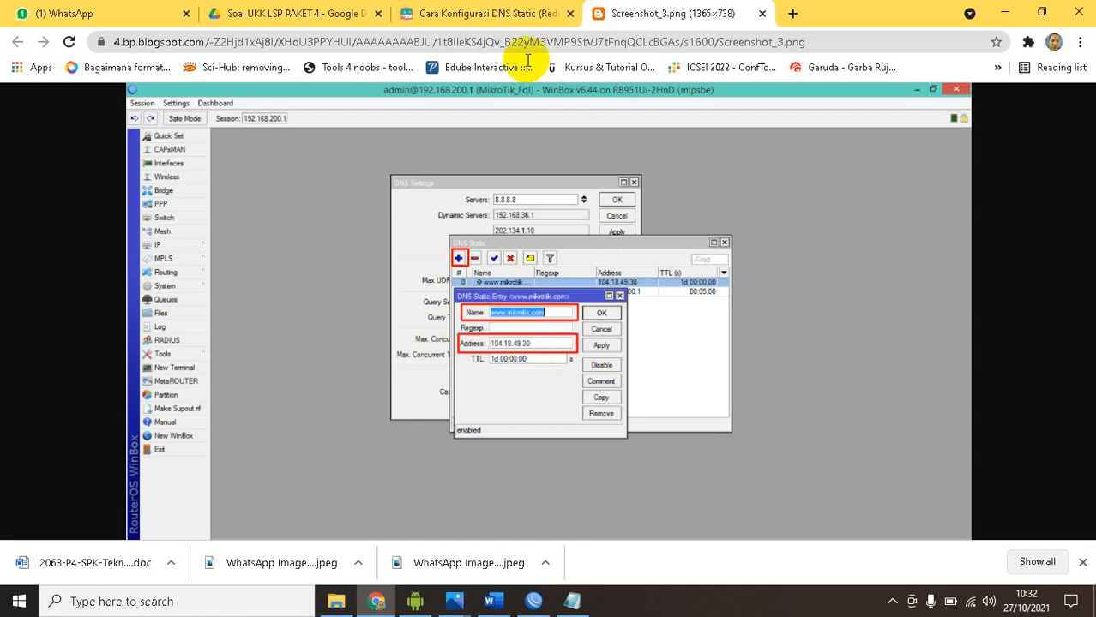
{"action": "left_click", "coordinate": [515, 15]}
{"action": "scroll", "coordinate": [386, 300], "scroll_direction": "up", "scroll_amount": 3}
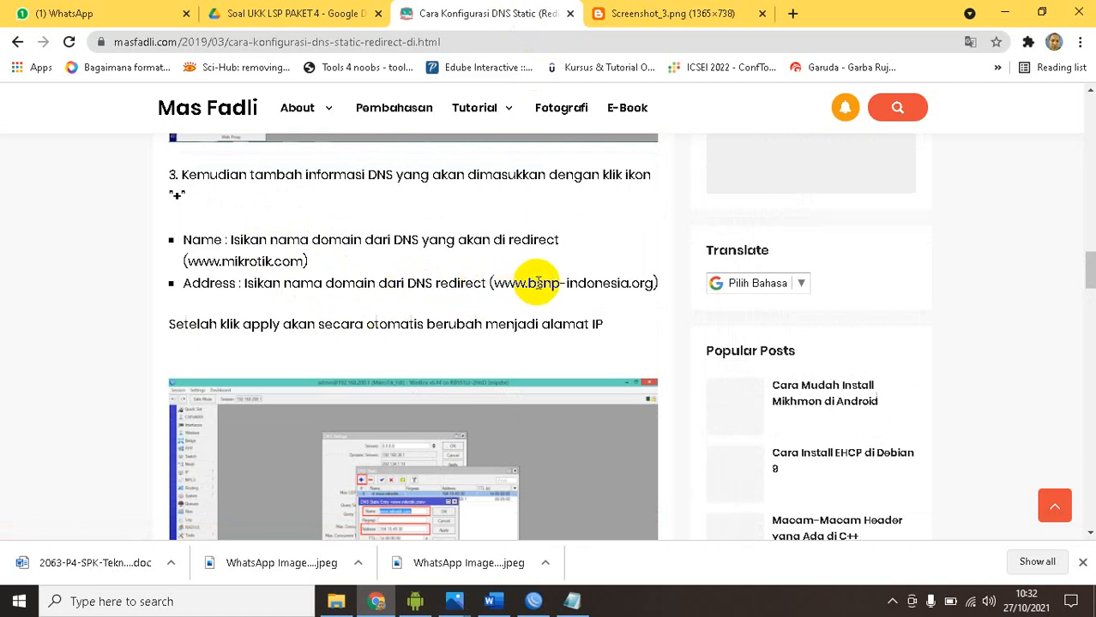
{"action": "scroll", "coordinate": [490, 287], "scroll_direction": "down", "scroll_amount": 1}
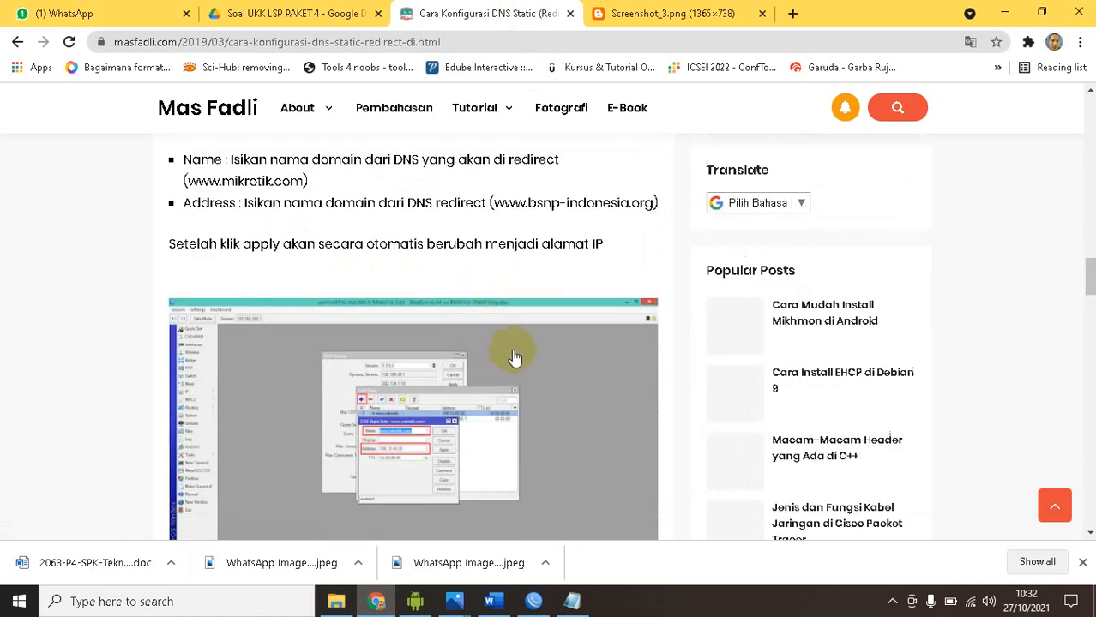
{"action": "left_click", "coordinate": [533, 601]}
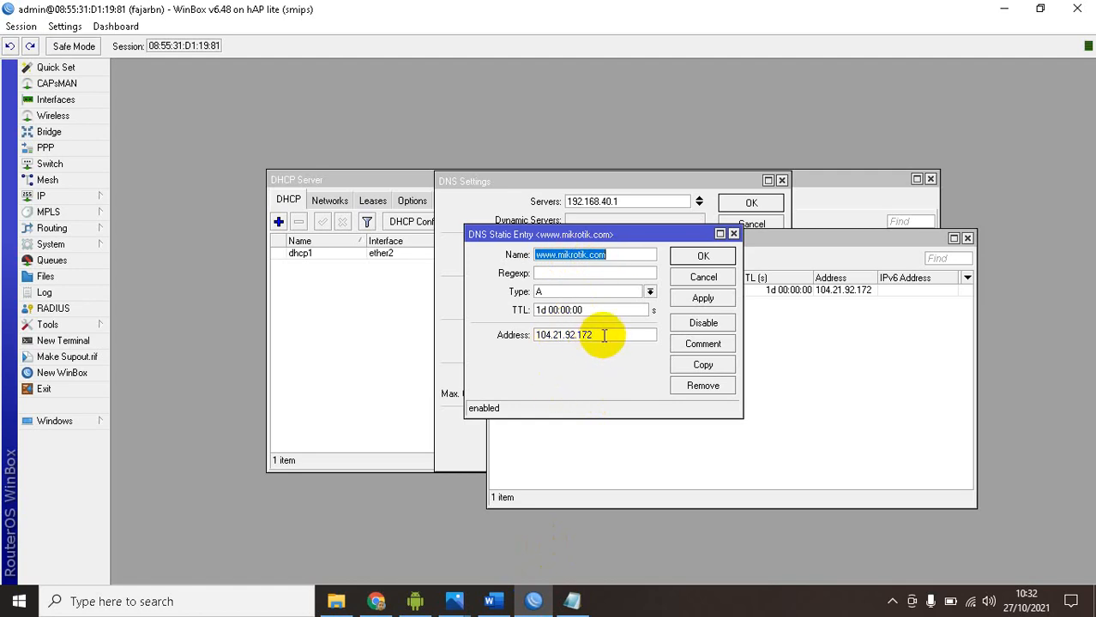
{"action": "left_click", "coordinate": [694, 300]}
{"action": "left_click", "coordinate": [702, 257]}
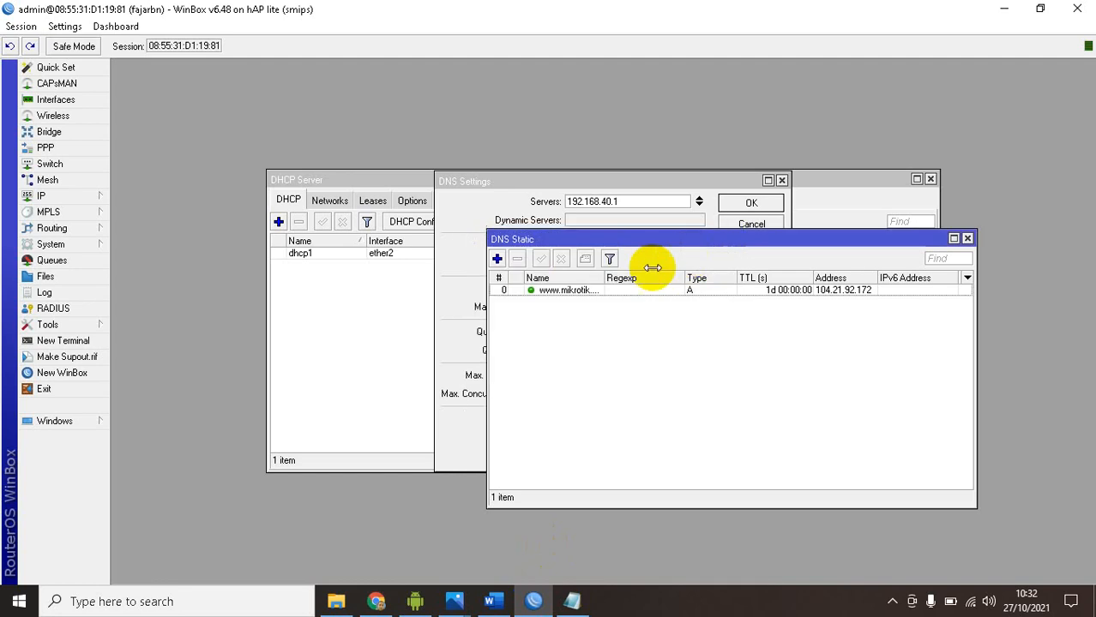
Enable the router's web proxy, and review the access rule values in the Chrome article and the Word task document
{"action": "left_click", "coordinate": [77, 196]}
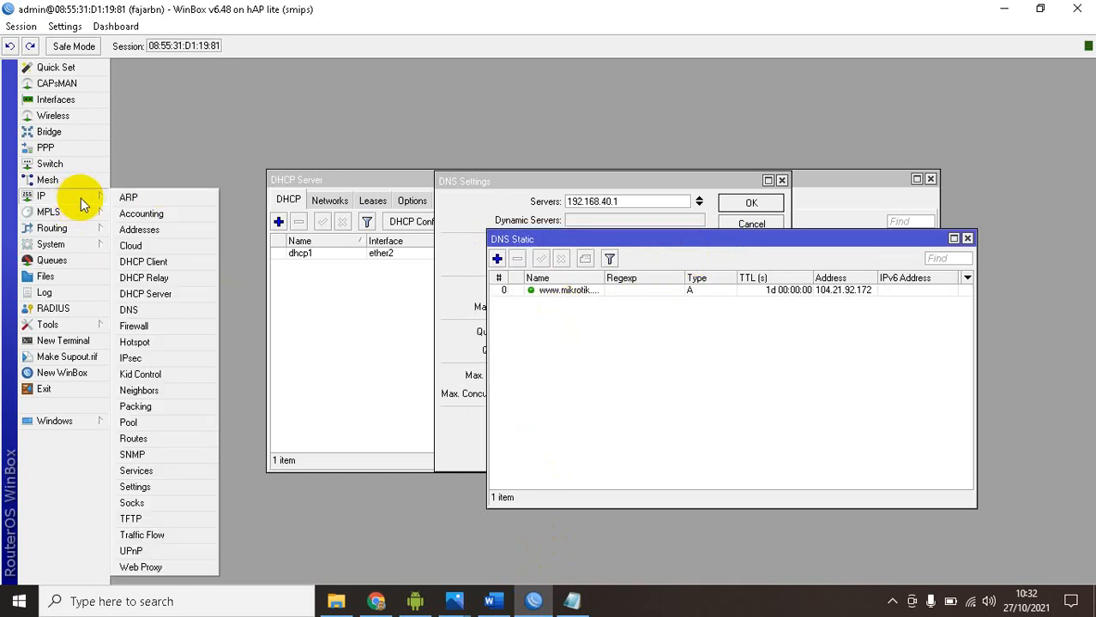
{"action": "left_click", "coordinate": [148, 567]}
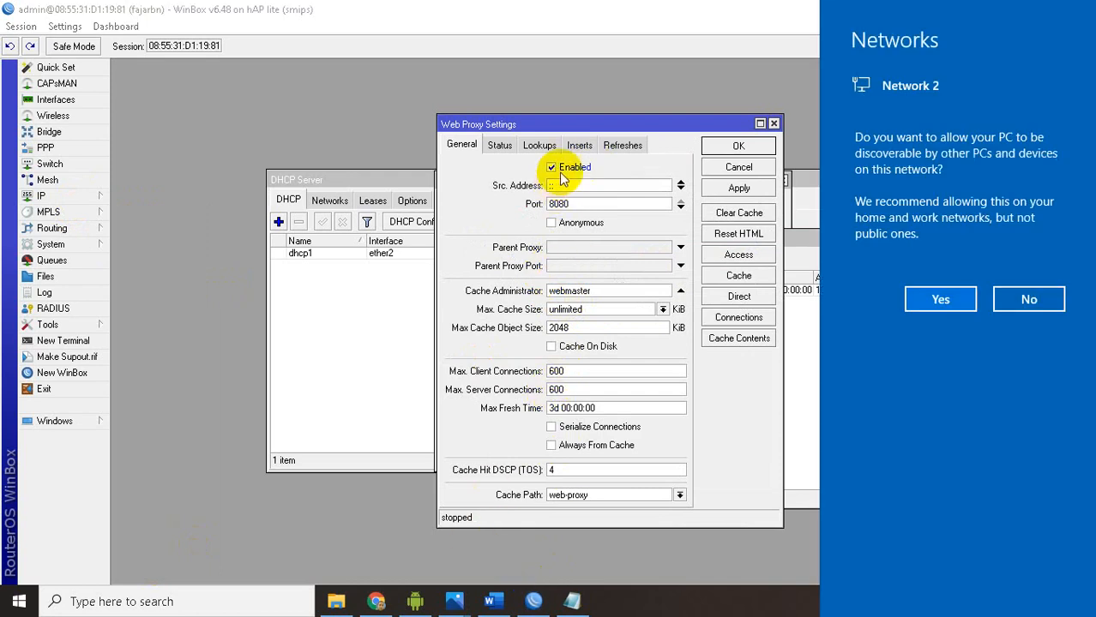
{"action": "left_click", "coordinate": [377, 599]}
{"action": "left_click", "coordinate": [375, 601]}
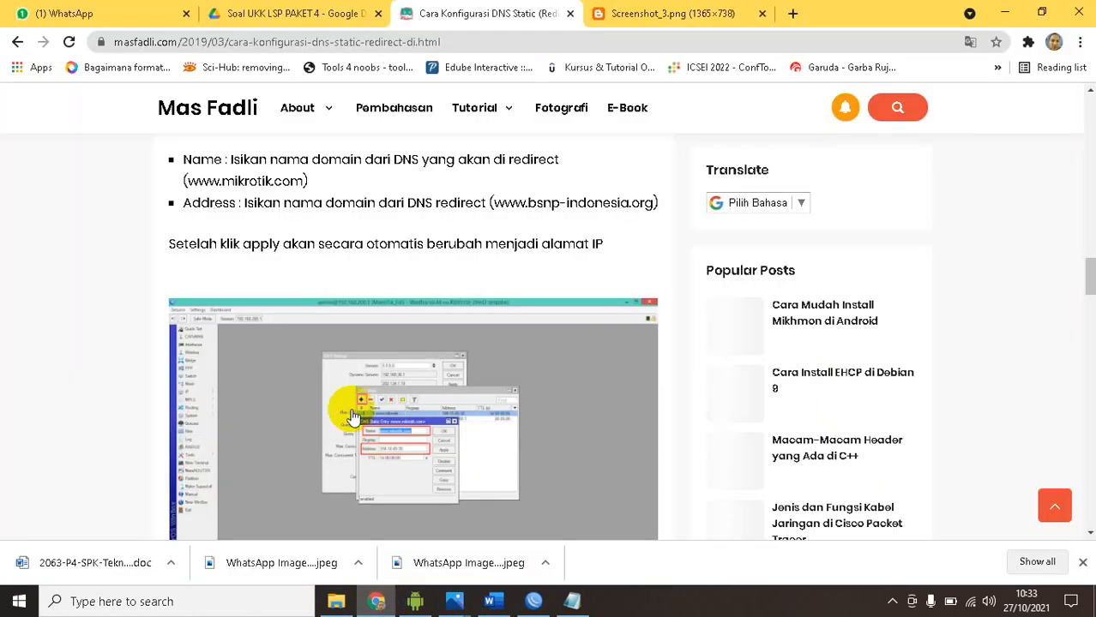
{"action": "scroll", "coordinate": [317, 327], "scroll_direction": "down", "scroll_amount": 2}
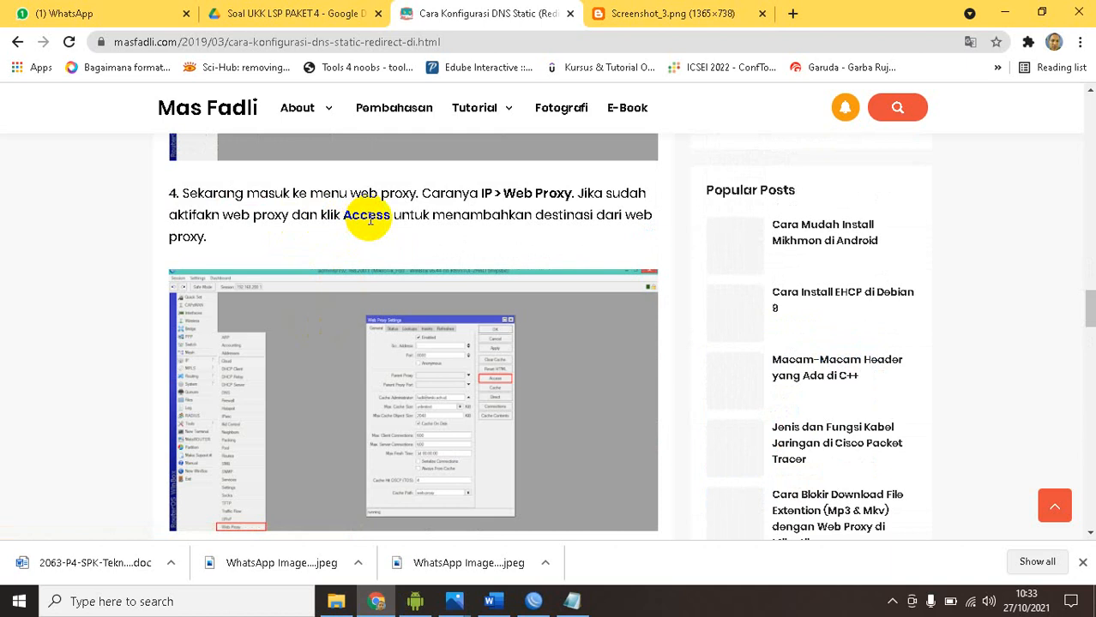
{"action": "scroll", "coordinate": [356, 265], "scroll_direction": "down", "scroll_amount": 6}
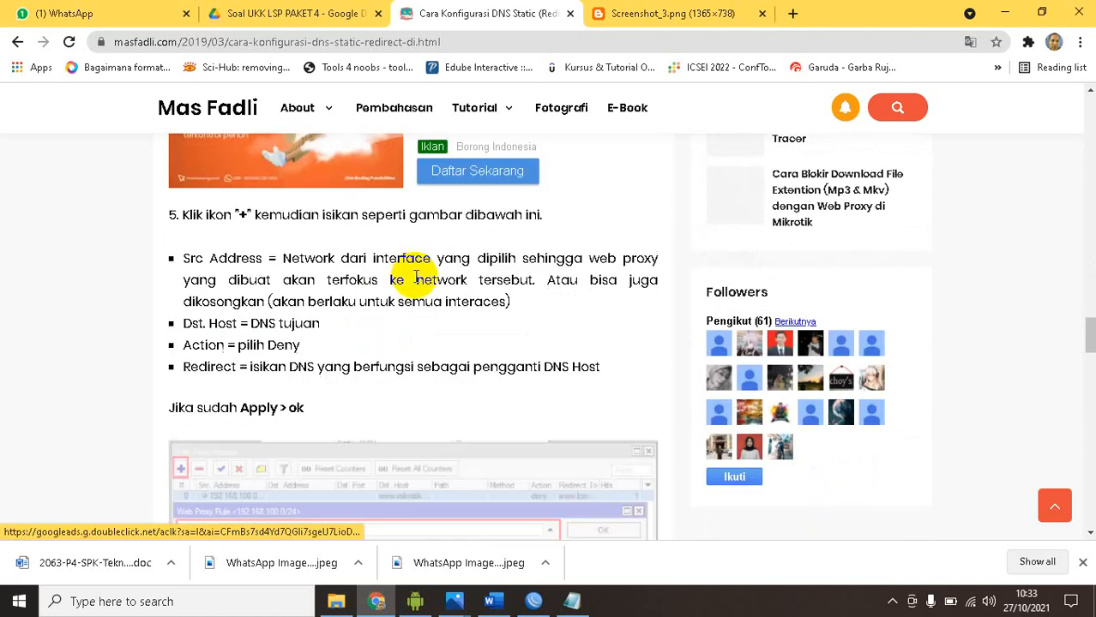
{"action": "scroll", "coordinate": [289, 255], "scroll_direction": "down", "scroll_amount": 3}
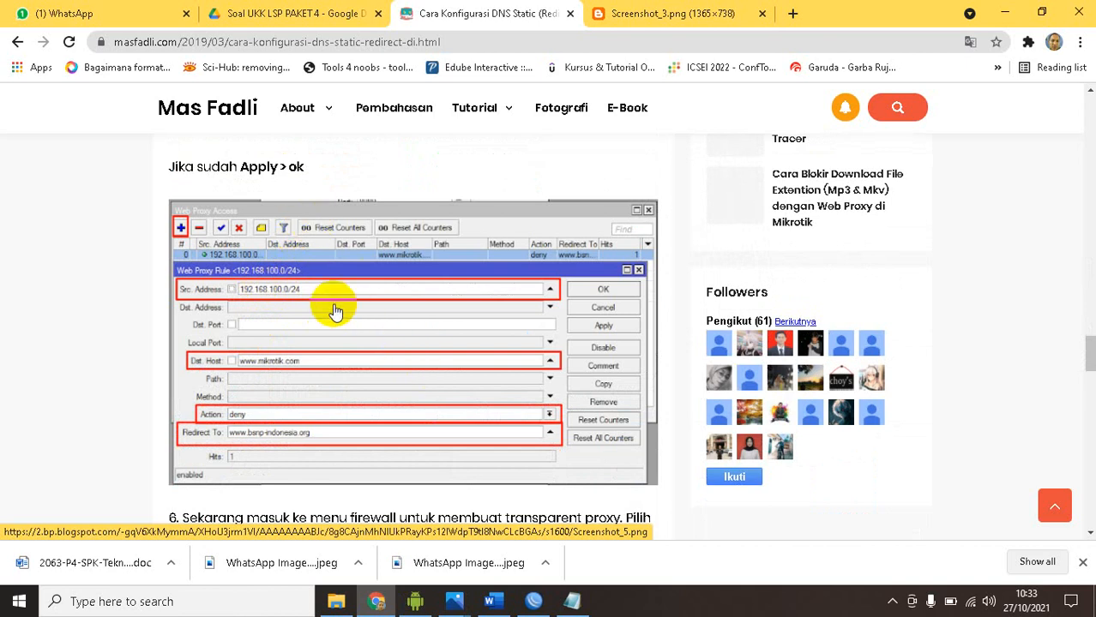
{"action": "left_click", "coordinate": [489, 601]}
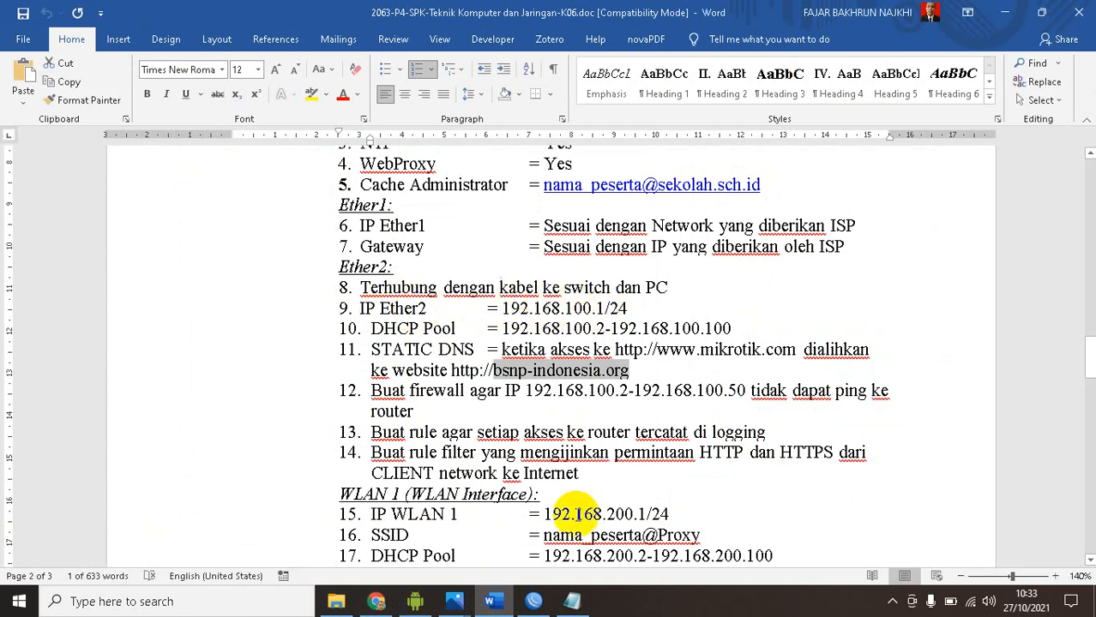
In WinBox, start a web proxy access rule with source address 192.168.100.0/24, checking it against the ether2 network in the address list
{"action": "left_click", "coordinate": [534, 601]}
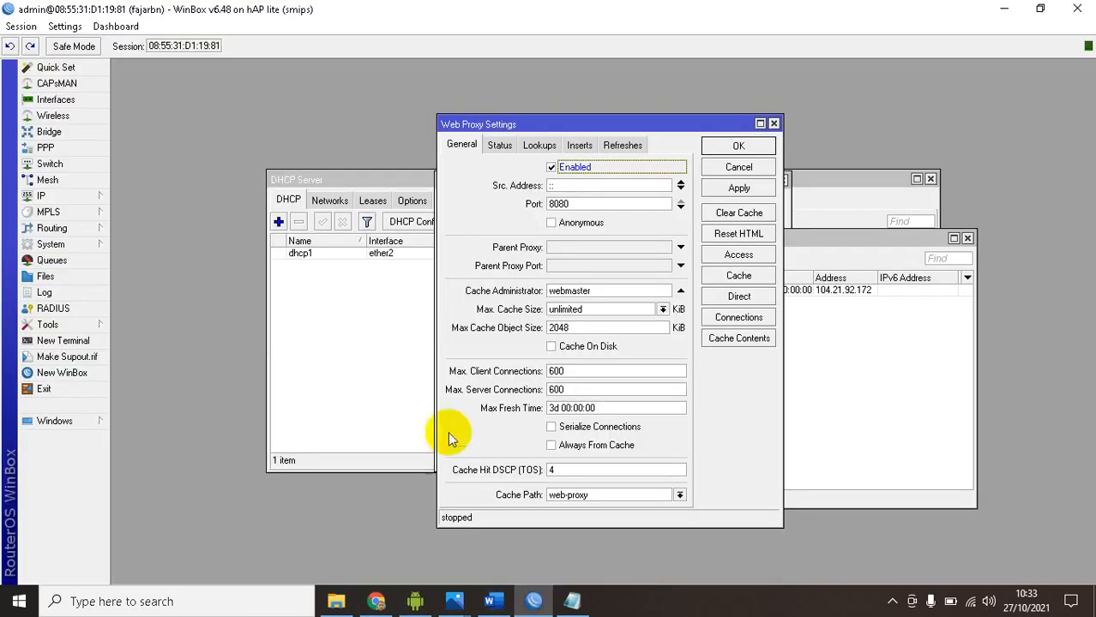
{"action": "left_click", "coordinate": [738, 255]}
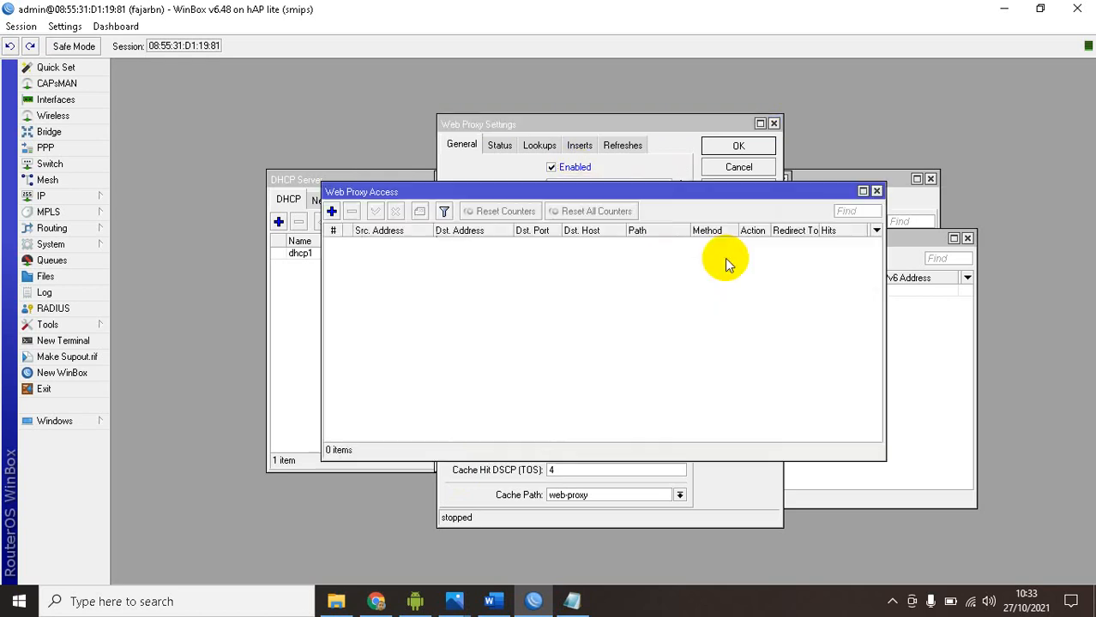
{"action": "left_click", "coordinate": [331, 212]}
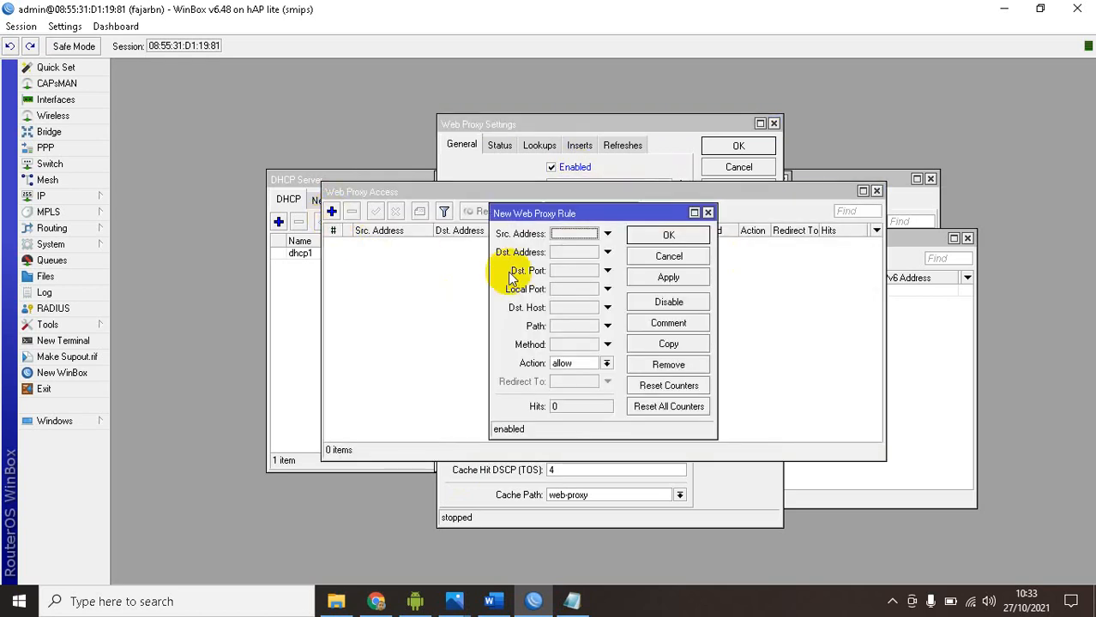
{"action": "left_click", "coordinate": [573, 233]}
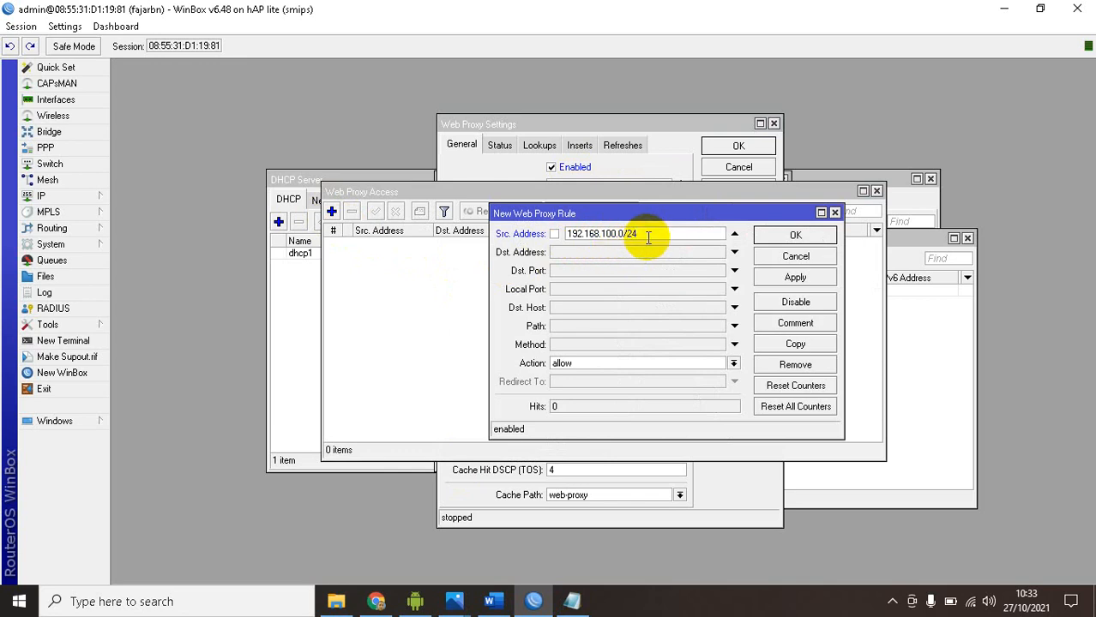
{"action": "left_click", "coordinate": [47, 196]}
{"action": "left_click", "coordinate": [129, 229]}
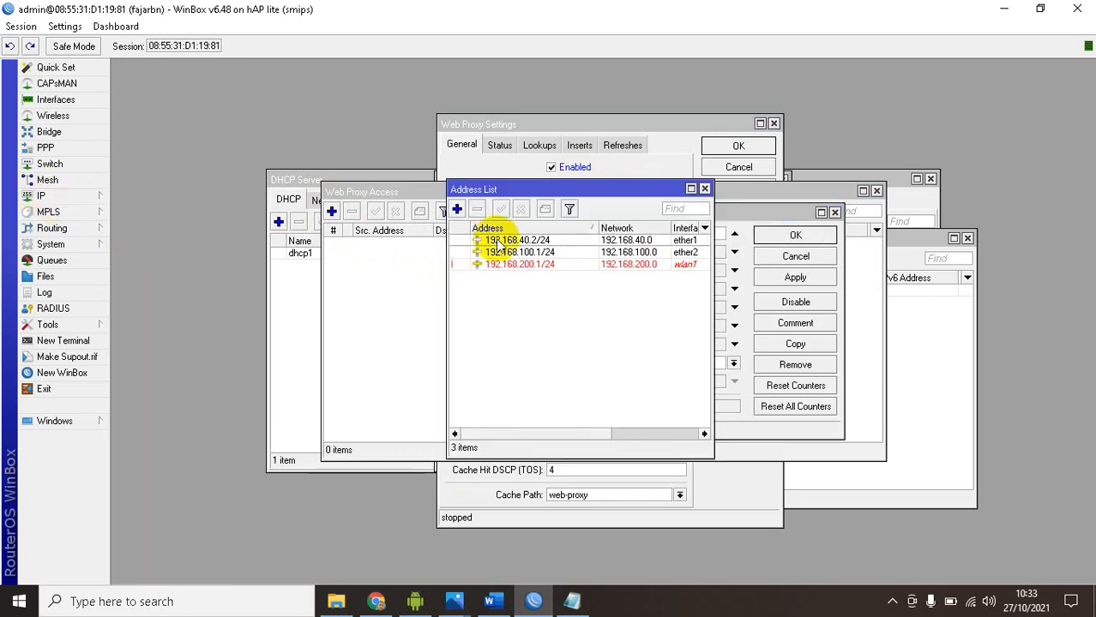
{"action": "left_click", "coordinate": [536, 252]}
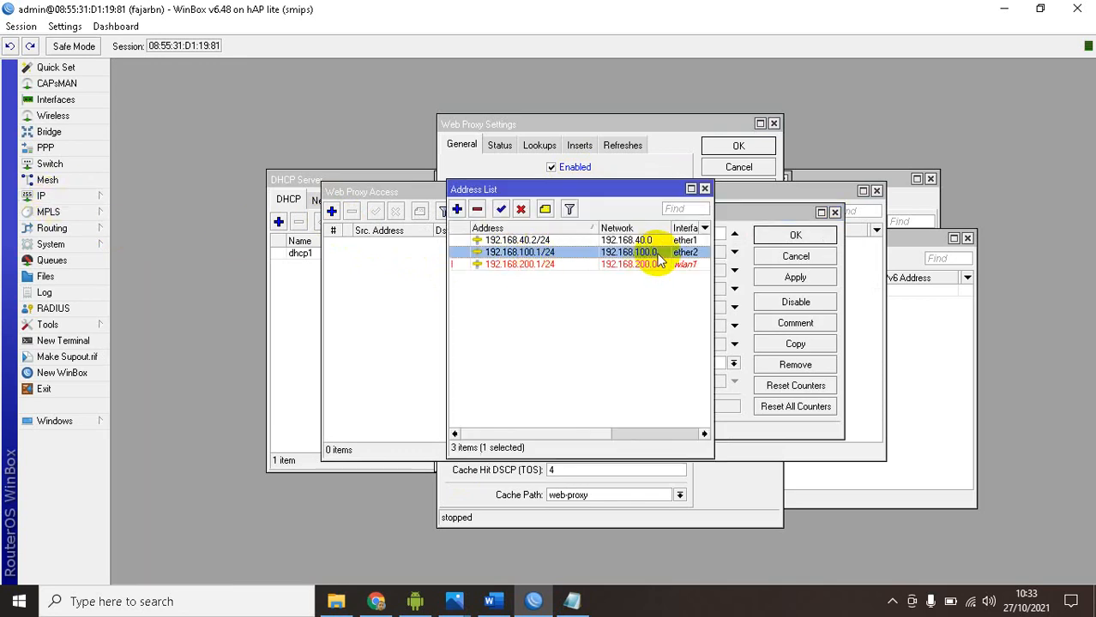
{"action": "left_click", "coordinate": [704, 188]}
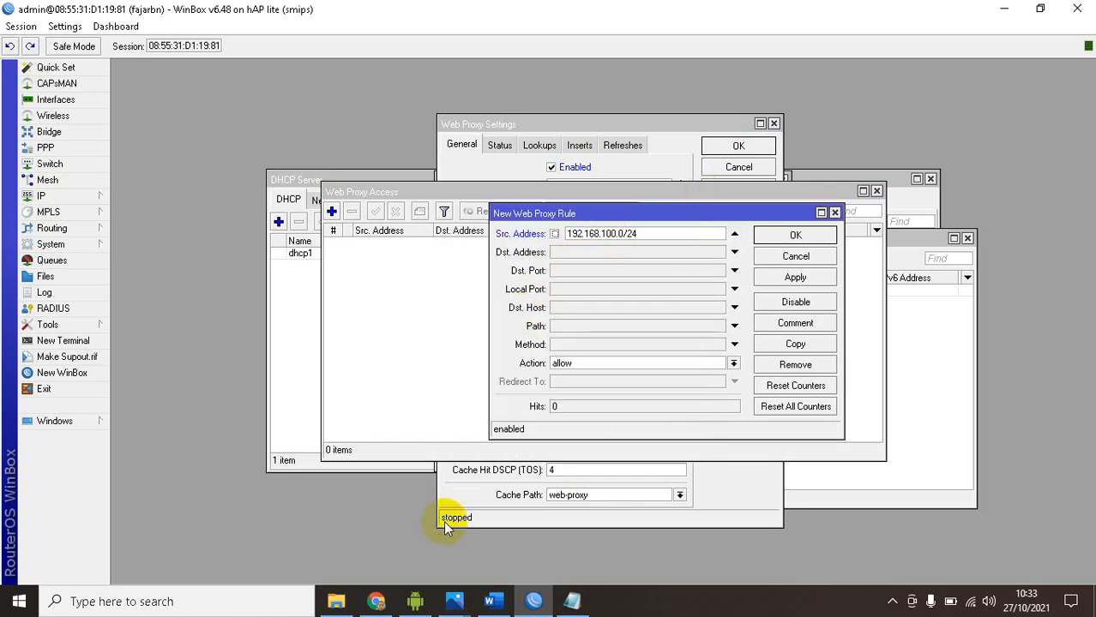
{"action": "left_click", "coordinate": [378, 601]}
{"action": "left_click", "coordinate": [378, 601]}
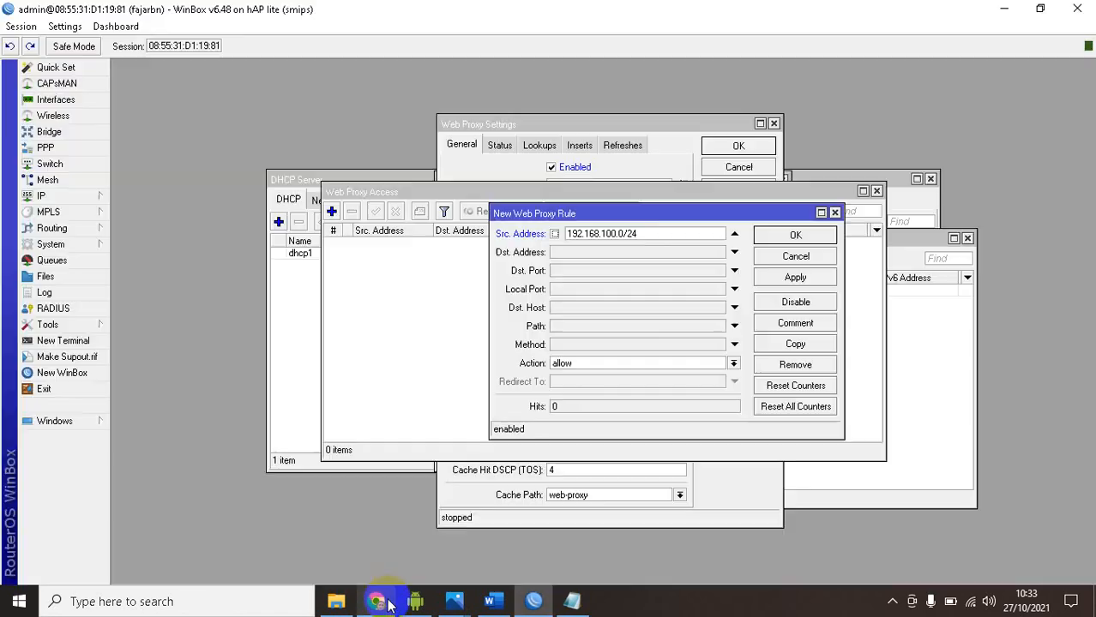
{"action": "left_click", "coordinate": [575, 307]}
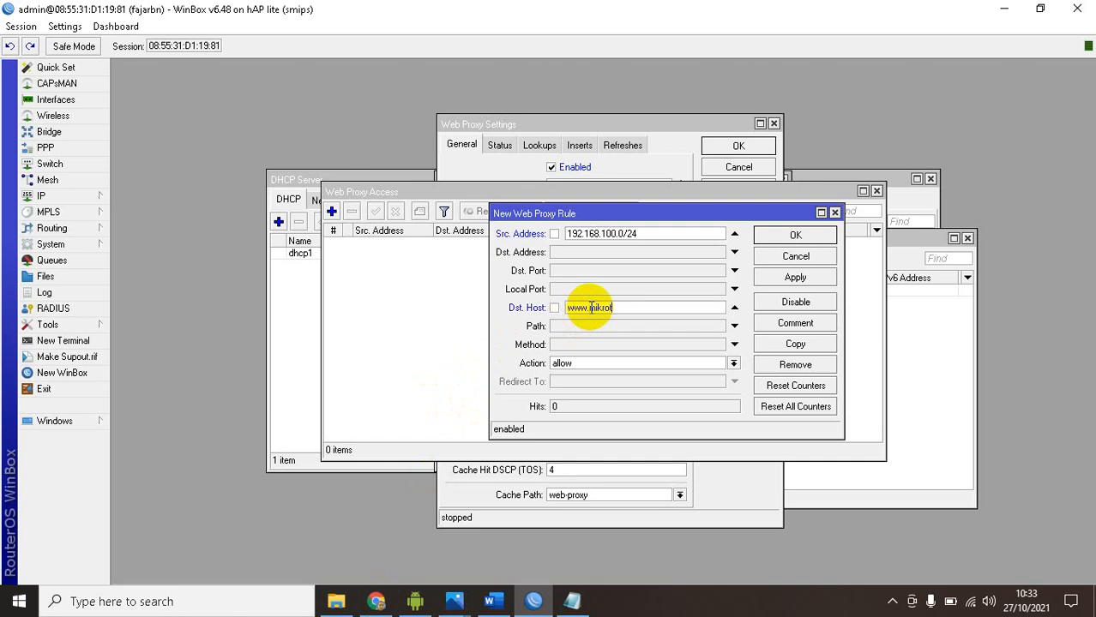
{"action": "key", "text": "alt+Tab"}
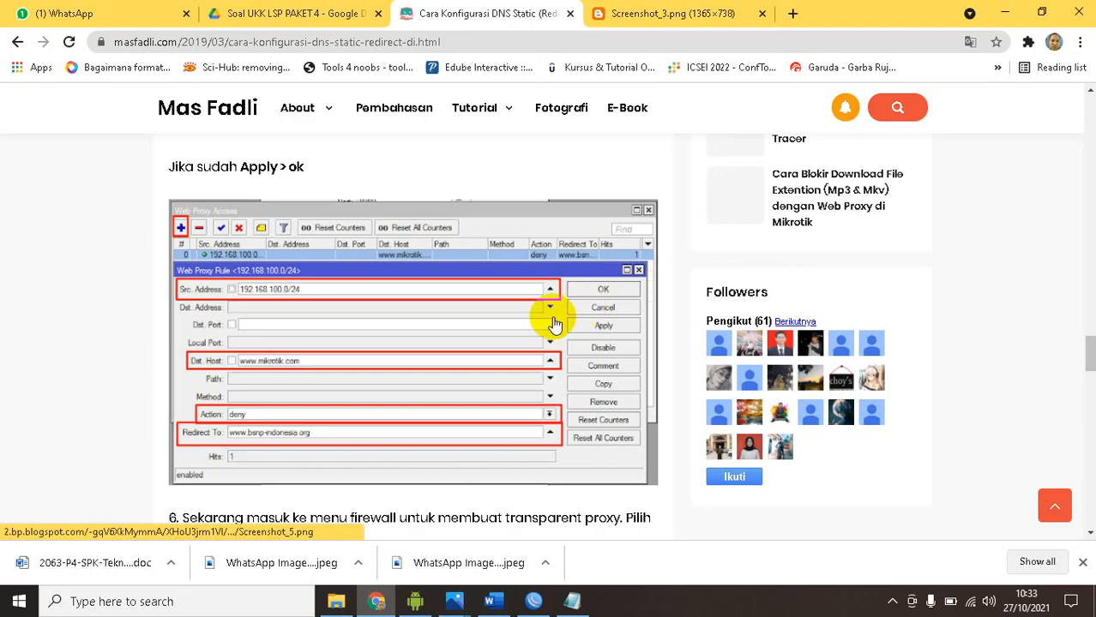
{"action": "key", "text": "alt+Tab"}
Set the proxy rule's action to deny as in the article's example and activate its redirect target for entry
{"action": "left_click", "coordinate": [583, 363]}
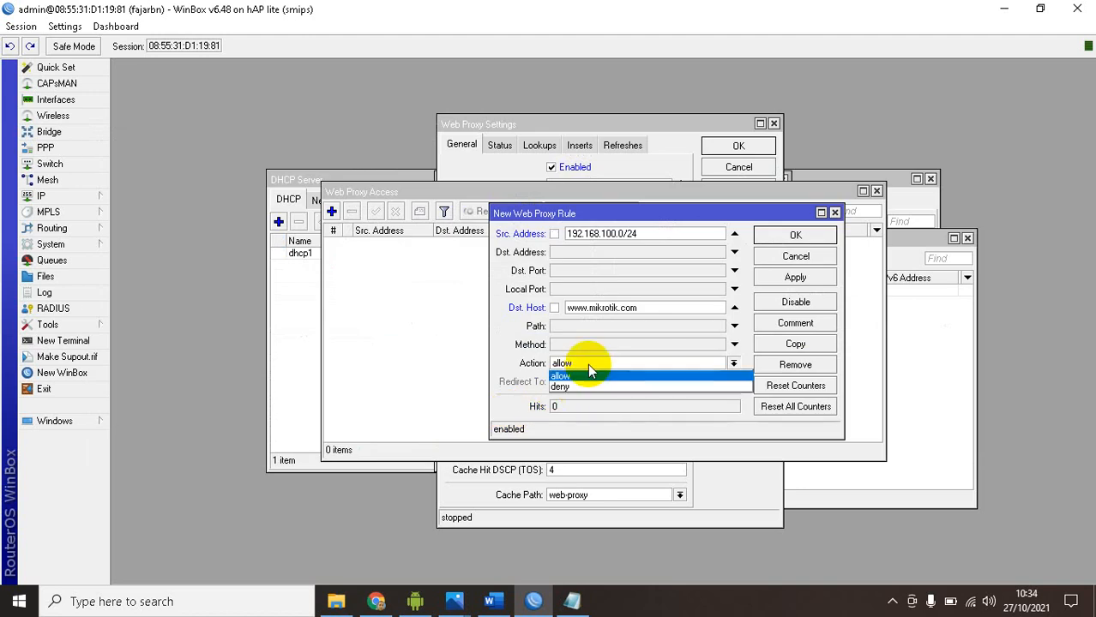
{"action": "left_click", "coordinate": [512, 366]}
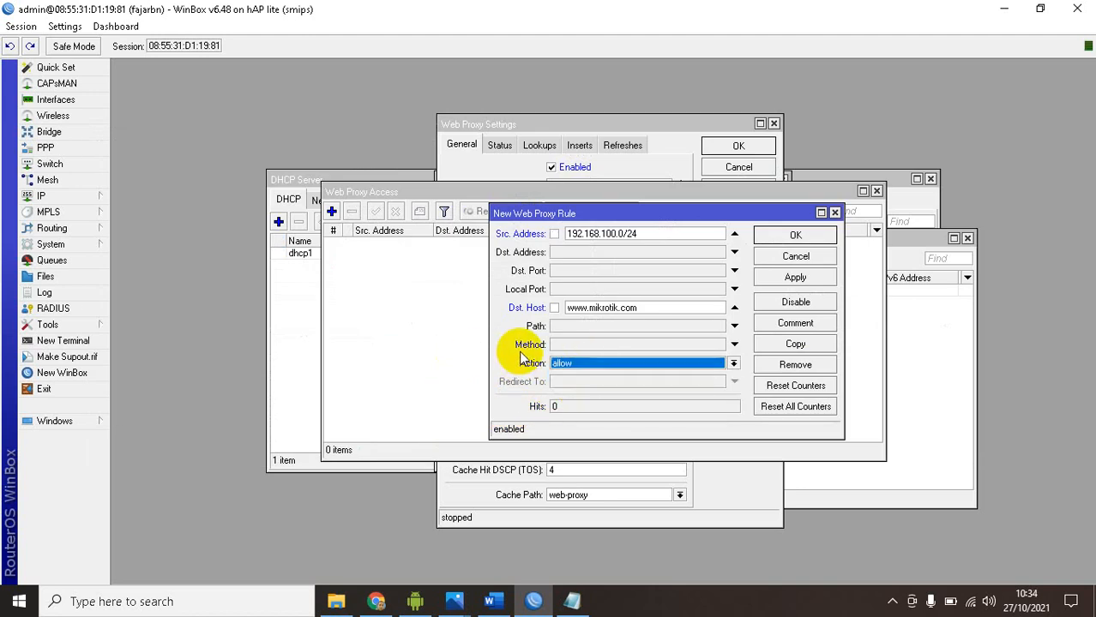
{"action": "key", "text": "alt+Tab"}
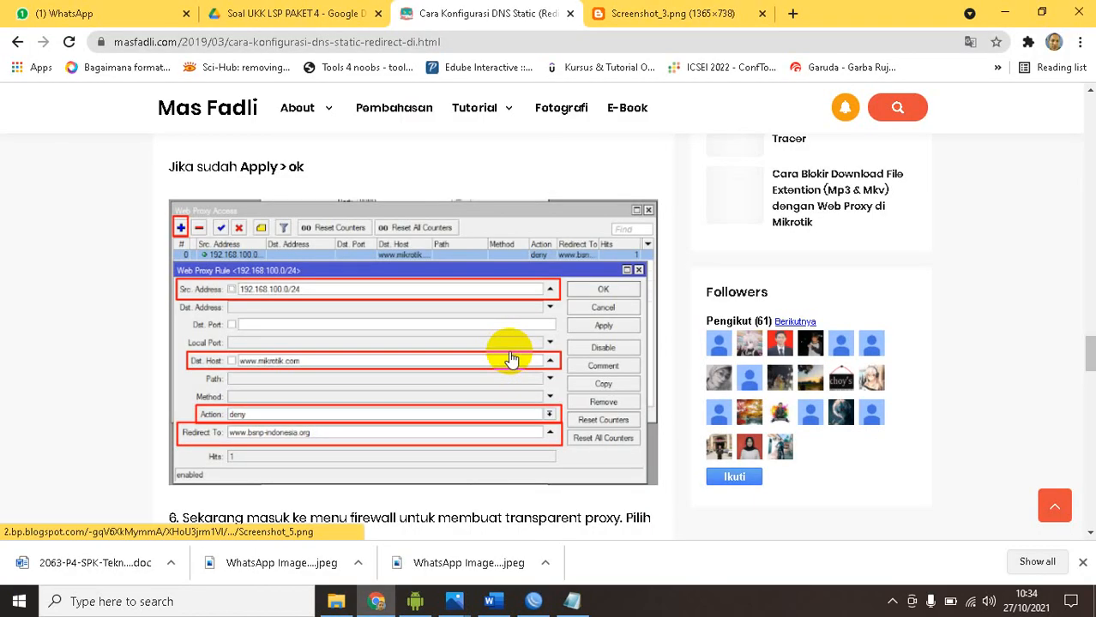
{"action": "key", "text": "alt+Tab"}
{"action": "left_click", "coordinate": [558, 364]}
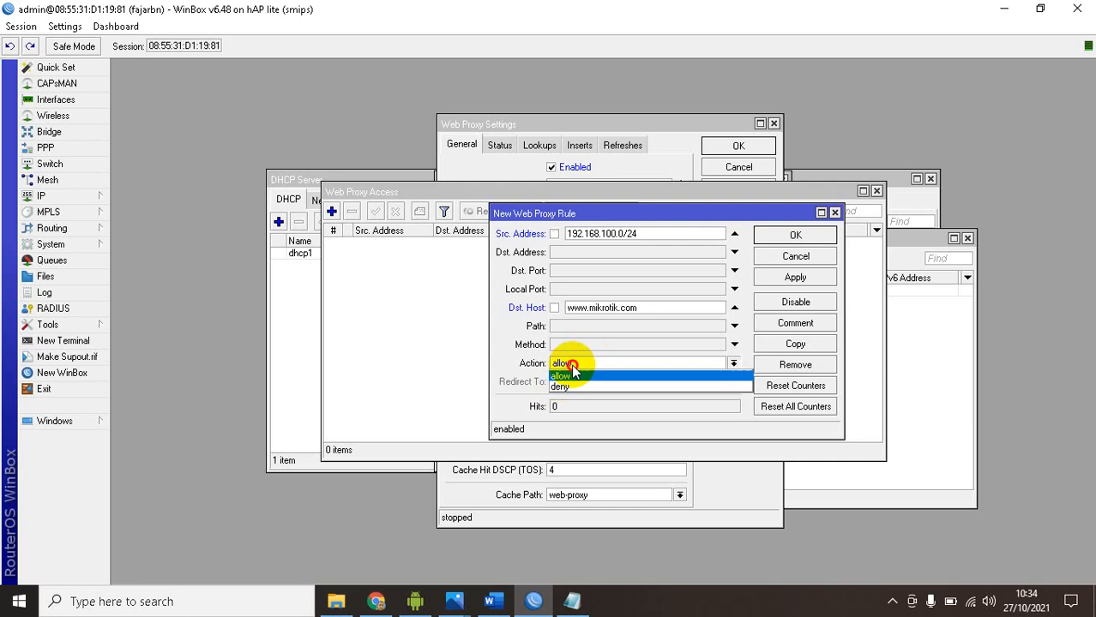
{"action": "left_click", "coordinate": [566, 383]}
{"action": "left_click", "coordinate": [581, 383]}
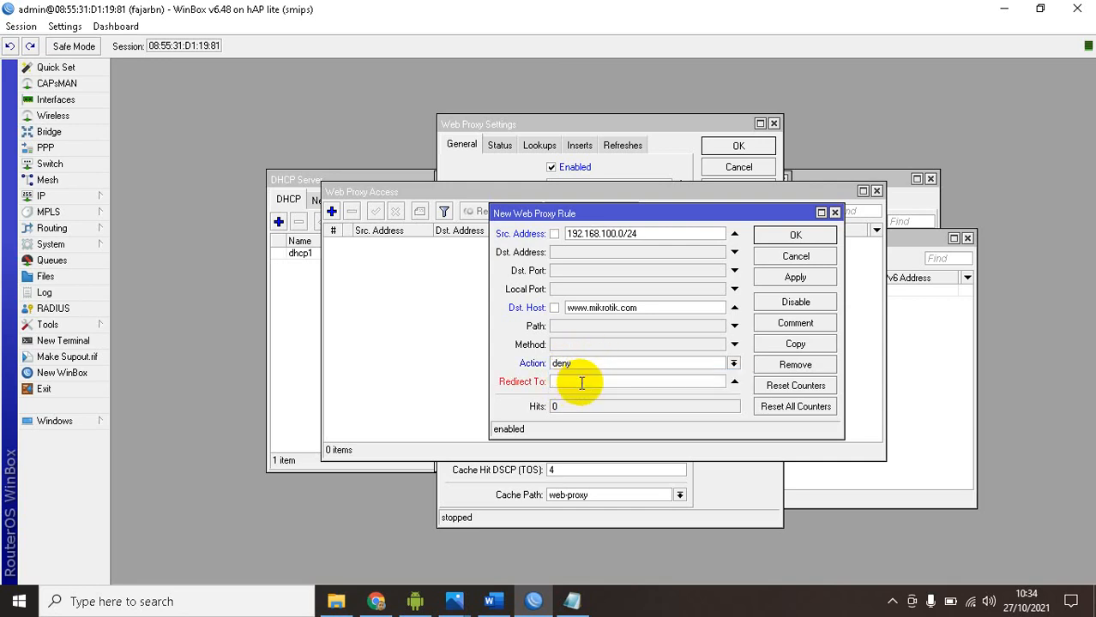
Check the redirect target in the article and Word task, set the rule's redirect to bsnp-indonesia.org in WinBox, and save the rule
{"action": "key", "text": "alt+Tab"}
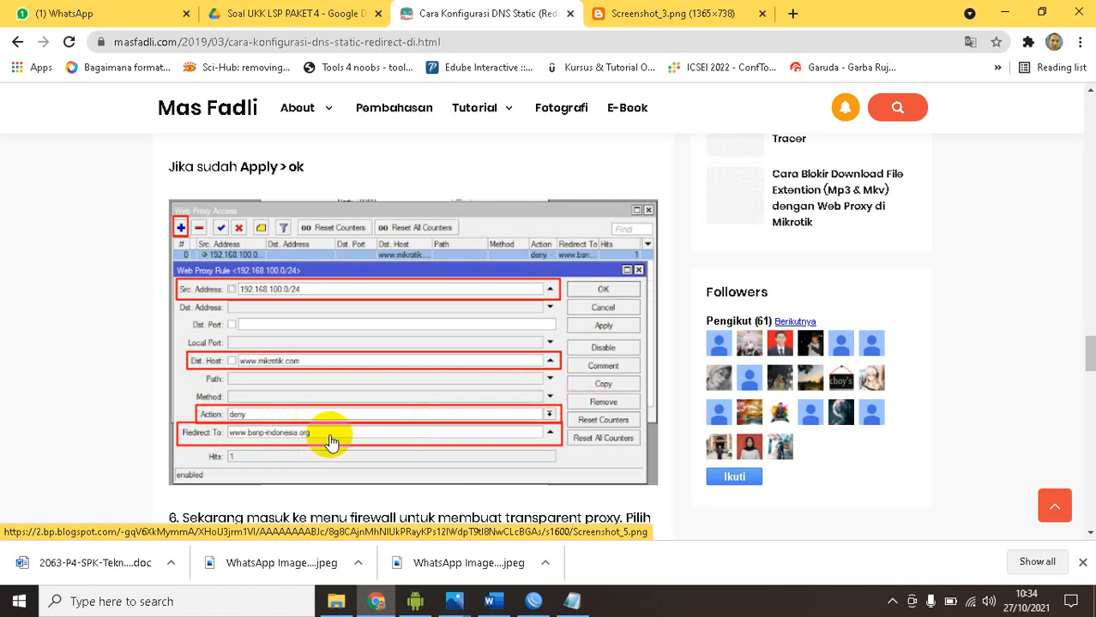
{"action": "key", "text": "alt+Tab"}
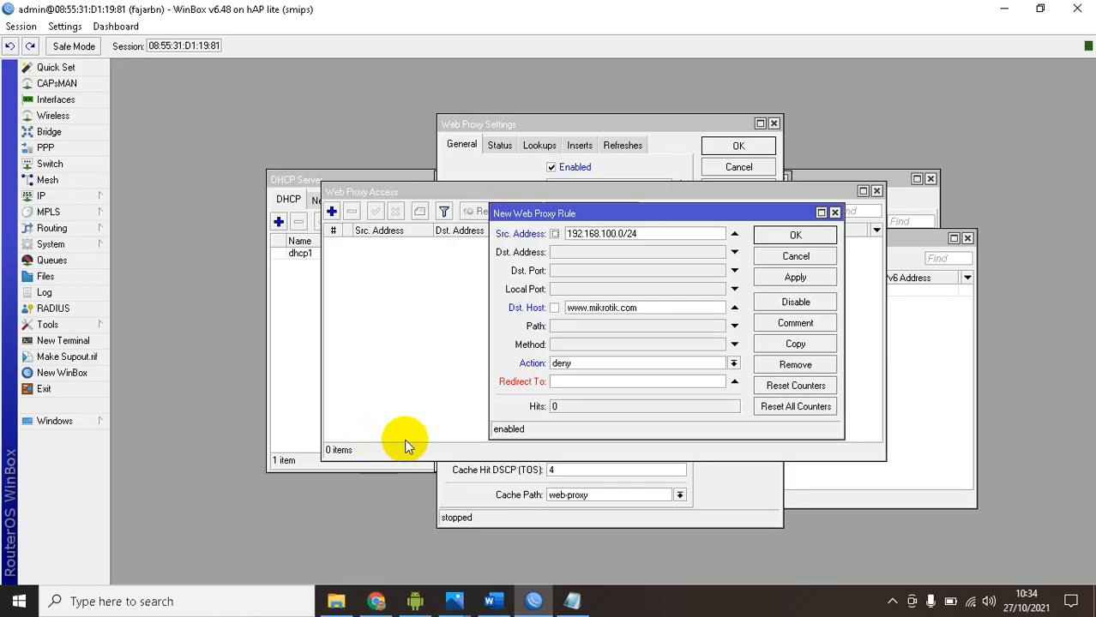
{"action": "left_click", "coordinate": [493, 601]}
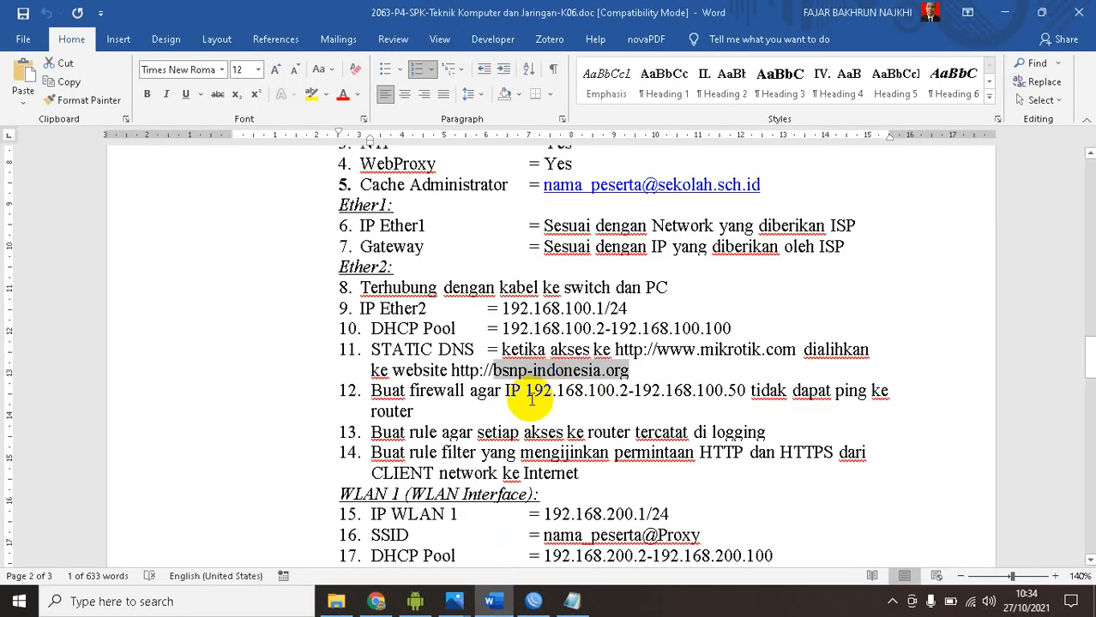
{"action": "key", "text": "alt+Tab"}
{"action": "left_click", "coordinate": [378, 603]}
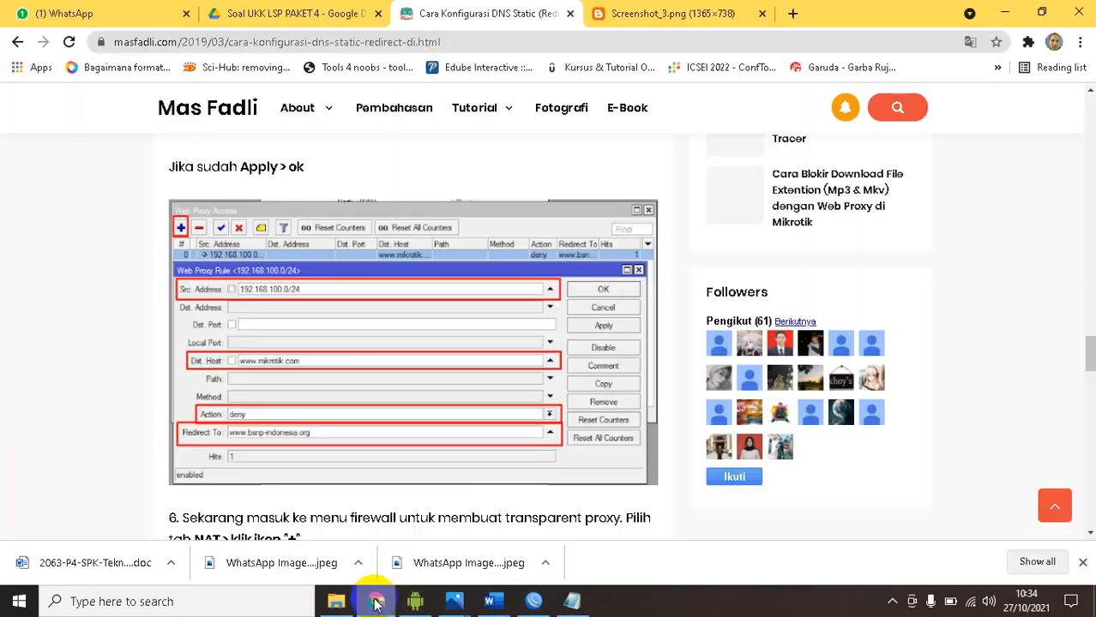
{"action": "left_click", "coordinate": [377, 603]}
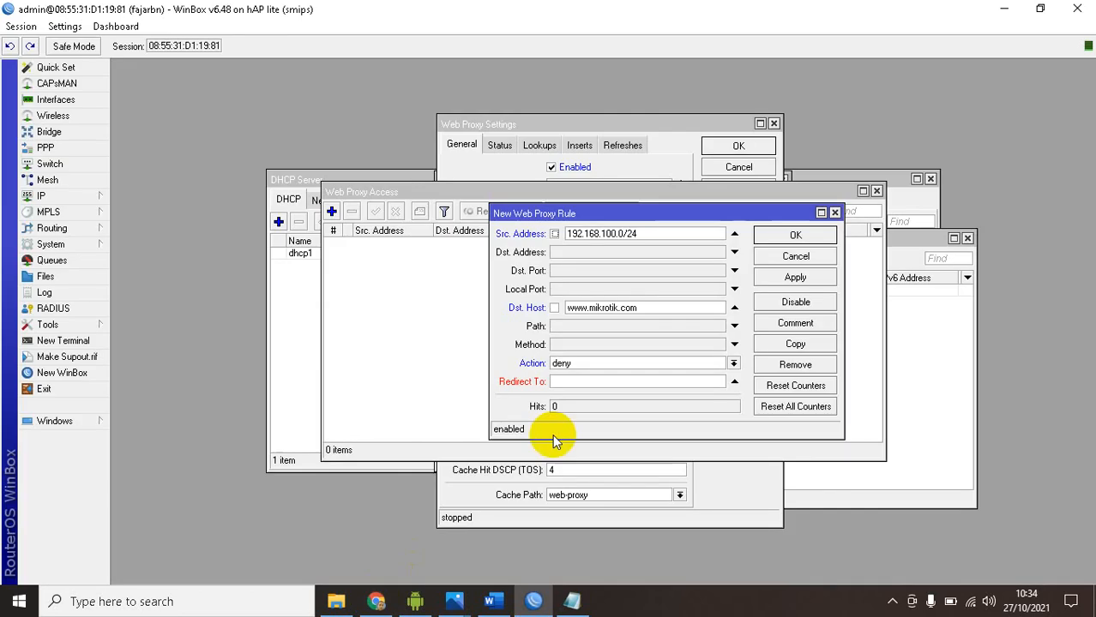
{"action": "left_click", "coordinate": [590, 380]}
{"action": "type", "text": "bsnp-indonesia.org"}
{"action": "left_click", "coordinate": [776, 276]}
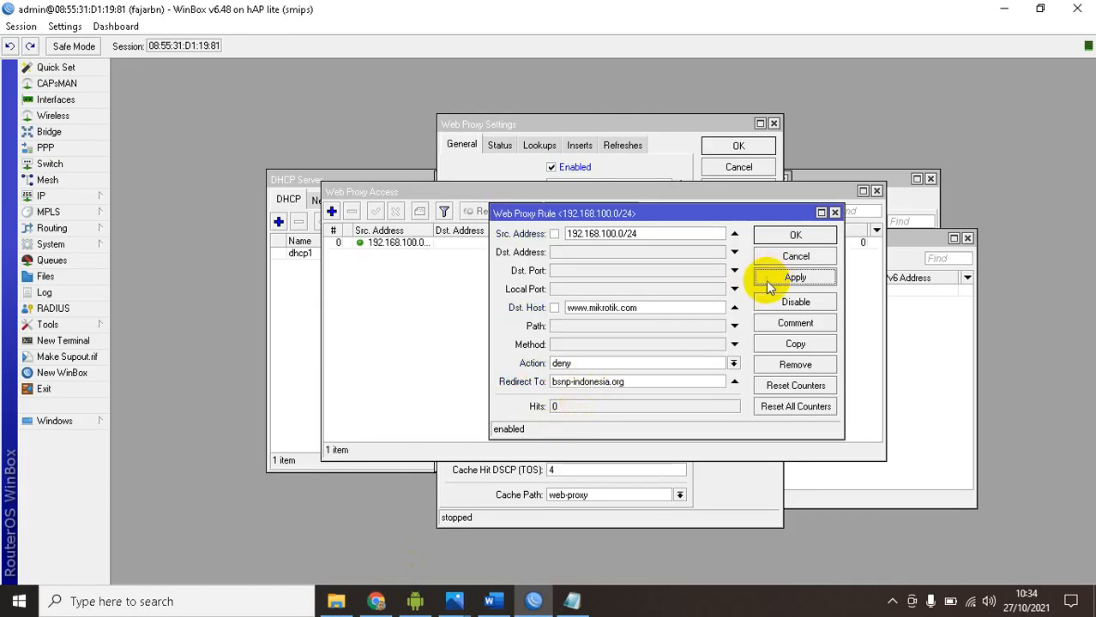
{"action": "left_click", "coordinate": [776, 240]}
{"action": "left_click", "coordinate": [499, 244]}
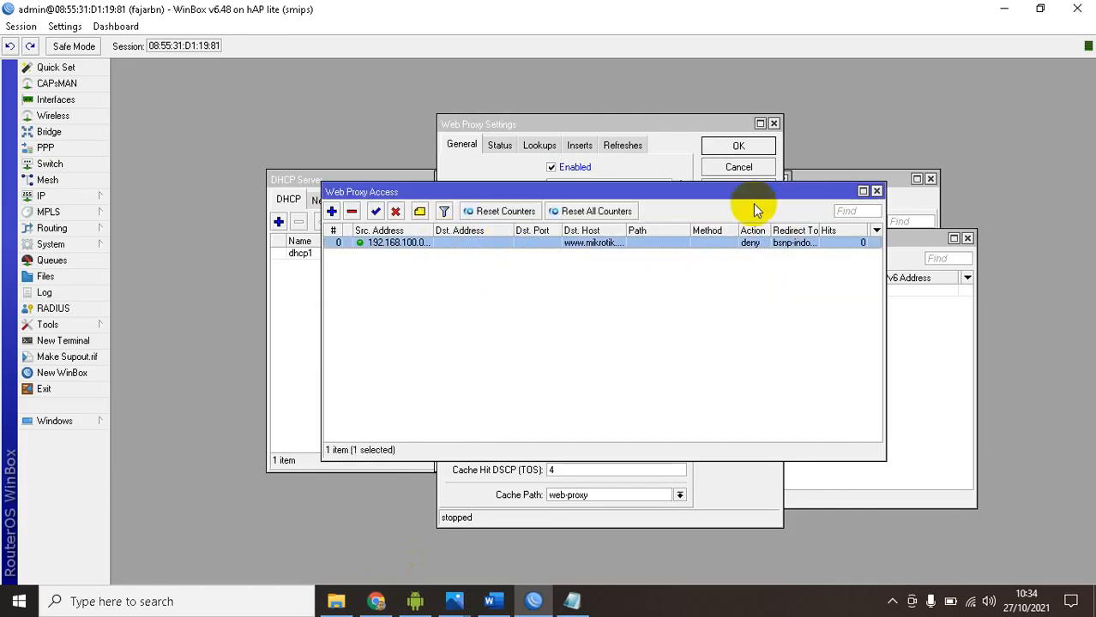
{"action": "left_click_drag", "start_coordinate": [674, 192], "coordinate": [703, 209]}
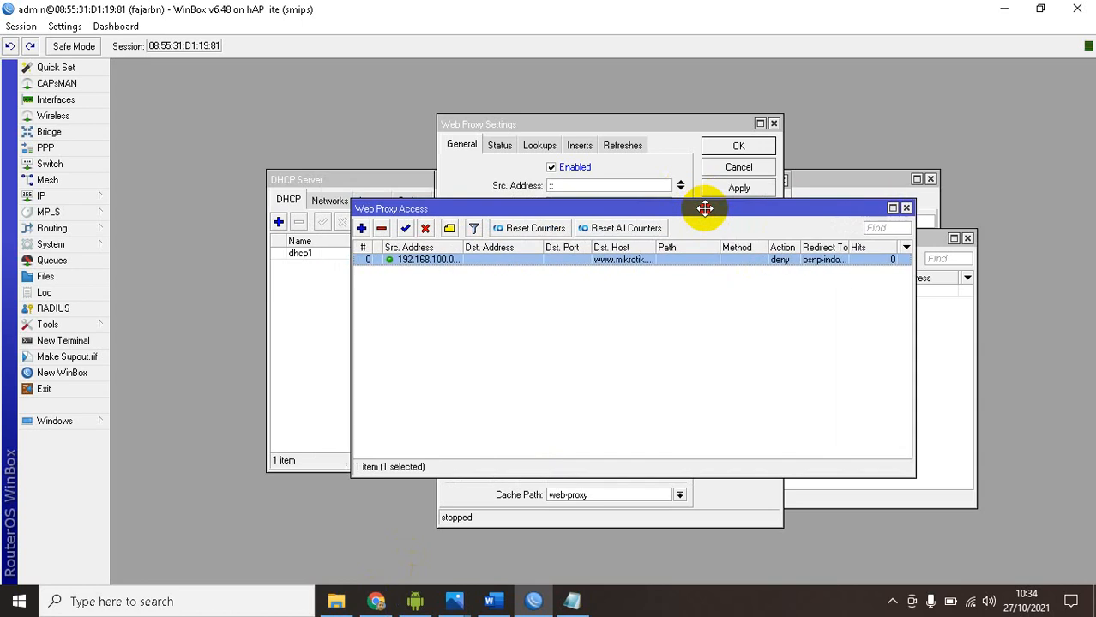
Confirm the web proxy settings and close the proxy access list, static DNS list and DNS settings
{"action": "left_click", "coordinate": [905, 207]}
{"action": "left_click", "coordinate": [741, 149]}
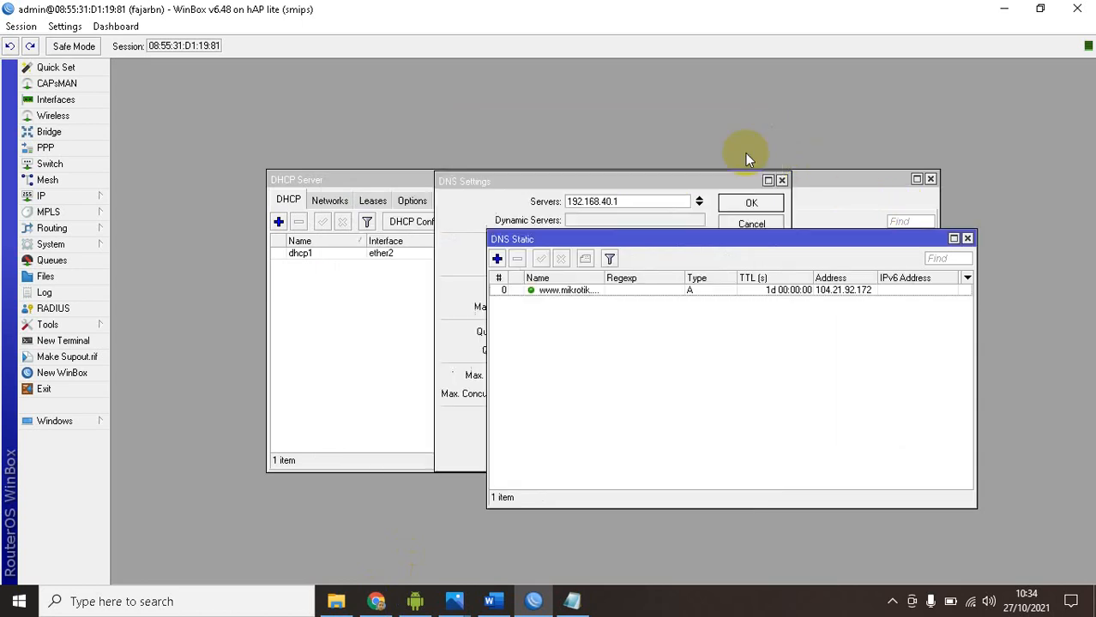
{"action": "left_click", "coordinate": [572, 291]}
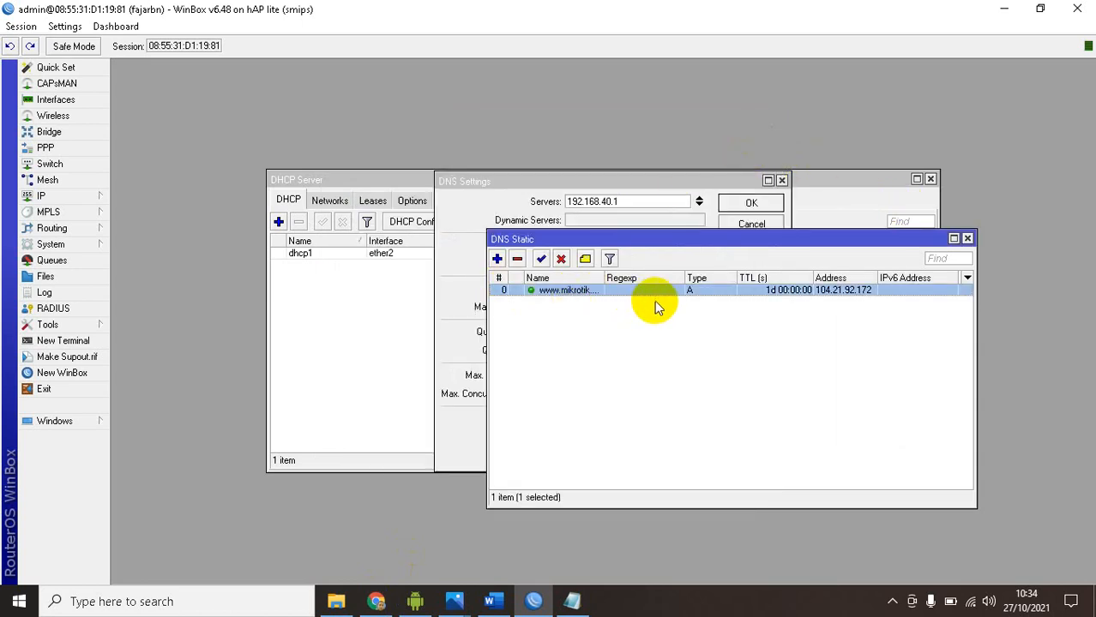
{"action": "left_click", "coordinate": [967, 239]}
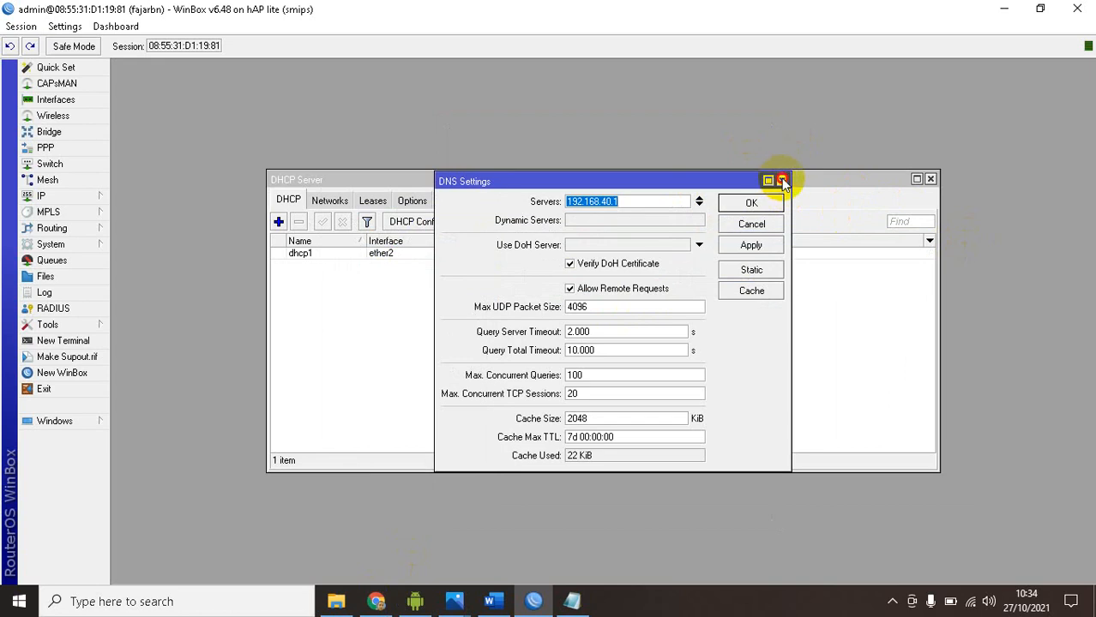
{"action": "left_click", "coordinate": [782, 180]}
{"action": "left_click", "coordinate": [94, 195]}
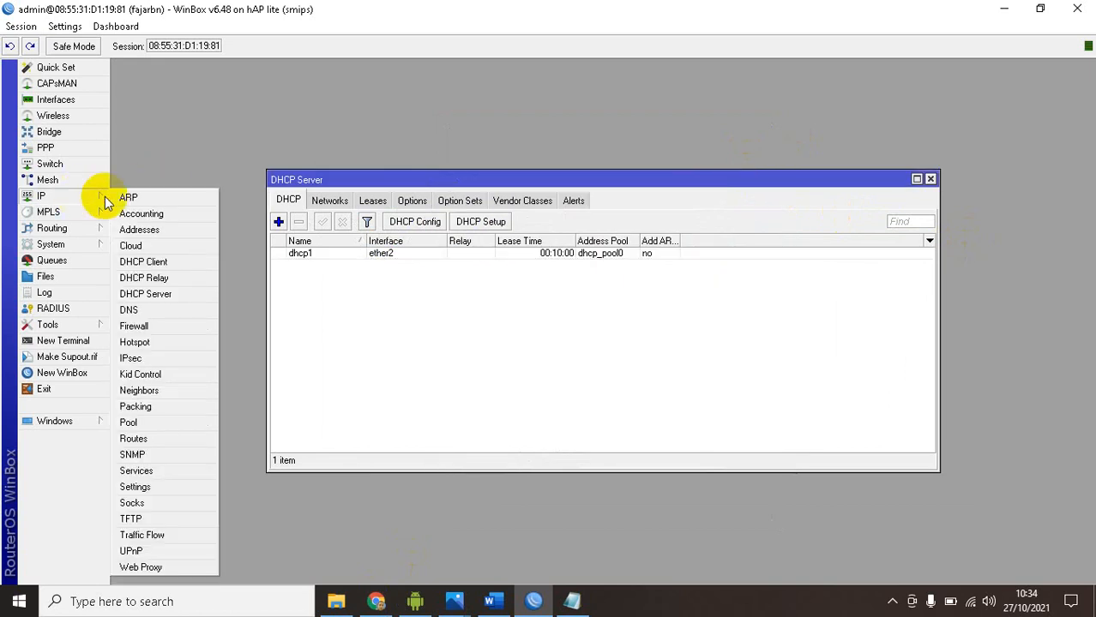
{"action": "left_click", "coordinate": [167, 310]}
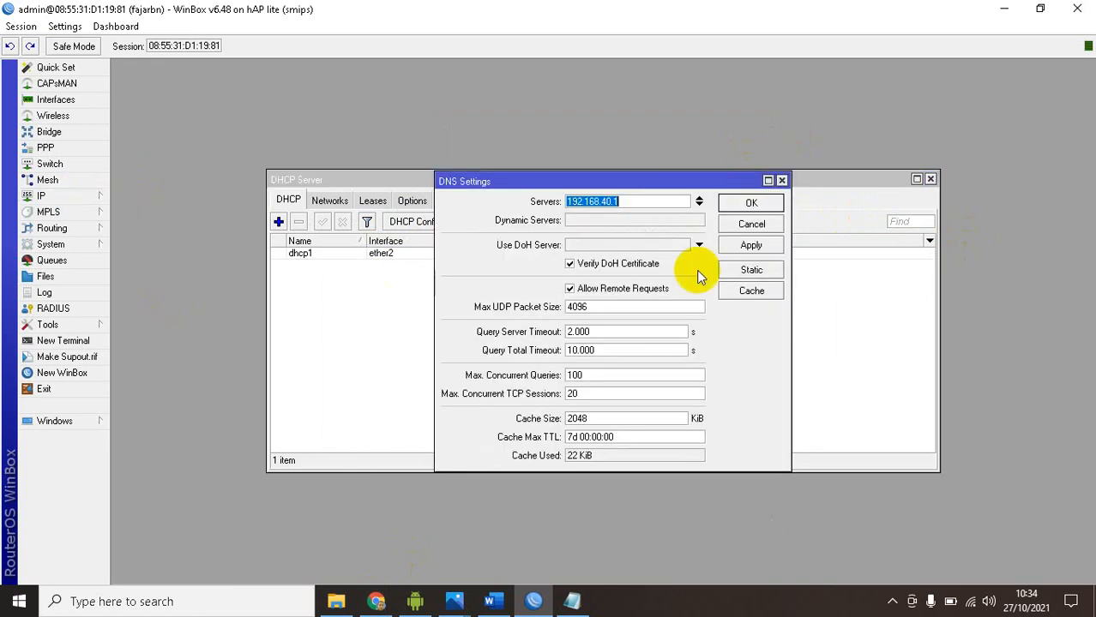
{"action": "left_click", "coordinate": [740, 270]}
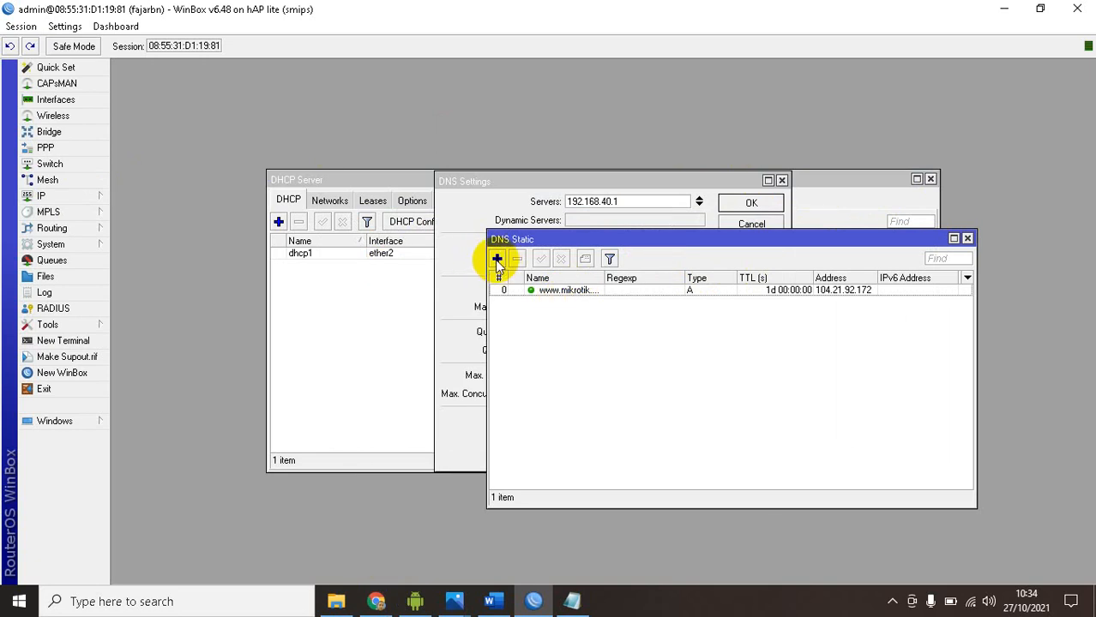
{"action": "double_click", "coordinate": [563, 291]}
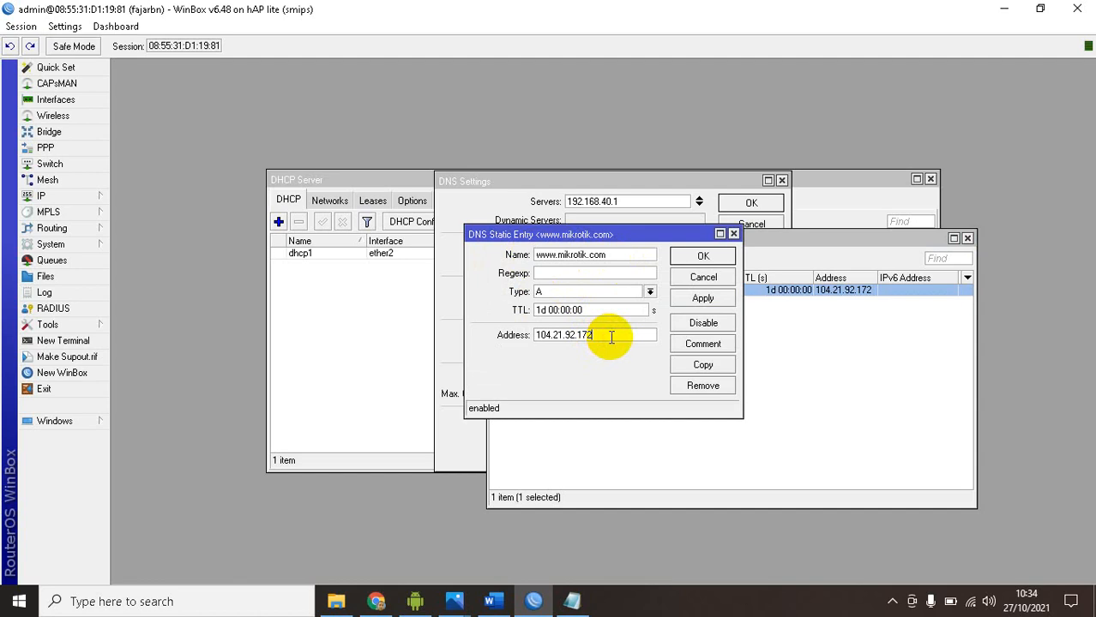
{"action": "left_click", "coordinate": [490, 601]}
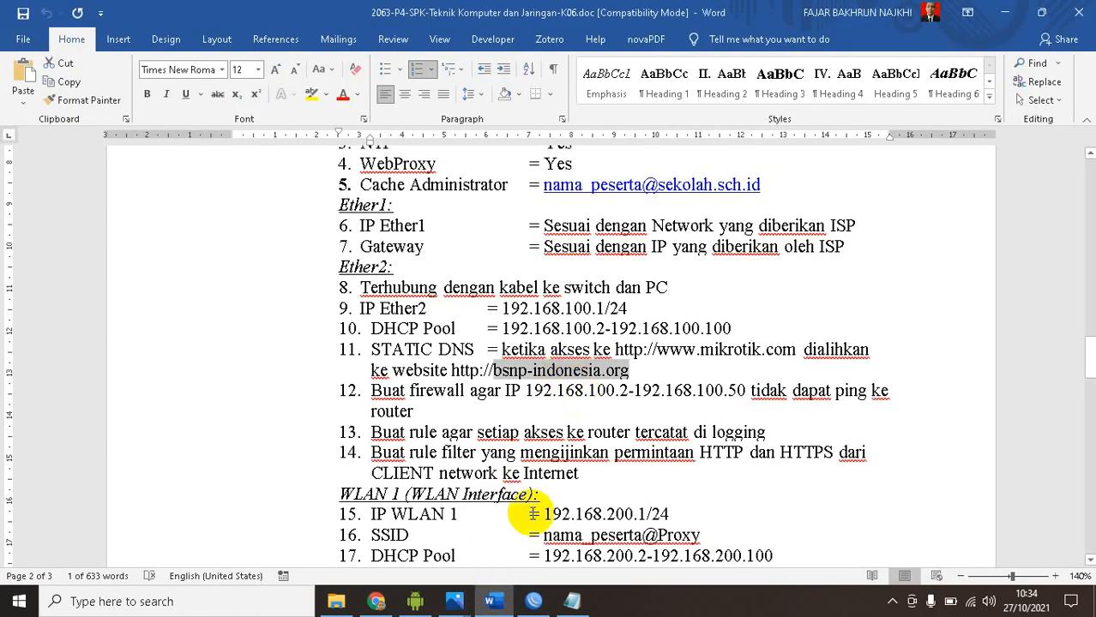
{"action": "left_click", "coordinate": [497, 606]}
{"action": "left_click", "coordinate": [688, 257]}
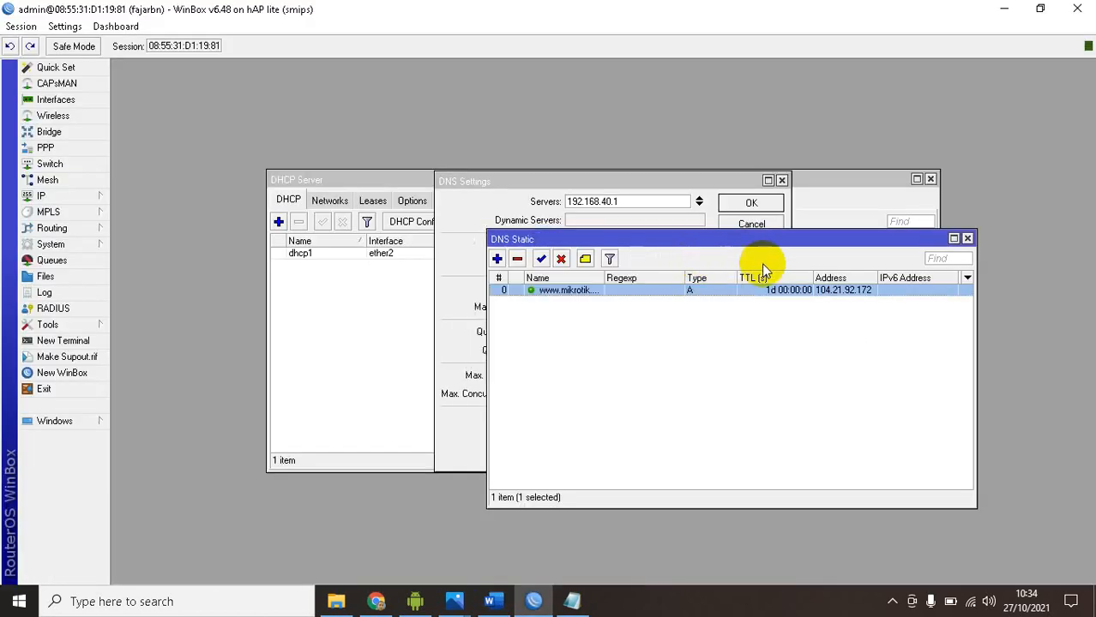
Review the web proxy access rule's source address, destination host, action and redirect target, and close the proxy and static DNS lists
{"action": "left_click", "coordinate": [98, 195]}
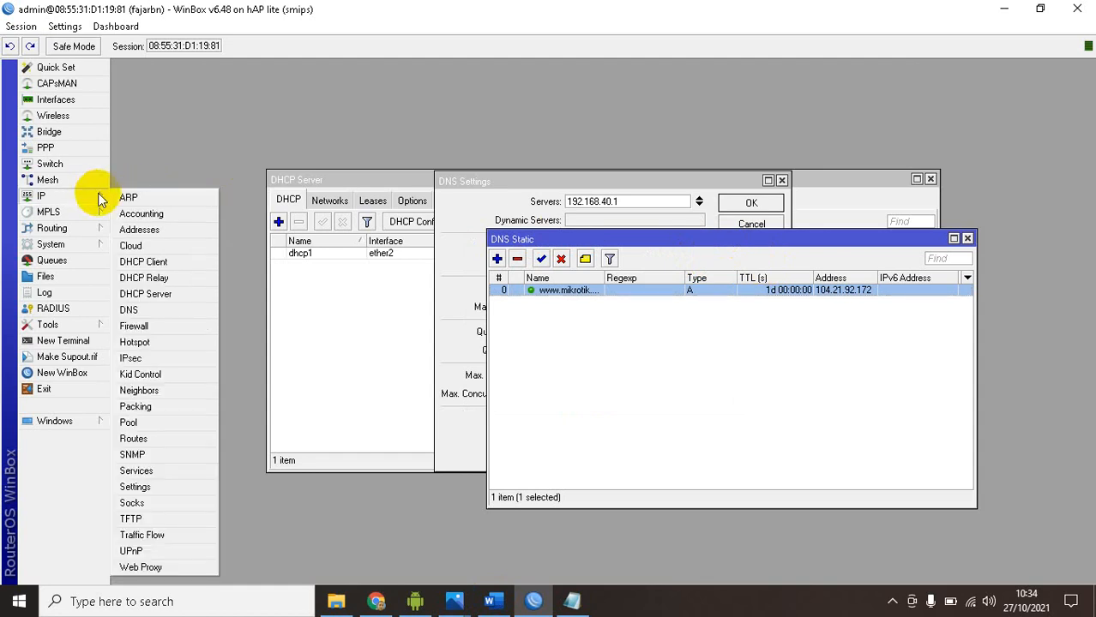
{"action": "left_click", "coordinate": [141, 566]}
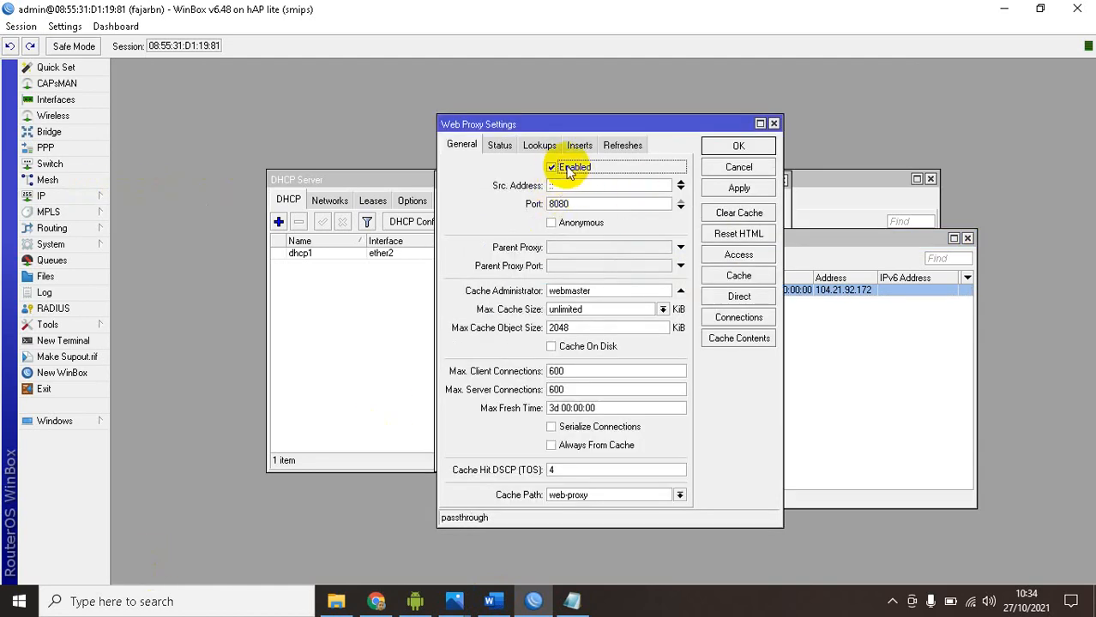
{"action": "left_click", "coordinate": [726, 255]}
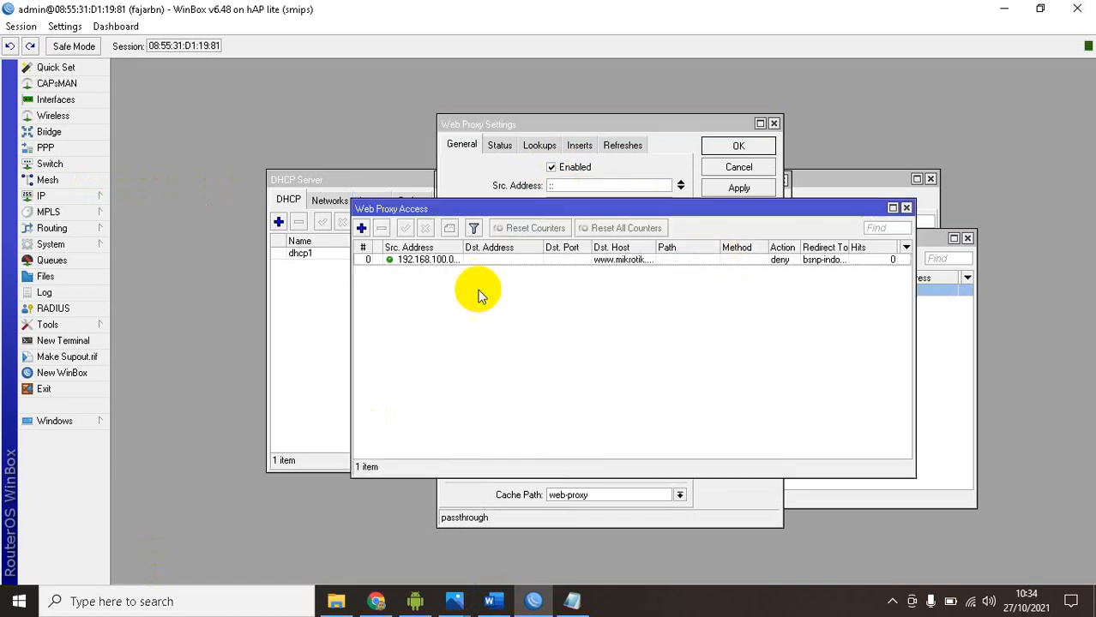
{"action": "double_click", "coordinate": [416, 262]}
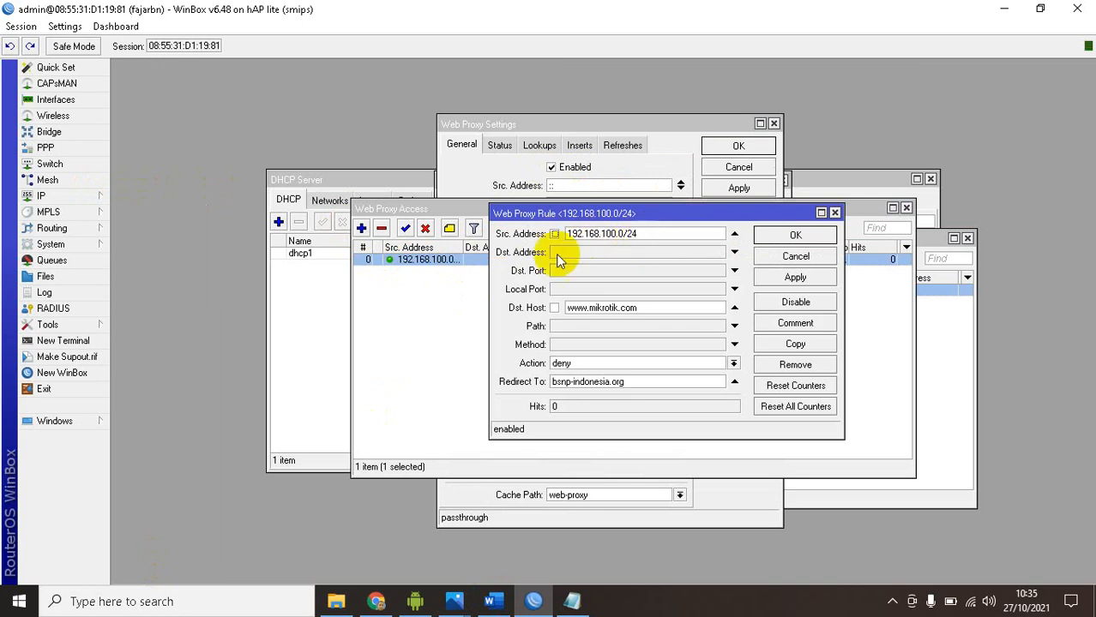
{"action": "left_click_drag", "start_coordinate": [650, 307], "coordinate": [562, 306]}
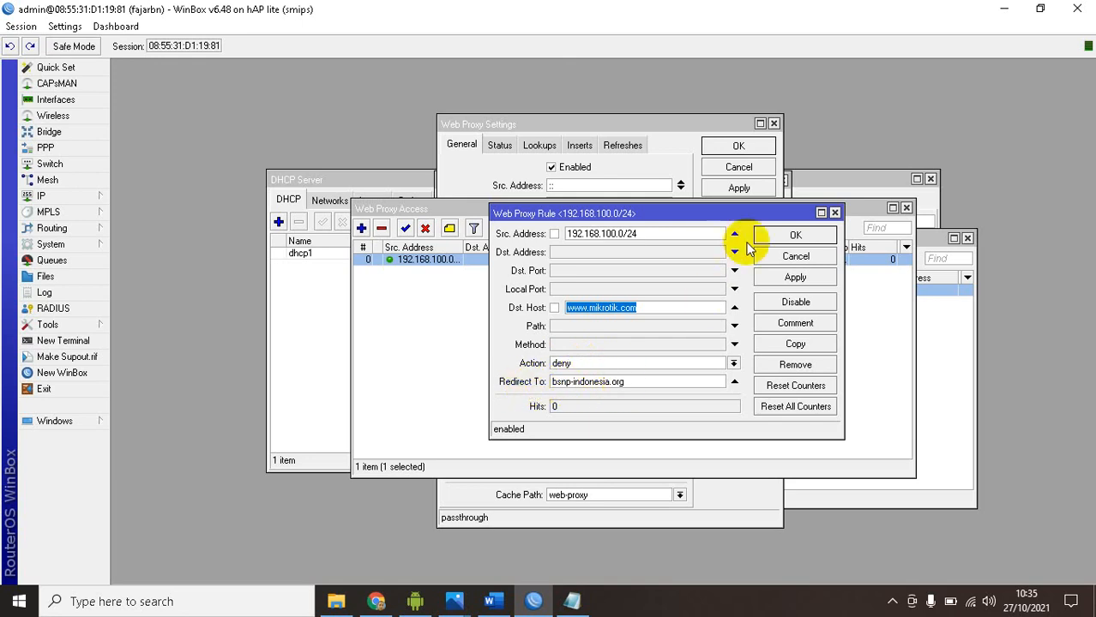
{"action": "left_click", "coordinate": [792, 236]}
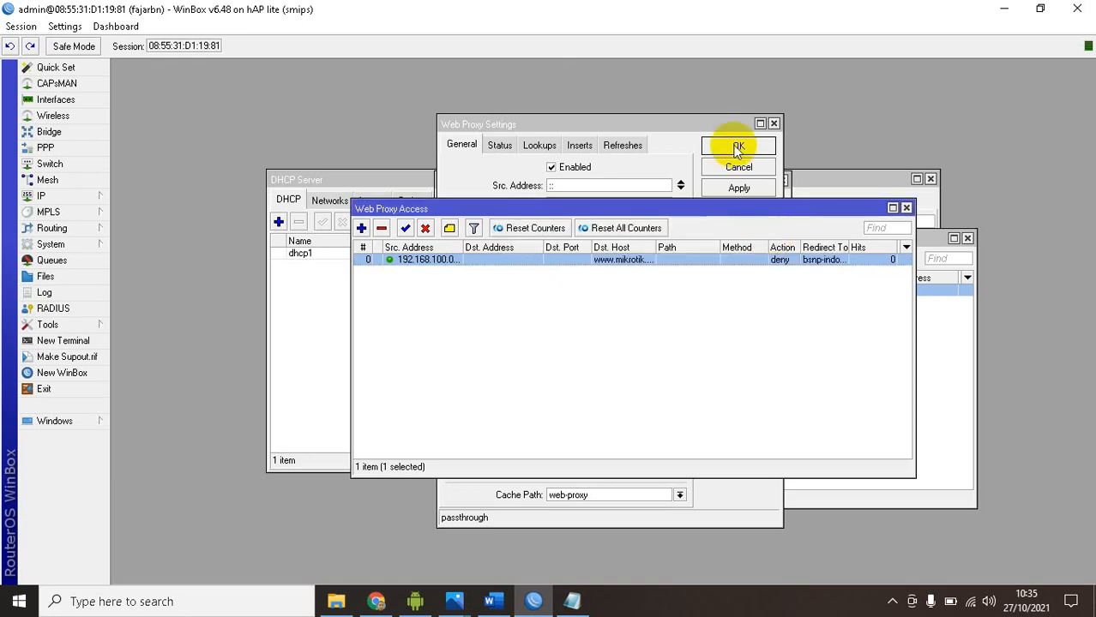
{"action": "left_click", "coordinate": [738, 147]}
{"action": "left_click", "coordinate": [909, 210]}
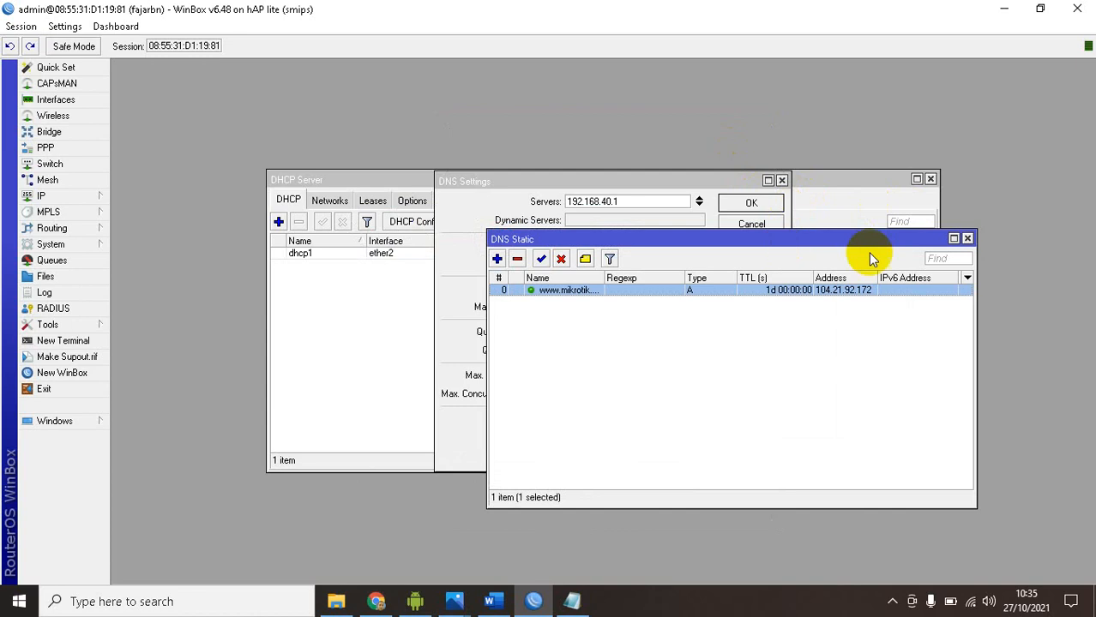
{"action": "left_click", "coordinate": [967, 237]}
Read the article's transparent proxy instructions in Chrome and start a firewall NAT rule in WinBox with chain dstnat
{"action": "left_click", "coordinate": [359, 605]}
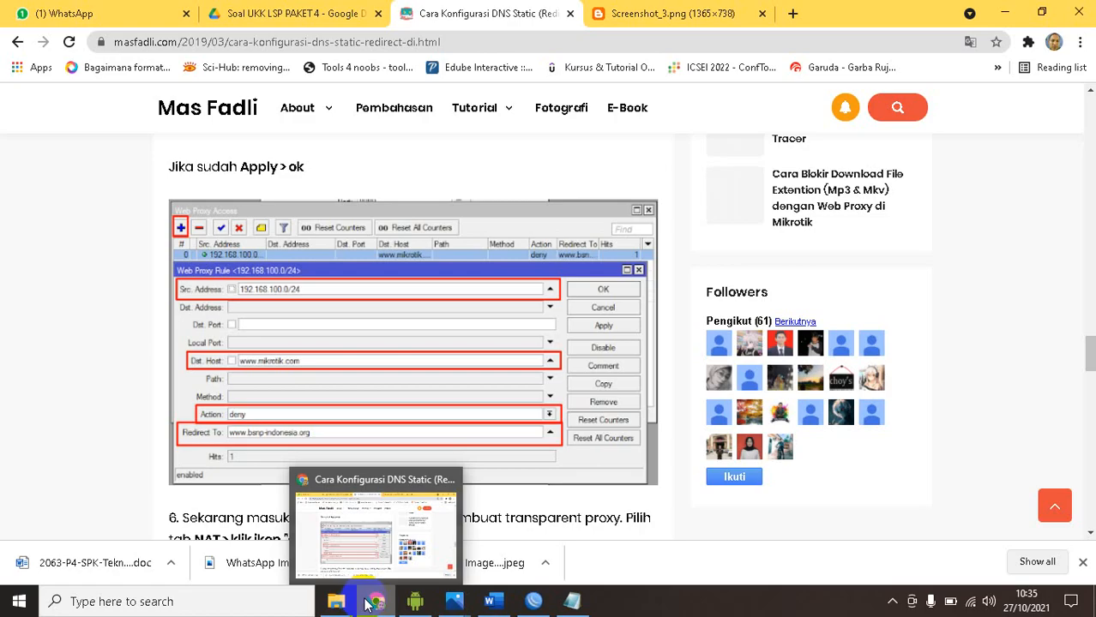
{"action": "scroll", "coordinate": [89, 345], "scroll_direction": "down", "scroll_amount": 3}
{"action": "scroll", "coordinate": [89, 345], "scroll_direction": "down", "scroll_amount": 2}
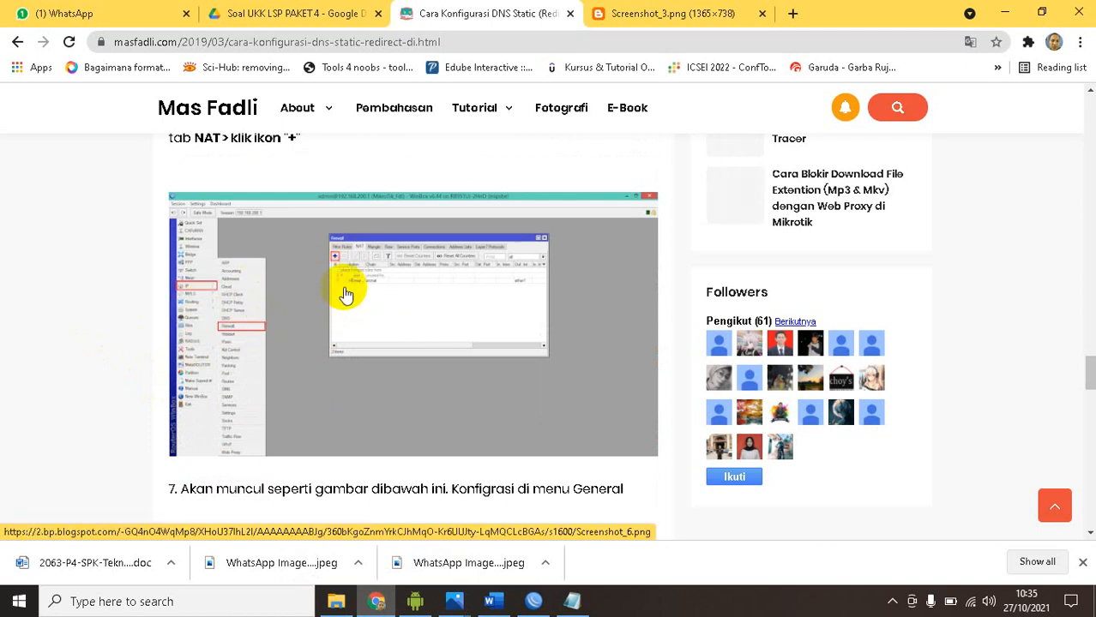
{"action": "left_click", "coordinate": [533, 601]}
{"action": "left_click", "coordinate": [90, 203]}
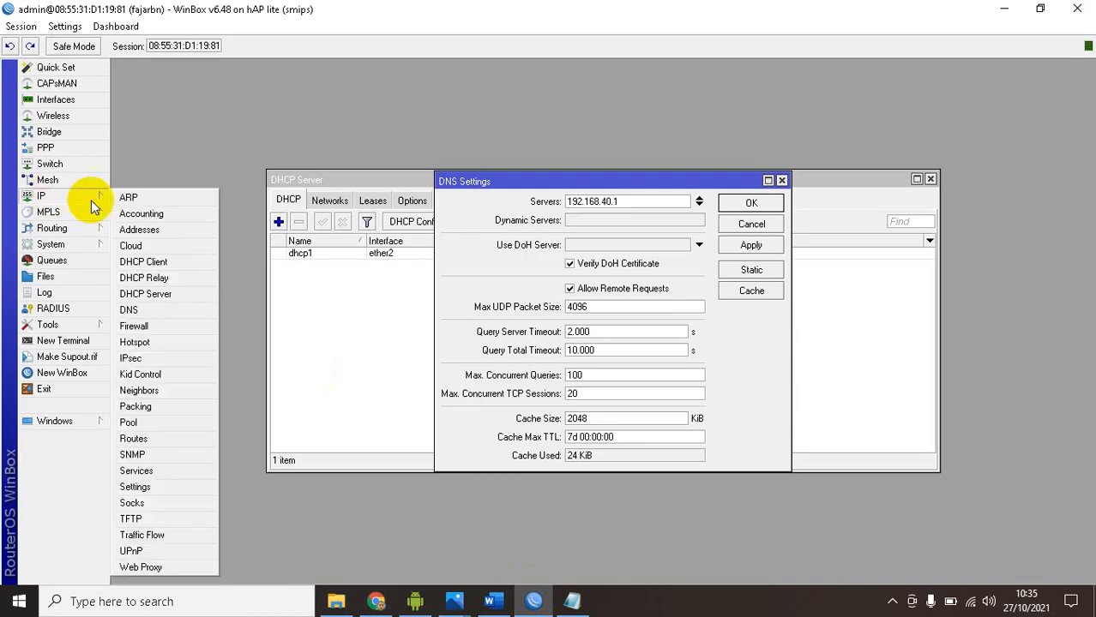
{"action": "left_click", "coordinate": [158, 326]}
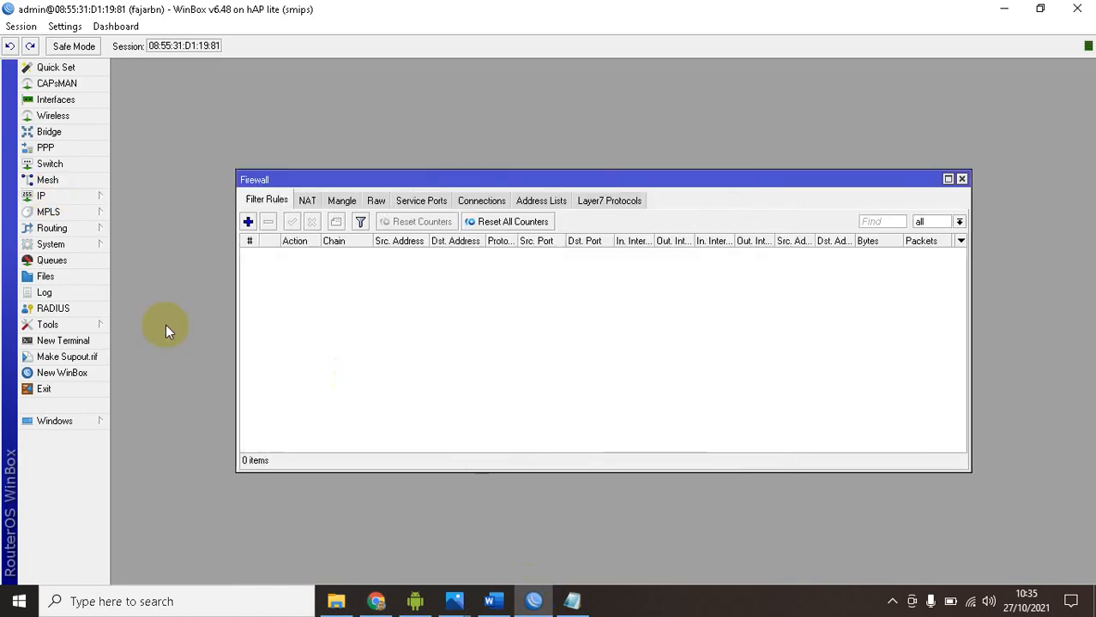
{"action": "left_click", "coordinate": [308, 199]}
{"action": "left_click", "coordinate": [247, 222]}
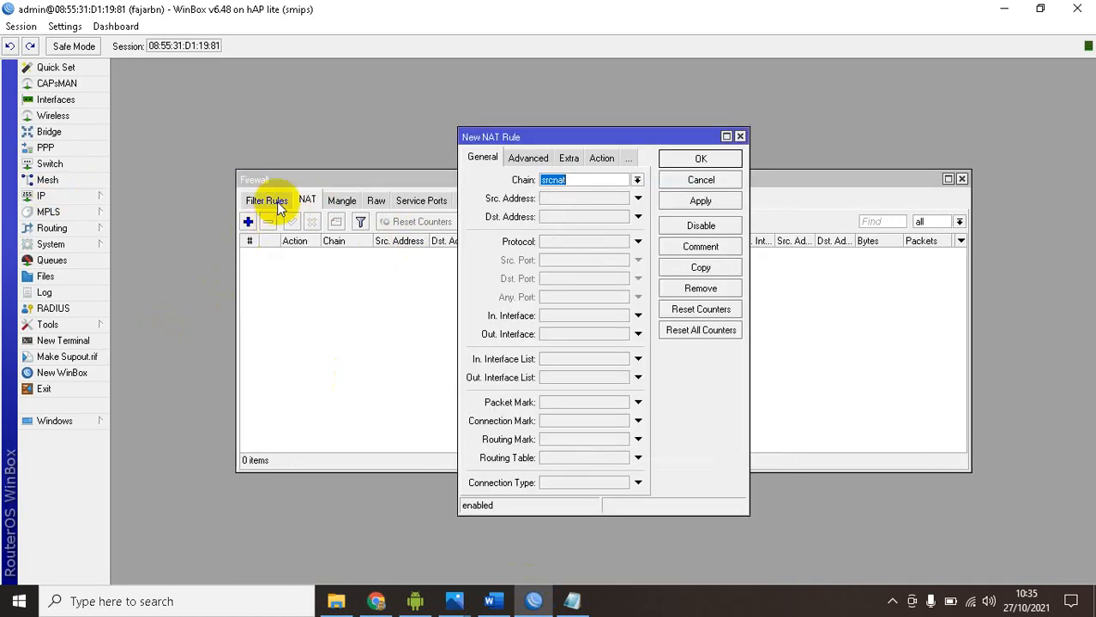
{"action": "left_click", "coordinate": [637, 181]}
{"action": "left_click", "coordinate": [600, 190]}
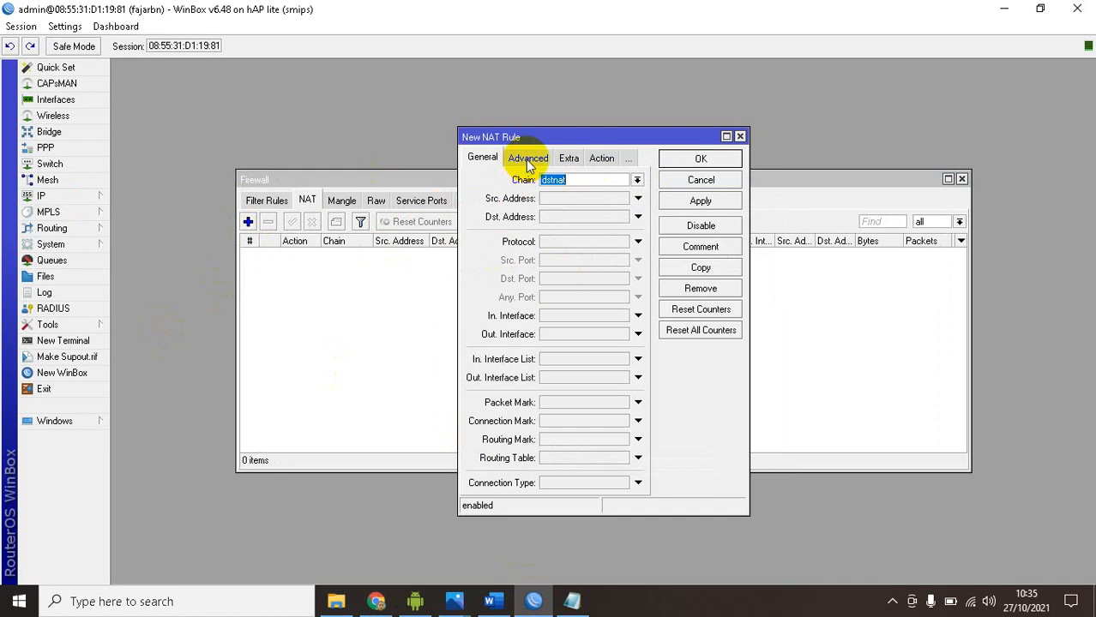
Check the article's NAT values in Chrome and set the WinBox rule's protocol to 6 (tcp) and destination port to 80
{"action": "left_click", "coordinate": [375, 601]}
{"action": "scroll", "coordinate": [289, 424], "scroll_direction": "down", "scroll_amount": 3}
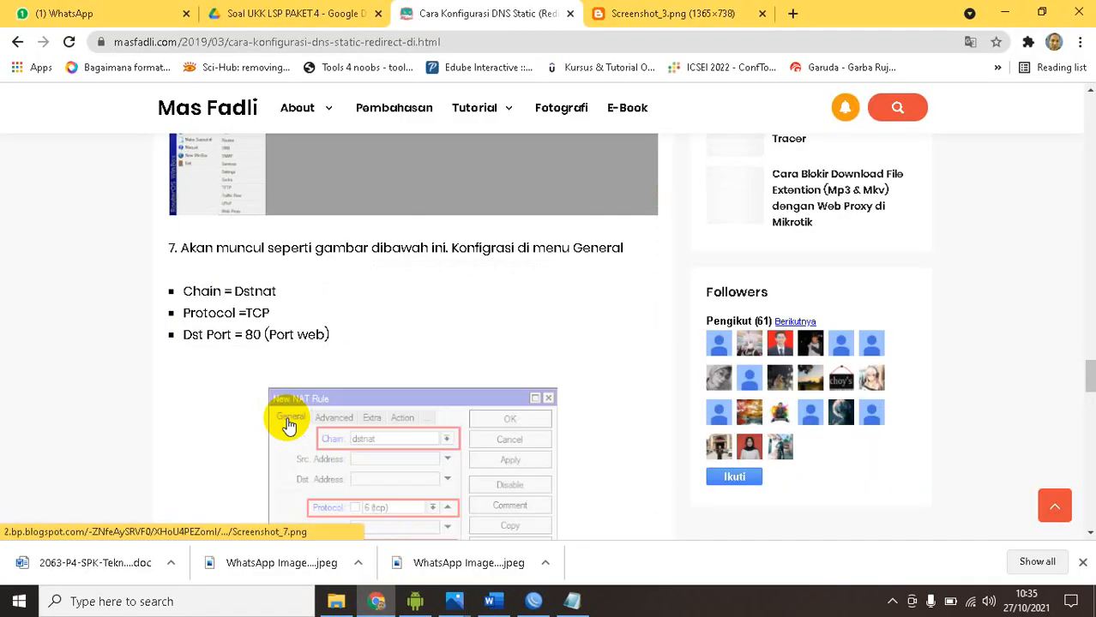
{"action": "scroll", "coordinate": [289, 424], "scroll_direction": "down", "scroll_amount": 1}
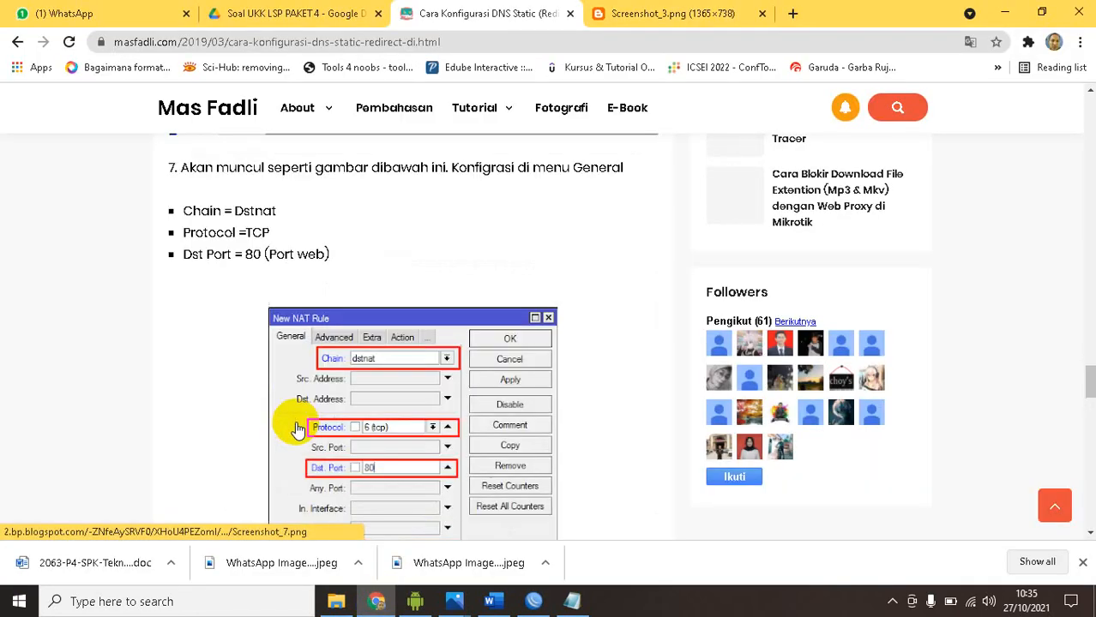
{"action": "left_click", "coordinate": [378, 602]}
{"action": "left_click", "coordinate": [587, 245]}
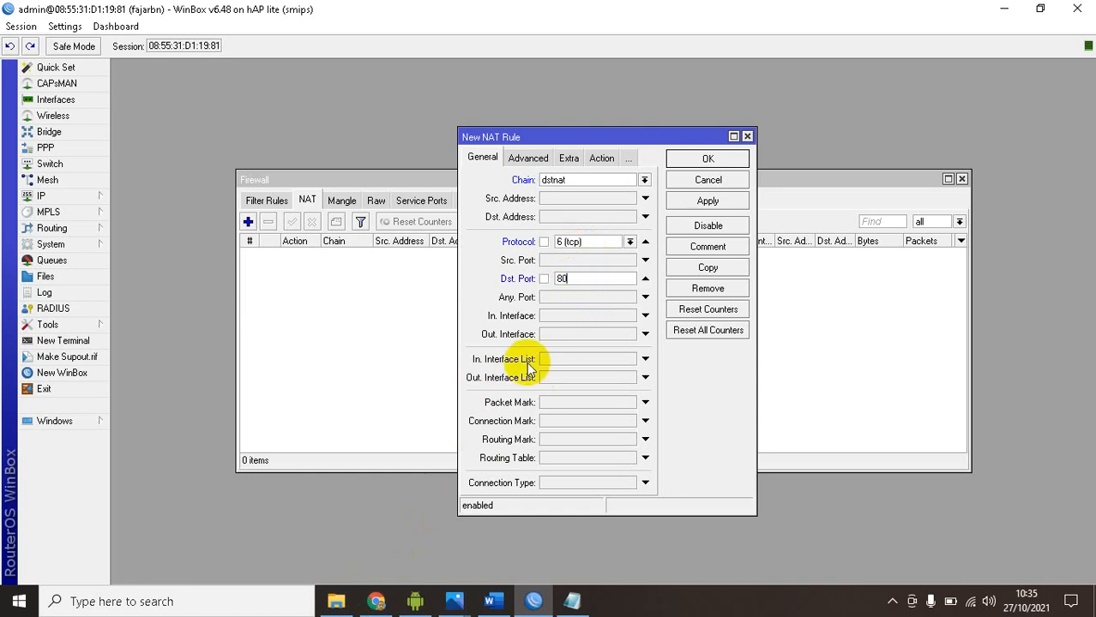
Set the NAT rule's action to redirect to port 8080, checking it against the port in the web proxy settings
{"action": "left_click", "coordinate": [598, 159]}
{"action": "left_click", "coordinate": [566, 181]}
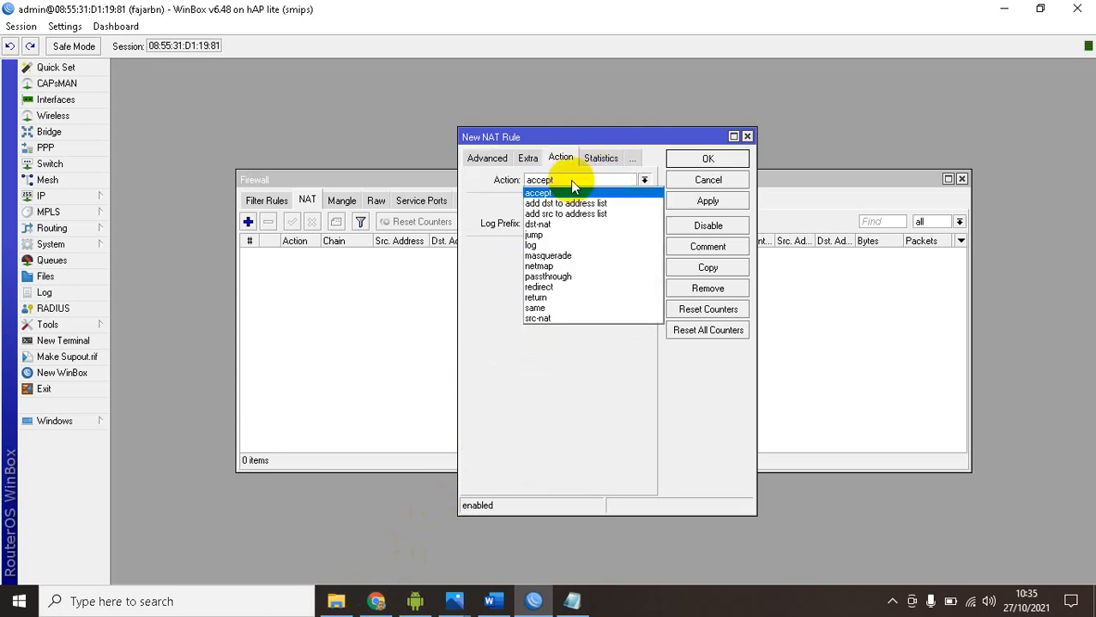
{"action": "left_click", "coordinate": [574, 287]}
{"action": "left_click", "coordinate": [548, 250]}
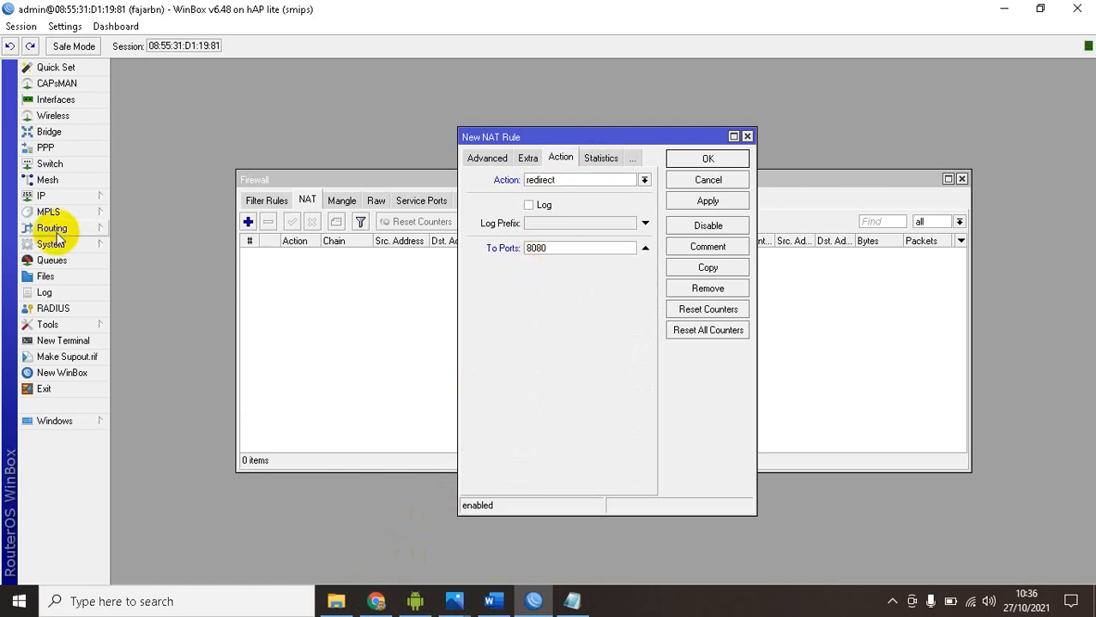
{"action": "left_click", "coordinate": [51, 197]}
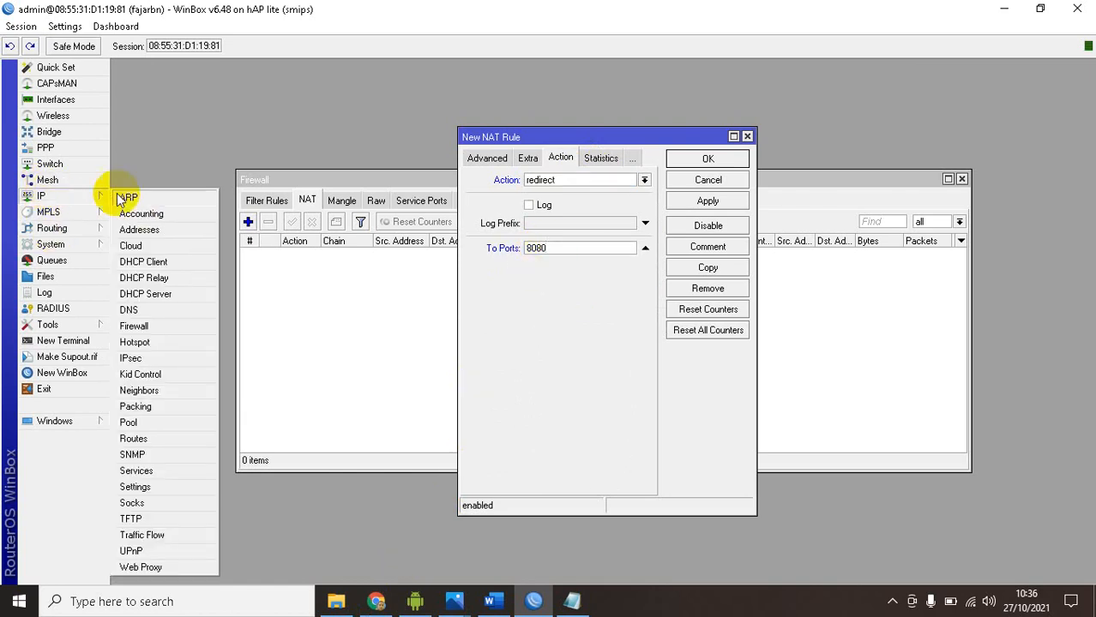
{"action": "left_click", "coordinate": [141, 567]}
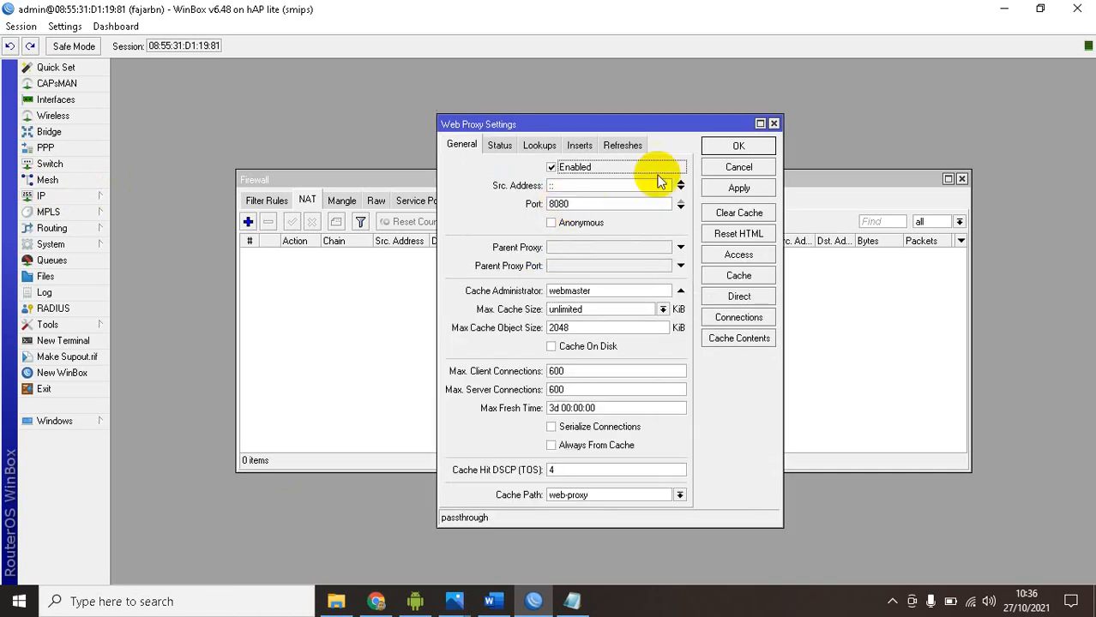
{"action": "left_click", "coordinate": [734, 144]}
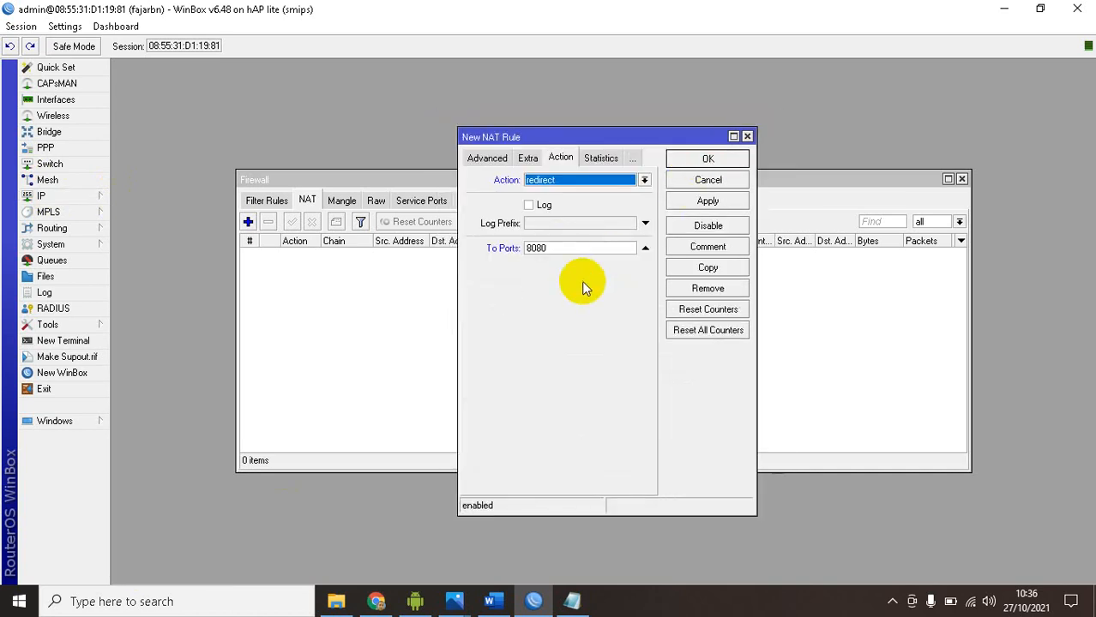
Compare the redirect action and port with the article's example in Chrome, and save the NAT rule in WinBox
{"action": "left_click", "coordinate": [375, 601]}
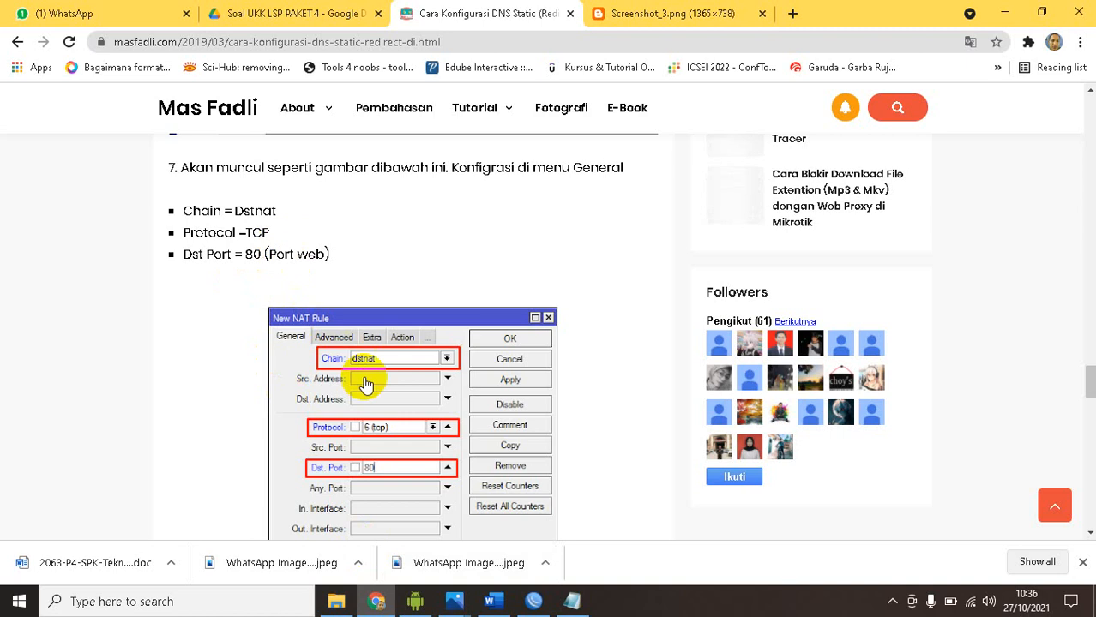
{"action": "scroll", "coordinate": [367, 384], "scroll_direction": "down", "scroll_amount": 5}
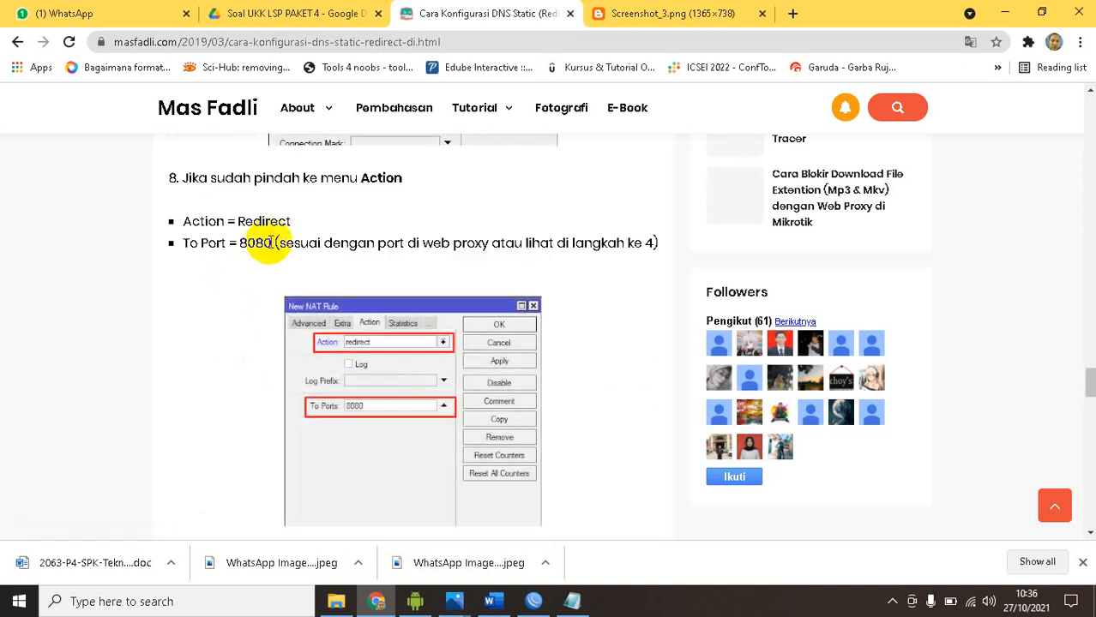
{"action": "scroll", "coordinate": [367, 421], "scroll_direction": "down", "scroll_amount": 2}
{"action": "scroll", "coordinate": [364, 416], "scroll_direction": "down", "scroll_amount": 2}
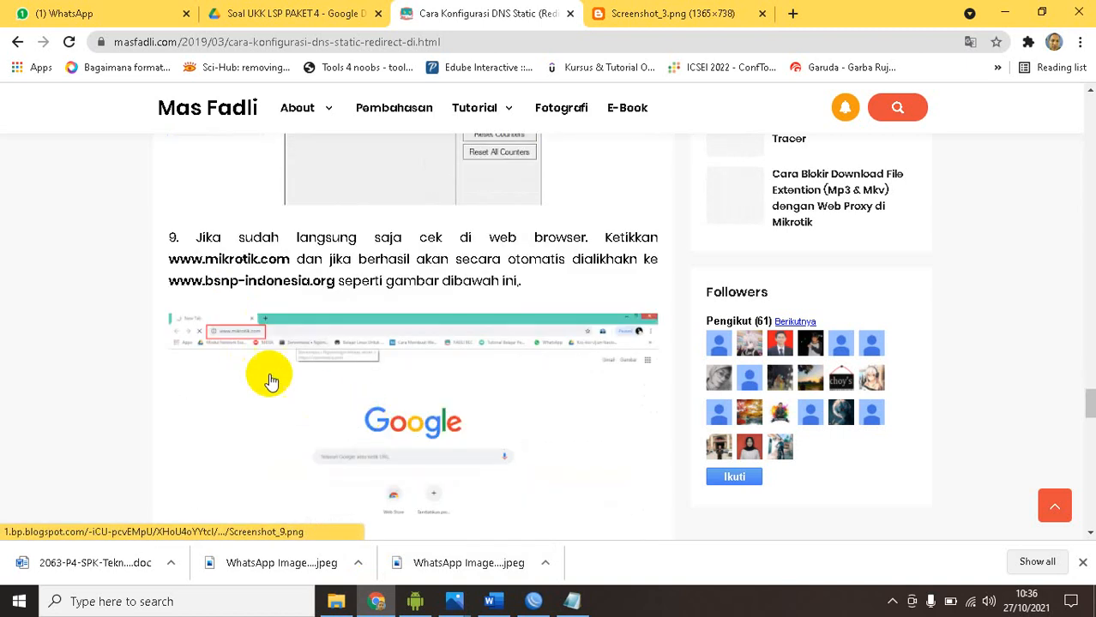
{"action": "left_click", "coordinate": [377, 601]}
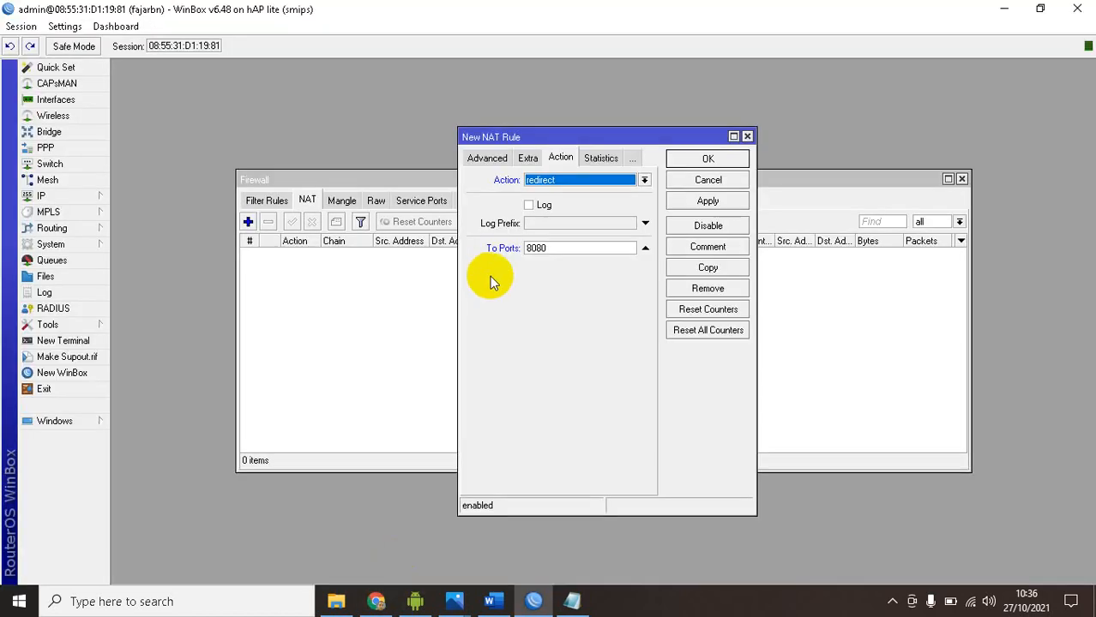
{"action": "left_click", "coordinate": [708, 161]}
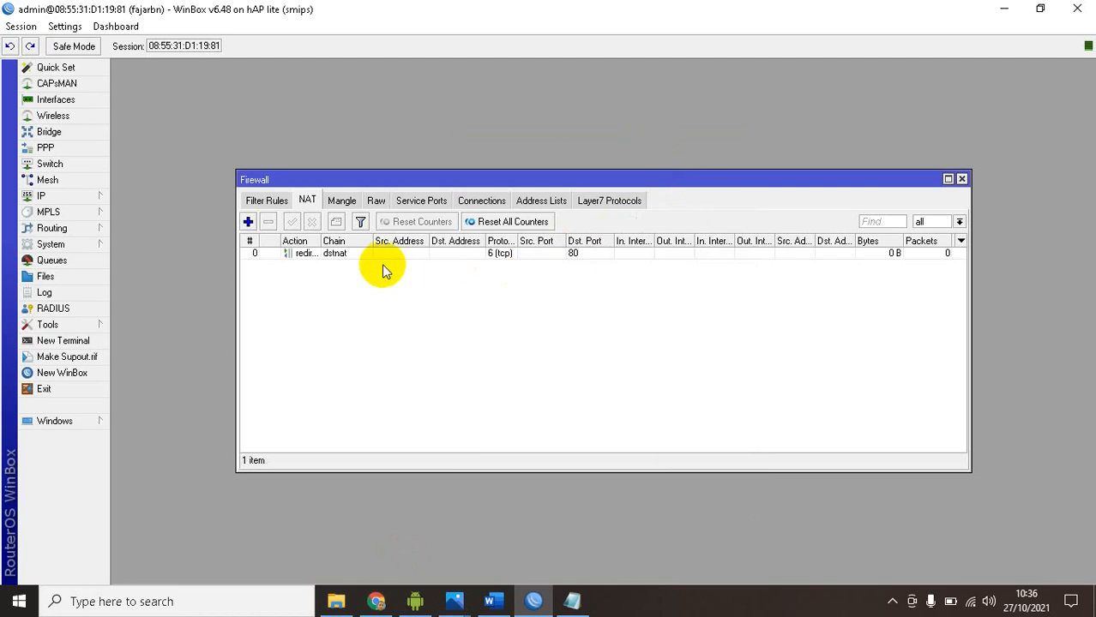
{"action": "left_click", "coordinate": [374, 601]}
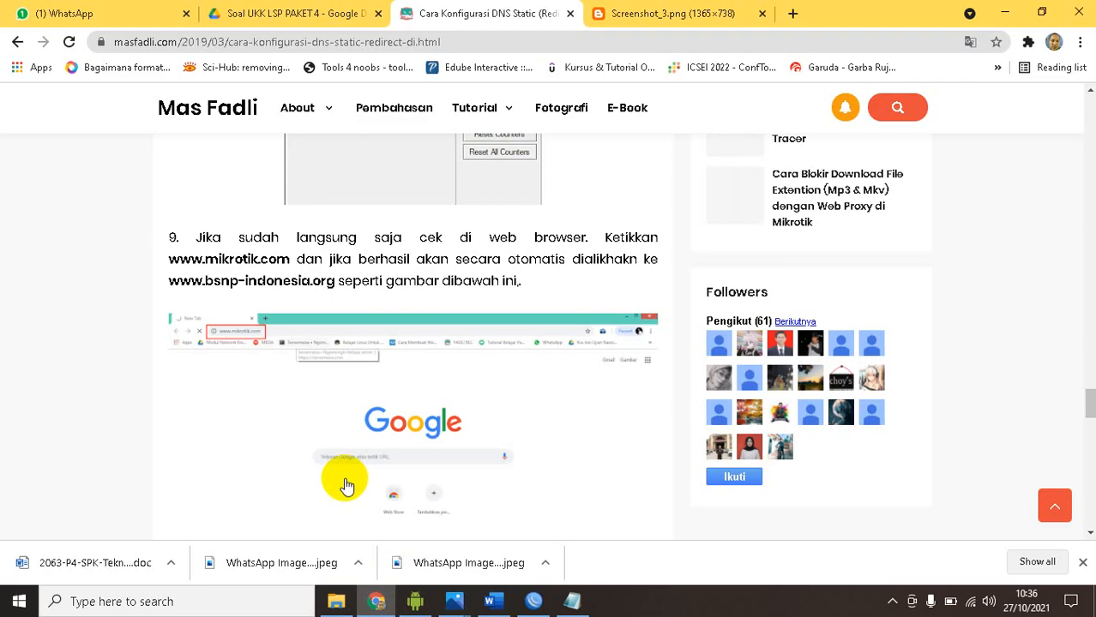
{"action": "scroll", "coordinate": [313, 308], "scroll_direction": "down", "scroll_amount": 2}
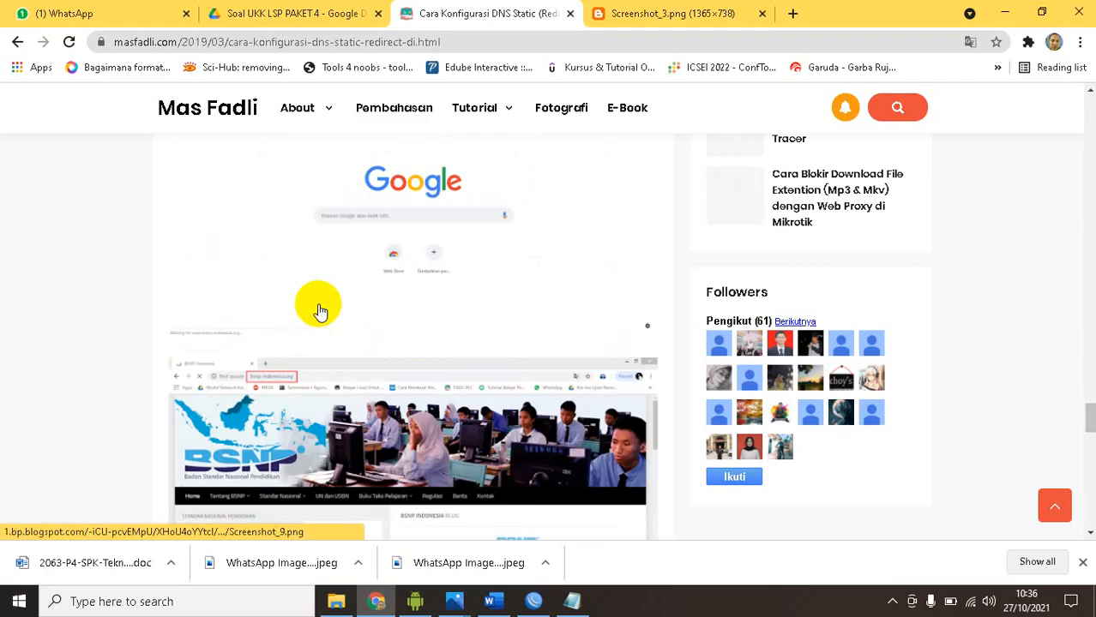
{"action": "scroll", "coordinate": [319, 311], "scroll_direction": "up", "scroll_amount": 3}
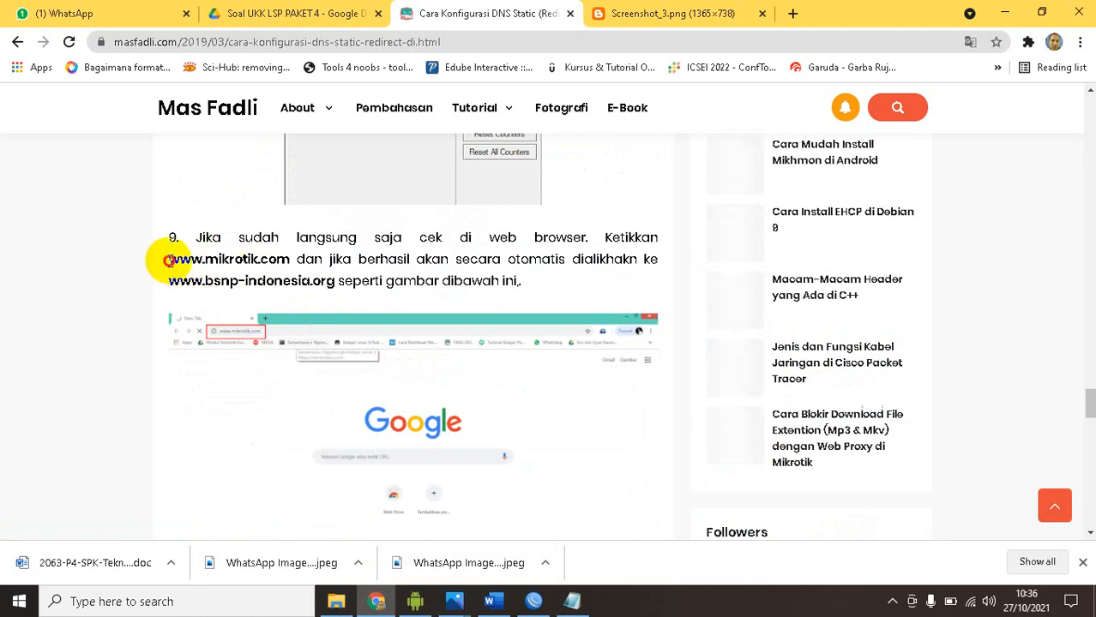
{"action": "left_click_drag", "start_coordinate": [167, 261], "coordinate": [289, 259]}
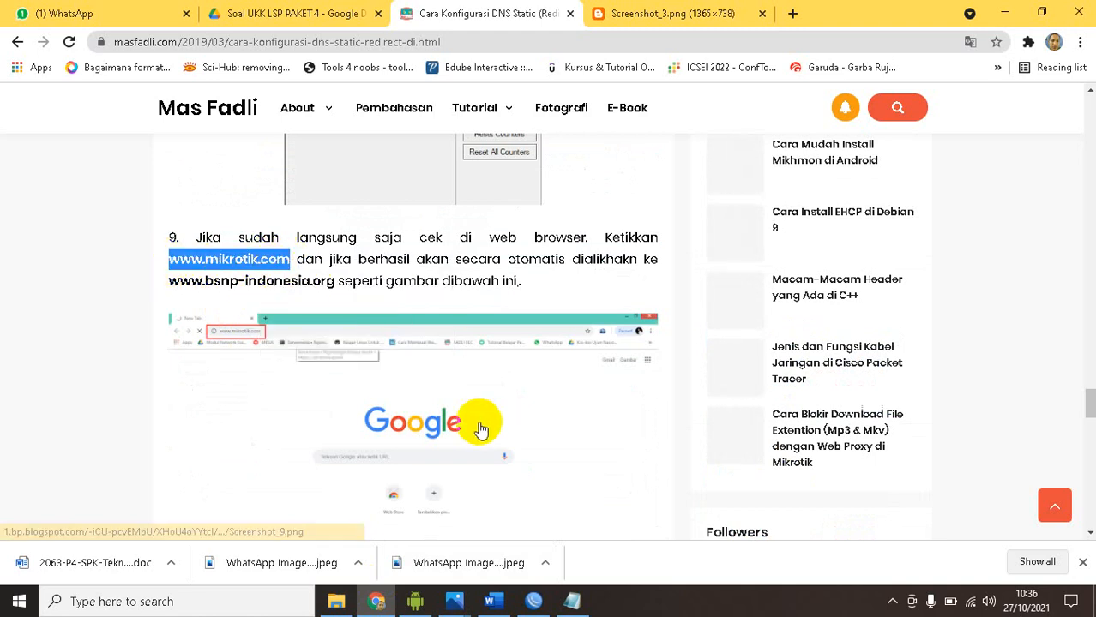
Switch back to WinBox and check the ether2 entry in the router's interface list
{"action": "left_click", "coordinate": [533, 601]}
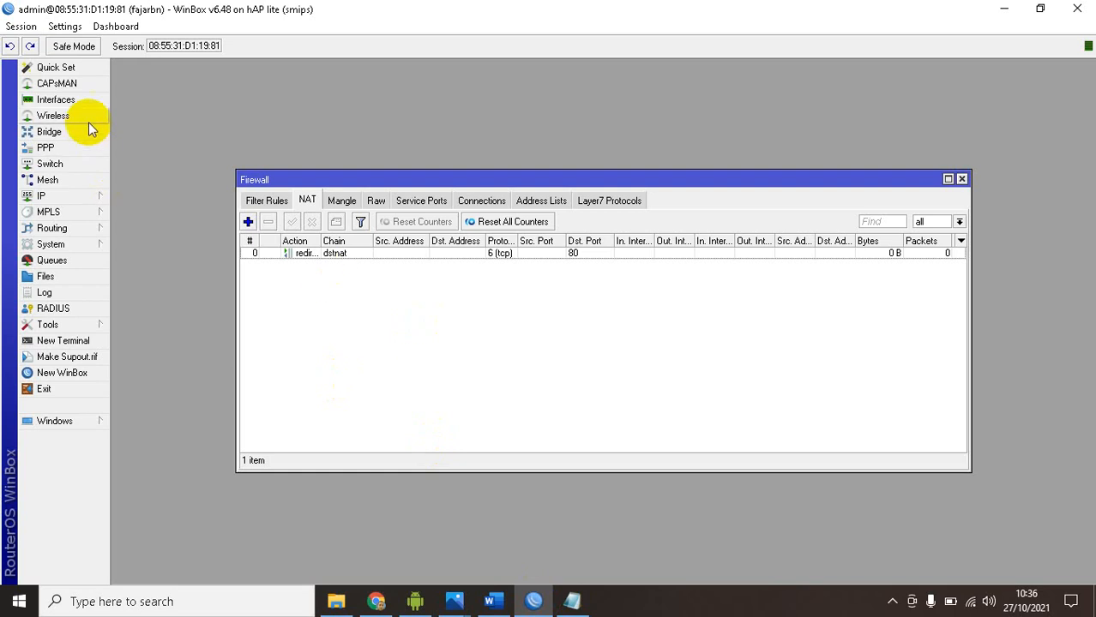
{"action": "left_click", "coordinate": [82, 101]}
{"action": "left_click", "coordinate": [176, 227]}
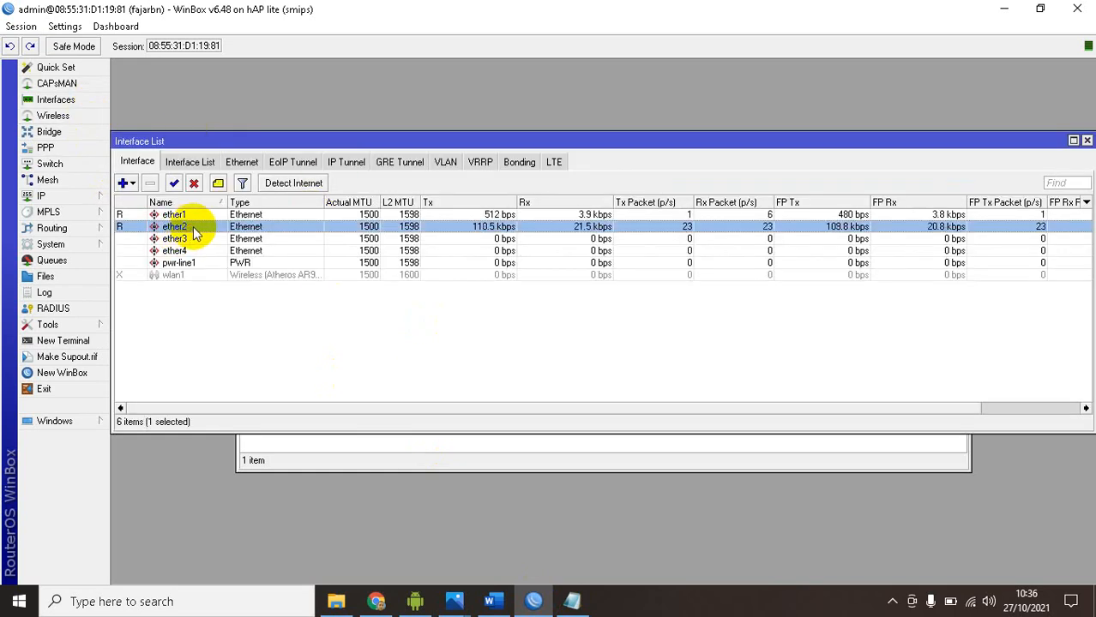
Open the Windows Network & Internet settings
{"action": "right_click", "coordinate": [971, 604]}
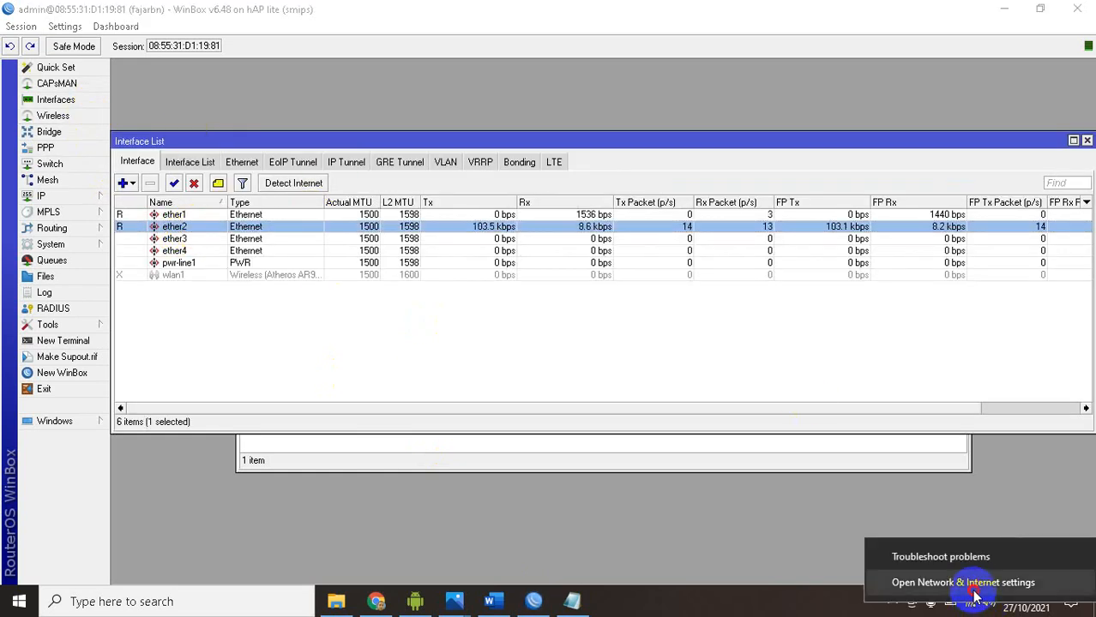
{"action": "left_click", "coordinate": [970, 584]}
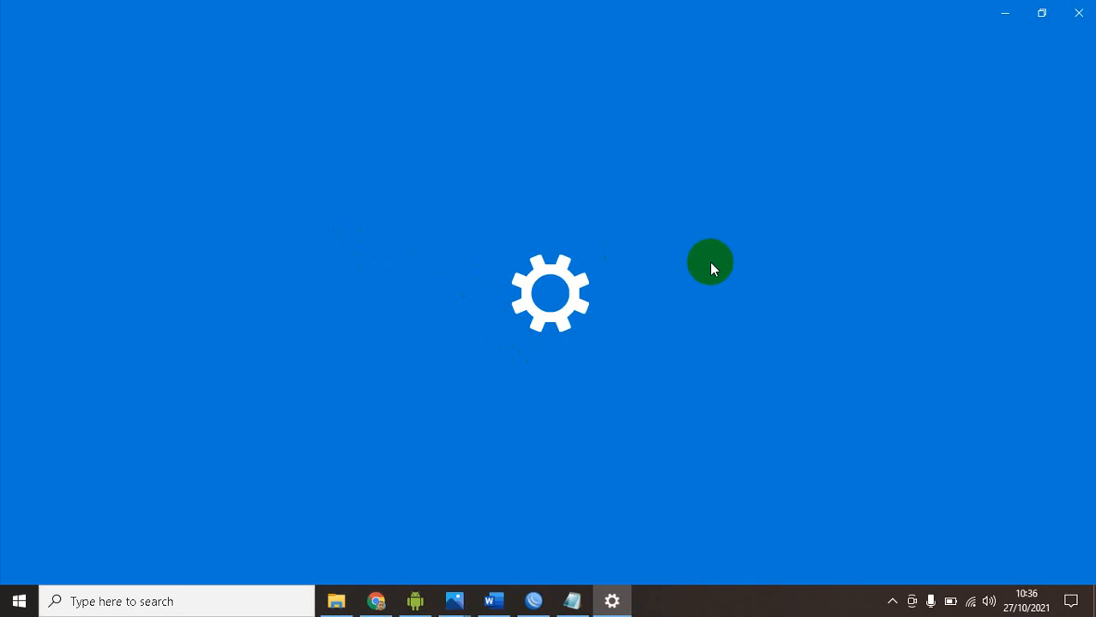
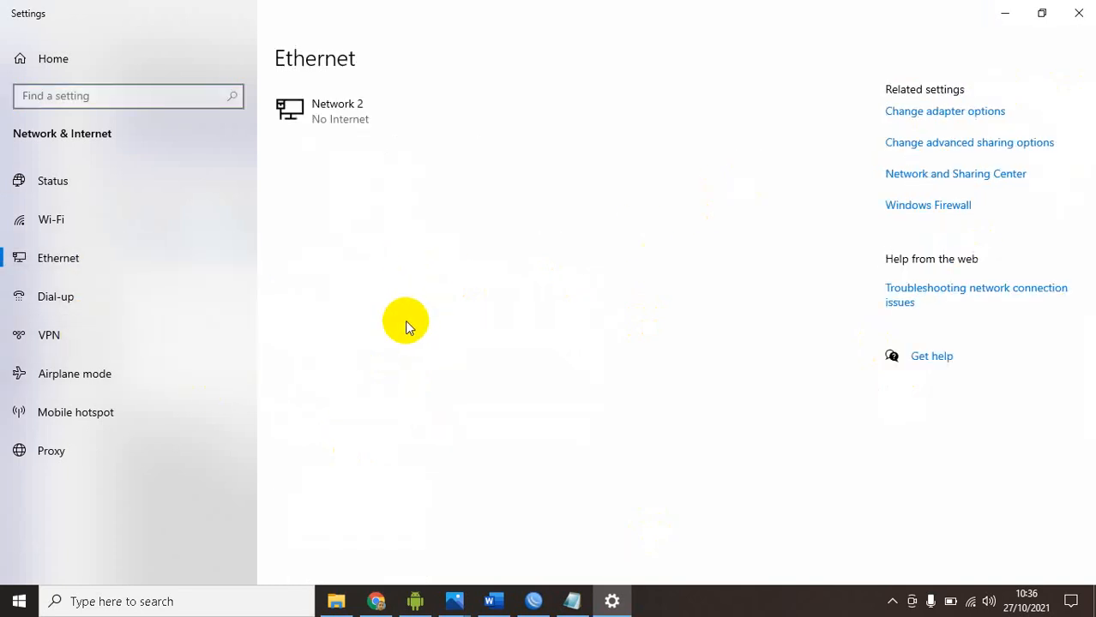
Open the network adapter list from the Network and Sharing Center and disable the Wi-Fi adapter
{"action": "left_click", "coordinate": [941, 173]}
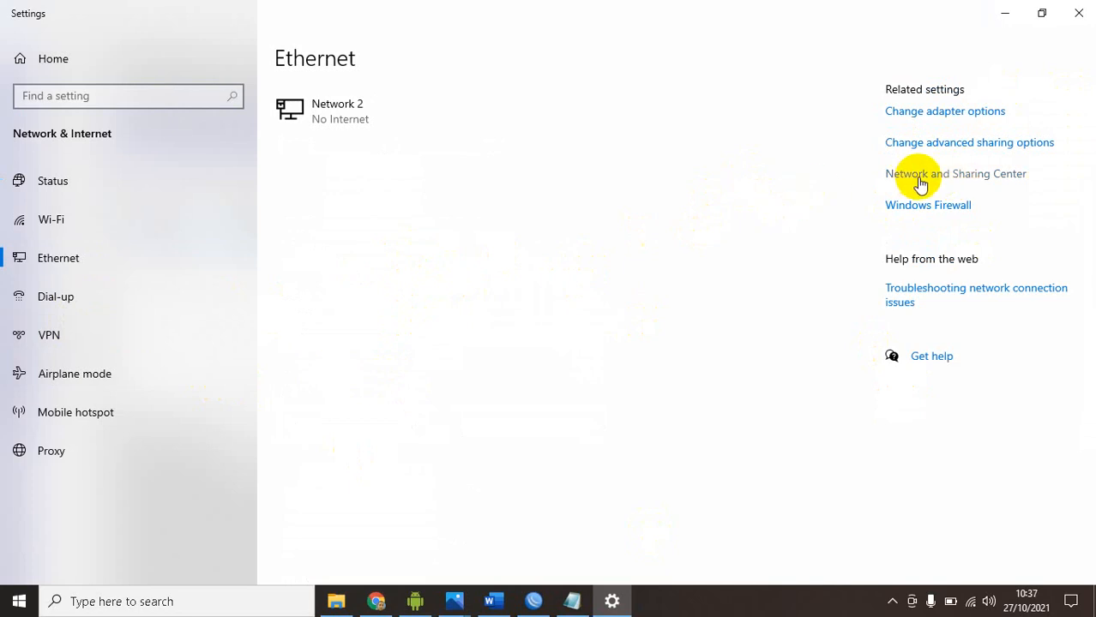
{"action": "left_click", "coordinate": [913, 181]}
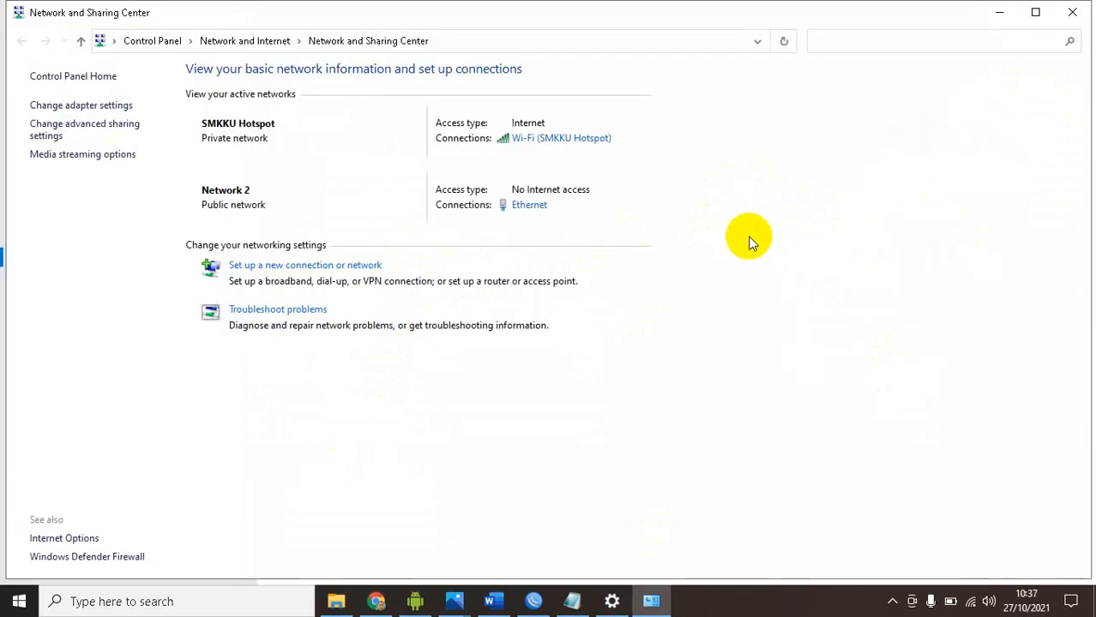
{"action": "left_click", "coordinate": [53, 109]}
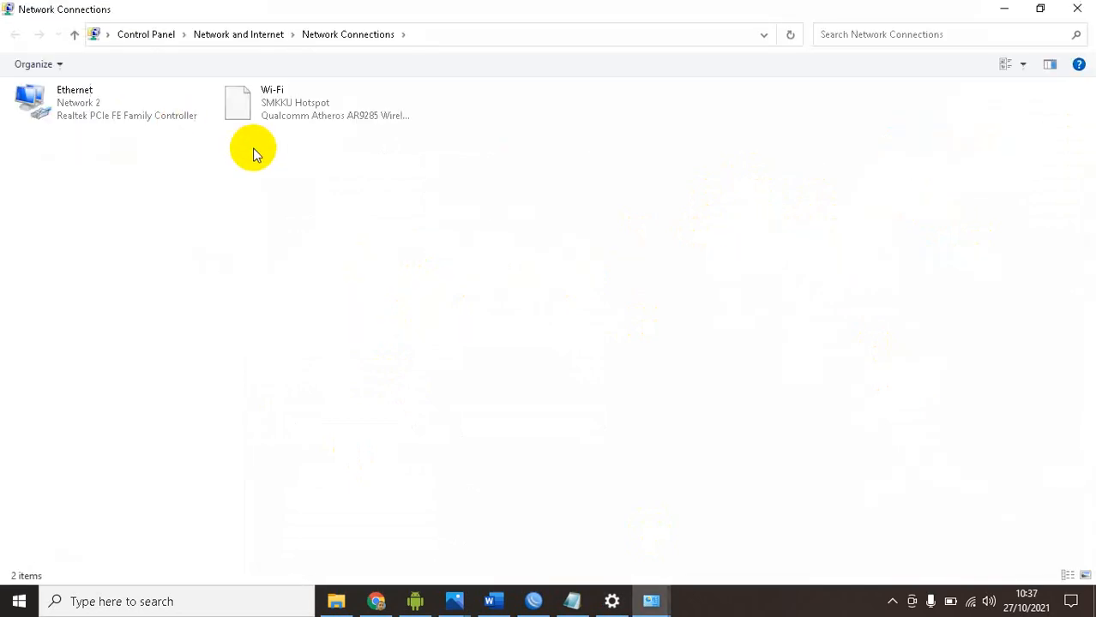
{"action": "left_click", "coordinate": [280, 121]}
{"action": "right_click", "coordinate": [281, 120]}
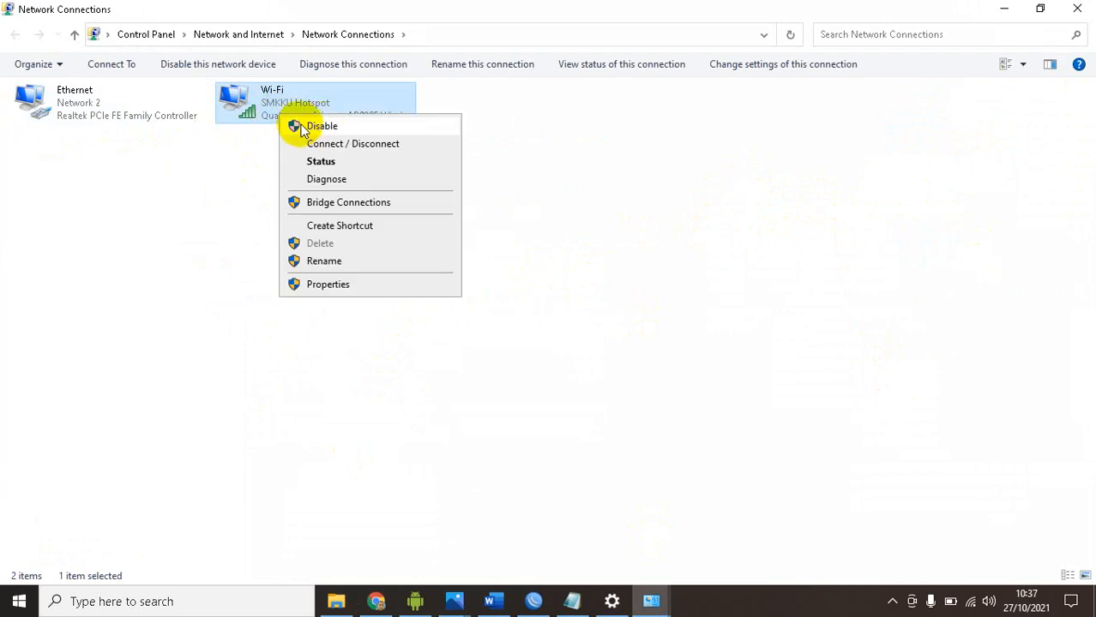
{"action": "left_click", "coordinate": [305, 123]}
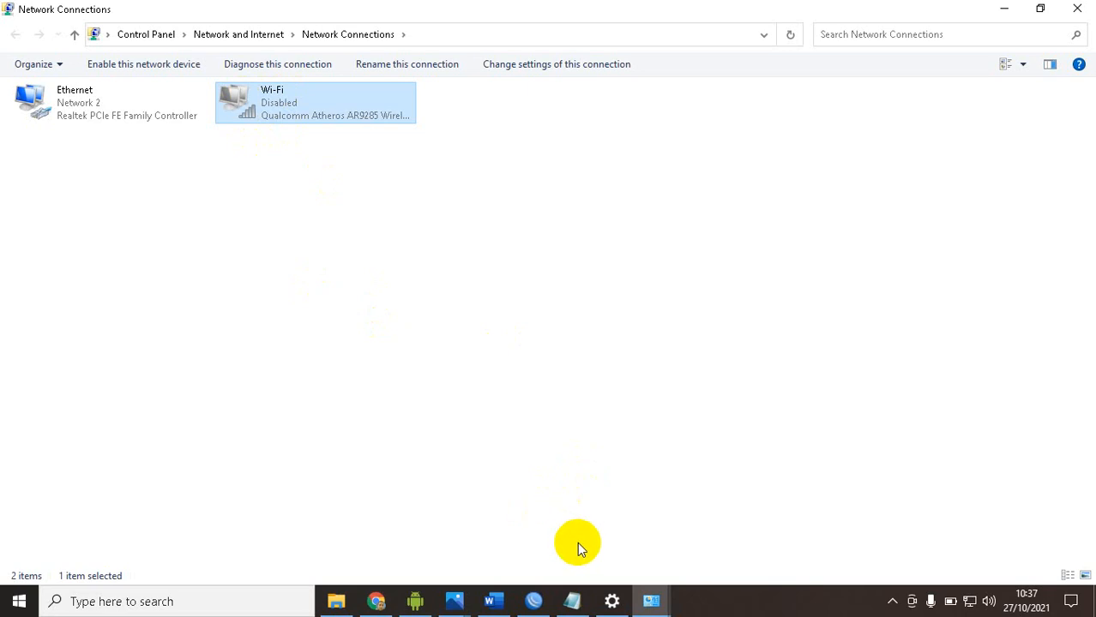
Switch to WinBox and add a firewall NAT rule with chain srcnat, out interface ether1 and action masquerade
{"action": "left_click", "coordinate": [533, 600]}
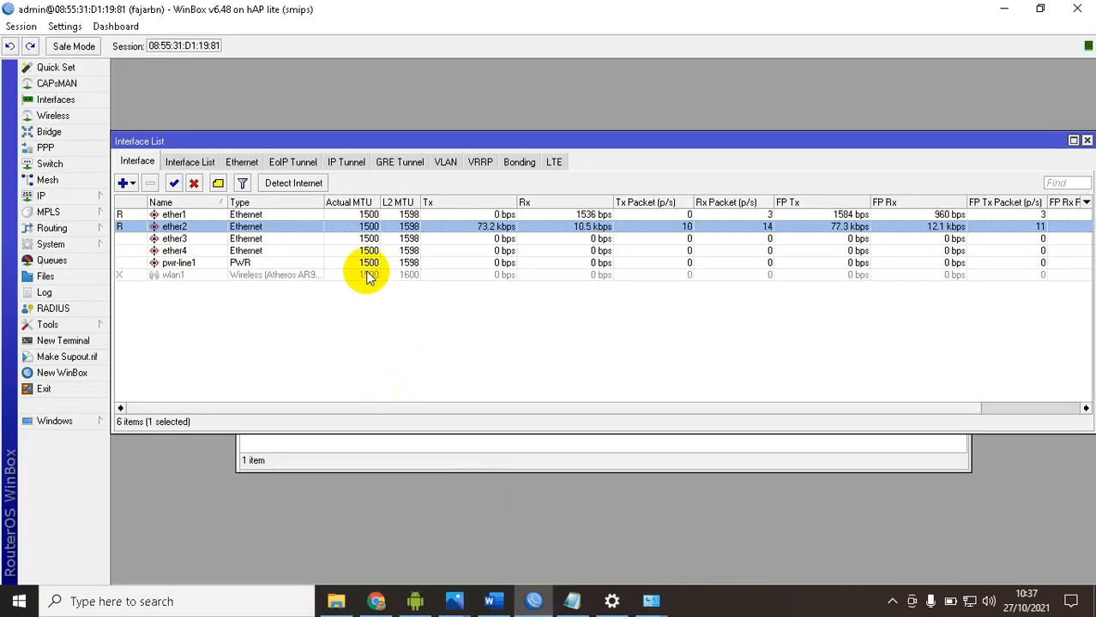
{"action": "left_click", "coordinate": [90, 200]}
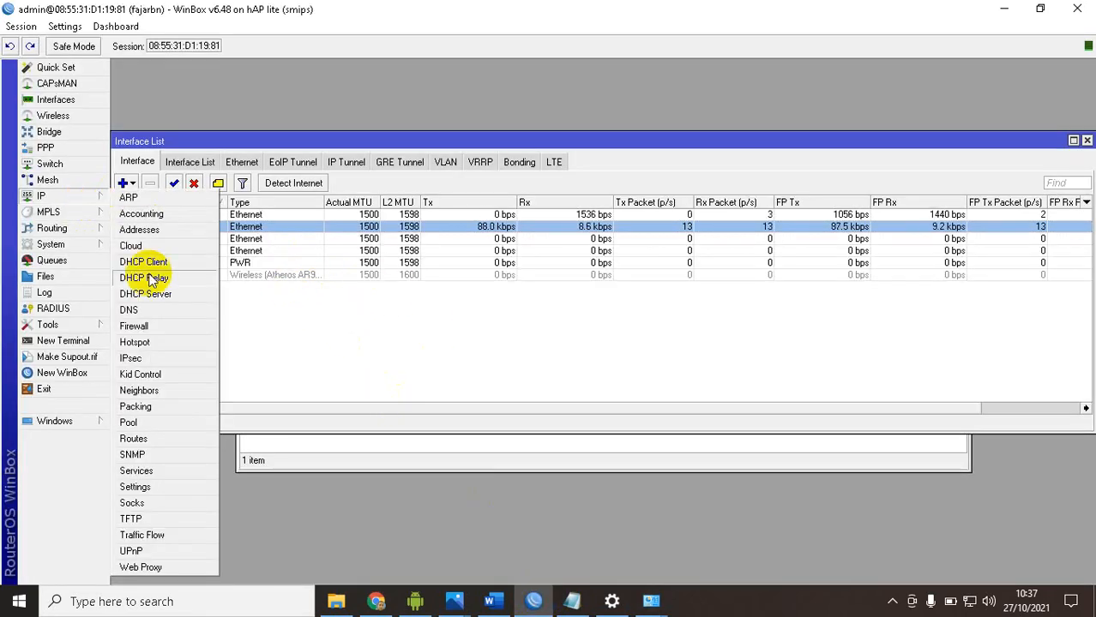
{"action": "left_click", "coordinate": [135, 326]}
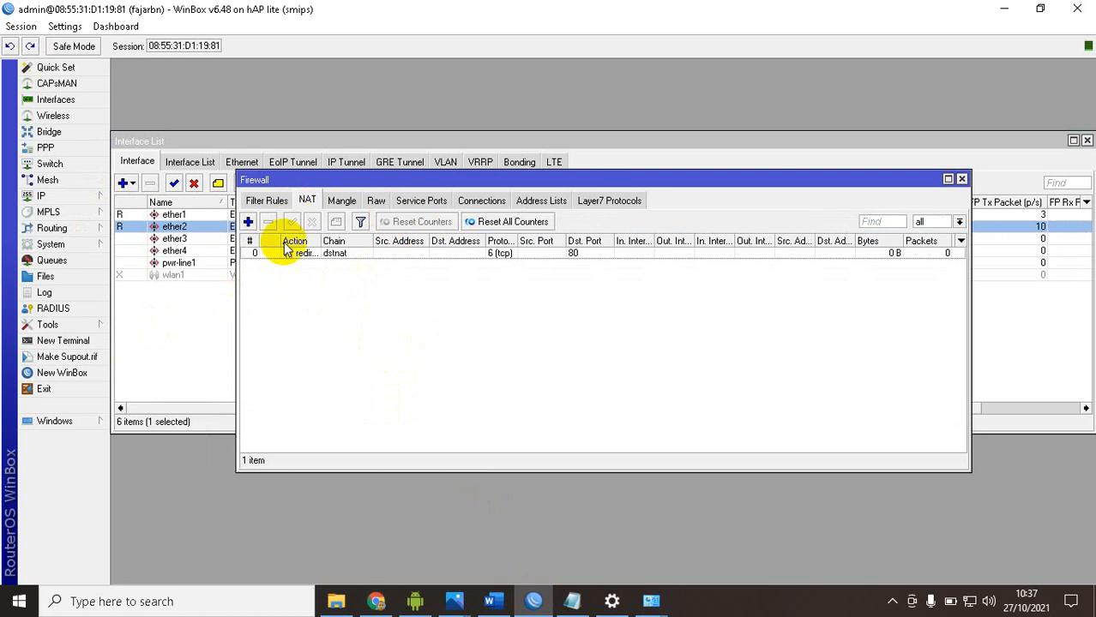
{"action": "left_click", "coordinate": [247, 222]}
{"action": "left_click", "coordinate": [485, 159]}
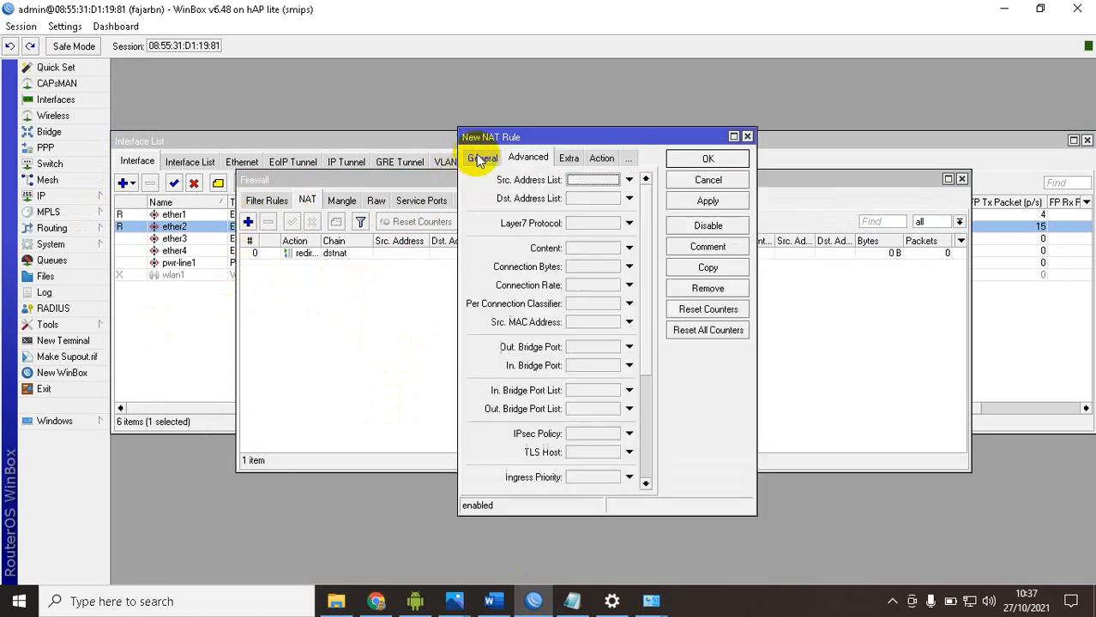
{"action": "left_click", "coordinate": [480, 161]}
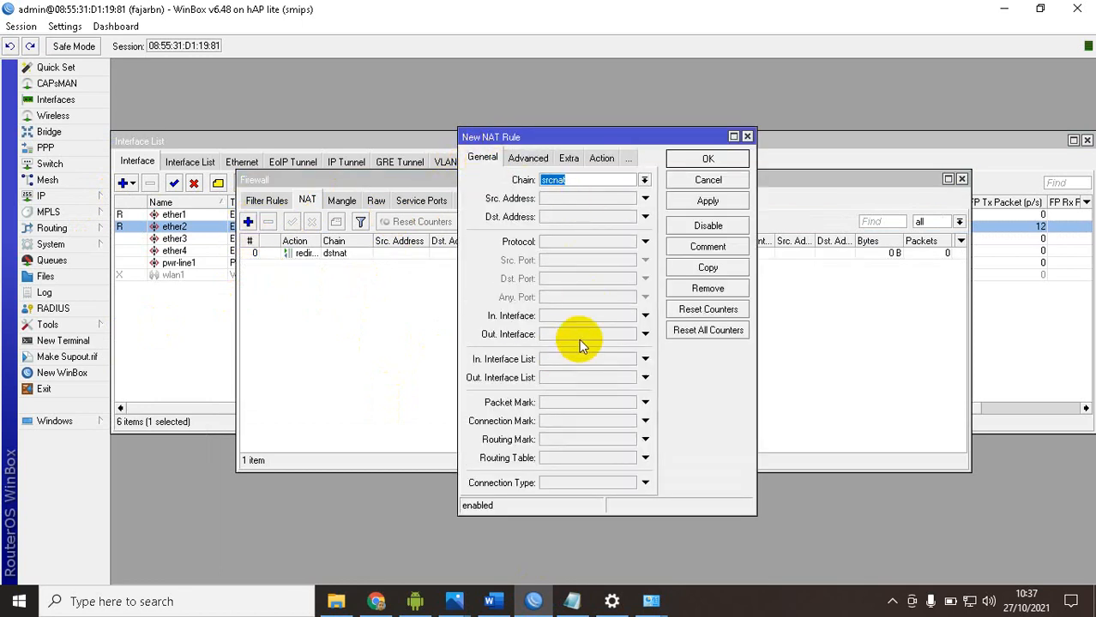
{"action": "left_click", "coordinate": [626, 335]}
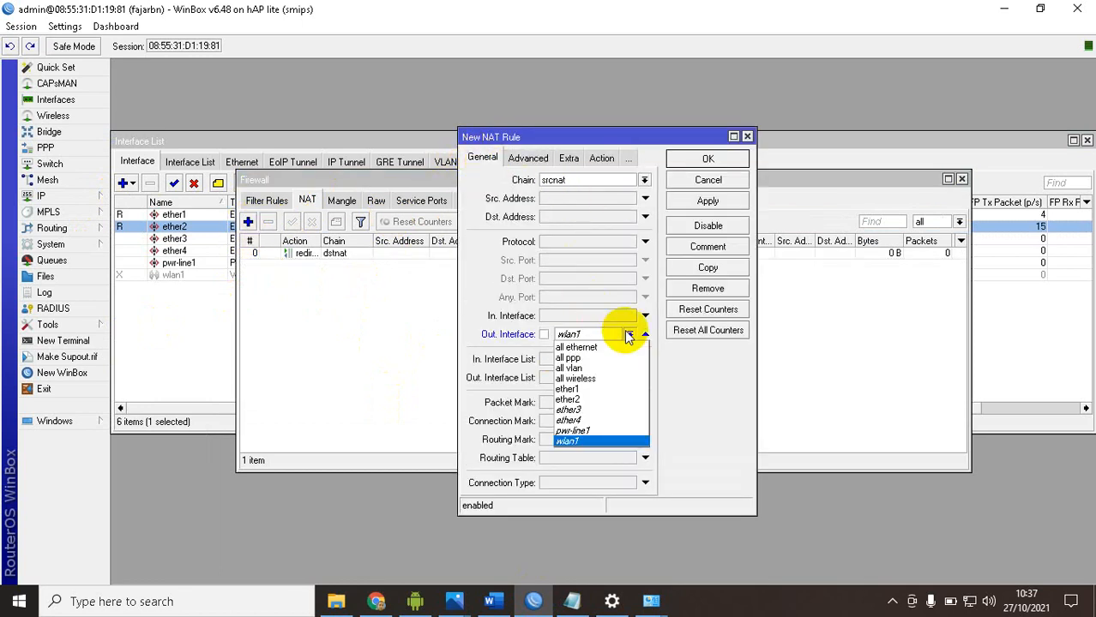
{"action": "left_click", "coordinate": [588, 396]}
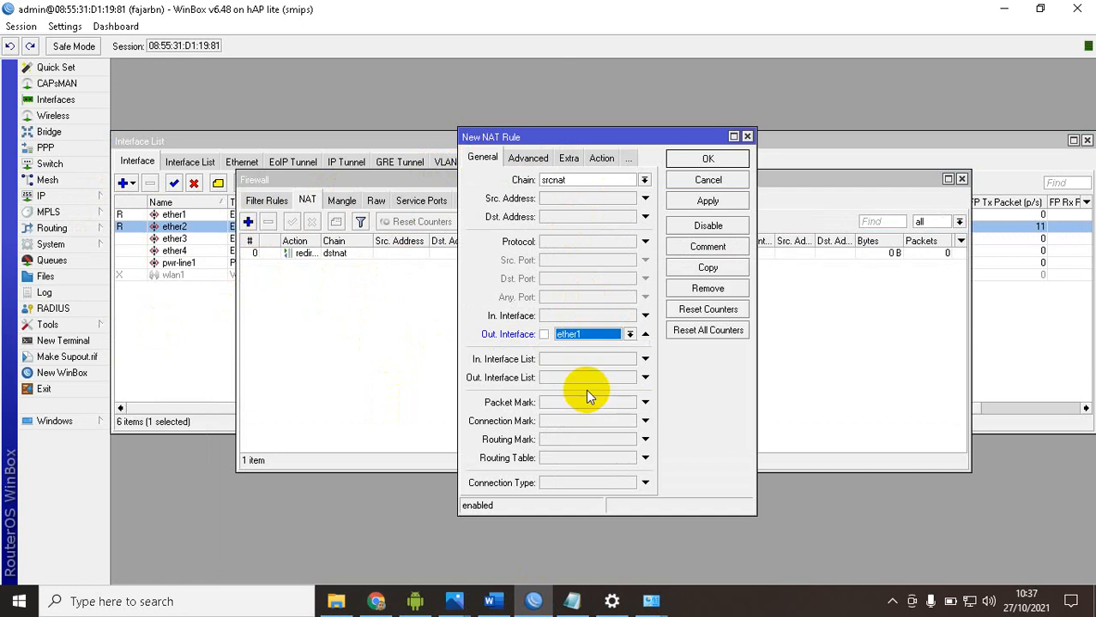
{"action": "left_click", "coordinate": [600, 158]}
{"action": "left_click", "coordinate": [561, 180]}
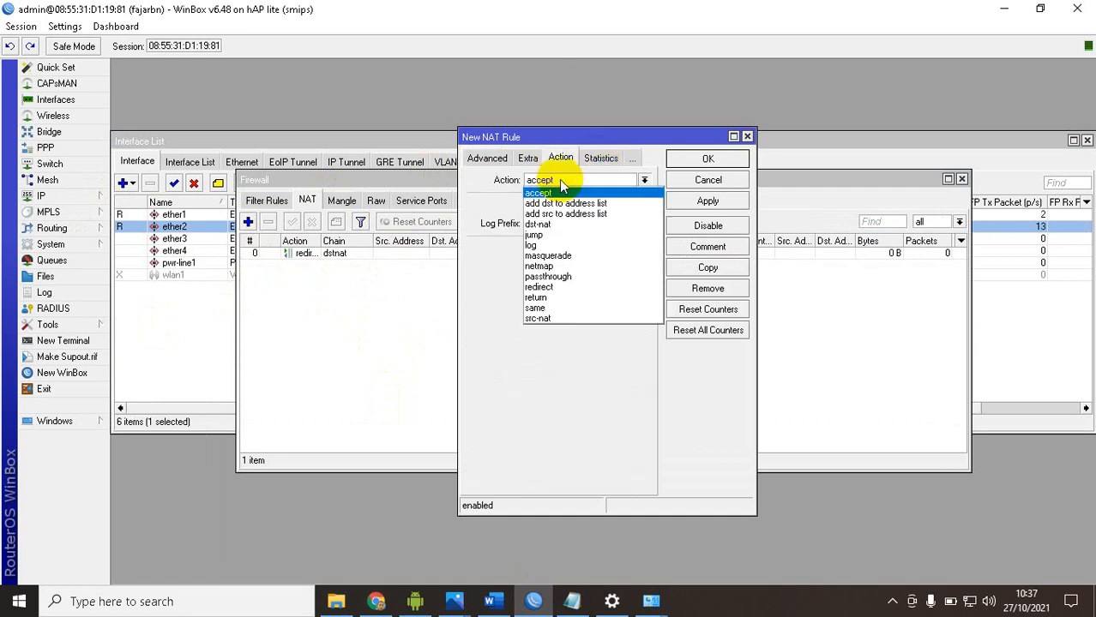
{"action": "left_click", "coordinate": [555, 255]}
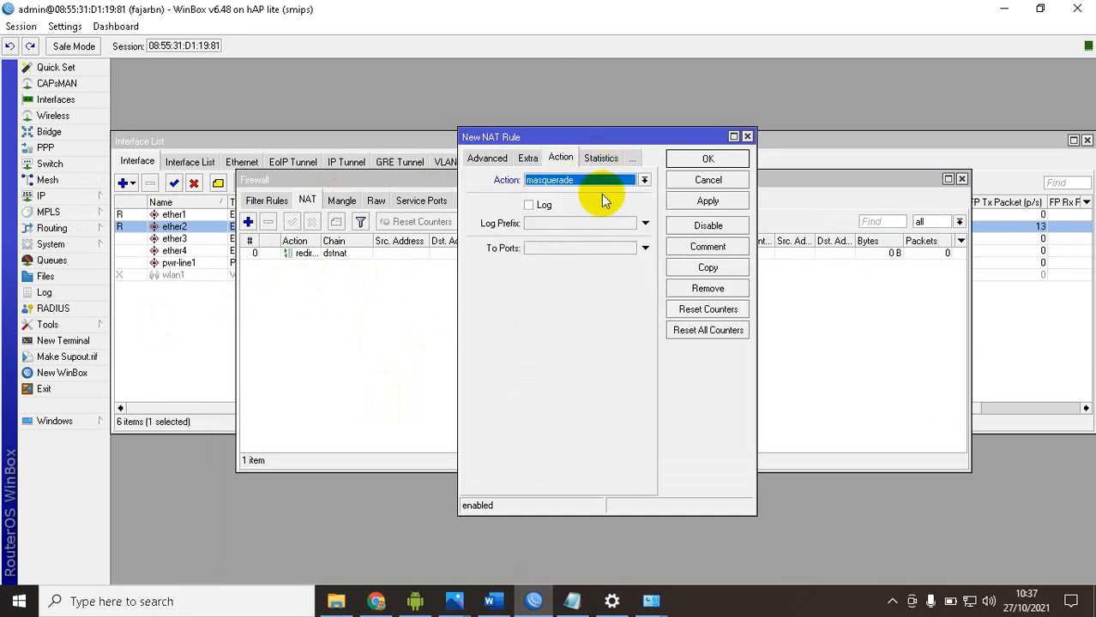
{"action": "left_click", "coordinate": [683, 163]}
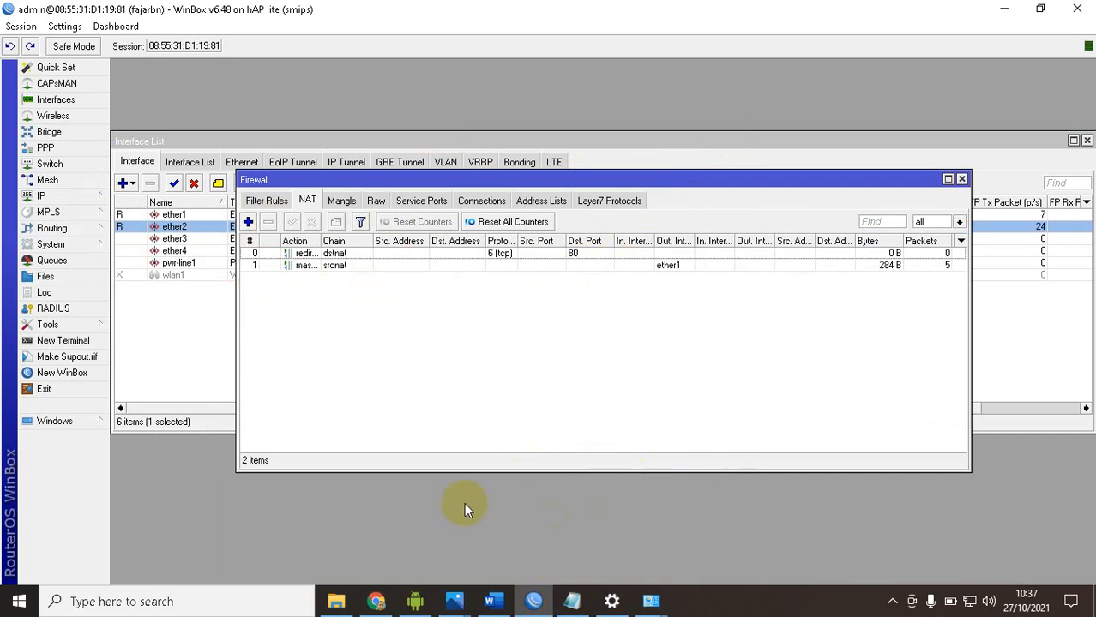
Ping google.com from a Command Prompt and check the masquerade rule's packet counter in WinBox
{"action": "key", "text": "super+r"}
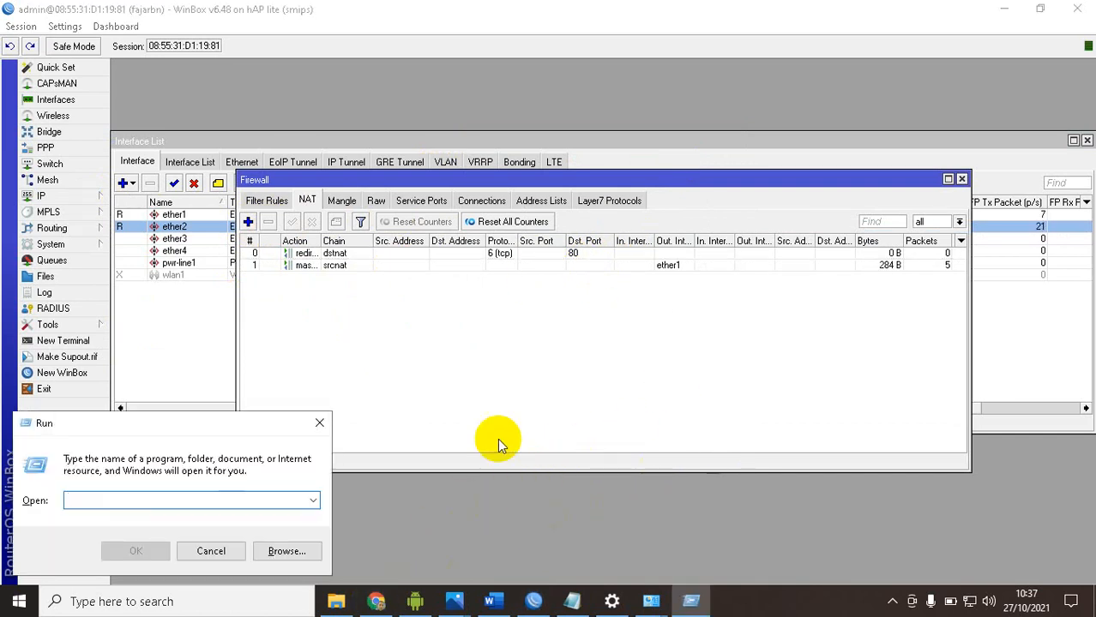
{"action": "type", "text": "cmd"}
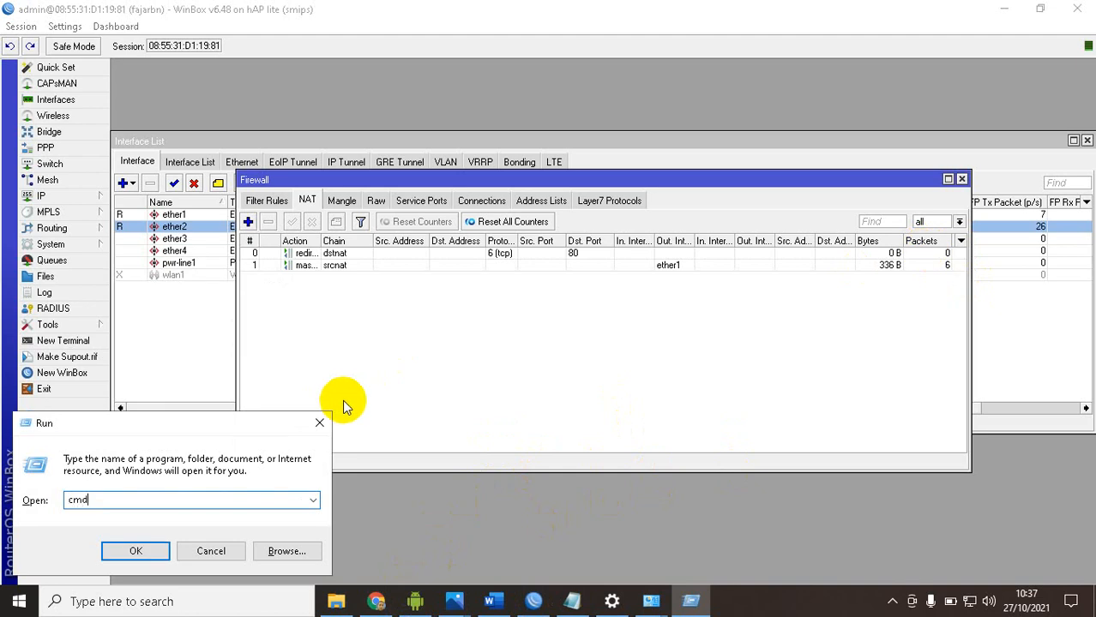
{"action": "key", "text": "Return"}
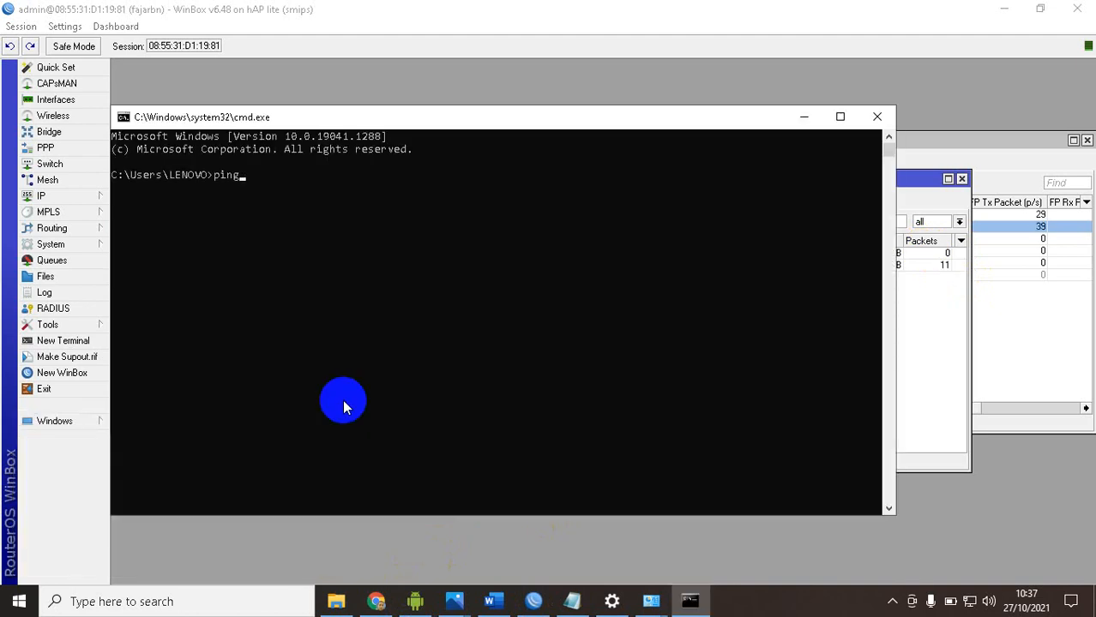
{"action": "type", "text": "ping google.com"}
{"action": "key", "text": "Return"}
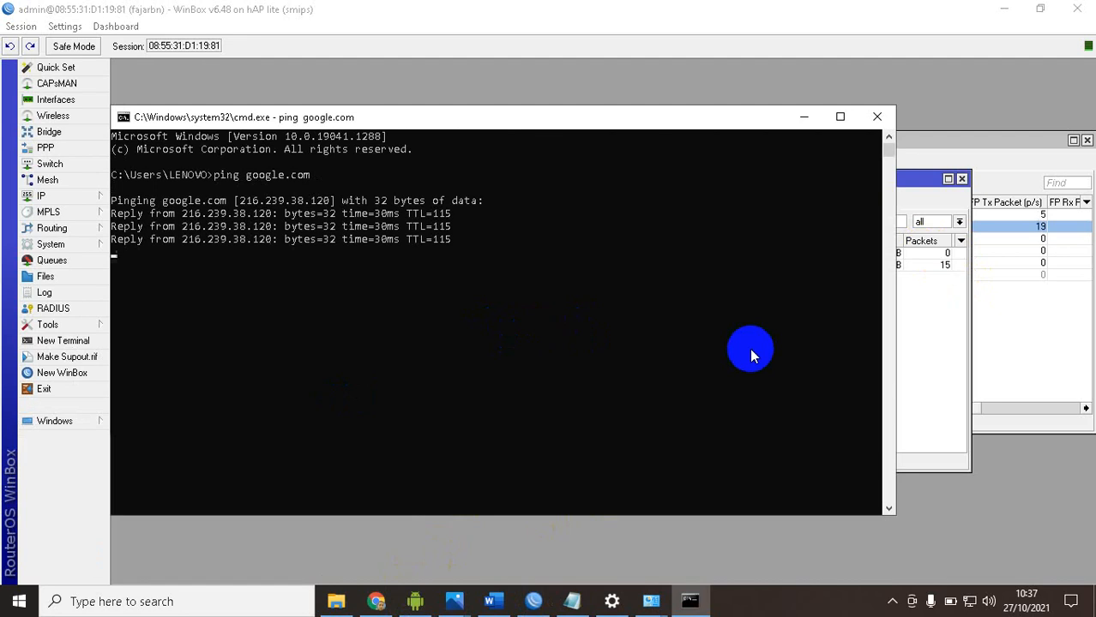
{"action": "left_click", "coordinate": [907, 328]}
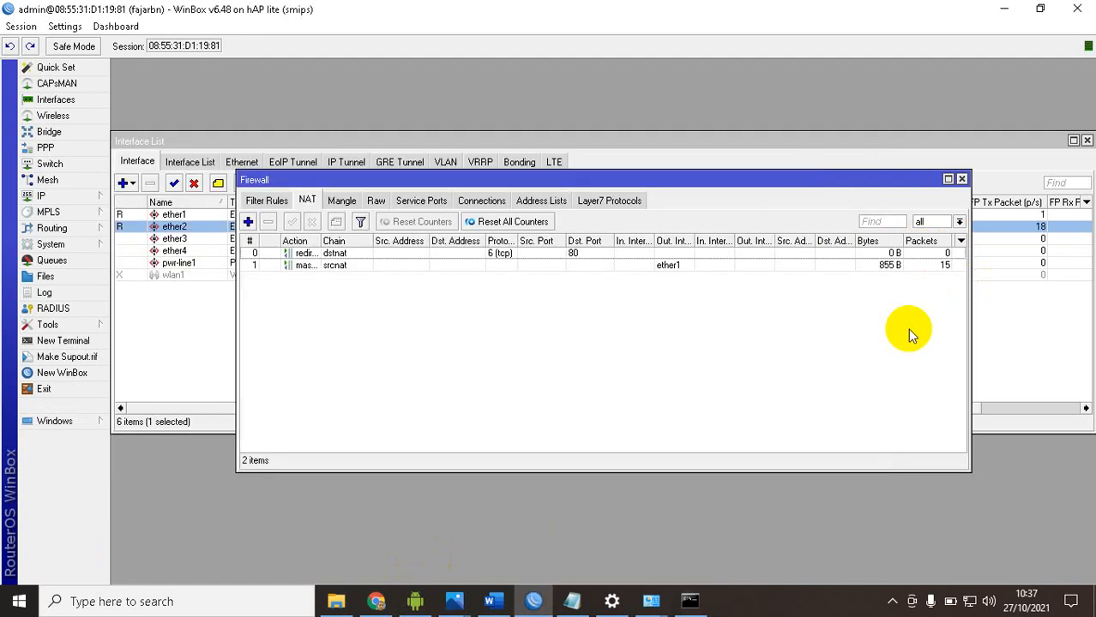
{"action": "left_click", "coordinate": [940, 269]}
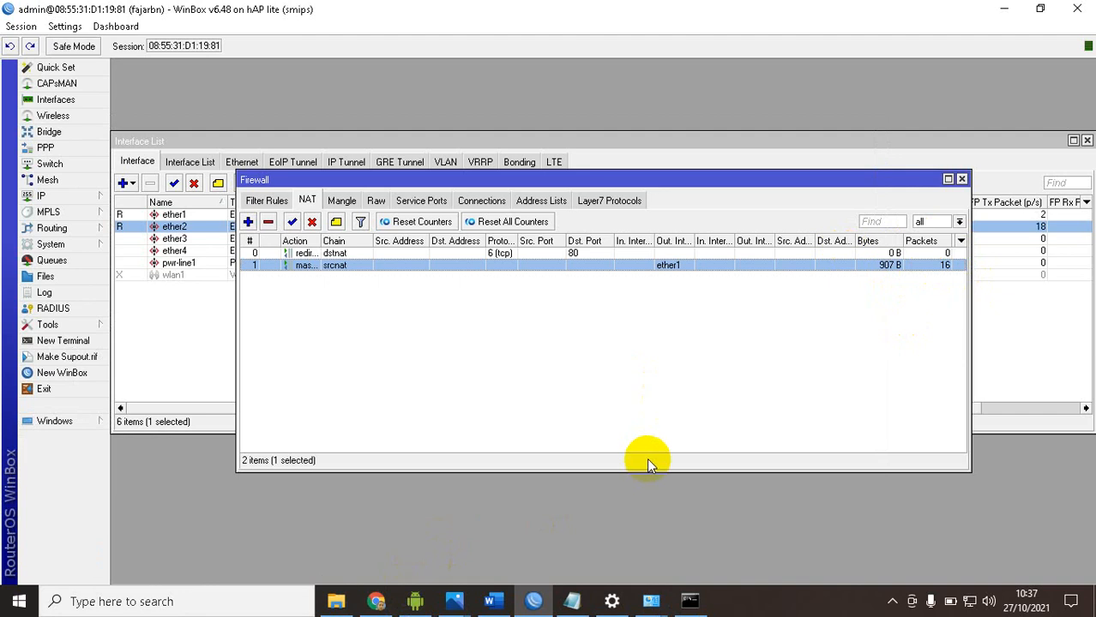
{"action": "left_click", "coordinate": [378, 605]}
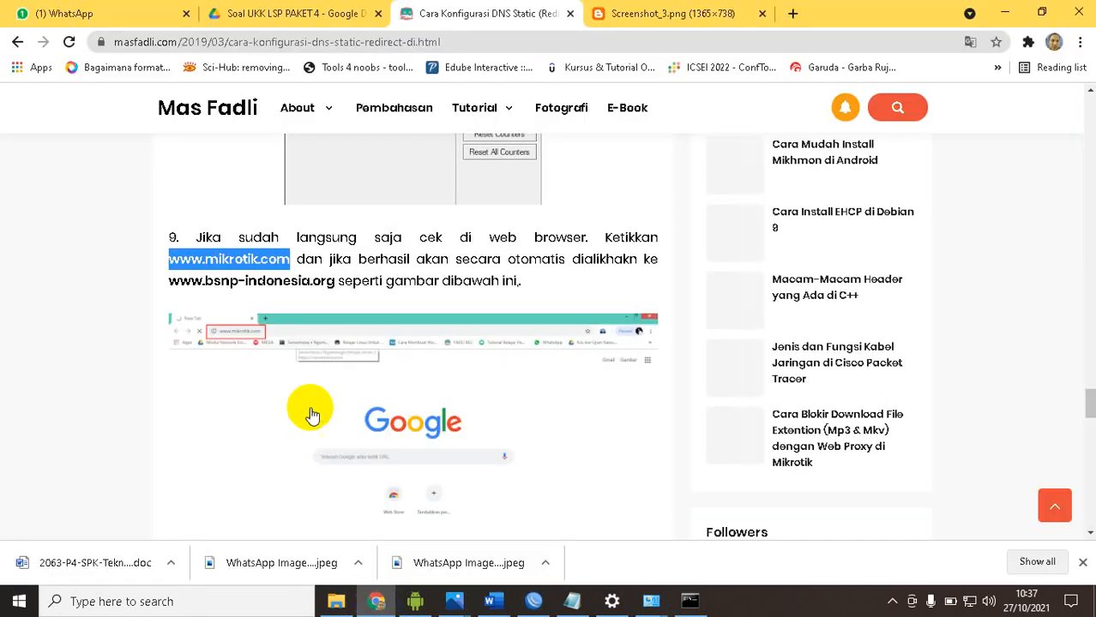
{"action": "left_click", "coordinate": [686, 12]}
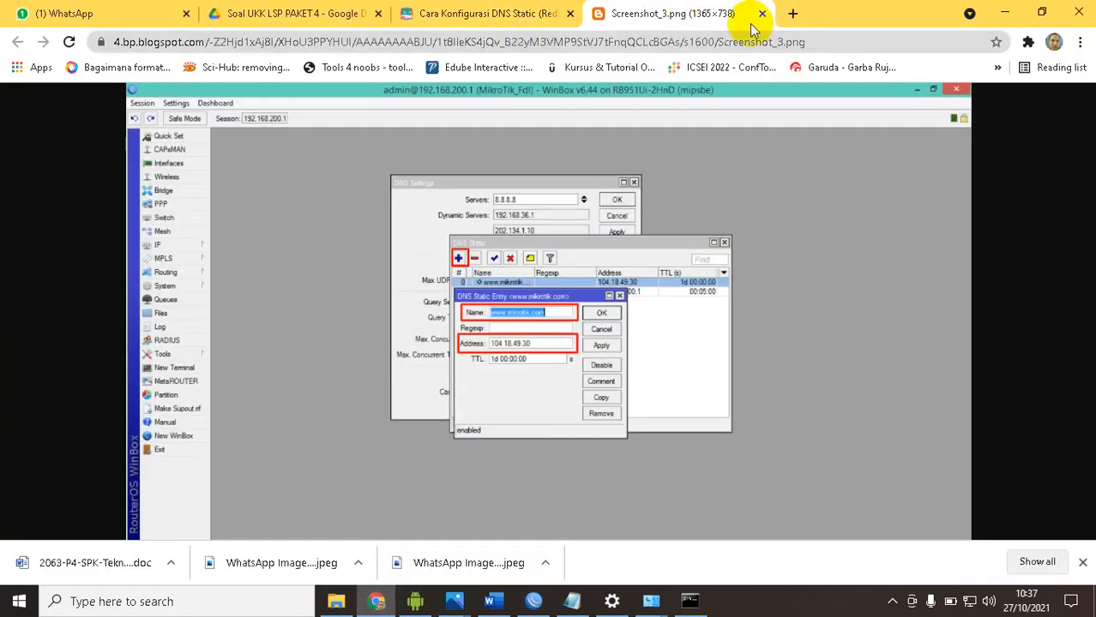
{"action": "left_click", "coordinate": [703, 42]}
{"action": "type", "text": "www.mi"}
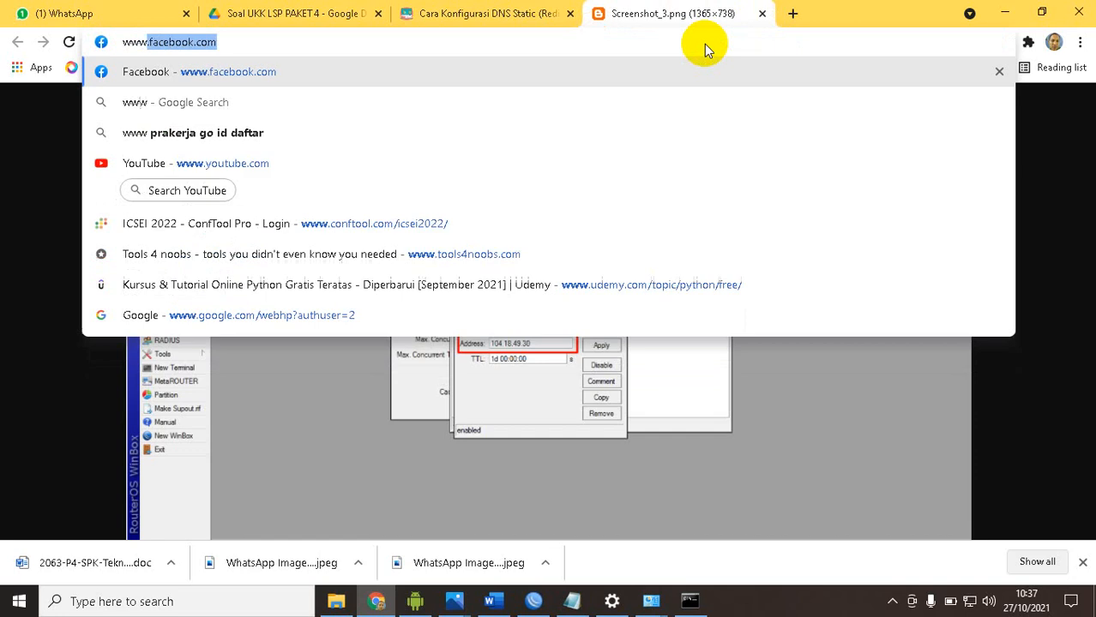
{"action": "type", "text": "k.com"}
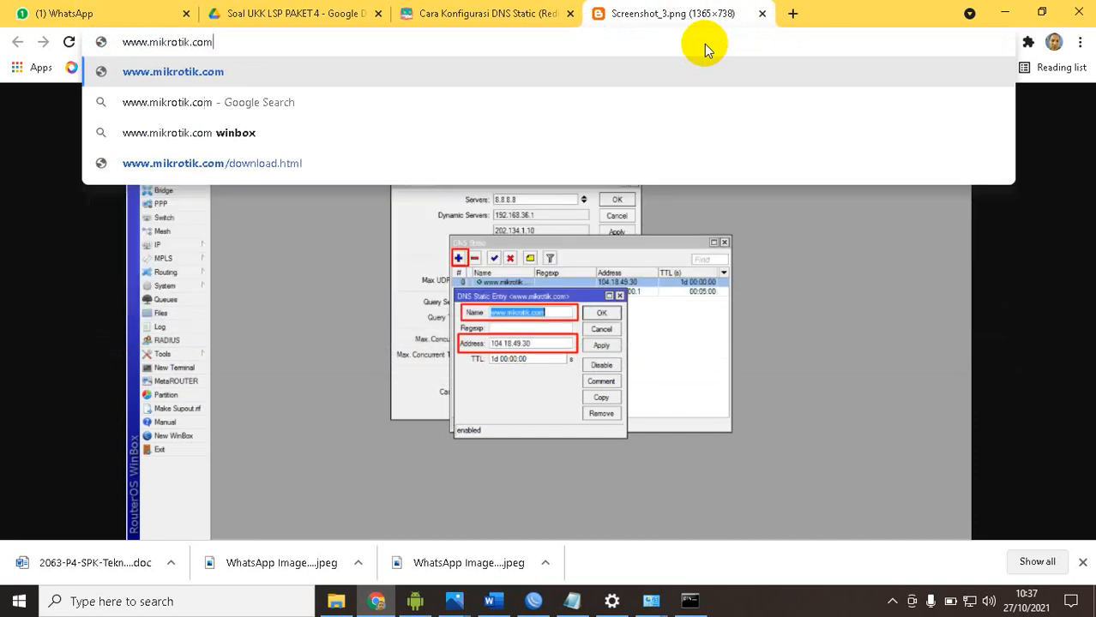
{"action": "key", "text": "Return"}
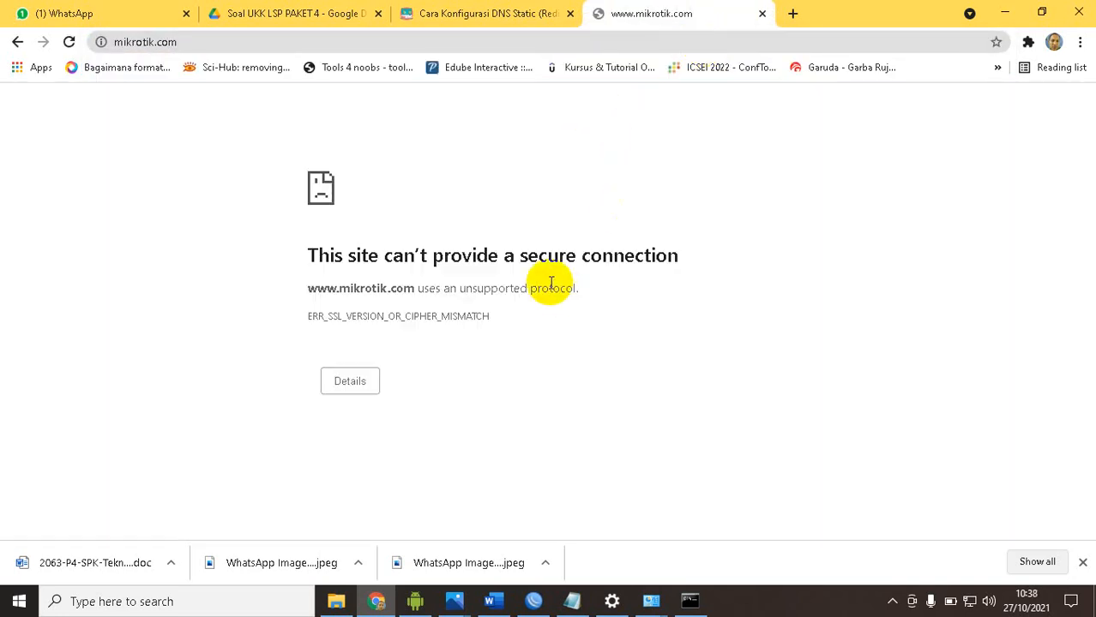
{"action": "left_click", "coordinate": [355, 386]}
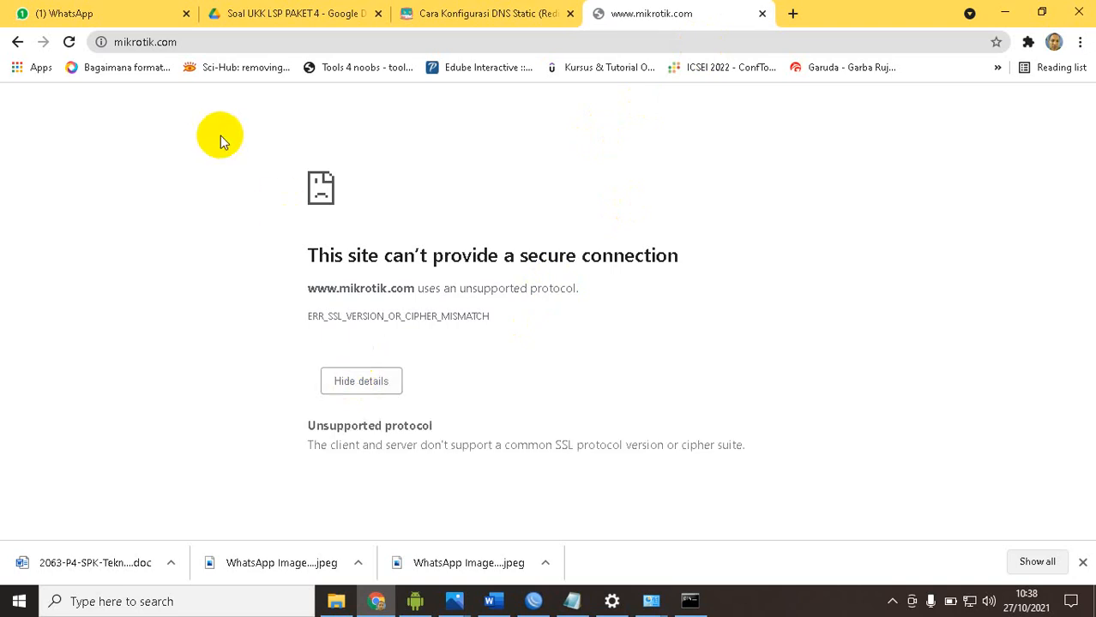
{"action": "left_click", "coordinate": [201, 45]}
{"action": "key", "text": "ctrl+c"}
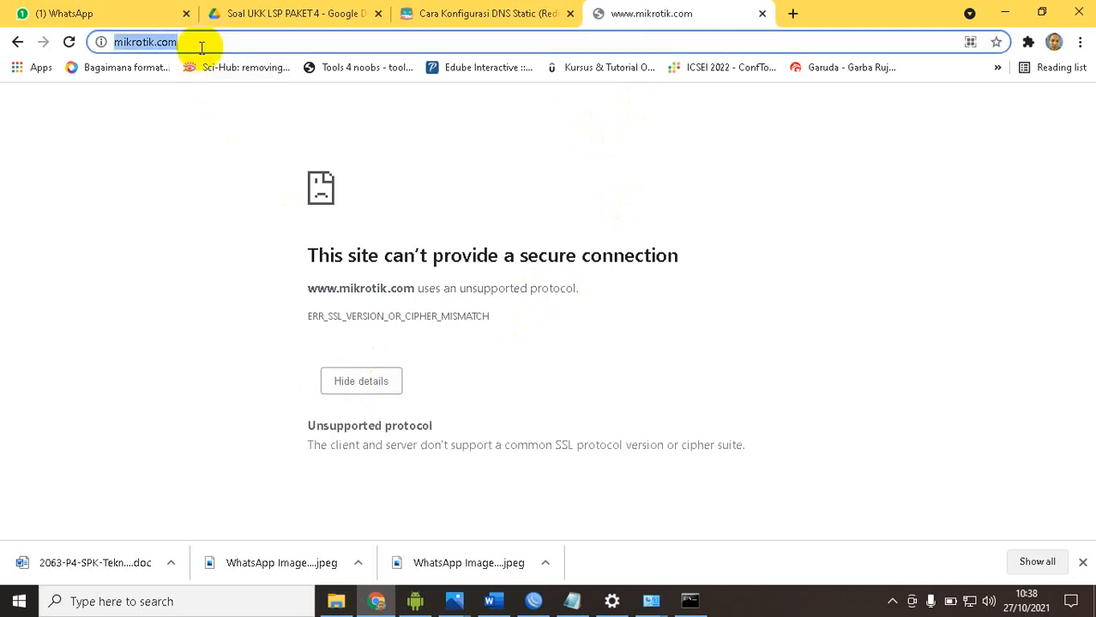
{"action": "type", "text": "http"}
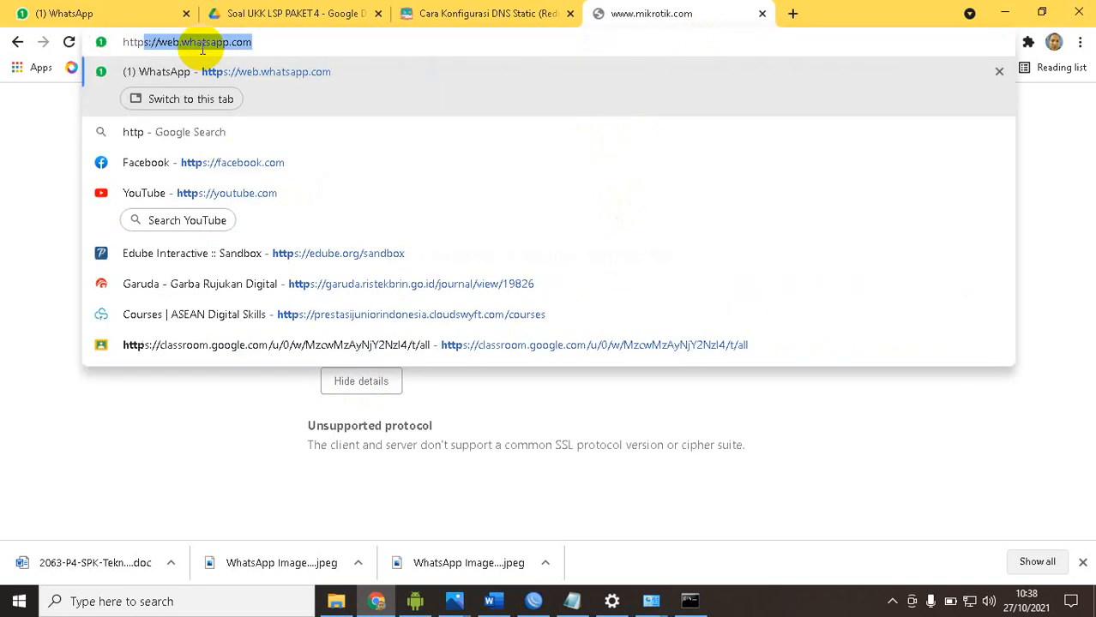
{"action": "type", "text": ":www."}
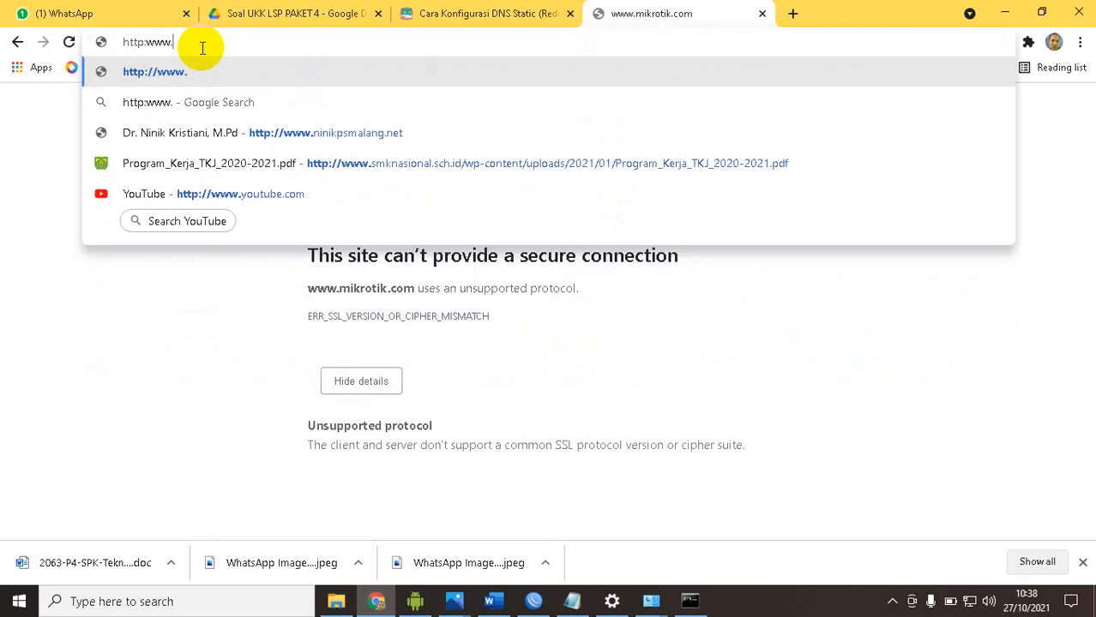
{"action": "type", "text": "mikrotik.com"}
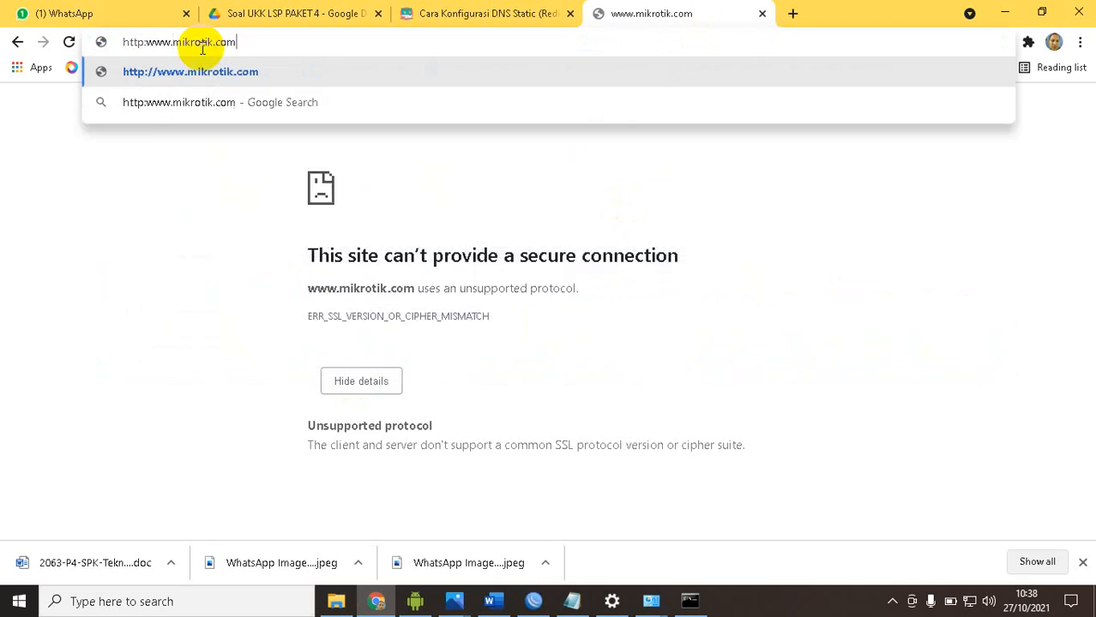
{"action": "key", "text": "Return"}
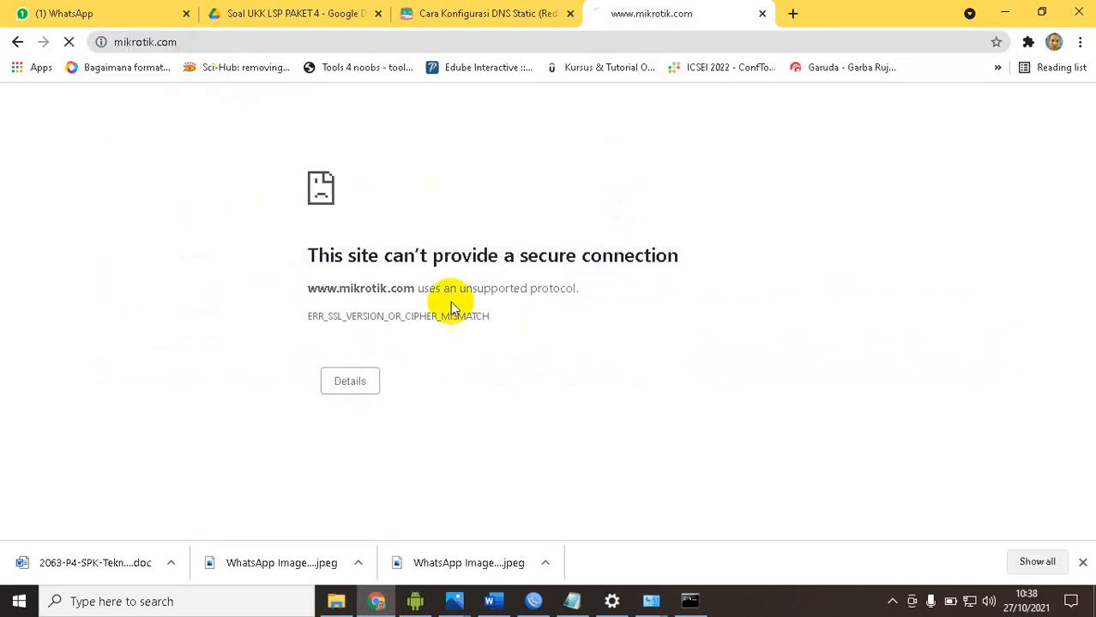
Switch to WinBox to check the dstnat redirect rule in the NAT list, and return to Chrome
{"action": "left_click", "coordinate": [533, 601]}
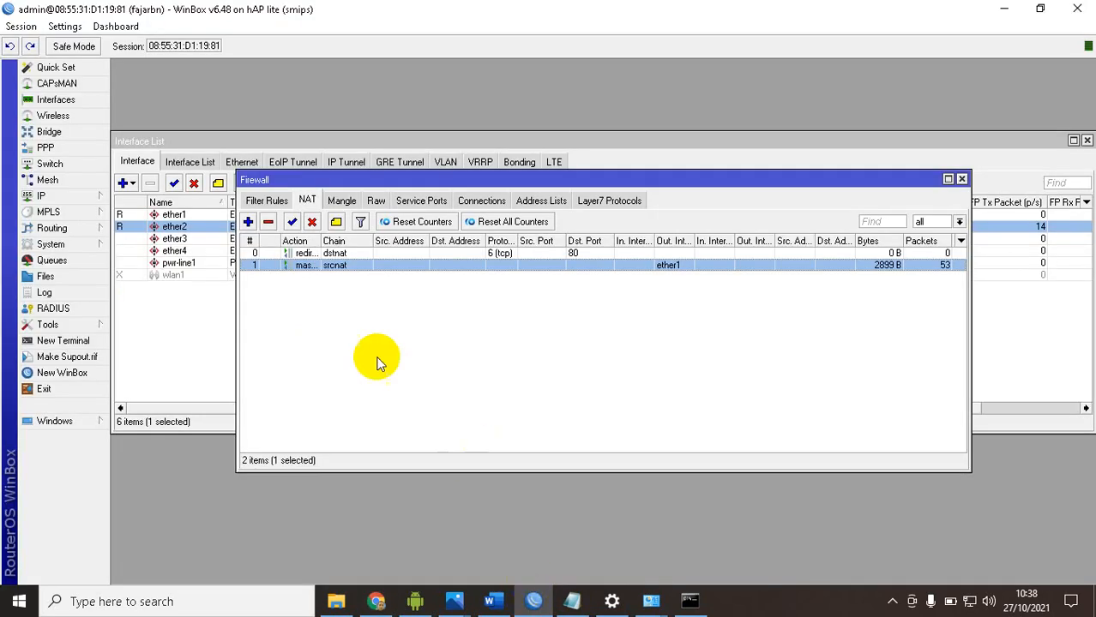
{"action": "left_click", "coordinate": [369, 256]}
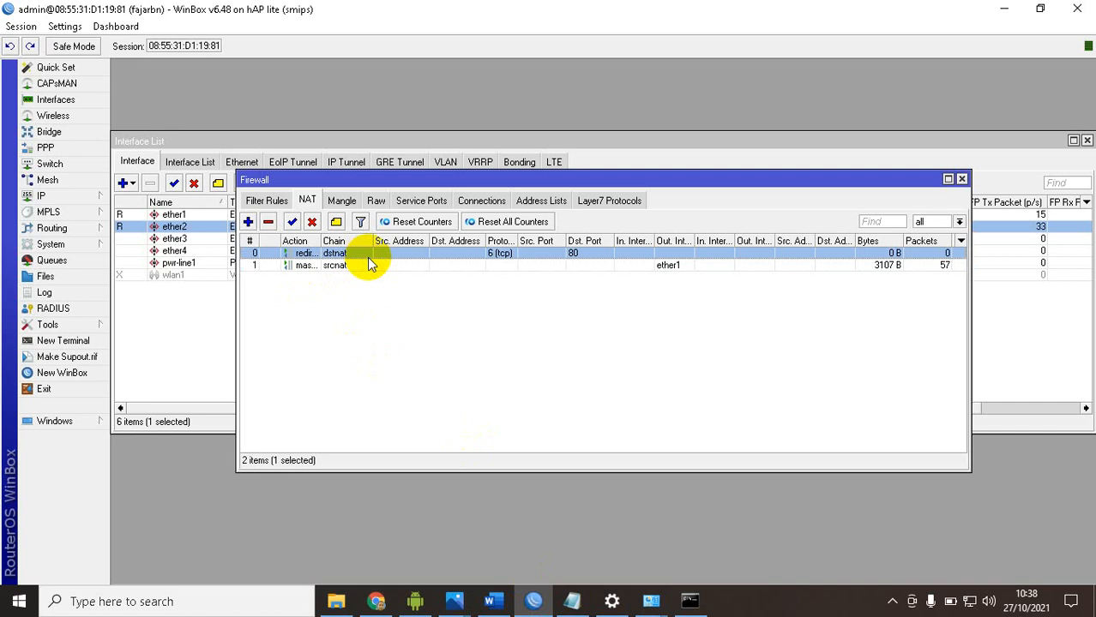
{"action": "left_click", "coordinate": [376, 601]}
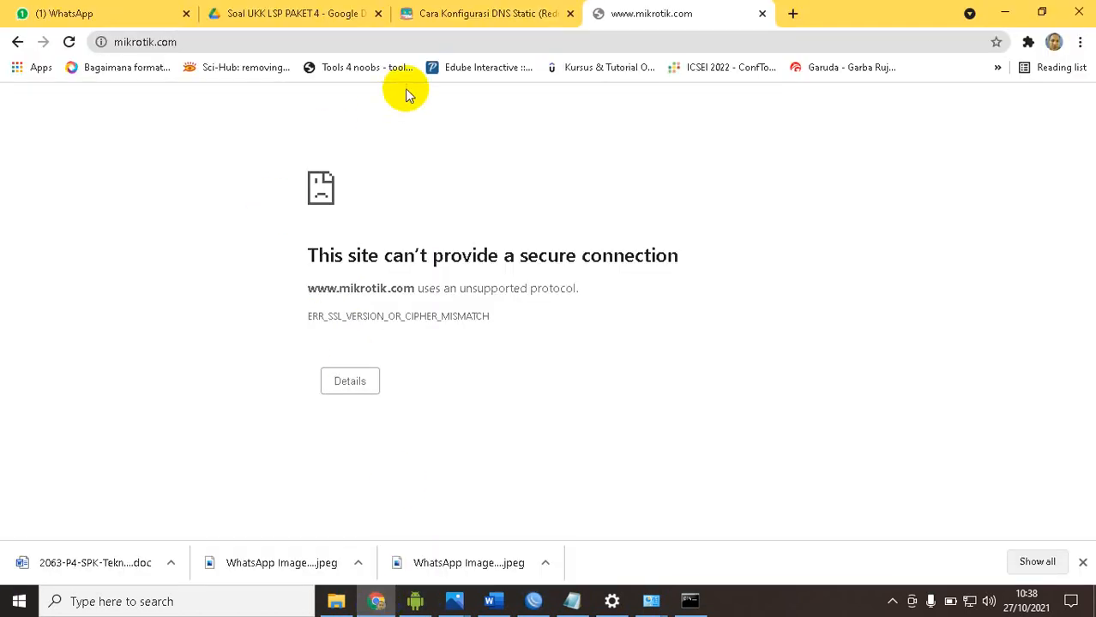
{"action": "left_click", "coordinate": [459, 17]}
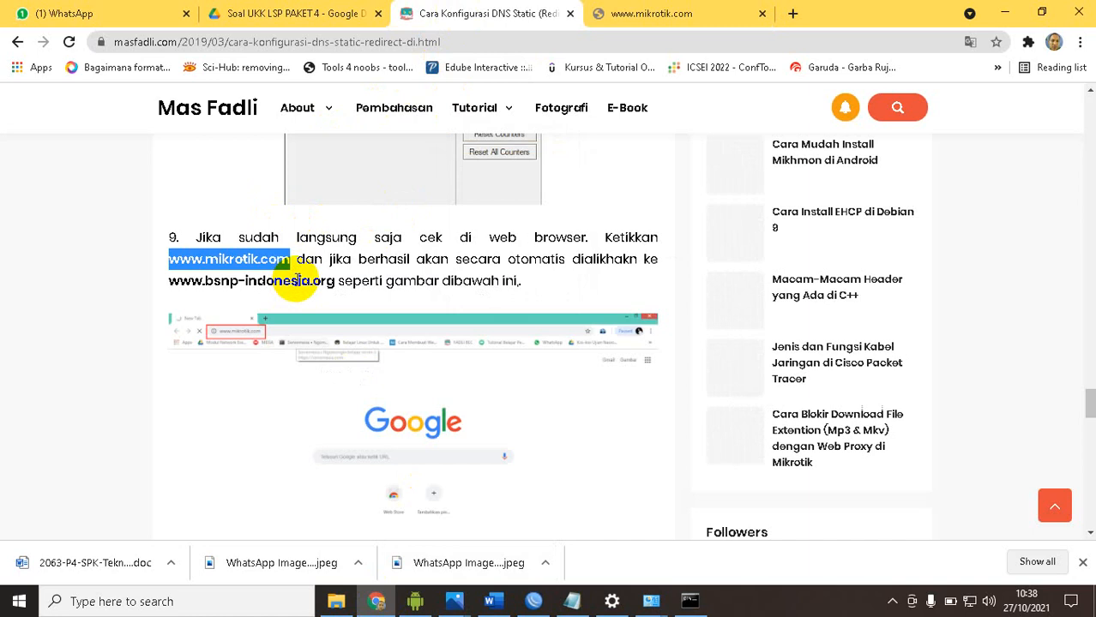
{"action": "left_click", "coordinate": [696, 17]}
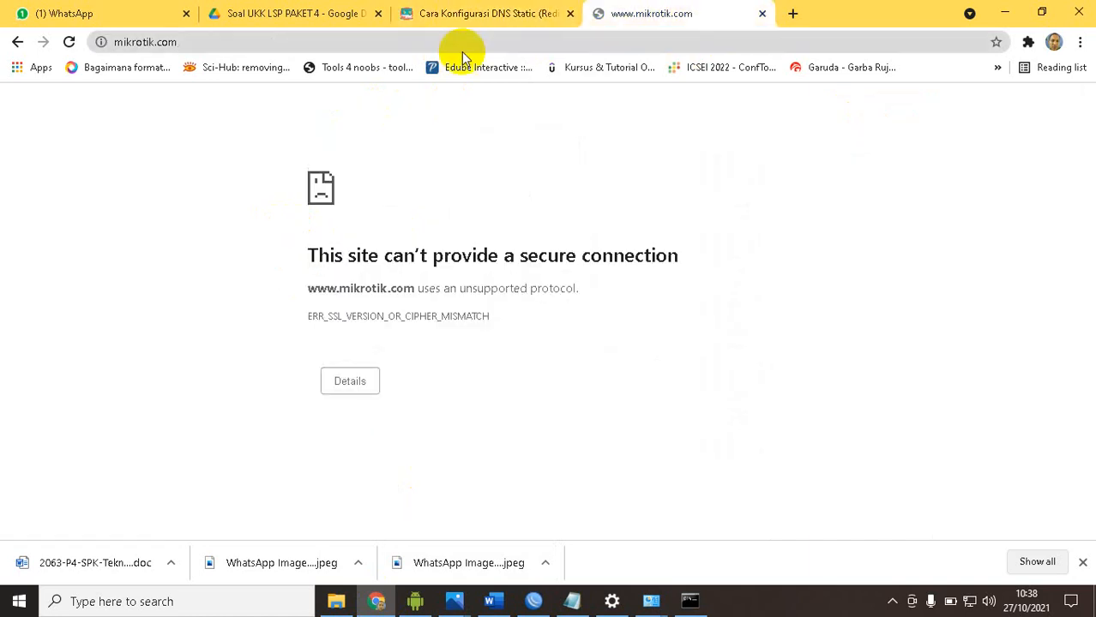
{"action": "left_click", "coordinate": [464, 44]}
{"action": "key", "text": "ctrl+v"}
{"action": "key", "text": "Return"}
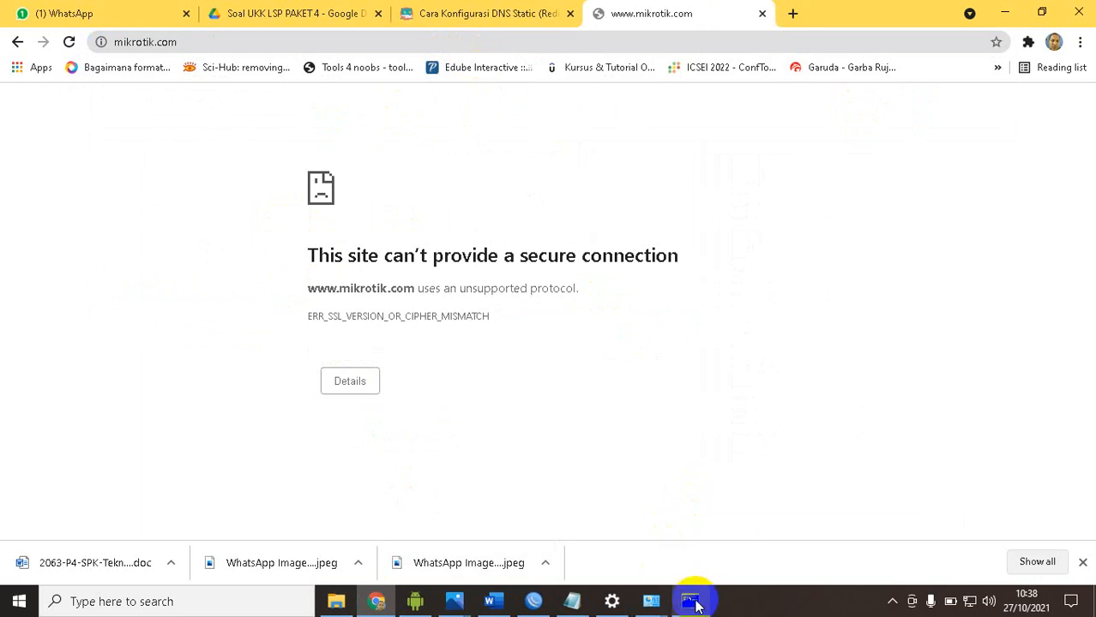
Switch to WinBox and set the dstnat redirect rule's source address to 192.168.100.0/24
{"action": "mouse_move", "coordinate": [703, 605]}
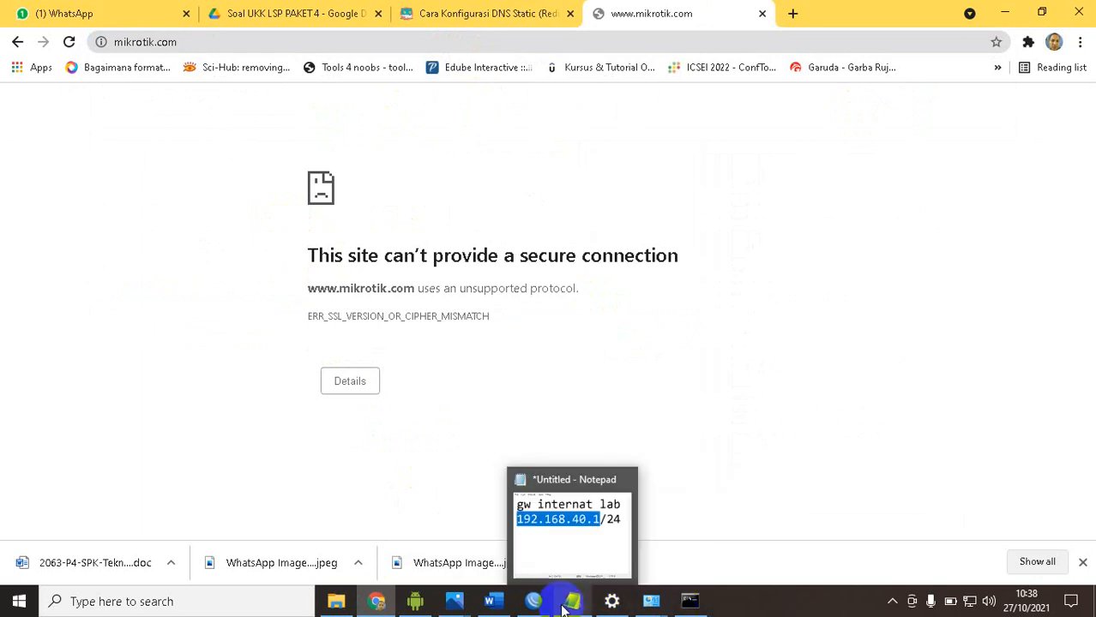
{"action": "left_click", "coordinate": [533, 601]}
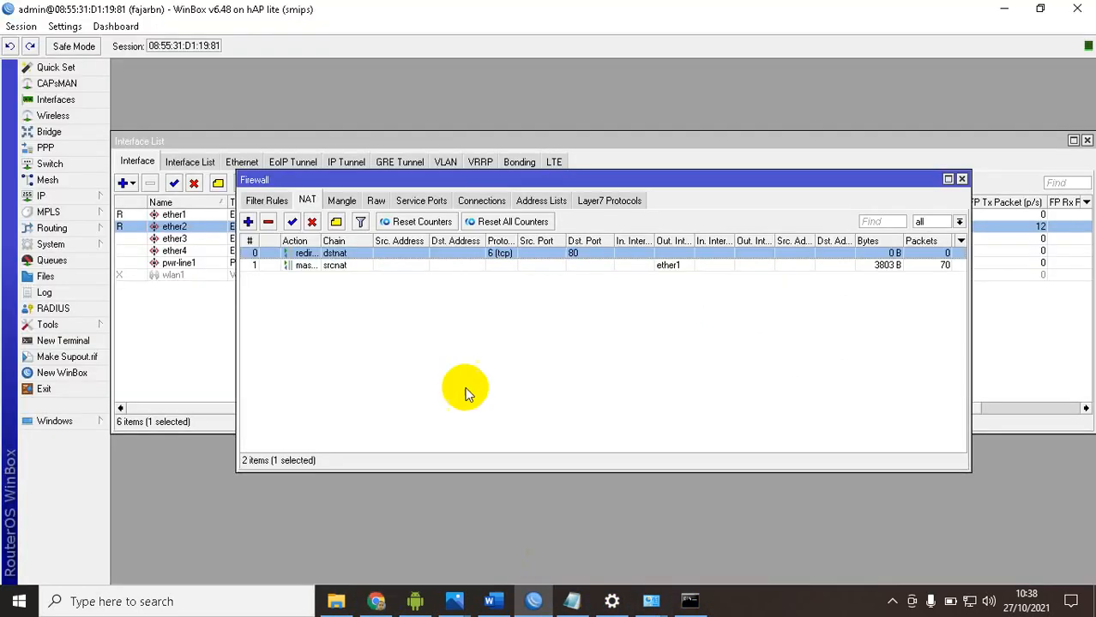
{"action": "double_click", "coordinate": [359, 257]}
{"action": "left_click", "coordinate": [531, 160]}
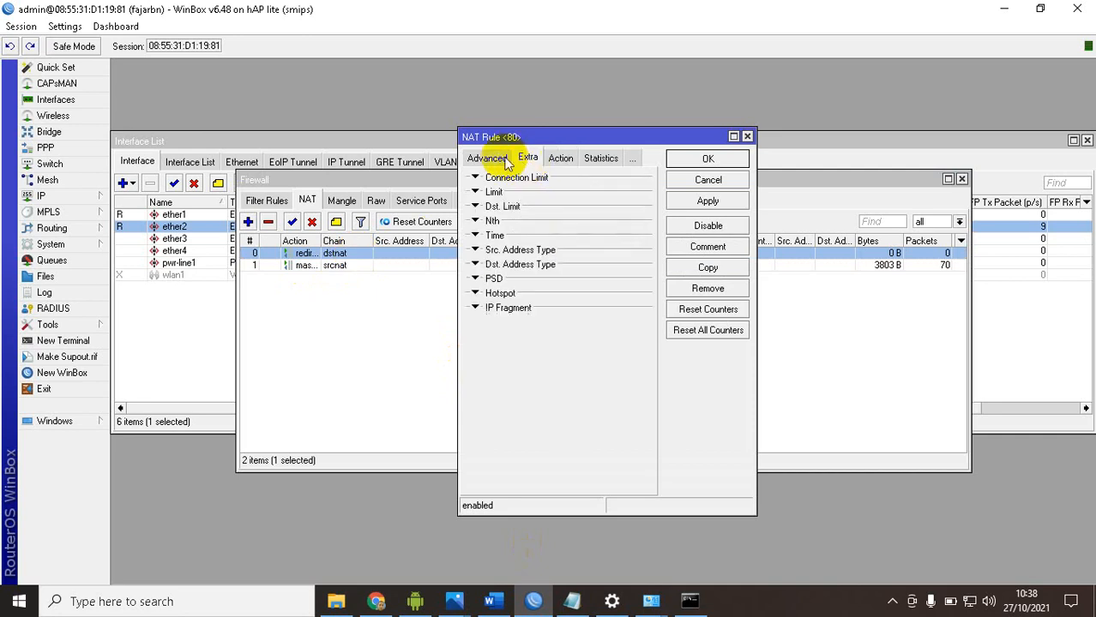
{"action": "left_click", "coordinate": [491, 160]}
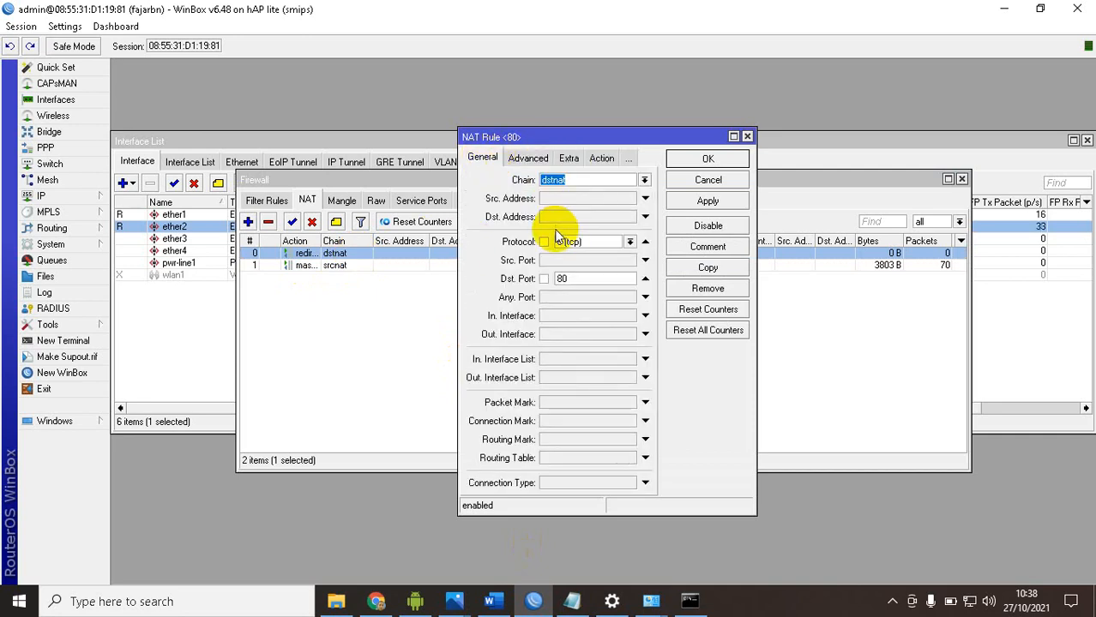
{"action": "left_click", "coordinate": [592, 199]}
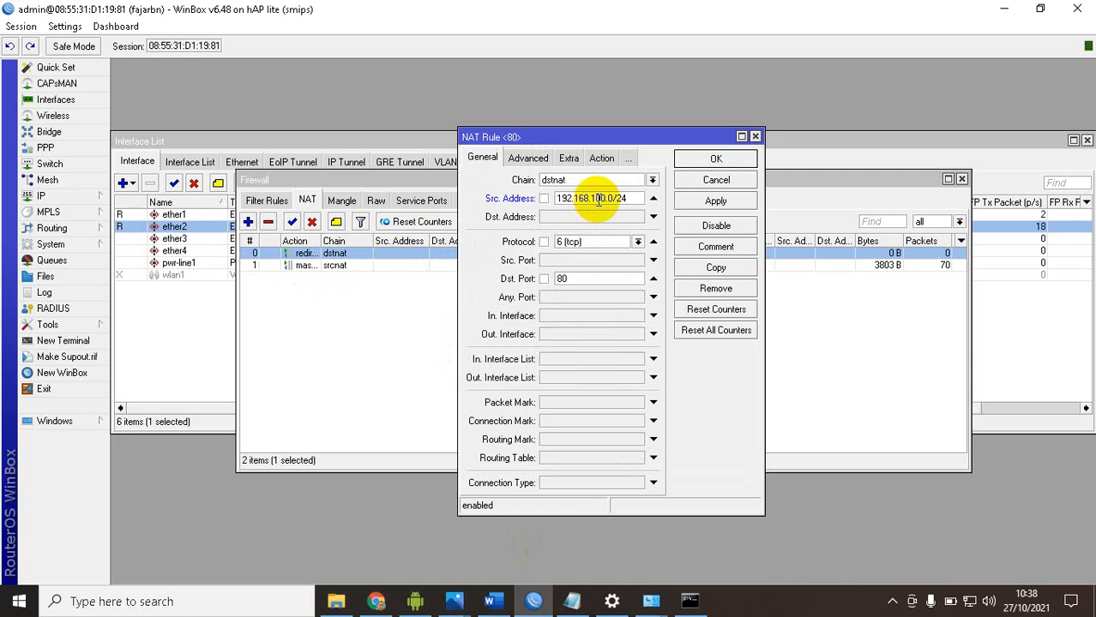
{"action": "left_click", "coordinate": [701, 203]}
{"action": "left_click", "coordinate": [700, 161]}
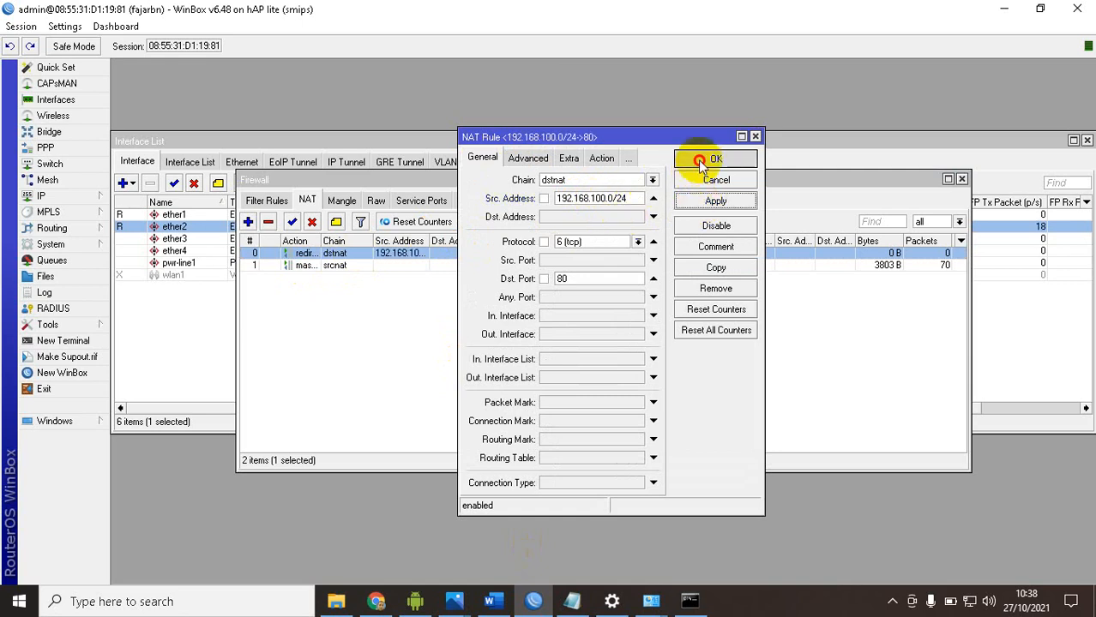
{"action": "left_click", "coordinate": [689, 600]}
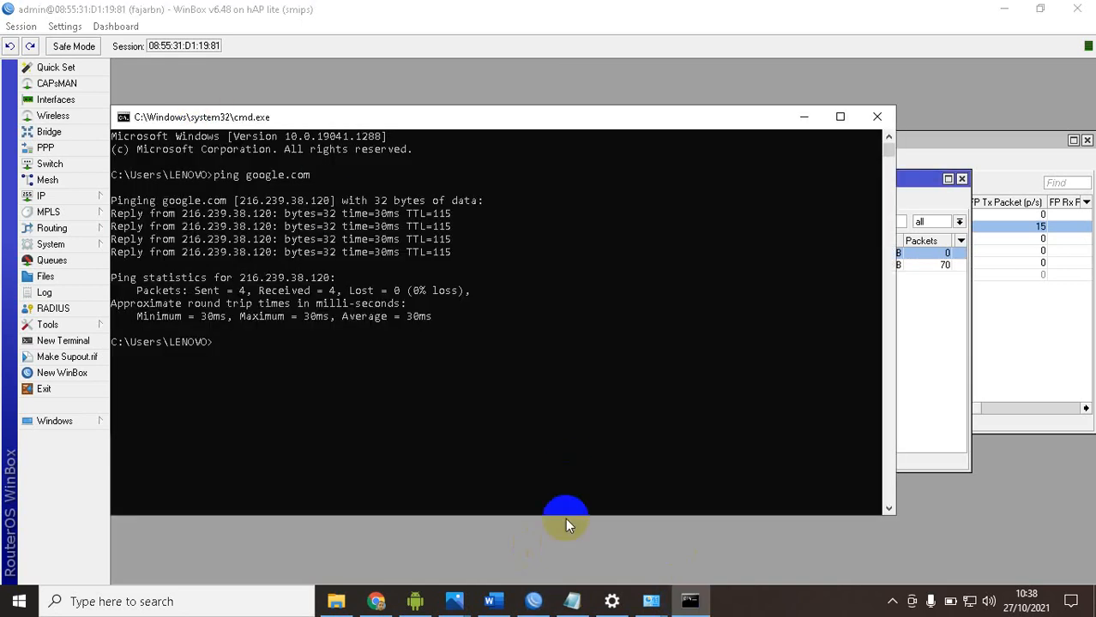
{"action": "left_click", "coordinate": [377, 600]}
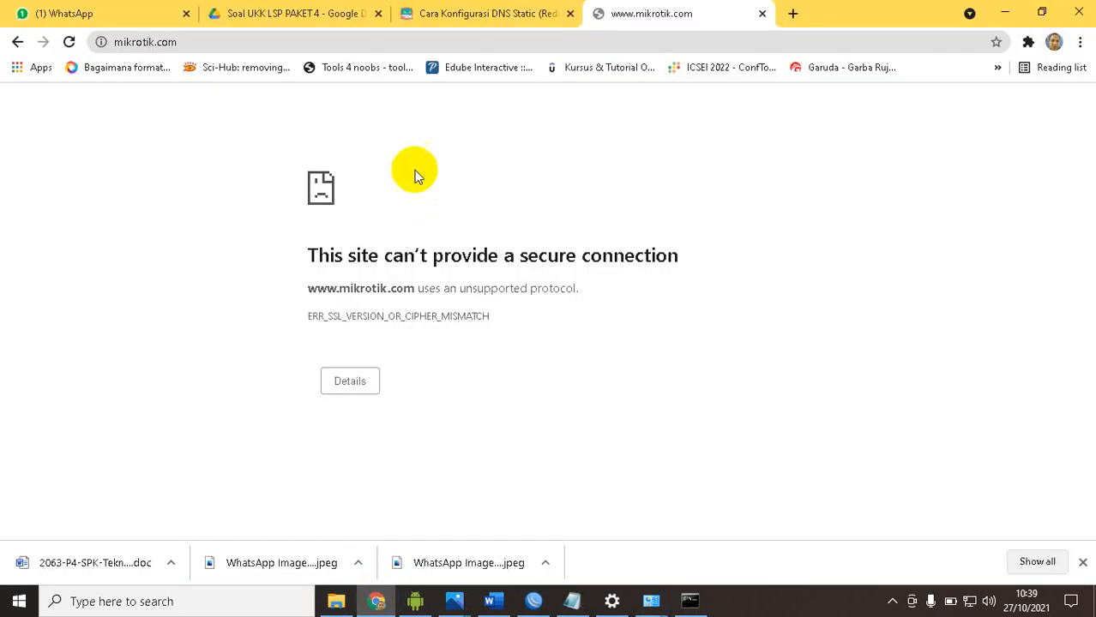
{"action": "left_click", "coordinate": [531, 43]}
{"action": "type", "text": "www."}
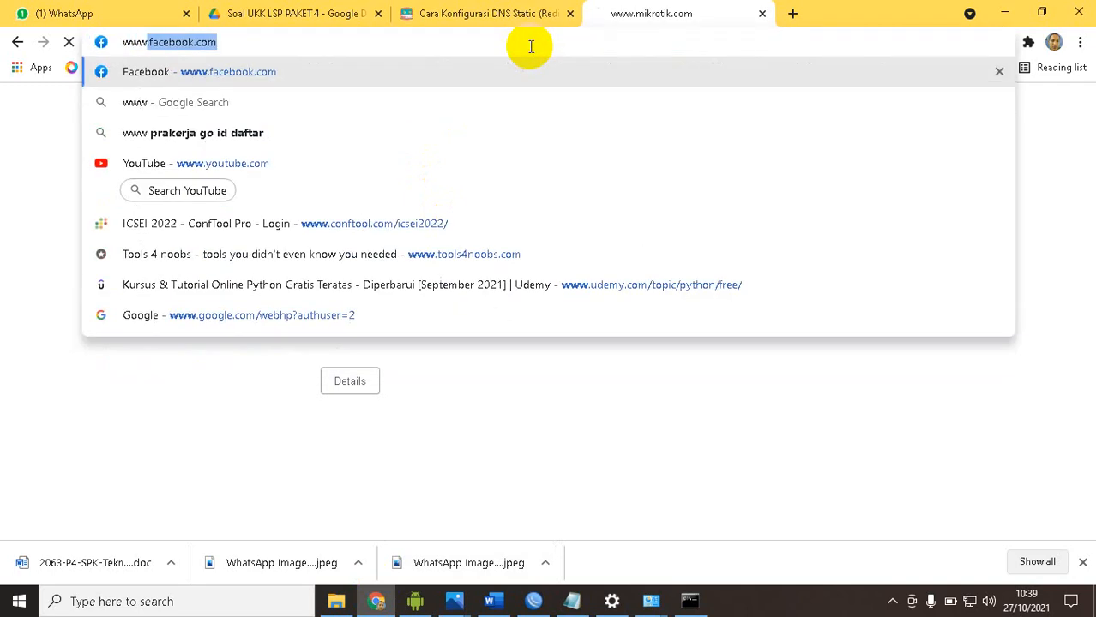
{"action": "type", "text": "mikrotik.com"}
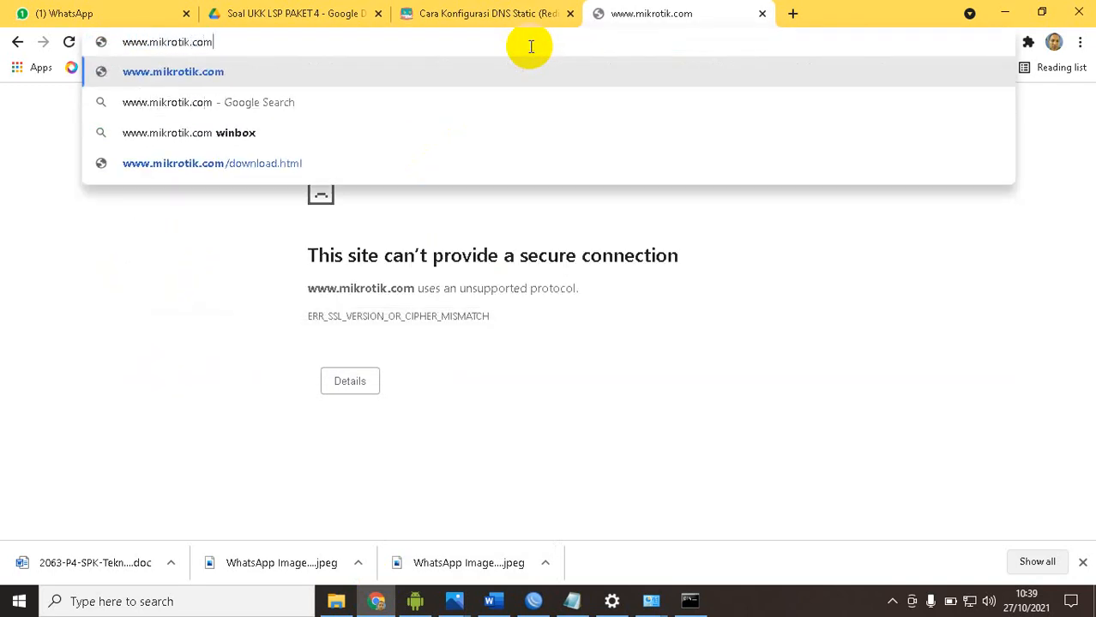
{"action": "key", "text": "Return"}
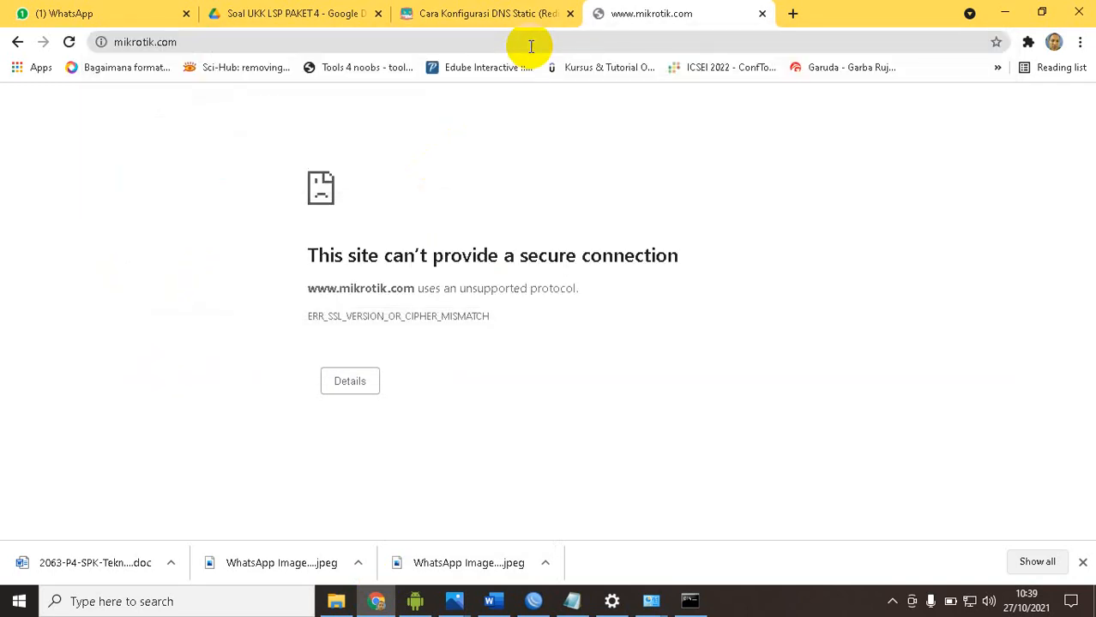
{"action": "left_click", "coordinate": [360, 384]}
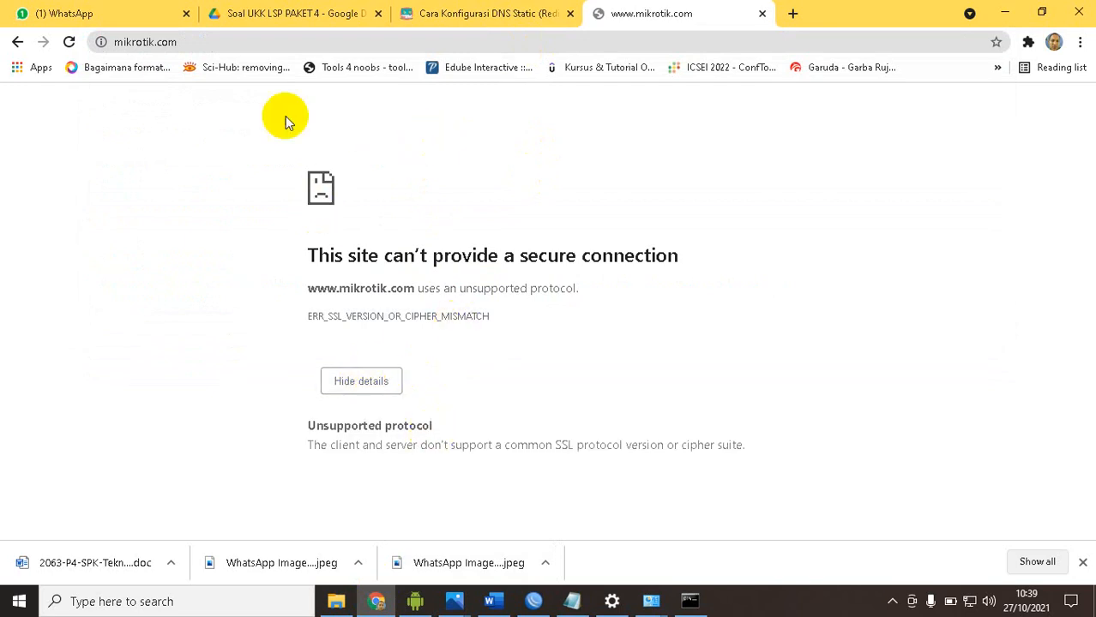
Inspect the connection information and cookies in use for mikrotik.com, and close the cookie list
{"action": "left_click", "coordinate": [102, 43]}
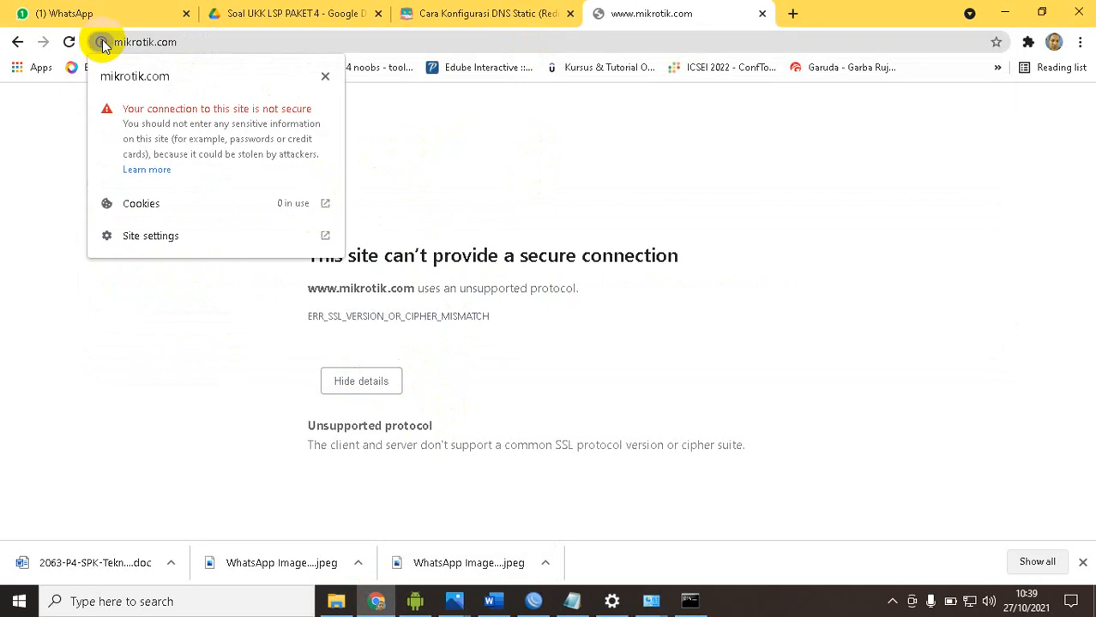
{"action": "left_click", "coordinate": [161, 210]}
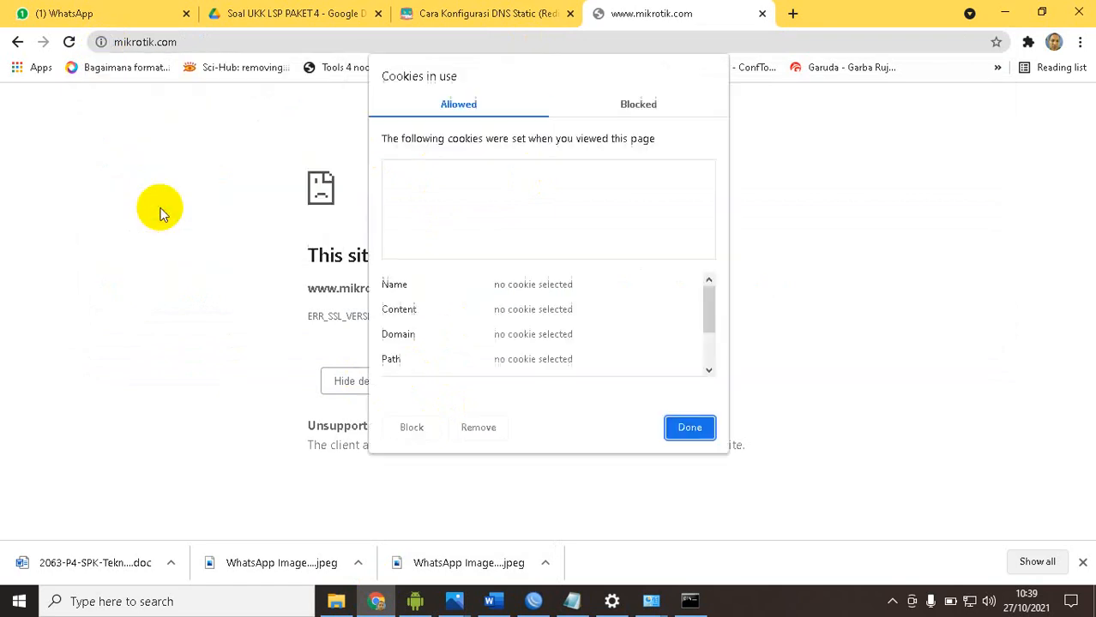
{"action": "left_click", "coordinate": [691, 427]}
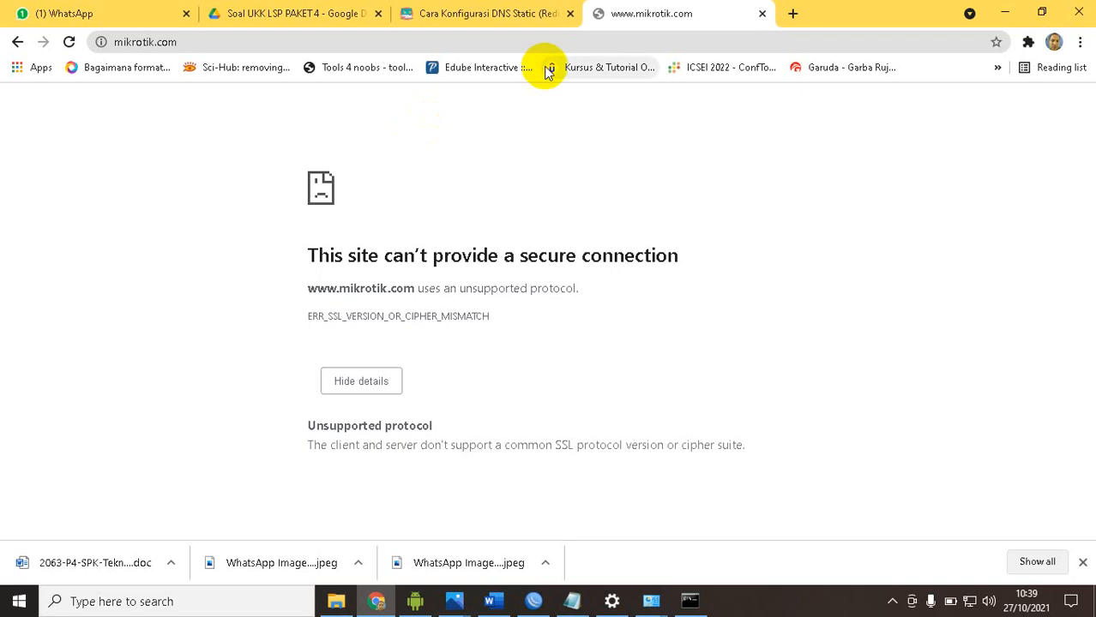
{"action": "left_click", "coordinate": [488, 13]}
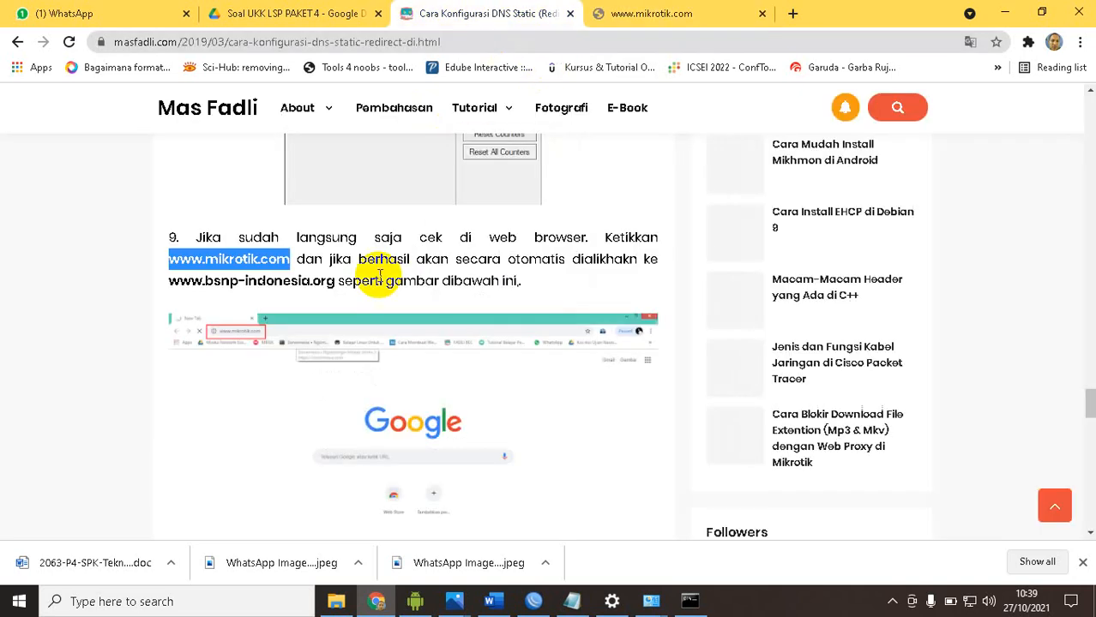
{"action": "scroll", "coordinate": [380, 274], "scroll_direction": "down", "scroll_amount": 15}
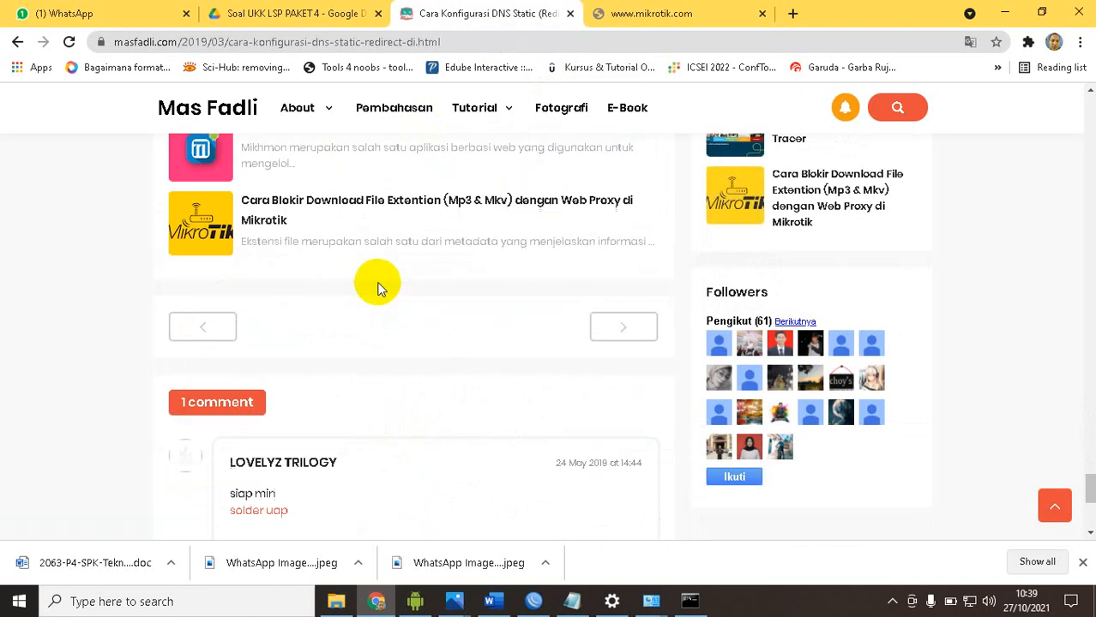
{"action": "scroll", "coordinate": [380, 287], "scroll_direction": "up", "scroll_amount": 15}
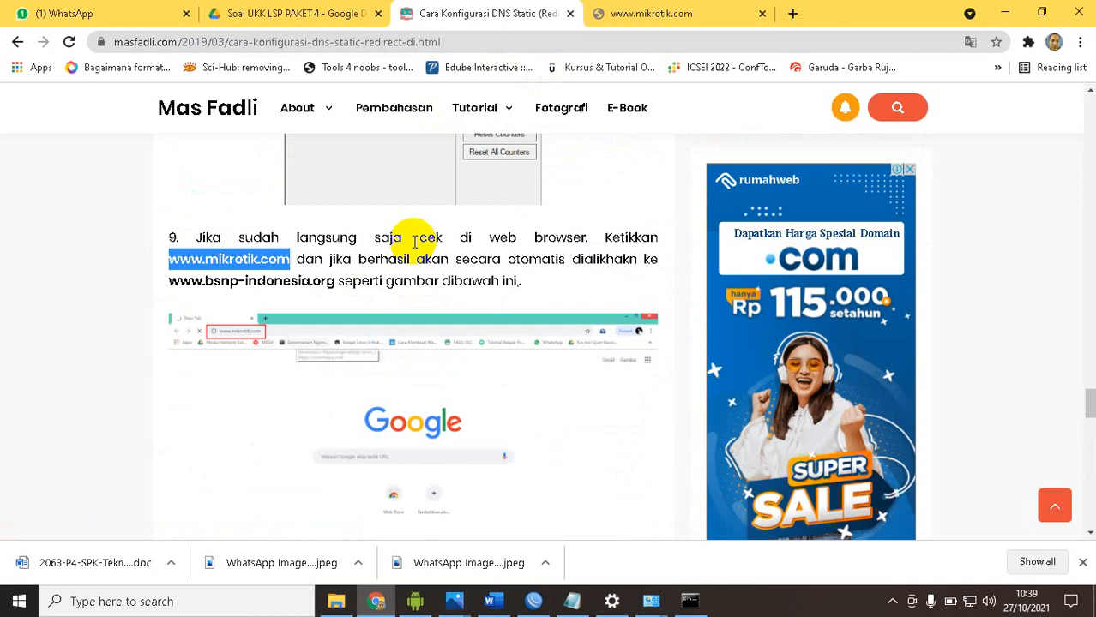
{"action": "left_click", "coordinate": [691, 596]}
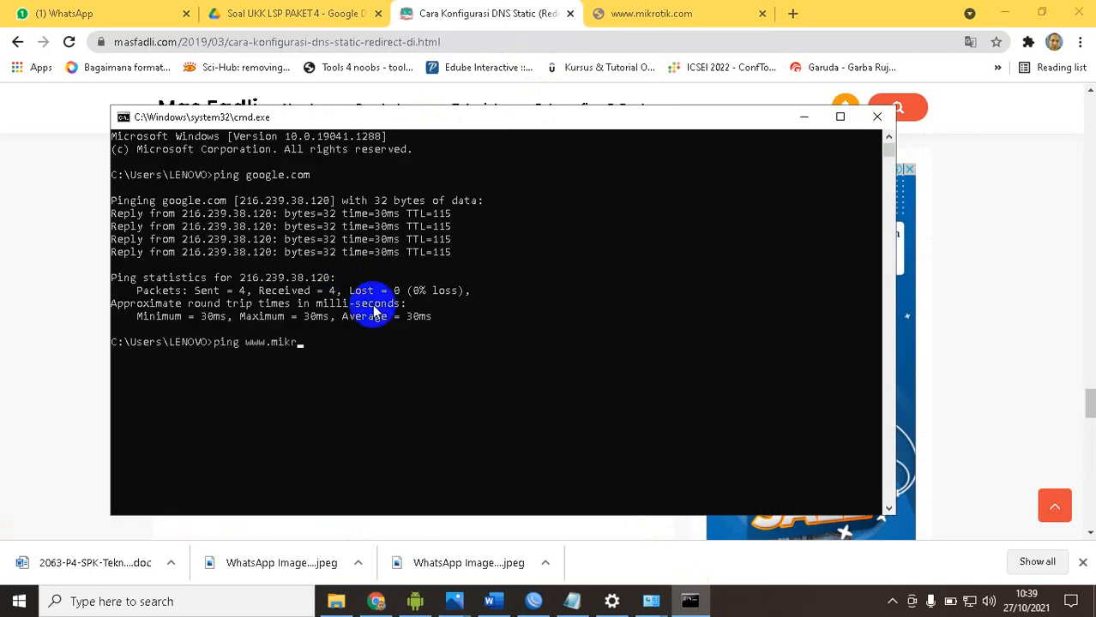
{"action": "type", "text": "ping www.mikrotik.com"}
{"action": "key", "text": "Return"}
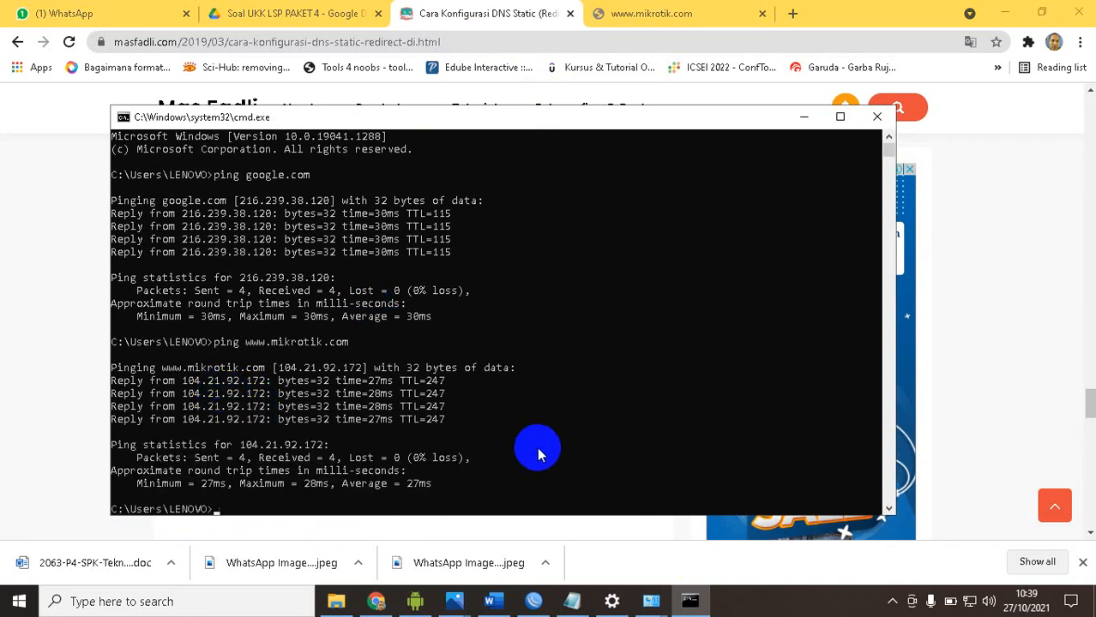
{"action": "left_click", "coordinate": [534, 601]}
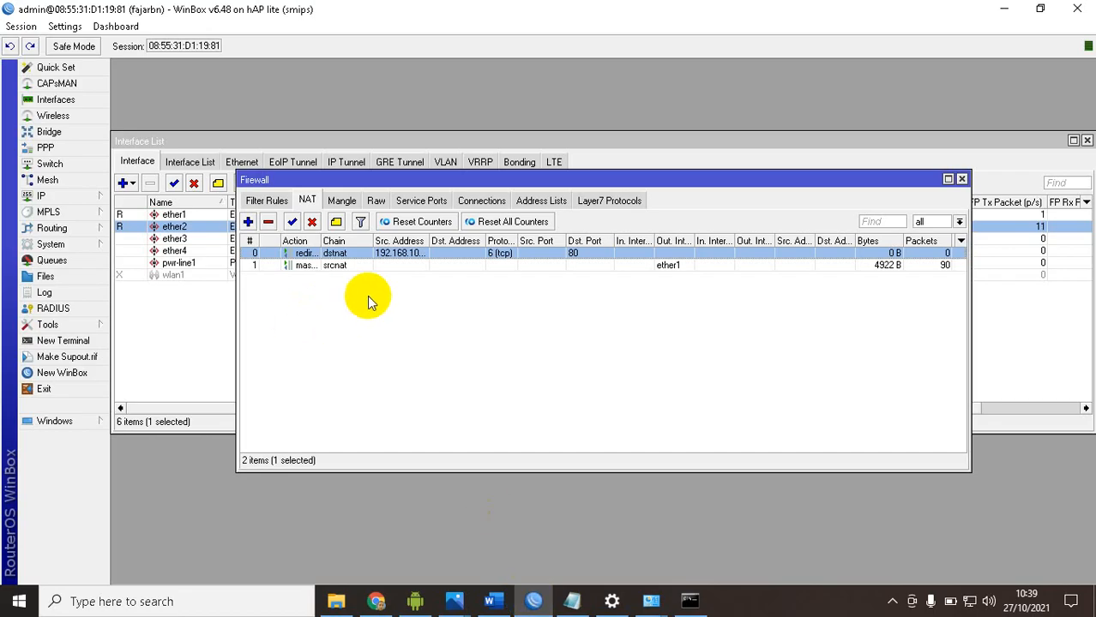
{"action": "left_click", "coordinate": [90, 197]}
{"action": "left_click", "coordinate": [153, 316]}
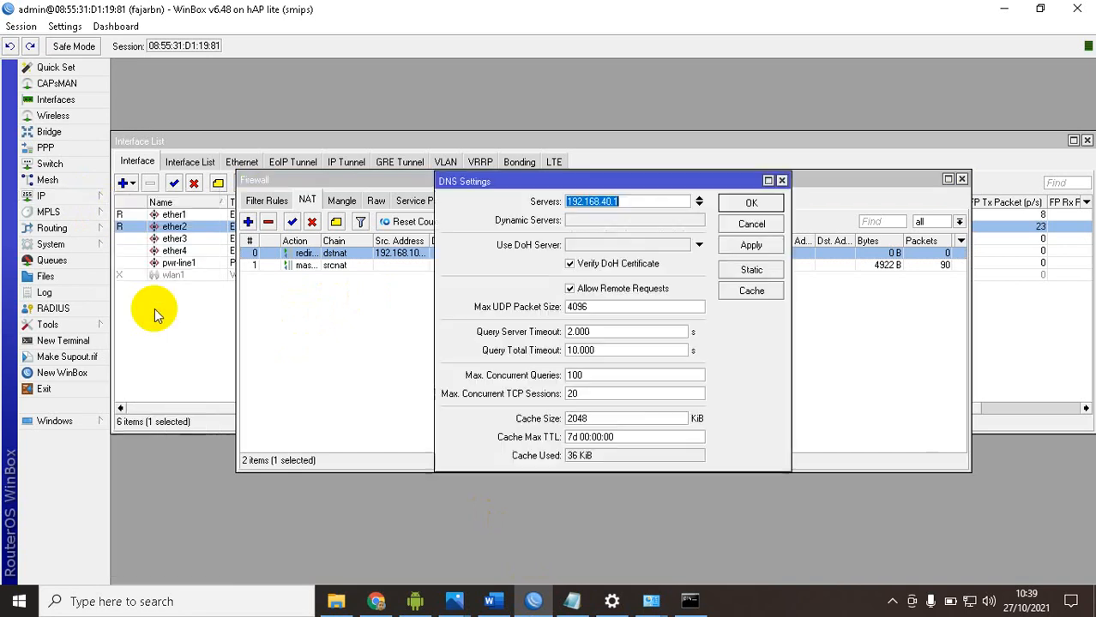
{"action": "left_click", "coordinate": [749, 271]}
{"action": "left_click", "coordinate": [562, 291]}
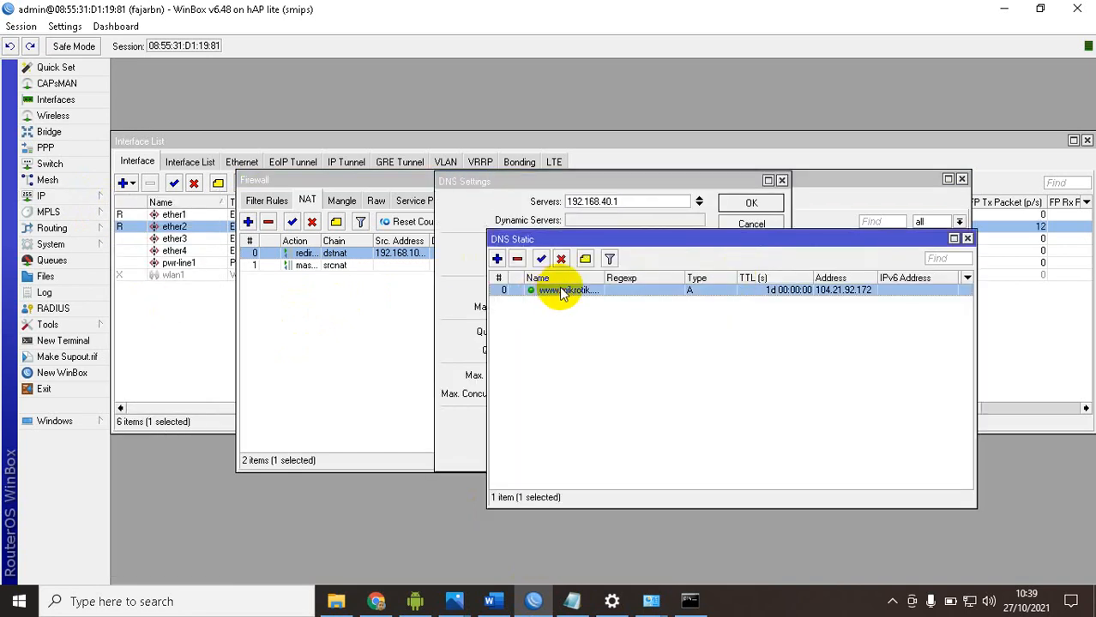
{"action": "left_click", "coordinate": [560, 259]}
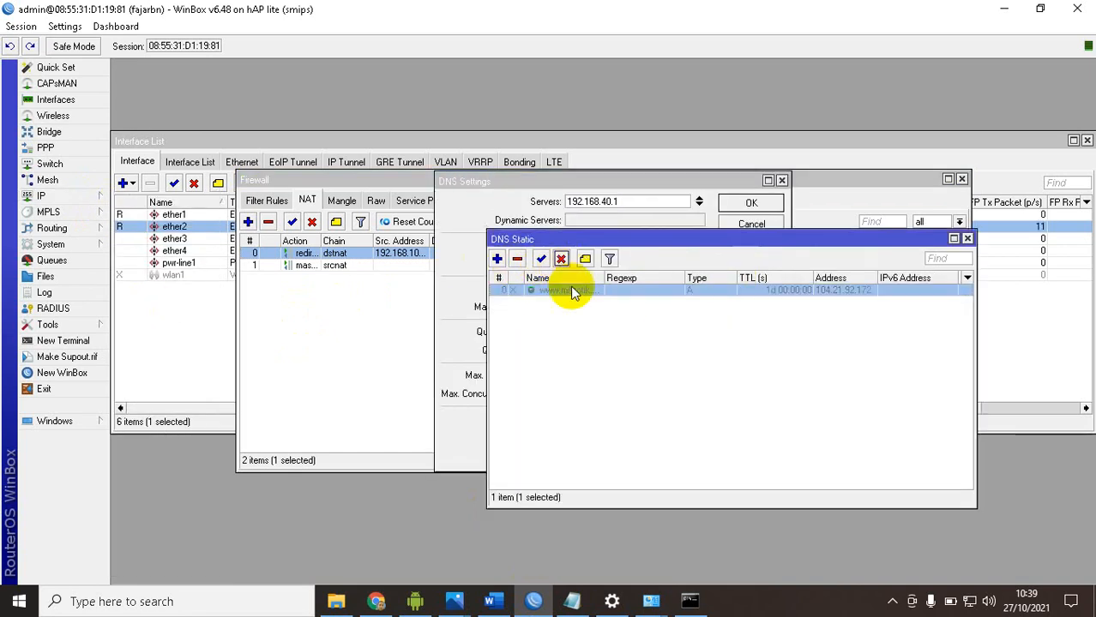
{"action": "left_click", "coordinate": [967, 238]}
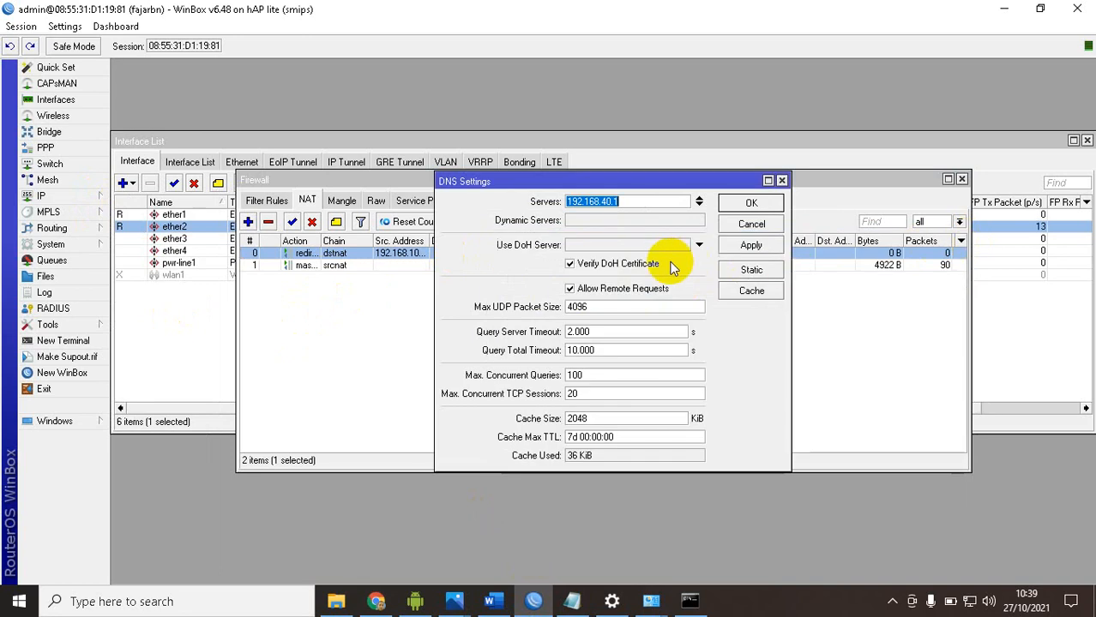
{"action": "left_click", "coordinate": [751, 206]}
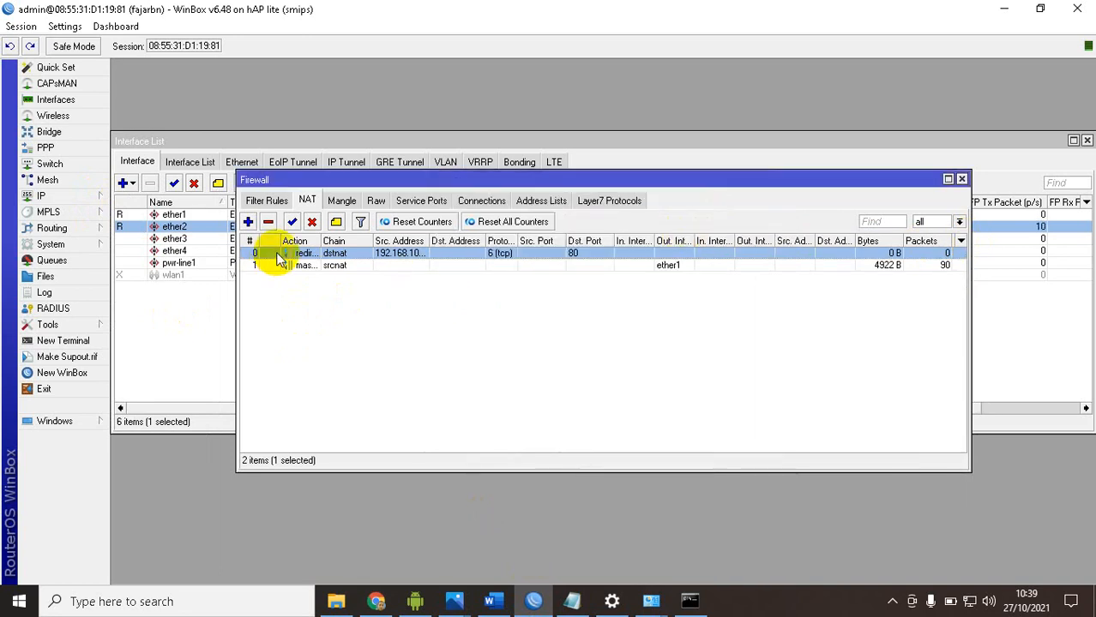
{"action": "left_click", "coordinate": [81, 195]}
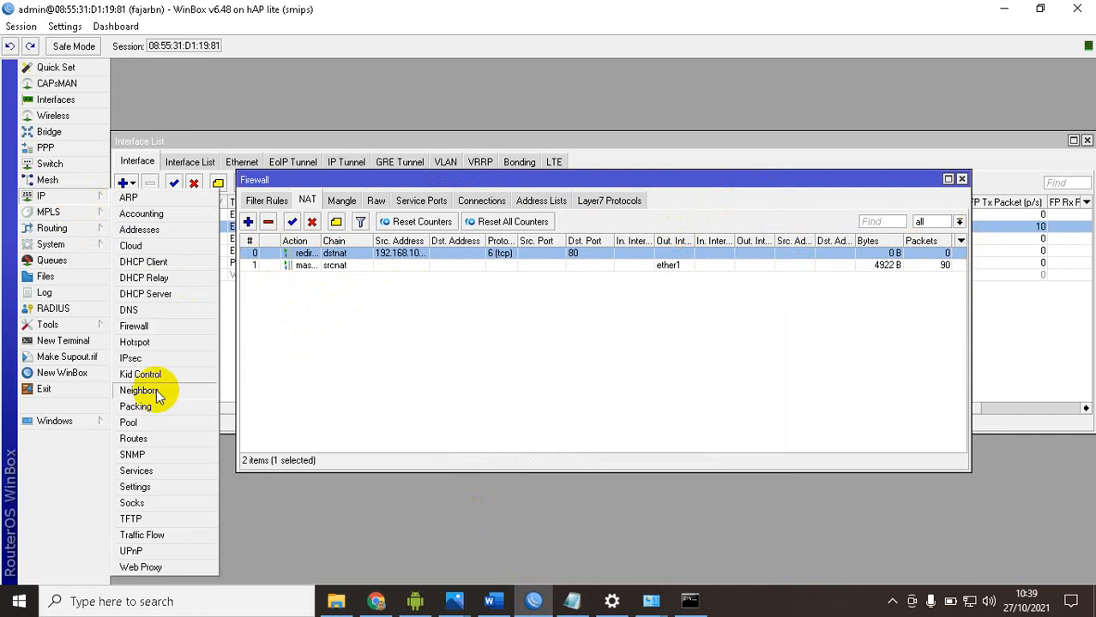
{"action": "left_click", "coordinate": [142, 568]}
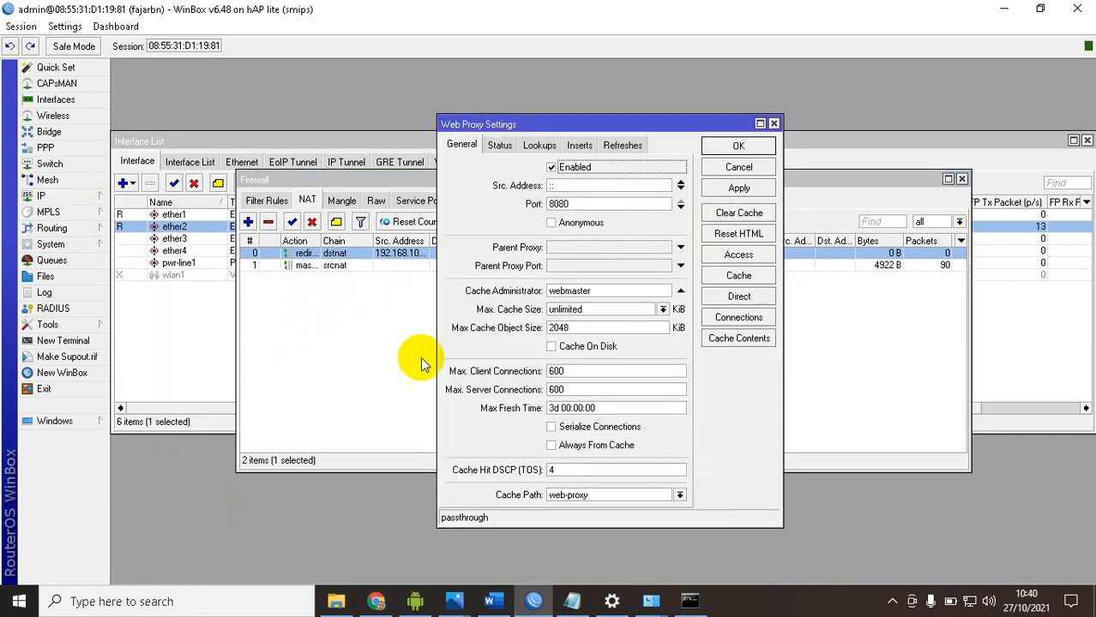
{"action": "left_click", "coordinate": [745, 261]}
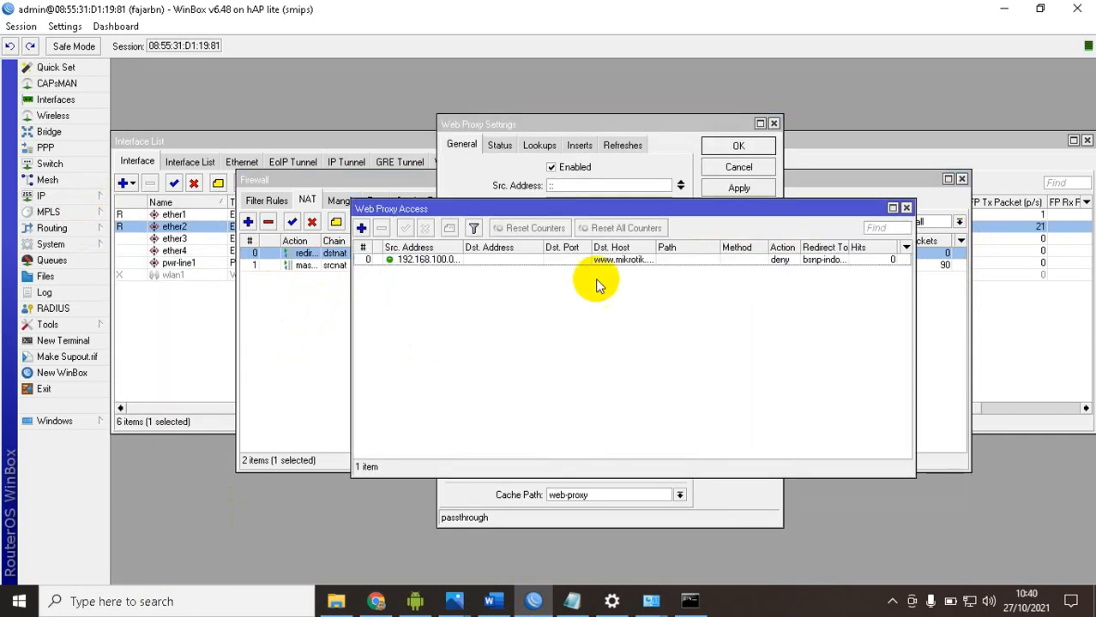
{"action": "double_click", "coordinate": [510, 262]}
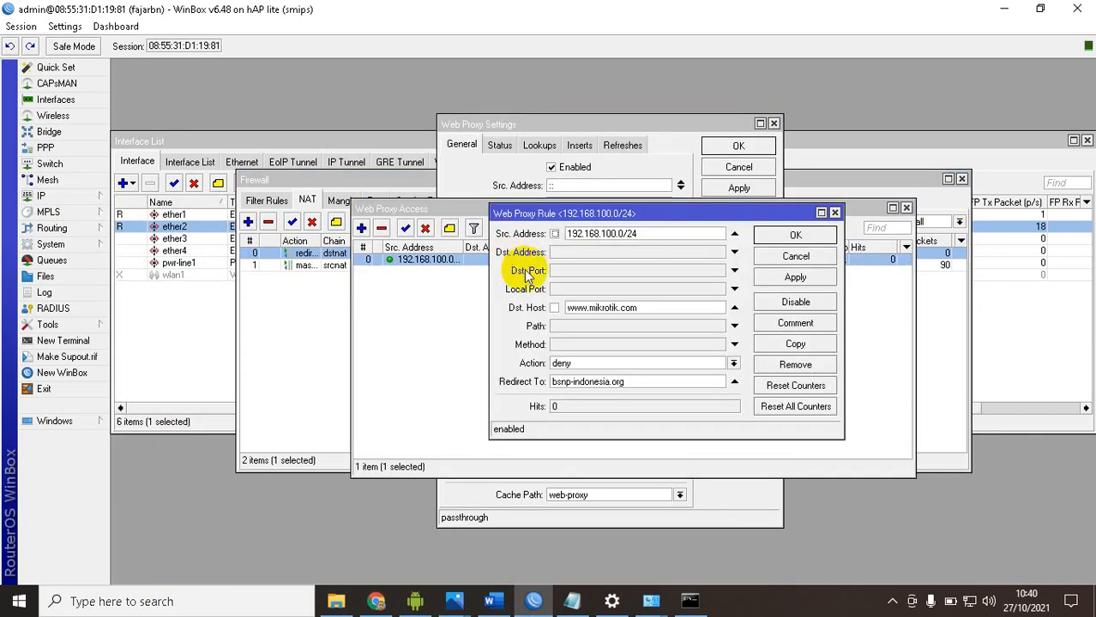
{"action": "double_click", "coordinate": [635, 306]}
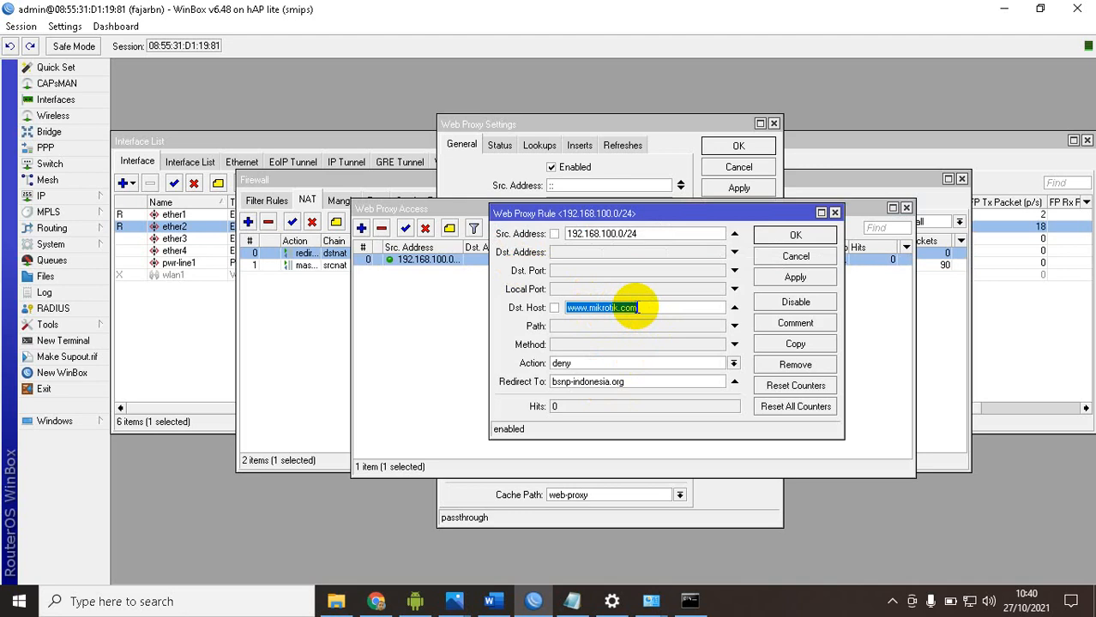
{"action": "left_click", "coordinate": [785, 236]}
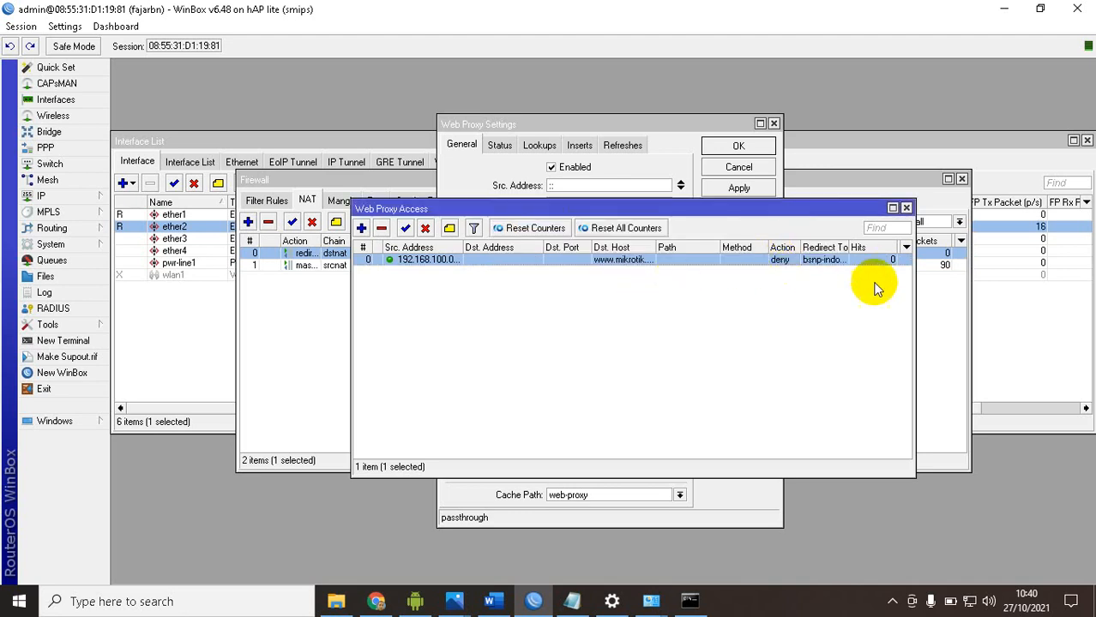
{"action": "left_click", "coordinate": [906, 208]}
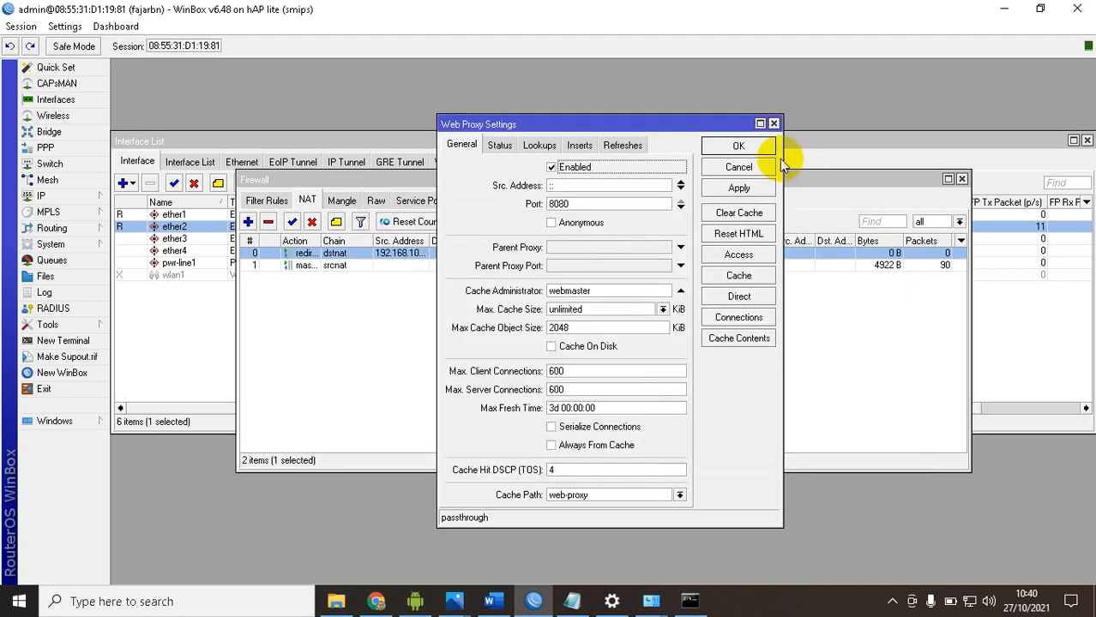
{"action": "left_click", "coordinate": [759, 147]}
{"action": "left_click", "coordinate": [377, 601]}
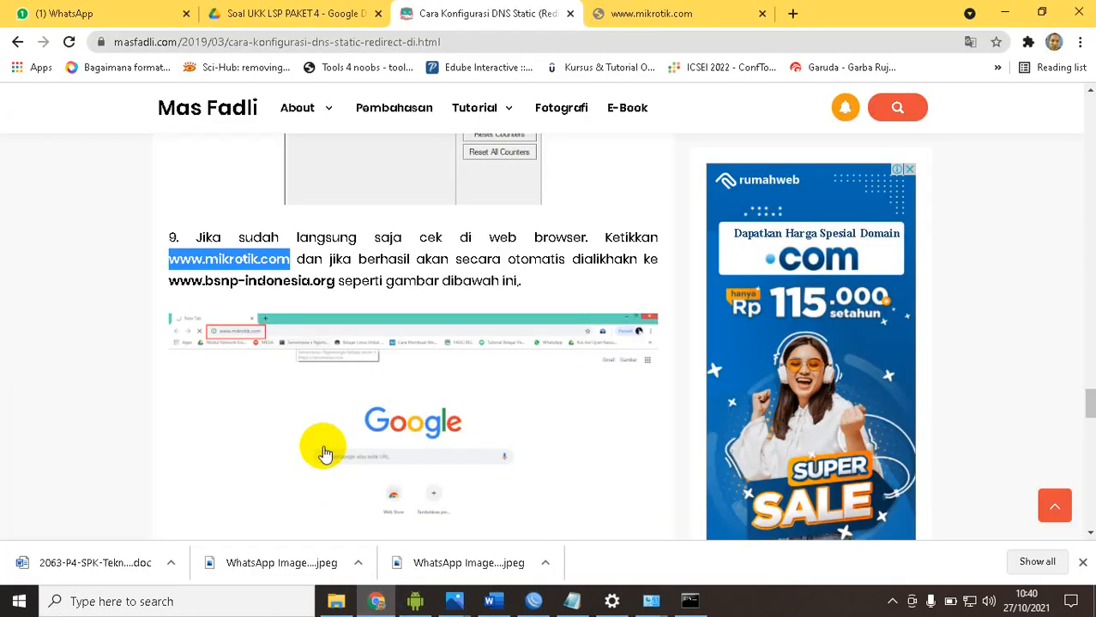
{"action": "left_click", "coordinate": [643, 12]}
{"action": "left_click", "coordinate": [516, 40]}
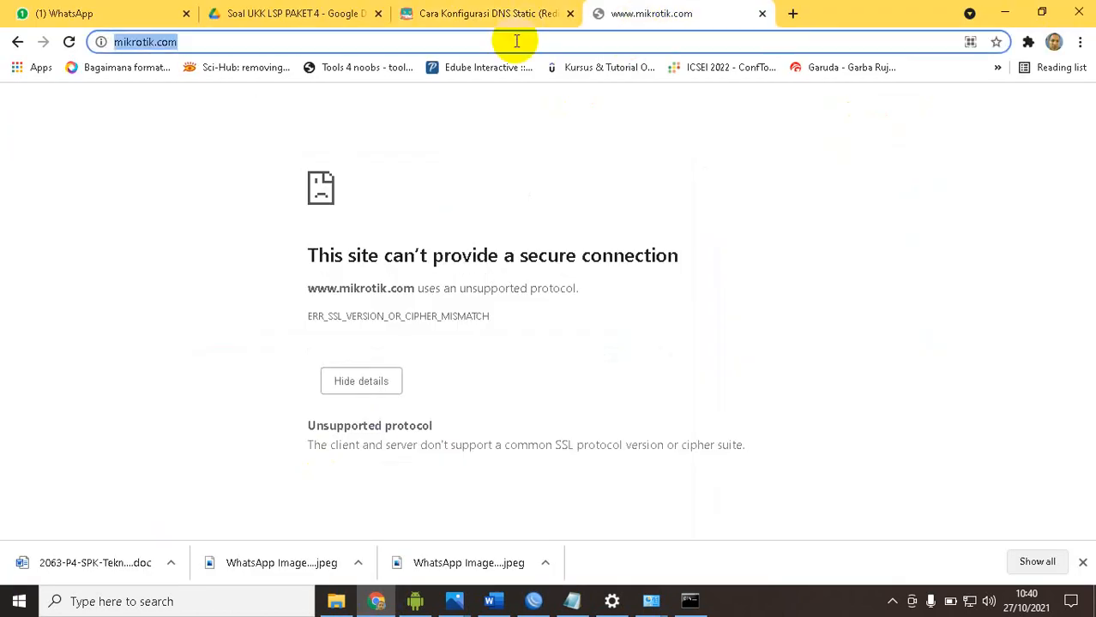
{"action": "type", "text": "www.mikrotik.com"}
{"action": "key", "text": "Return"}
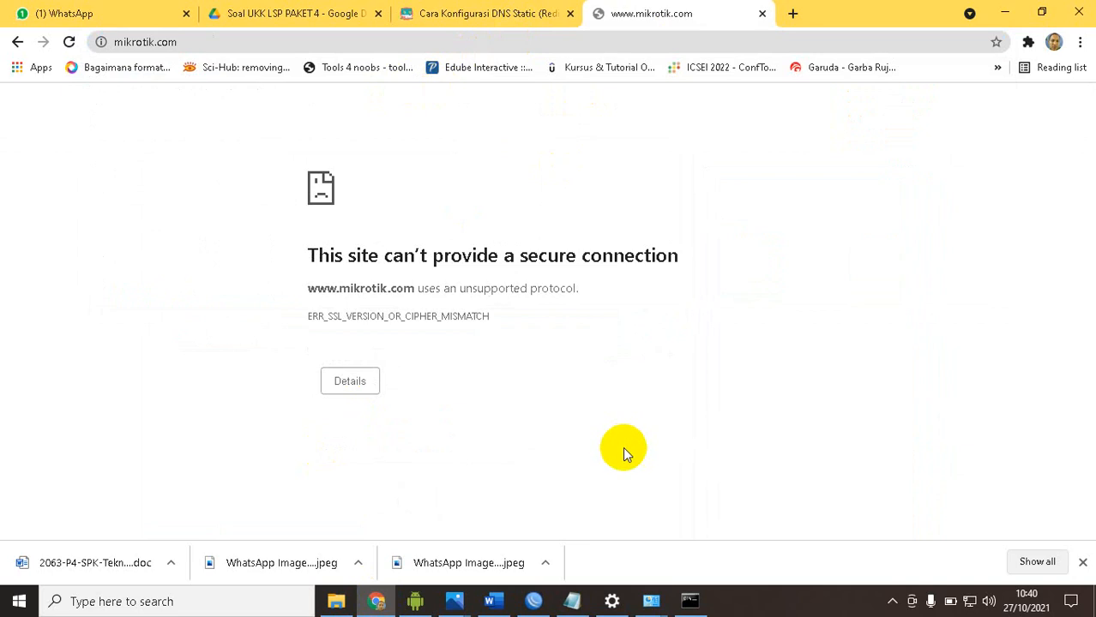
Search the web for "index of linux", open the ftp.kmu.edu.tw result, and copy its host name from the address
{"action": "left_click", "coordinate": [504, 42]}
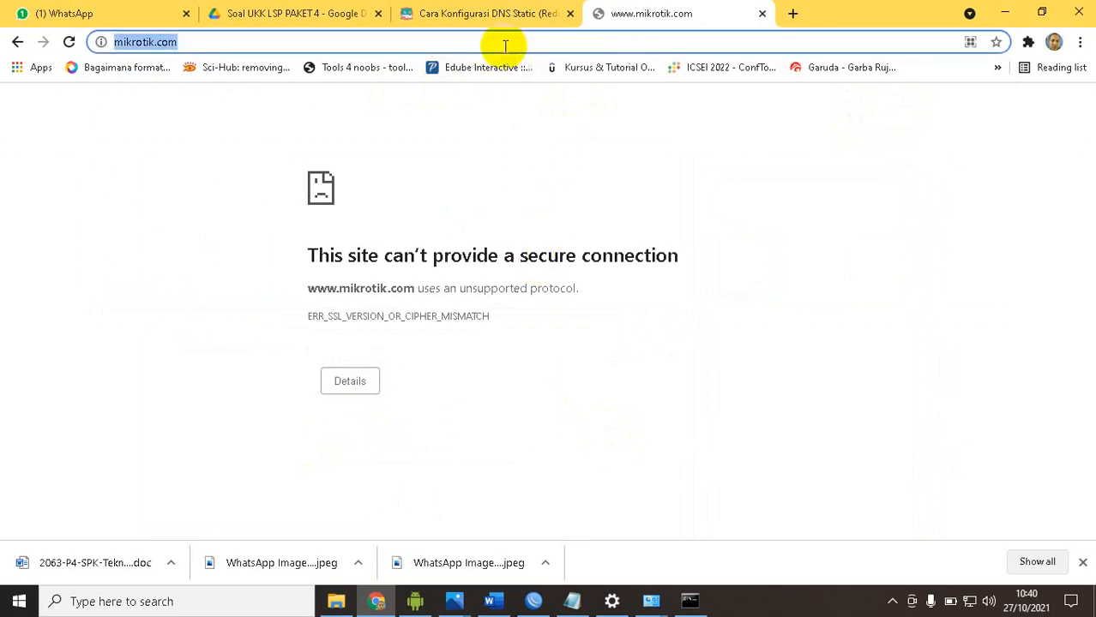
{"action": "type", "text": "index of"}
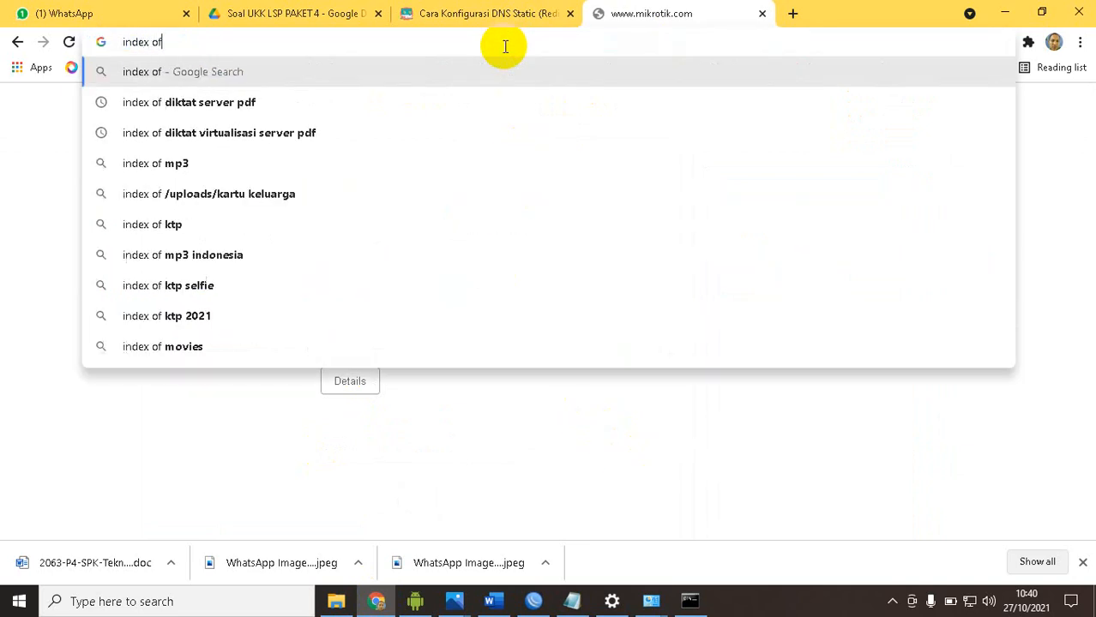
{"action": "type", "text": " linux"}
{"action": "key", "text": "Return"}
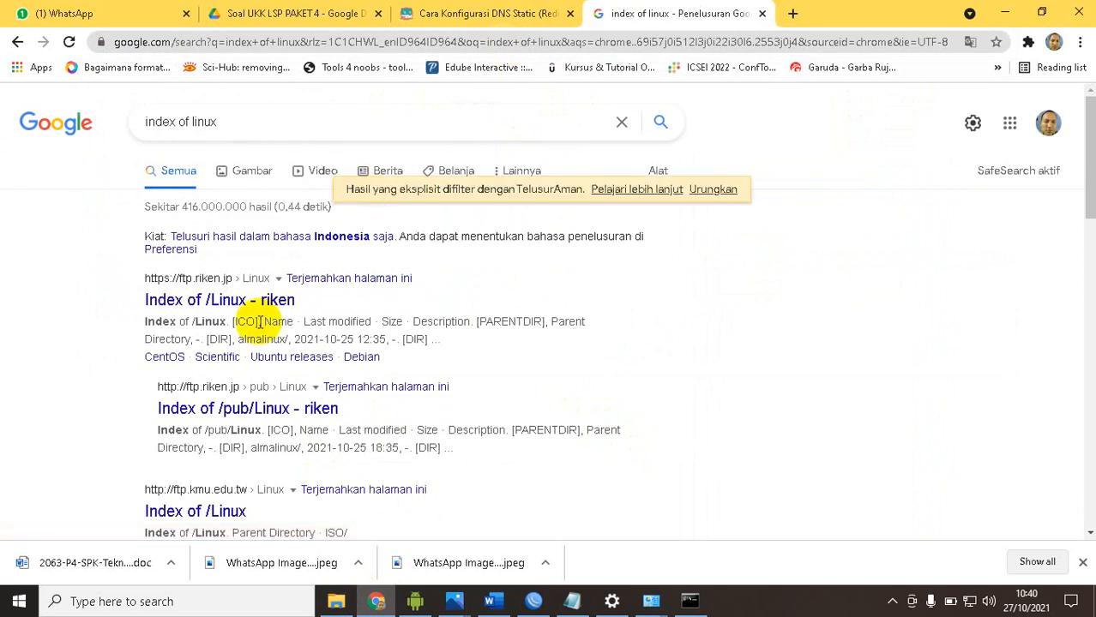
{"action": "scroll", "coordinate": [260, 320], "scroll_direction": "down", "scroll_amount": 2}
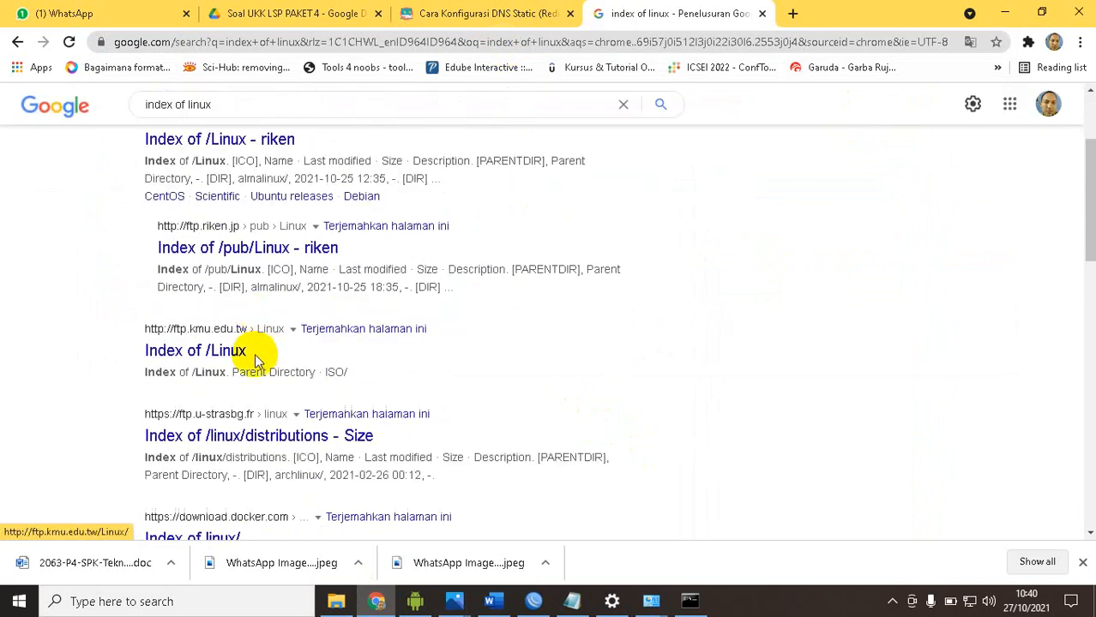
{"action": "left_click", "coordinate": [217, 355]}
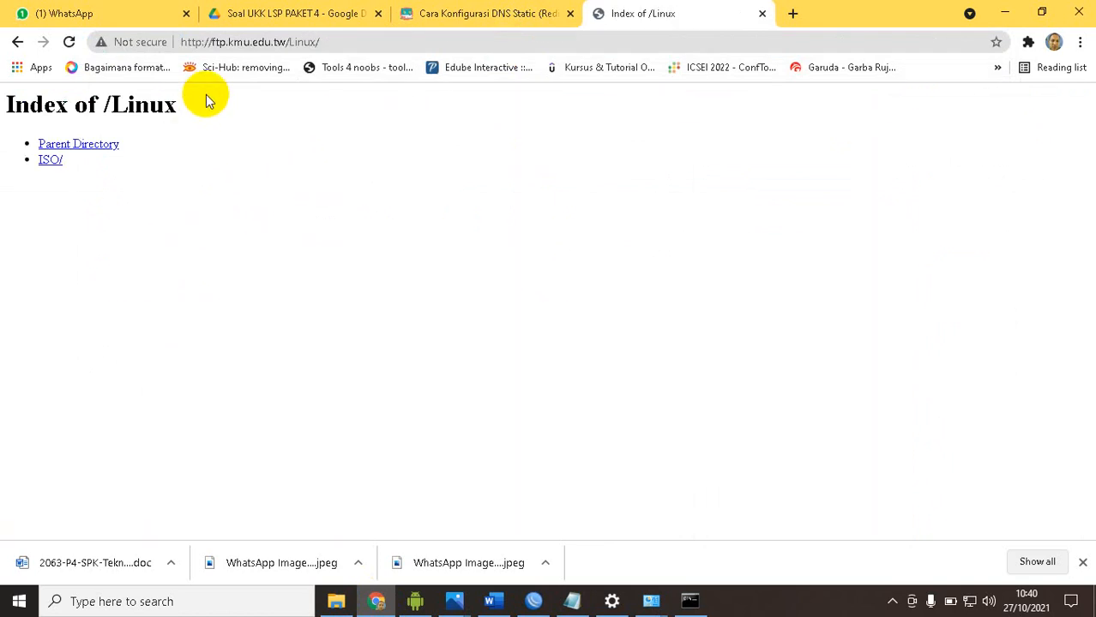
{"action": "left_click", "coordinate": [211, 43]}
{"action": "left_click_drag", "start_coordinate": [212, 43], "coordinate": [286, 42]}
{"action": "key", "text": "ctrl+c"}
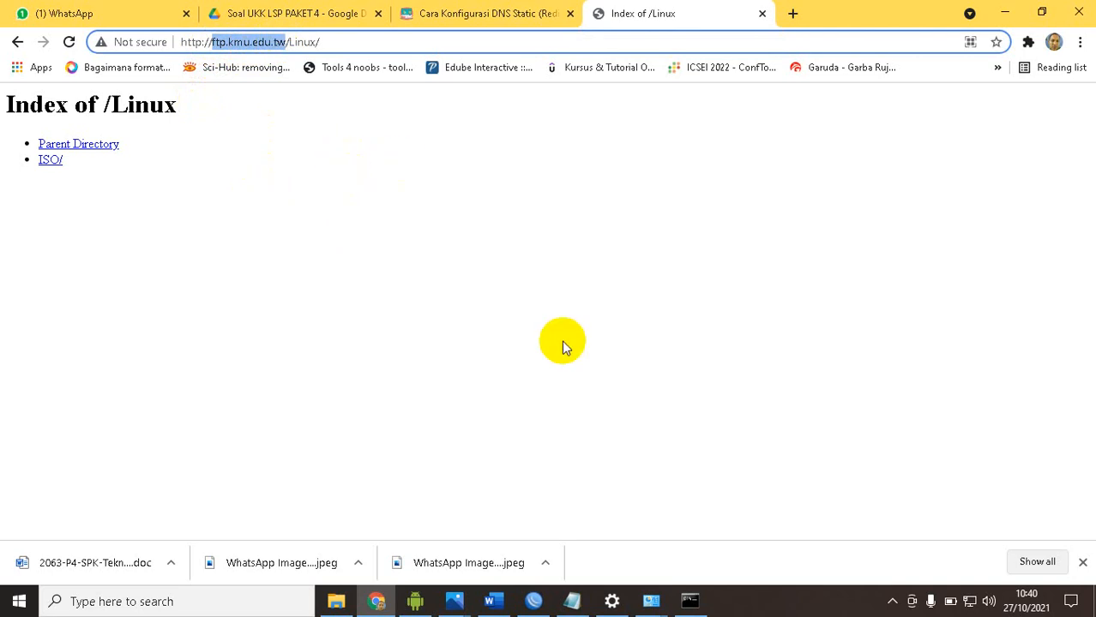
Switch to WinBox and set the web proxy access rule's destination host to ftp.kmu.edu.tw, accepting the rule and the proxy settings
{"action": "left_click", "coordinate": [533, 601]}
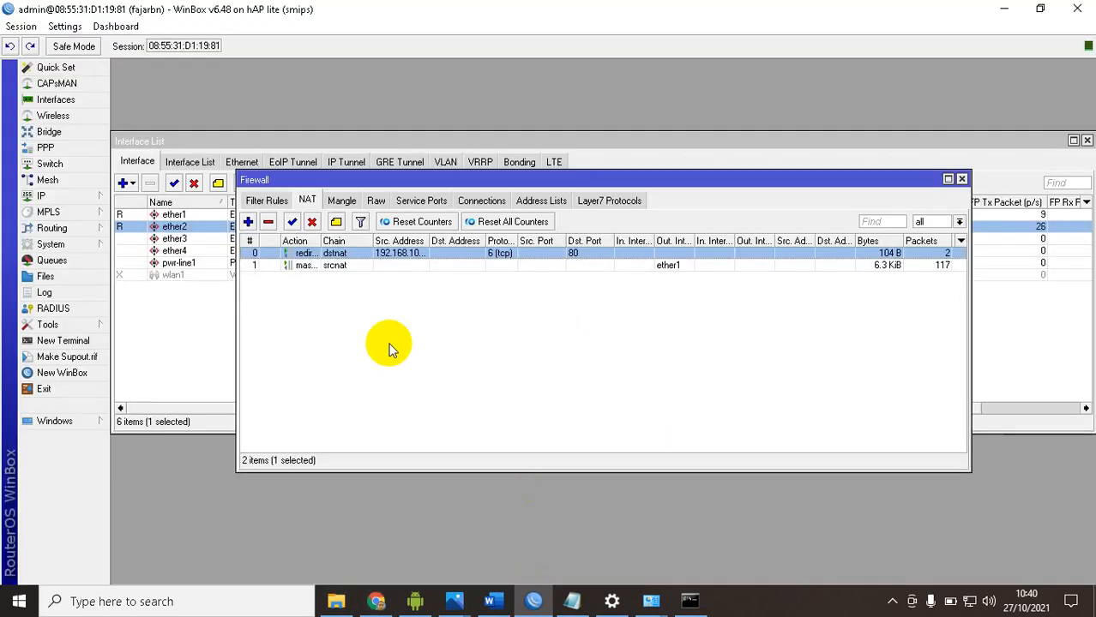
{"action": "left_click", "coordinate": [51, 195]}
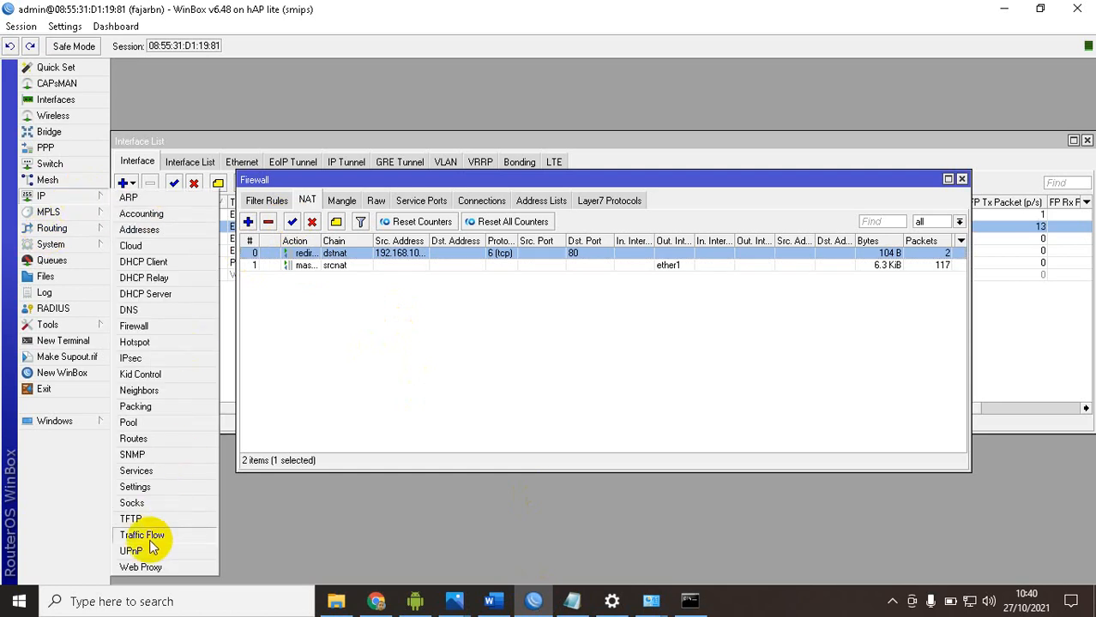
{"action": "left_click", "coordinate": [155, 569]}
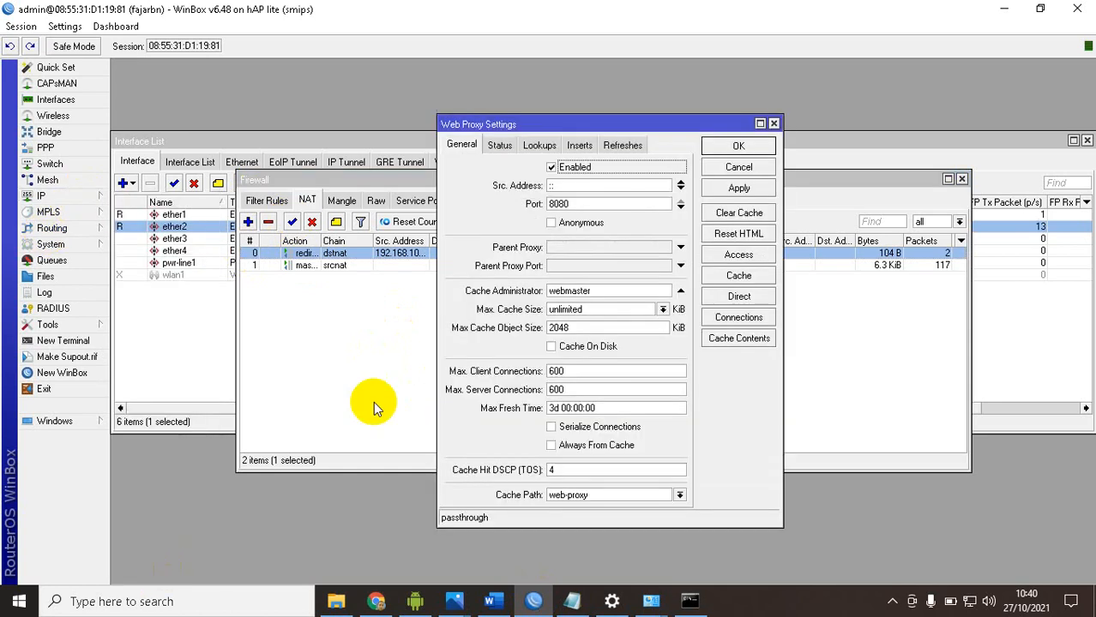
{"action": "left_click", "coordinate": [731, 278]}
{"action": "left_click", "coordinate": [848, 190]}
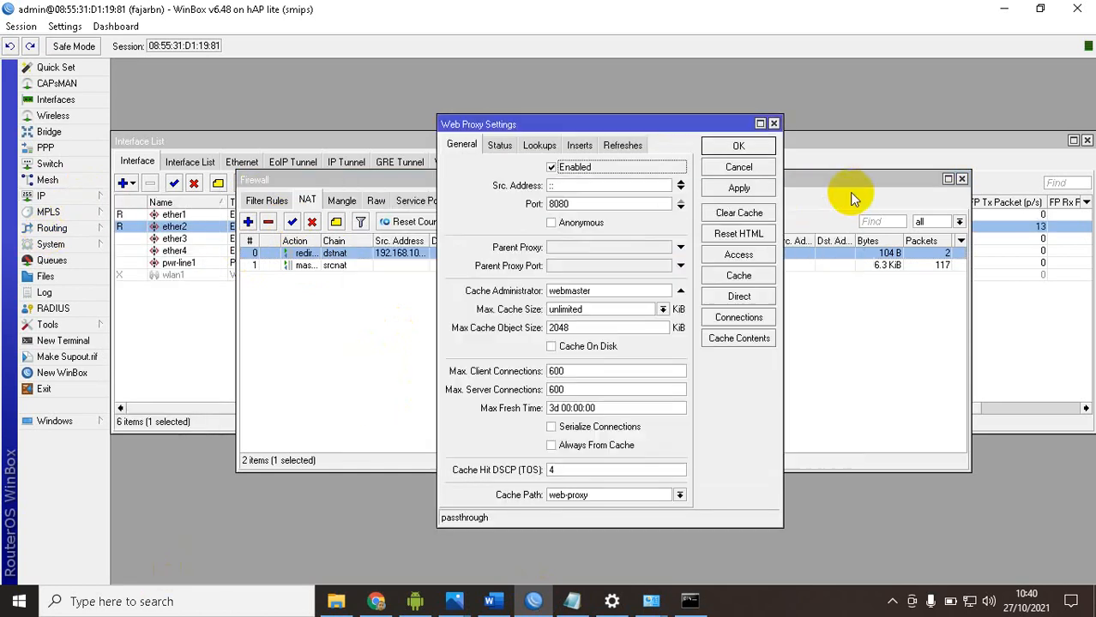
{"action": "left_click", "coordinate": [733, 267]}
{"action": "double_click", "coordinate": [428, 269]}
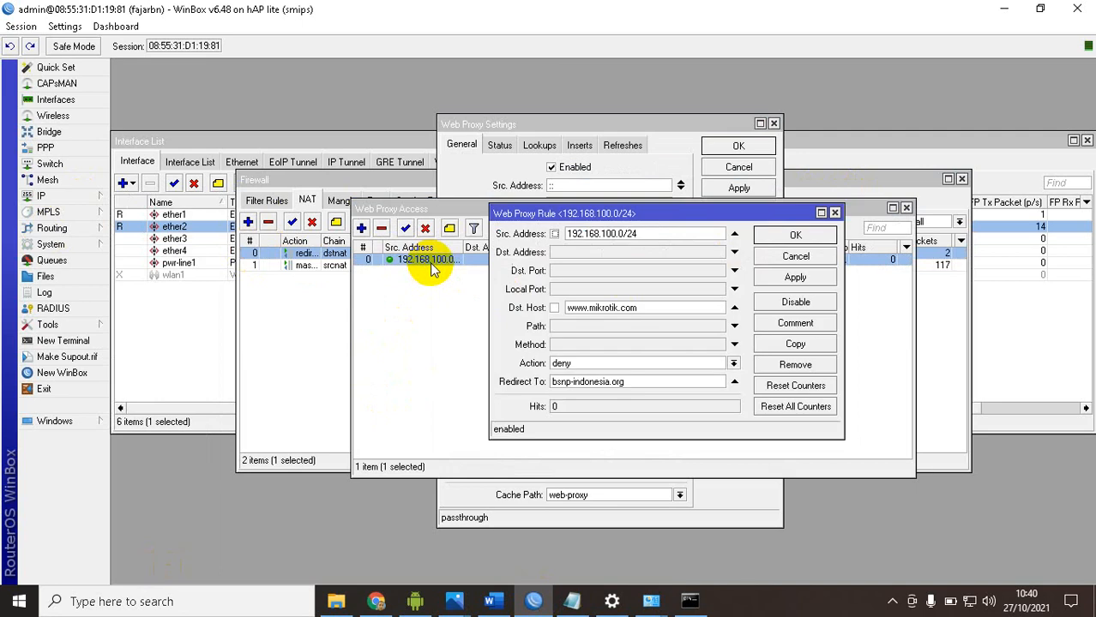
{"action": "double_click", "coordinate": [649, 311]}
{"action": "key", "text": "ctrl+v"}
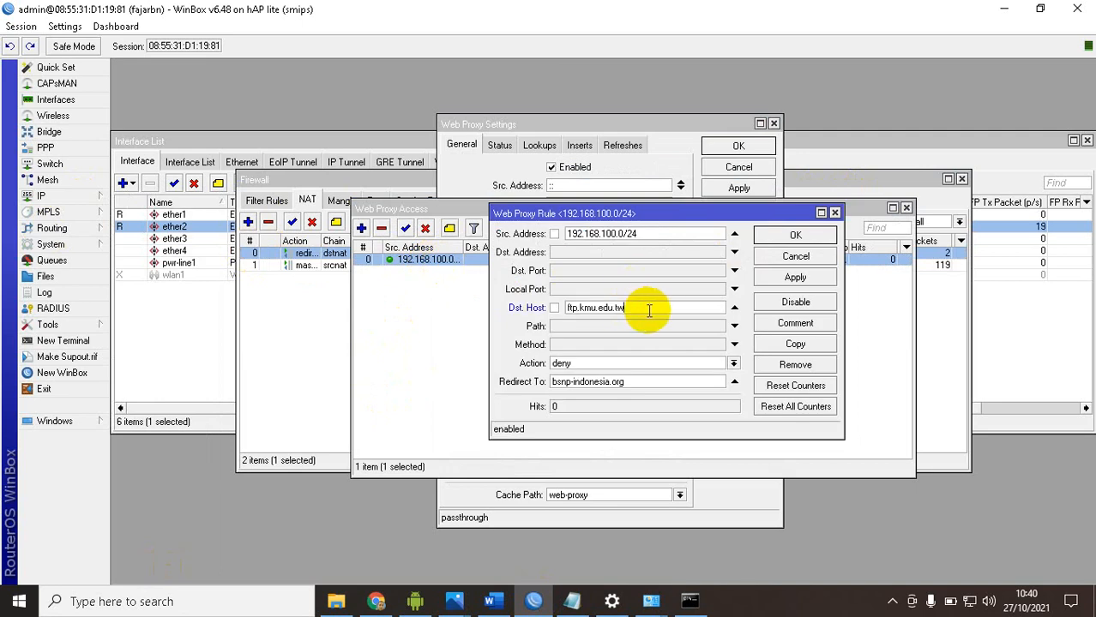
{"action": "left_click", "coordinate": [795, 277]}
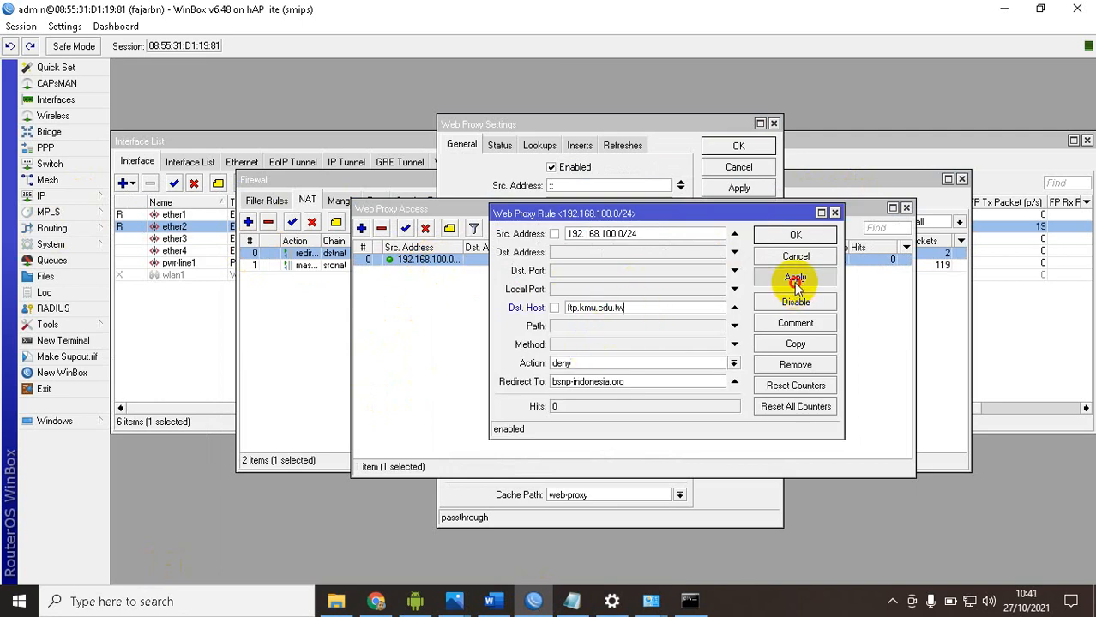
{"action": "left_click", "coordinate": [770, 240]}
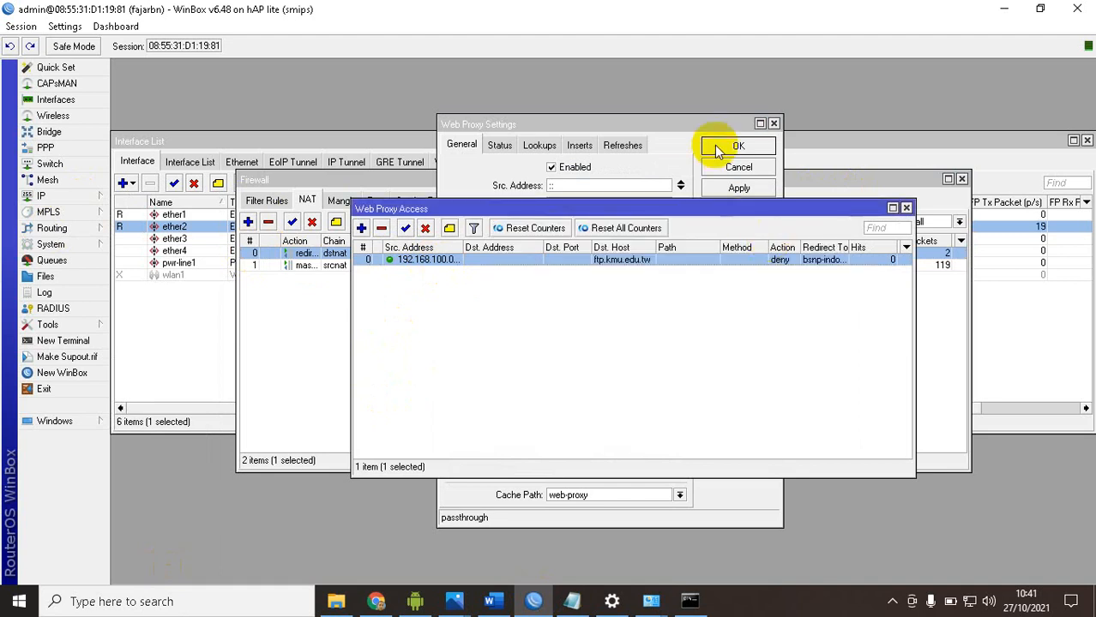
{"action": "left_click", "coordinate": [717, 150]}
{"action": "left_click", "coordinate": [814, 340]}
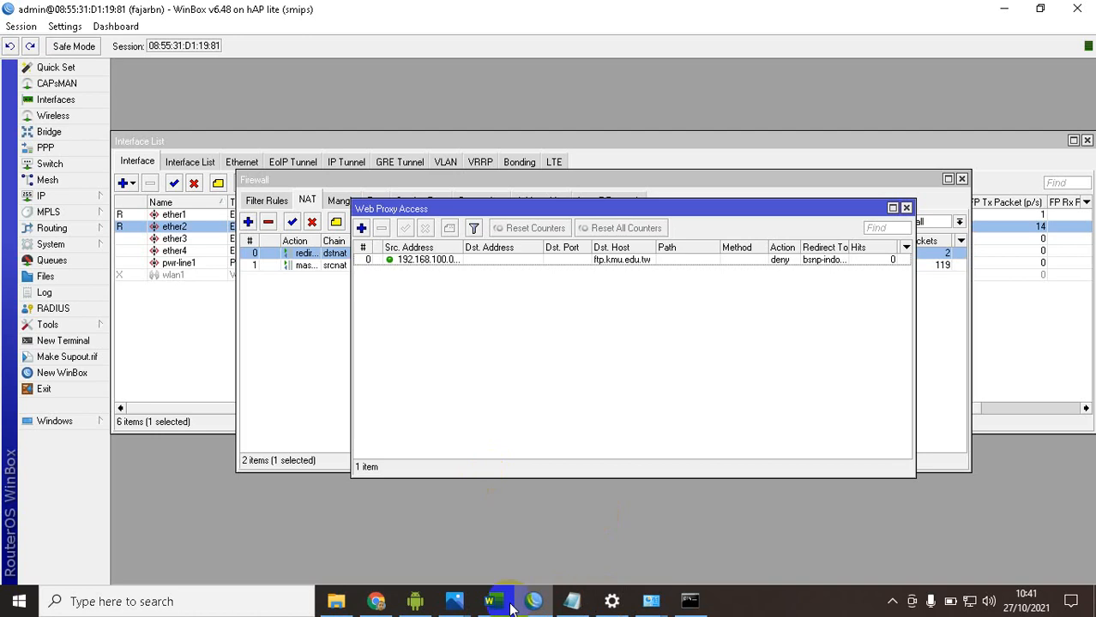
Request ftp.kmu.edu.tw in Chrome, and check the proxy access rule's hits alongside the NAT rules in WinBox
{"action": "left_click", "coordinate": [376, 601]}
{"action": "left_click", "coordinate": [390, 41]}
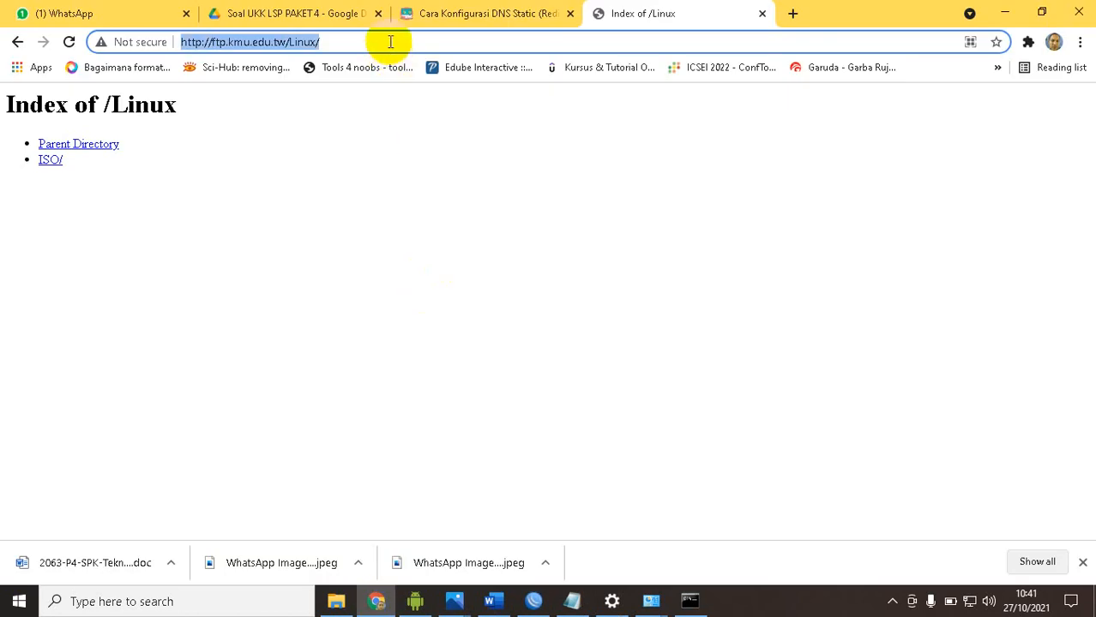
{"action": "type", "text": "ftp.kmu.edu.tw"}
{"action": "key", "text": "Return"}
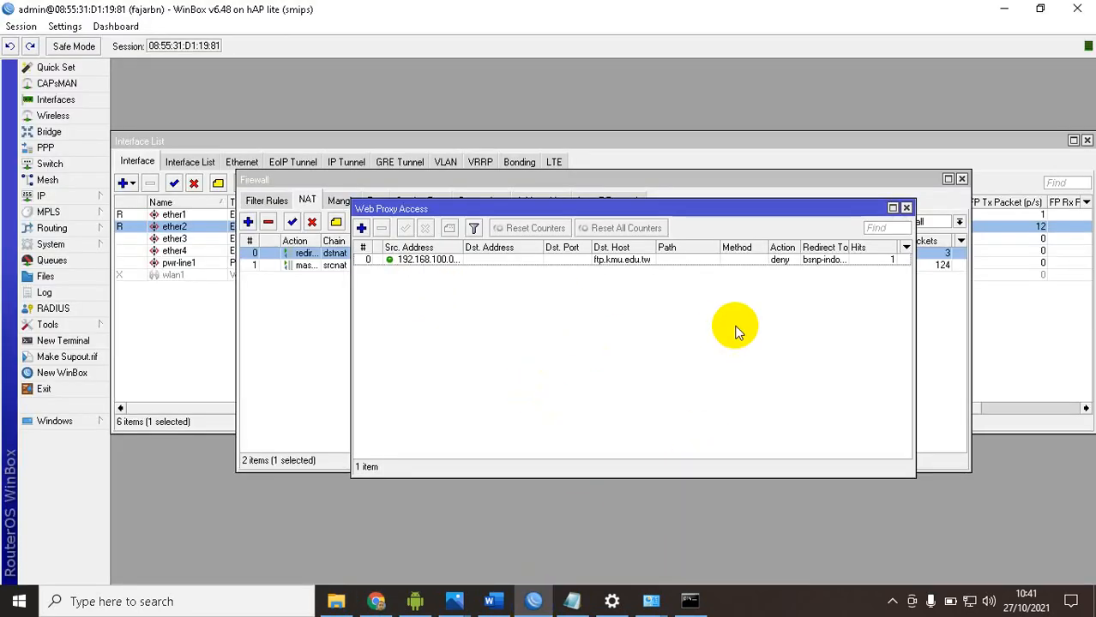
{"action": "left_click", "coordinate": [866, 261]}
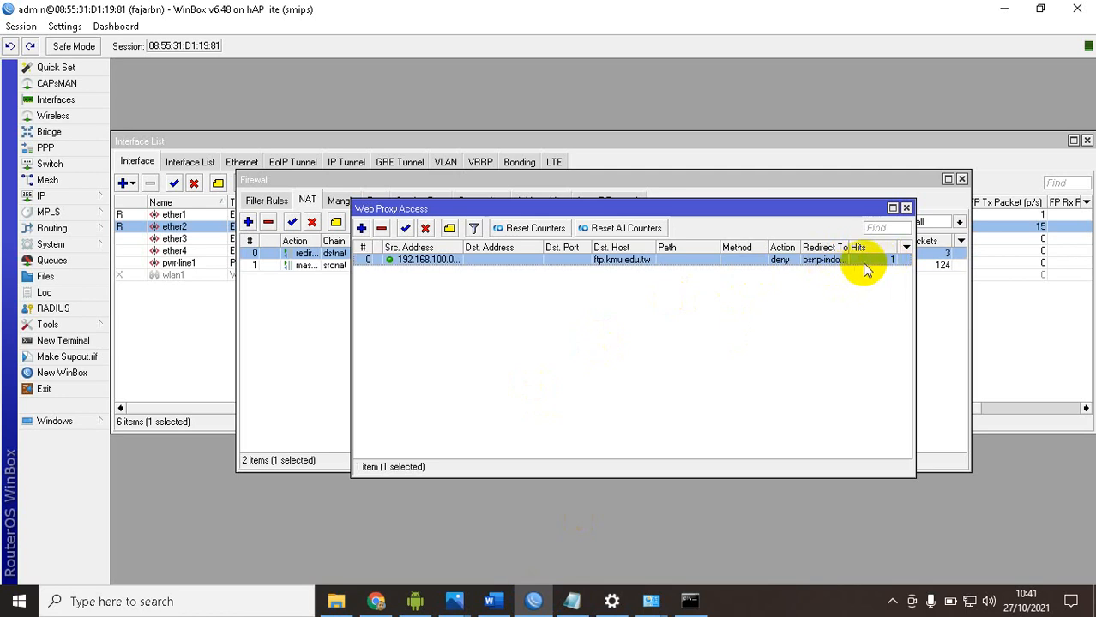
{"action": "left_click_drag", "start_coordinate": [528, 213], "coordinate": [522, 326]}
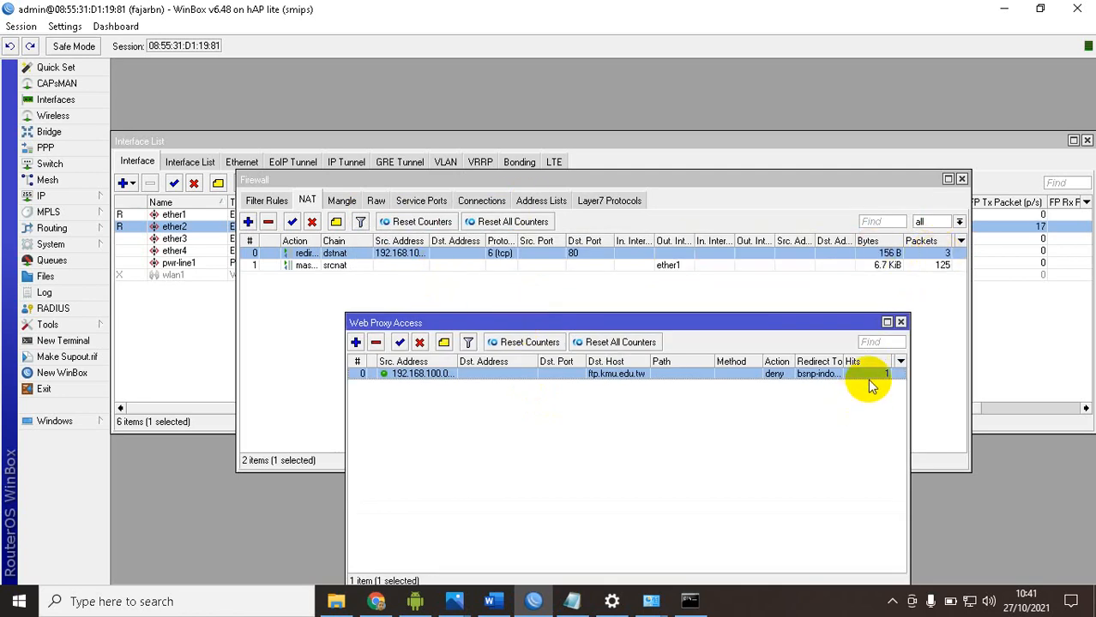
Open bsnp-indonesia.org in a new Chrome tab and view its site connection information
{"action": "left_click", "coordinate": [376, 600]}
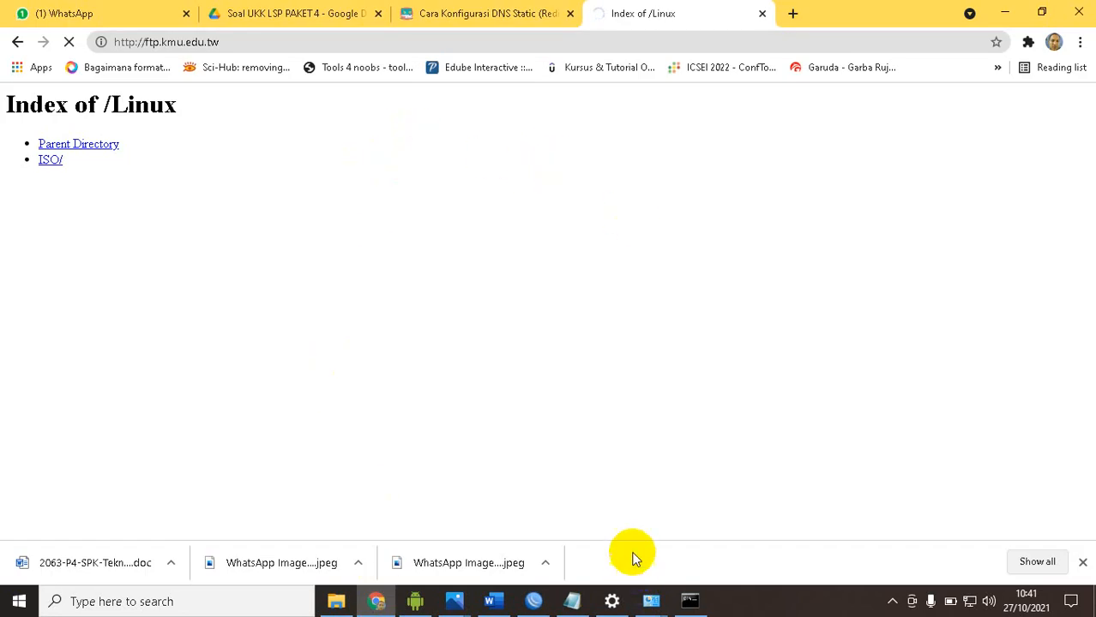
{"action": "left_click", "coordinate": [794, 22]}
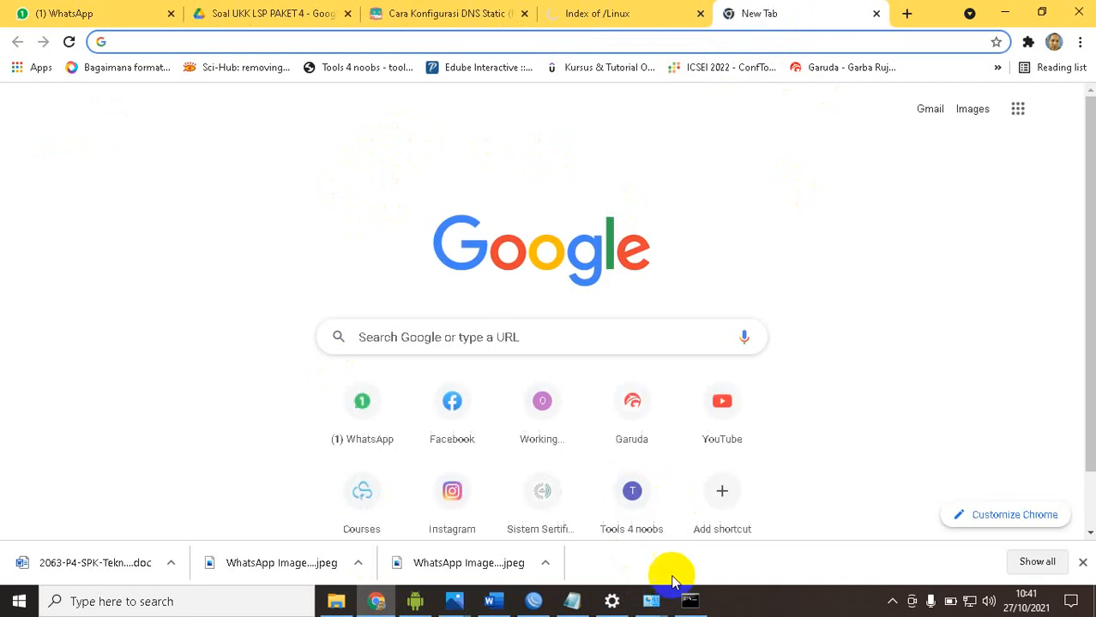
{"action": "left_click", "coordinate": [493, 601]}
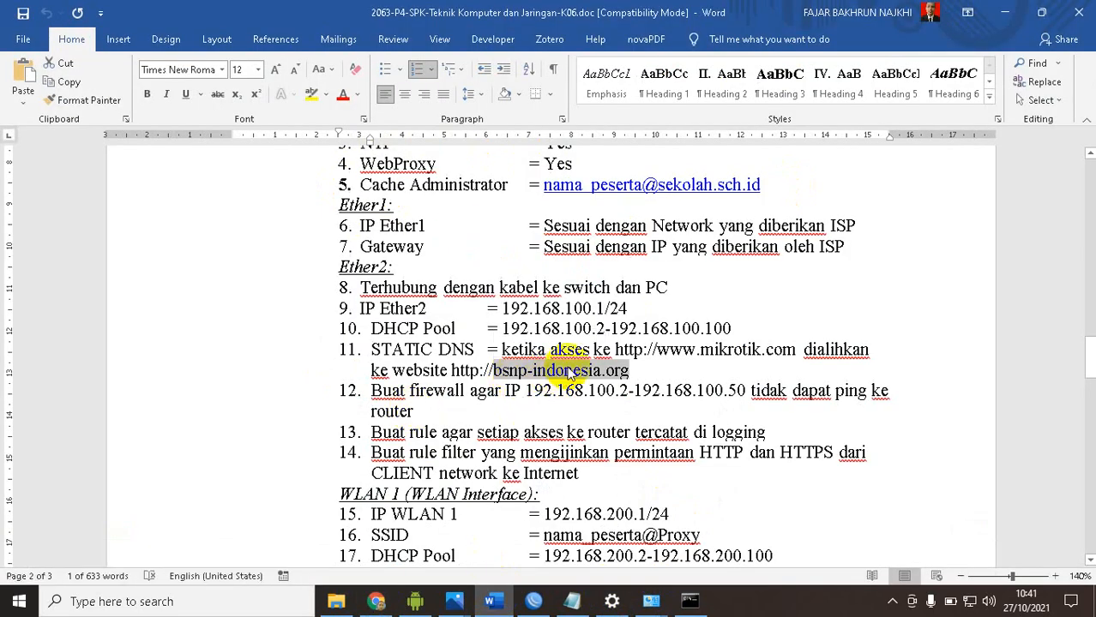
{"action": "left_click", "coordinate": [377, 601]}
{"action": "type", "text": "bsnp-indonesia.org"}
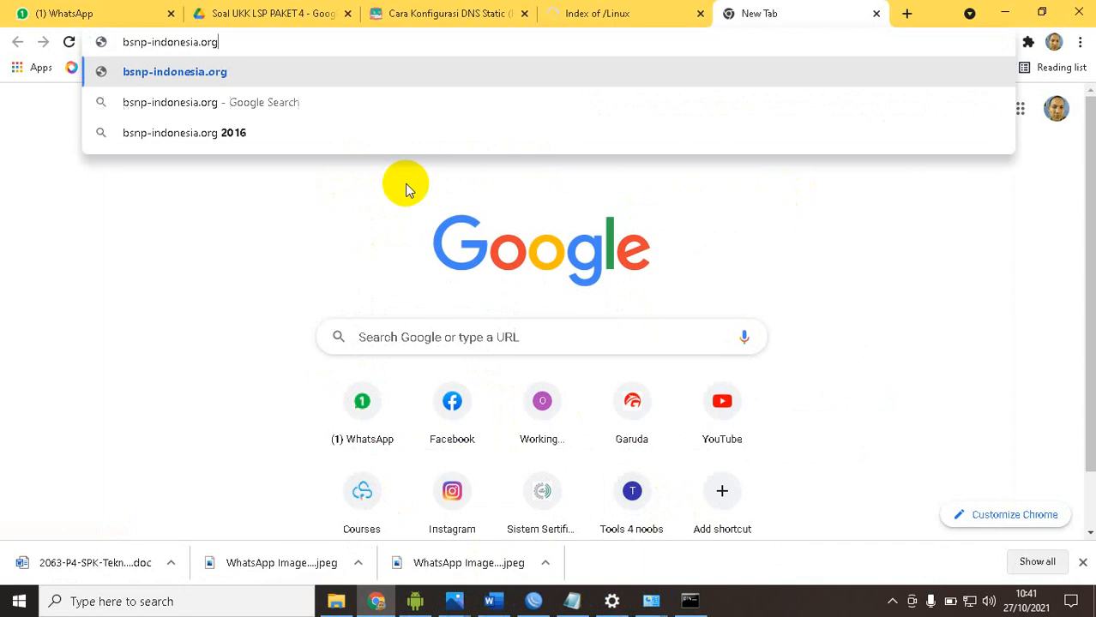
{"action": "key", "text": "Return"}
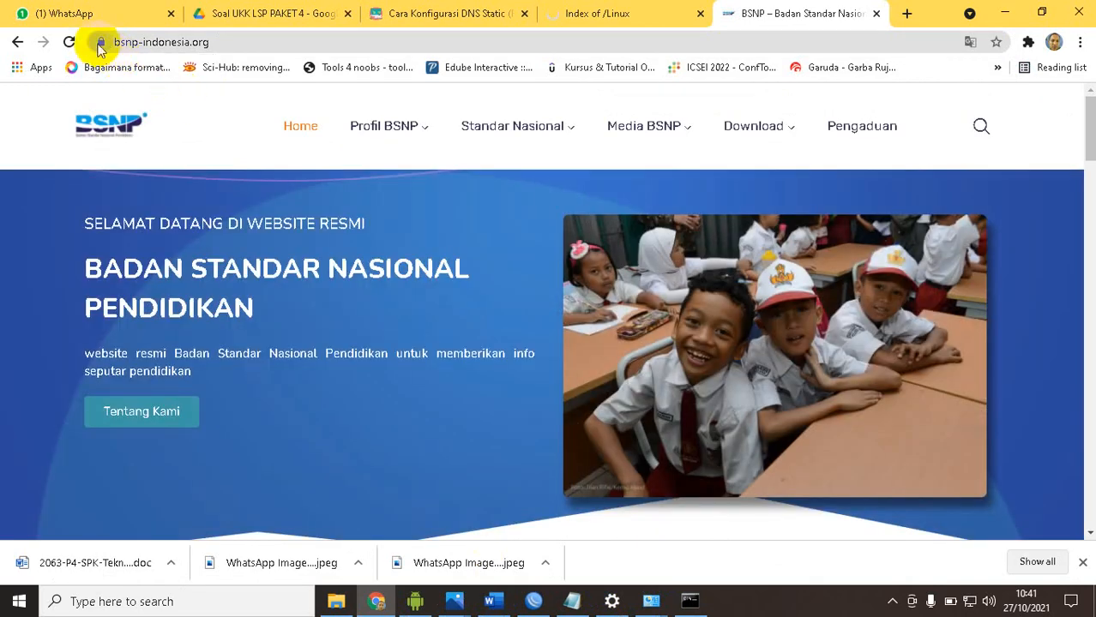
{"action": "left_click", "coordinate": [100, 43]}
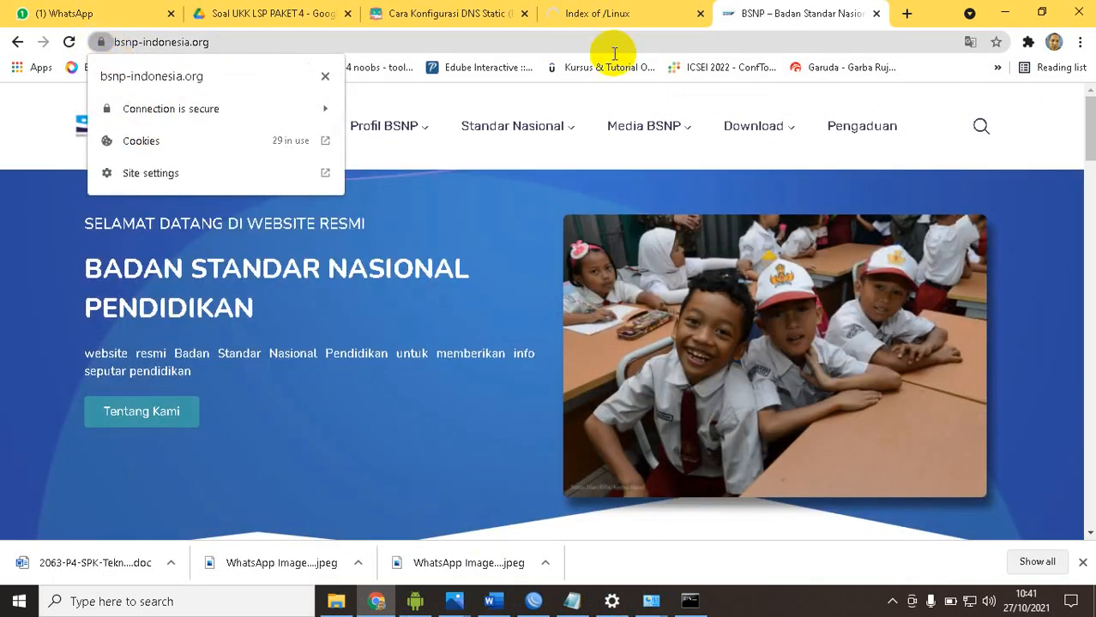
Recheck the ftp.kmu.edu.tw page and the proxy rule's hits in WinBox, and close the bsnp-indonesia.org tab in Chrome
{"action": "left_click", "coordinate": [611, 17]}
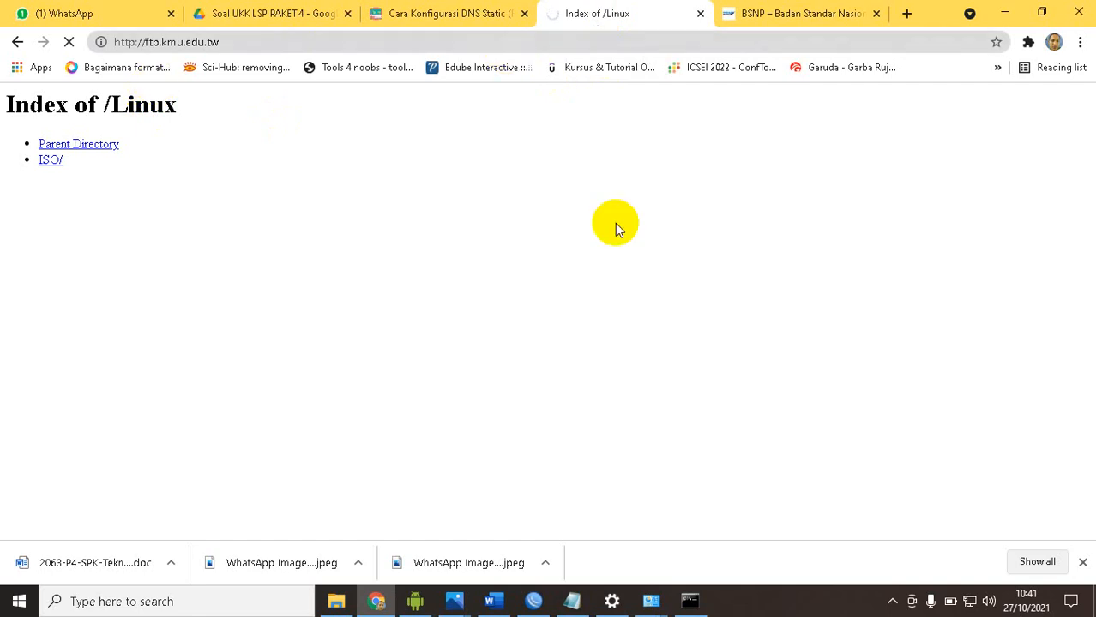
{"action": "left_click", "coordinate": [534, 601]}
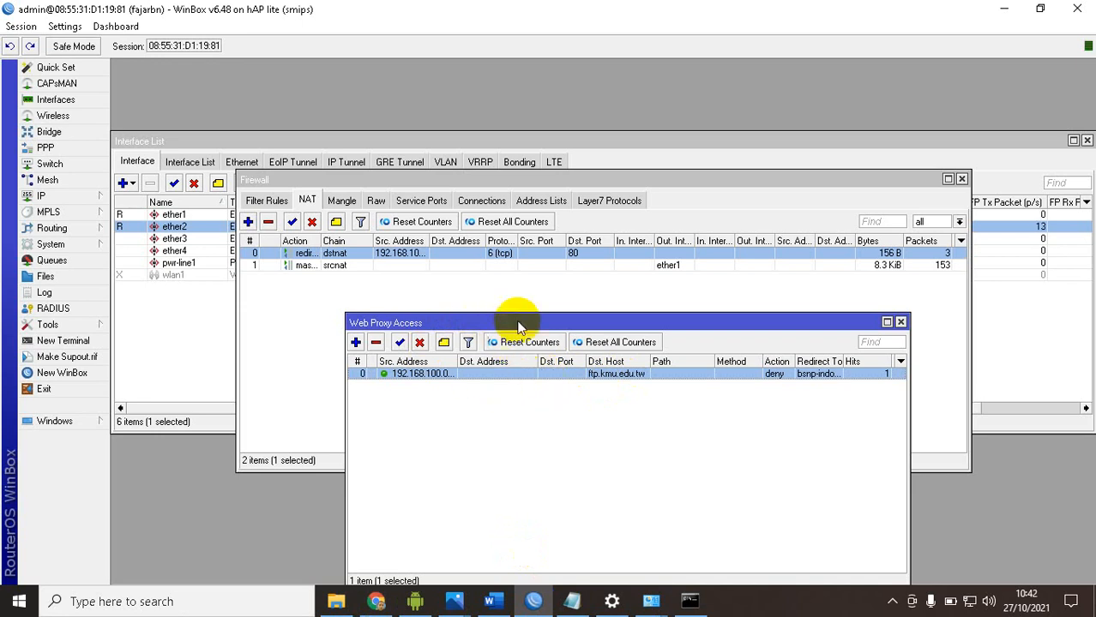
{"action": "left_click_drag", "start_coordinate": [518, 326], "coordinate": [464, 269]}
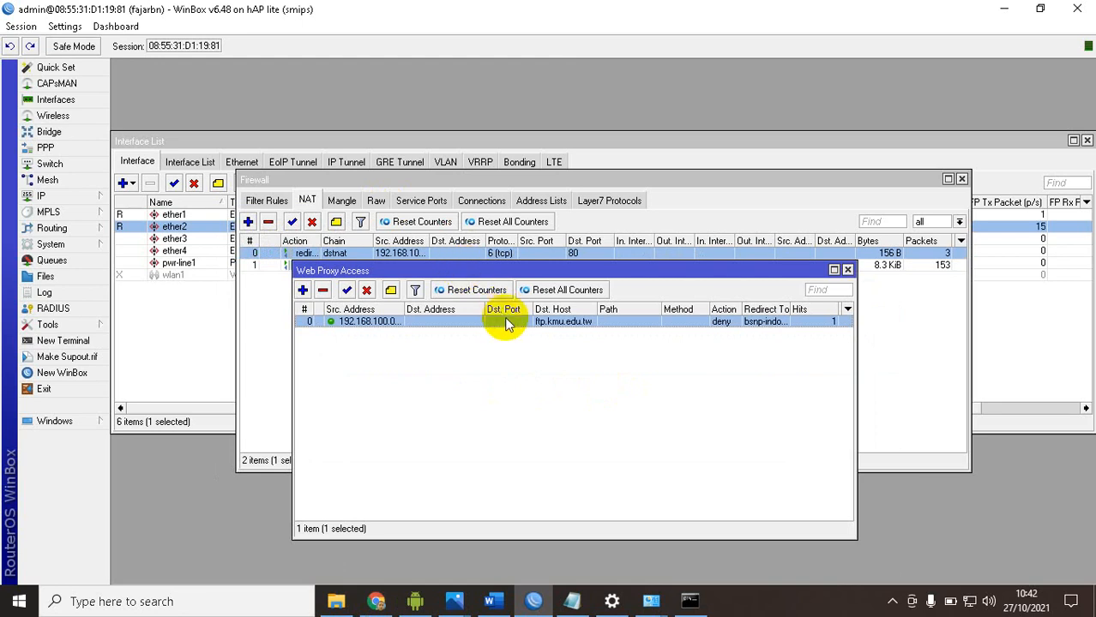
{"action": "left_click", "coordinate": [375, 601]}
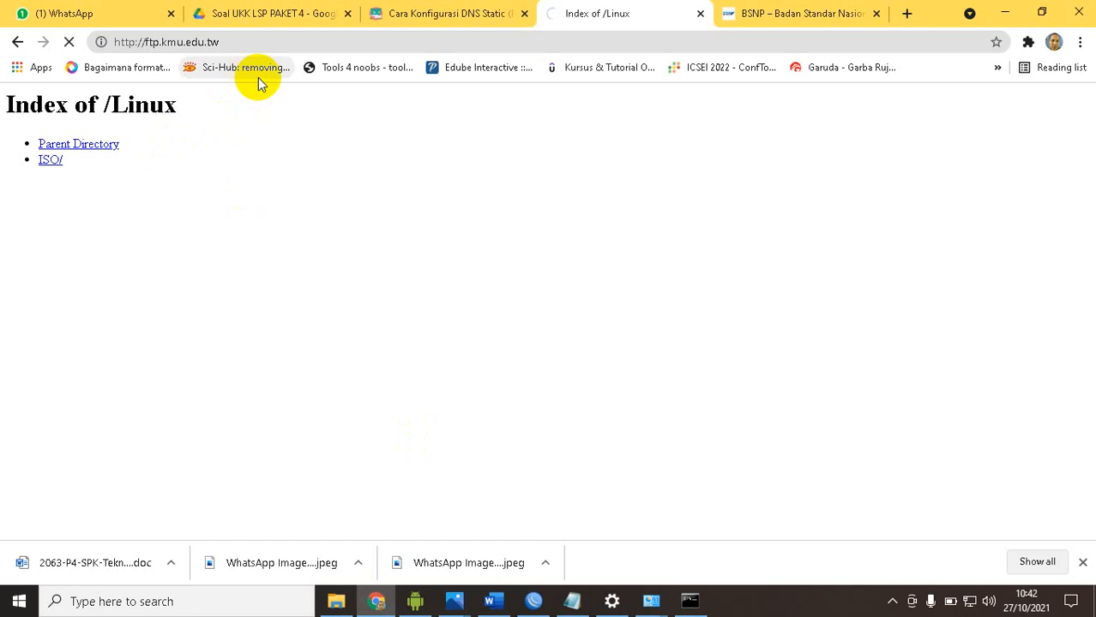
{"action": "left_click", "coordinate": [763, 21]}
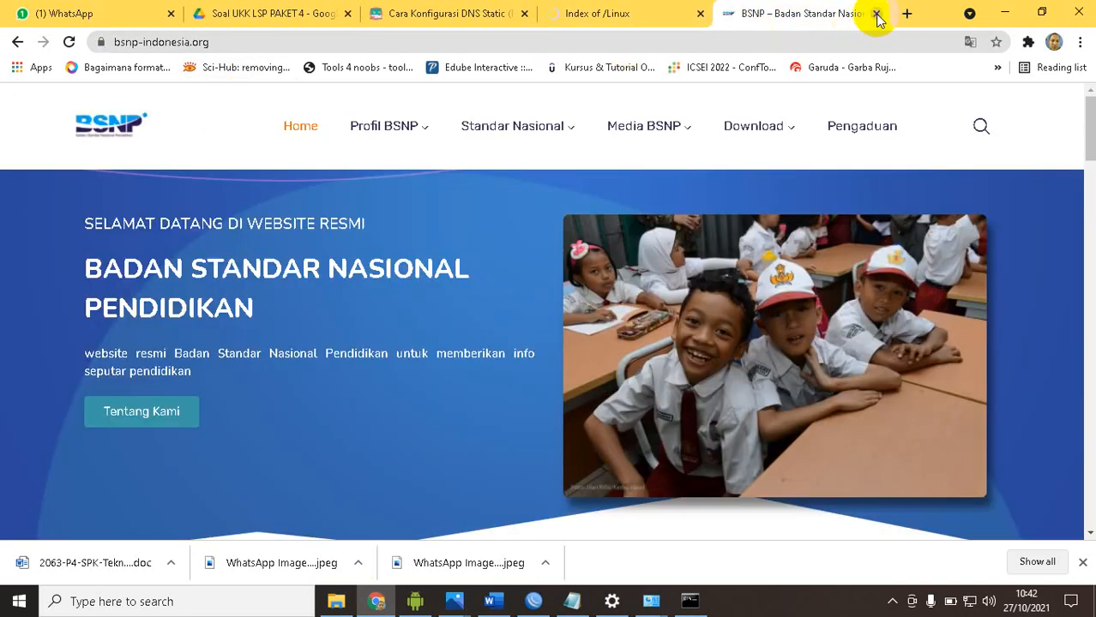
{"action": "left_click", "coordinate": [876, 14]}
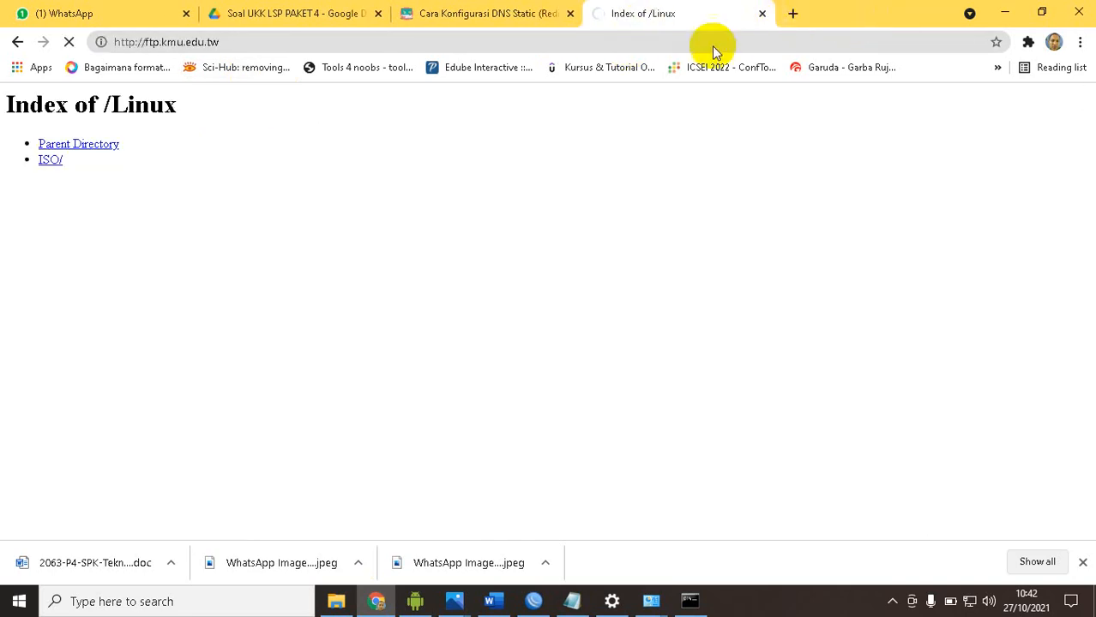
Close the ftp.kmu.edu.tw tab in Chrome and reread the static DNS requirement, item 11, in the Word task document
{"action": "left_click", "coordinate": [761, 16]}
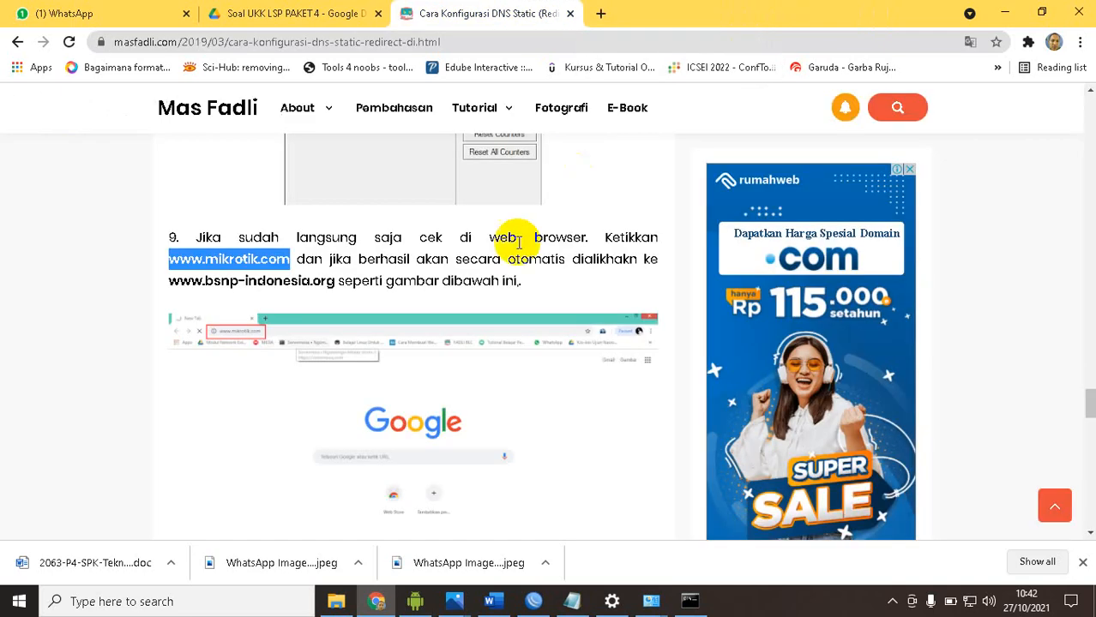
{"action": "left_click", "coordinate": [492, 601]}
{"action": "left_click", "coordinate": [393, 349]}
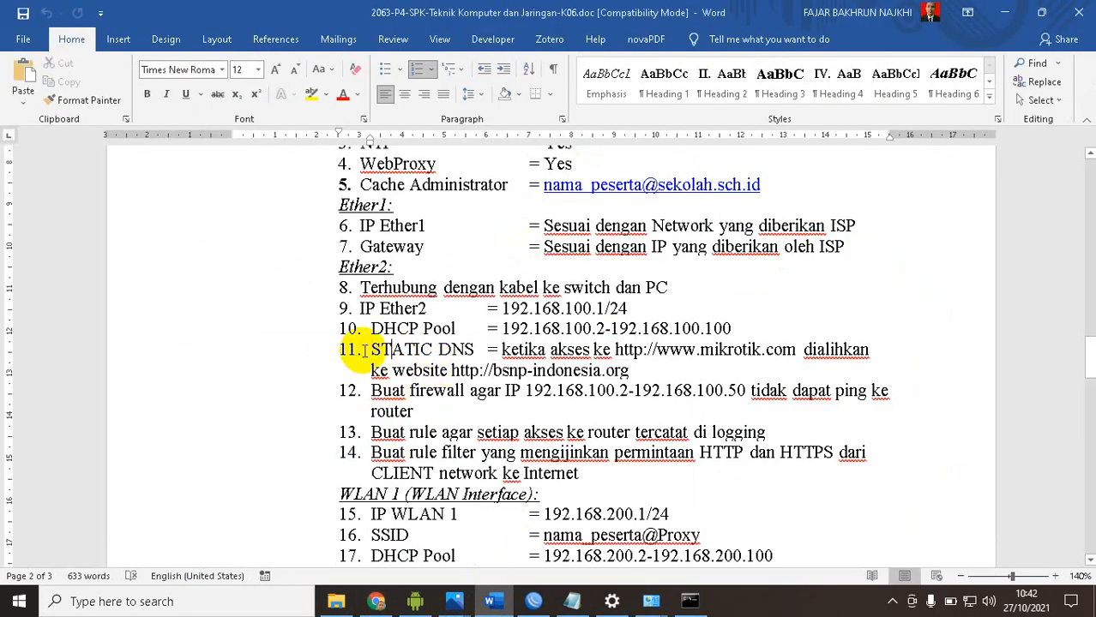
{"action": "left_click_drag", "start_coordinate": [371, 349], "coordinate": [619, 369]}
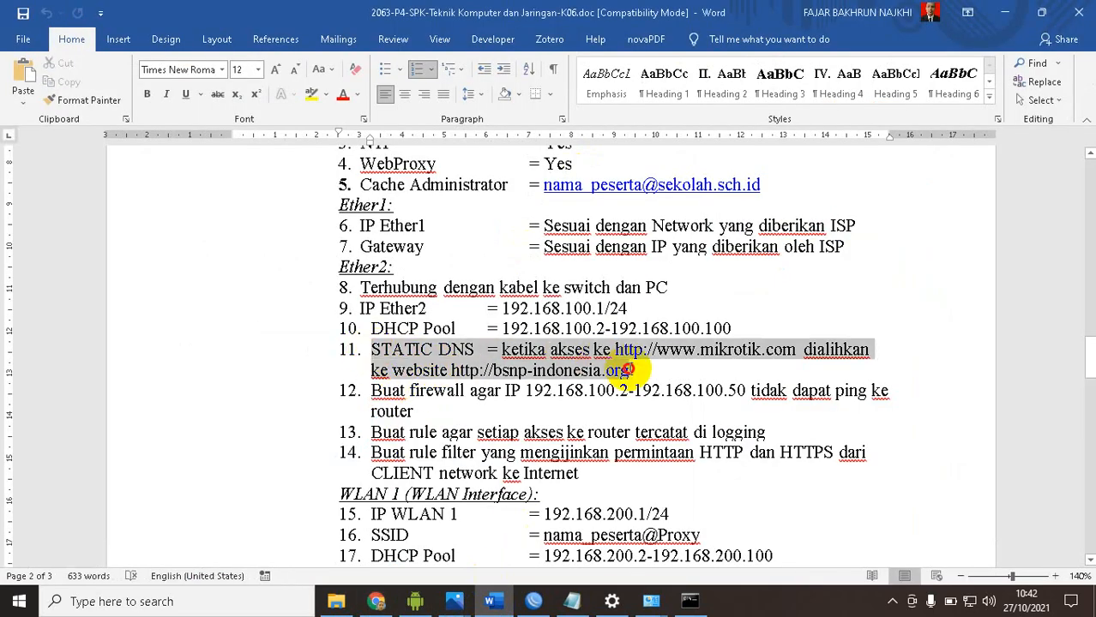
{"action": "left_click", "coordinate": [559, 360]}
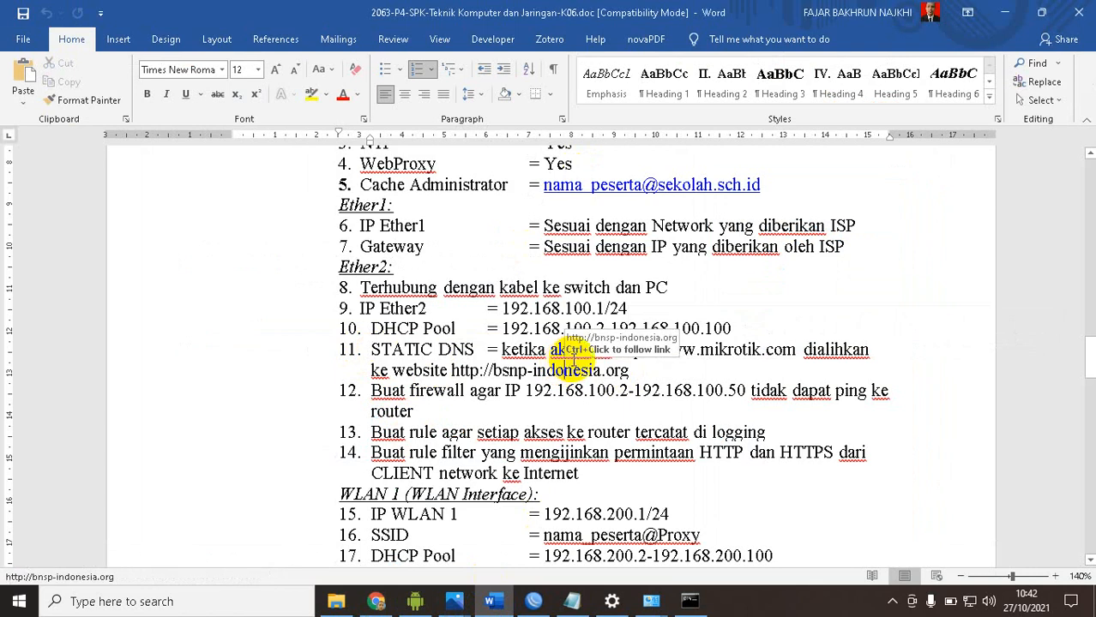
{"action": "left_click_drag", "start_coordinate": [494, 371], "coordinate": [629, 370]}
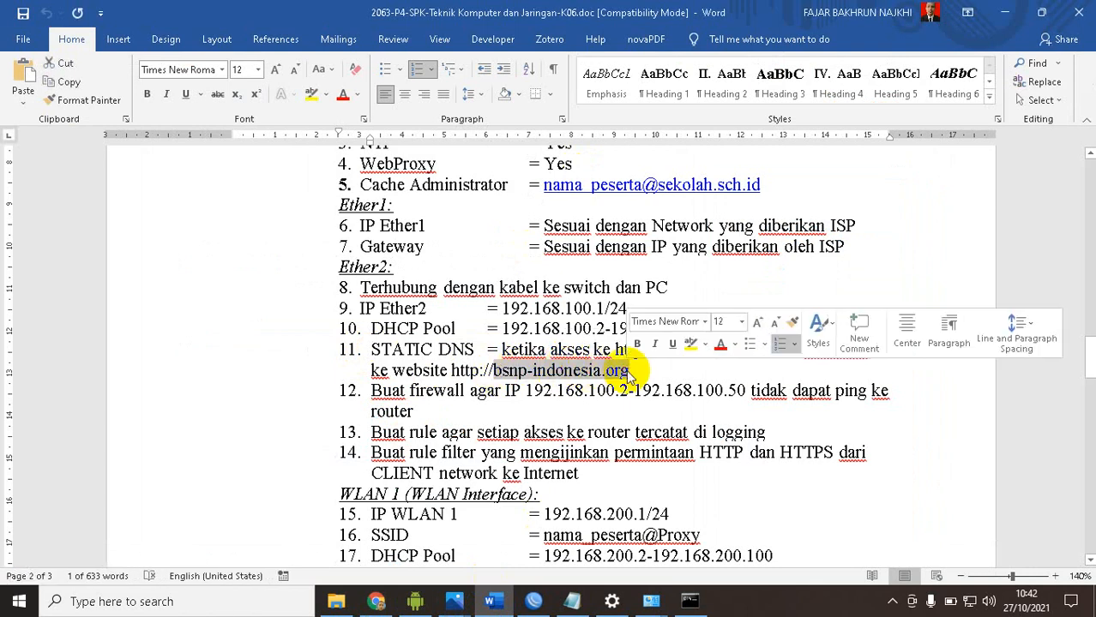
{"action": "left_click", "coordinate": [574, 349]}
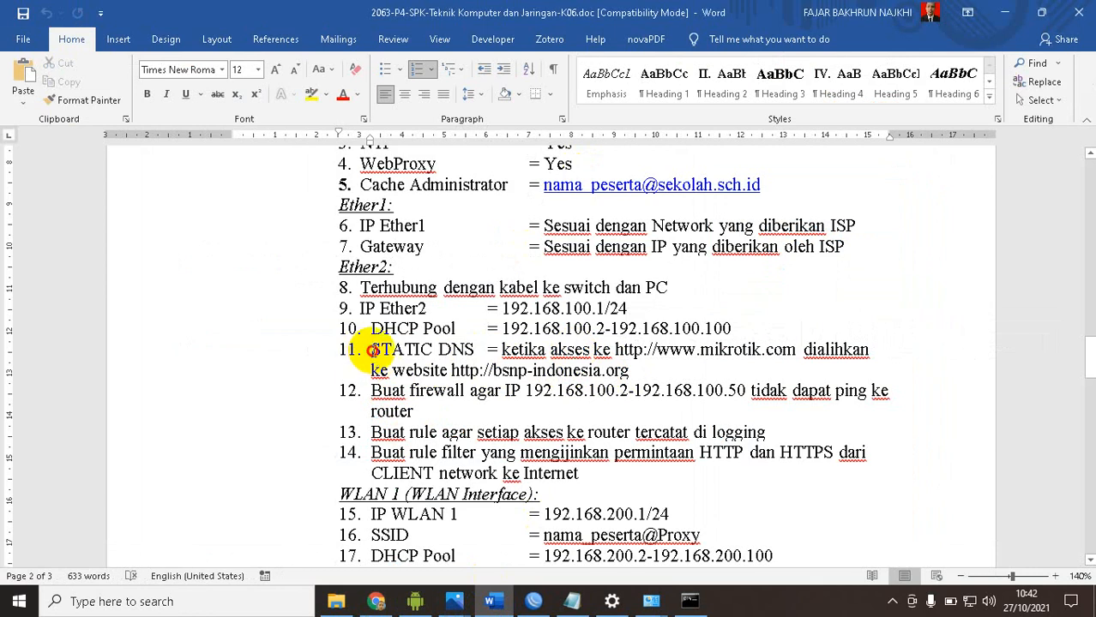
{"action": "left_click_drag", "start_coordinate": [372, 350], "coordinate": [623, 375]}
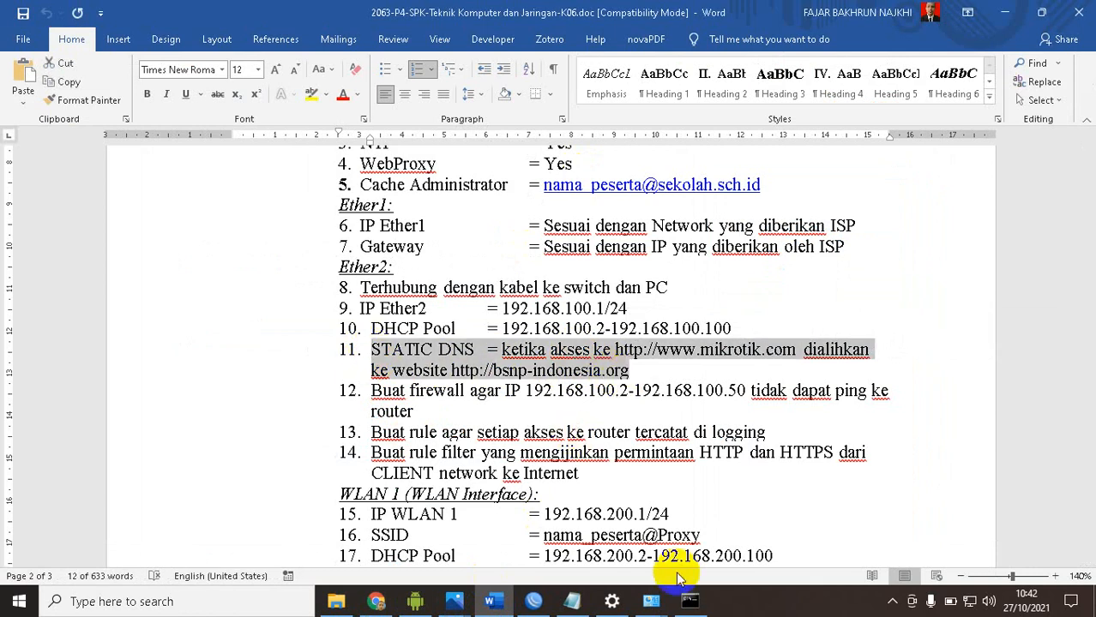
{"action": "left_click", "coordinate": [531, 600]}
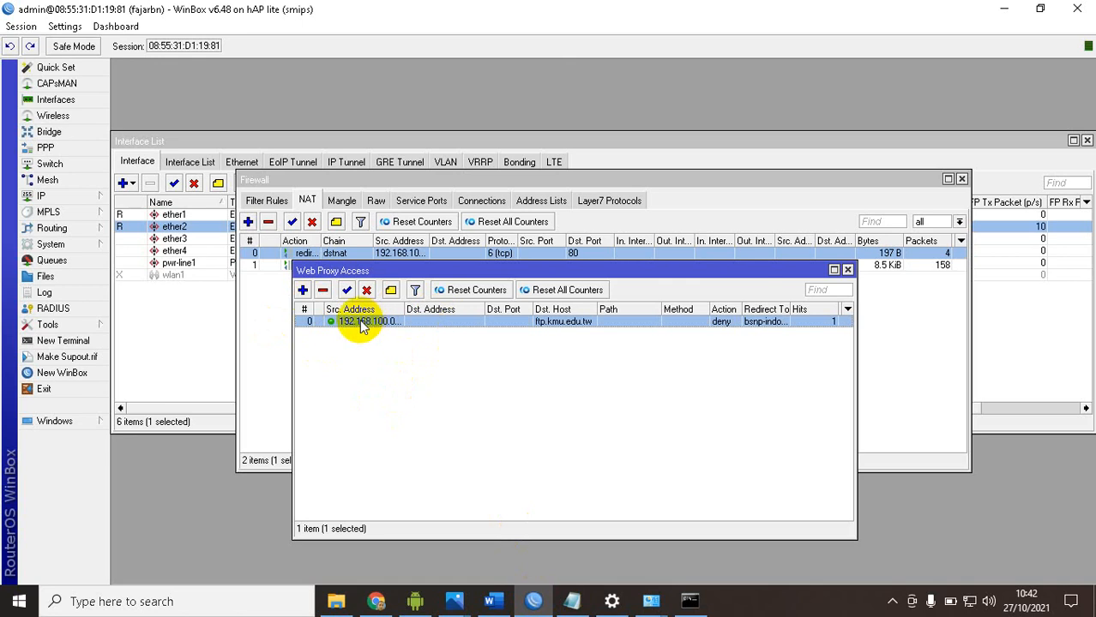
{"action": "left_click", "coordinate": [847, 270]}
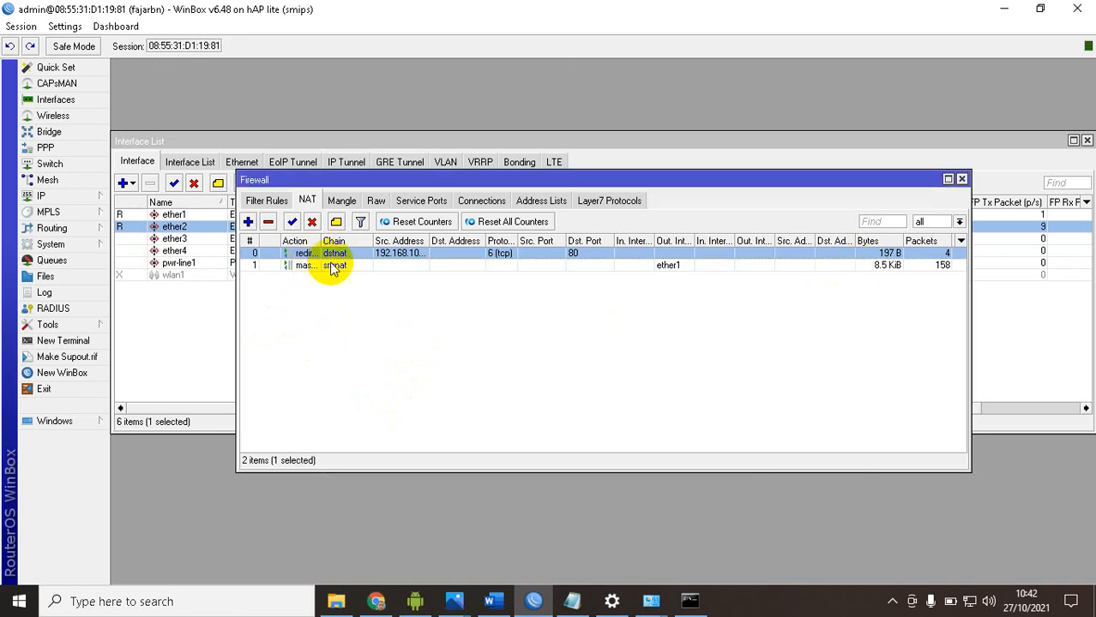
{"action": "left_click", "coordinate": [76, 198]}
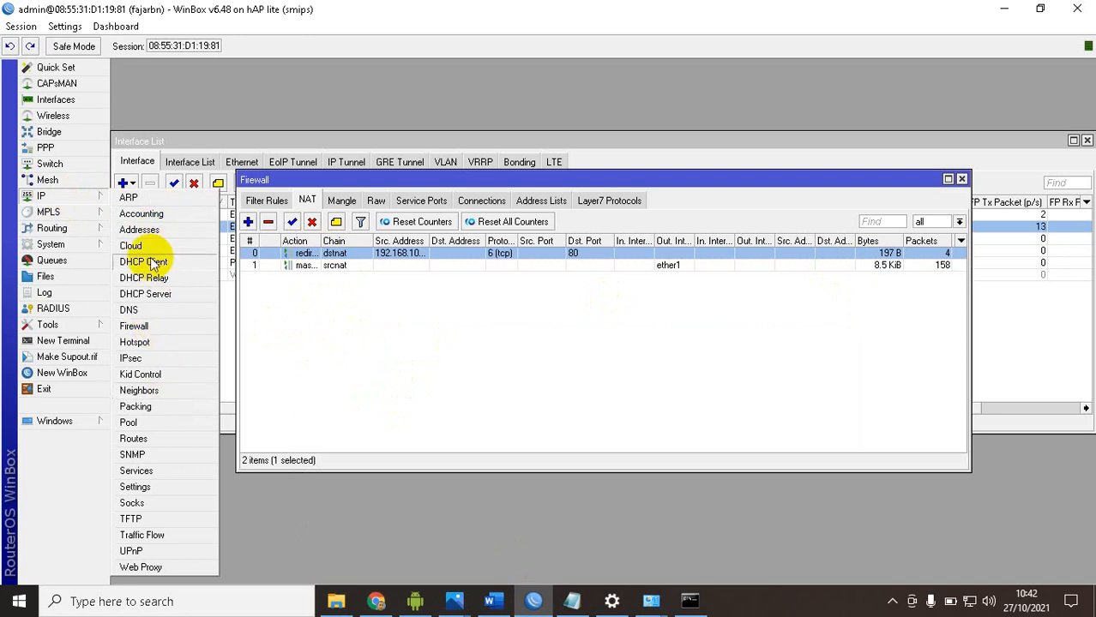
{"action": "left_click", "coordinate": [151, 311]}
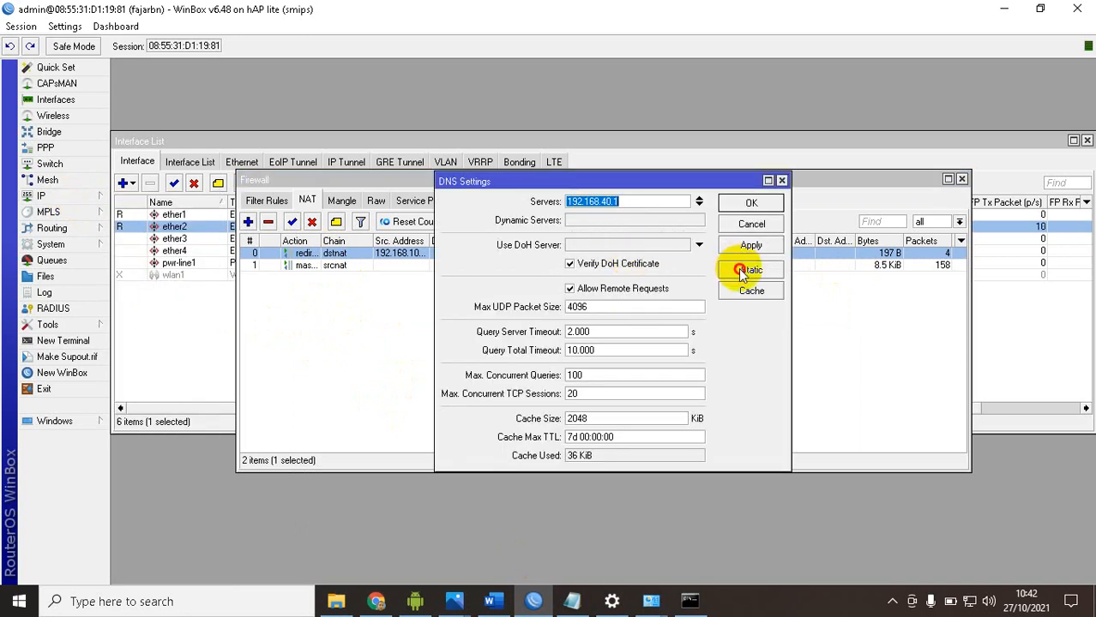
{"action": "left_click", "coordinate": [750, 269]}
{"action": "left_click", "coordinate": [524, 293]}
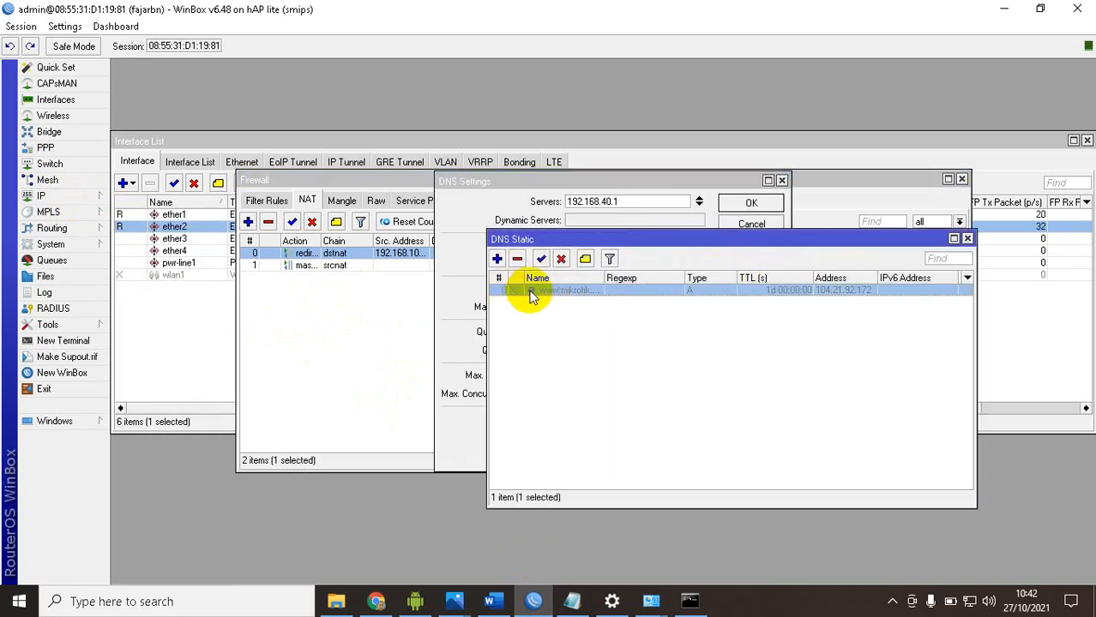
{"action": "double_click", "coordinate": [524, 291]}
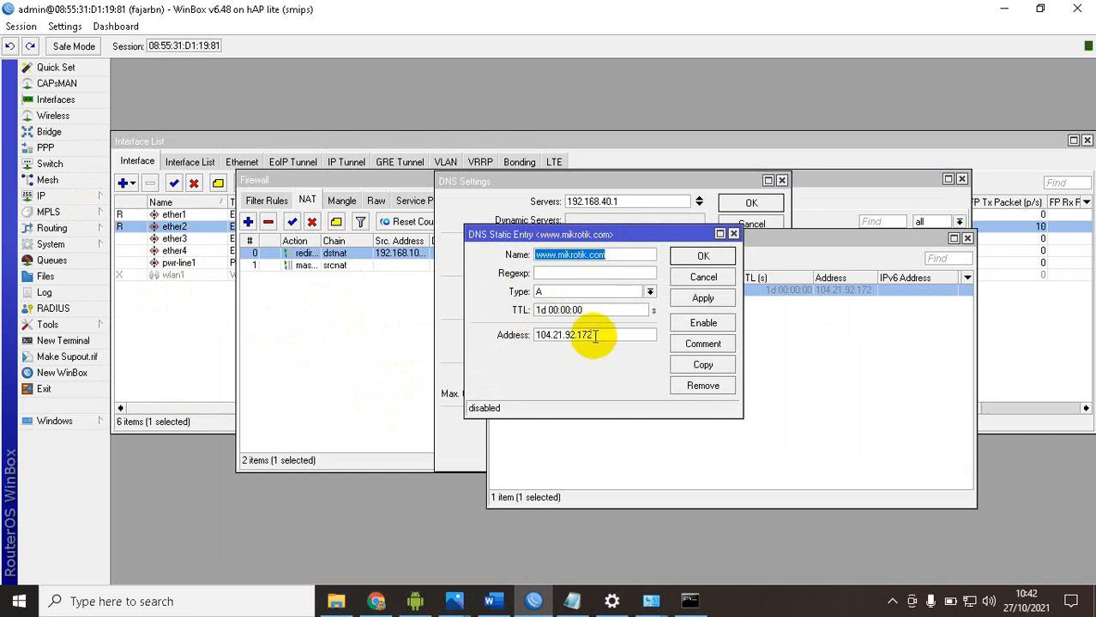
{"action": "left_click_drag", "start_coordinate": [612, 334], "coordinate": [506, 334]}
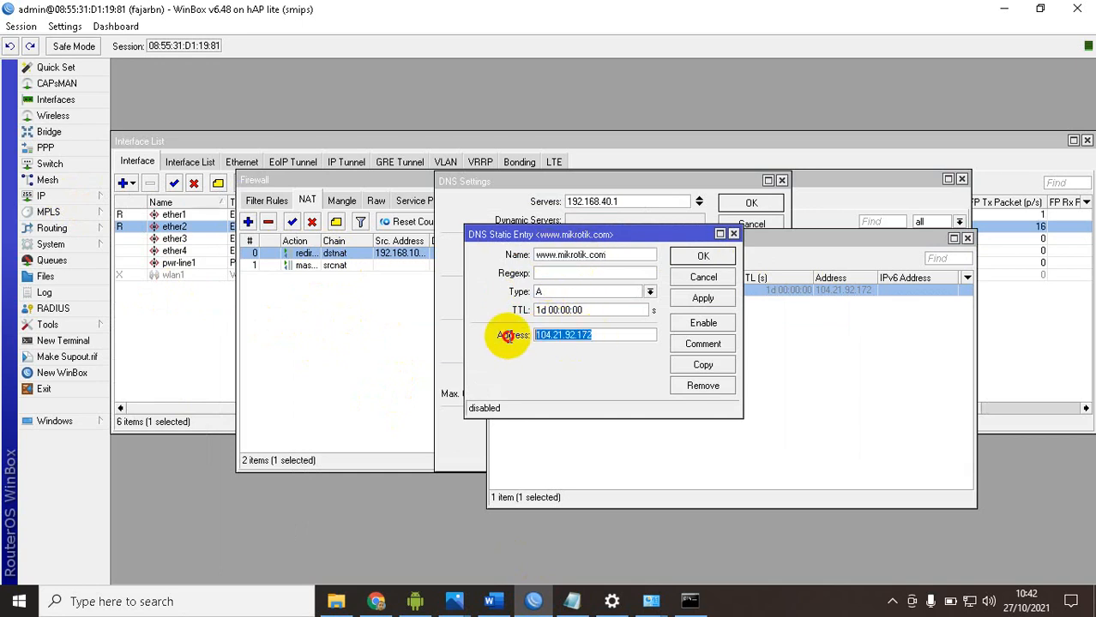
{"action": "left_click", "coordinate": [703, 257]}
{"action": "left_click", "coordinate": [966, 237]}
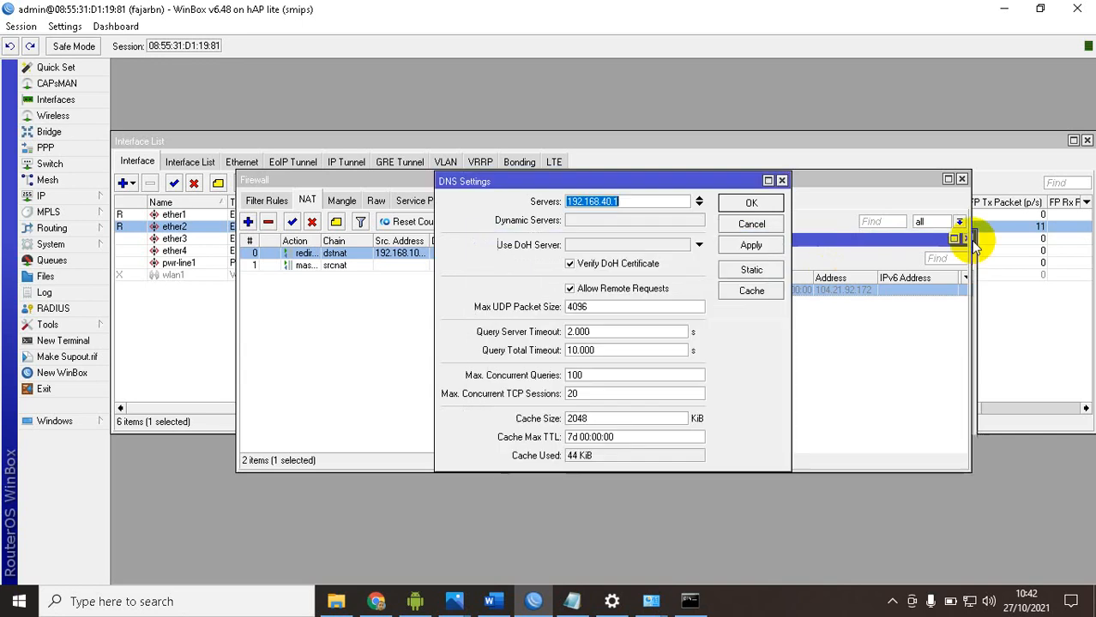
Review the web proxy access rule's source address, destination host and redirect target, and accept the open proxy and DNS settings
{"action": "left_click", "coordinate": [43, 196]}
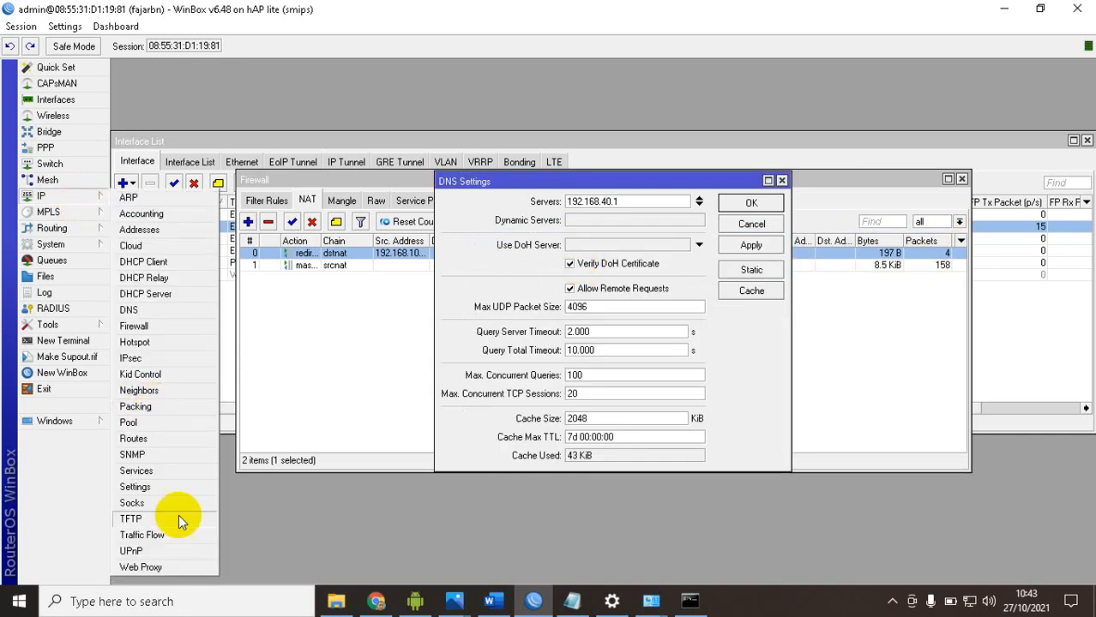
{"action": "left_click", "coordinate": [146, 567]}
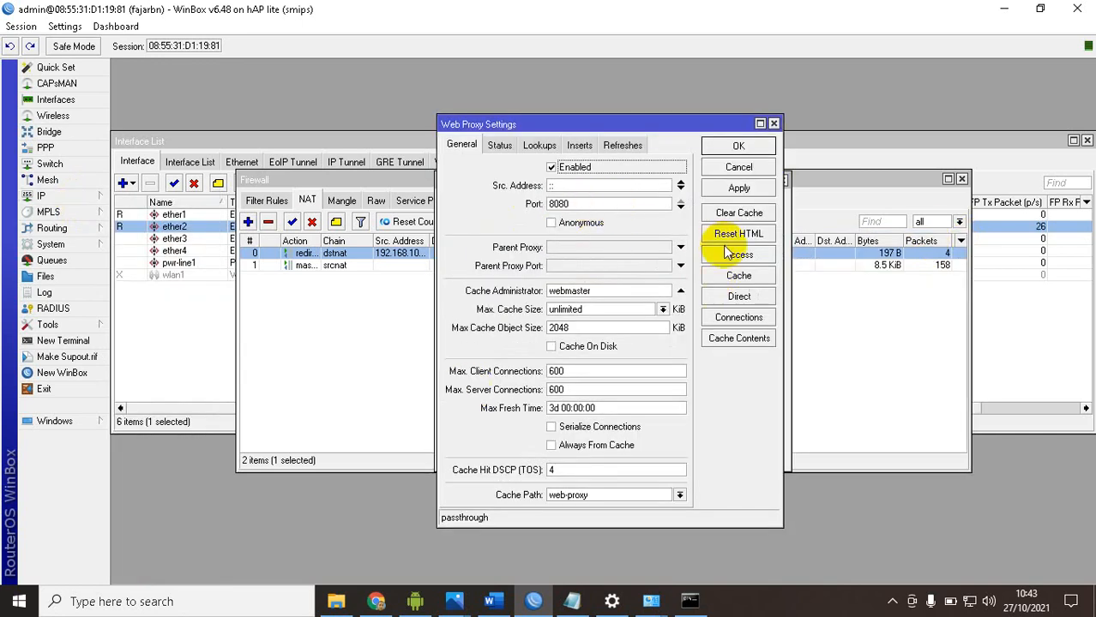
{"action": "left_click", "coordinate": [723, 254]}
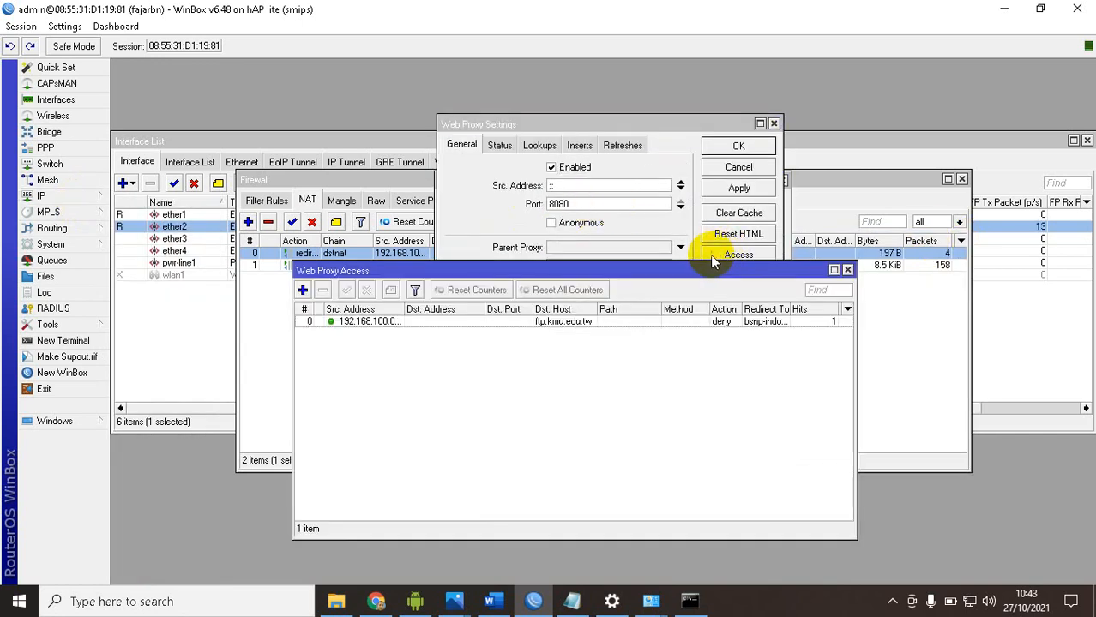
{"action": "double_click", "coordinate": [362, 321]}
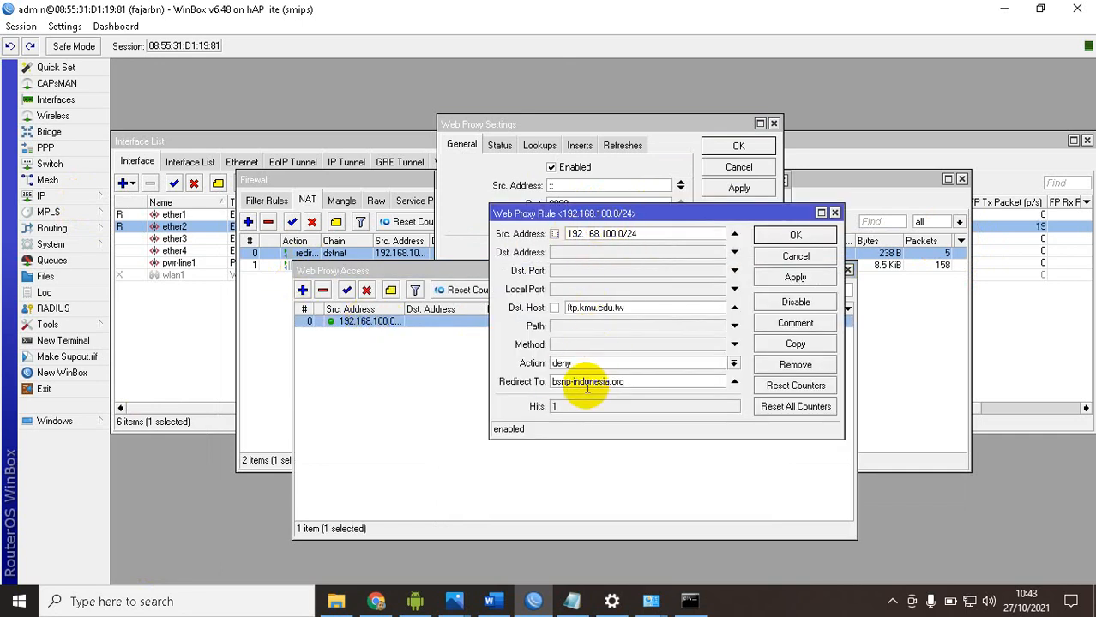
{"action": "left_click", "coordinate": [794, 236]}
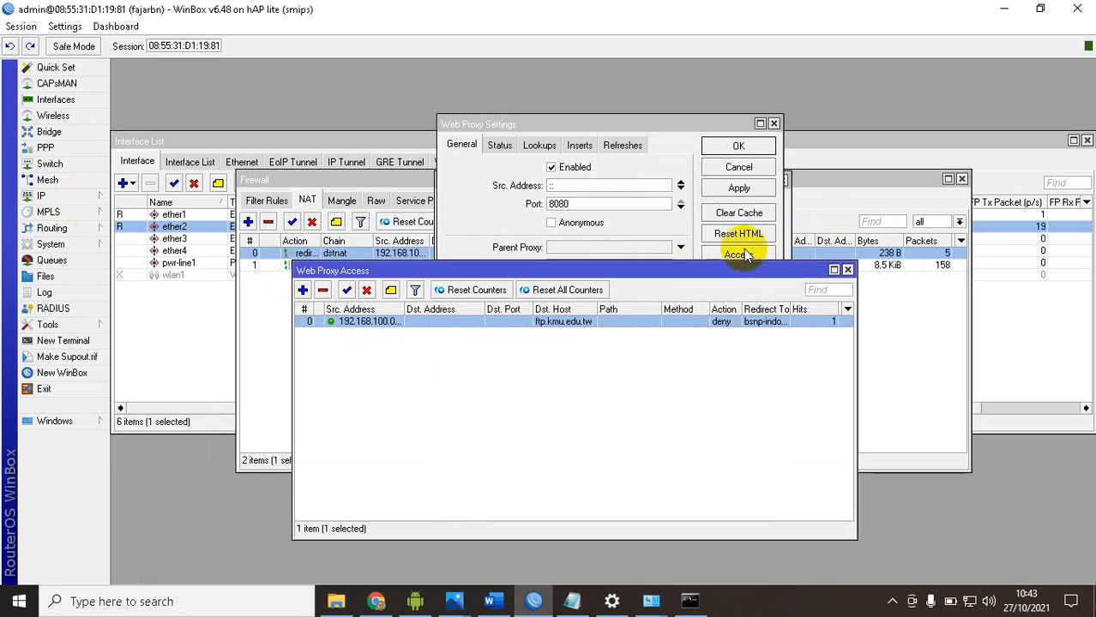
{"action": "left_click", "coordinate": [846, 271]}
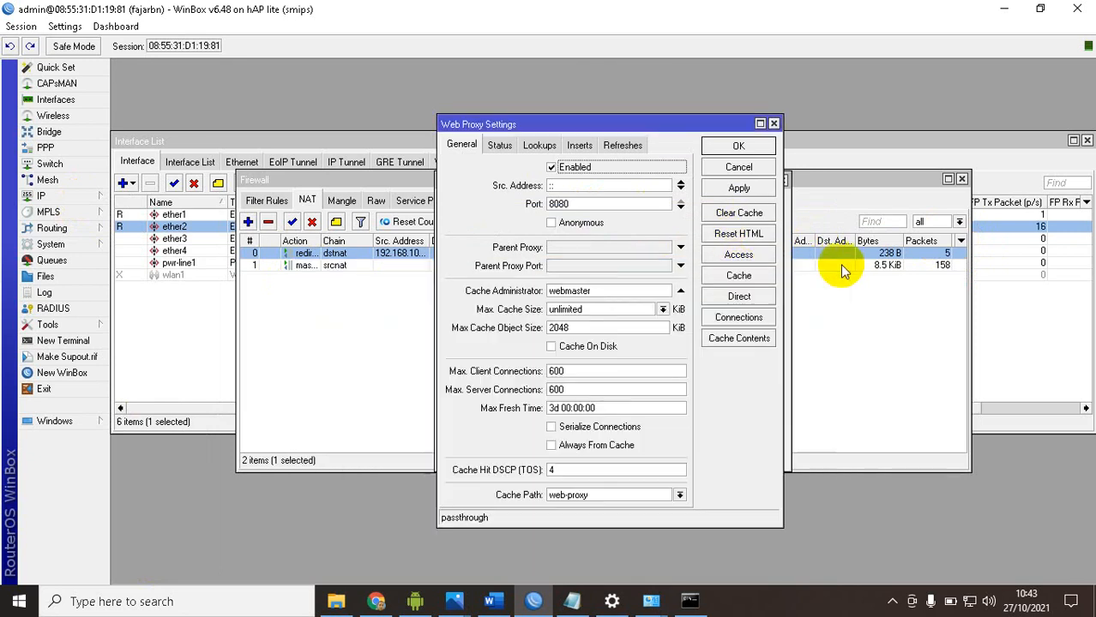
{"action": "left_click", "coordinate": [739, 150]}
{"action": "left_click", "coordinate": [751, 202]}
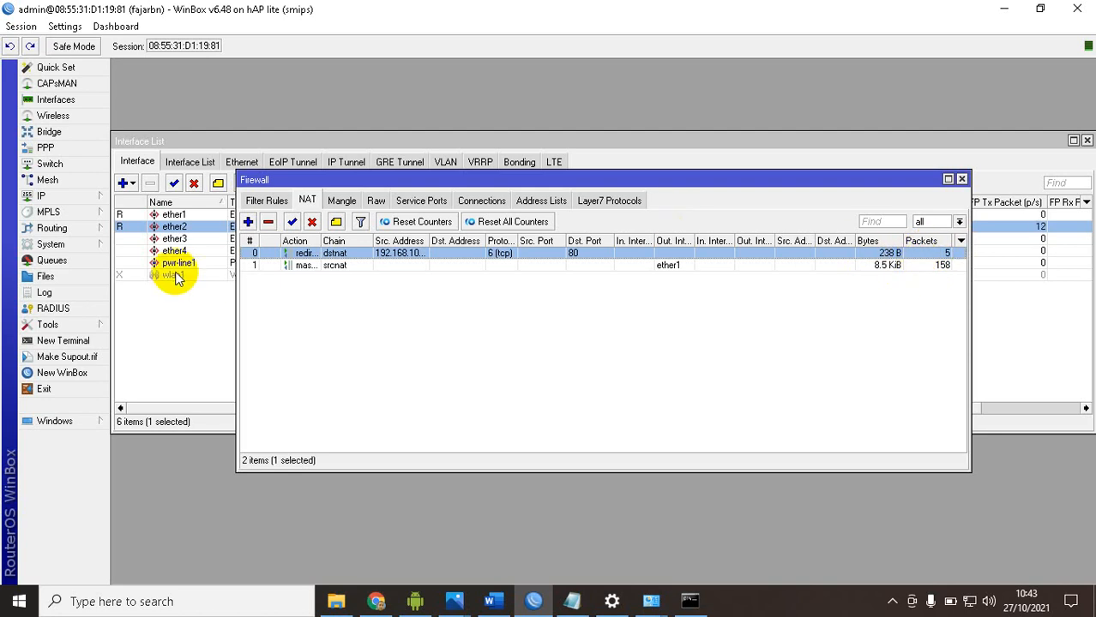
Review the firewall's dstnat redirect rule, checking its source address, protocol, destination port, action and target port
{"action": "left_click", "coordinate": [60, 198]}
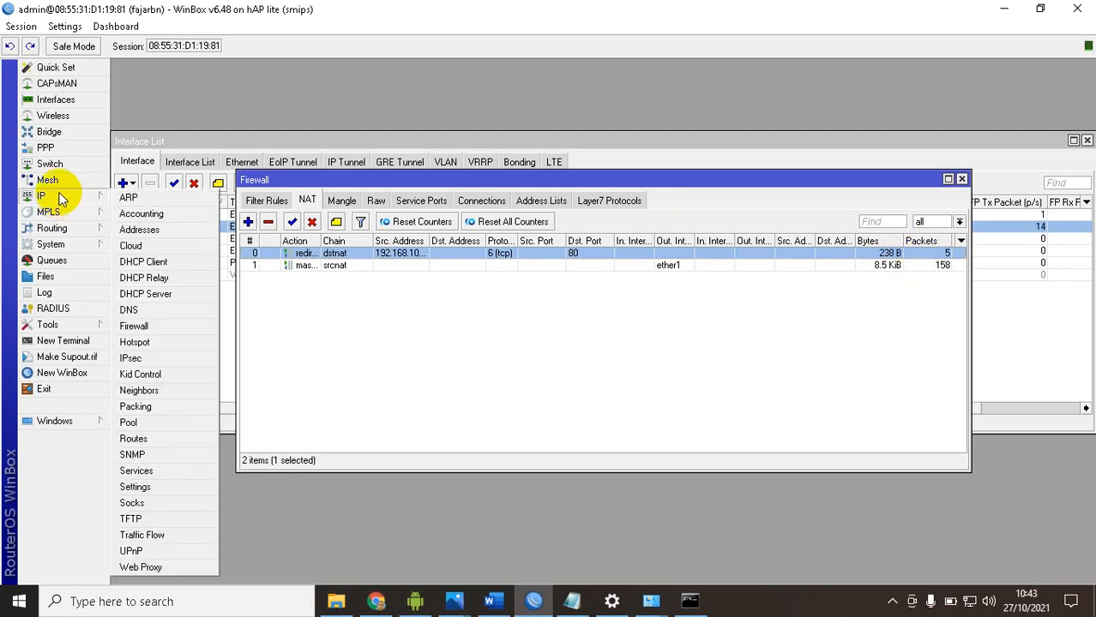
{"action": "left_click", "coordinate": [144, 327]}
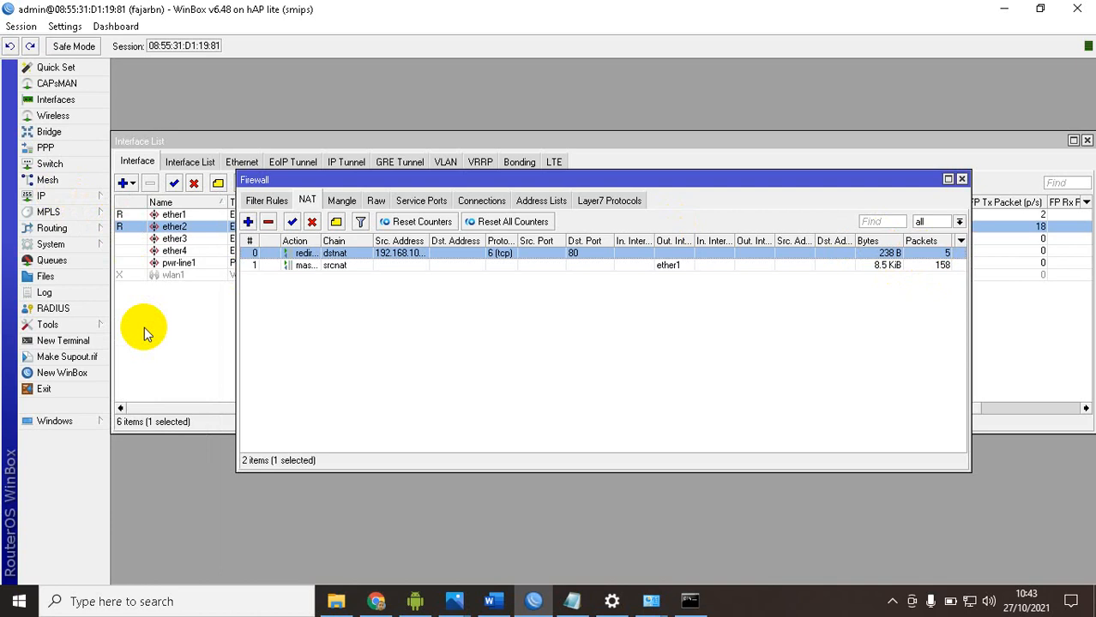
{"action": "double_click", "coordinate": [401, 255]}
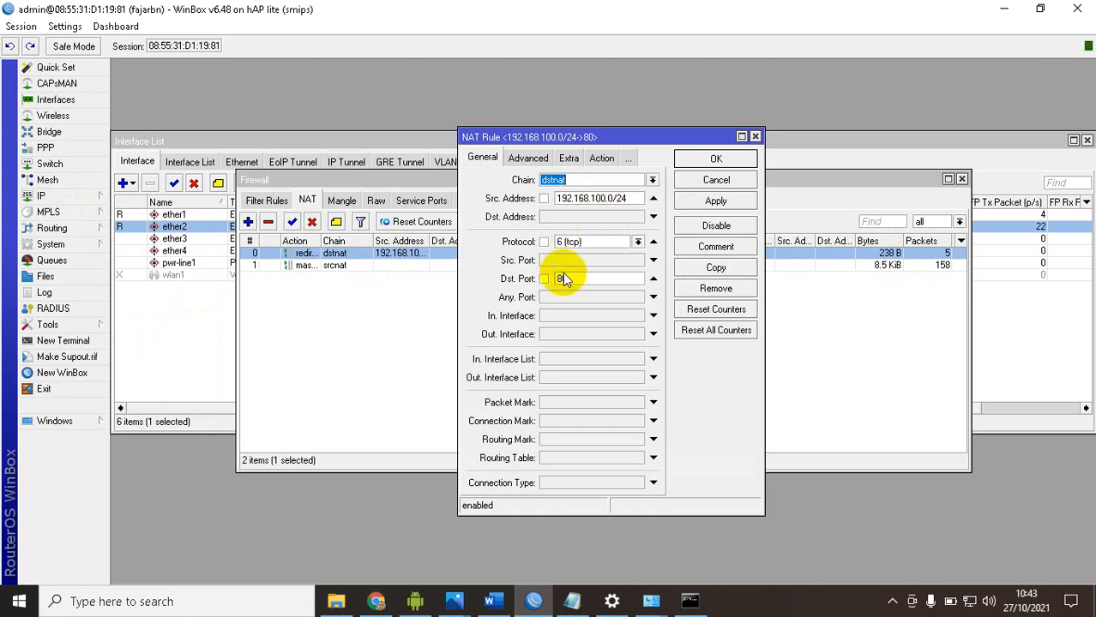
{"action": "left_click", "coordinate": [601, 158]}
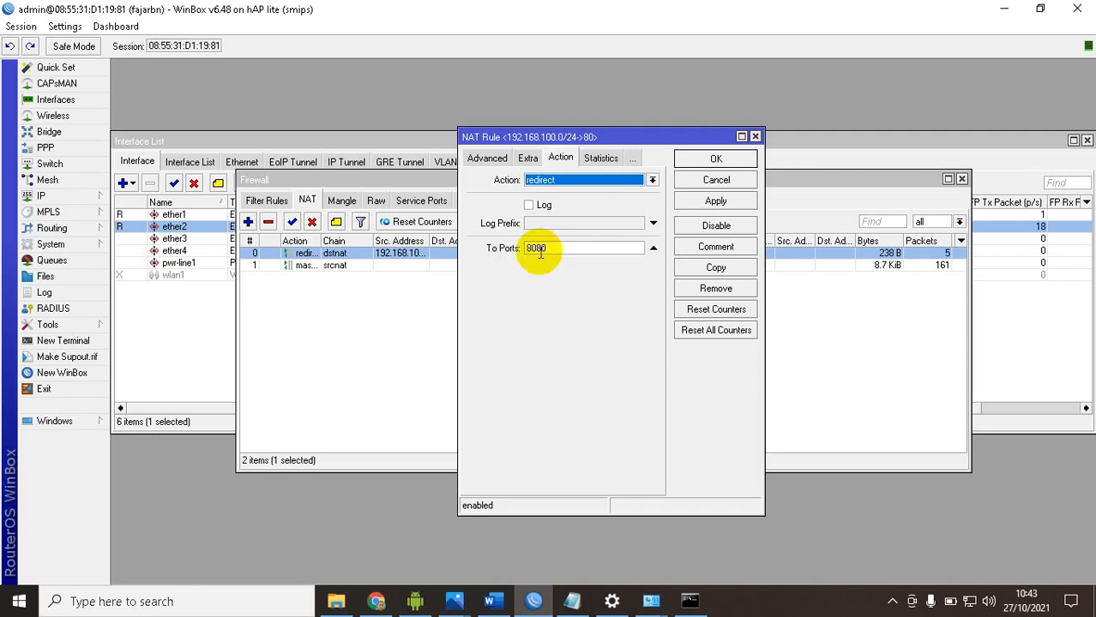
{"action": "left_click", "coordinate": [708, 167]}
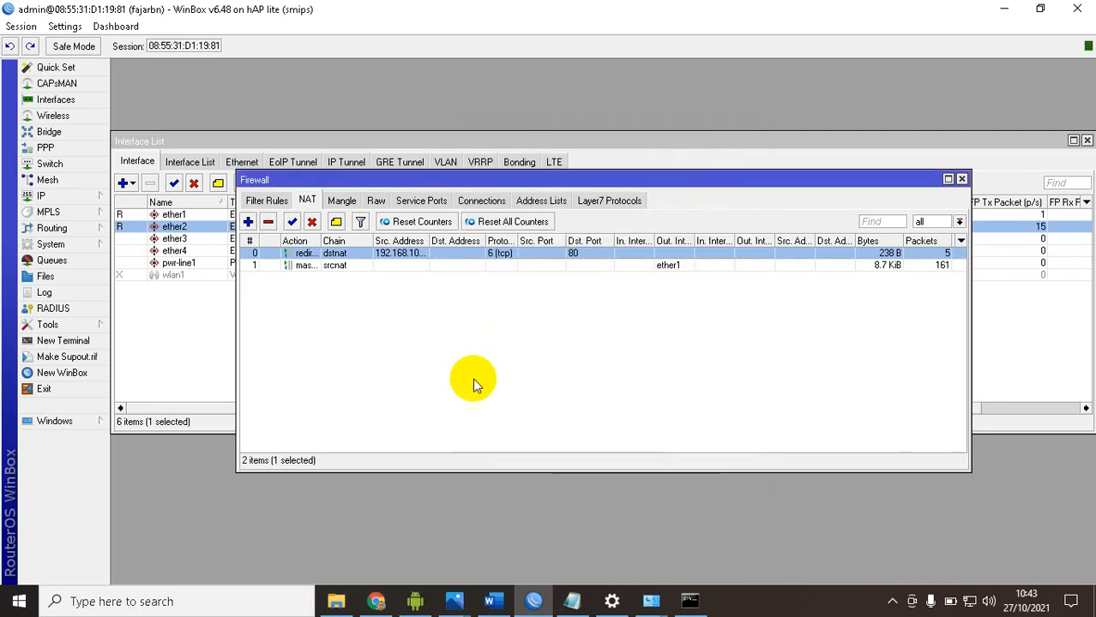
Return to the Word task document and read item 12 about the firewall blocking pings from 192.168.100.2-192.168.100.50 to the router
{"action": "left_click", "coordinate": [490, 597]}
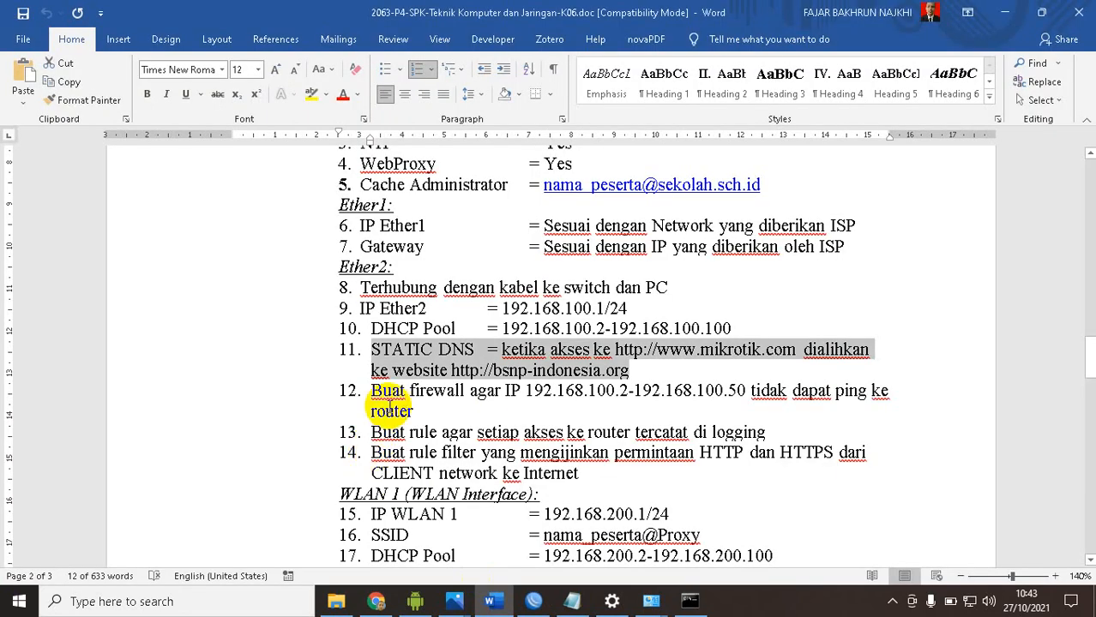
{"action": "scroll", "coordinate": [373, 403], "scroll_direction": "down", "scroll_amount": 3}
{"action": "left_click_drag", "start_coordinate": [370, 232], "coordinate": [413, 252]}
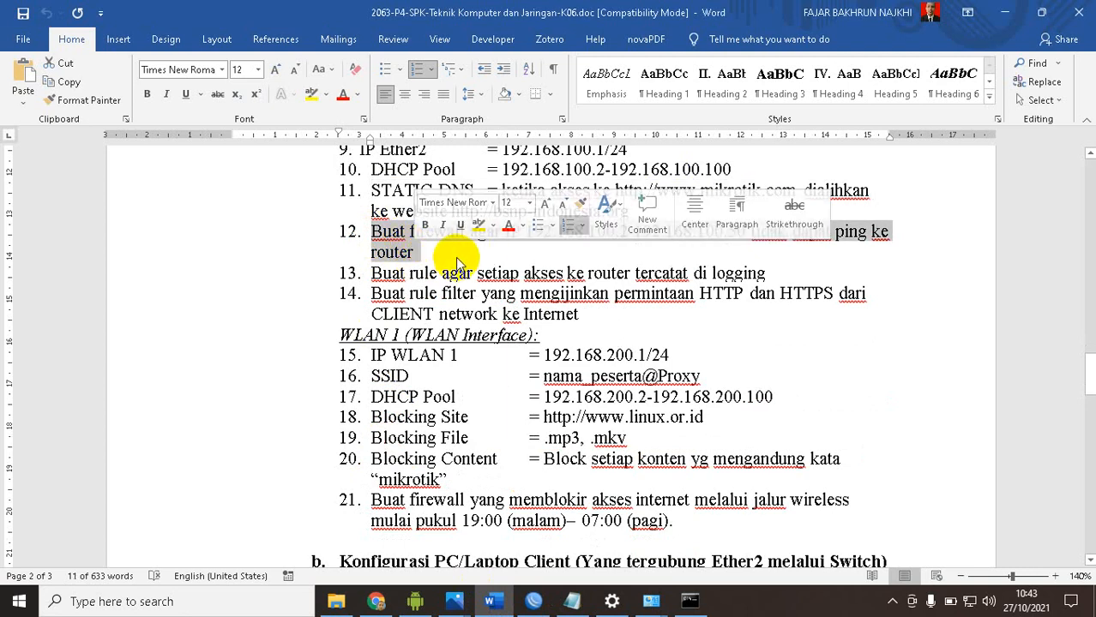
{"action": "left_click", "coordinate": [433, 256]}
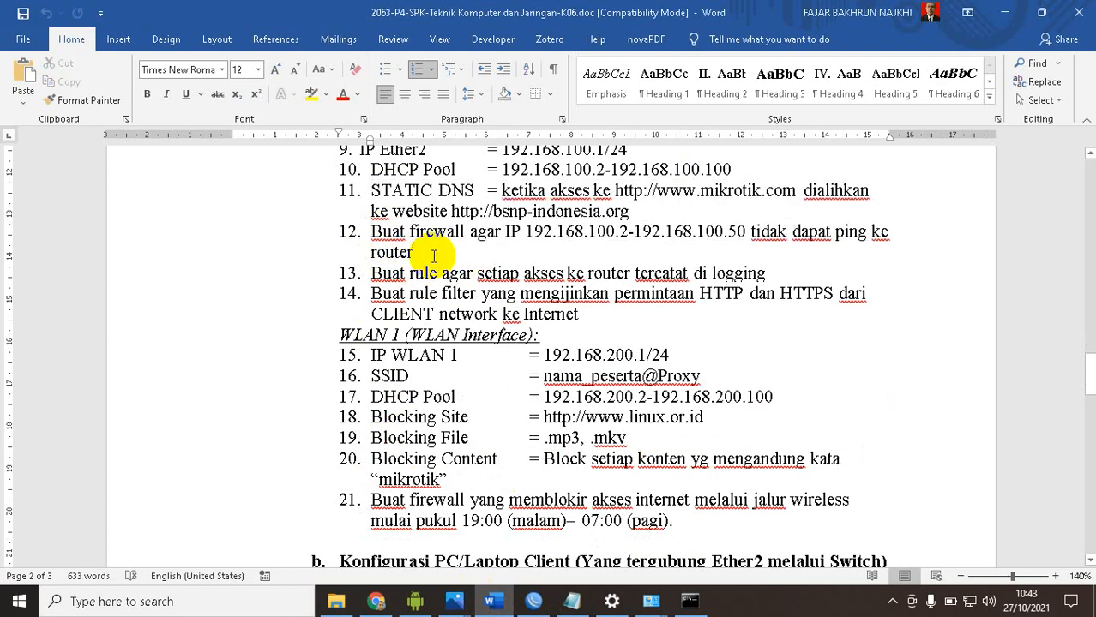
{"action": "scroll", "coordinate": [433, 255], "scroll_direction": "up", "scroll_amount": 1}
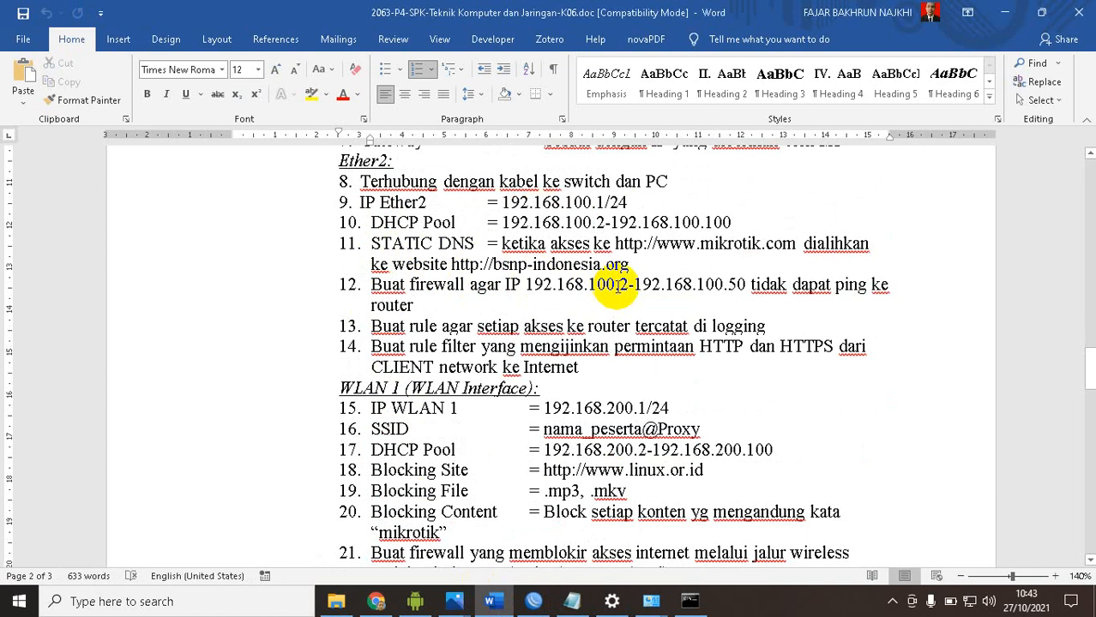
{"action": "left_click_drag", "start_coordinate": [590, 286], "coordinate": [734, 285]}
{"action": "left_click", "coordinate": [733, 285]}
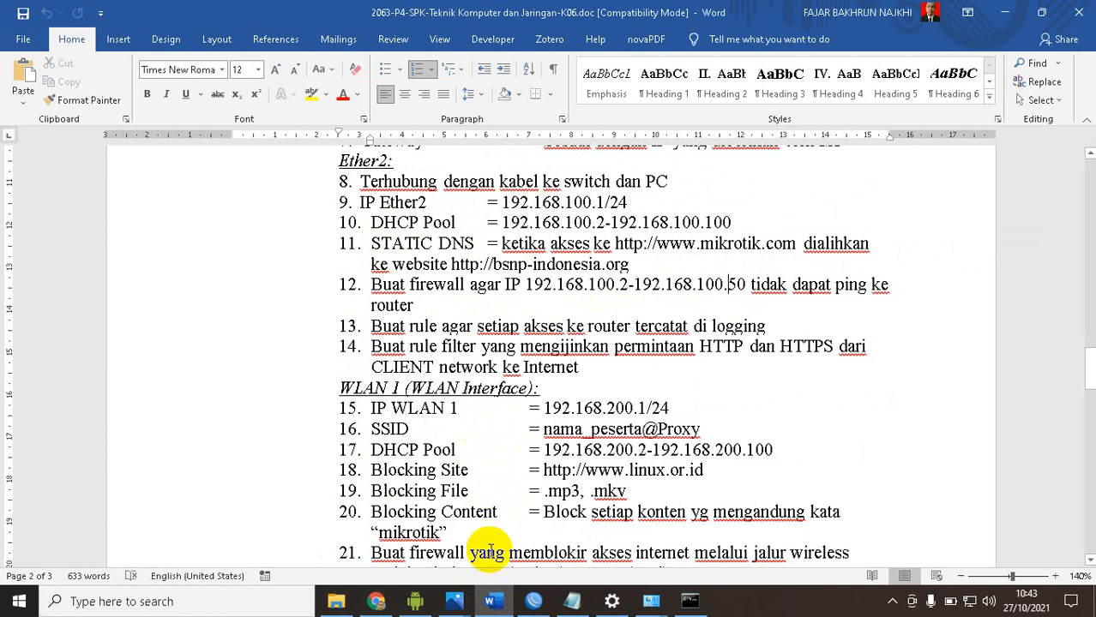
Examine the network topology drawing under GAMBAR KERJA and the wireless client configuration section in the task document
{"action": "scroll", "coordinate": [508, 433], "scroll_direction": "down", "scroll_amount": 10}
{"action": "scroll", "coordinate": [508, 436], "scroll_direction": "down", "scroll_amount": 10}
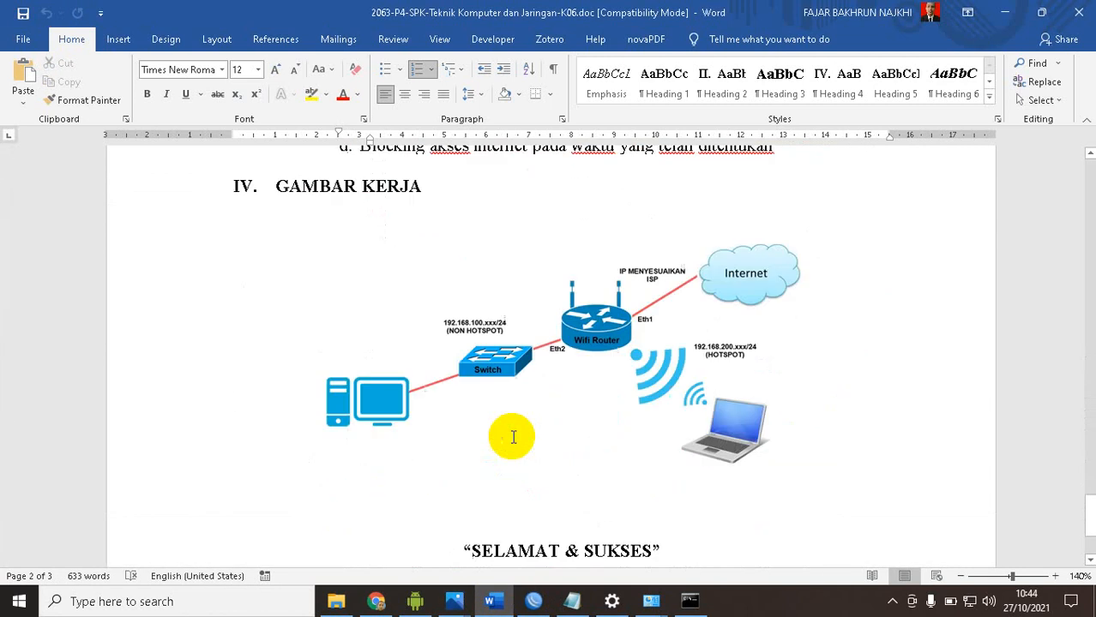
{"action": "scroll", "coordinate": [513, 342], "scroll_direction": "up", "scroll_amount": 3}
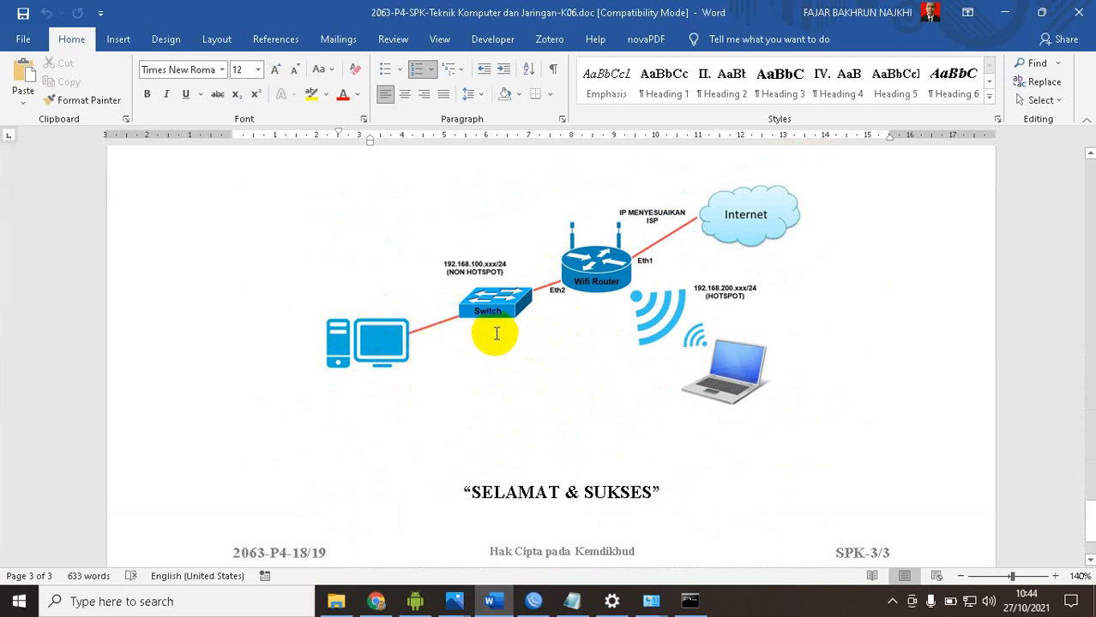
{"action": "scroll", "coordinate": [515, 326], "scroll_direction": "up", "scroll_amount": 10}
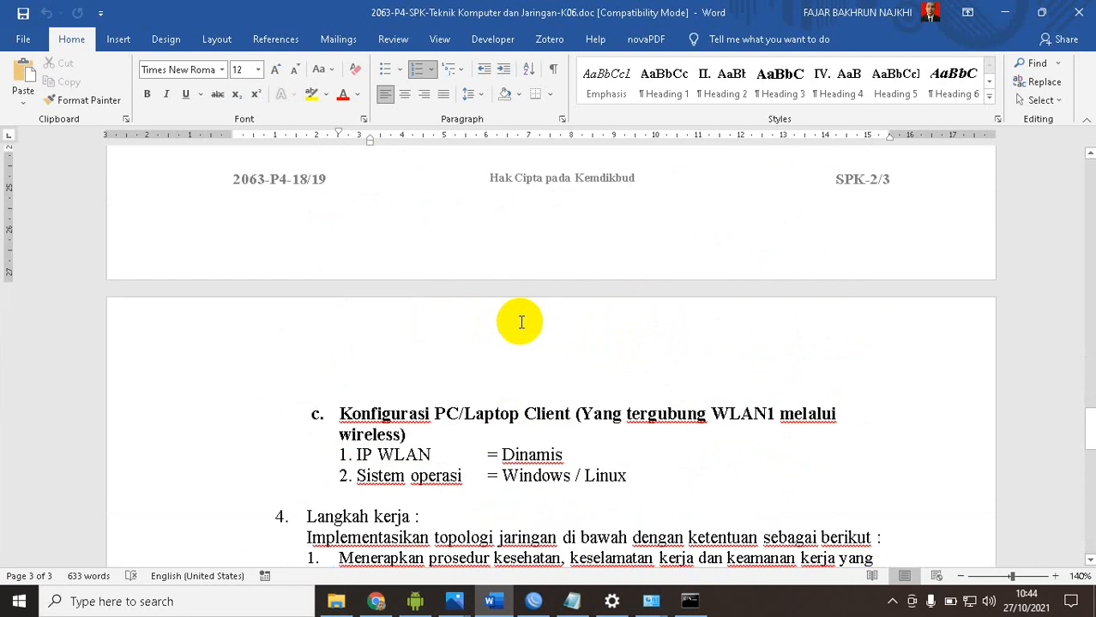
Reread item 12 in the Ether2 section about the firewall blocking pings from 192.168.100.2-192.168.100.50 to the router
{"action": "scroll", "coordinate": [520, 322], "scroll_direction": "up", "scroll_amount": 10}
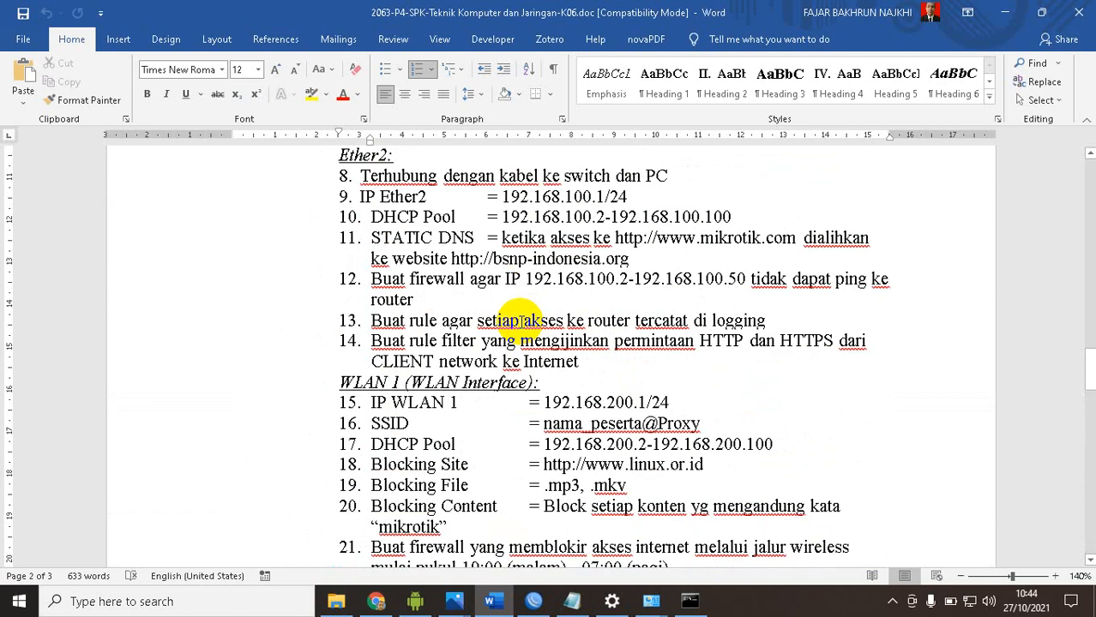
{"action": "scroll", "coordinate": [520, 320], "scroll_direction": "up", "scroll_amount": 1}
{"action": "scroll", "coordinate": [521, 319], "scroll_direction": "down", "scroll_amount": 1}
{"action": "scroll", "coordinate": [520, 320], "scroll_direction": "up", "scroll_amount": 2}
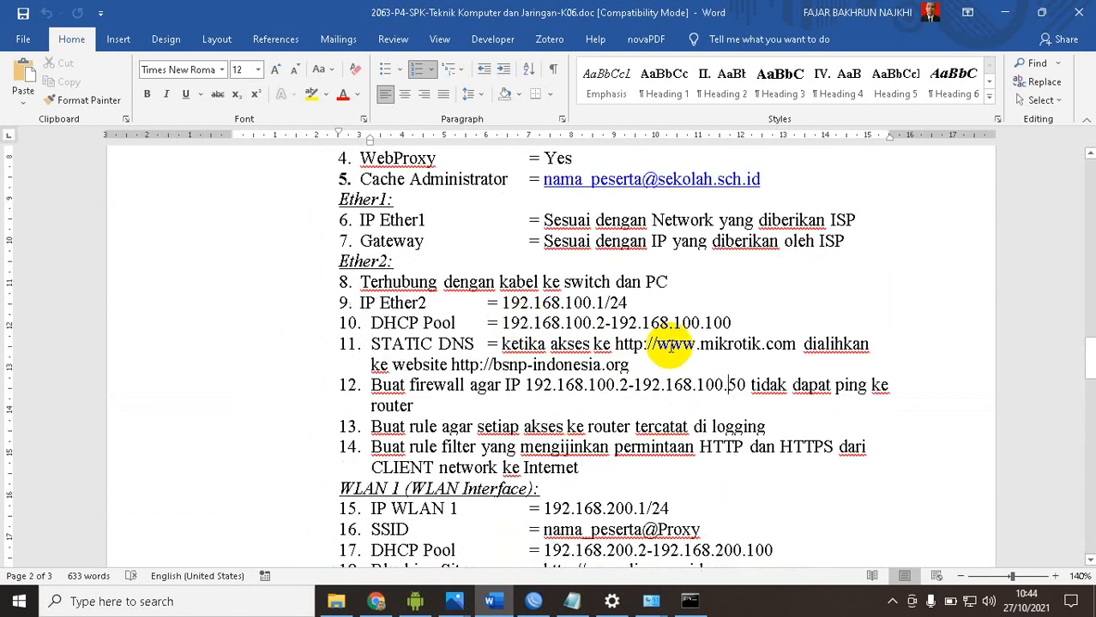
{"action": "double_click", "coordinate": [738, 385]}
{"action": "double_click", "coordinate": [444, 385]}
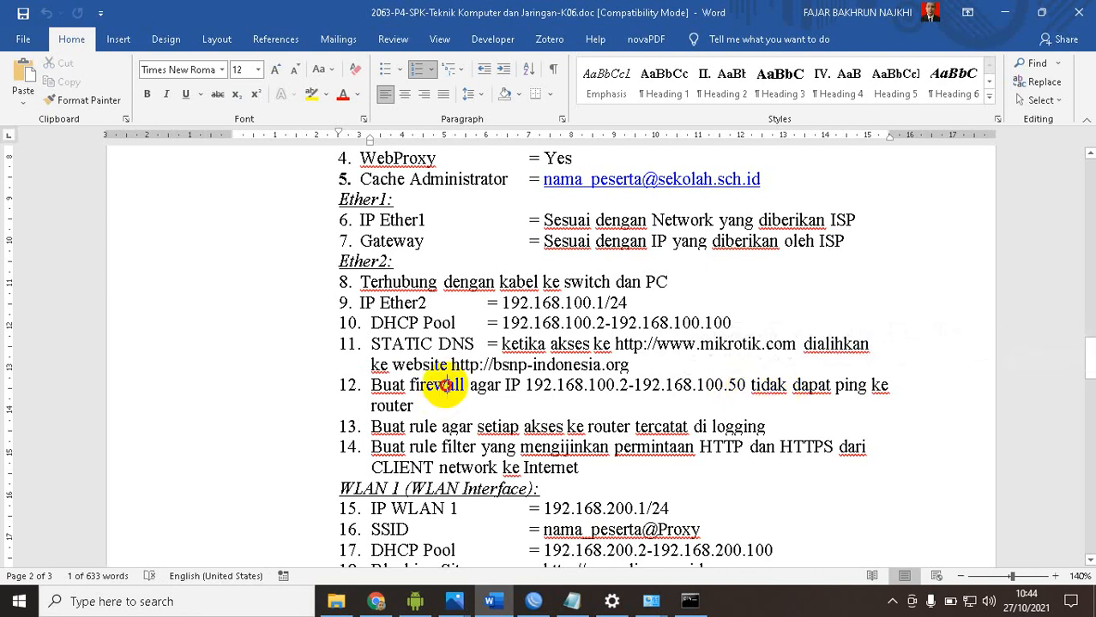
Examine the path from the wired PC through the switch to the router's Eth2 in the GAMBAR KERJA topology drawing
{"action": "scroll", "coordinate": [457, 398], "scroll_direction": "down", "scroll_amount": 15}
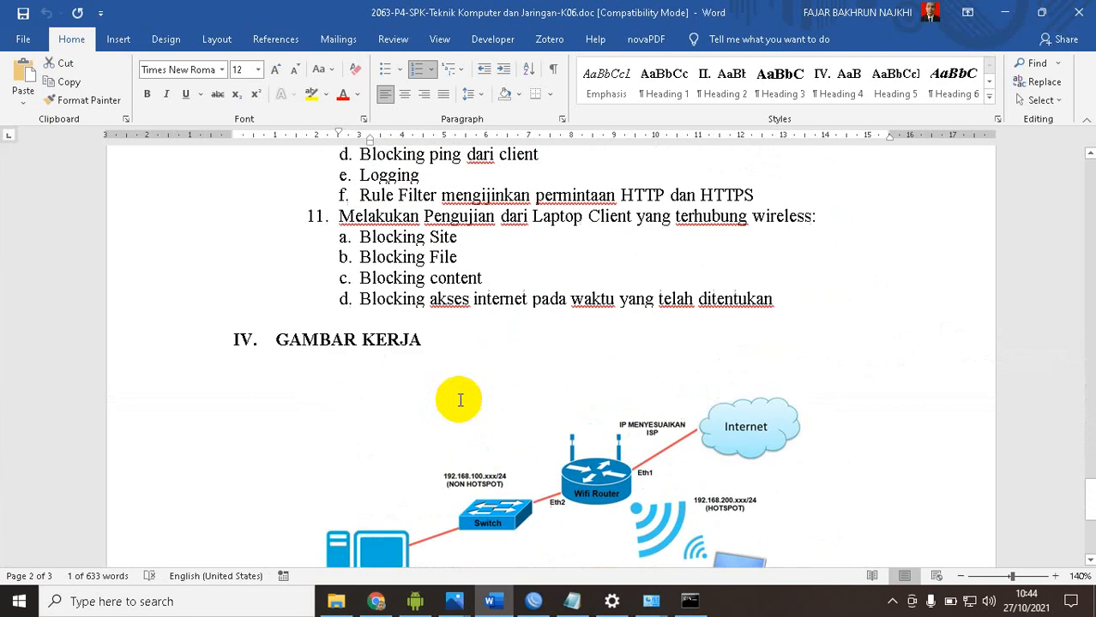
{"action": "scroll", "coordinate": [459, 401], "scroll_direction": "down", "scroll_amount": 3}
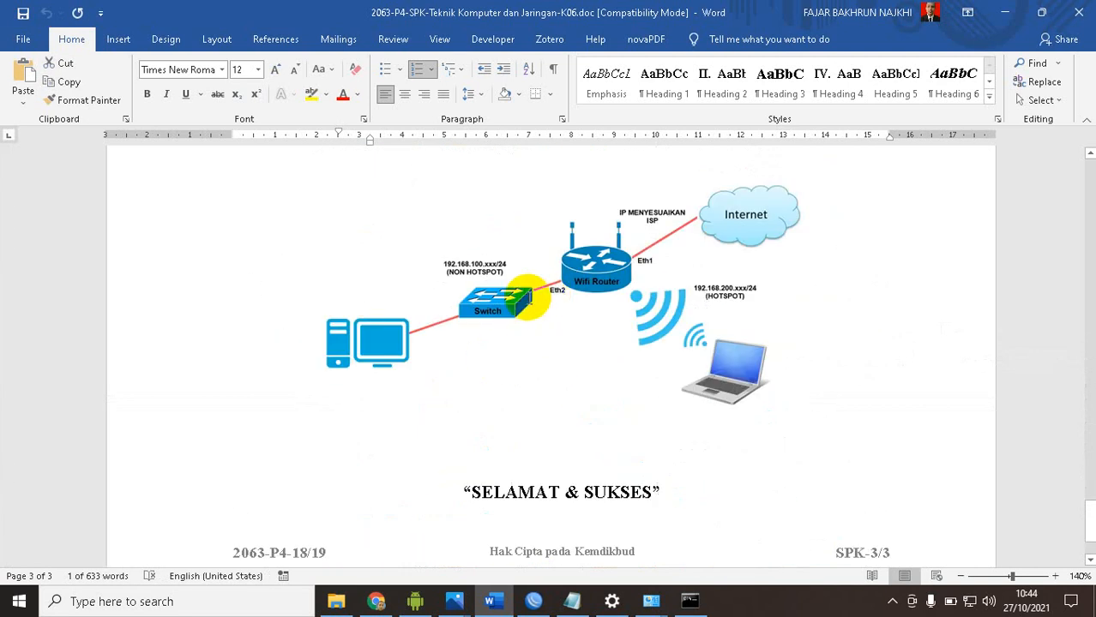
{"action": "left_click", "coordinate": [360, 340]}
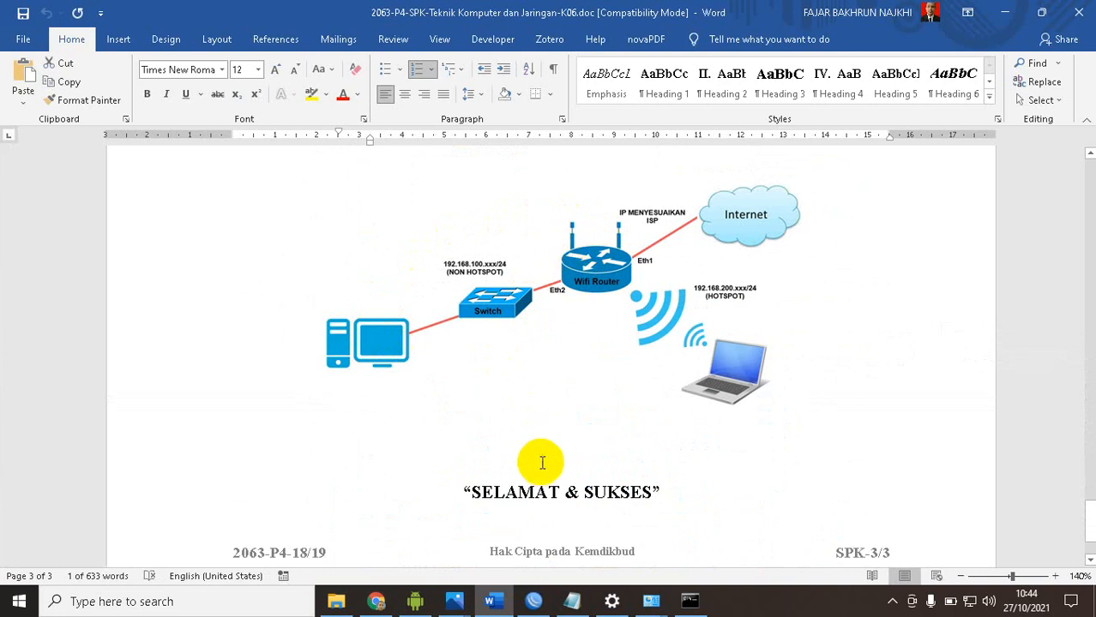
Switch to WinBox and start a firewall filter rule with chain input and source address 192.168.100.2-192.168.100.50
{"action": "left_click", "coordinate": [533, 601]}
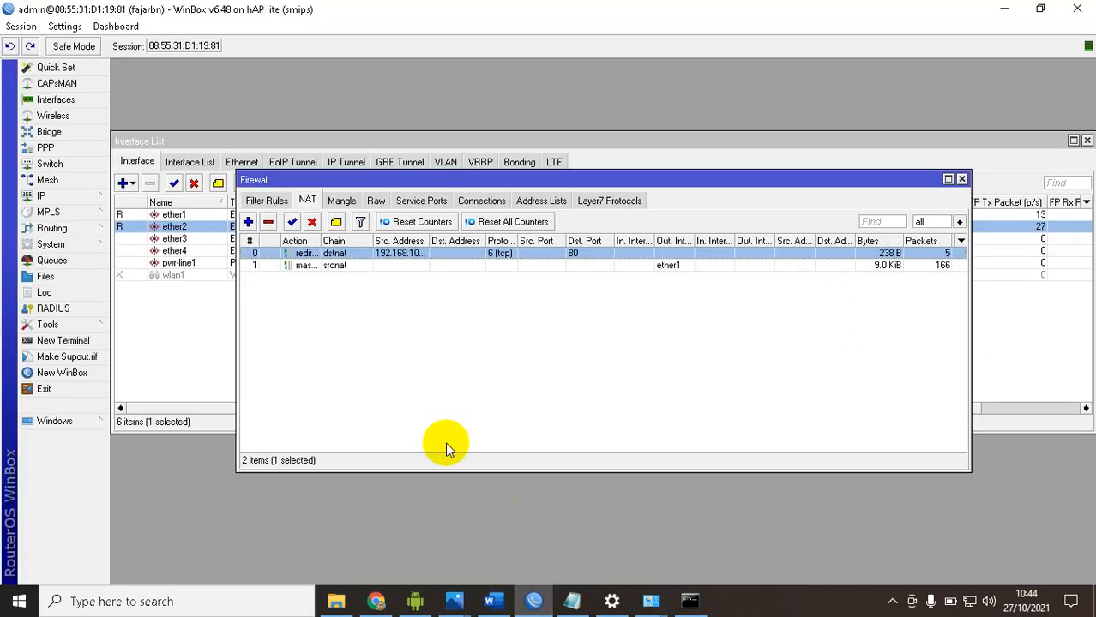
{"action": "left_click", "coordinate": [65, 198]}
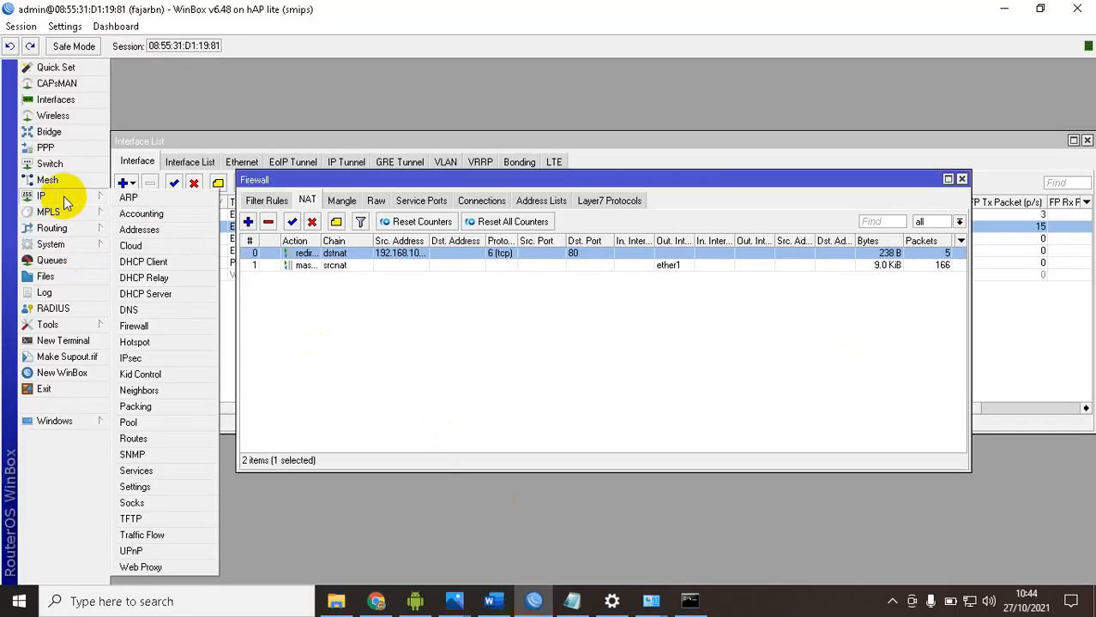
{"action": "left_click", "coordinate": [166, 324]}
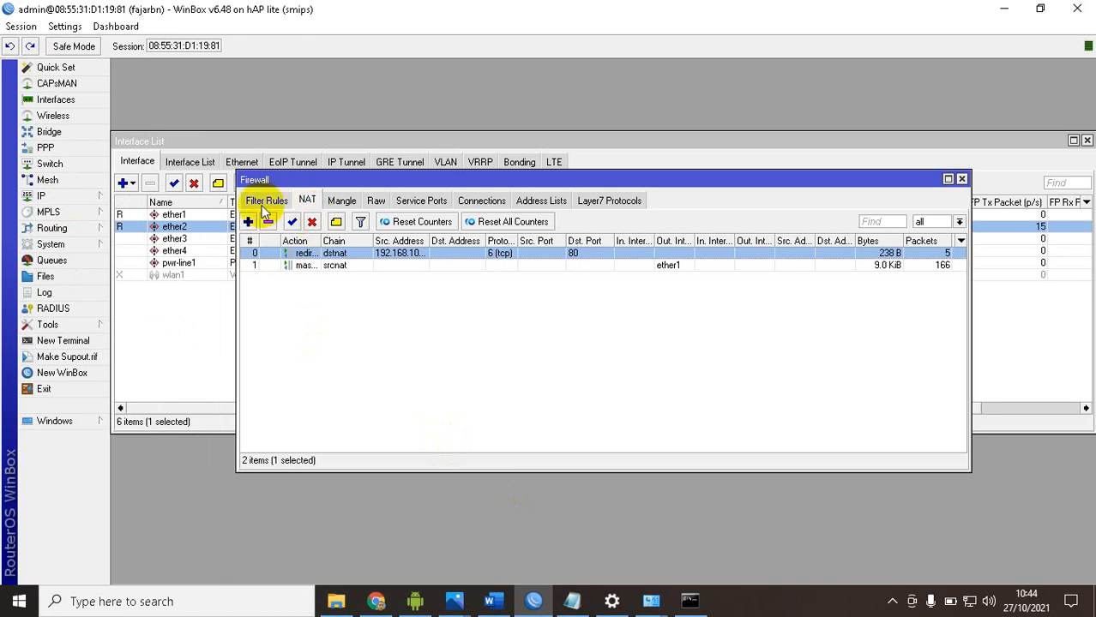
{"action": "left_click", "coordinate": [264, 203]}
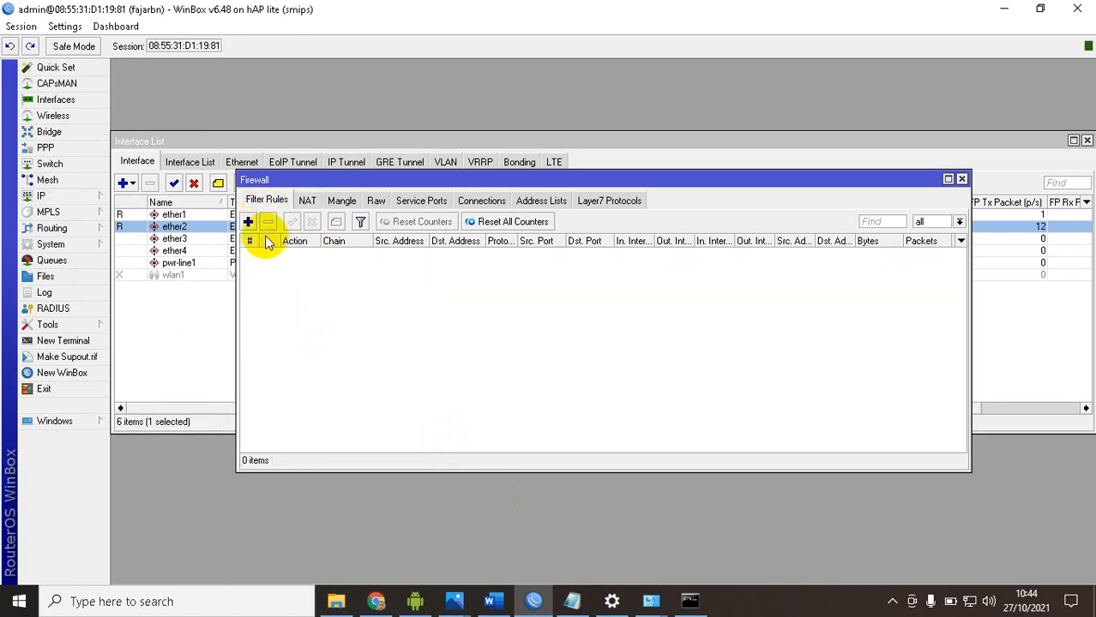
{"action": "left_click", "coordinate": [248, 223]}
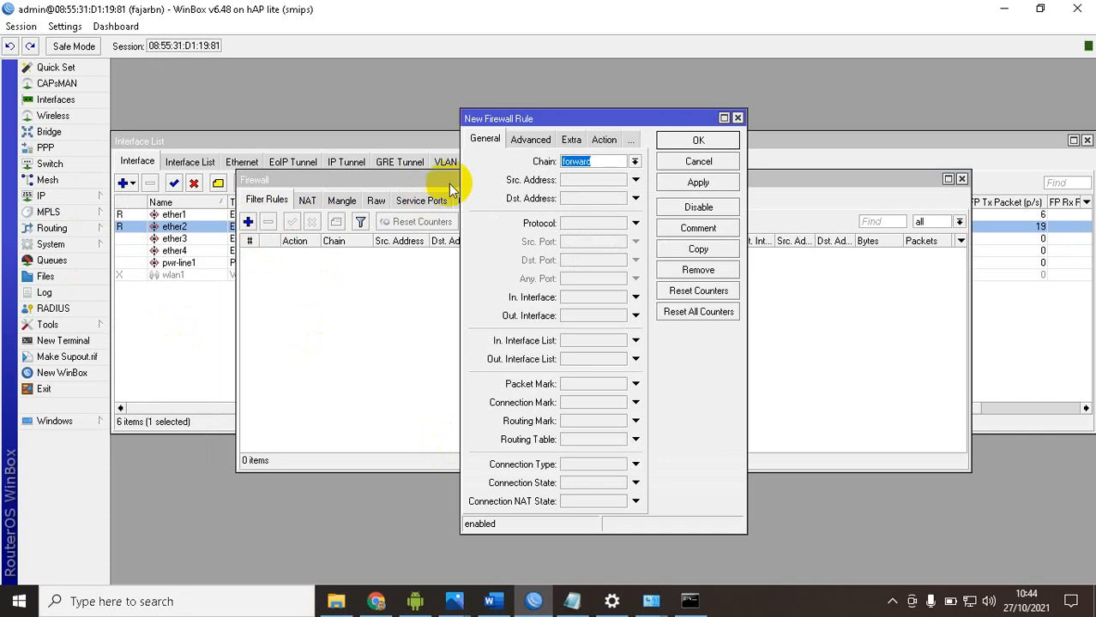
{"action": "left_click", "coordinate": [612, 163]}
{"action": "left_click", "coordinate": [591, 185]}
{"action": "left_click", "coordinate": [578, 184]}
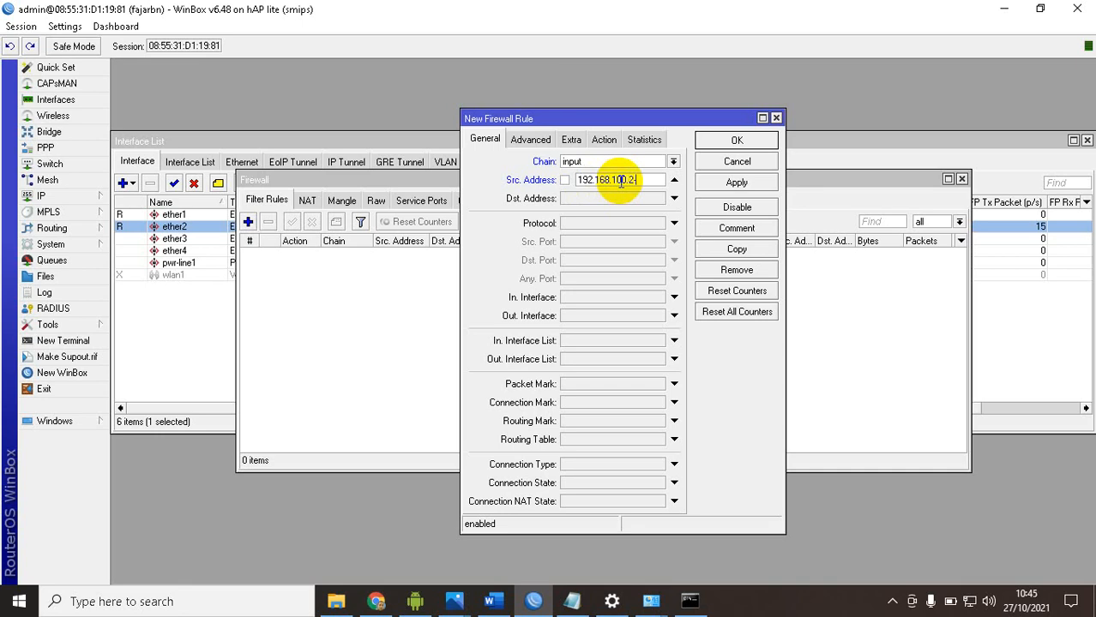
{"action": "type", "text": "192.168.100.2-192.168.100."}
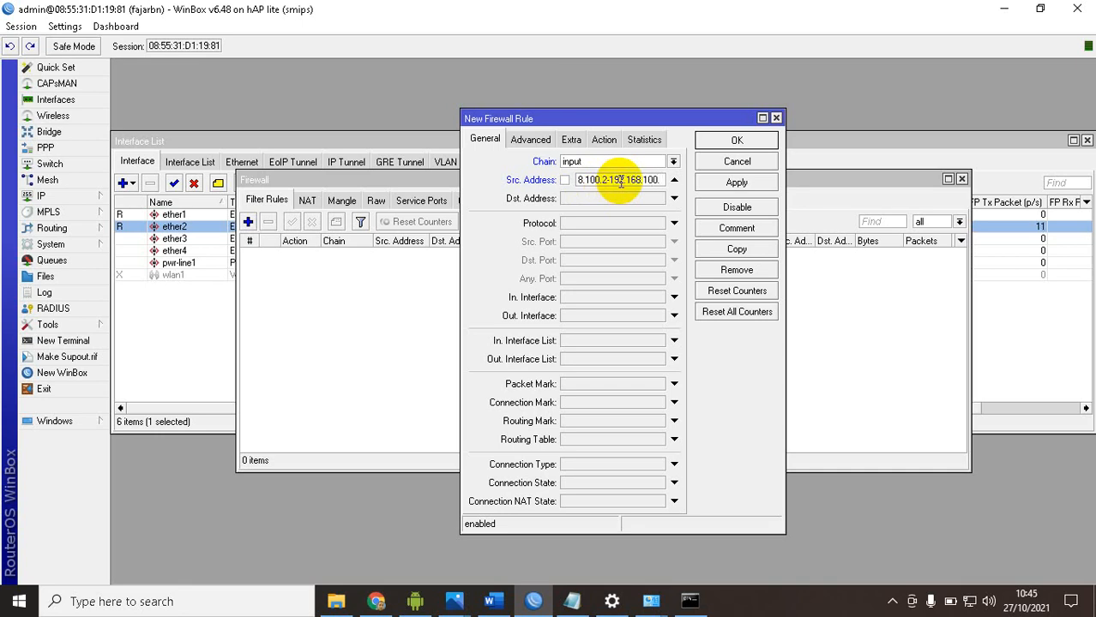
{"action": "type", "text": "50"}
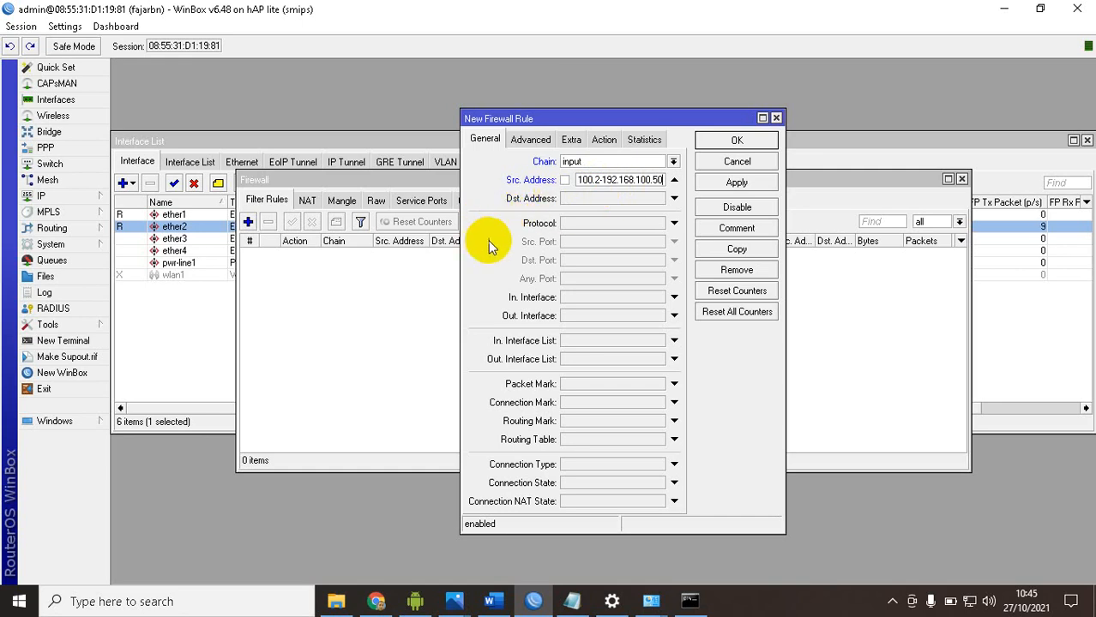
Set the new filter rule's incoming interface to ether2 and its protocol to icmp
{"action": "left_click", "coordinate": [625, 296]}
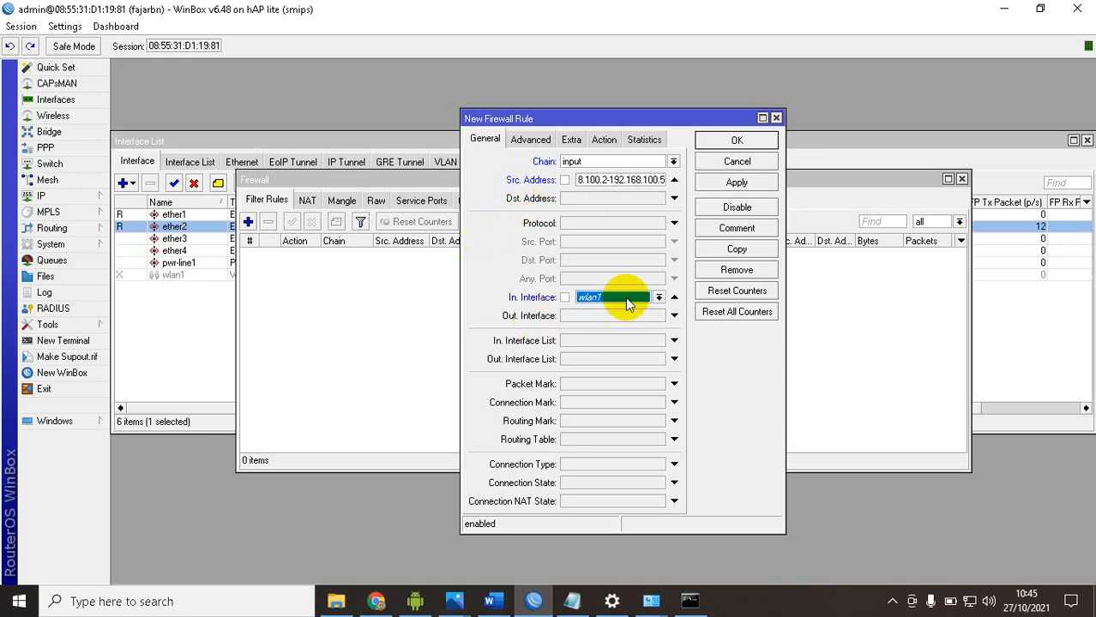
{"action": "left_click", "coordinate": [604, 362]}
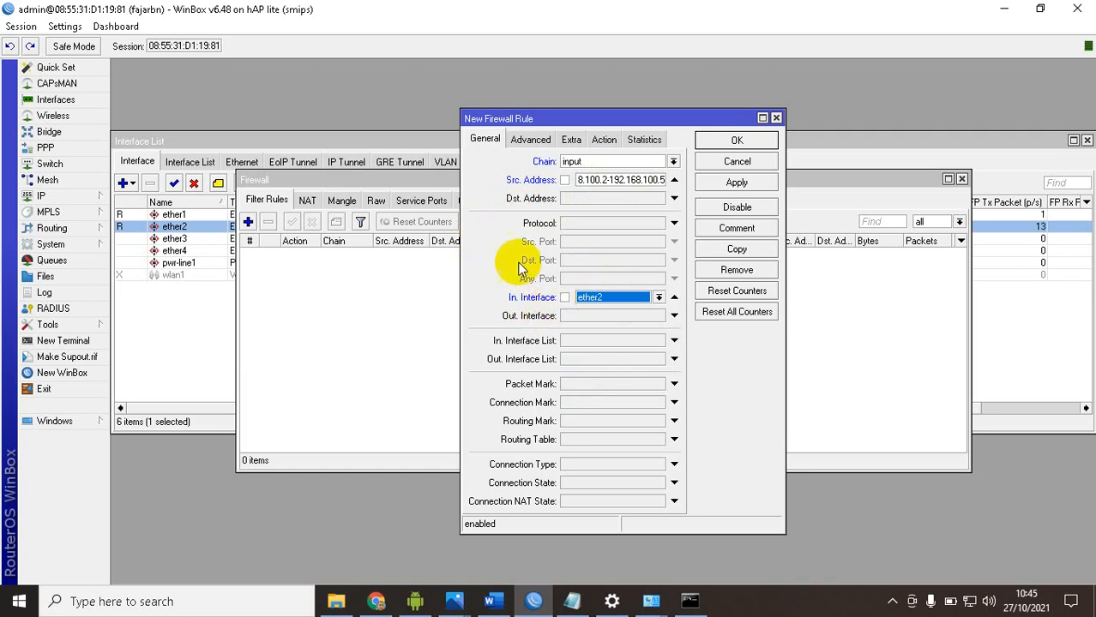
{"action": "left_click", "coordinate": [598, 223]}
{"action": "left_click", "coordinate": [657, 223]}
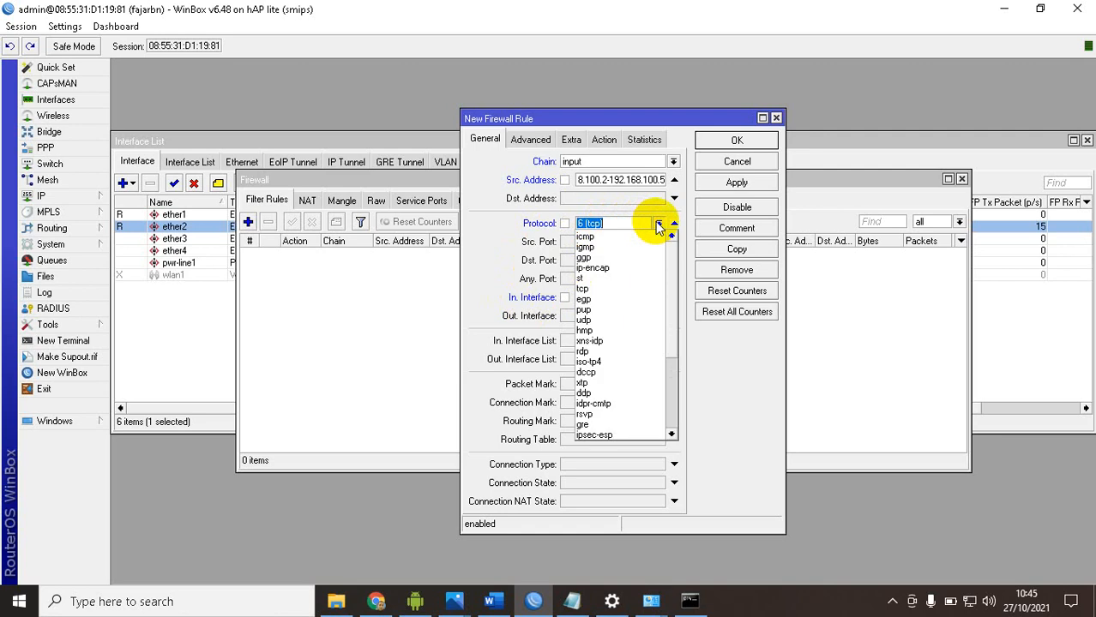
{"action": "left_click", "coordinate": [656, 236]}
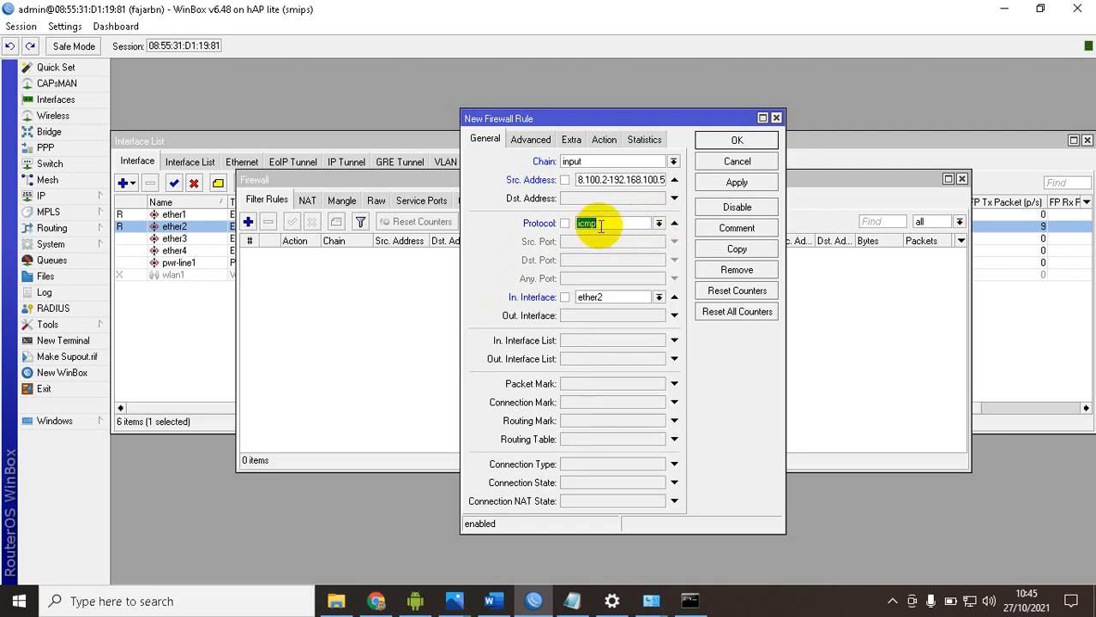
Set the new filter rule's action to drop and save the rule
{"action": "left_click", "coordinate": [604, 140]}
{"action": "left_click", "coordinate": [556, 163]}
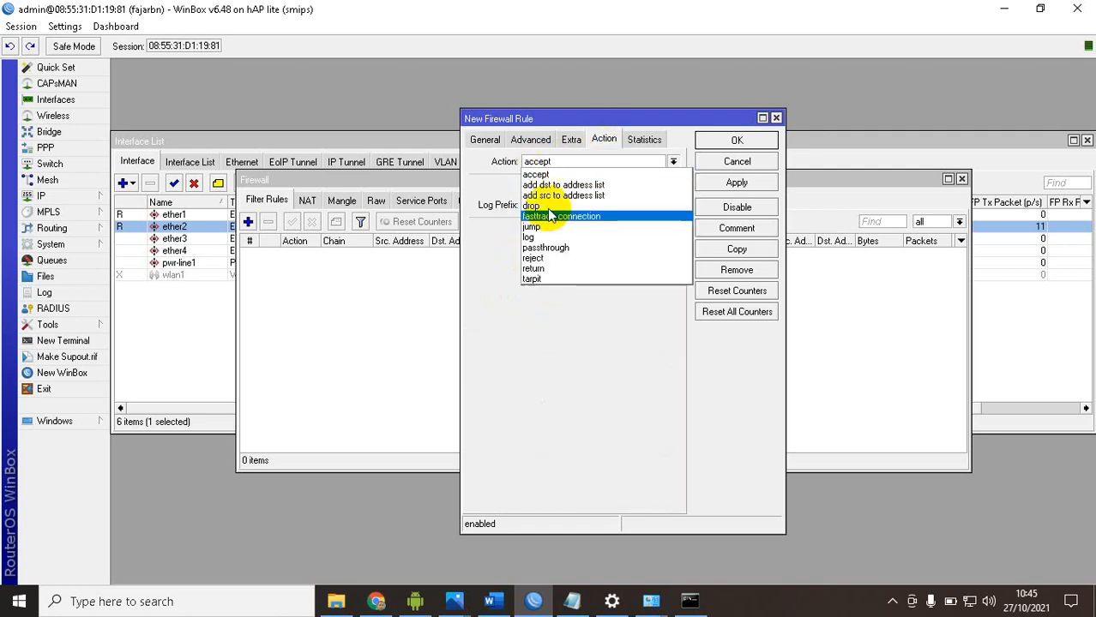
{"action": "left_click", "coordinate": [535, 207]}
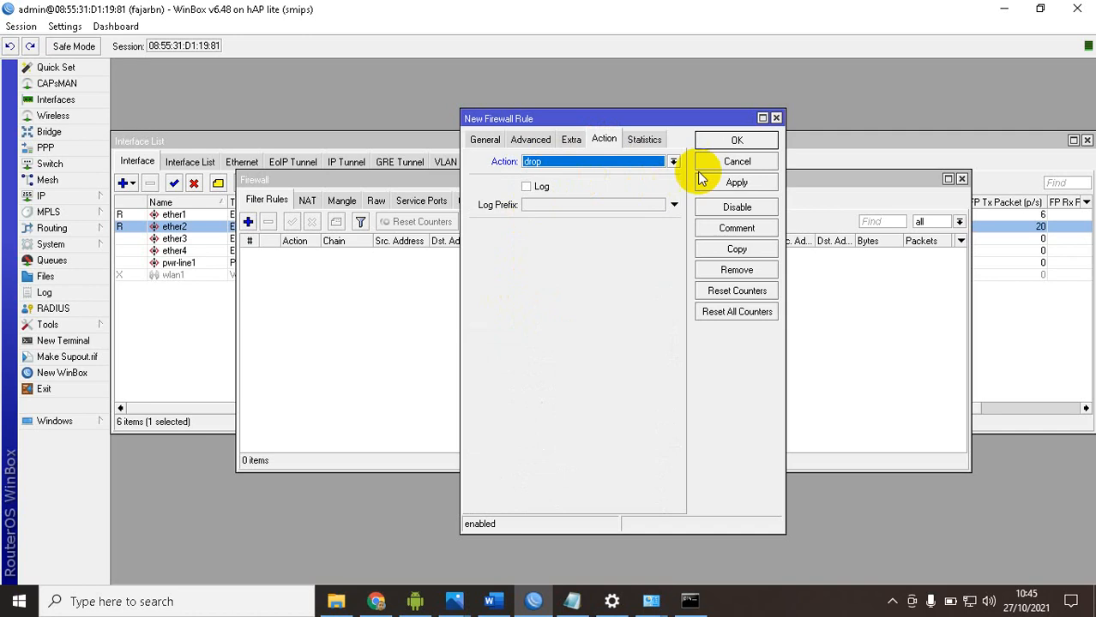
{"action": "left_click", "coordinate": [708, 141]}
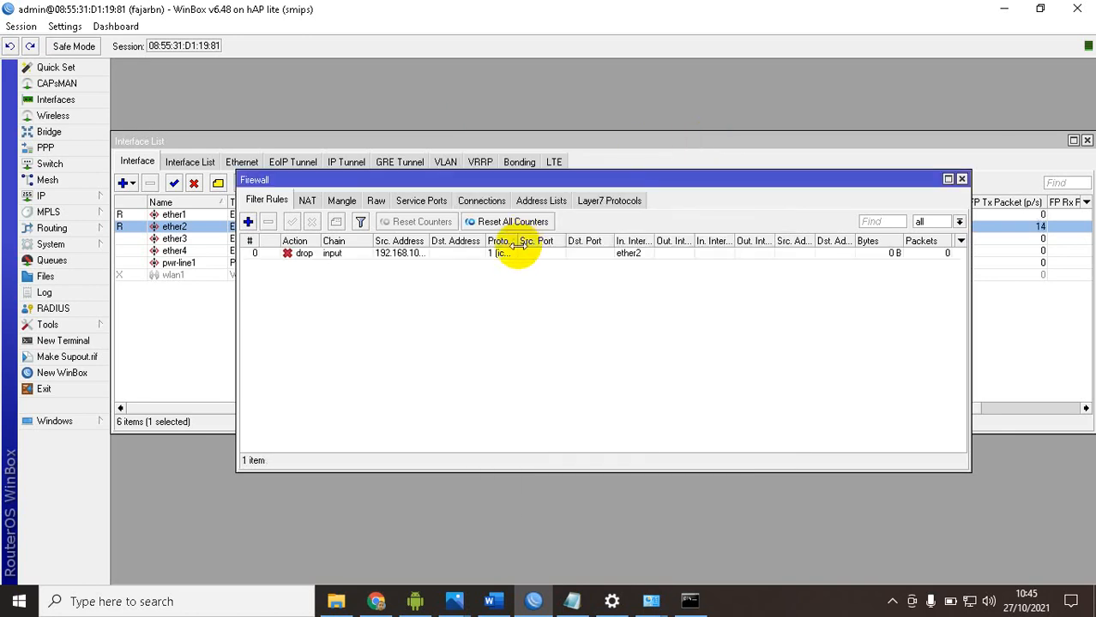
Switch to Command Prompt and display the PC's full IP configuration
{"action": "left_click", "coordinate": [689, 600]}
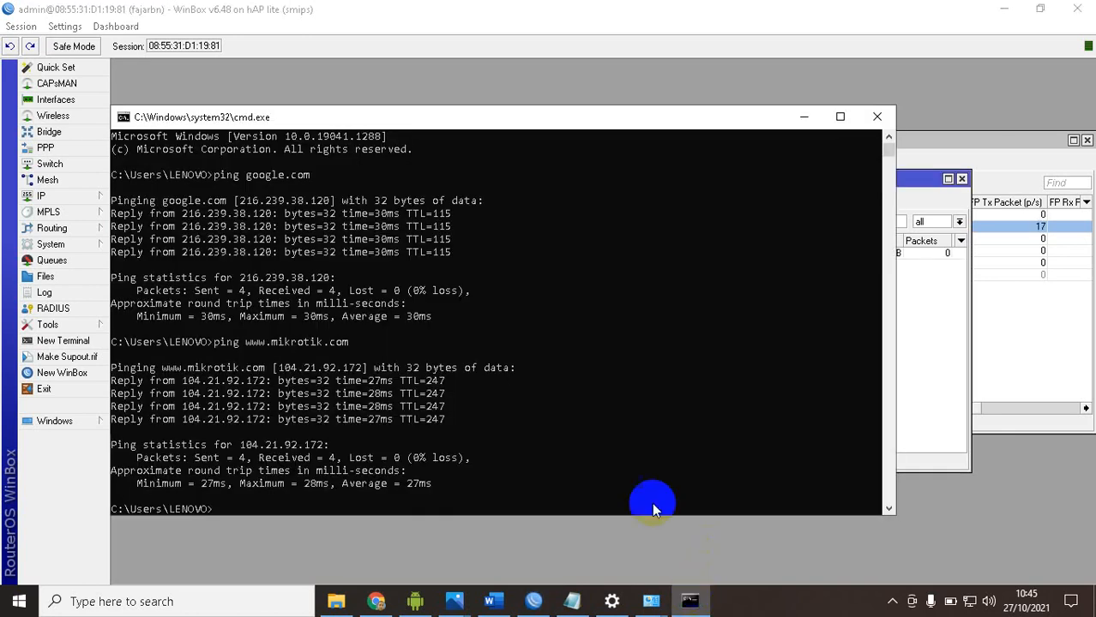
{"action": "left_click_drag", "start_coordinate": [410, 128], "coordinate": [540, 75]}
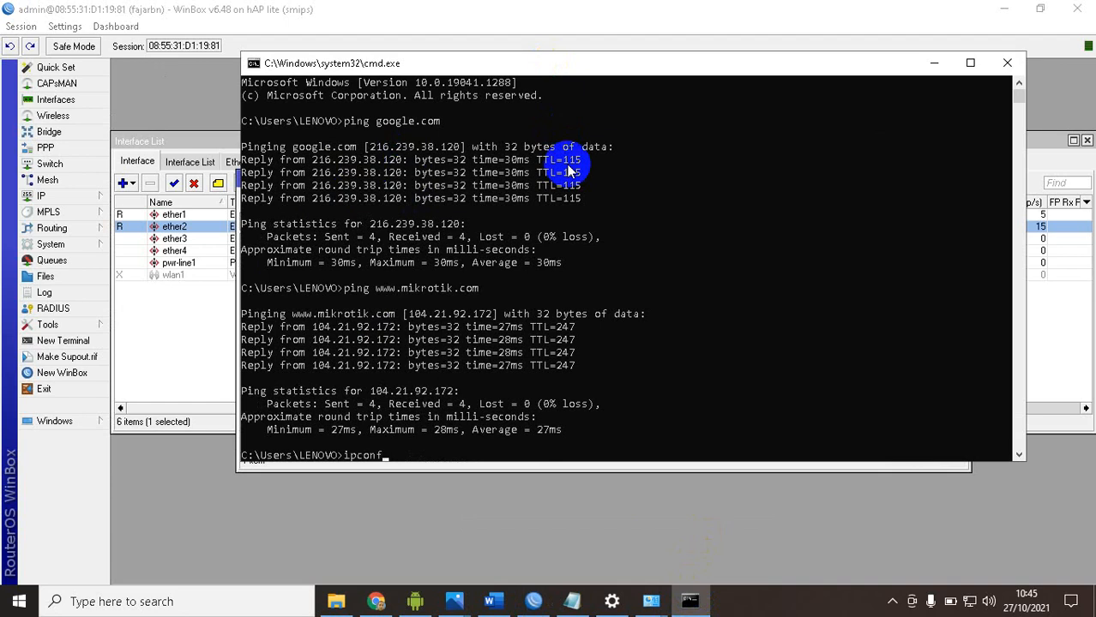
{"action": "key", "text": "Return"}
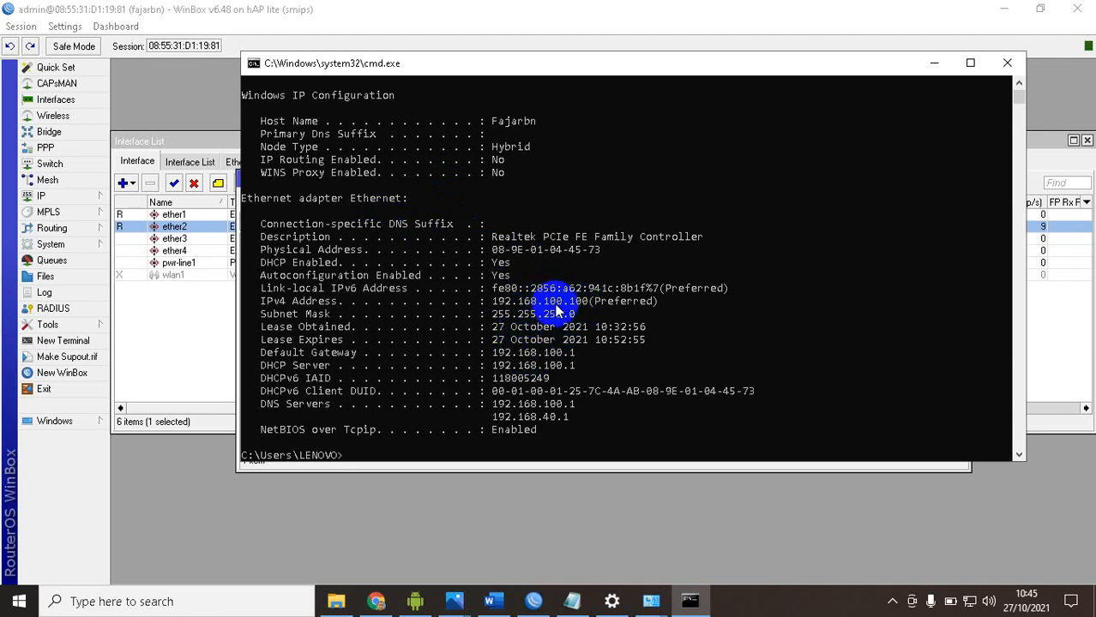
Ping the router at 192.168.100.1 from the PC to test the firewall rule
{"action": "left_click", "coordinate": [513, 340]}
{"action": "type", "text": "ping 192."}
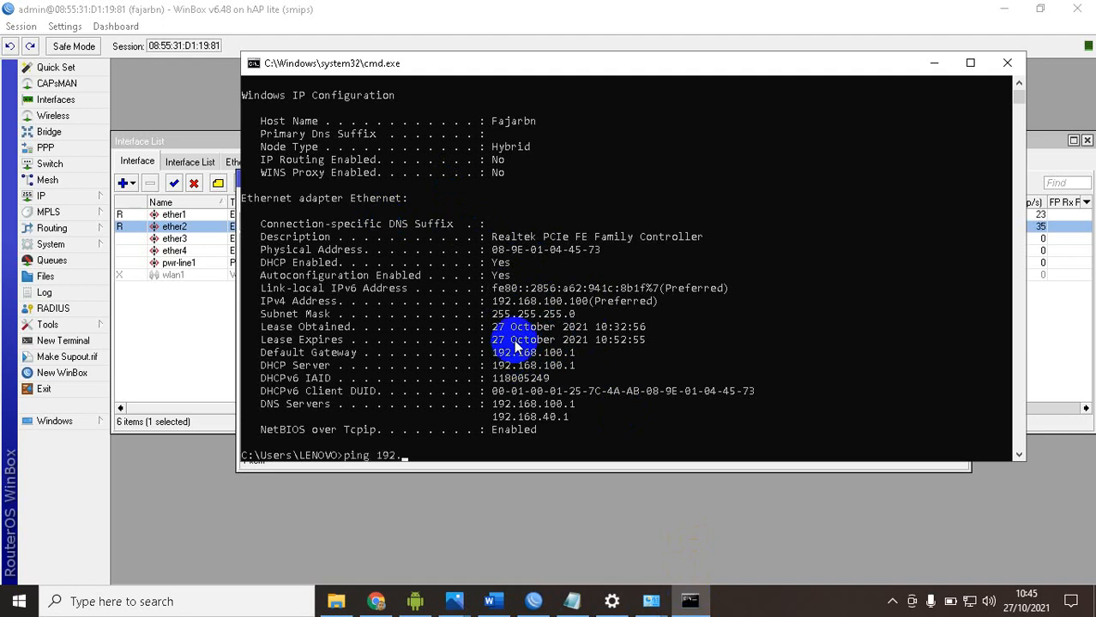
{"action": "type", "text": "168.100.1"}
{"action": "key", "text": "Return"}
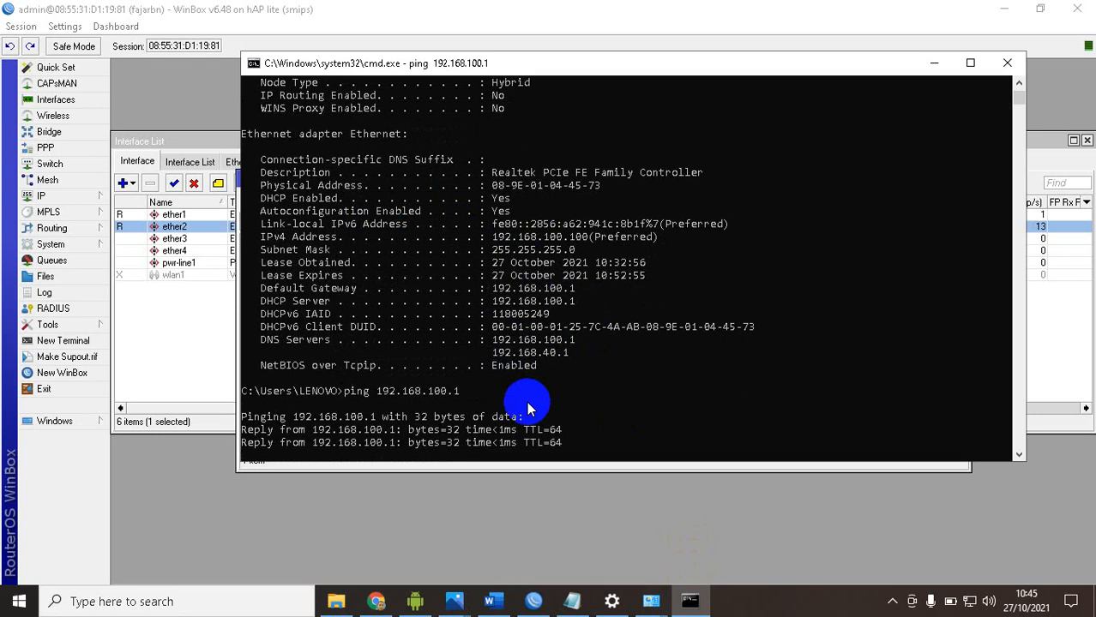
{"action": "key", "text": "Return"}
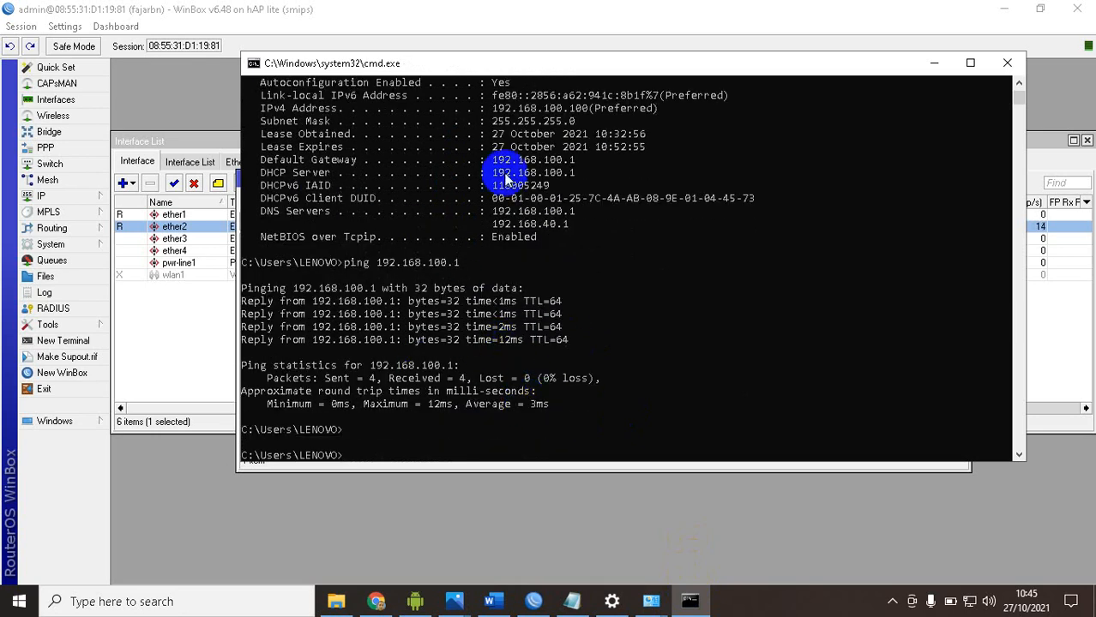
Open the Windows Network Connections list of adapters from the network and internet settings
{"action": "right_click", "coordinate": [969, 600]}
{"action": "left_click", "coordinate": [949, 577]}
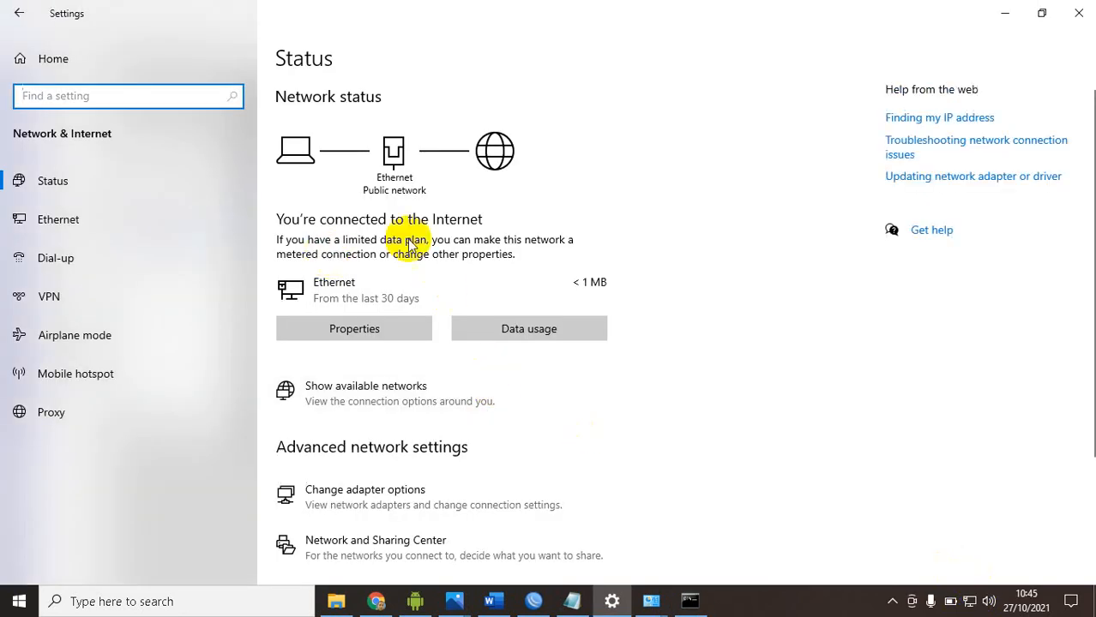
{"action": "left_click", "coordinate": [381, 331]}
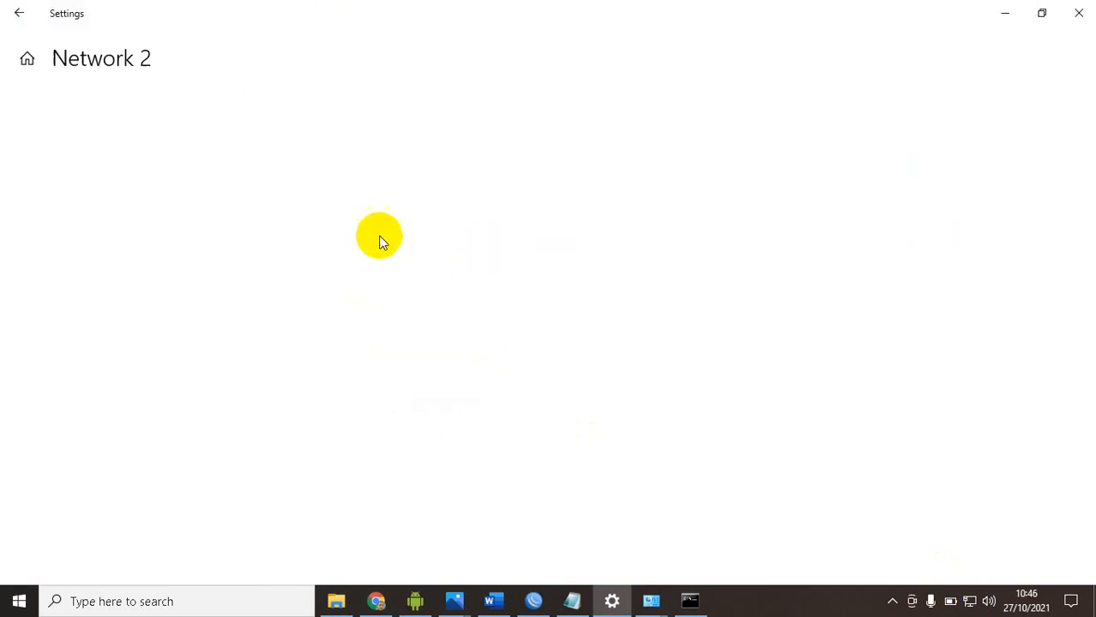
{"action": "left_click", "coordinate": [17, 12]}
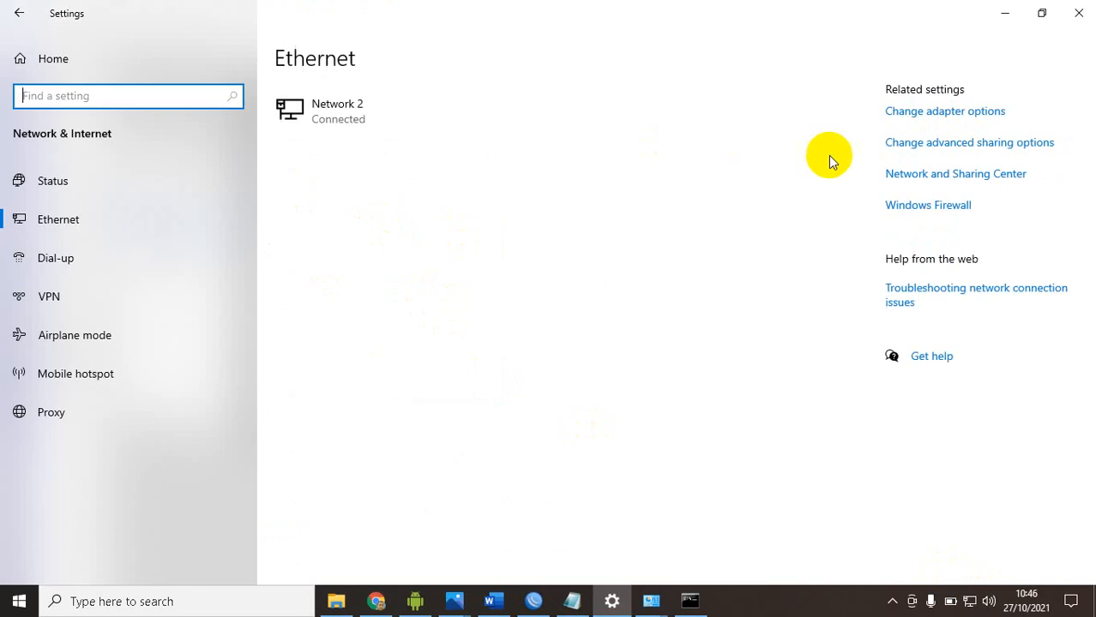
{"action": "left_click", "coordinate": [949, 148]}
{"action": "left_click", "coordinate": [936, 112]}
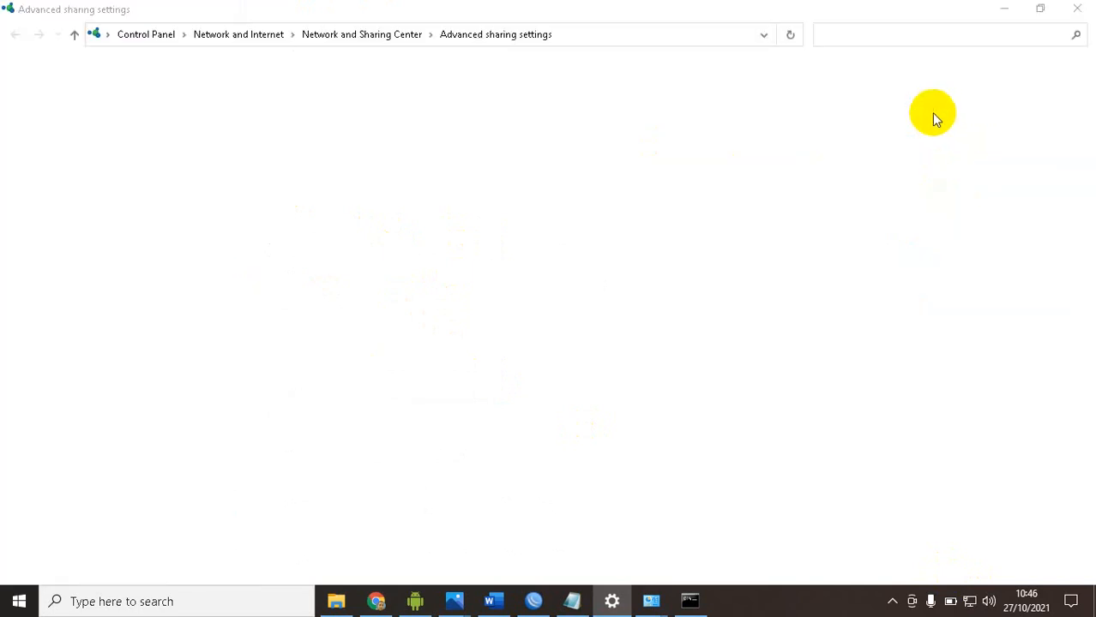
Check the Ethernet adapter's IPv4 address in its network connection details
{"action": "right_click", "coordinate": [96, 98]}
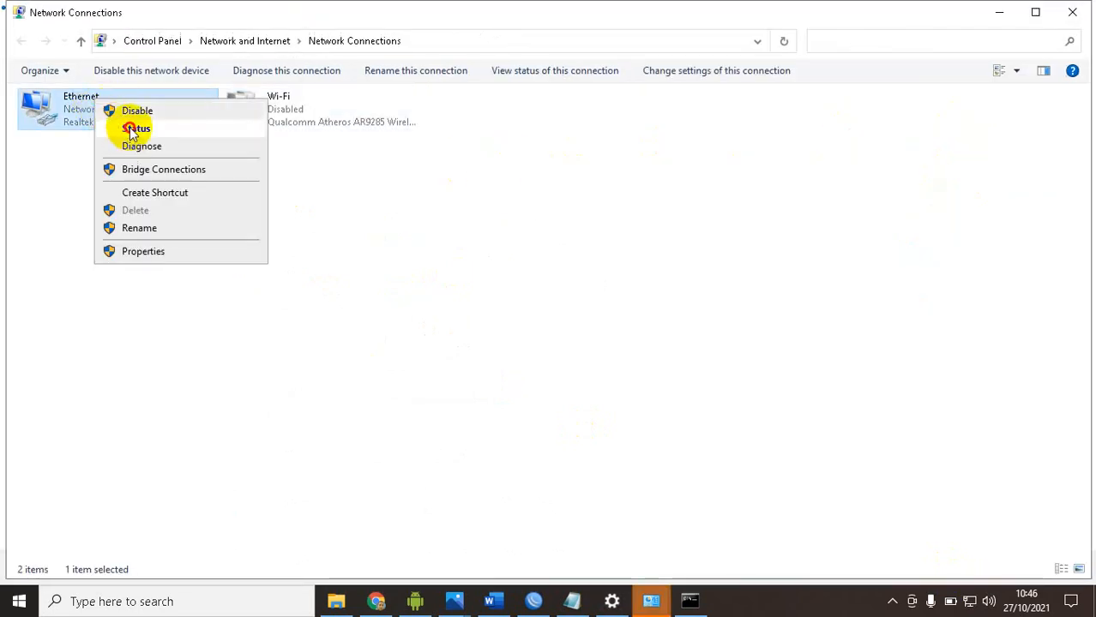
{"action": "left_click", "coordinate": [133, 128]}
{"action": "left_click", "coordinate": [454, 290]}
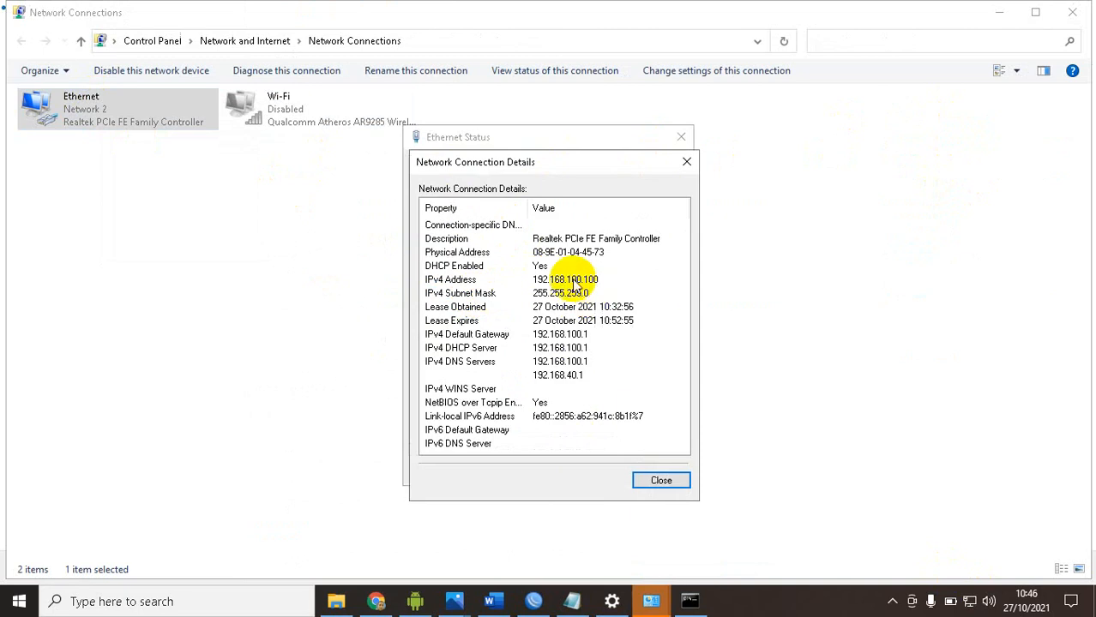
{"action": "left_click", "coordinate": [661, 479]}
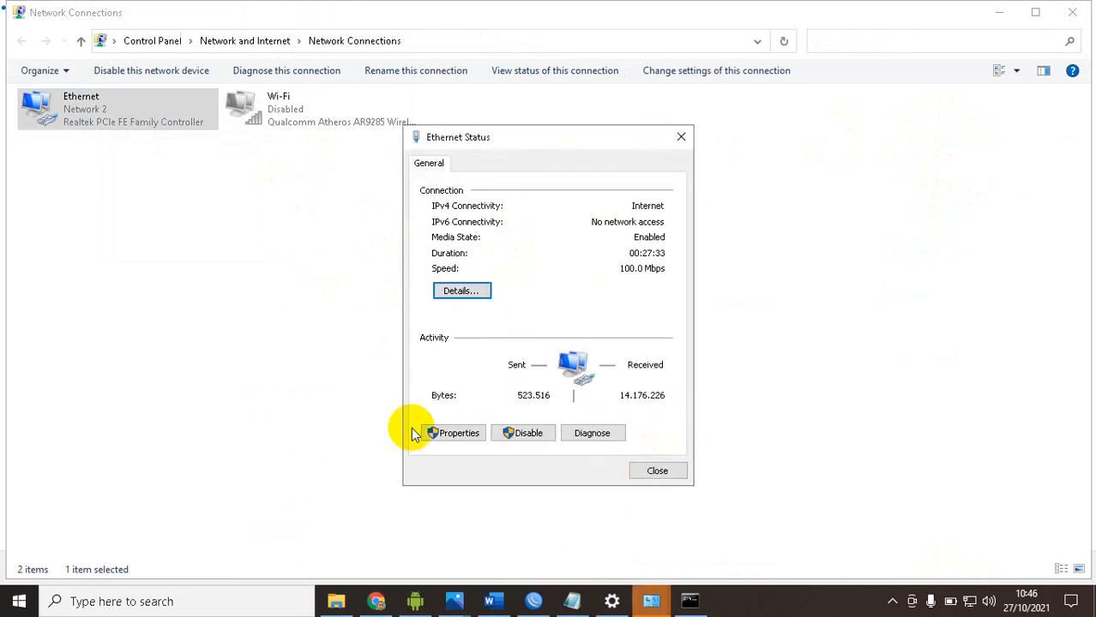
Open the Ethernet adapter's properties and browse the network items it uses
{"action": "left_click", "coordinate": [452, 426]}
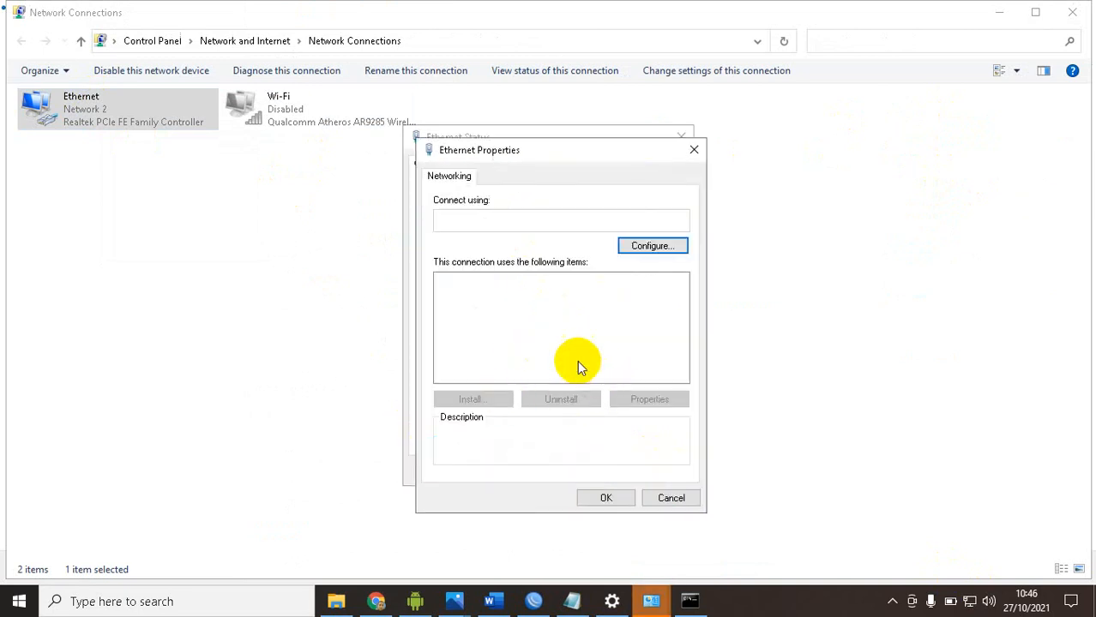
{"action": "left_click", "coordinate": [493, 346]}
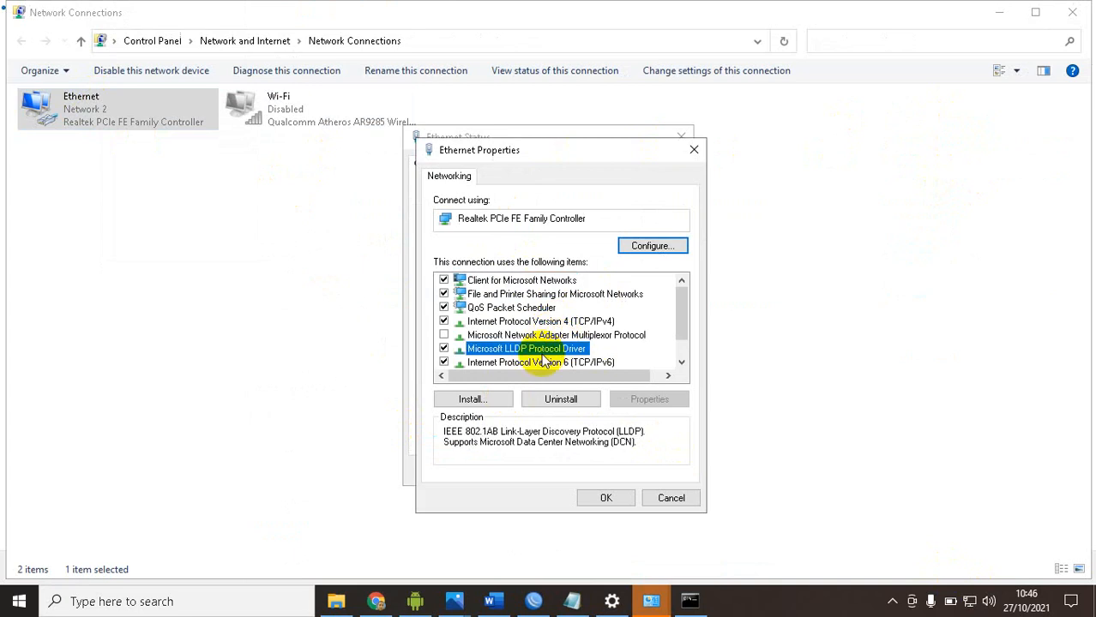
{"action": "scroll", "coordinate": [502, 351], "scroll_direction": "down", "scroll_amount": 1}
{"action": "left_click", "coordinate": [583, 336]}
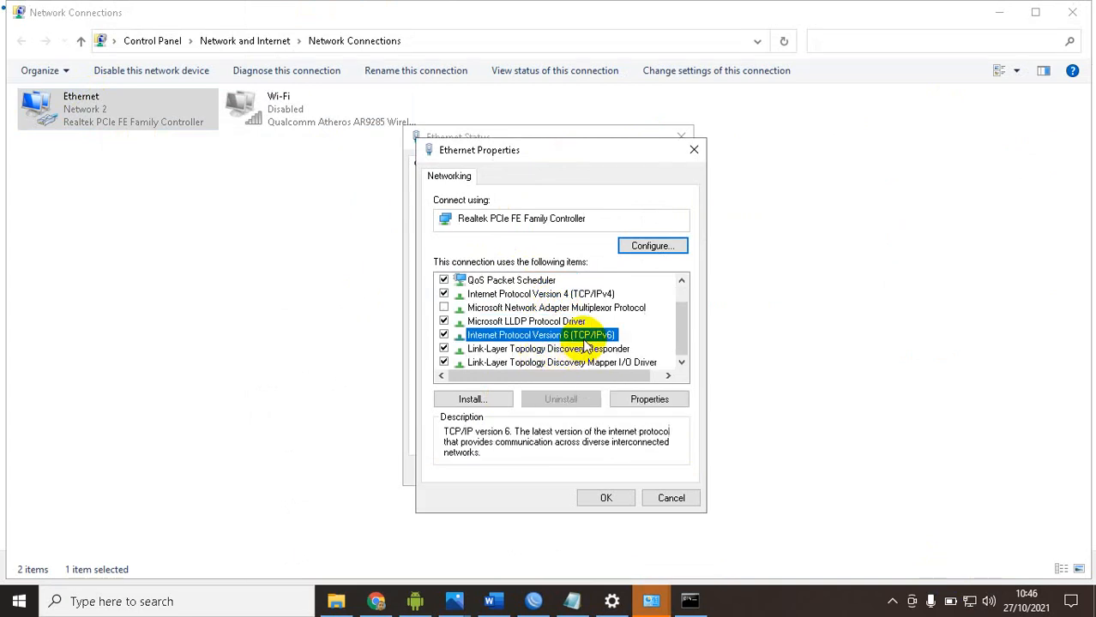
{"action": "left_click", "coordinate": [647, 398]}
{"action": "left_click", "coordinate": [540, 329]}
{"action": "left_click", "coordinate": [627, 345]}
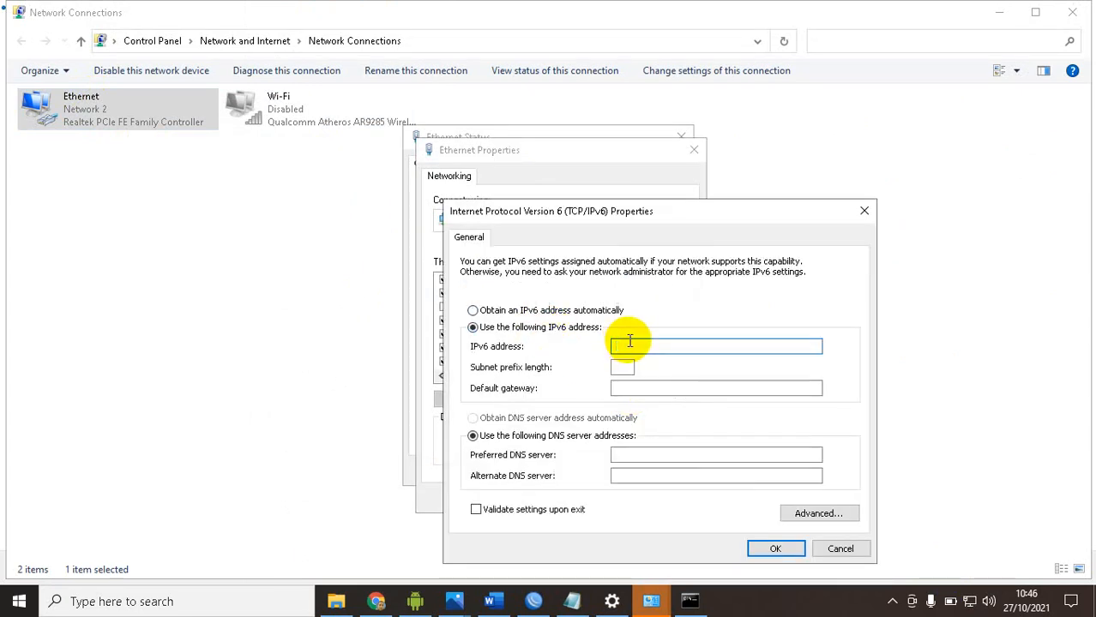
{"action": "type", "text": "192.168.100.3"}
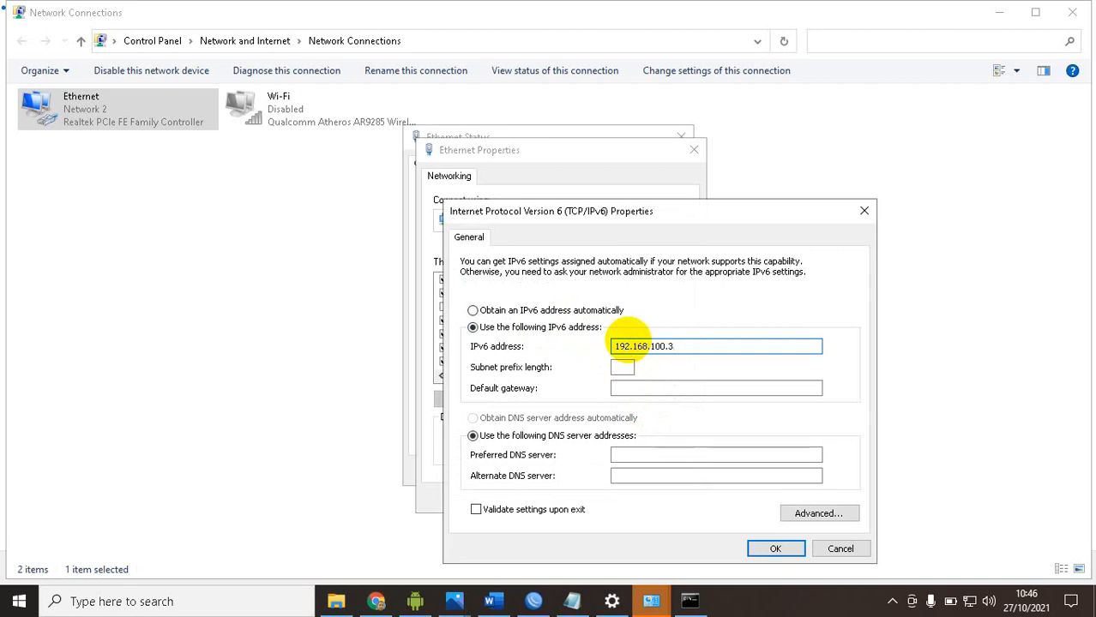
{"action": "left_click", "coordinate": [838, 549]}
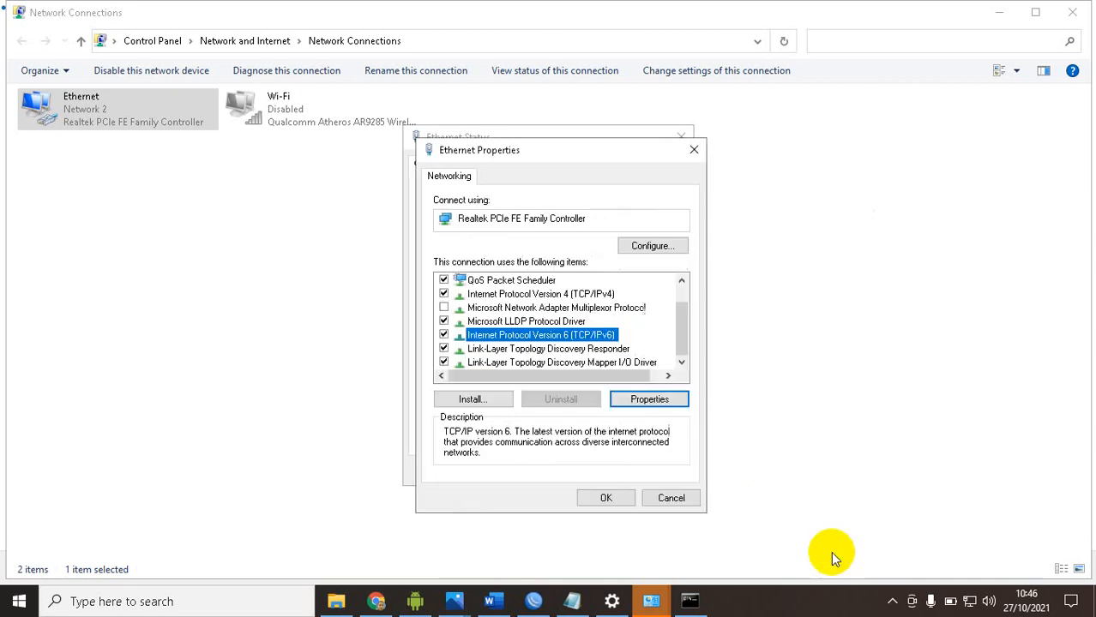
Assign the Ethernet adapter static IPv4 address 192.168.100.3, subnet mask 255.255.255.0, default gateway 192.168.100.1 and preferred DNS 192.168.100.1
{"action": "left_click", "coordinate": [566, 294]}
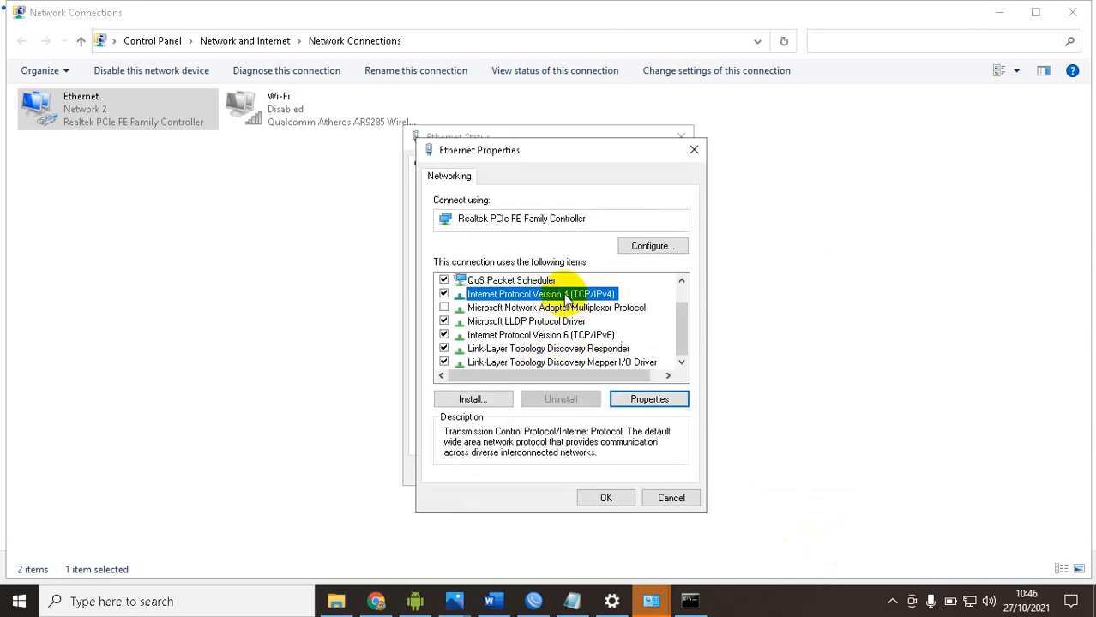
{"action": "left_click", "coordinate": [648, 399]}
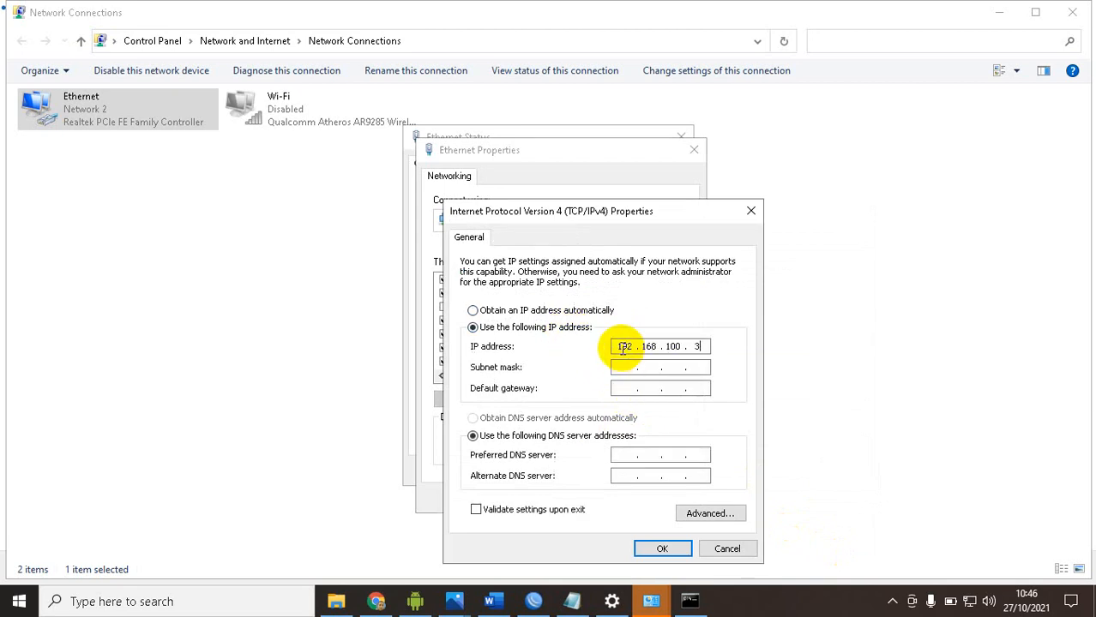
{"action": "key", "text": "Tab"}
{"action": "key", "text": "Tab"}
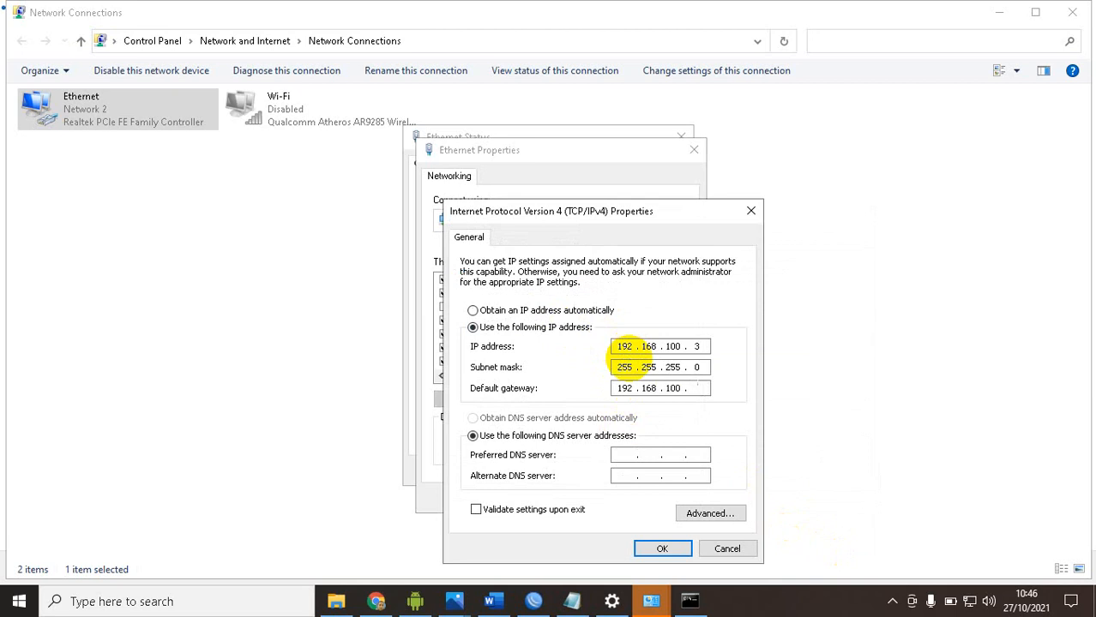
{"action": "key", "text": "Tab"}
{"action": "key", "text": "Tab"}
{"action": "type", "text": "1"}
{"action": "left_click", "coordinate": [662, 549]}
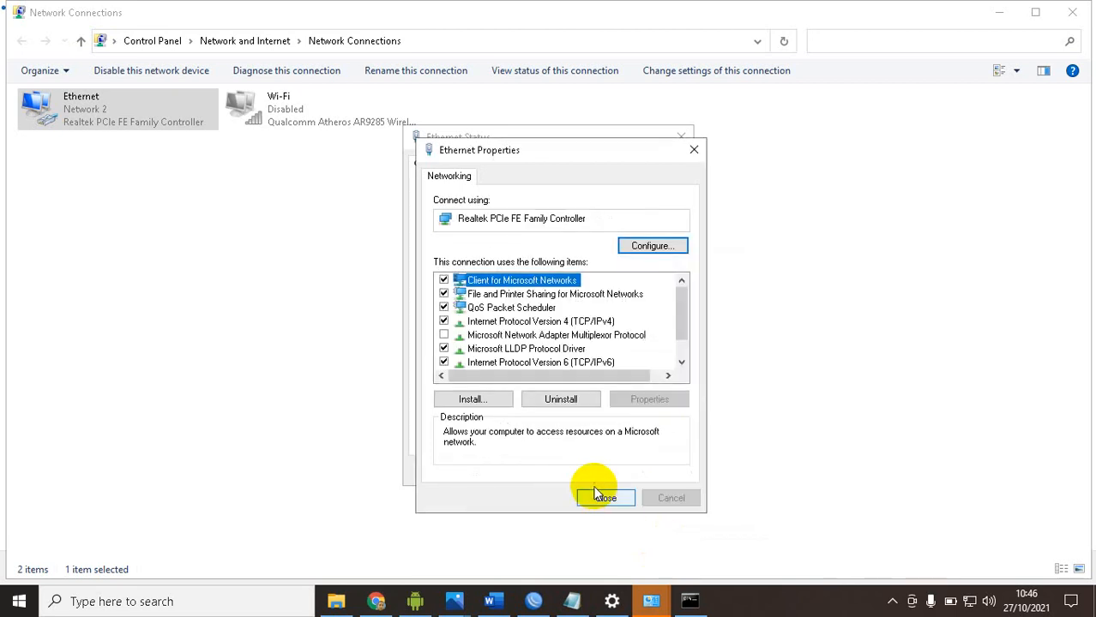
{"action": "left_click", "coordinate": [600, 495]}
{"action": "left_click", "coordinate": [657, 470]}
Switch to Command Prompt and display the full IP configuration to check the 192.168.100.3 address
{"action": "left_click", "coordinate": [690, 601]}
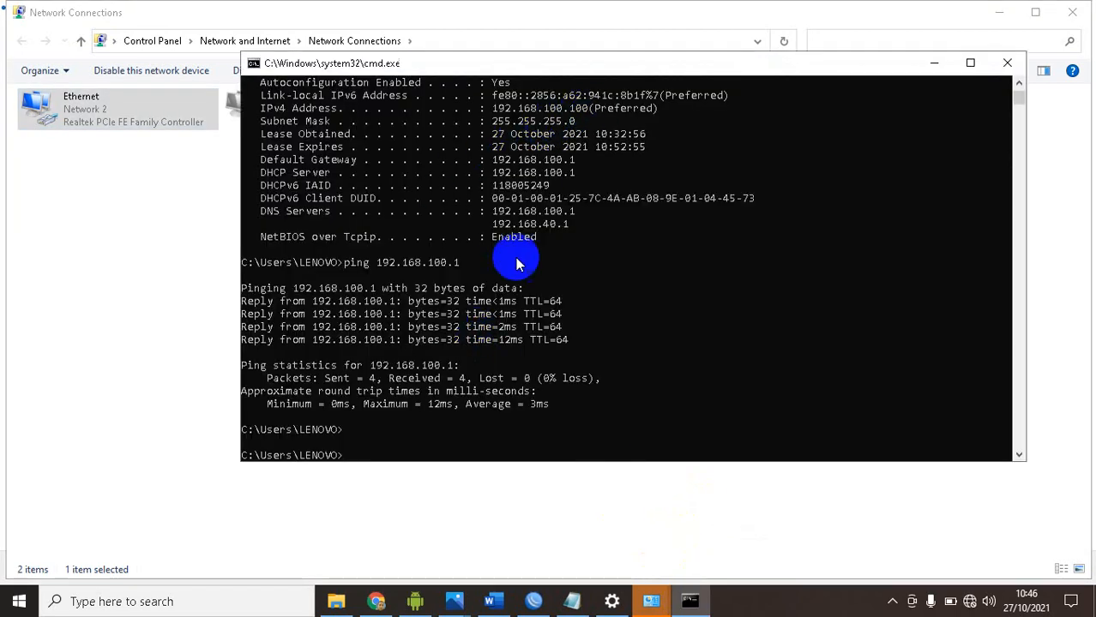
{"action": "key", "text": "Up"}
{"action": "key", "text": "Up"}
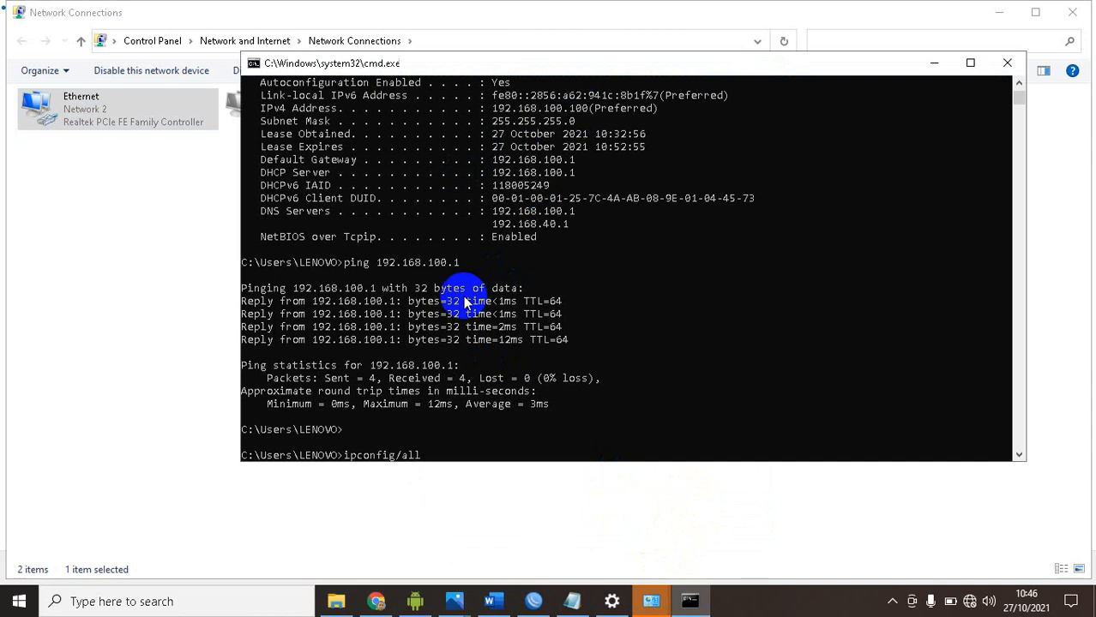
{"action": "key", "text": "Return"}
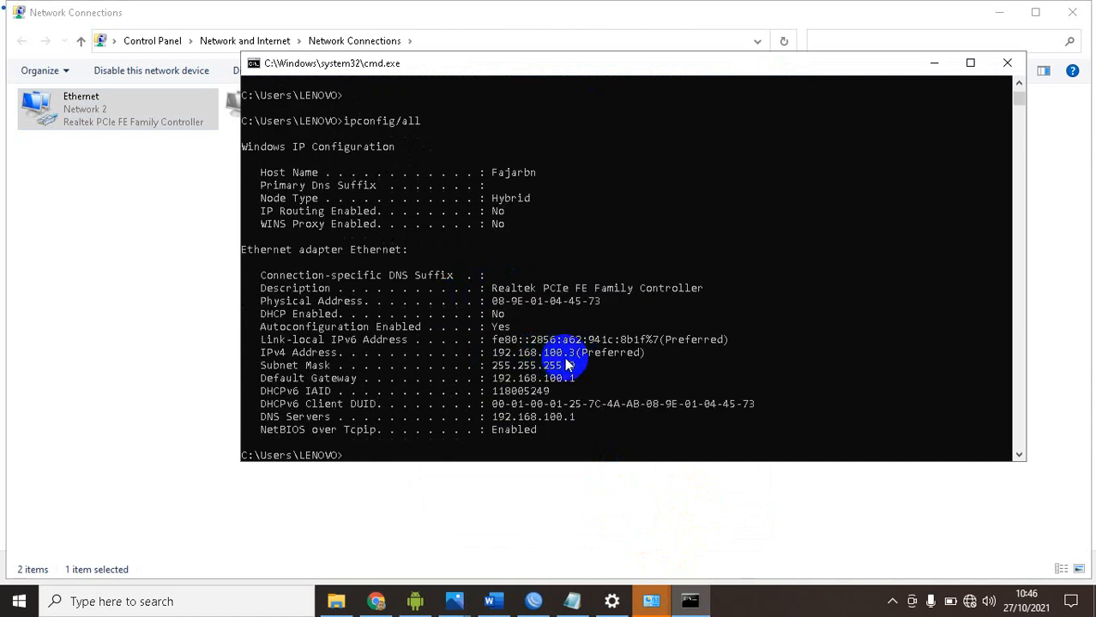
Ping the router at 192.168.100.1 from the address inside the blocked range, stopping the ping early
{"action": "key", "text": "Up"}
{"action": "key", "text": "Up"}
{"action": "key", "text": "Up"}
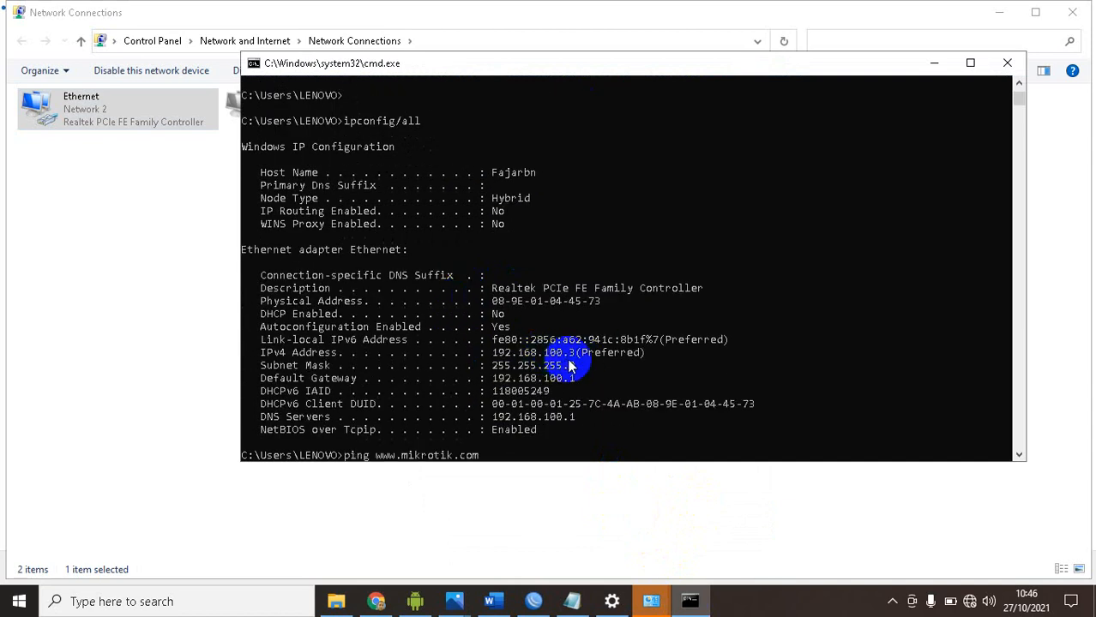
{"action": "key", "text": "Up"}
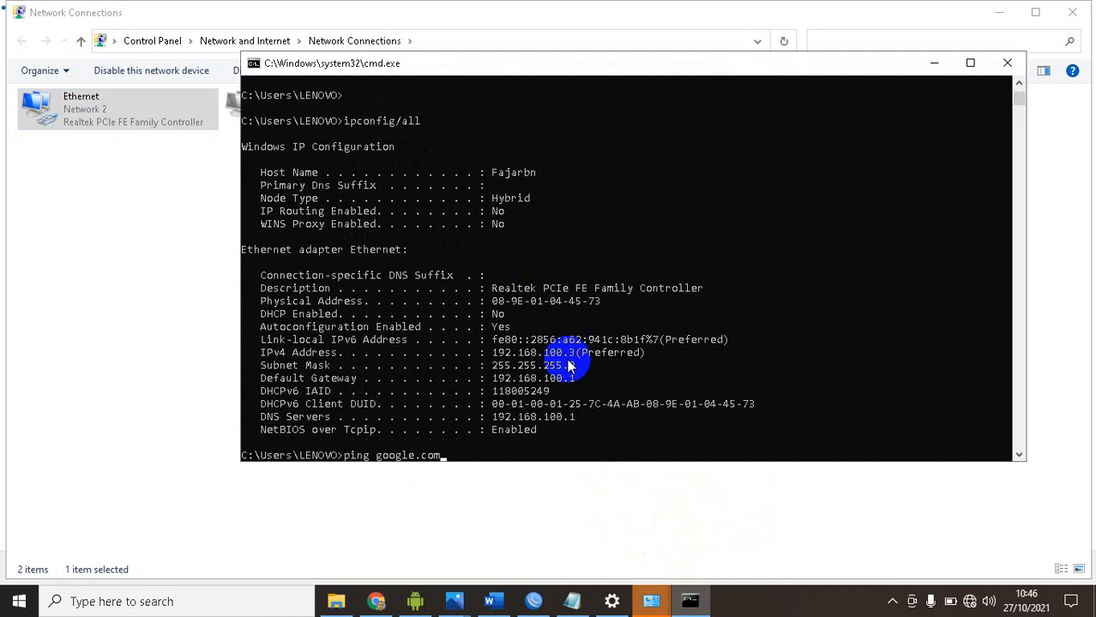
{"action": "key", "text": "Up"}
{"action": "key", "text": "Up"}
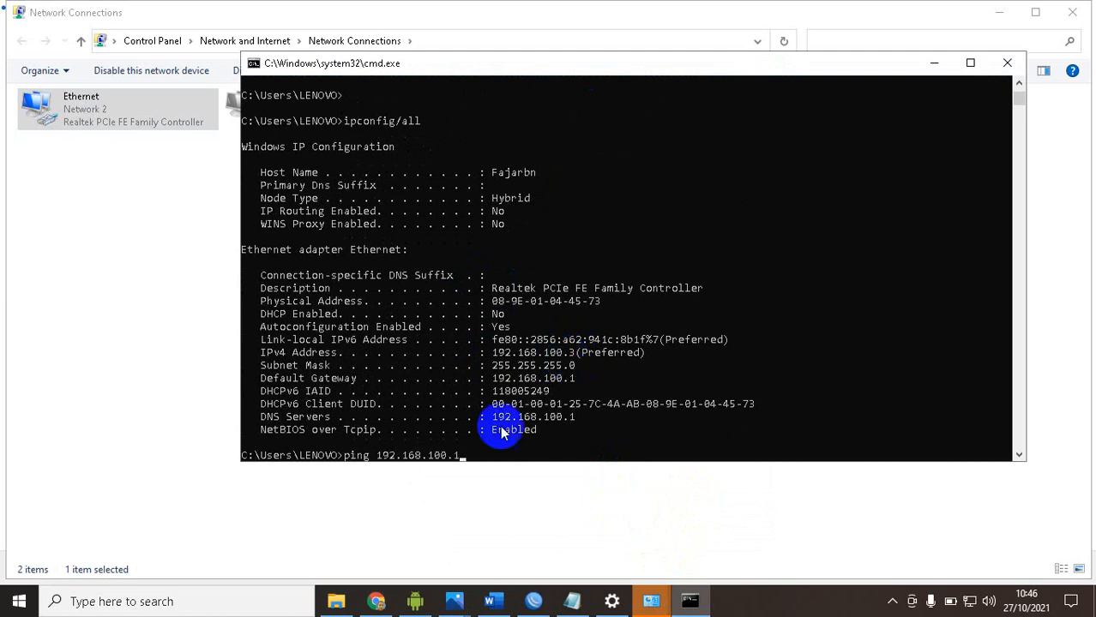
{"action": "key", "text": "Return"}
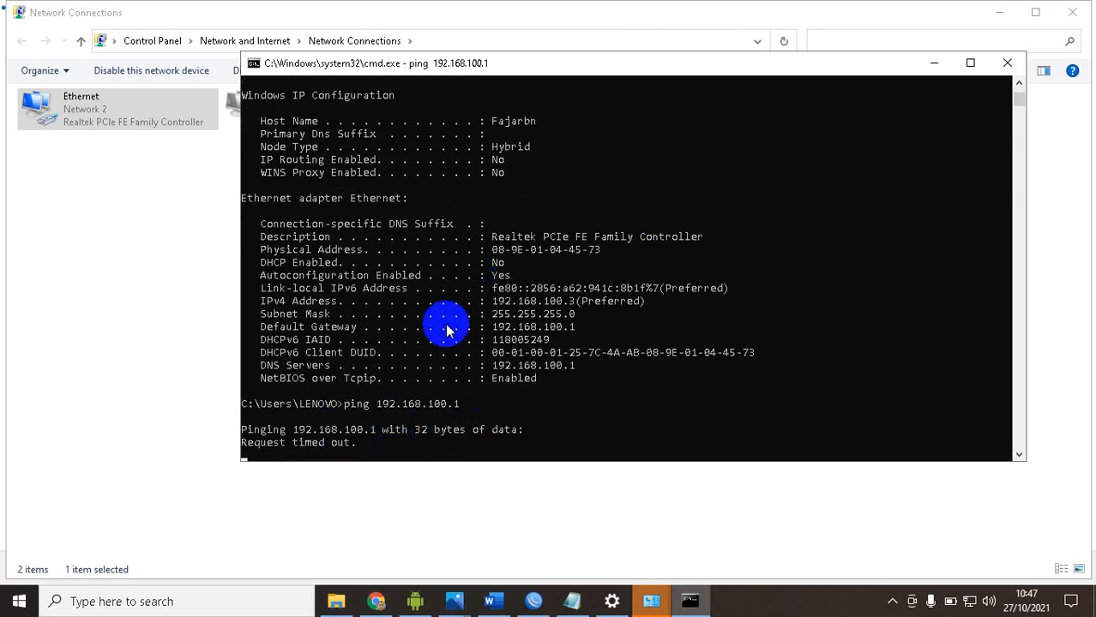
{"action": "key", "text": "ctrl+c"}
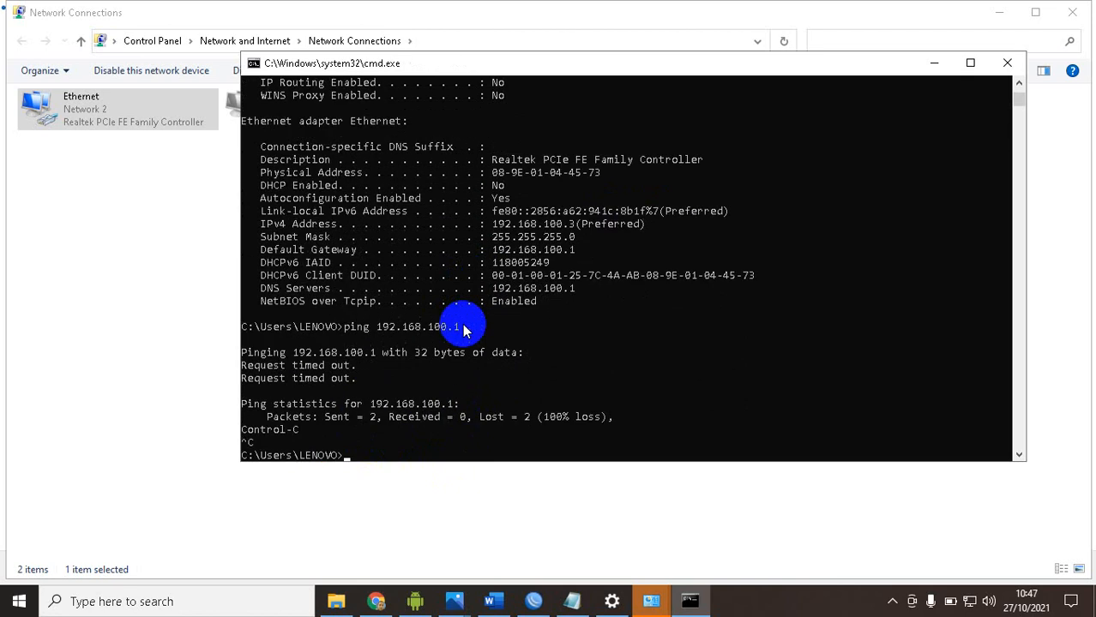
Change the Ethernet adapter's static IPv4 address to 192.168.100.51 in Network Connections
{"action": "right_click", "coordinate": [118, 114]}
{"action": "left_click", "coordinate": [163, 264]}
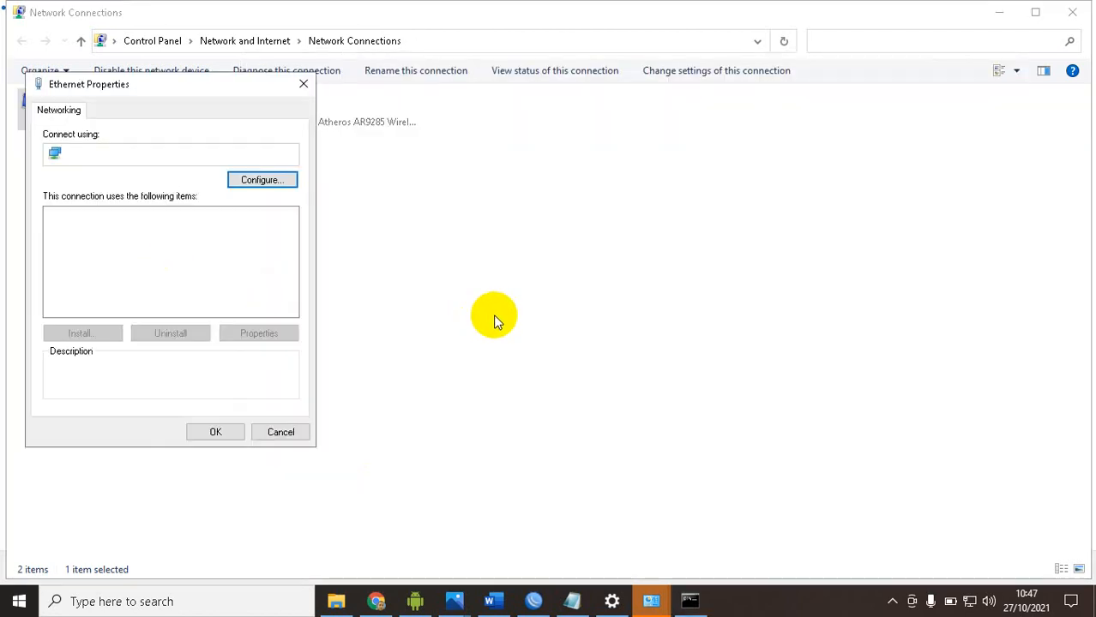
{"action": "left_click", "coordinate": [208, 256]}
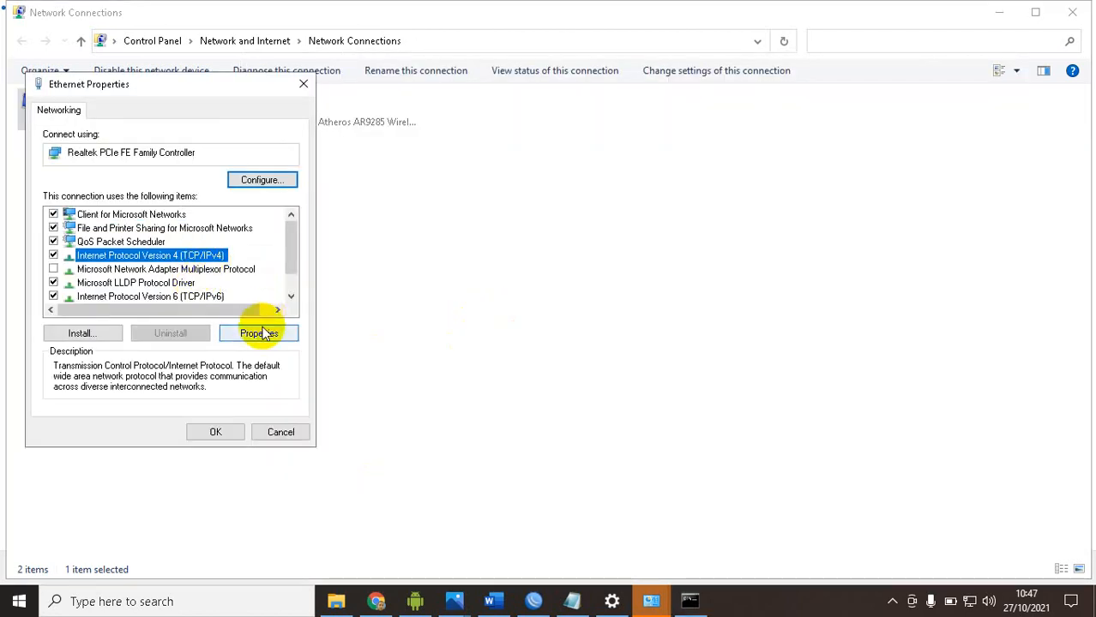
{"action": "left_click", "coordinate": [258, 332]}
{"action": "double_click", "coordinate": [309, 280]}
{"action": "type", "text": "3"}
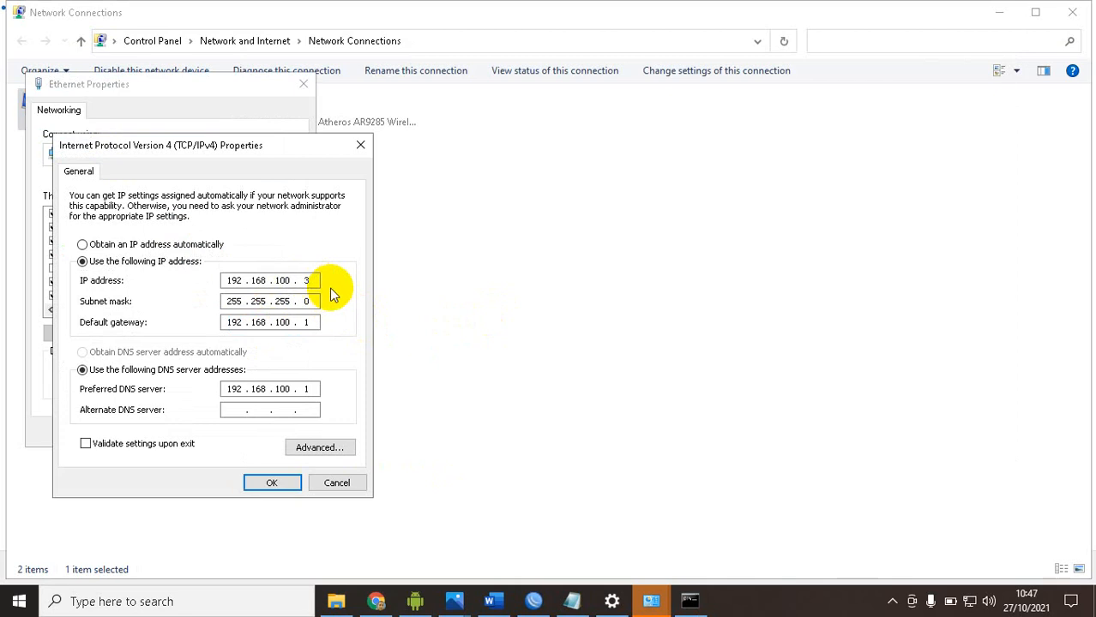
{"action": "left_click", "coordinate": [271, 483]}
{"action": "left_click", "coordinate": [218, 430]}
Display the full IP configuration in Command Prompt to check the 192.168.100.51 address
{"action": "left_click", "coordinate": [690, 601]}
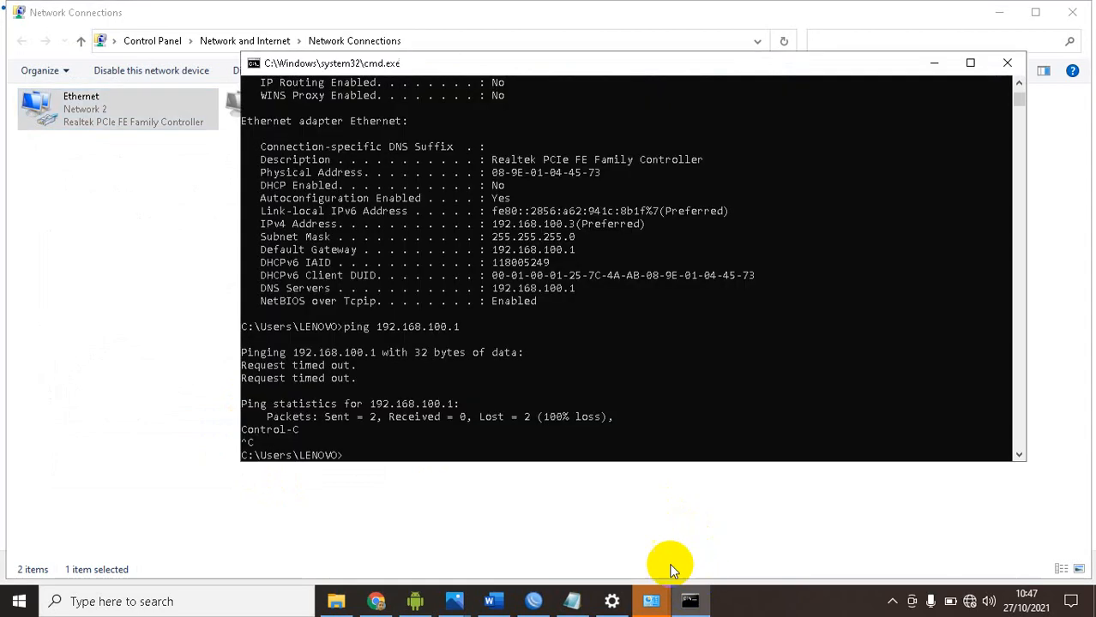
{"action": "type", "text": "ipconfig/all"}
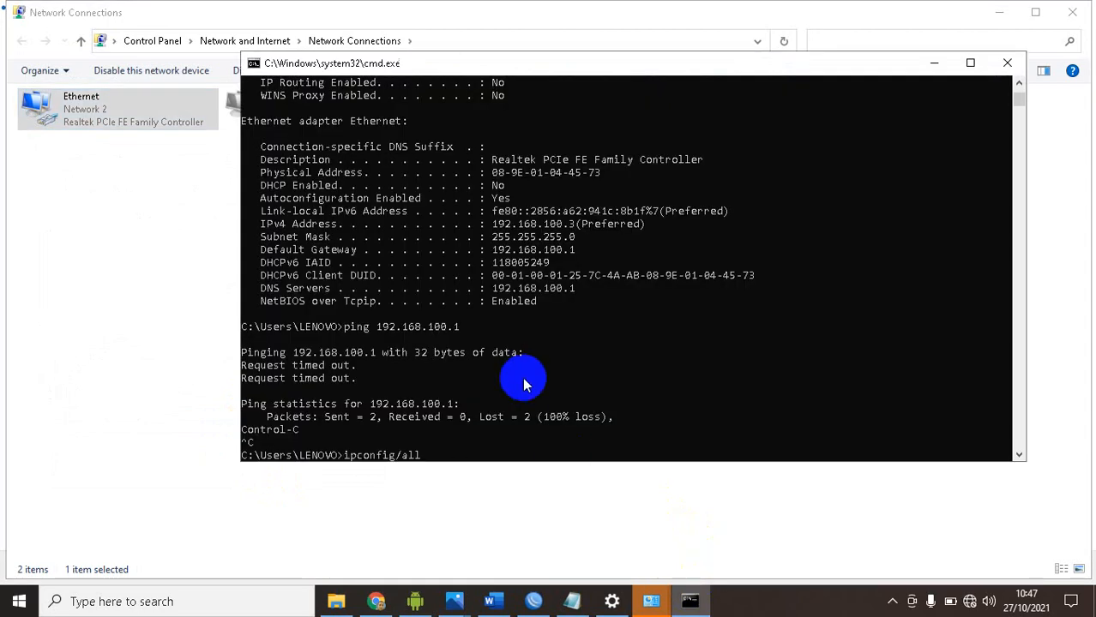
{"action": "key", "text": "Return"}
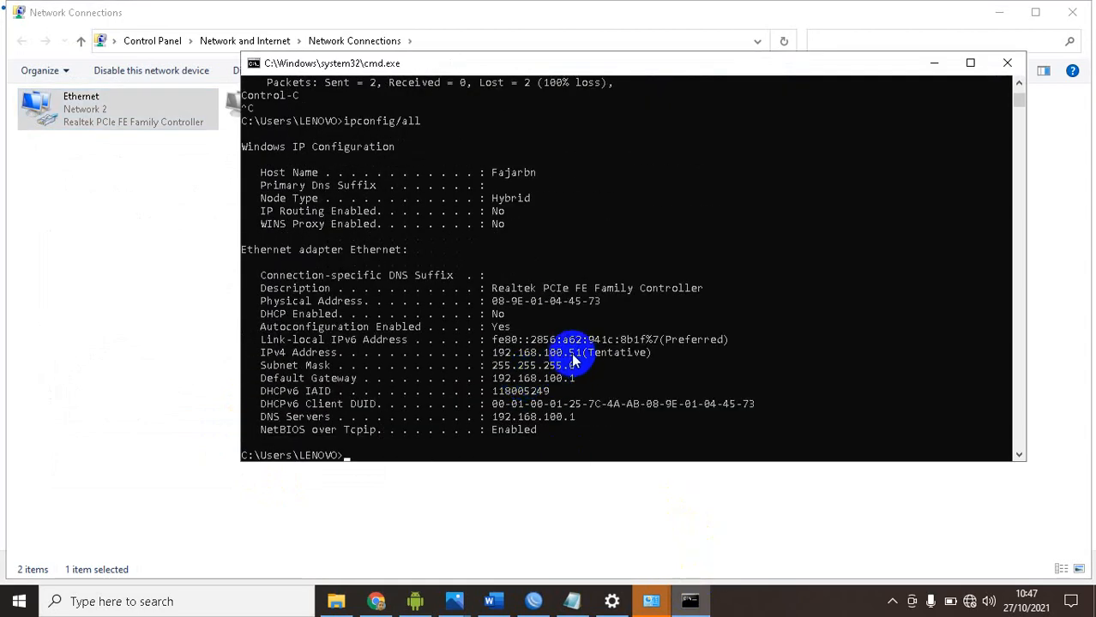
Ping the router at 192.168.100.1 again from the address just outside the blocked range
{"action": "key", "text": "Up"}
{"action": "key", "text": "Up"}
{"action": "key", "text": "Up"}
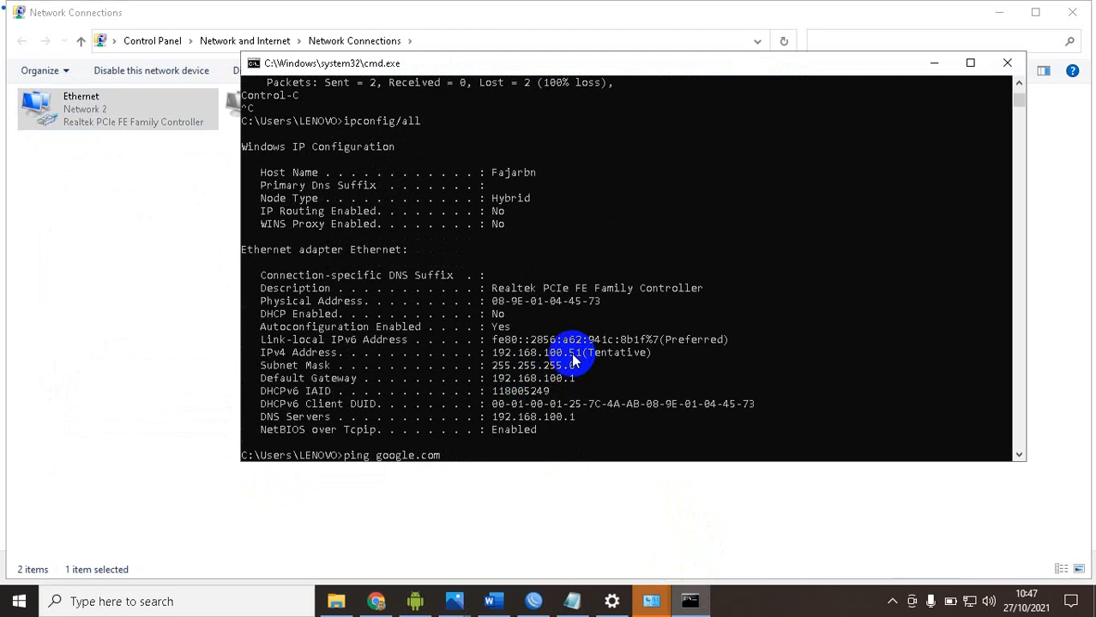
{"action": "key", "text": "Up"}
{"action": "key", "text": "Up"}
{"action": "key", "text": "Return"}
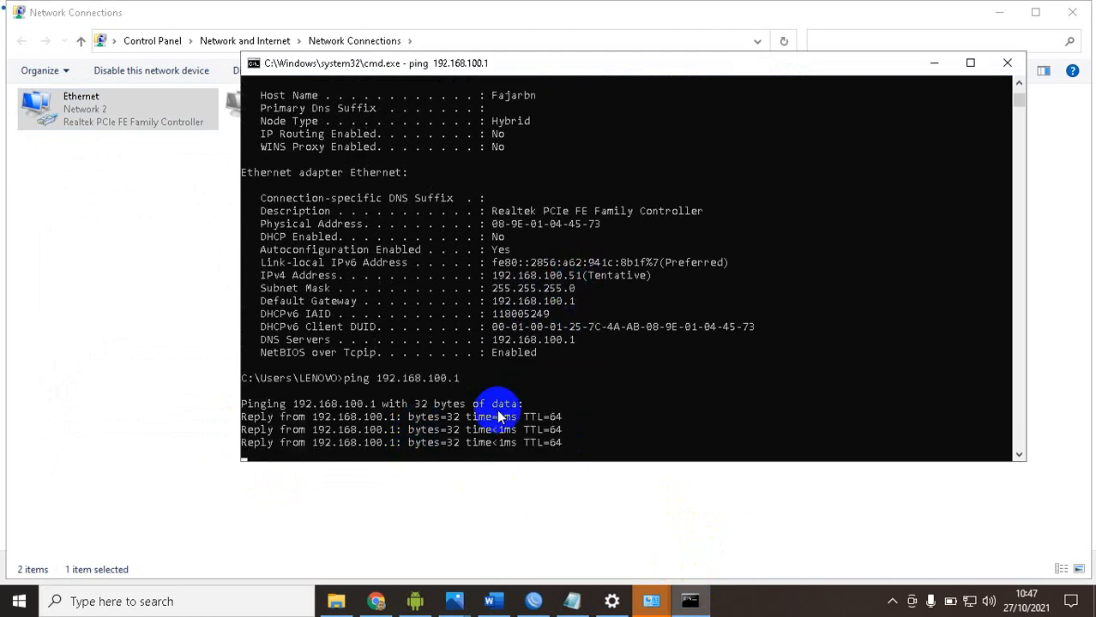
{"action": "key", "text": "ctrl+c"}
Set the Ethernet adapter's IPv4 properties to obtain the IP address and DNS server address automatically
{"action": "right_click", "coordinate": [92, 115]}
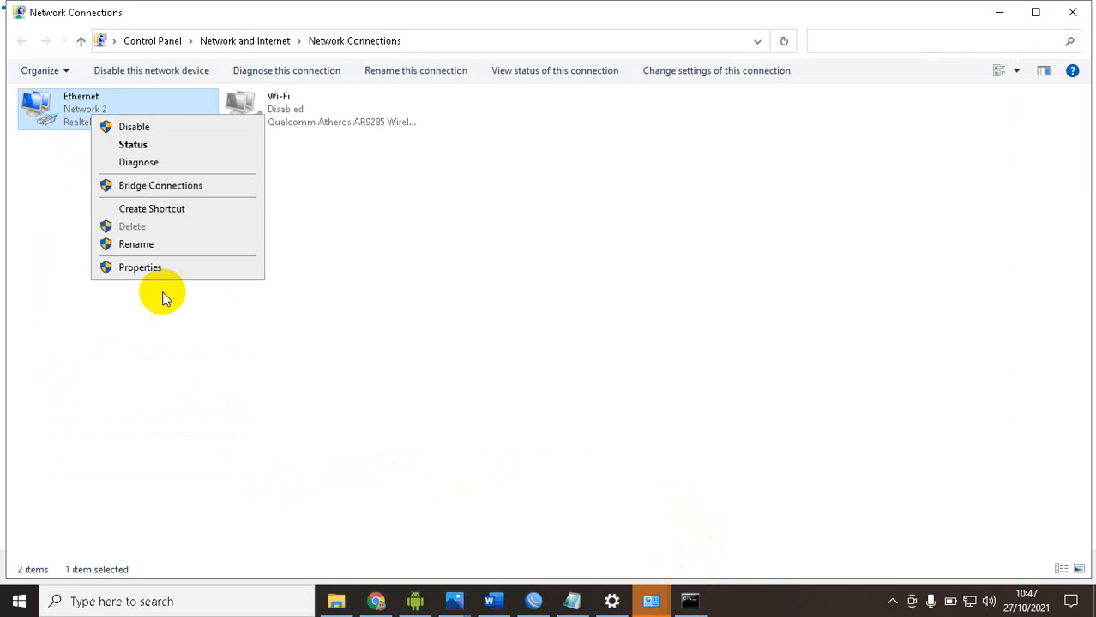
{"action": "left_click", "coordinate": [165, 272]}
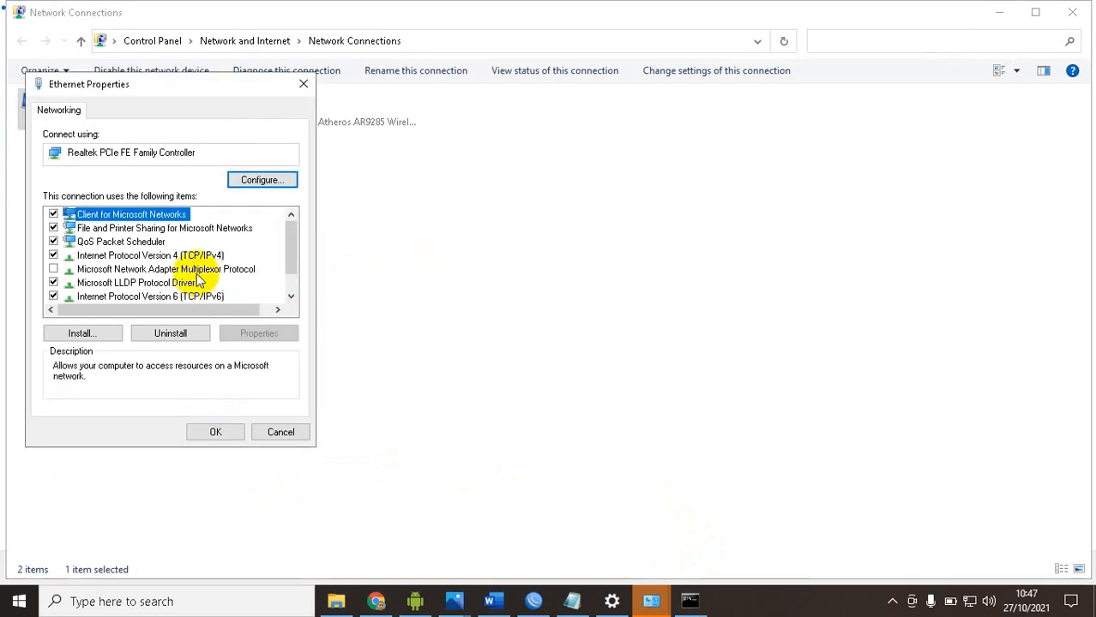
{"action": "left_click", "coordinate": [177, 255]}
{"action": "left_click", "coordinate": [257, 332]}
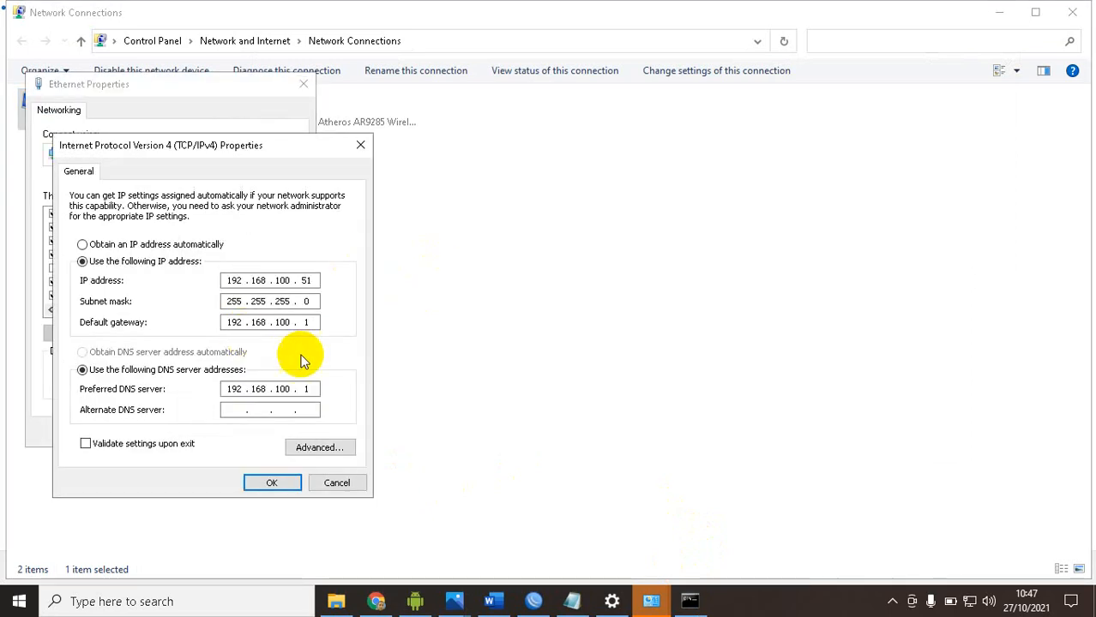
{"action": "left_click", "coordinate": [147, 245]}
{"action": "left_click", "coordinate": [176, 352]}
{"action": "left_click", "coordinate": [258, 480]}
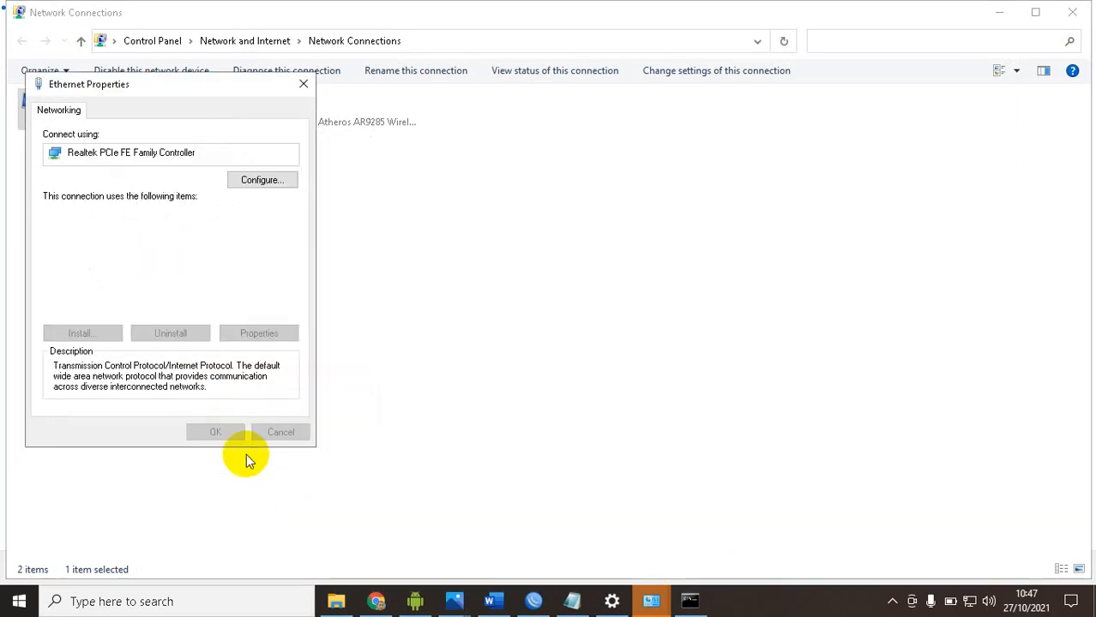
{"action": "left_click", "coordinate": [216, 433]}
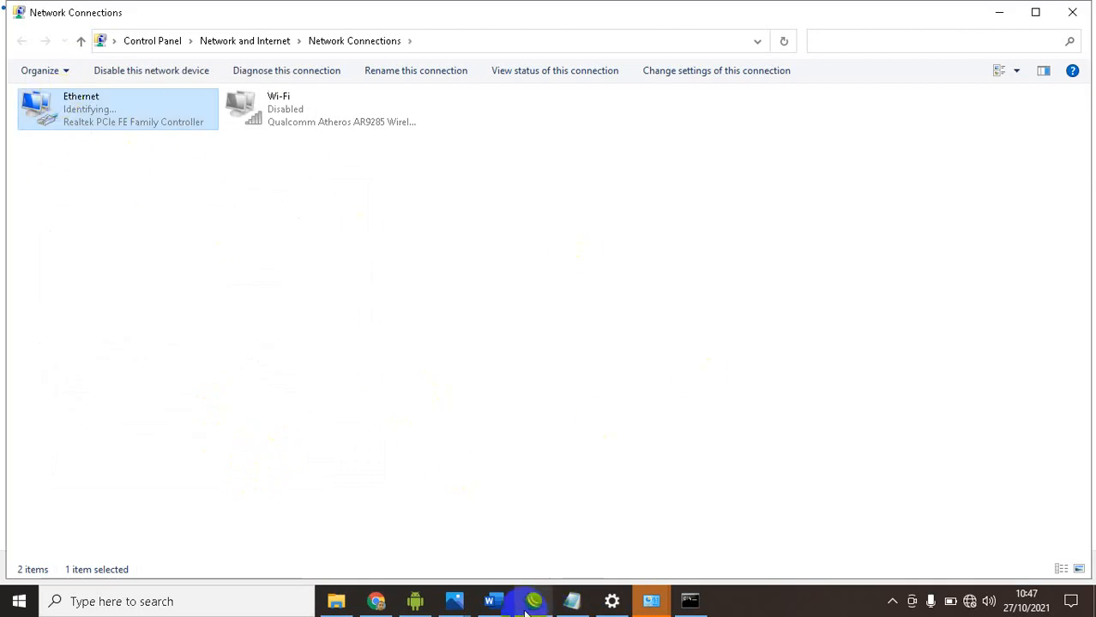
Allow winbox.exe through the Windows firewall alert and return to the list of work steps in the Word exam document
{"action": "left_click", "coordinate": [497, 603]}
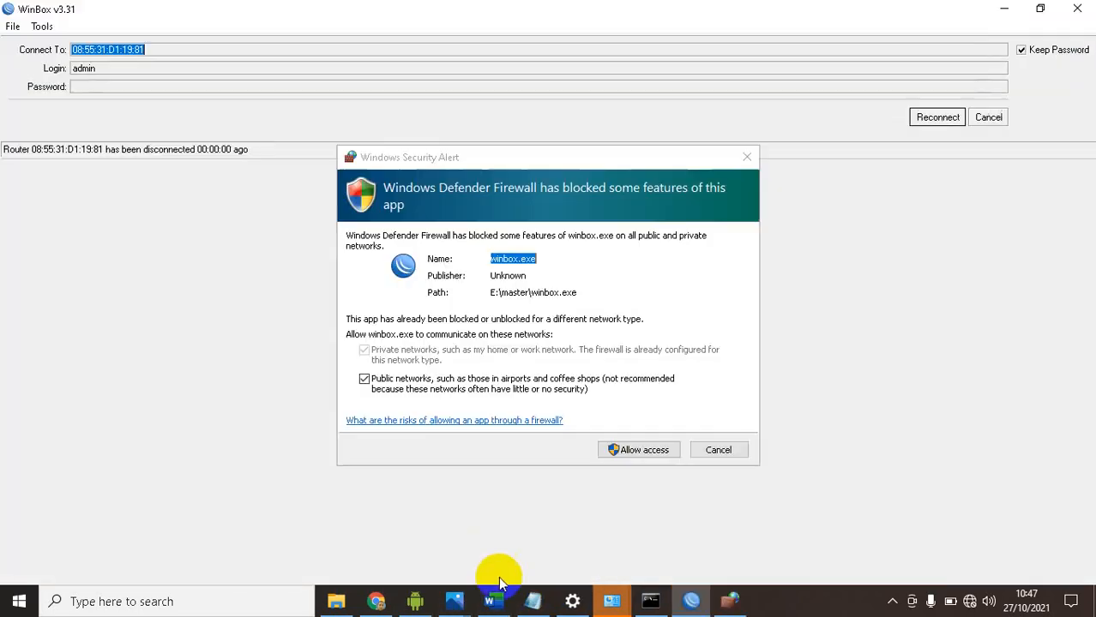
{"action": "left_click", "coordinate": [494, 599]}
{"action": "left_click", "coordinate": [729, 601]}
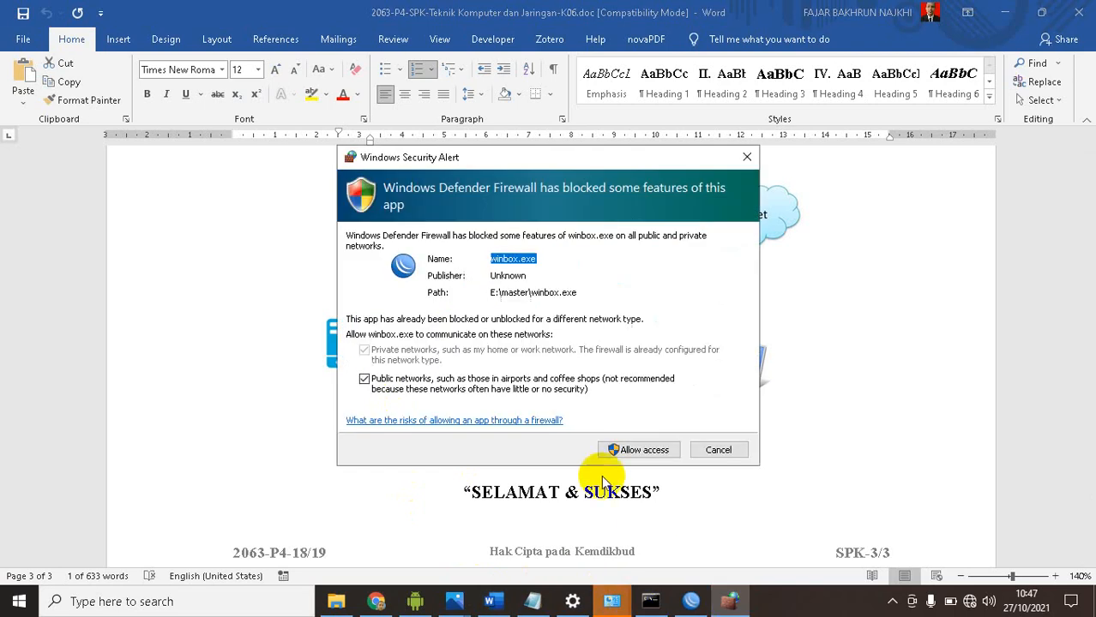
{"action": "mouse_move", "coordinate": [489, 601]}
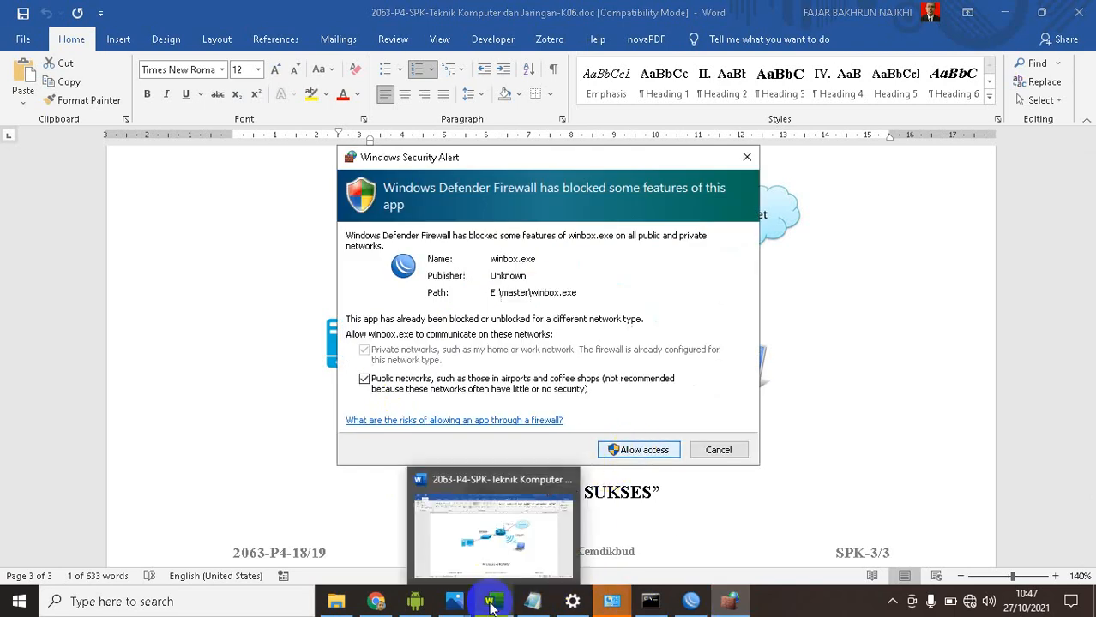
{"action": "left_click", "coordinate": [467, 546]}
{"action": "scroll", "coordinate": [387, 315], "scroll_direction": "up", "scroll_amount": 15}
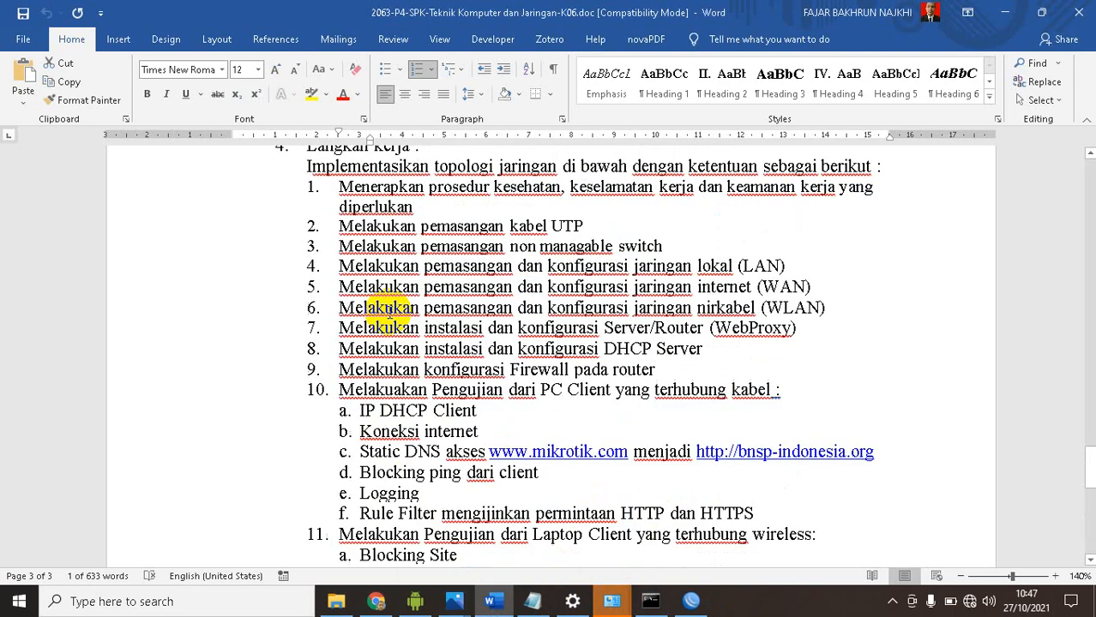
Review Ether2 requirements 12 and 13 in the exam document, selecting item 13 about logging every access to the router
{"action": "scroll", "coordinate": [388, 311], "scroll_direction": "up", "scroll_amount": 5}
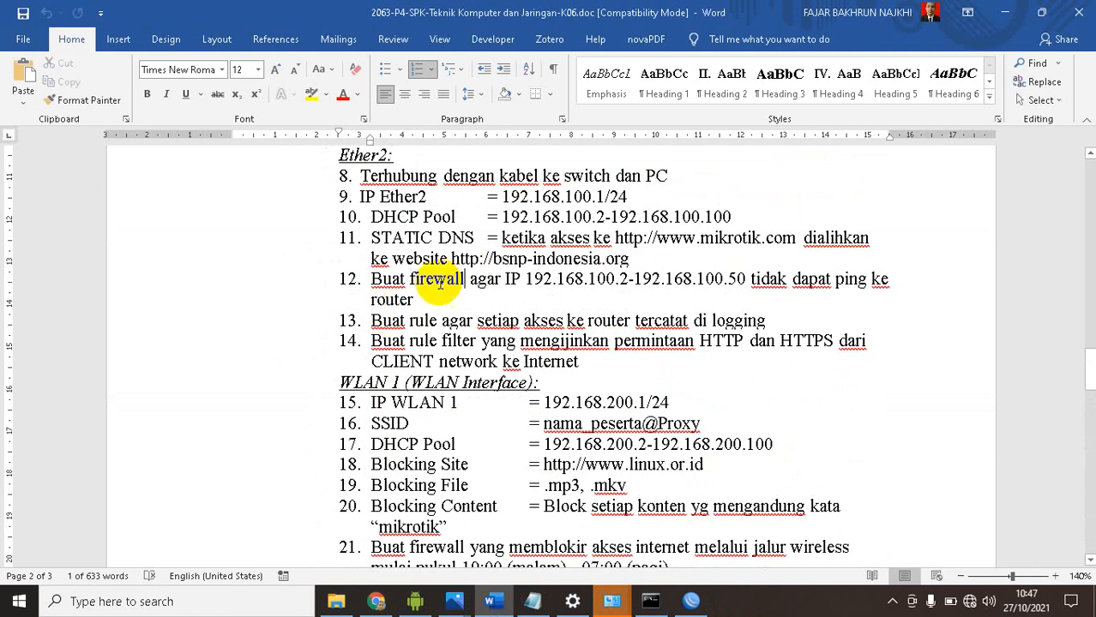
{"action": "left_click", "coordinate": [382, 280]}
{"action": "left_click_drag", "start_coordinate": [374, 278], "coordinate": [410, 301]}
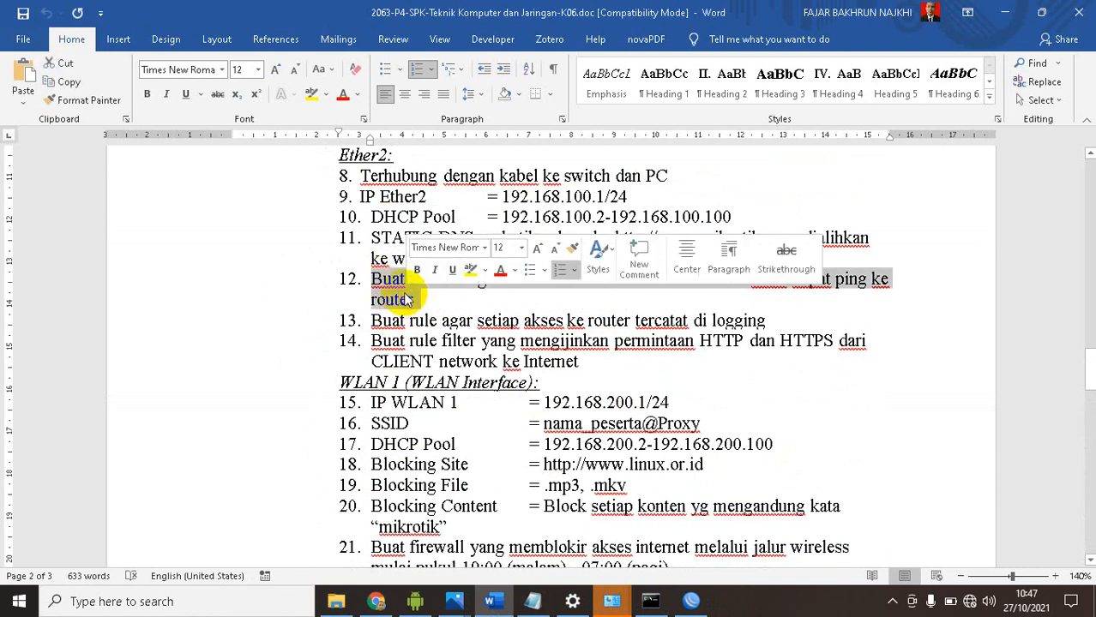
{"action": "scroll", "coordinate": [396, 302], "scroll_direction": "down", "scroll_amount": 1}
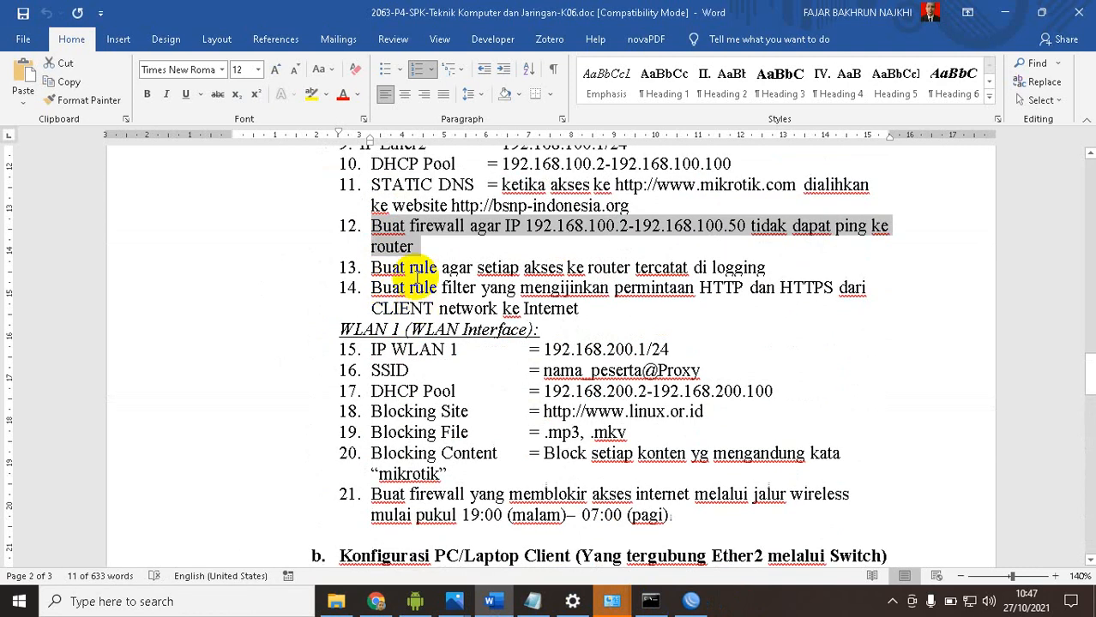
{"action": "left_click", "coordinate": [459, 265]}
{"action": "left_click_drag", "start_coordinate": [517, 268], "coordinate": [775, 267]}
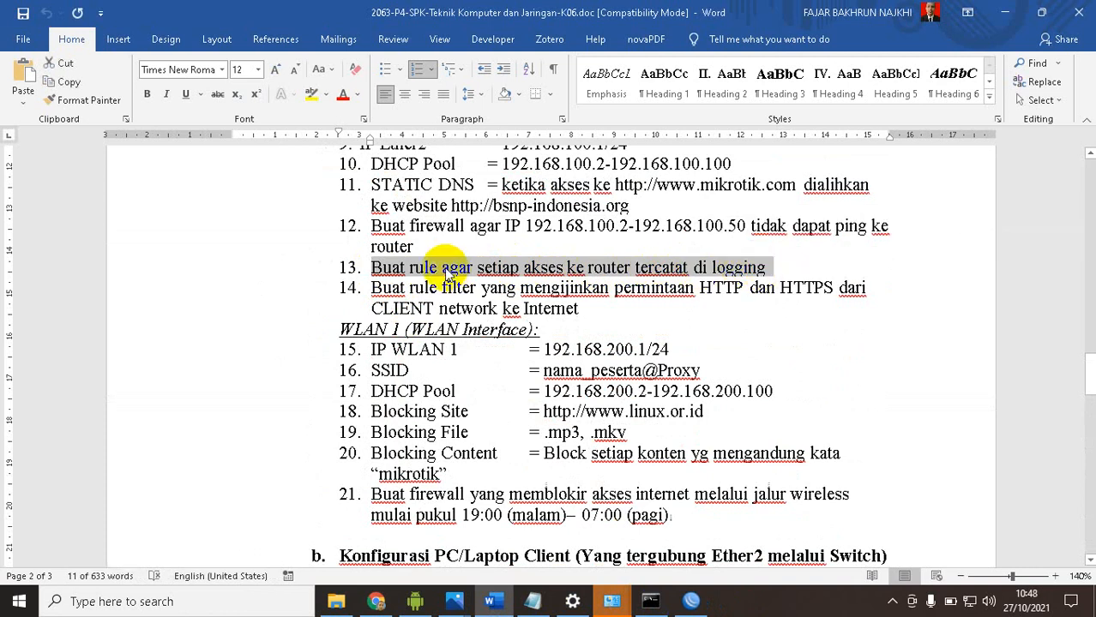
Switch to WinBox and review the source address and action settings of the existing drop rule in the firewall filter list
{"action": "left_click", "coordinate": [691, 601]}
{"action": "left_click", "coordinate": [939, 117]}
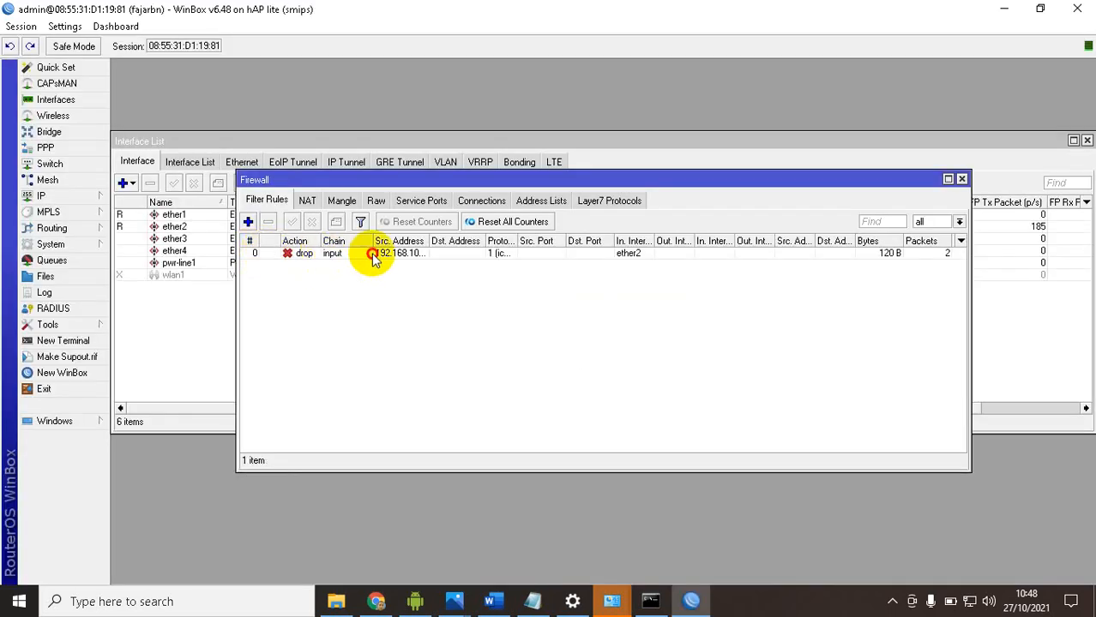
{"action": "left_click", "coordinate": [371, 254]}
{"action": "double_click", "coordinate": [354, 257]}
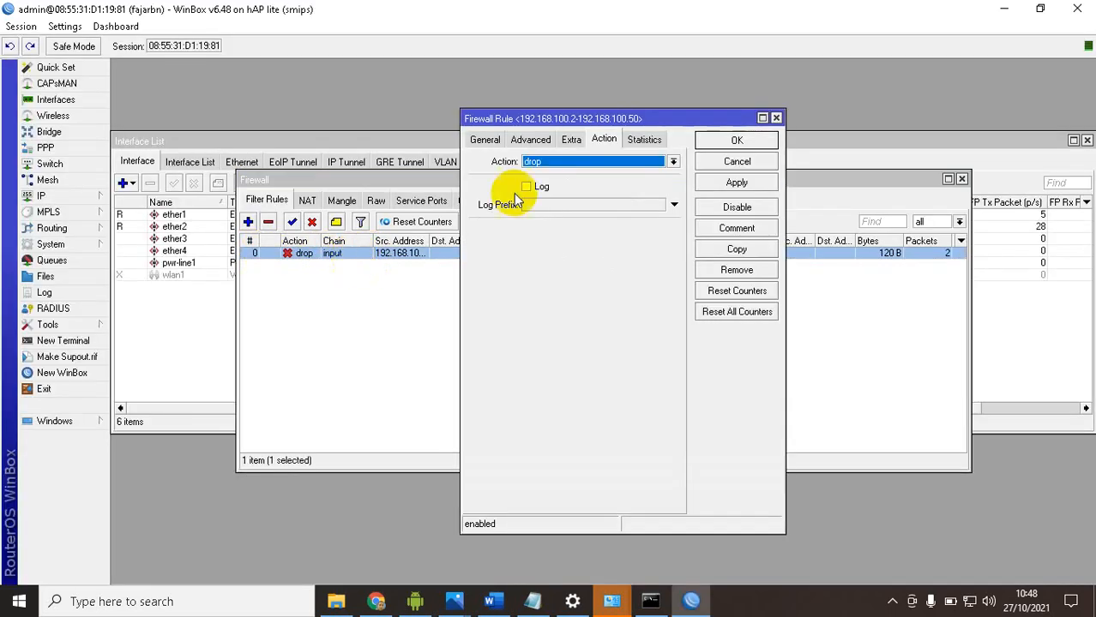
{"action": "left_click", "coordinate": [484, 140]}
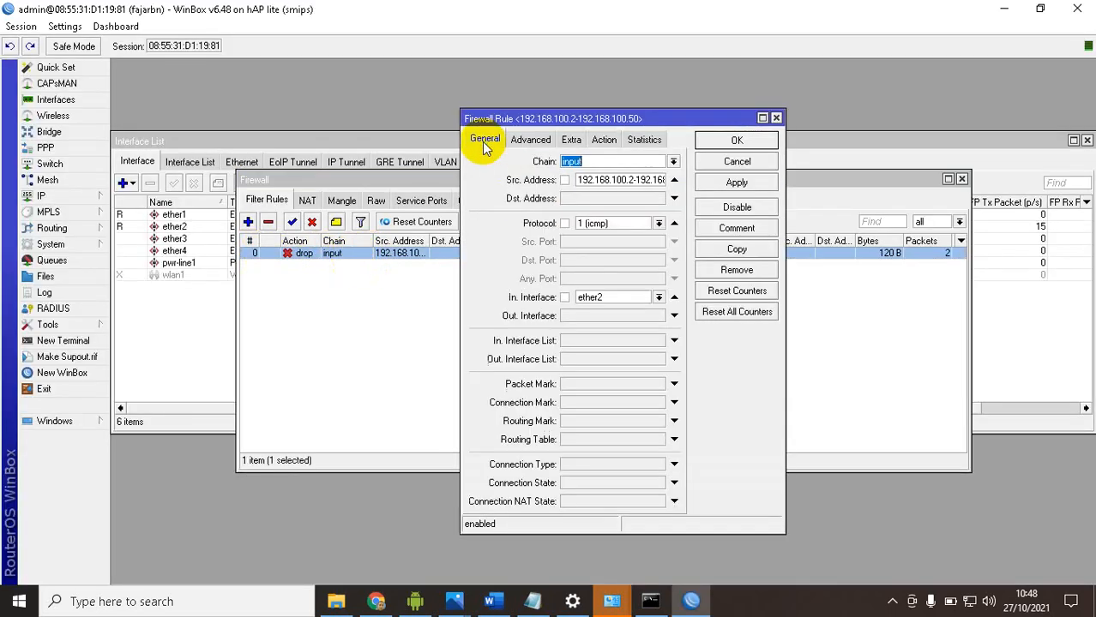
{"action": "left_click", "coordinate": [605, 182]}
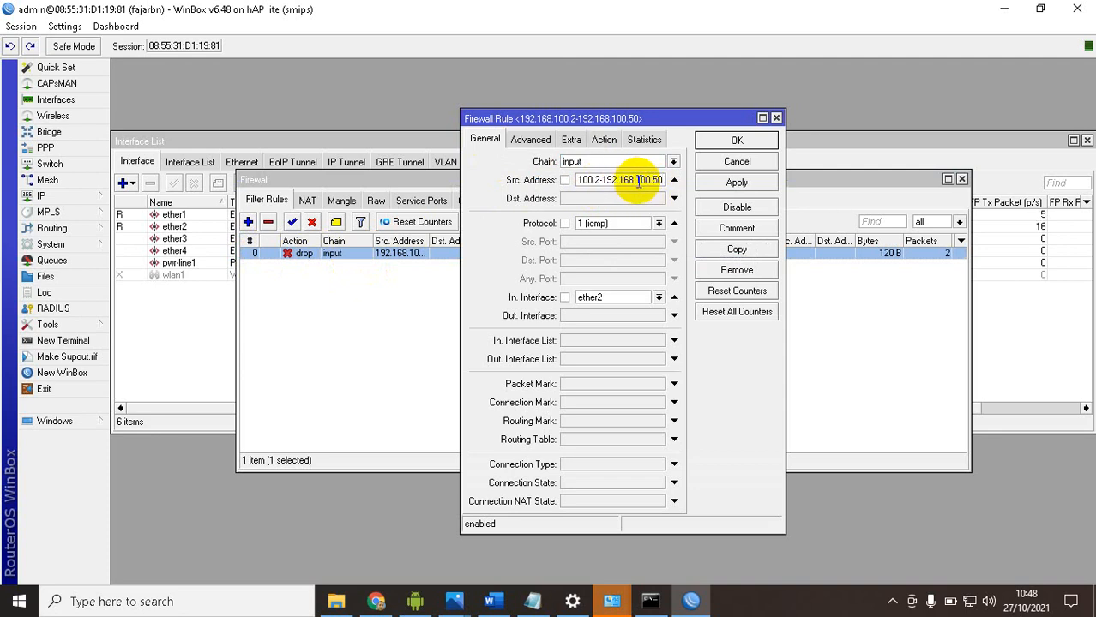
{"action": "left_click", "coordinate": [604, 139]}
{"action": "left_click", "coordinate": [715, 142]}
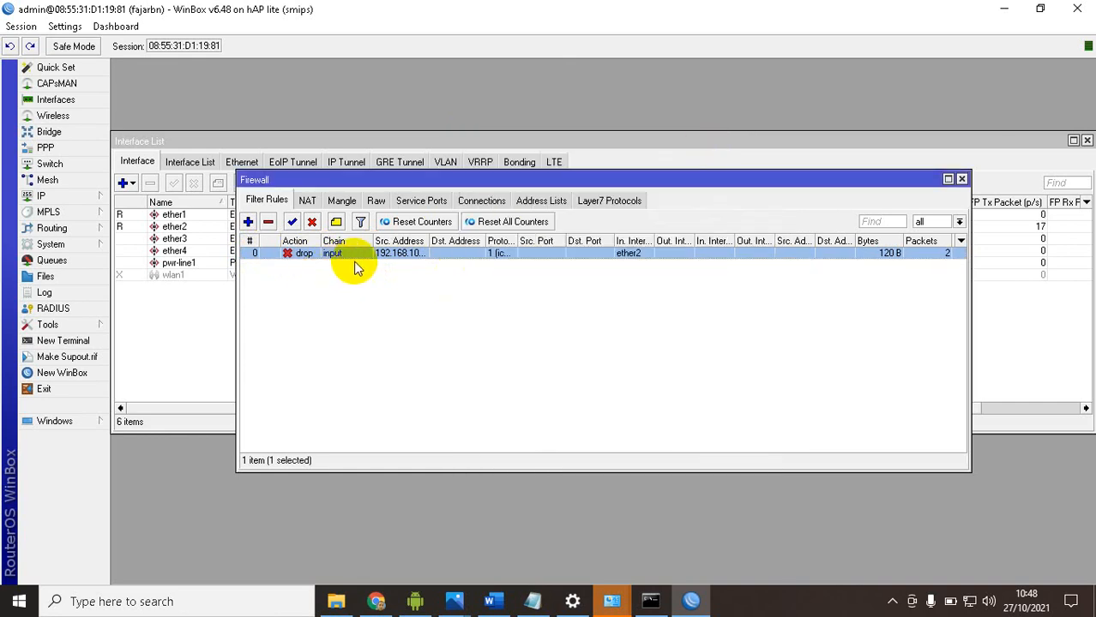
{"action": "left_click", "coordinate": [445, 300]}
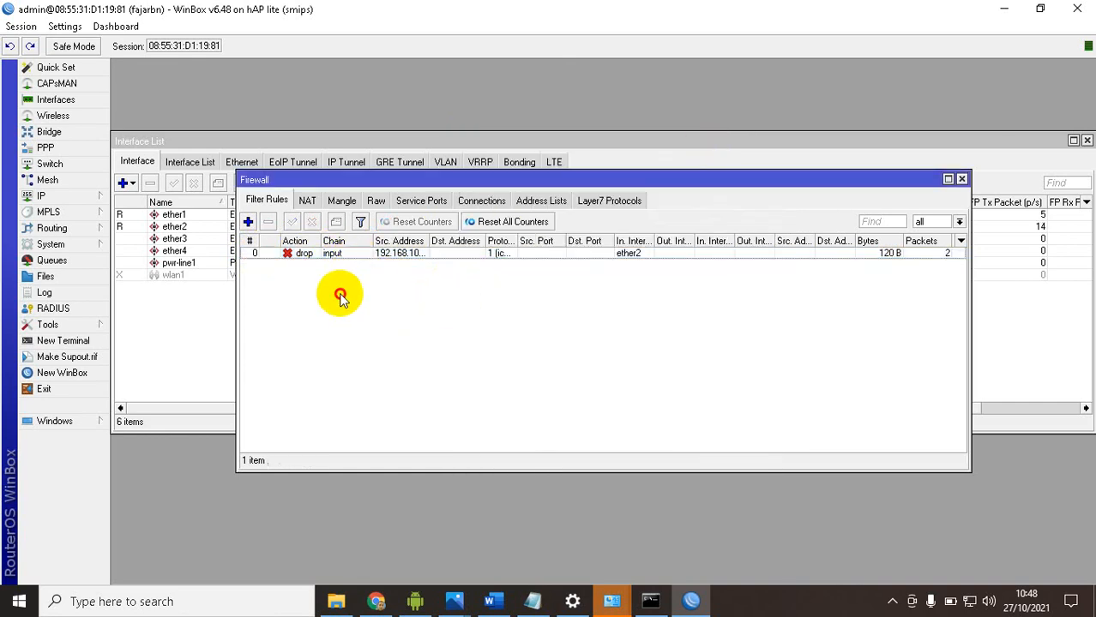
Start a new firewall filter rule and set its chain to input
{"action": "left_click", "coordinate": [248, 223]}
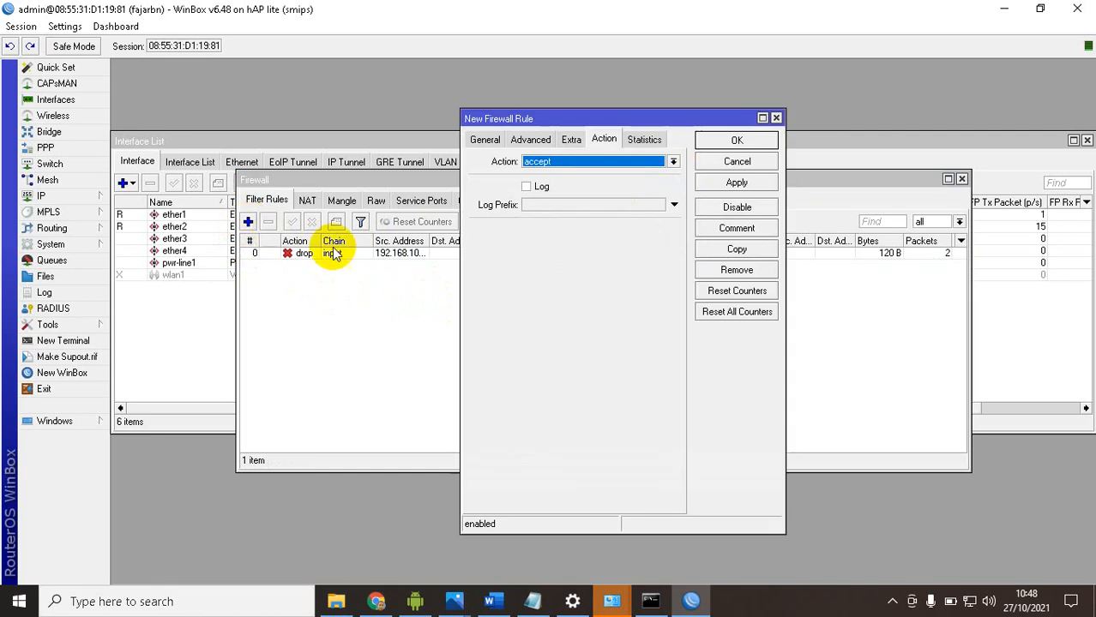
{"action": "left_click", "coordinate": [483, 141]}
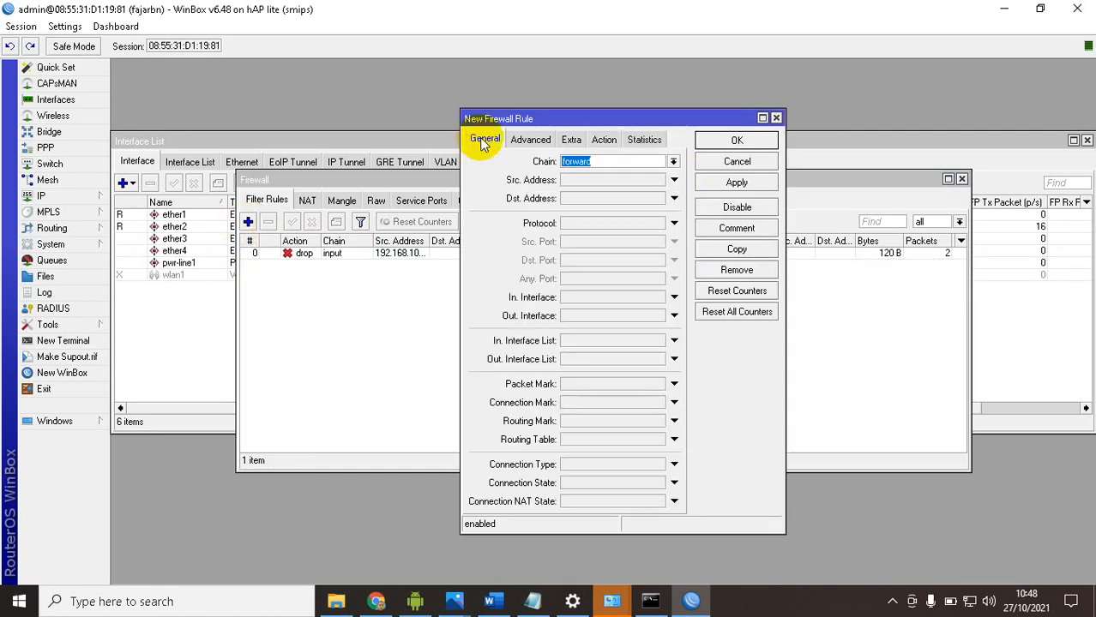
{"action": "left_click", "coordinate": [673, 162]}
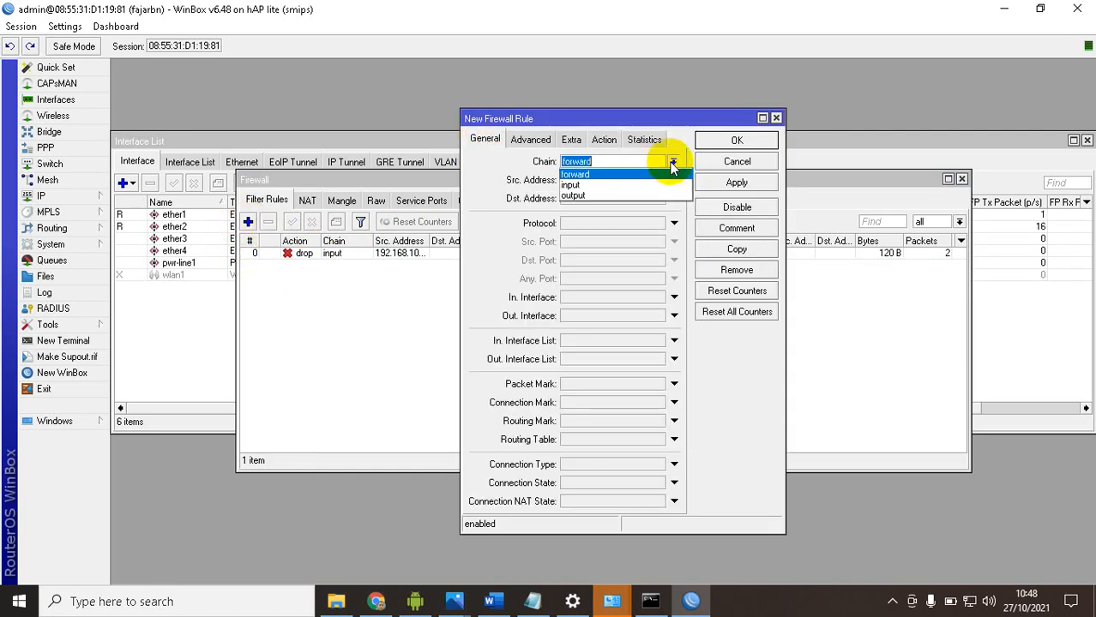
{"action": "left_click", "coordinate": [597, 186]}
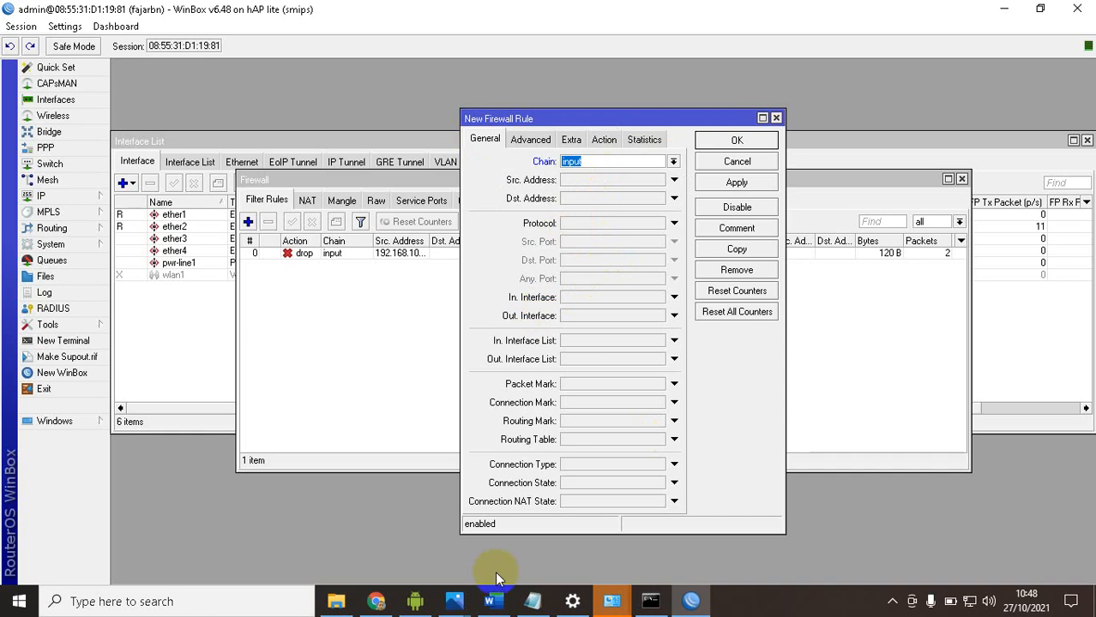
Check the Ether2 section of the exam document, and set the rule's incoming interface to ether2 and source address to 192.168.100.0/24
{"action": "left_click", "coordinate": [489, 601]}
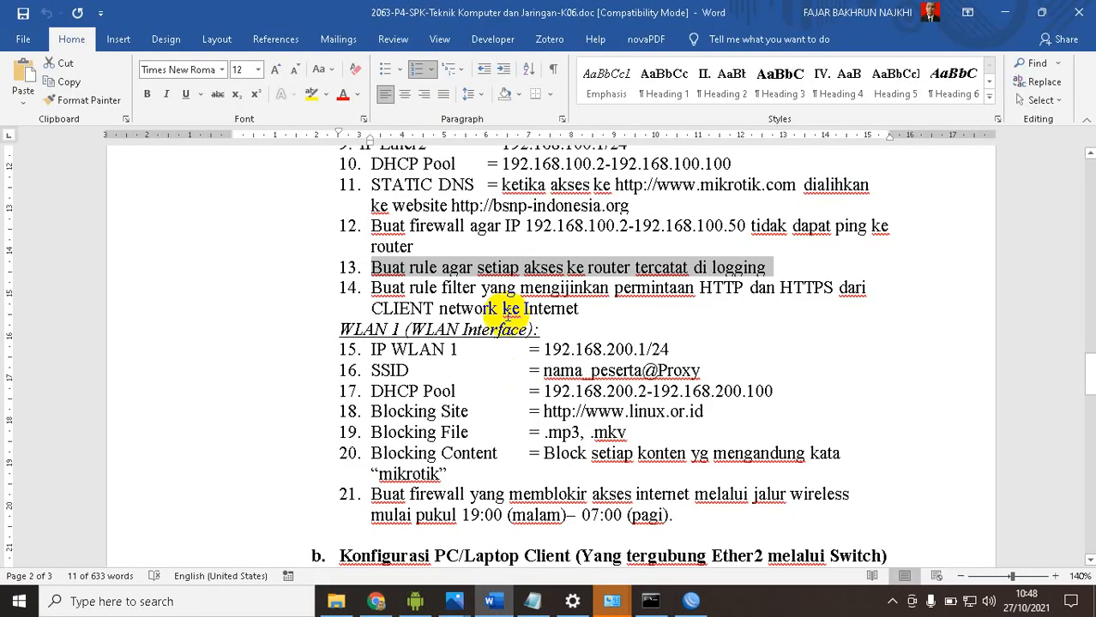
{"action": "scroll", "coordinate": [486, 296], "scroll_direction": "up", "scroll_amount": 6}
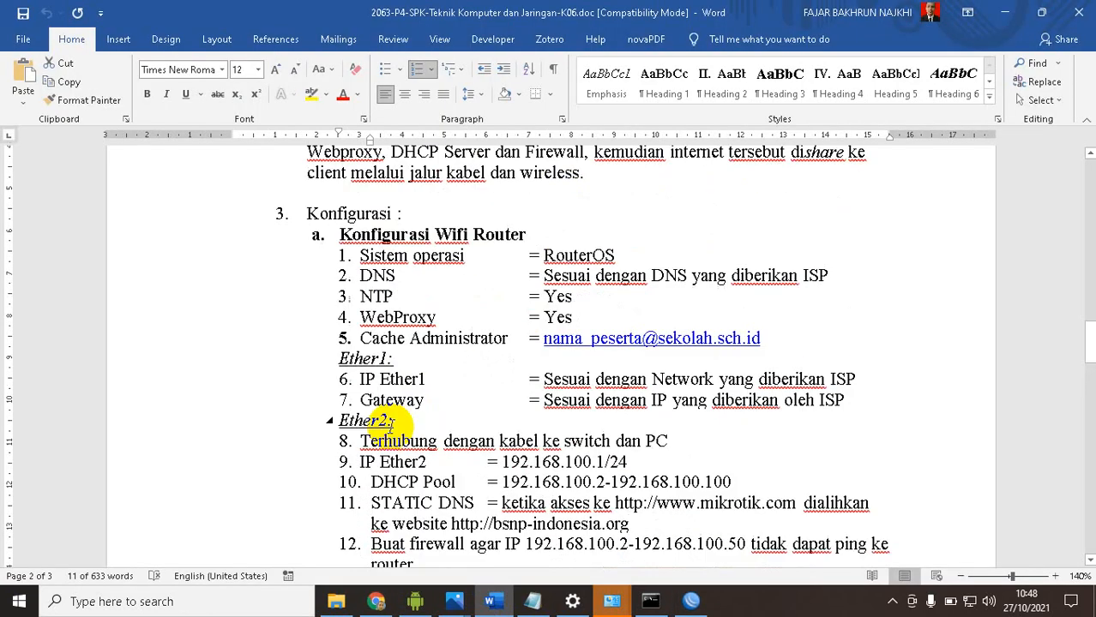
{"action": "scroll", "coordinate": [390, 420], "scroll_direction": "down", "scroll_amount": 2}
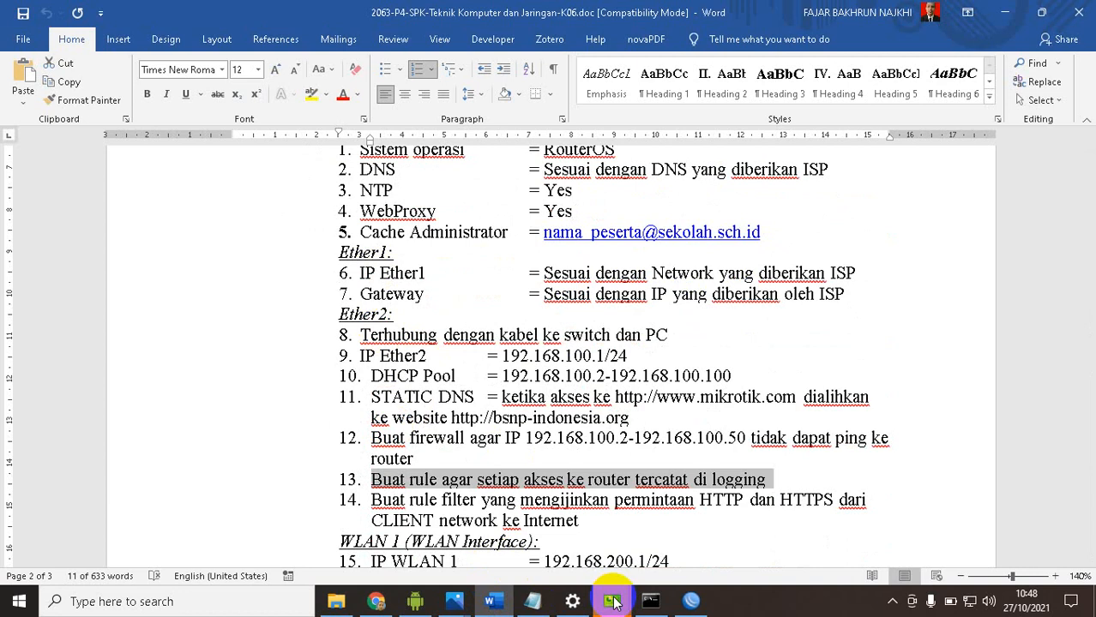
{"action": "left_click", "coordinate": [691, 602]}
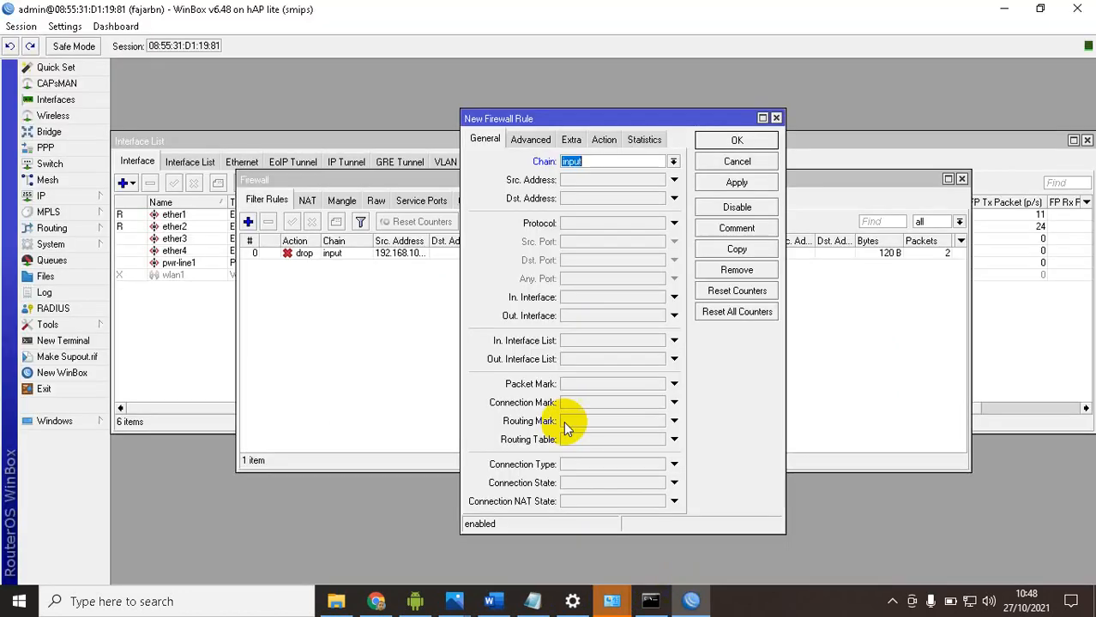
{"action": "left_click", "coordinate": [597, 301]}
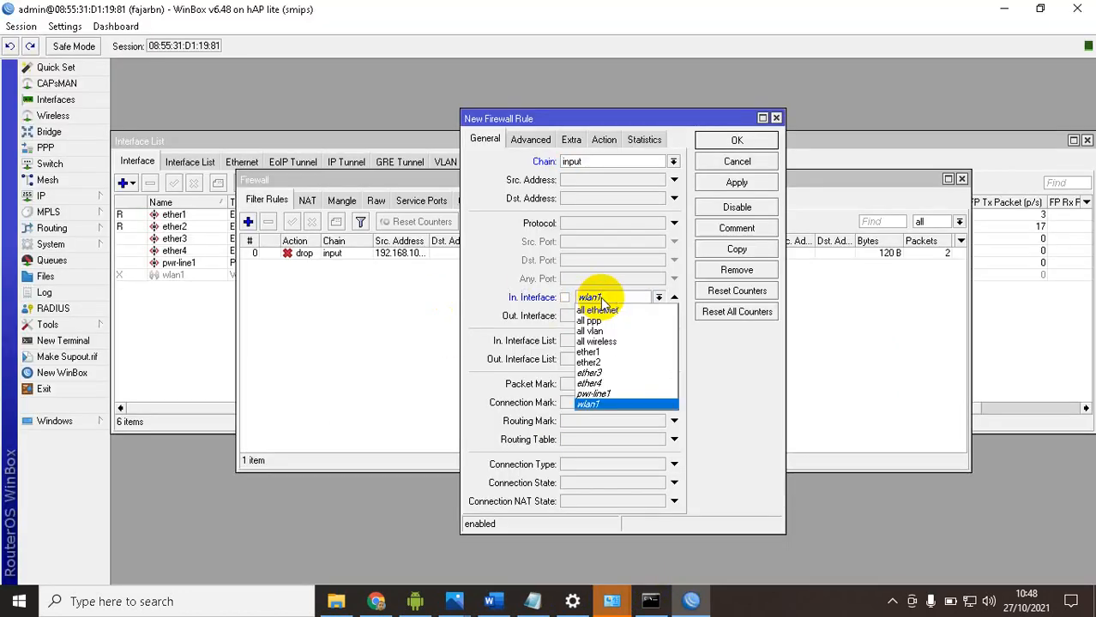
{"action": "left_click", "coordinate": [615, 360]}
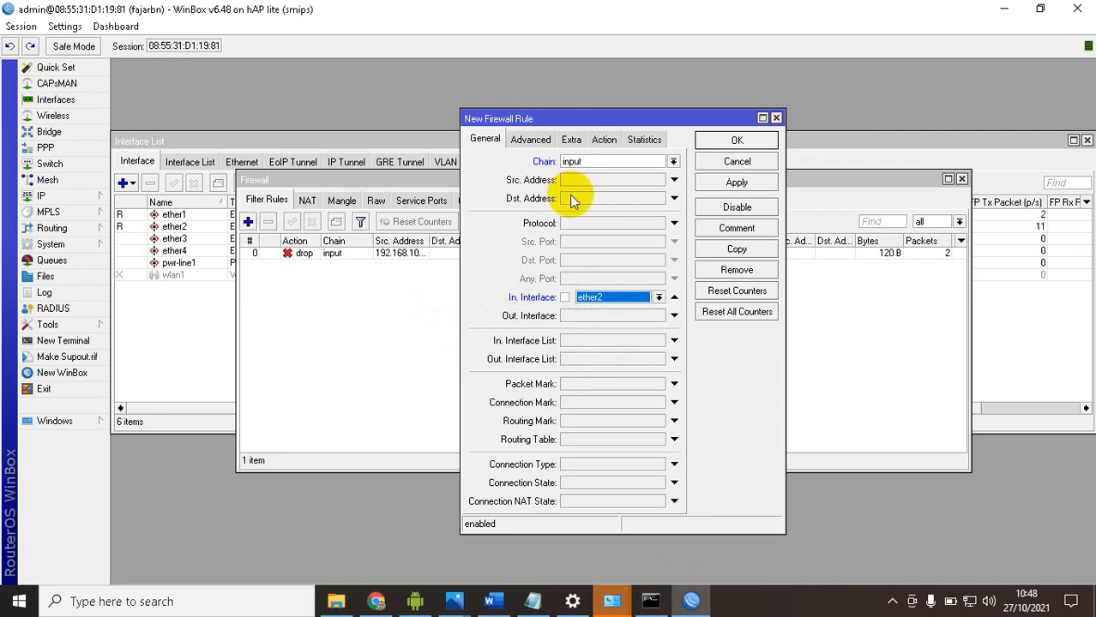
{"action": "left_click", "coordinate": [598, 180]}
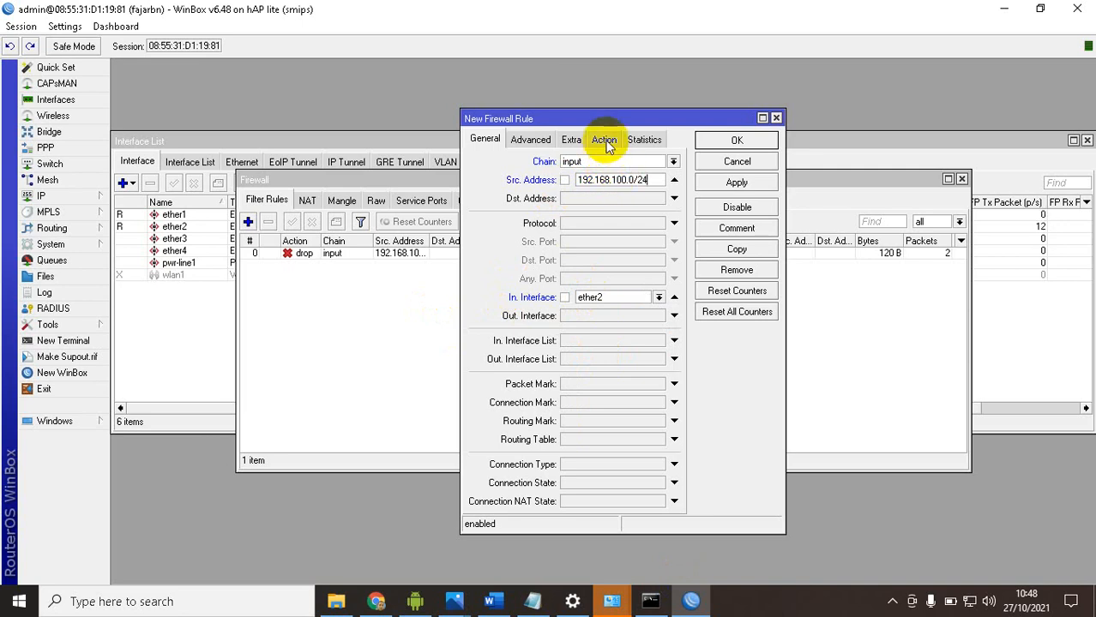
Set the rule's action to log with the log prefix akseskerouter, and save the rule
{"action": "left_click", "coordinate": [604, 140]}
{"action": "left_click", "coordinate": [580, 162]}
{"action": "left_click", "coordinate": [551, 232]}
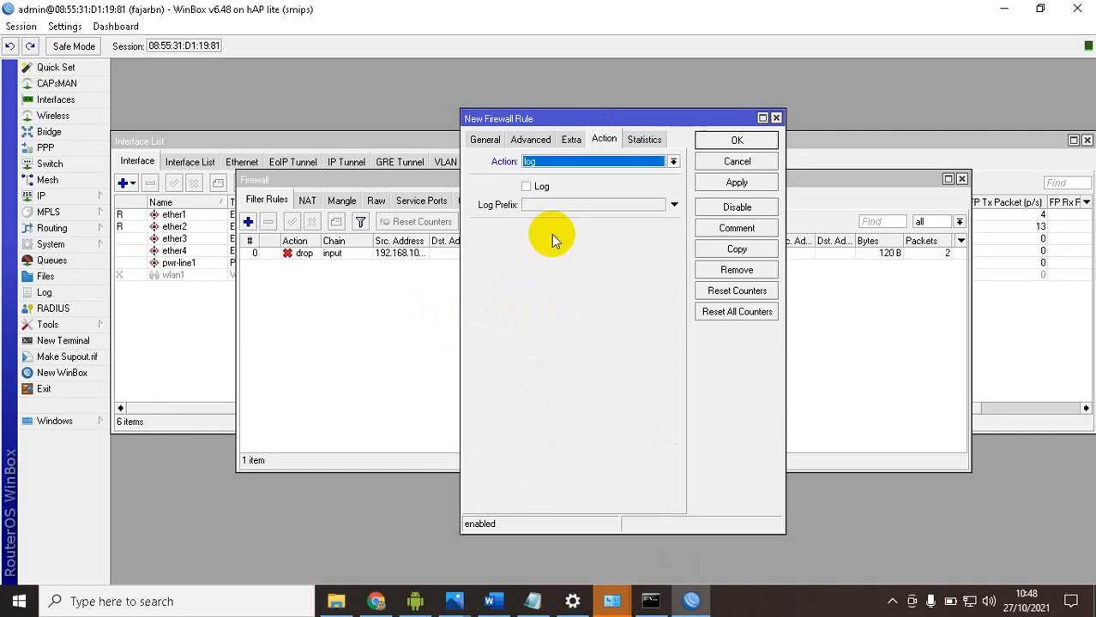
{"action": "left_click", "coordinate": [551, 205]}
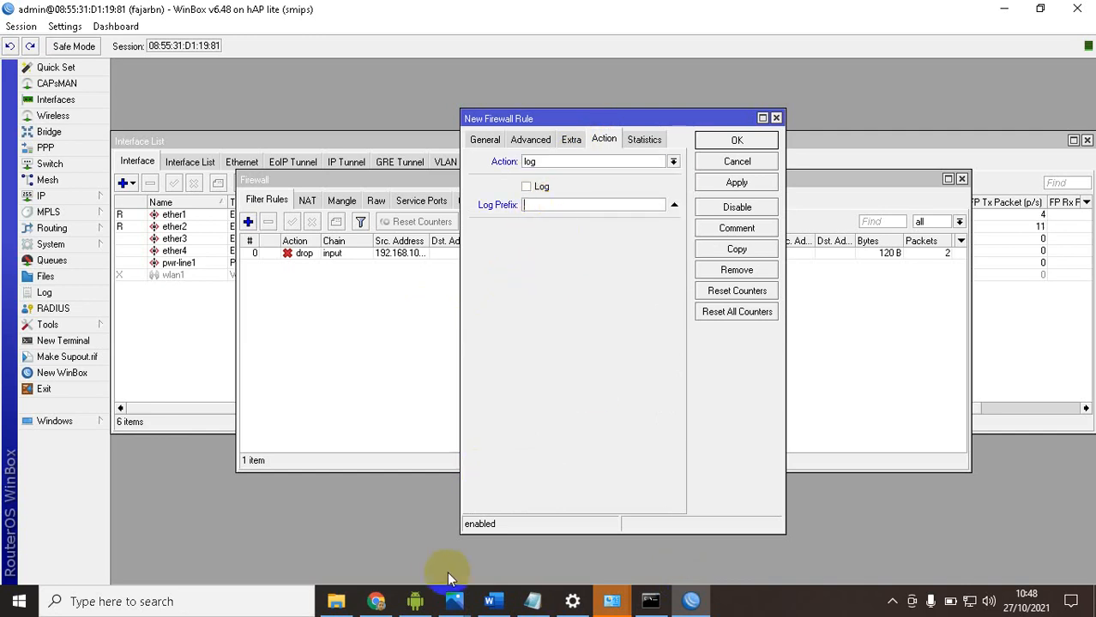
{"action": "left_click", "coordinate": [490, 601]}
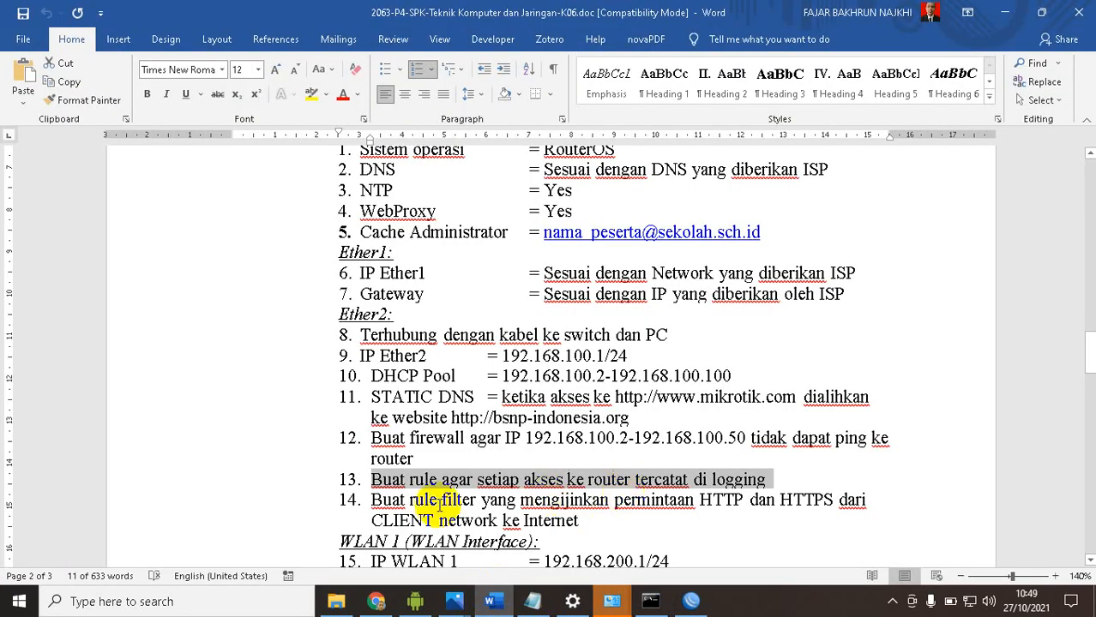
{"action": "left_click", "coordinate": [490, 601]}
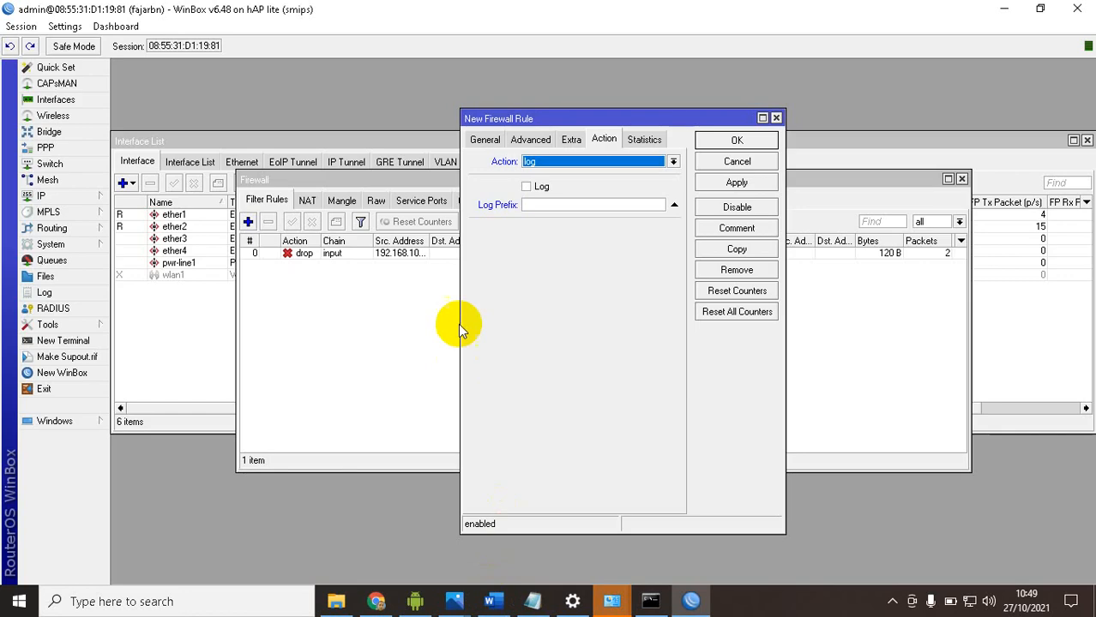
{"action": "left_click", "coordinate": [551, 204]}
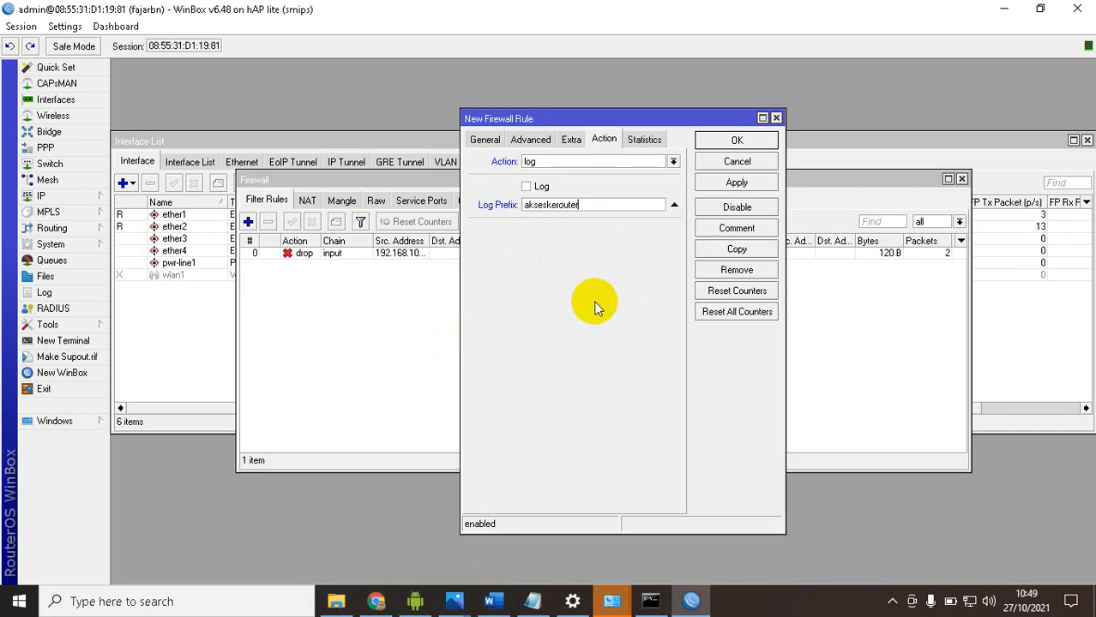
{"action": "left_click", "coordinate": [744, 184]}
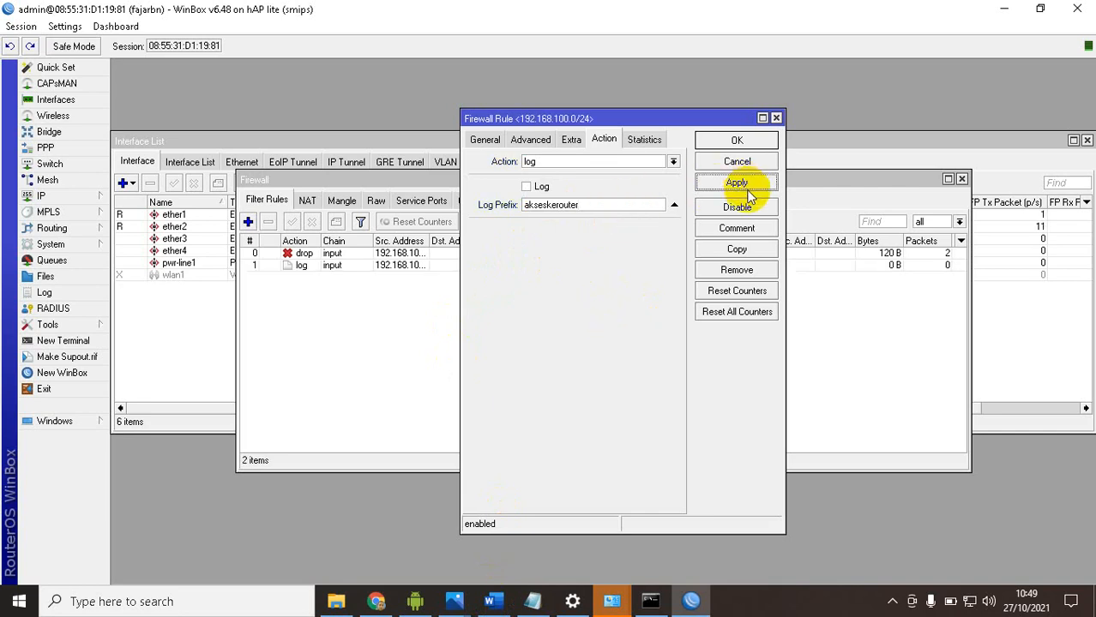
{"action": "left_click", "coordinate": [722, 139]}
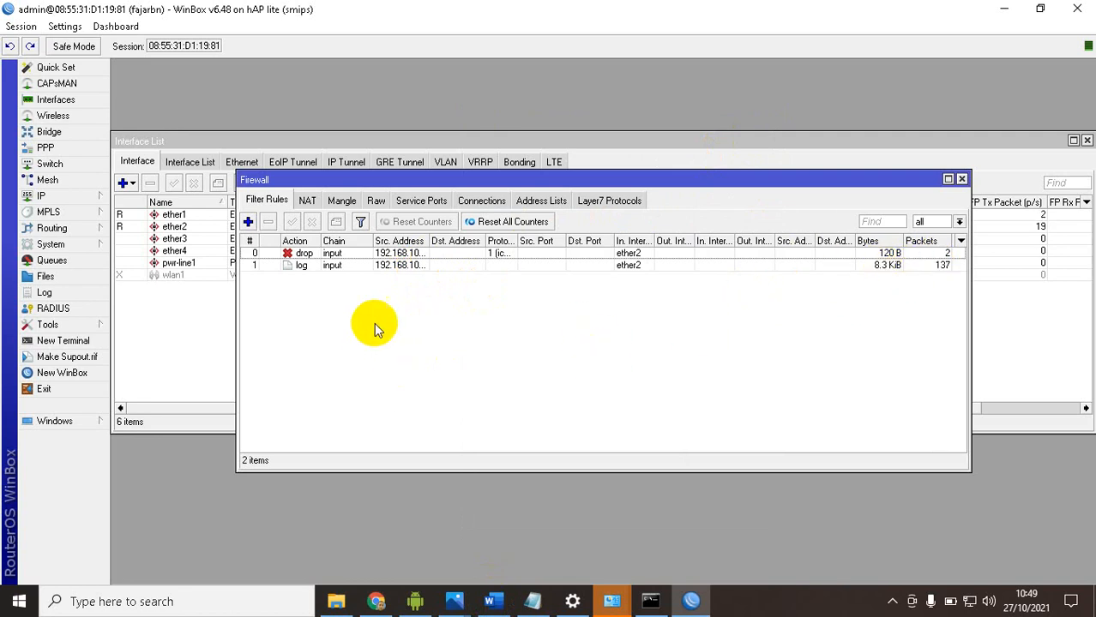
View the router's log to check for entries with the akseskerouter prefix, and close it
{"action": "left_click", "coordinate": [66, 294]}
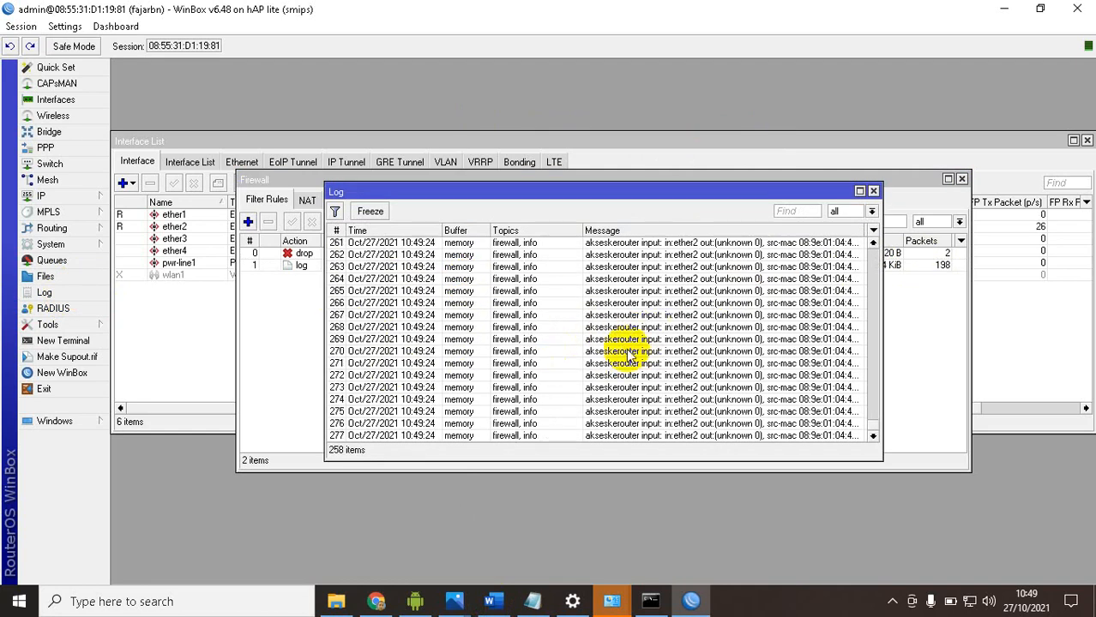
{"action": "left_click", "coordinate": [873, 190]}
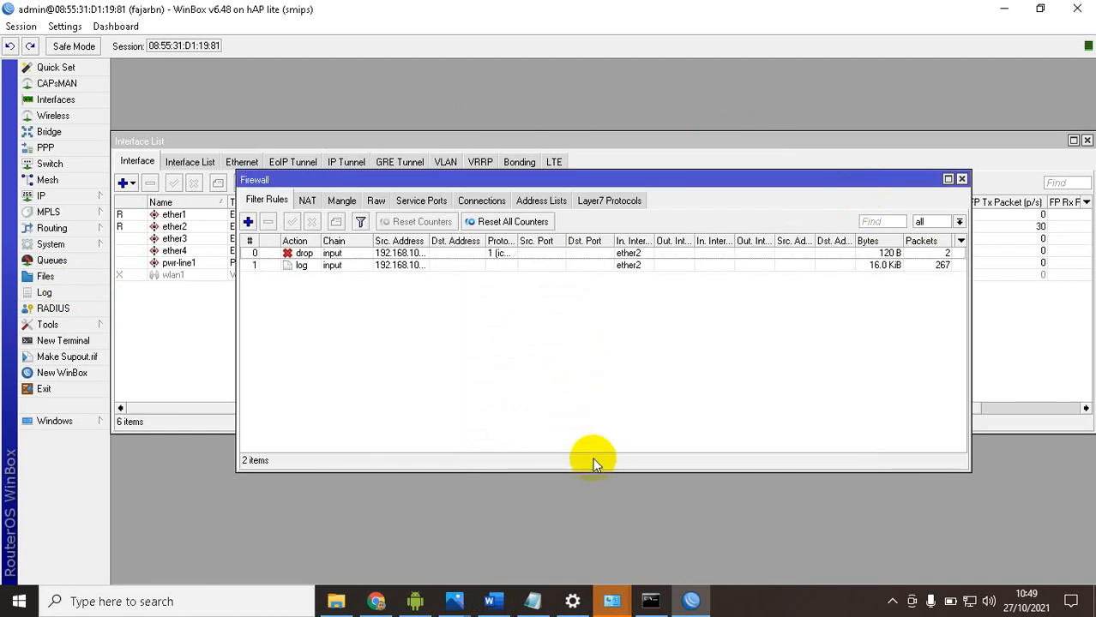
Return to the Word exam document and select requirement 14 about allowing HTTP and HTTPS requests from the client network
{"action": "left_click", "coordinate": [490, 601]}
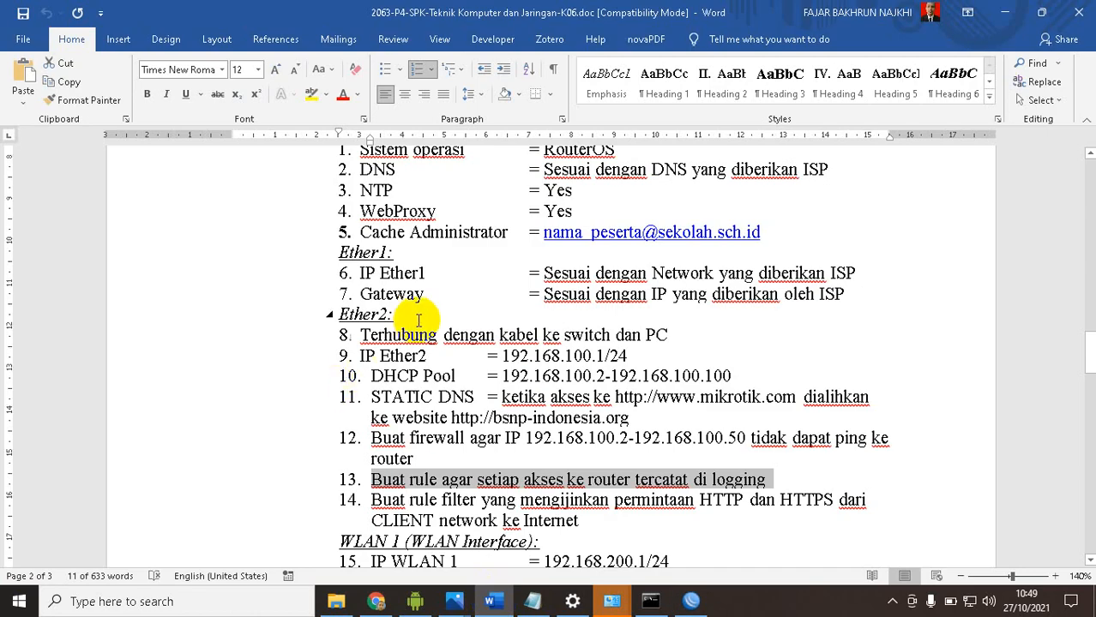
{"action": "scroll", "coordinate": [423, 334], "scroll_direction": "down", "scroll_amount": 3}
{"action": "left_click_drag", "start_coordinate": [371, 341], "coordinate": [589, 361]}
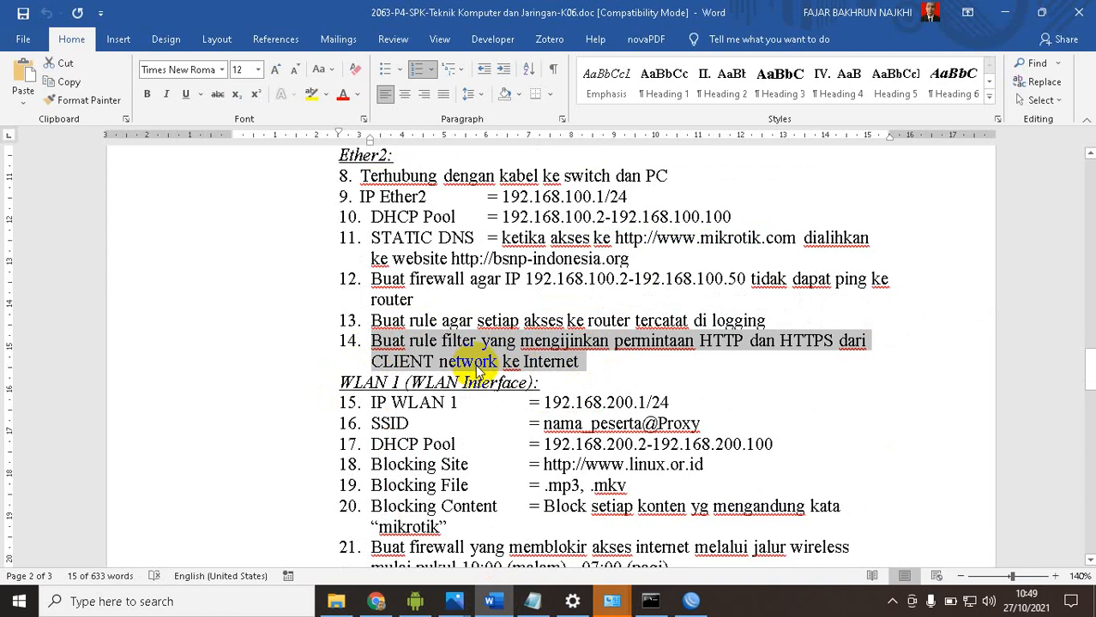
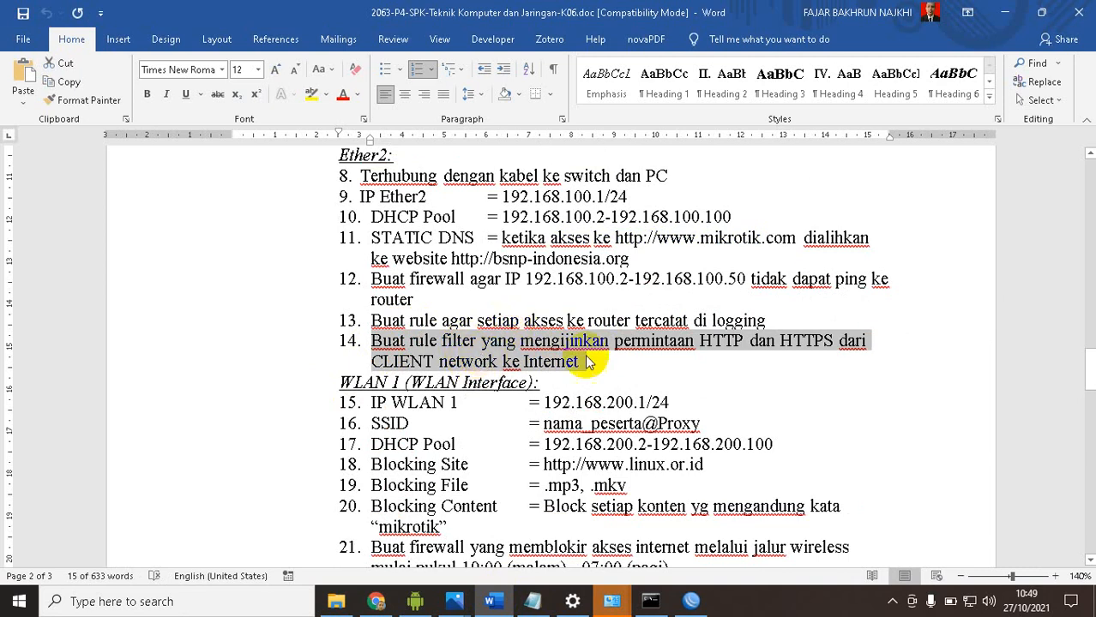
Switch to Chrome, search Google for "linux org" in a new tab, and open the Linux.org website
{"action": "left_click", "coordinate": [377, 600]}
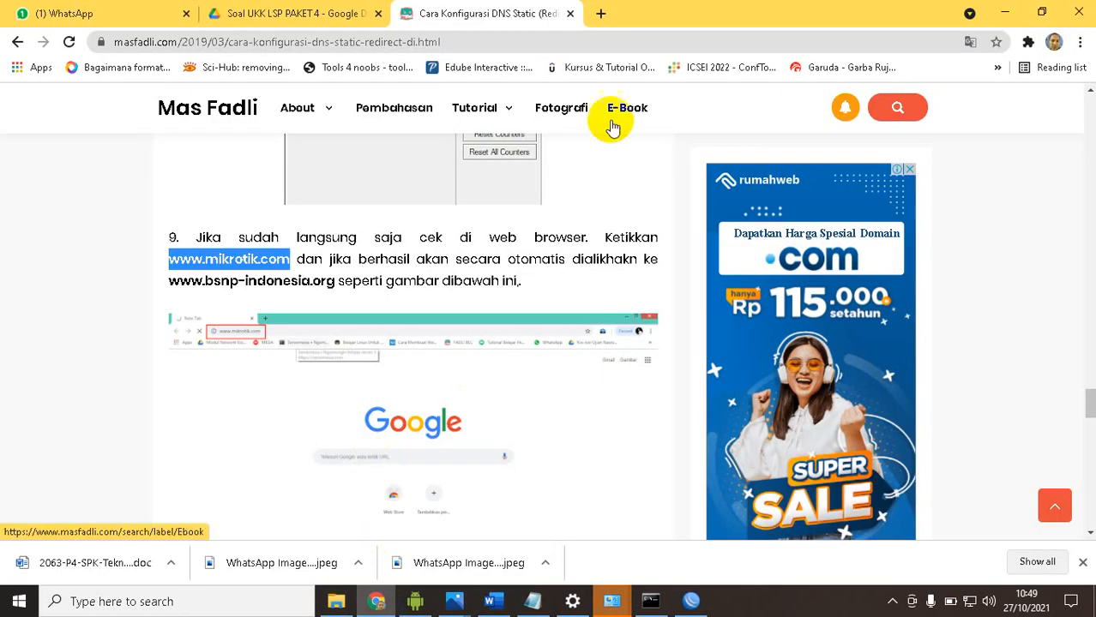
{"action": "left_click", "coordinate": [600, 13]}
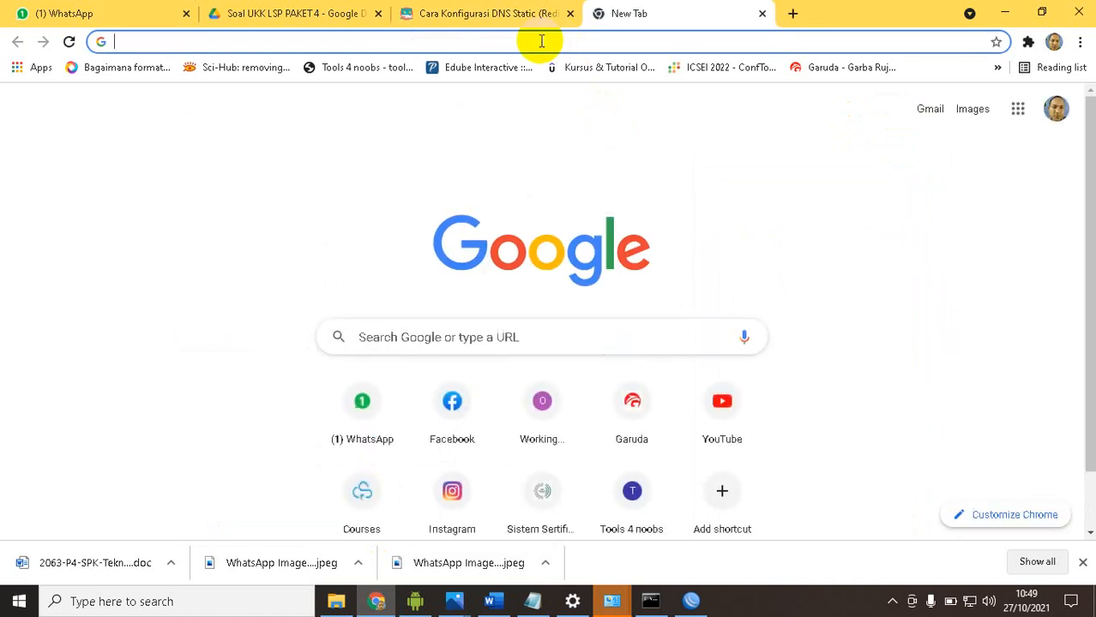
{"action": "type", "text": "linux org"}
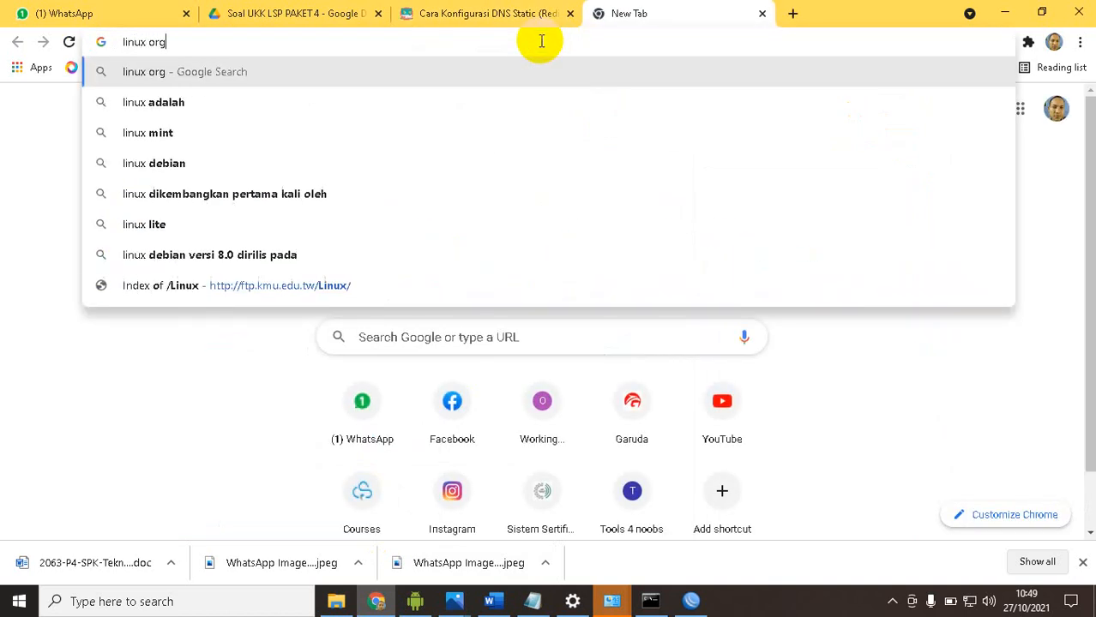
{"action": "key", "text": "Return"}
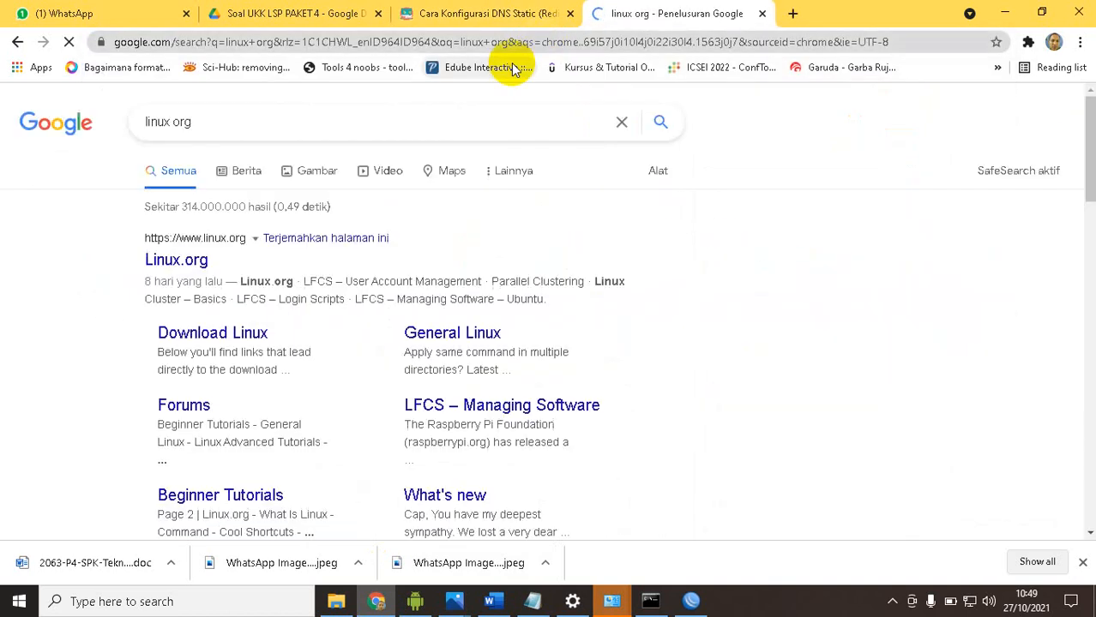
{"action": "left_click", "coordinate": [165, 257]}
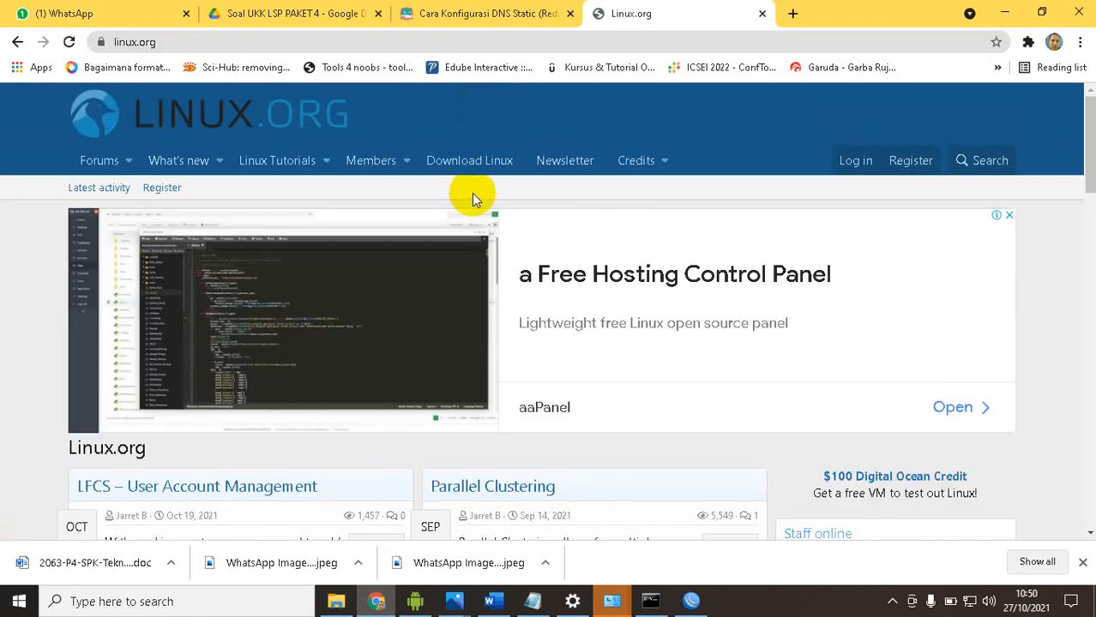
Return to the "linux org" search results and look through them for a site served over plain HTTP
{"action": "left_click", "coordinate": [23, 48]}
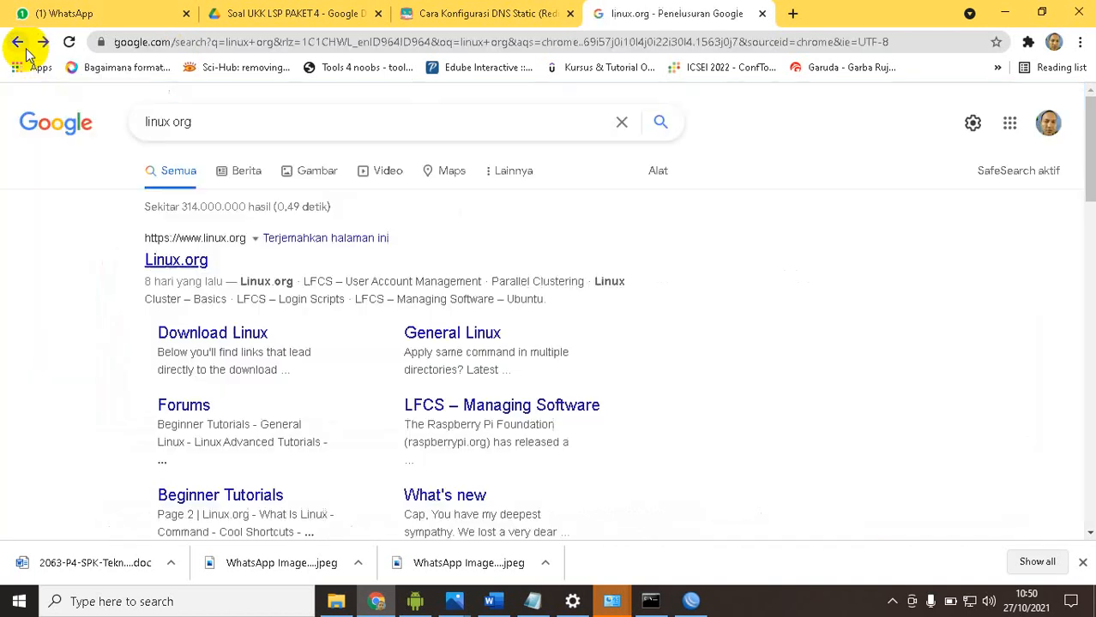
{"action": "scroll", "coordinate": [281, 190], "scroll_direction": "down", "scroll_amount": 2}
{"action": "scroll", "coordinate": [280, 190], "scroll_direction": "down", "scroll_amount": 5}
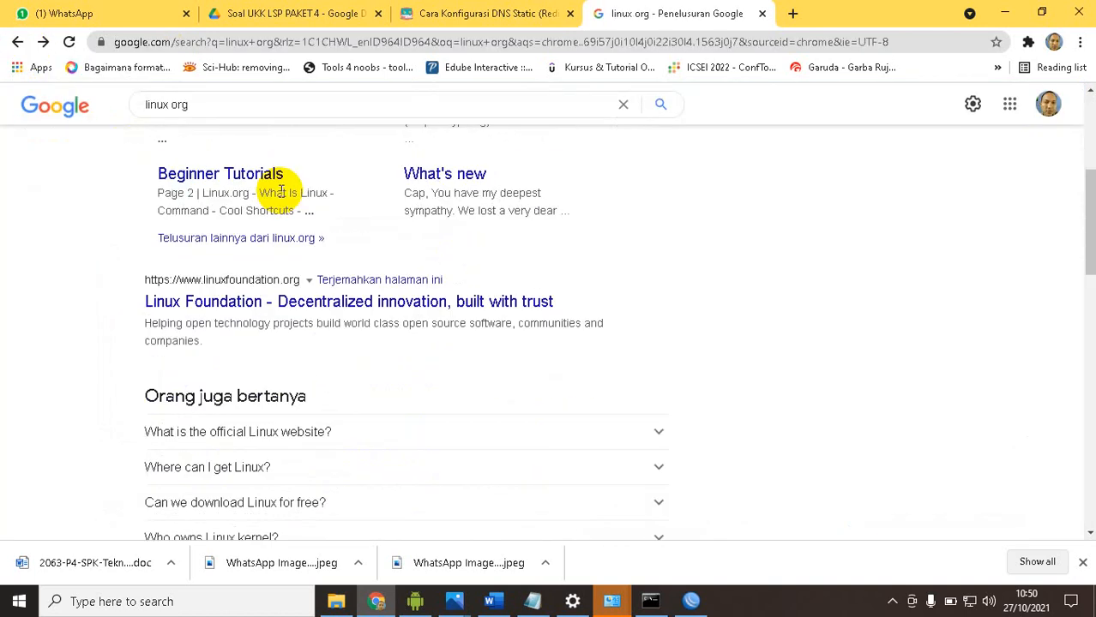
{"action": "scroll", "coordinate": [283, 190], "scroll_direction": "down", "scroll_amount": 3}
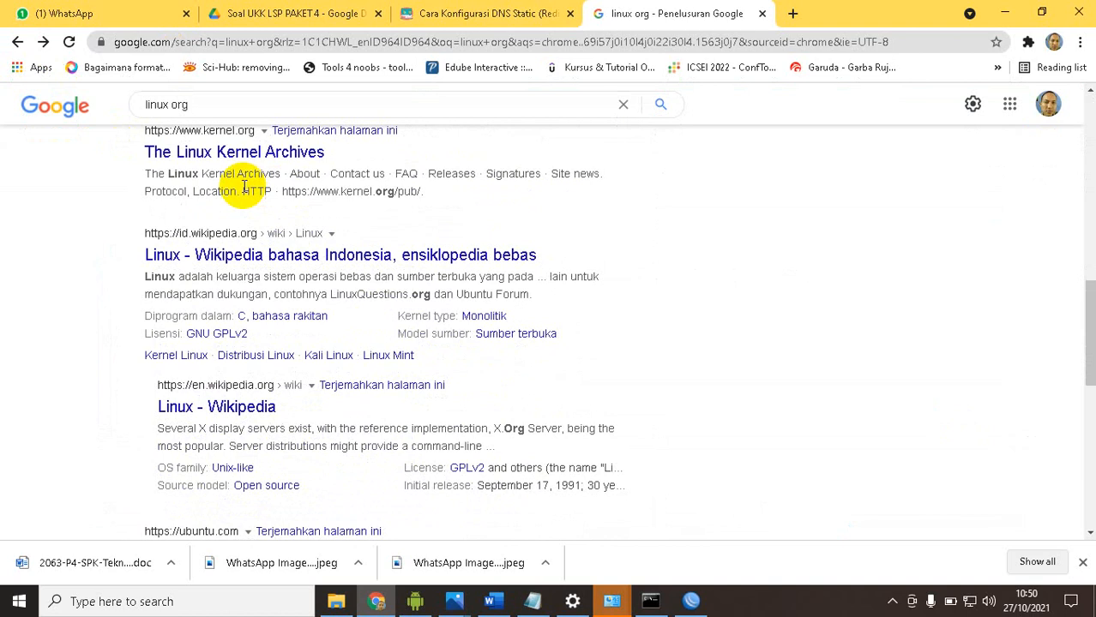
{"action": "scroll", "coordinate": [248, 186], "scroll_direction": "up", "scroll_amount": 4}
{"action": "scroll", "coordinate": [246, 189], "scroll_direction": "down", "scroll_amount": 4}
{"action": "scroll", "coordinate": [246, 189], "scroll_direction": "up", "scroll_amount": 1}
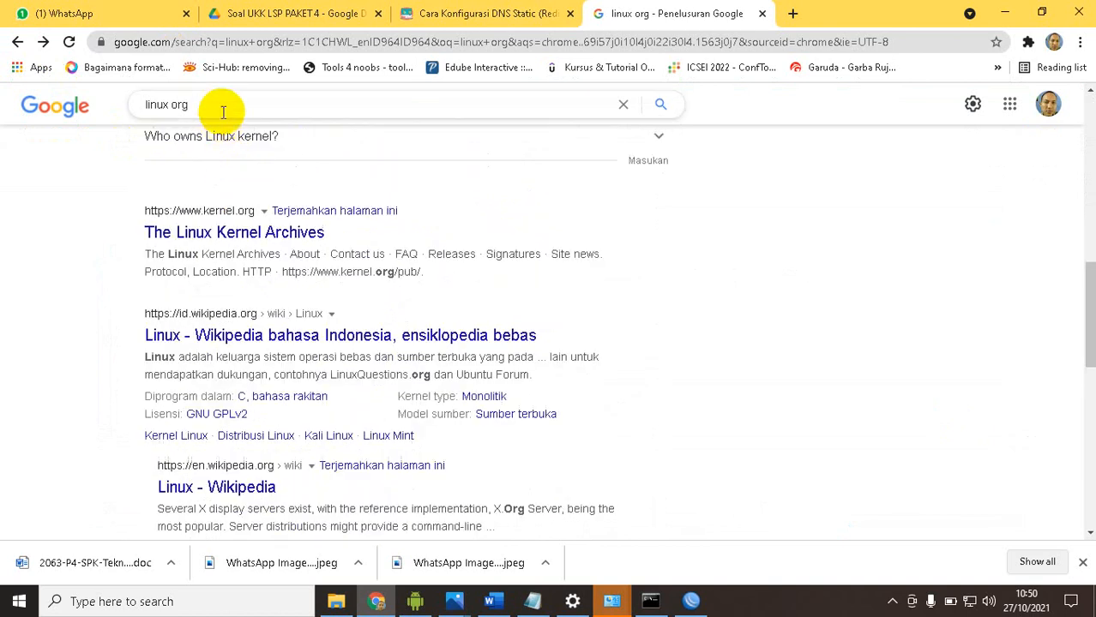
{"action": "triple_click", "coordinate": [222, 107]}
{"action": "type", "text": "index of http"}
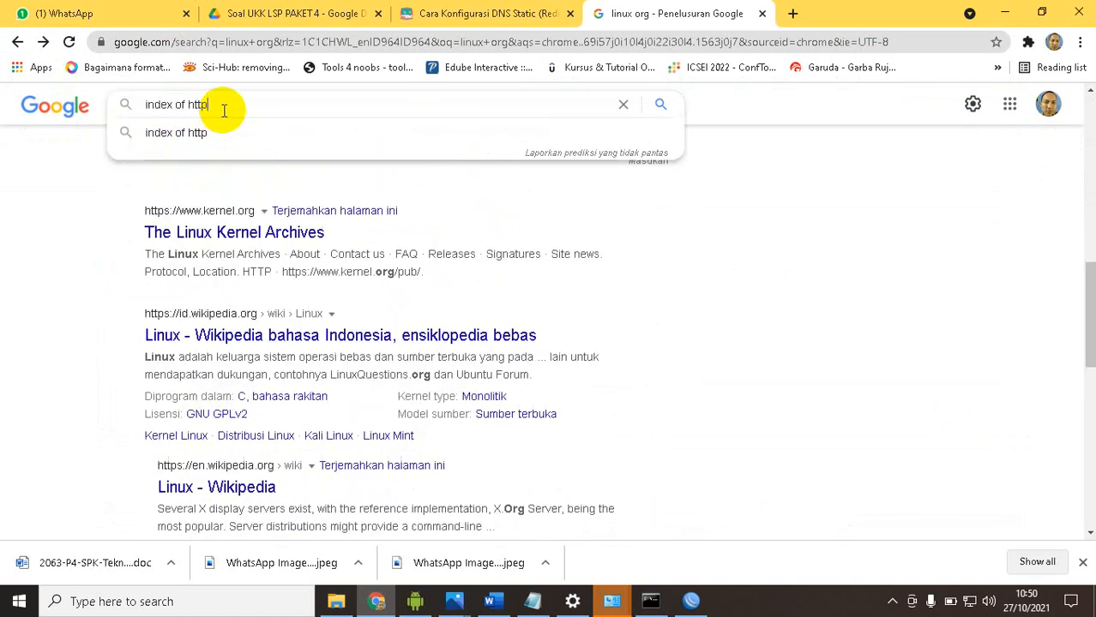
{"action": "key", "text": "Return"}
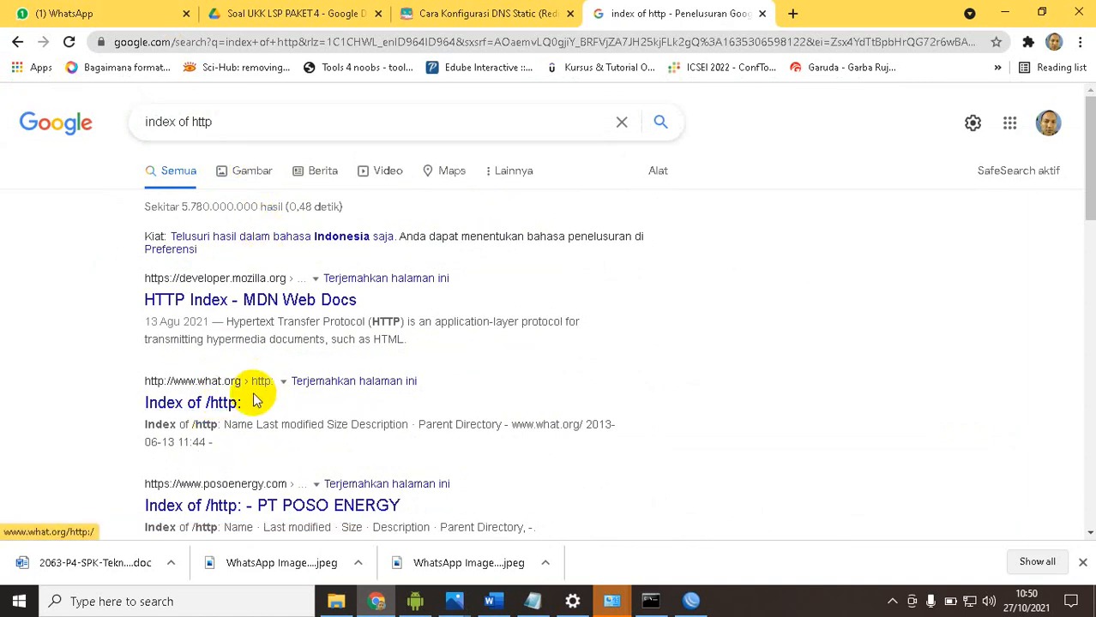
{"action": "left_click", "coordinate": [205, 404]}
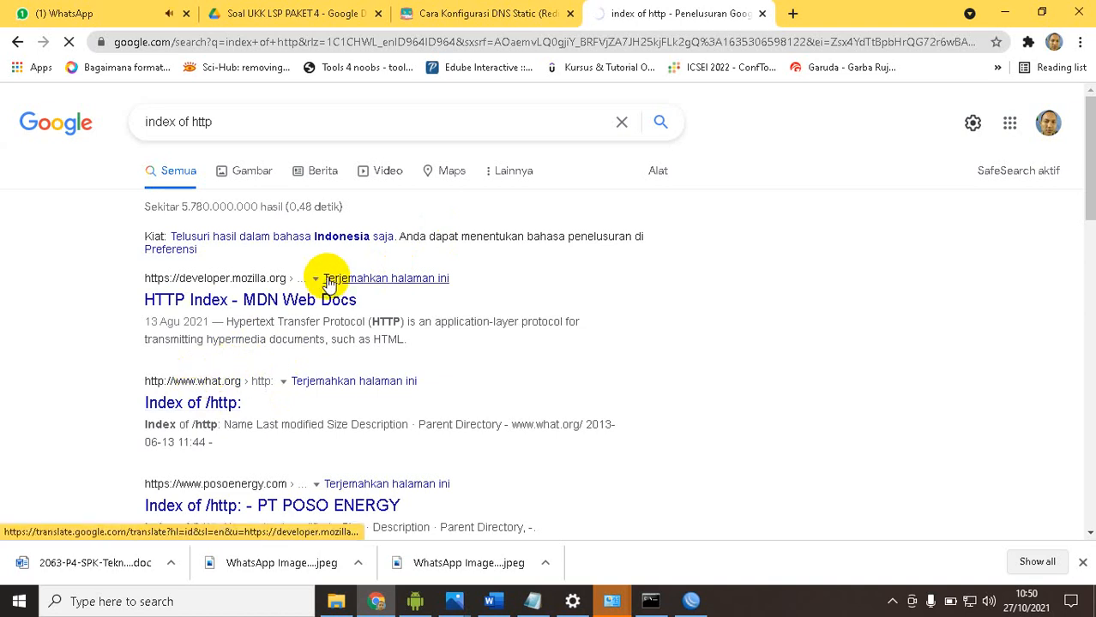
Open the Bank of Nevis "Index of /wp-content/uploads/2020" result in a new tab
{"action": "scroll", "coordinate": [324, 290], "scroll_direction": "down", "scroll_amount": 2}
{"action": "scroll", "coordinate": [324, 291], "scroll_direction": "down", "scroll_amount": 2}
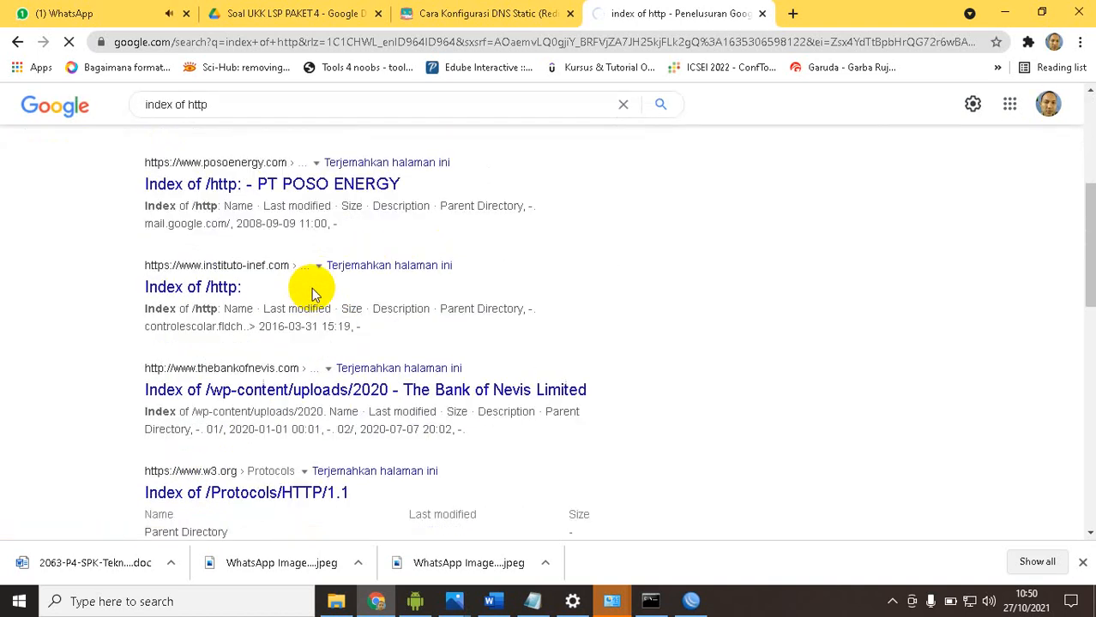
{"action": "right_click", "coordinate": [255, 393]}
{"action": "left_click", "coordinate": [262, 397]}
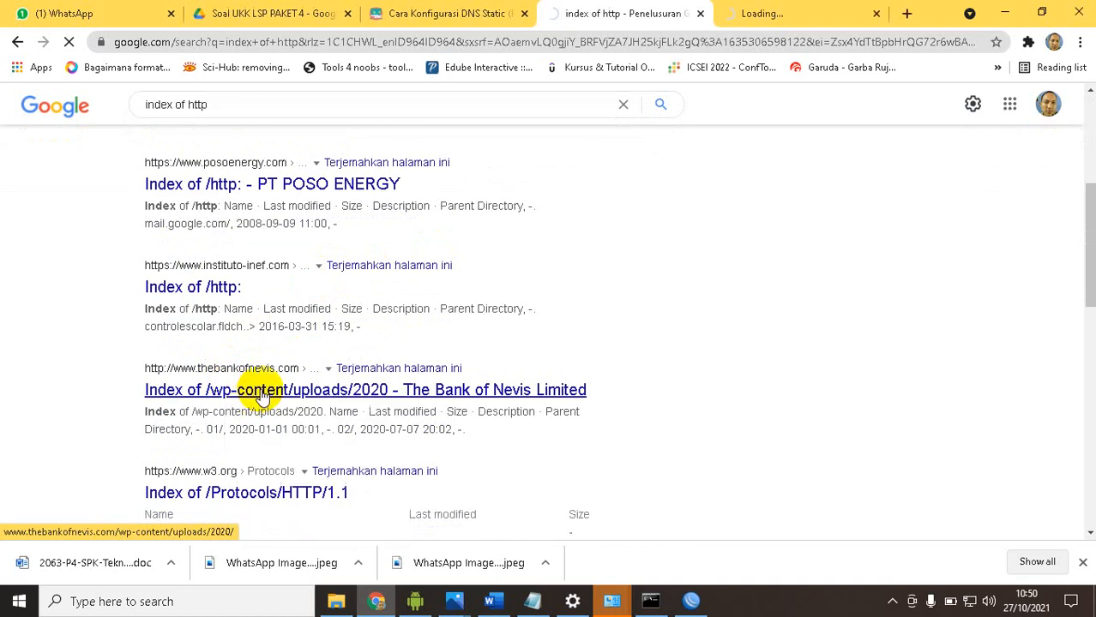
Look through the remaining "index of http" results, check the Bank of Nevis page's loading, and return to the results
{"action": "scroll", "coordinate": [292, 308], "scroll_direction": "down", "scroll_amount": 3}
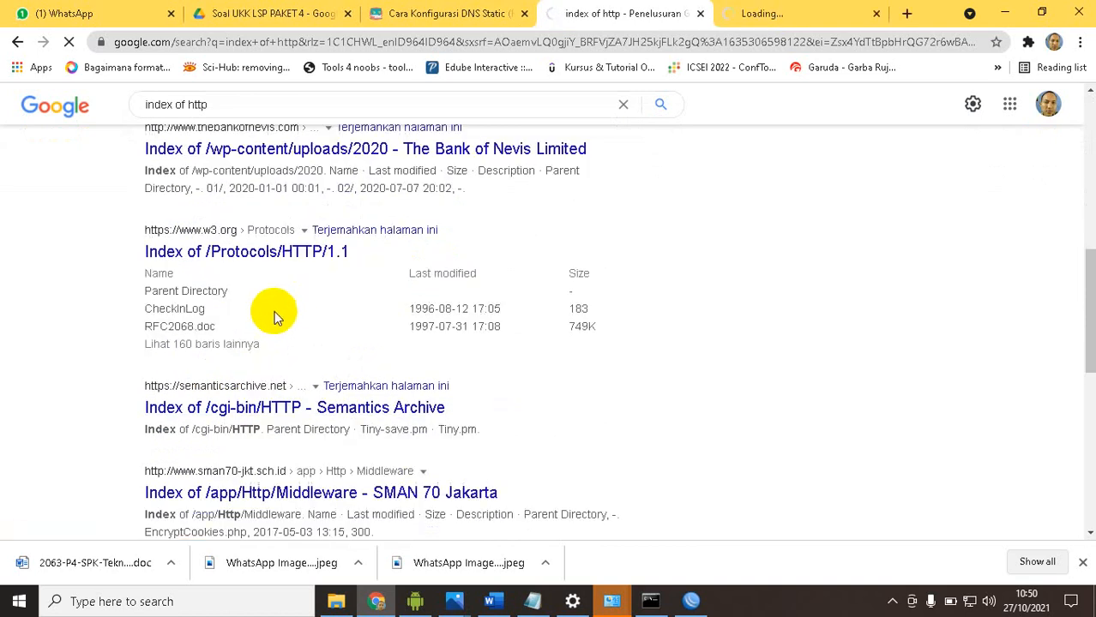
{"action": "scroll", "coordinate": [275, 315], "scroll_direction": "down", "scroll_amount": 3}
{"action": "scroll", "coordinate": [219, 355], "scroll_direction": "down", "scroll_amount": 1}
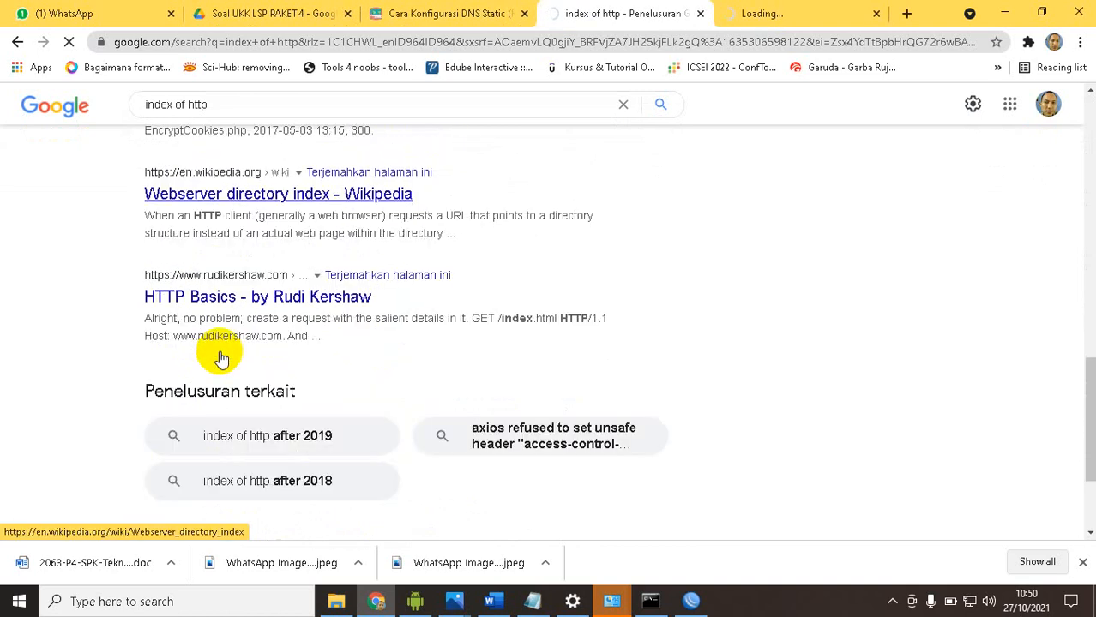
{"action": "scroll", "coordinate": [218, 351], "scroll_direction": "down", "scroll_amount": 2}
{"action": "scroll", "coordinate": [224, 345], "scroll_direction": "up", "scroll_amount": 7}
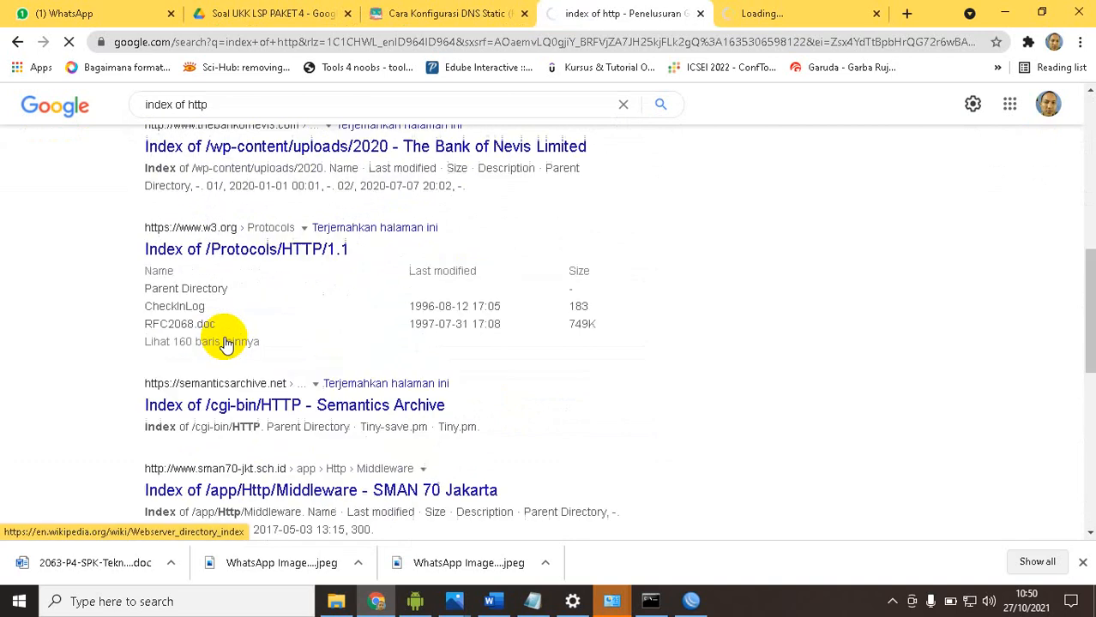
{"action": "scroll", "coordinate": [225, 343], "scroll_direction": "up", "scroll_amount": 6}
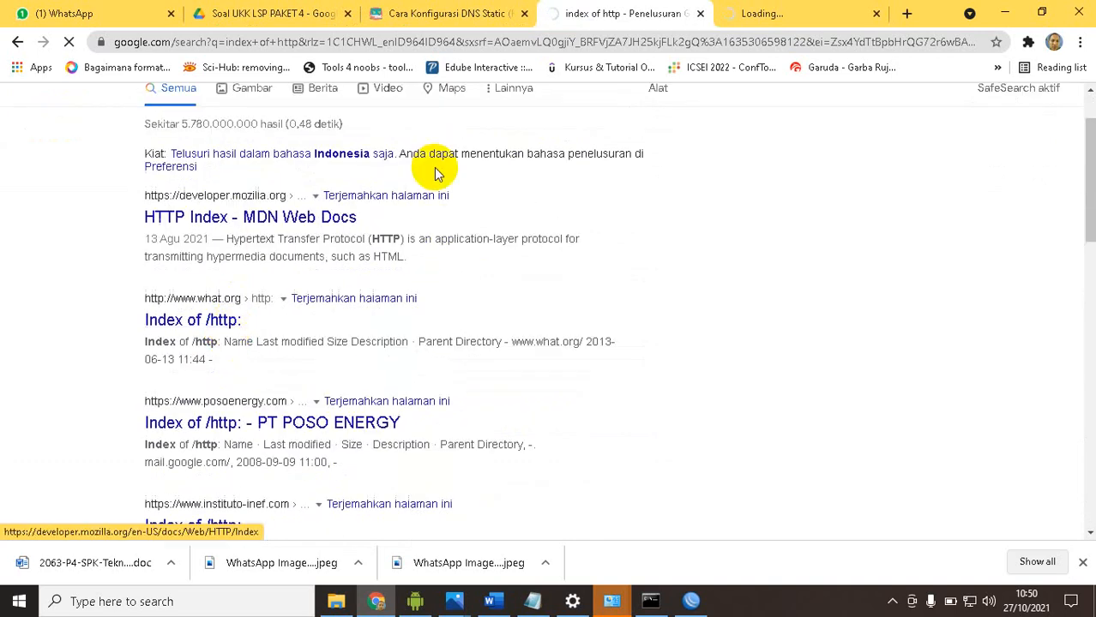
{"action": "left_click", "coordinate": [766, 14]}
{"action": "left_click", "coordinate": [628, 19]}
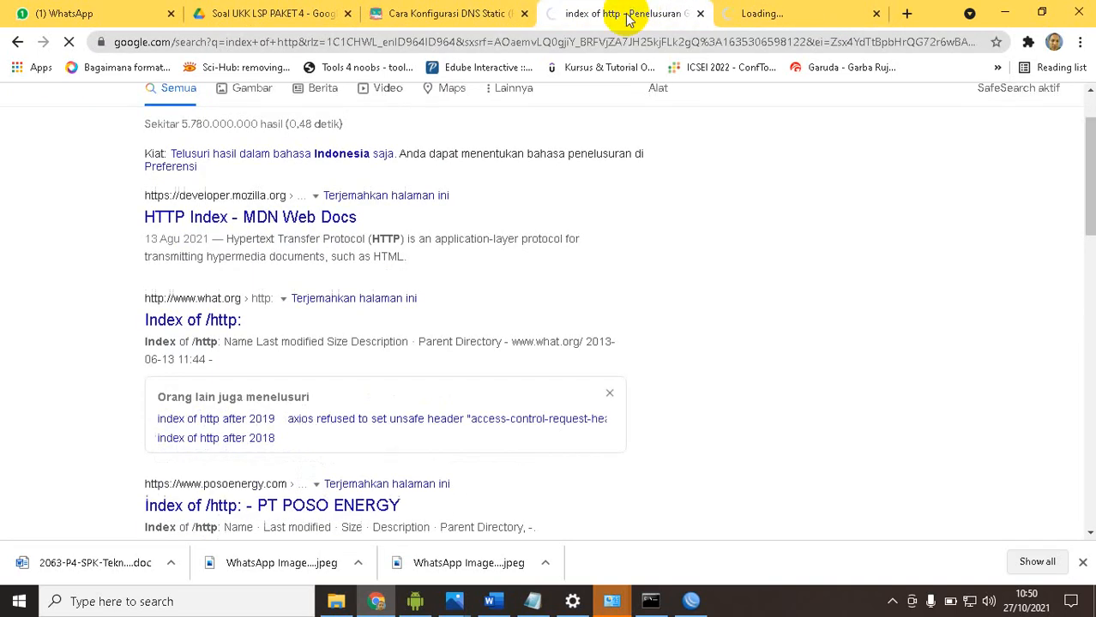
Open the second page of the "index of http" results and look through its sites
{"action": "scroll", "coordinate": [334, 283], "scroll_direction": "down", "scroll_amount": 8}
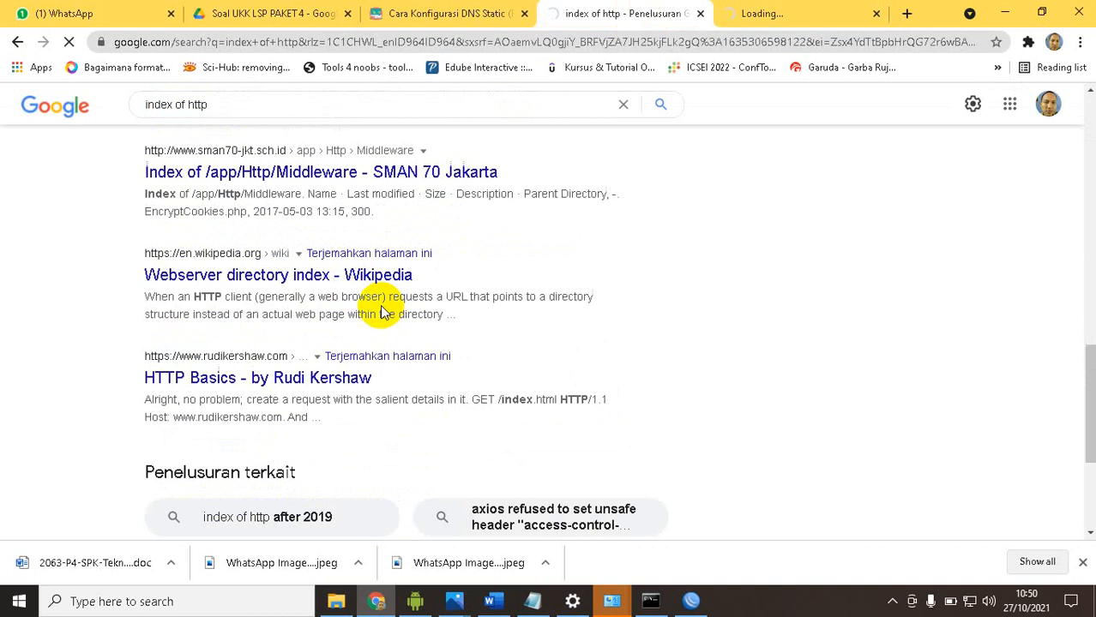
{"action": "scroll", "coordinate": [386, 316], "scroll_direction": "down", "scroll_amount": 5}
{"action": "left_click", "coordinate": [525, 416]}
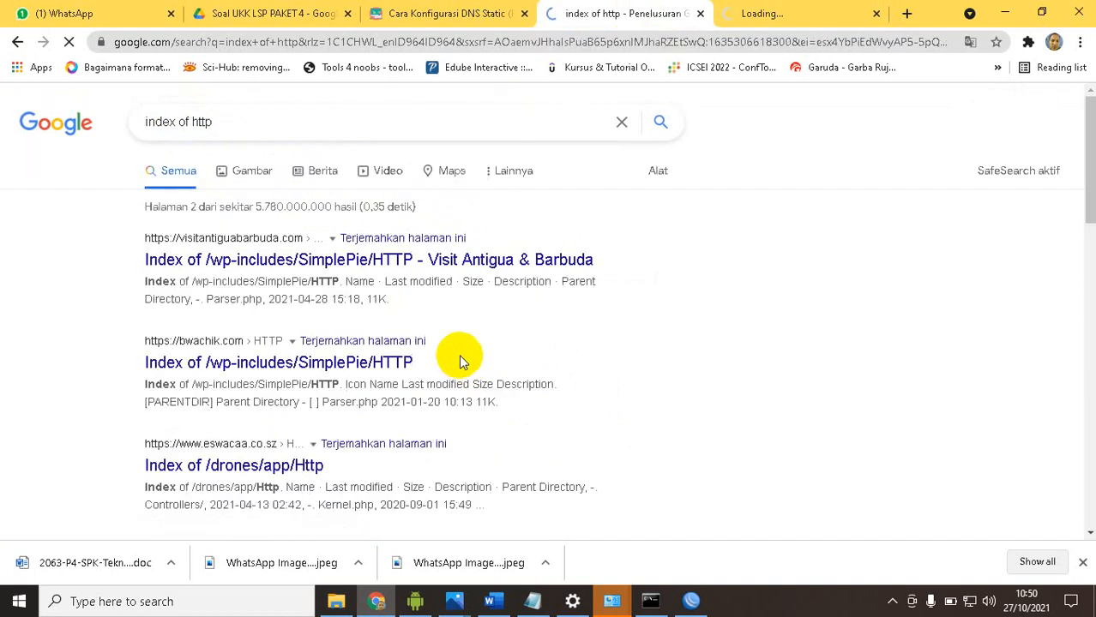
{"action": "scroll", "coordinate": [257, 342], "scroll_direction": "down", "scroll_amount": 6}
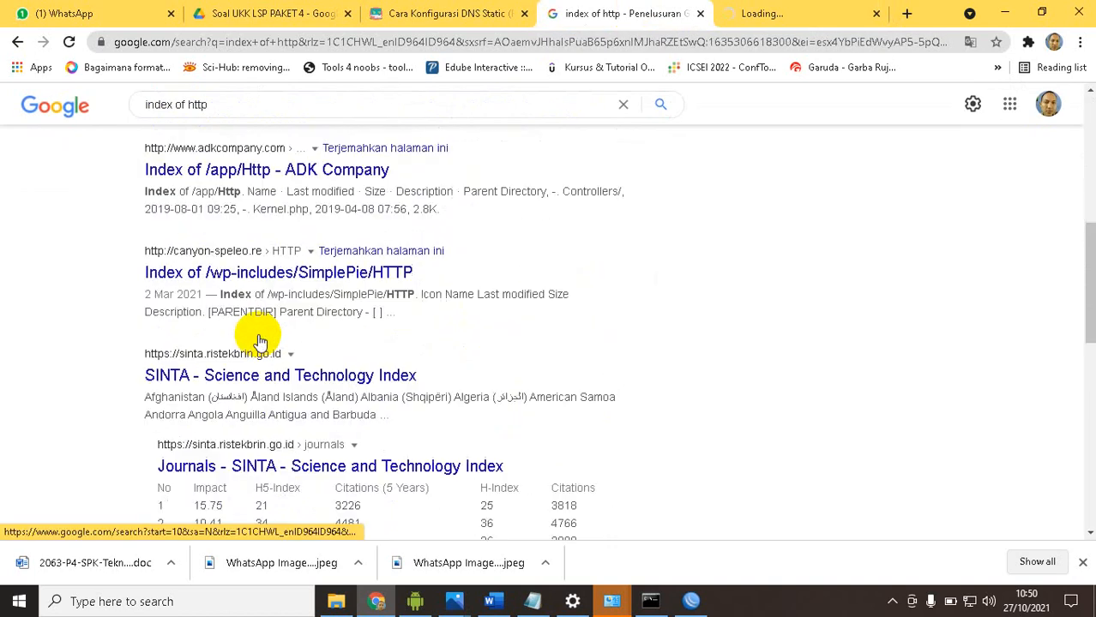
{"action": "scroll", "coordinate": [260, 339], "scroll_direction": "down", "scroll_amount": 4}
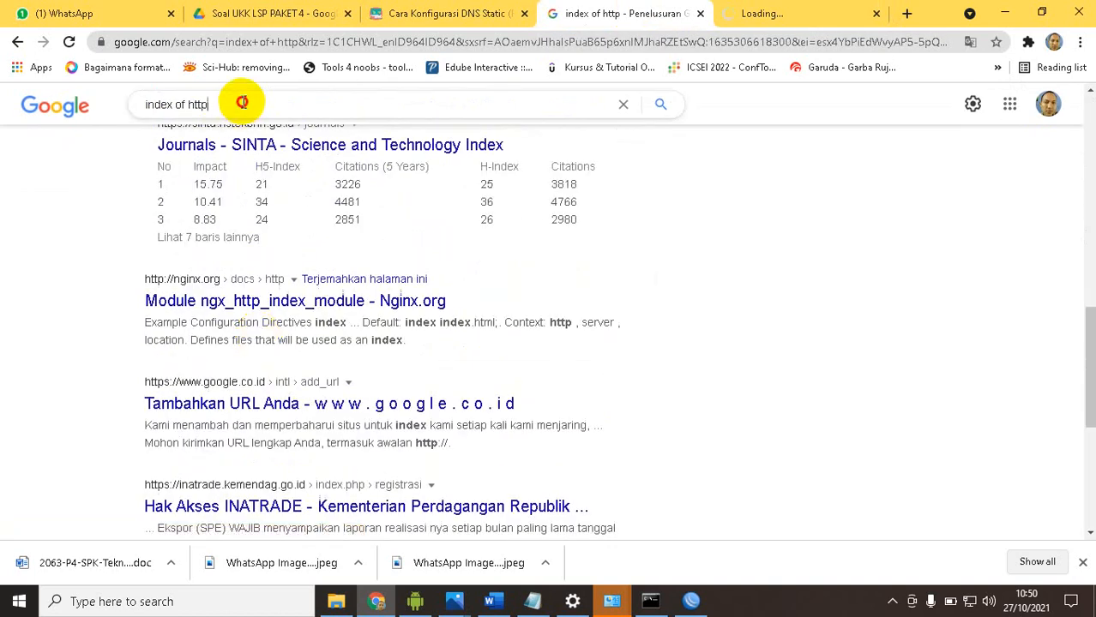
Search Google for "linux http" and look over the first results
{"action": "triple_click", "coordinate": [241, 102]}
{"action": "type", "text": "linux http"}
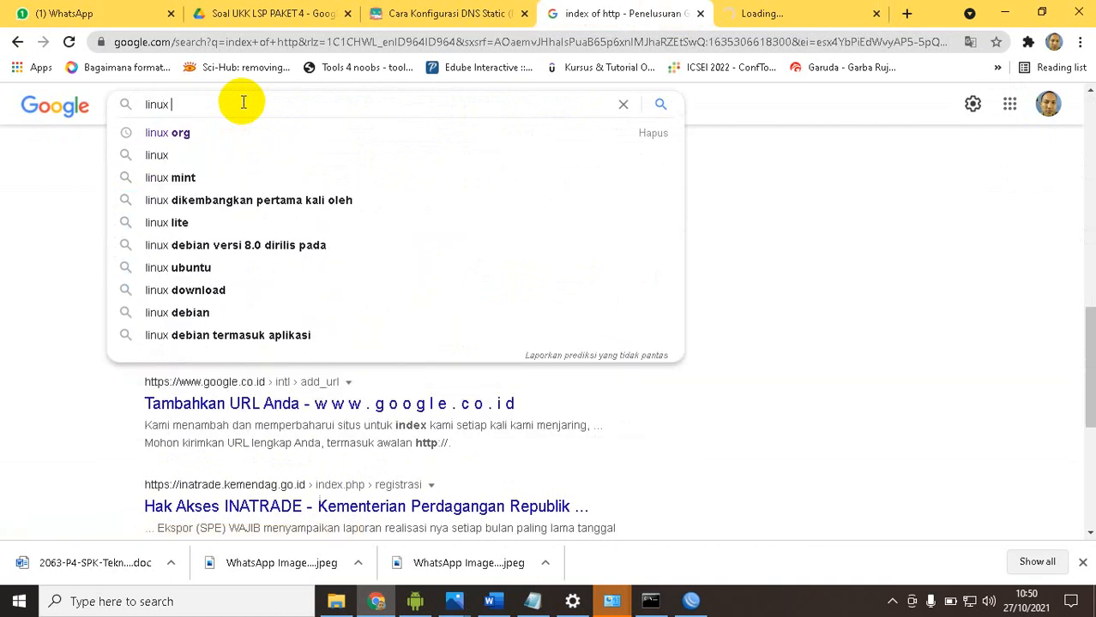
{"action": "key", "text": "Return"}
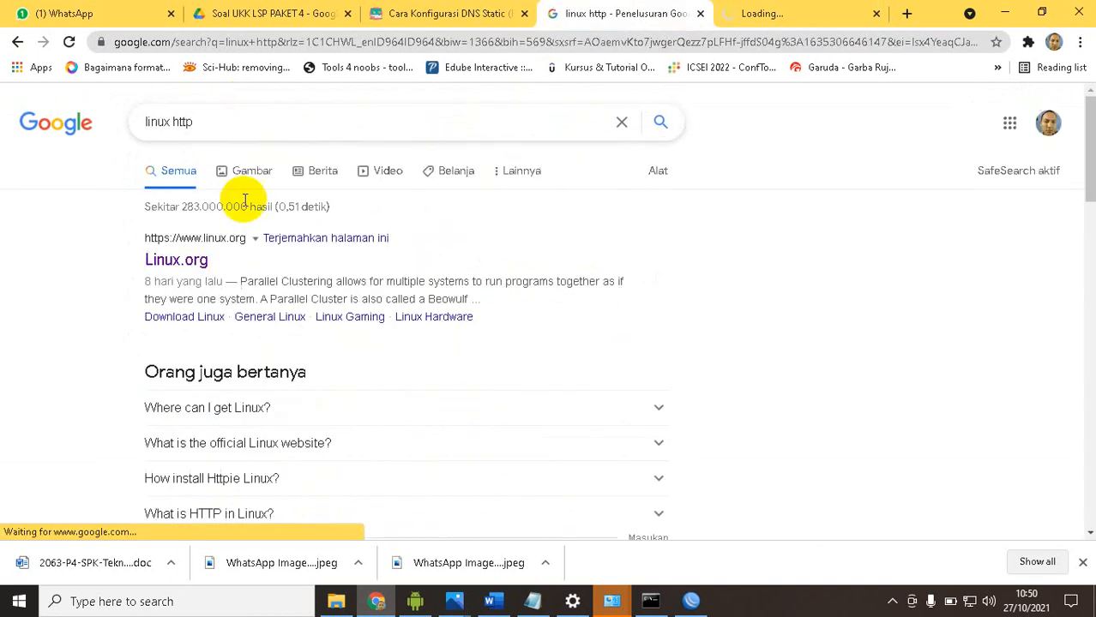
{"action": "scroll", "coordinate": [253, 249], "scroll_direction": "down", "scroll_amount": 3}
{"action": "scroll", "coordinate": [241, 257], "scroll_direction": "up", "scroll_amount": 3}
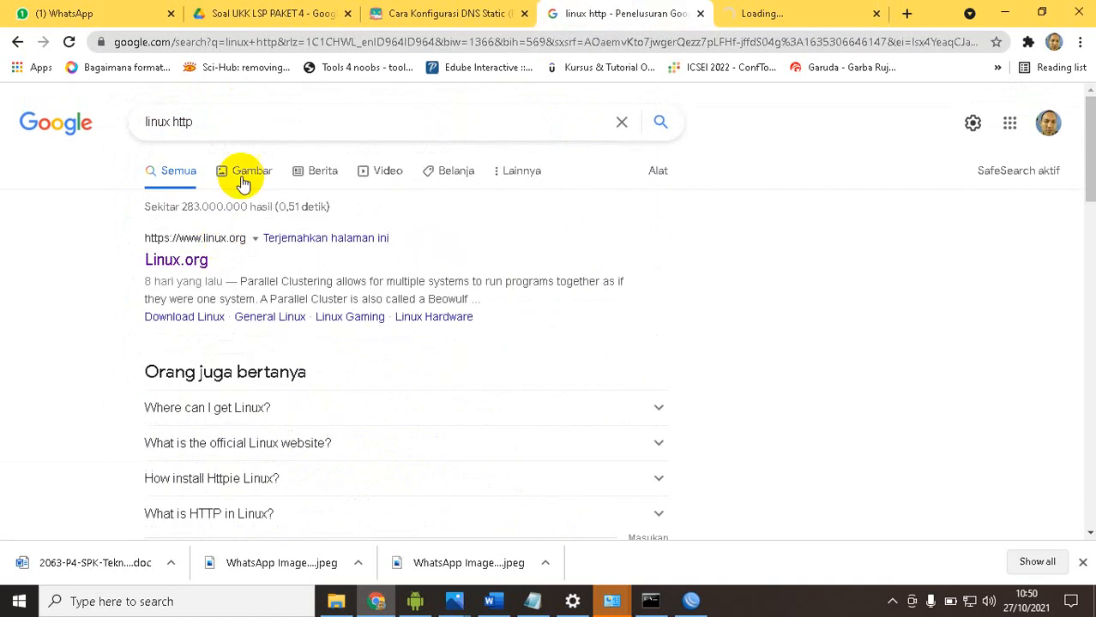
Extend the search to "linux http web" and look through the results for an HTTP site
{"action": "left_click", "coordinate": [246, 122]}
{"action": "type", "text": "web"}
{"action": "key", "text": "Return"}
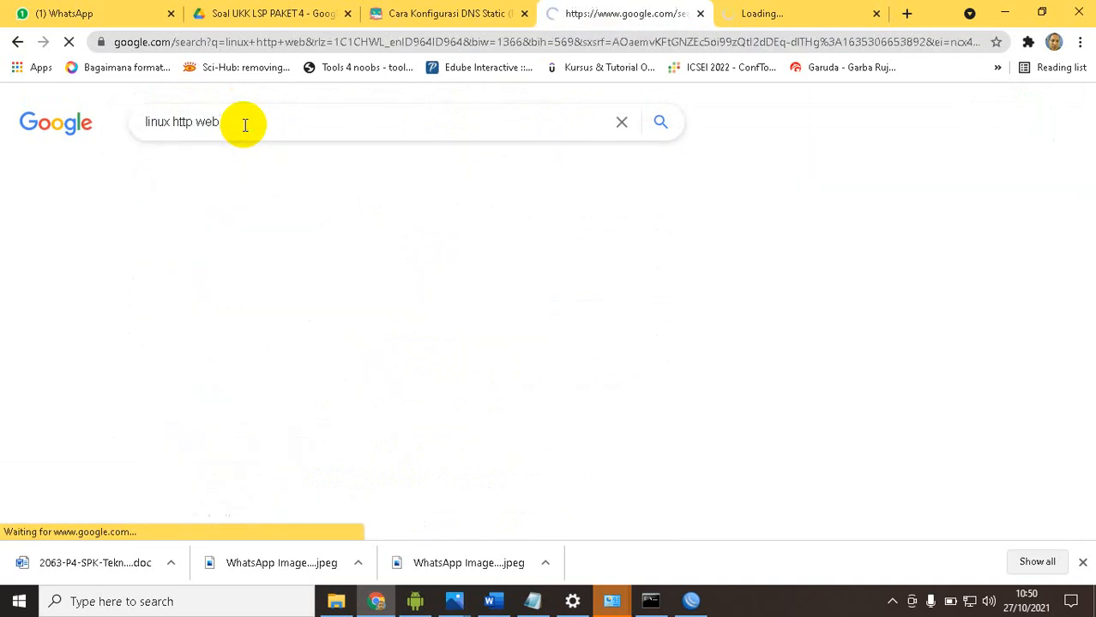
{"action": "scroll", "coordinate": [235, 202], "scroll_direction": "down", "scroll_amount": 3}
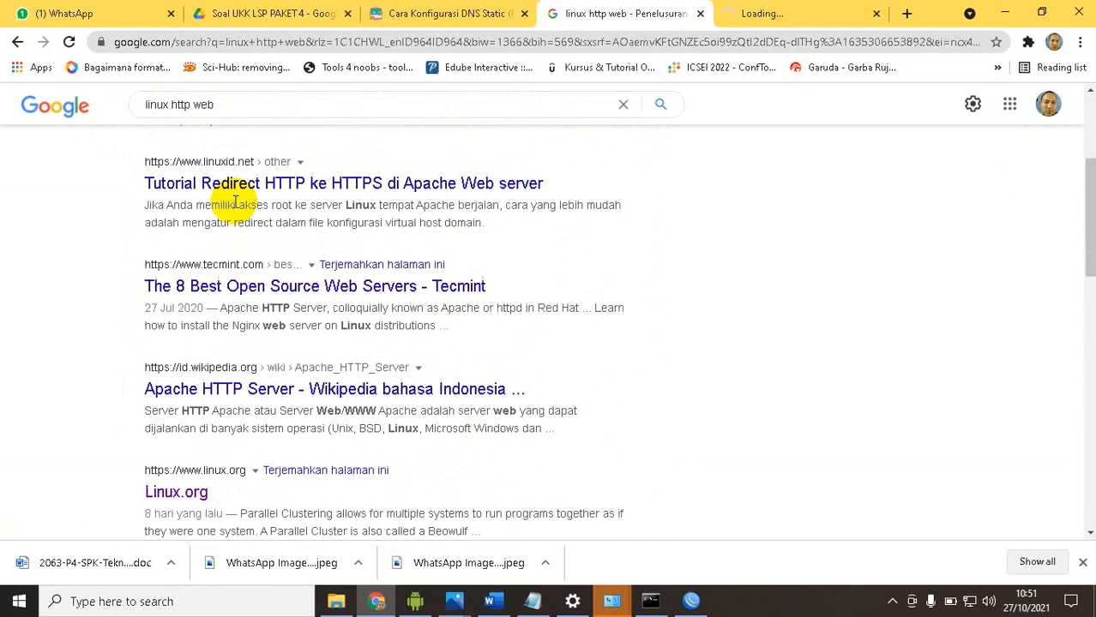
{"action": "scroll", "coordinate": [235, 202], "scroll_direction": "down", "scroll_amount": 6}
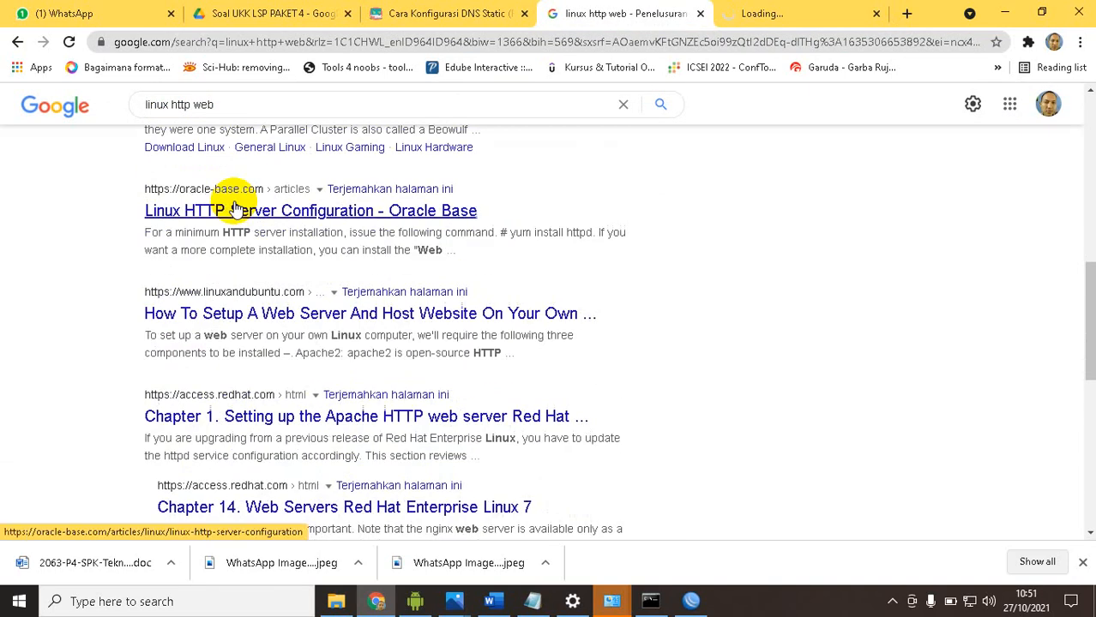
{"action": "scroll", "coordinate": [234, 203], "scroll_direction": "down", "scroll_amount": 6}
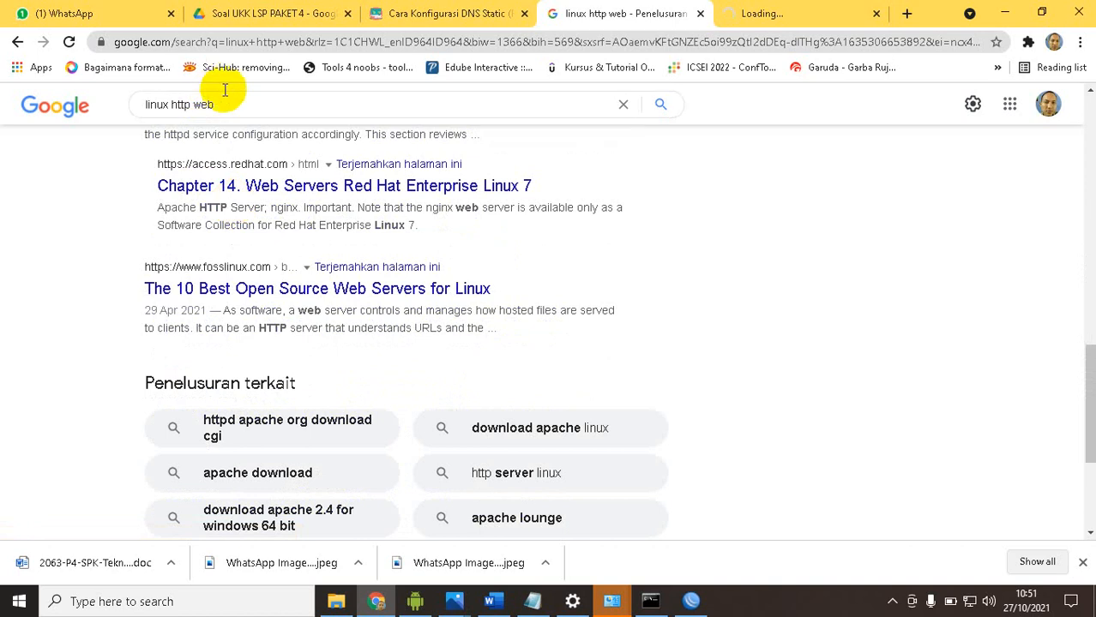
Request linux.org over HTTP directly by its address, and check the loading of the Bank of Nevis page
{"action": "left_click", "coordinate": [271, 44]}
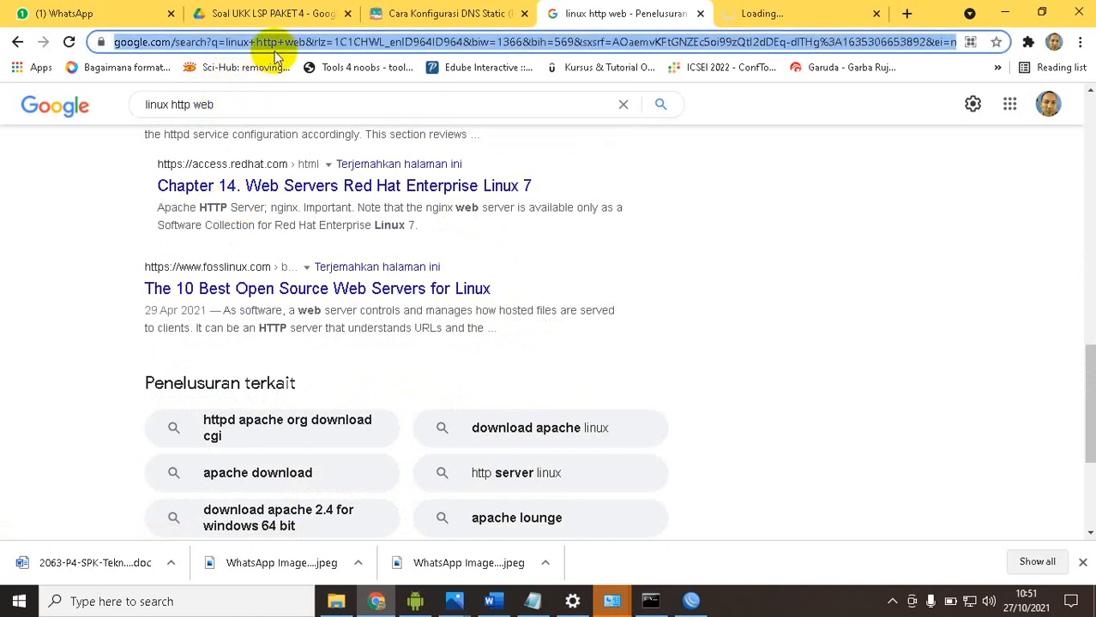
{"action": "type", "text": "http:"}
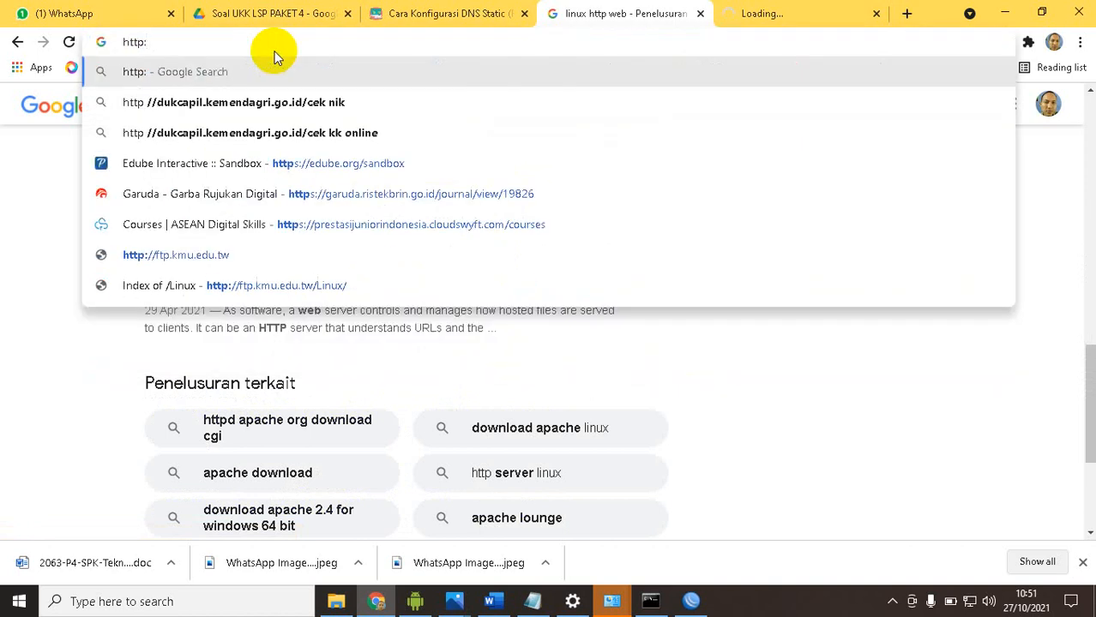
{"action": "type", "text": "linux.org"}
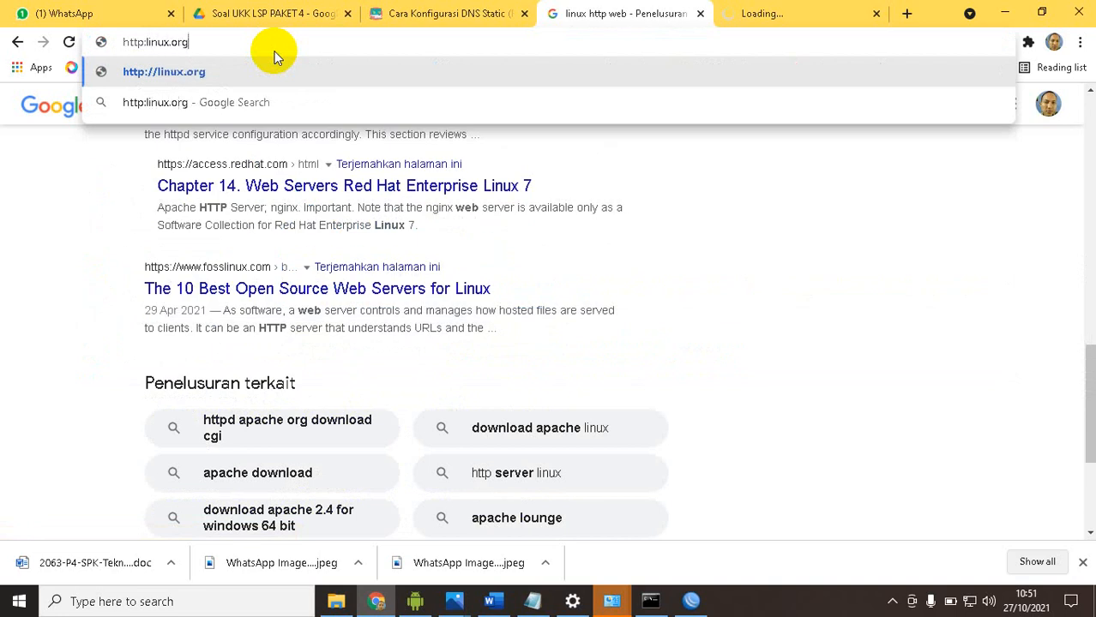
{"action": "key", "text": "Return"}
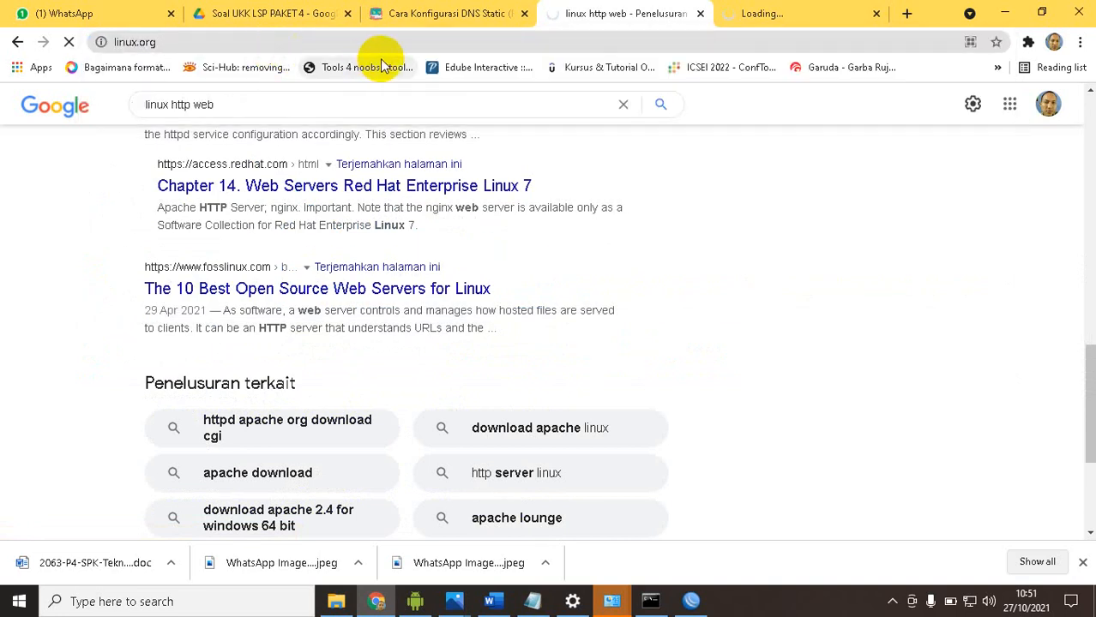
{"action": "left_click", "coordinate": [751, 12]}
{"action": "left_click", "coordinate": [630, 11]}
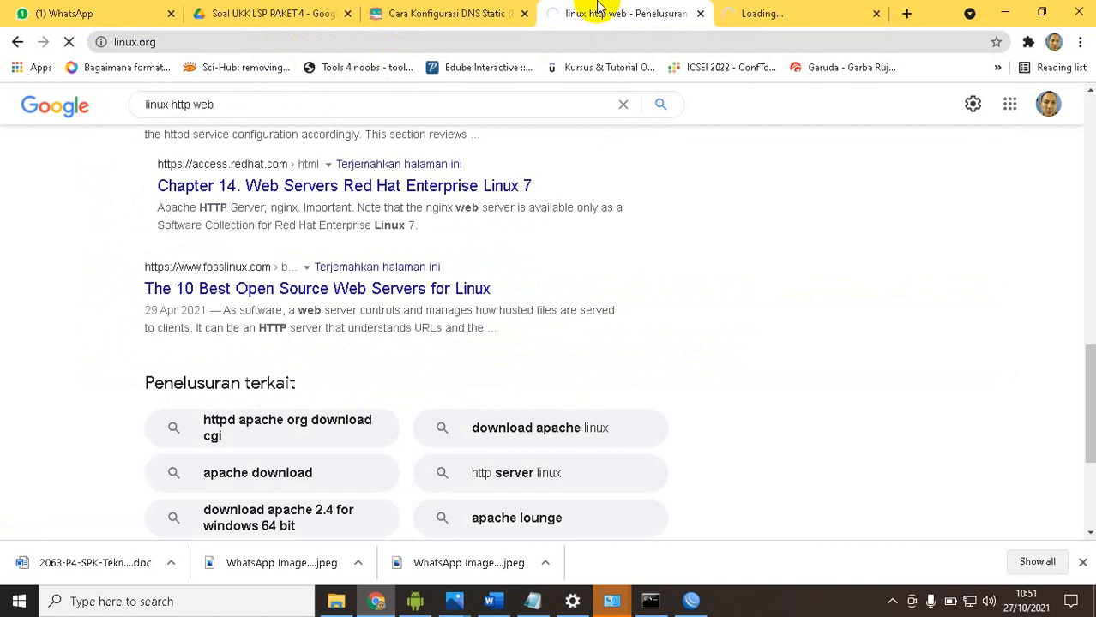
Switch to the exam task document in Word and read the WLAN 1 requirements, starting with its IP address 192.168.200.1/24
{"action": "left_click", "coordinate": [446, 13]}
{"action": "mouse_move", "coordinate": [345, 105]}
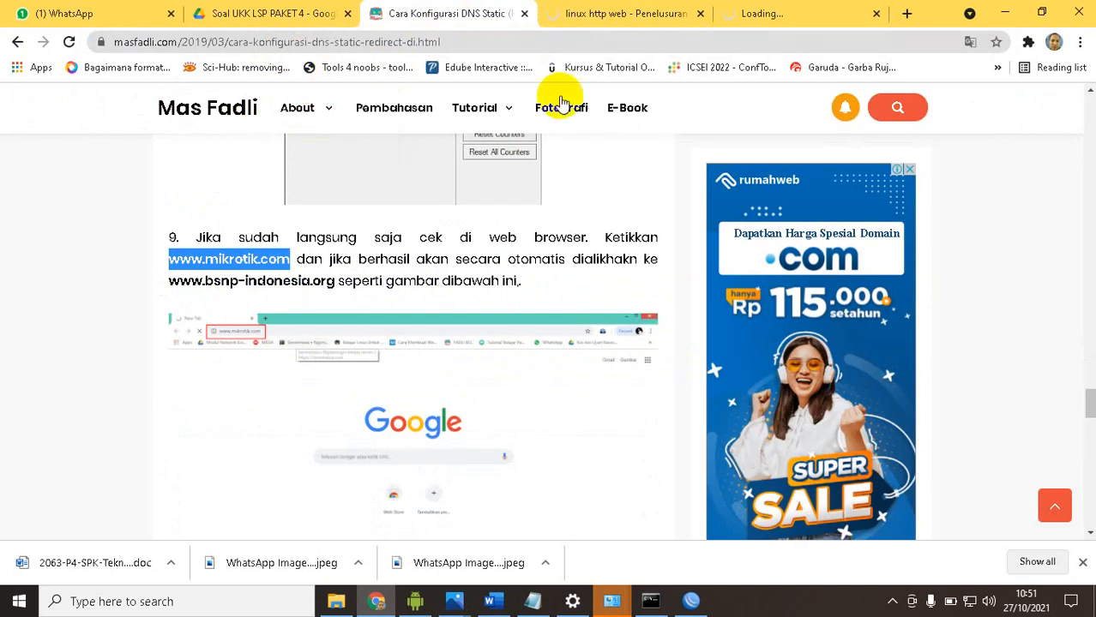
{"action": "left_click", "coordinate": [497, 602]}
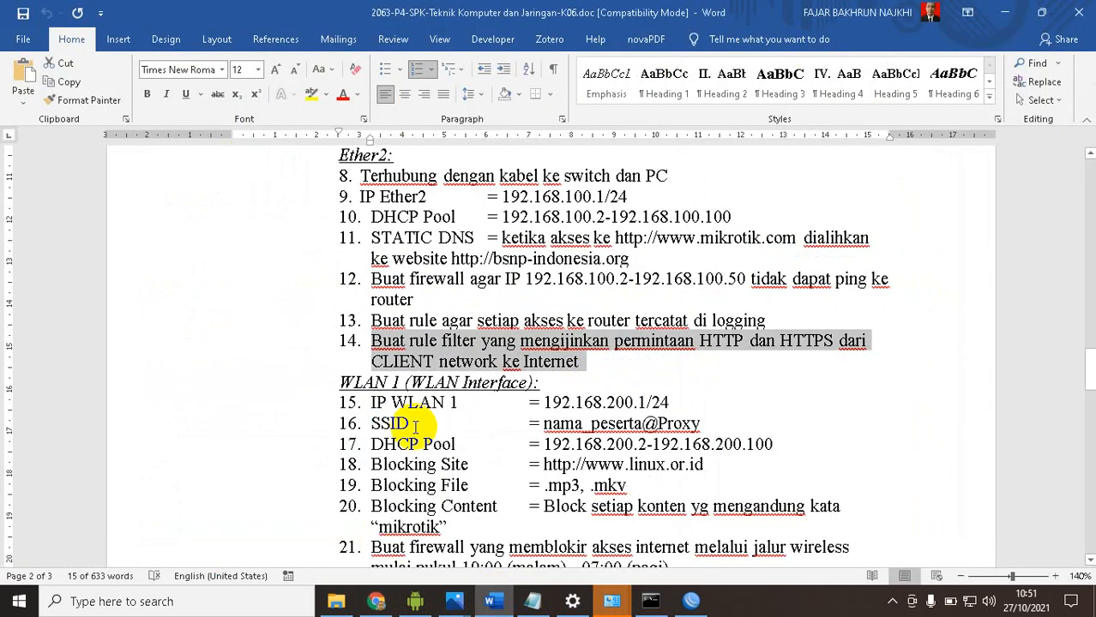
{"action": "left_click", "coordinate": [439, 343]}
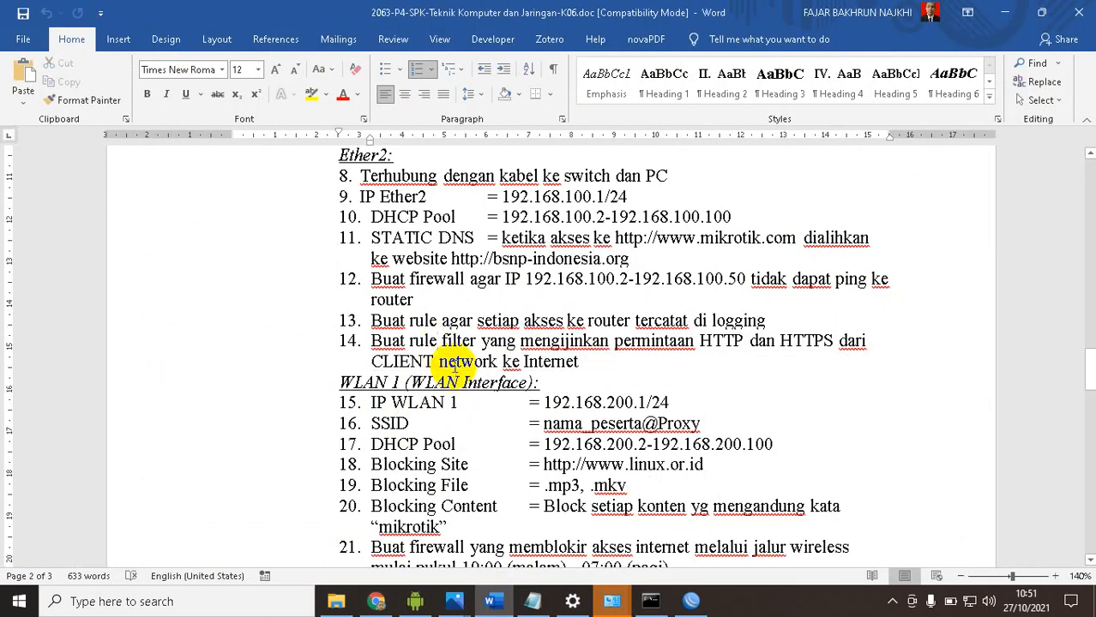
{"action": "scroll", "coordinate": [428, 358], "scroll_direction": "down", "scroll_amount": 3}
{"action": "left_click_drag", "start_coordinate": [377, 243], "coordinate": [678, 243]}
{"action": "left_click_drag", "start_coordinate": [543, 244], "coordinate": [666, 244]}
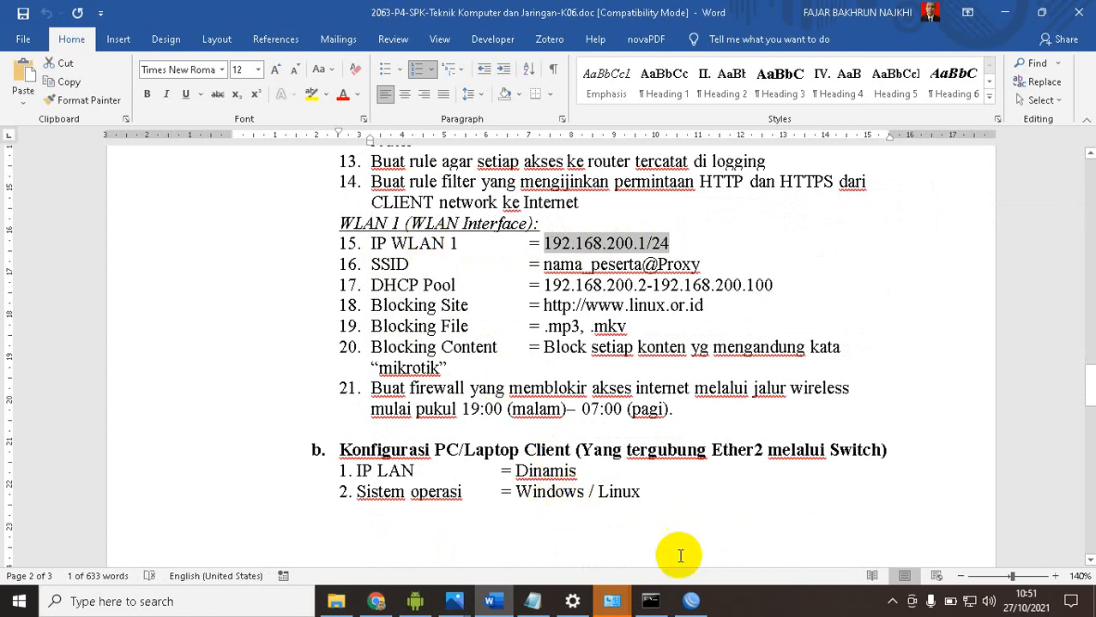
Switch to WinBox and enable the wlan1 wireless interface in the interface list
{"action": "left_click", "coordinate": [686, 599]}
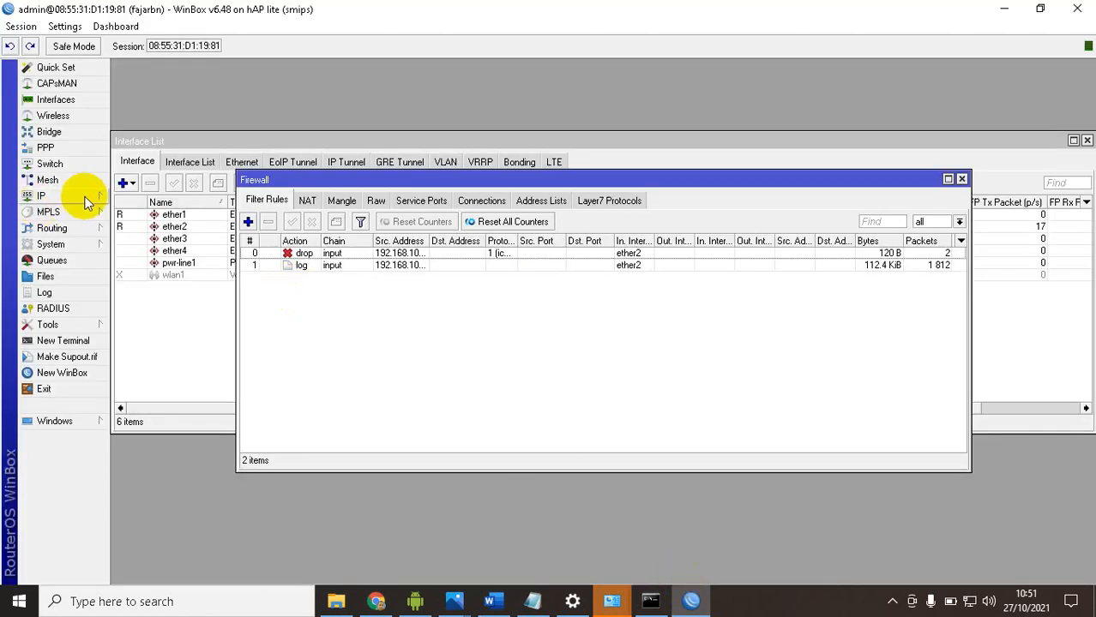
{"action": "left_click", "coordinate": [80, 99]}
{"action": "left_click", "coordinate": [196, 274]}
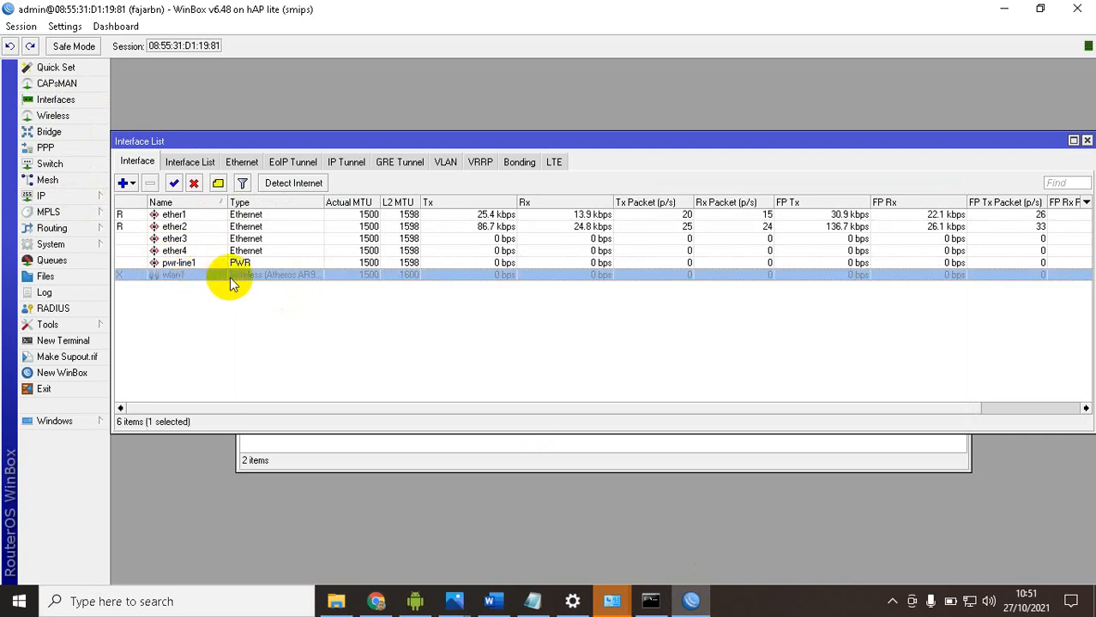
{"action": "left_click", "coordinate": [173, 183]}
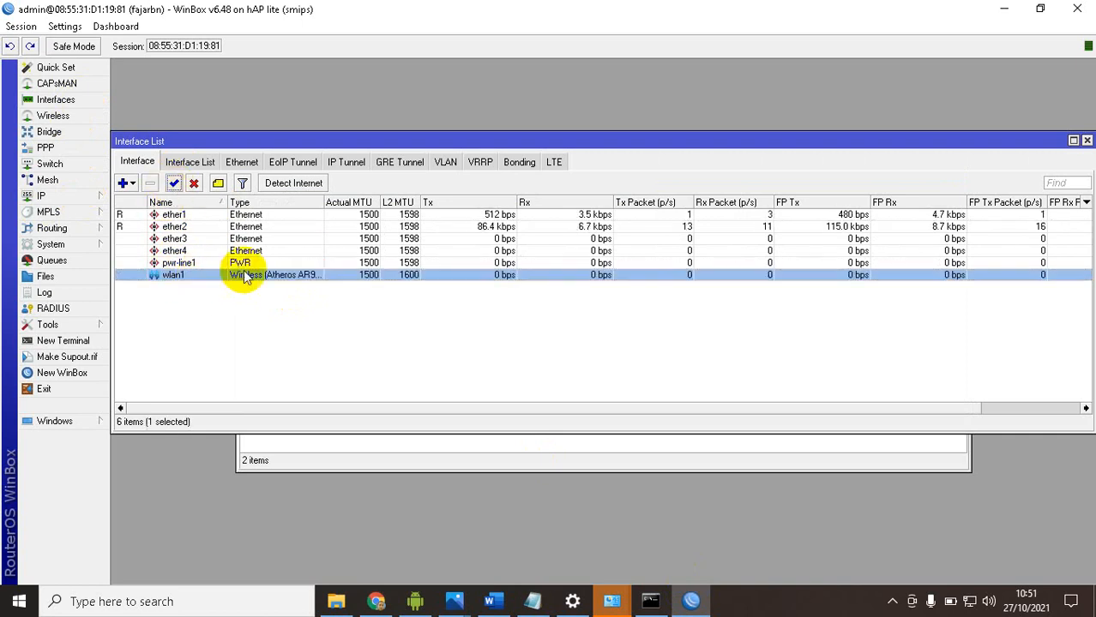
Set wlan1's wireless mode to ap bridge, its band to 2GHz-B/G/N and its frequency to auto
{"action": "double_click", "coordinate": [221, 276]}
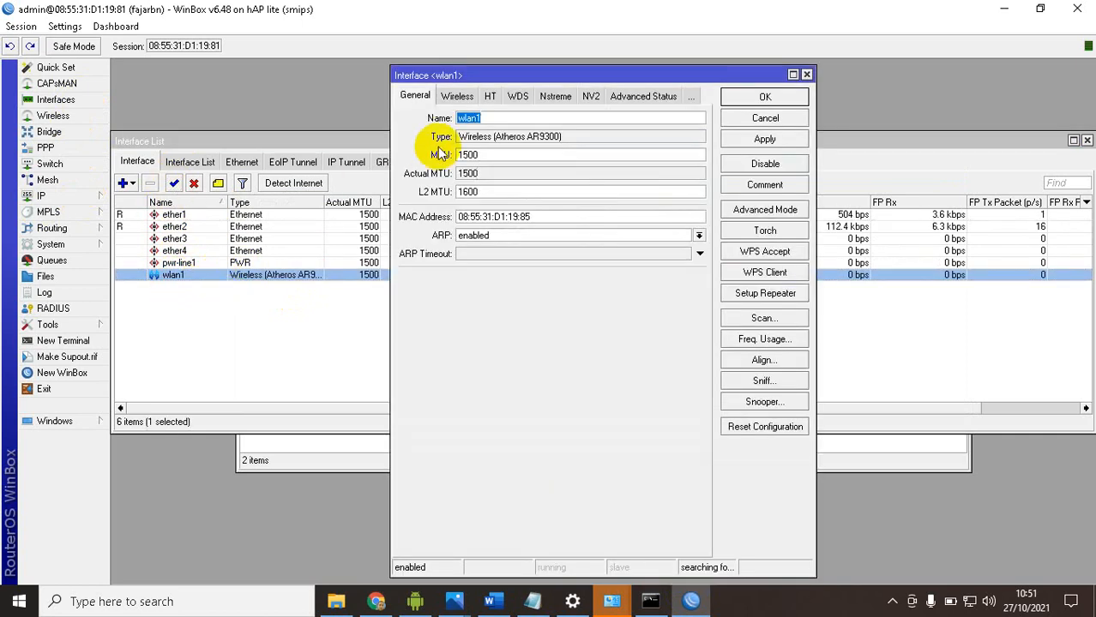
{"action": "left_click", "coordinate": [456, 100]}
{"action": "left_click", "coordinate": [500, 120]}
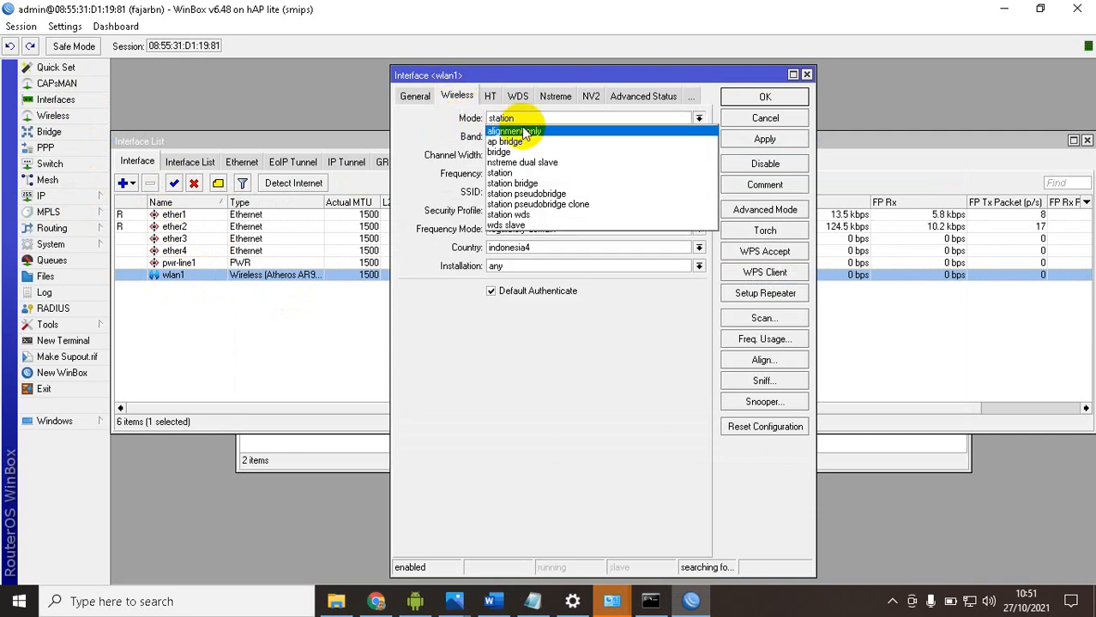
{"action": "left_click", "coordinate": [506, 141]}
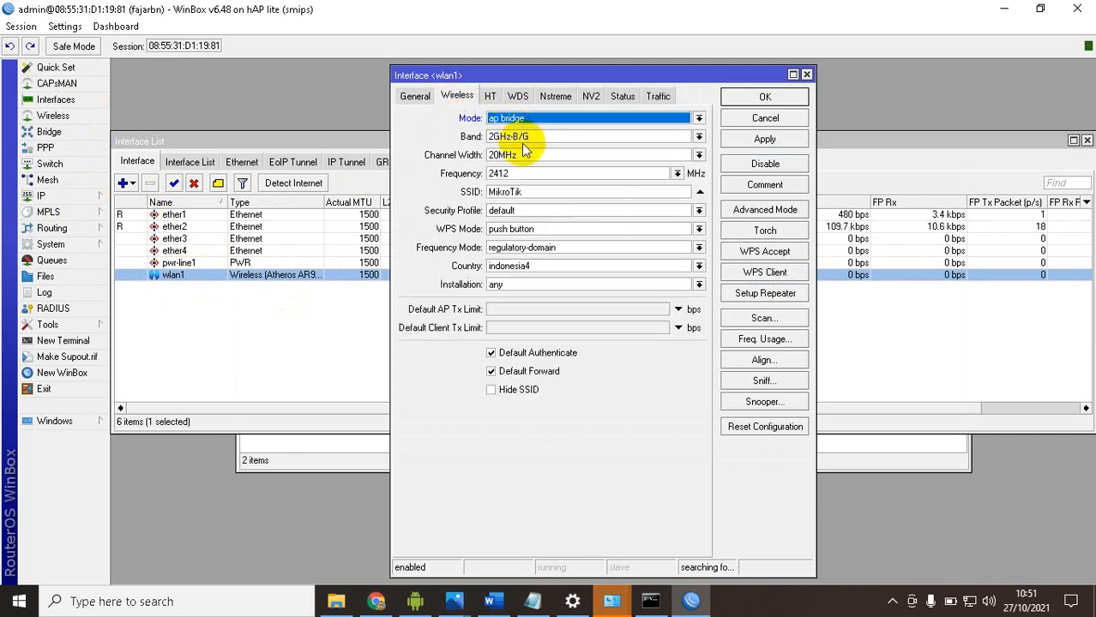
{"action": "left_click", "coordinate": [532, 136]}
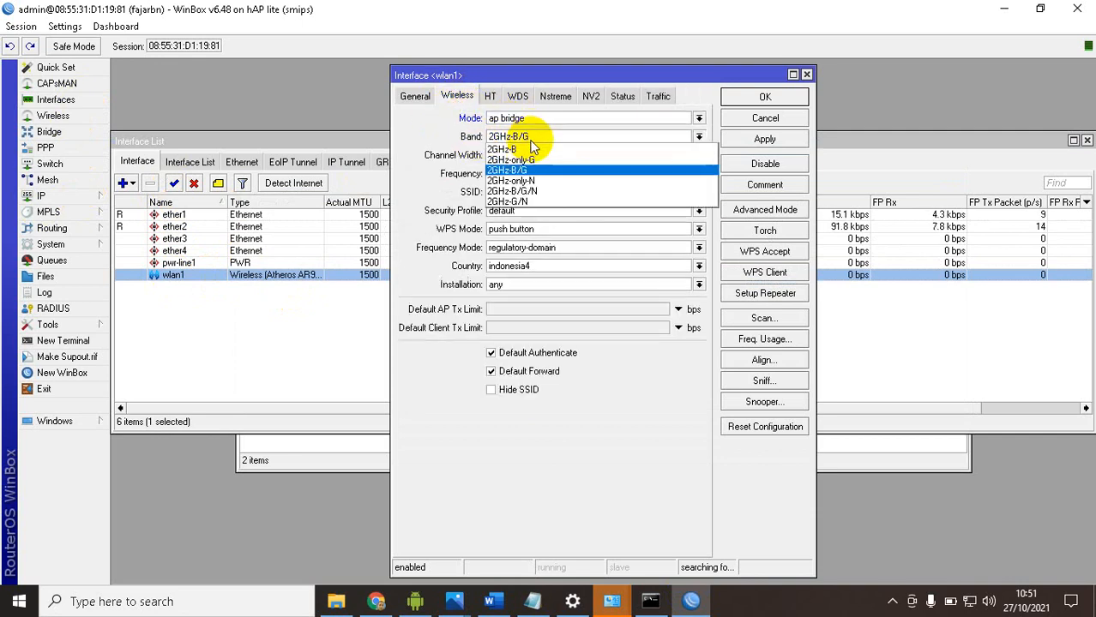
{"action": "left_click", "coordinate": [527, 191]}
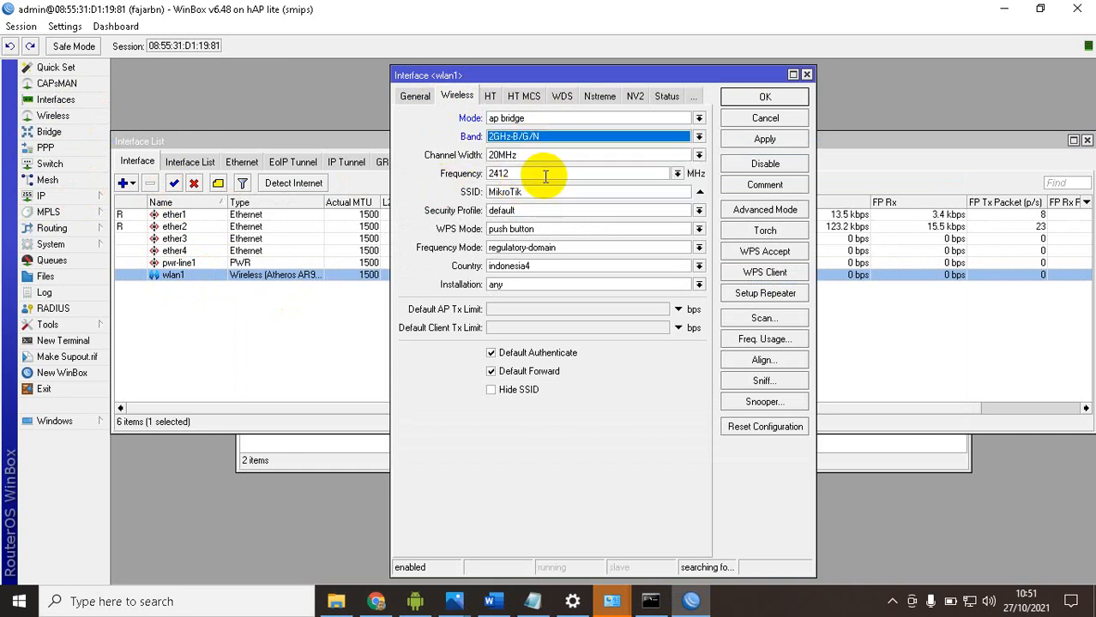
{"action": "left_click", "coordinate": [677, 173]}
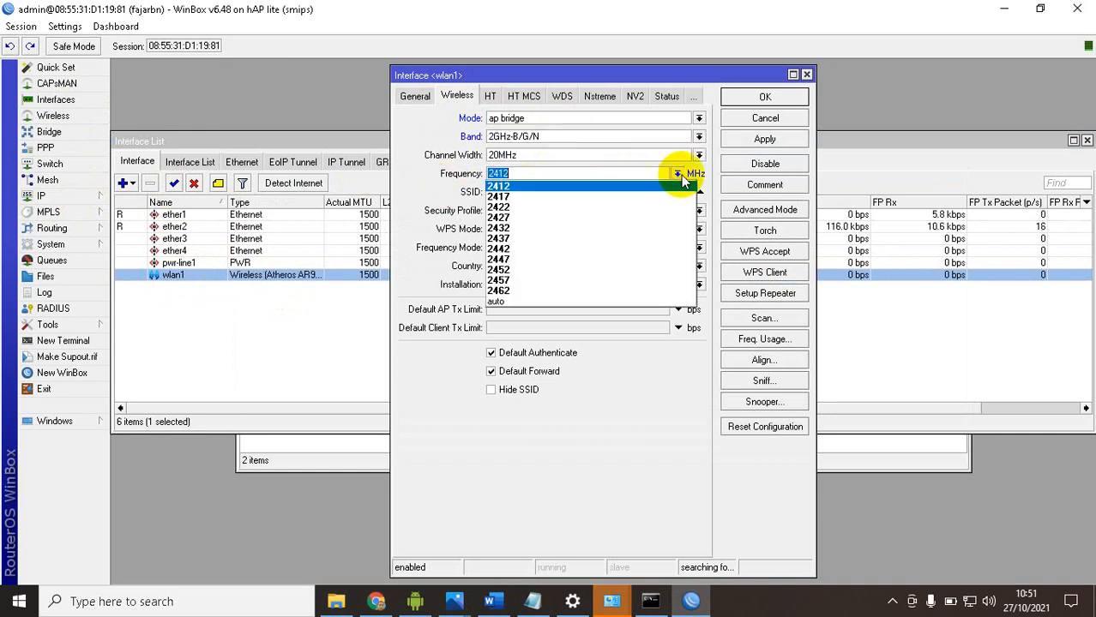
{"action": "left_click", "coordinate": [528, 304]}
{"action": "double_click", "coordinate": [551, 190]}
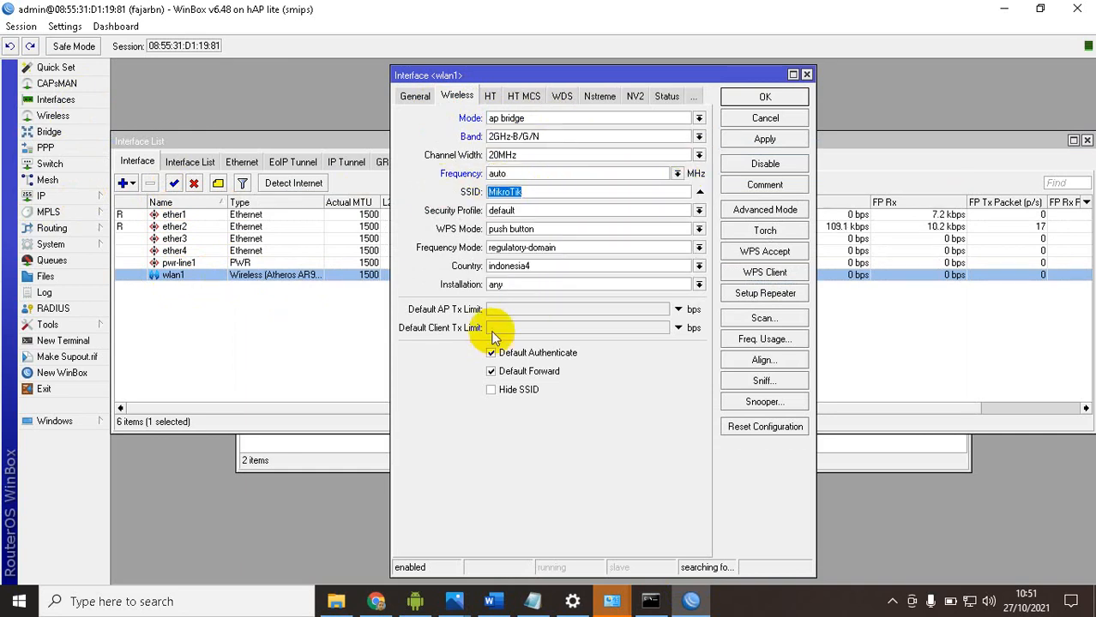
{"action": "left_click", "coordinate": [490, 603]}
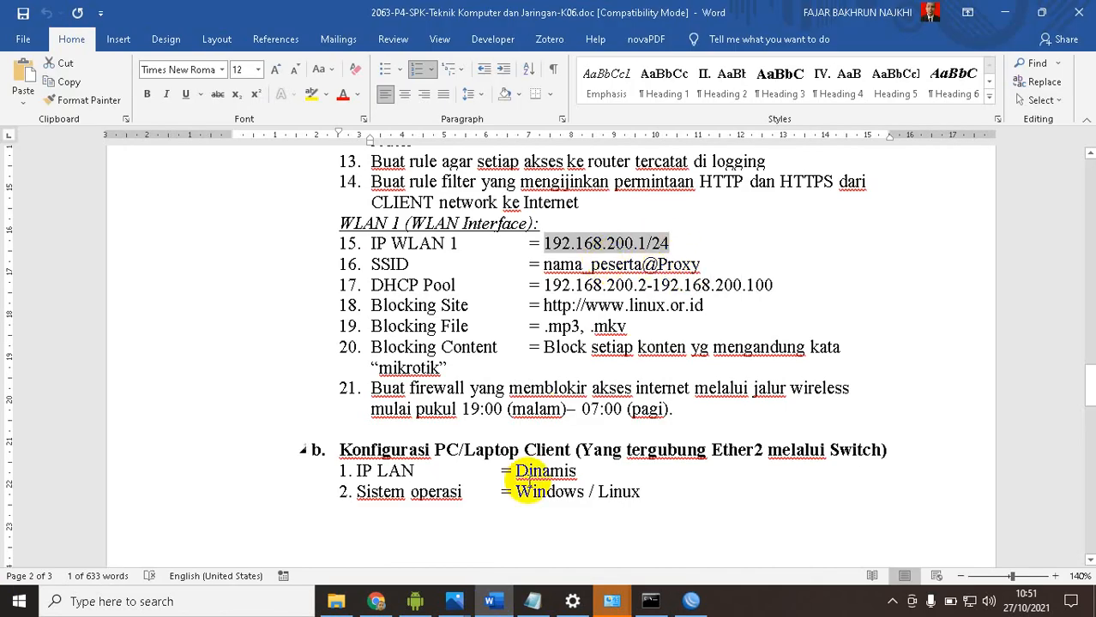
{"action": "left_click", "coordinate": [489, 603]}
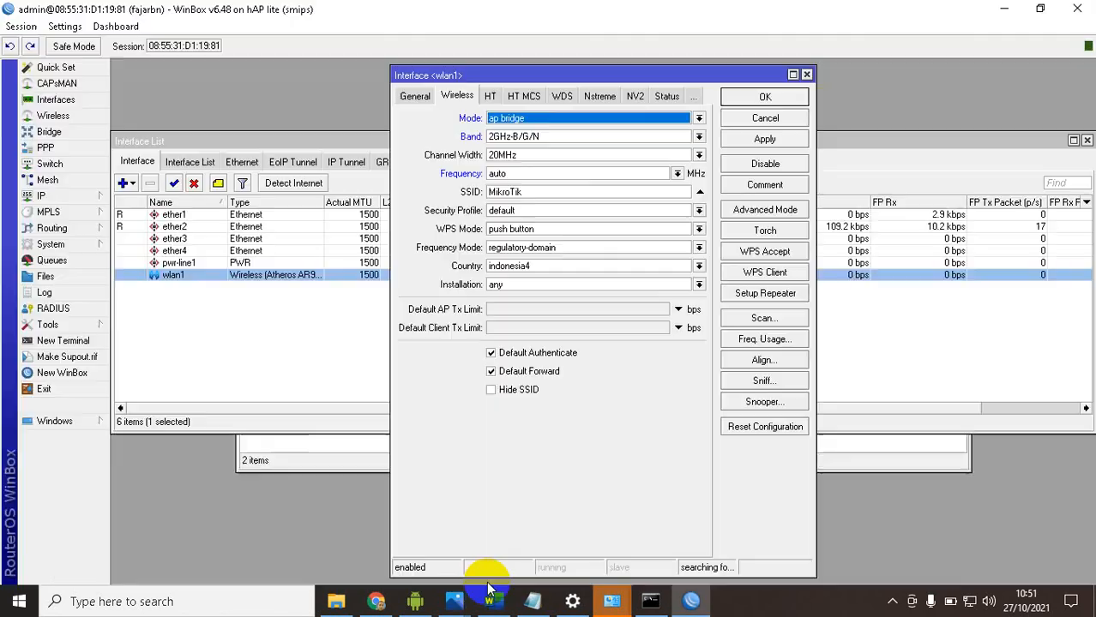
{"action": "left_click", "coordinate": [529, 193]}
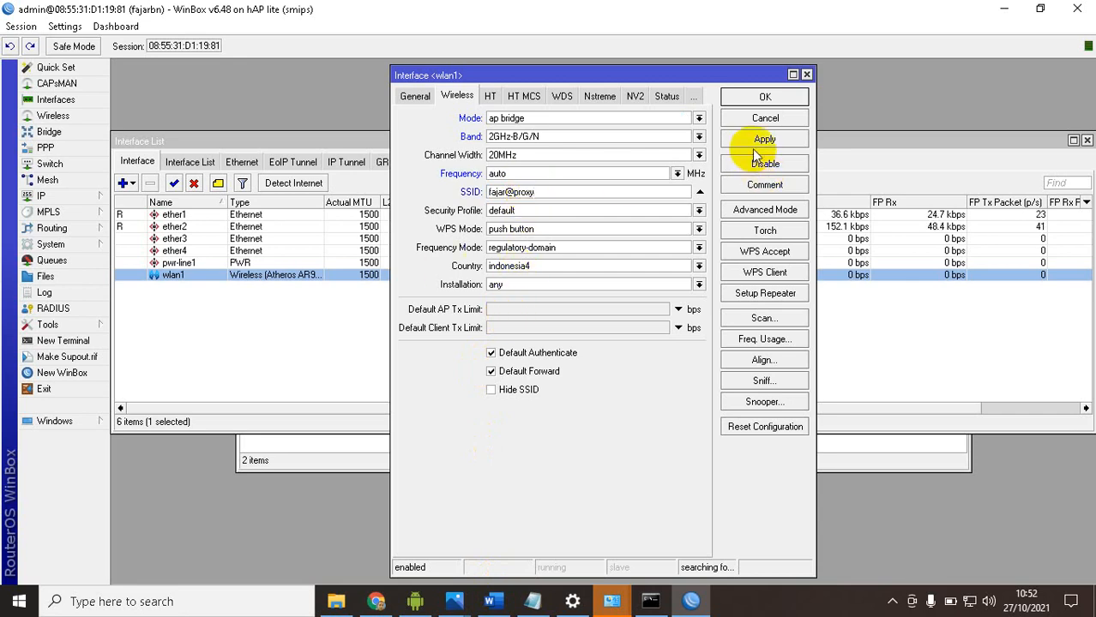
{"action": "left_click", "coordinate": [750, 101]}
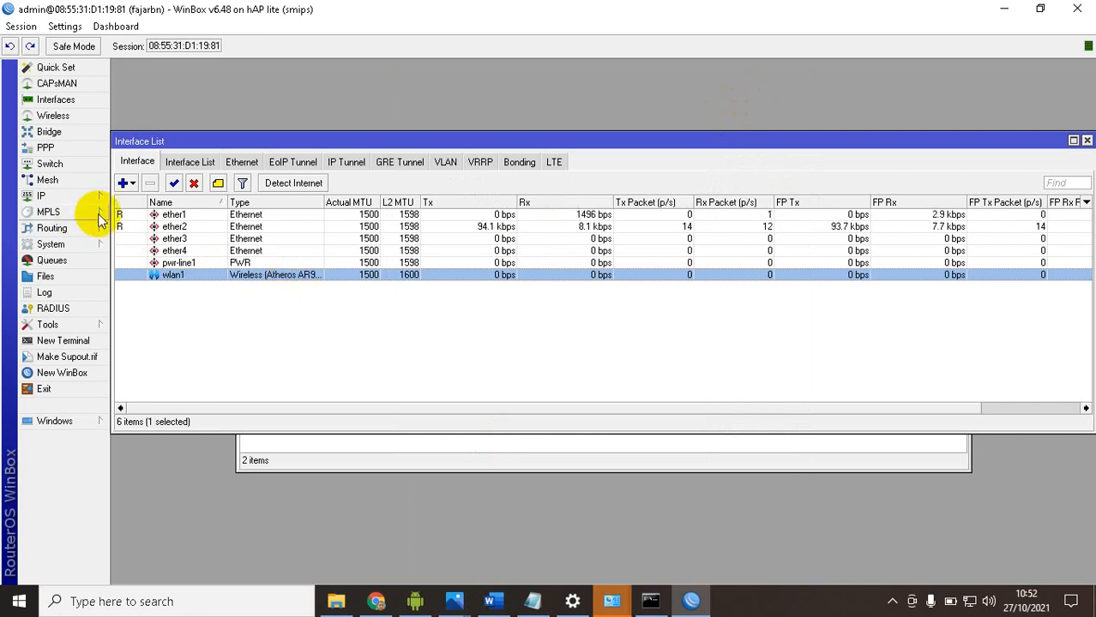
Check the router's IP address list for the wlan1 entry 192.168.200.1/24
{"action": "left_click", "coordinate": [77, 198]}
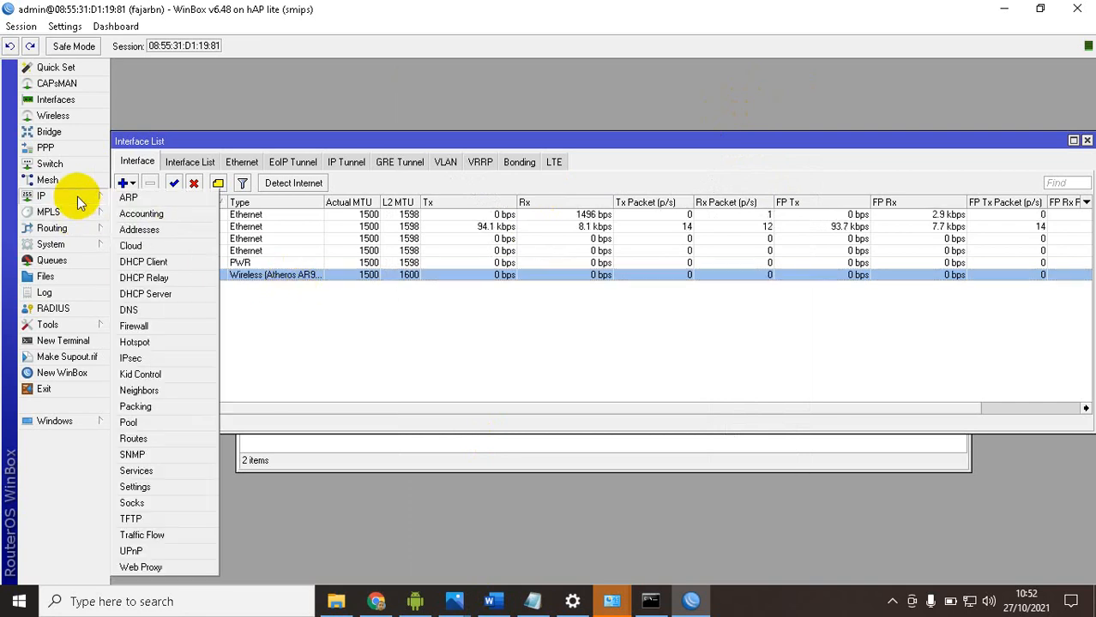
{"action": "left_click", "coordinate": [147, 230]}
{"action": "left_click_drag", "start_coordinate": [525, 190], "coordinate": [635, 169]}
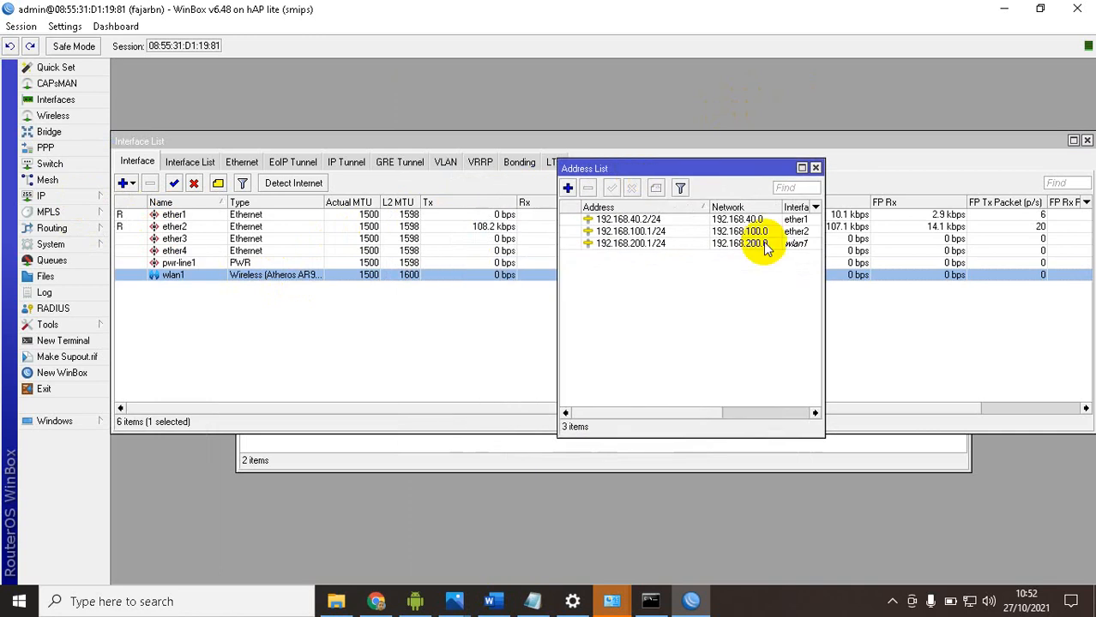
{"action": "left_click", "coordinate": [649, 245]}
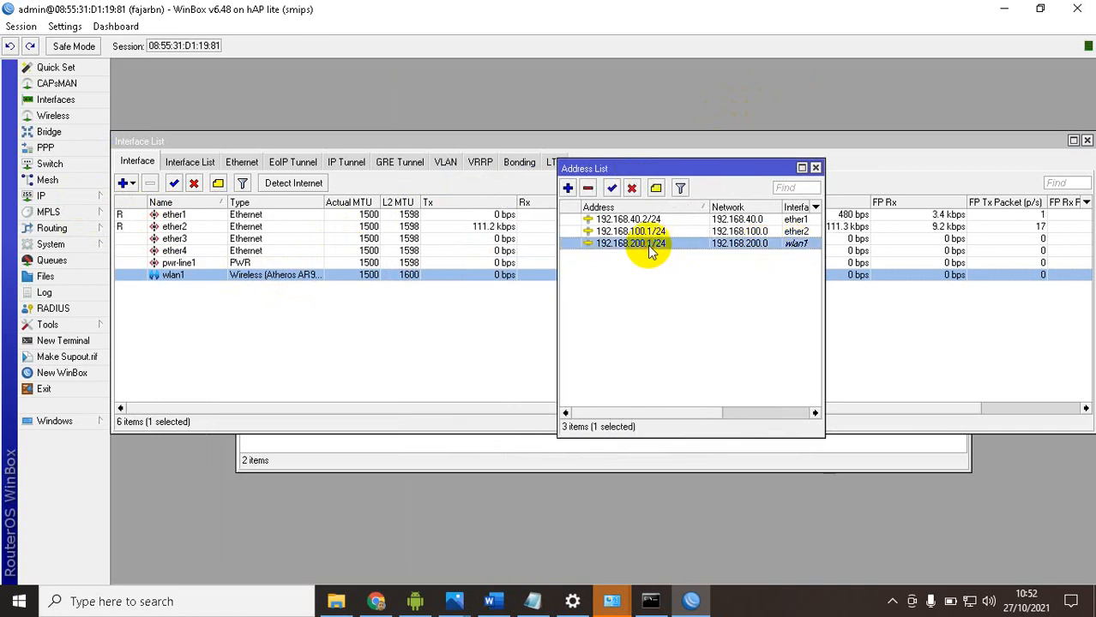
Switch to the Word task document and review the SSID and DHCP pool requirements for WLAN 1 and the listed work steps
{"action": "left_click", "coordinate": [489, 601]}
{"action": "left_click", "coordinate": [570, 265]}
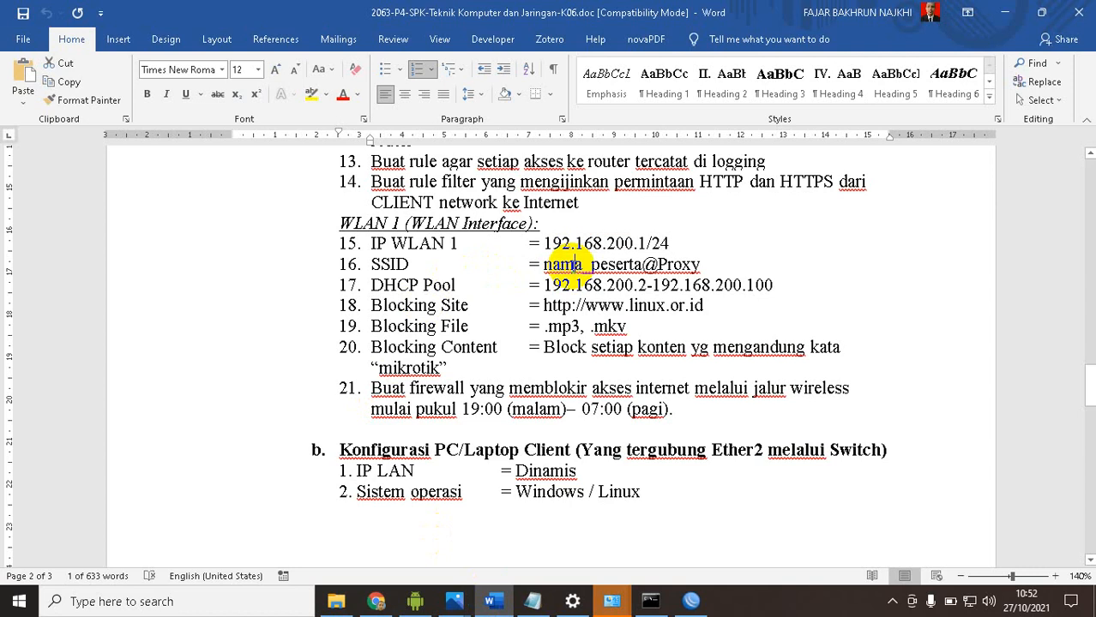
{"action": "left_click_drag", "start_coordinate": [543, 285], "coordinate": [773, 285]}
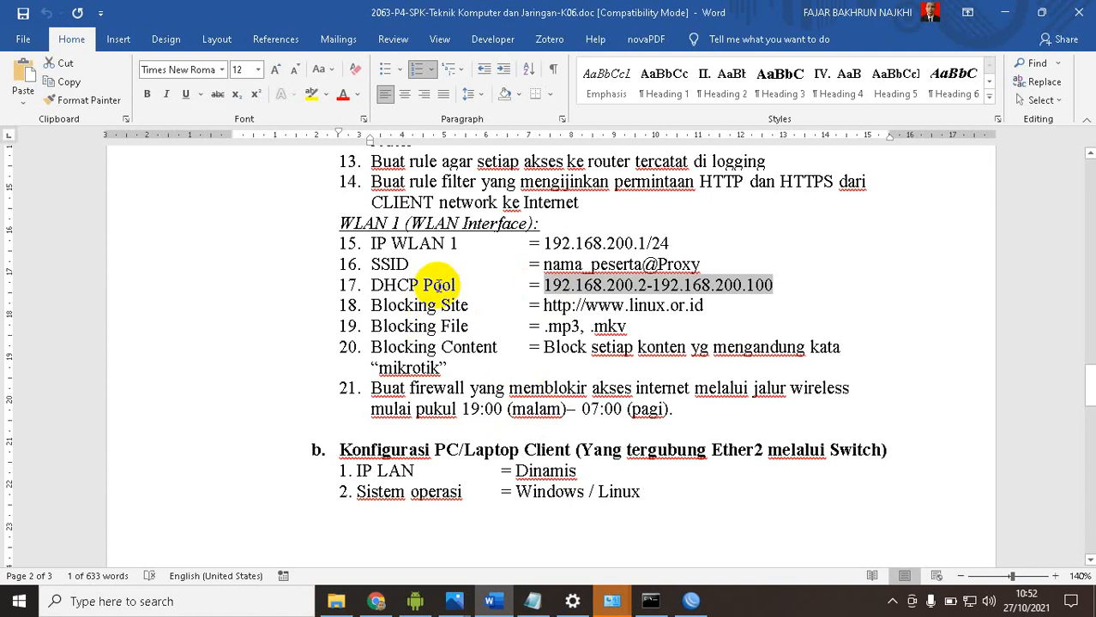
{"action": "scroll", "coordinate": [438, 286], "scroll_direction": "down", "scroll_amount": 8}
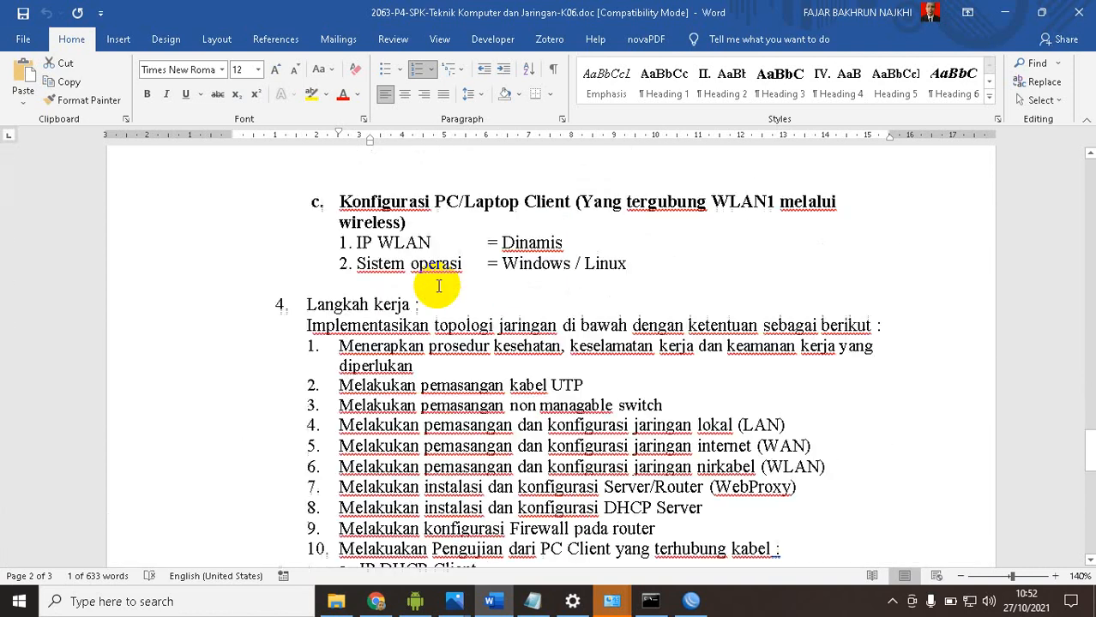
{"action": "scroll", "coordinate": [438, 286], "scroll_direction": "down", "scroll_amount": 8}
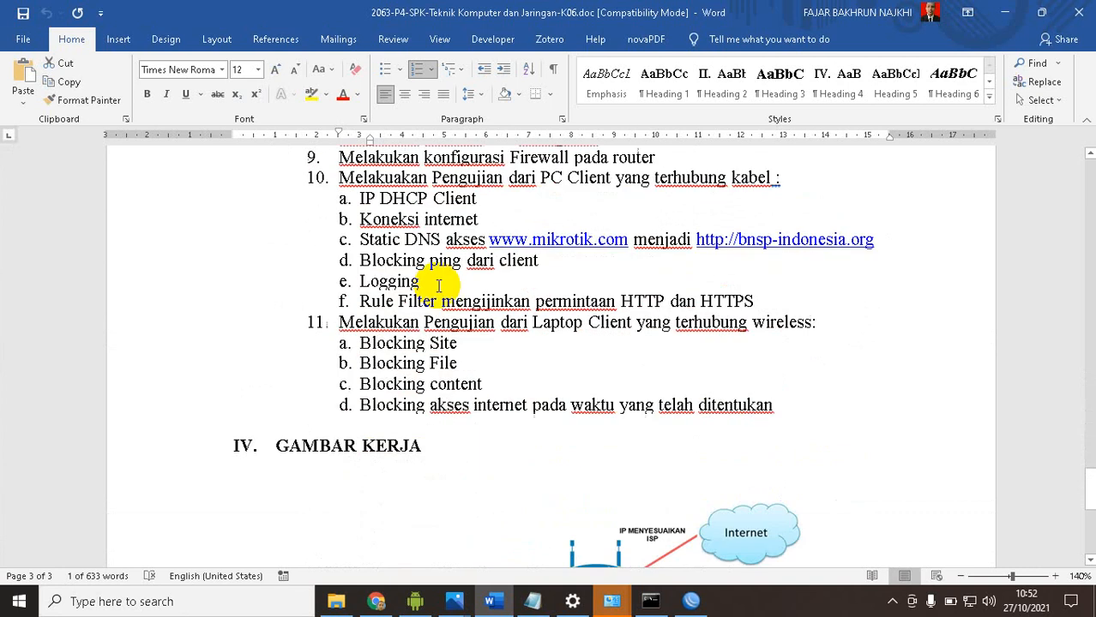
{"action": "scroll", "coordinate": [438, 285], "scroll_direction": "up", "scroll_amount": 15}
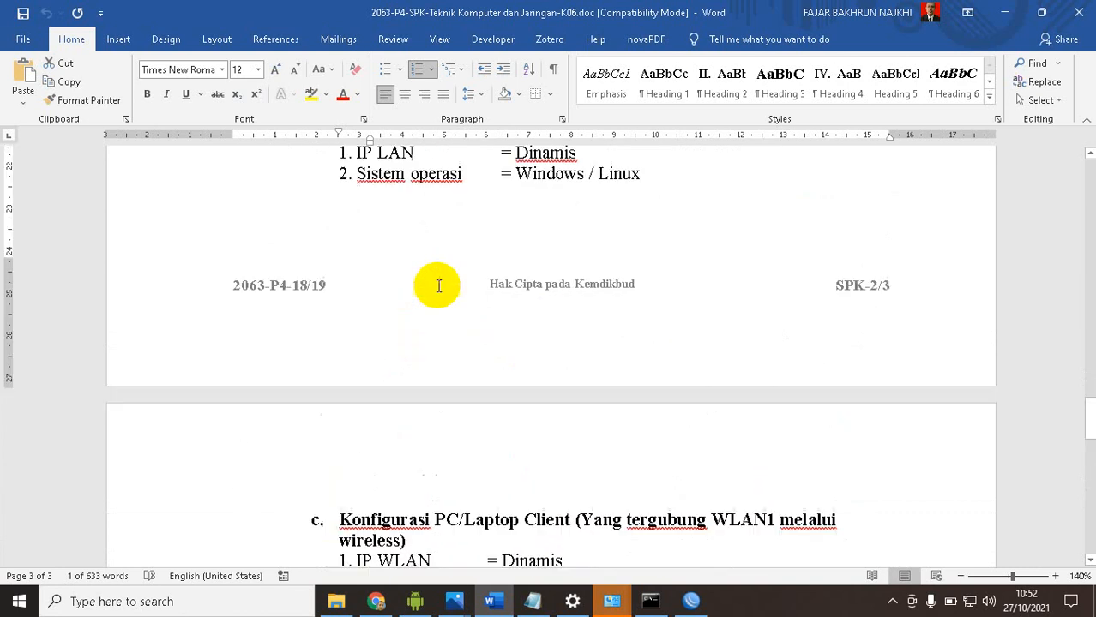
{"action": "scroll", "coordinate": [438, 286], "scroll_direction": "up", "scroll_amount": 1}
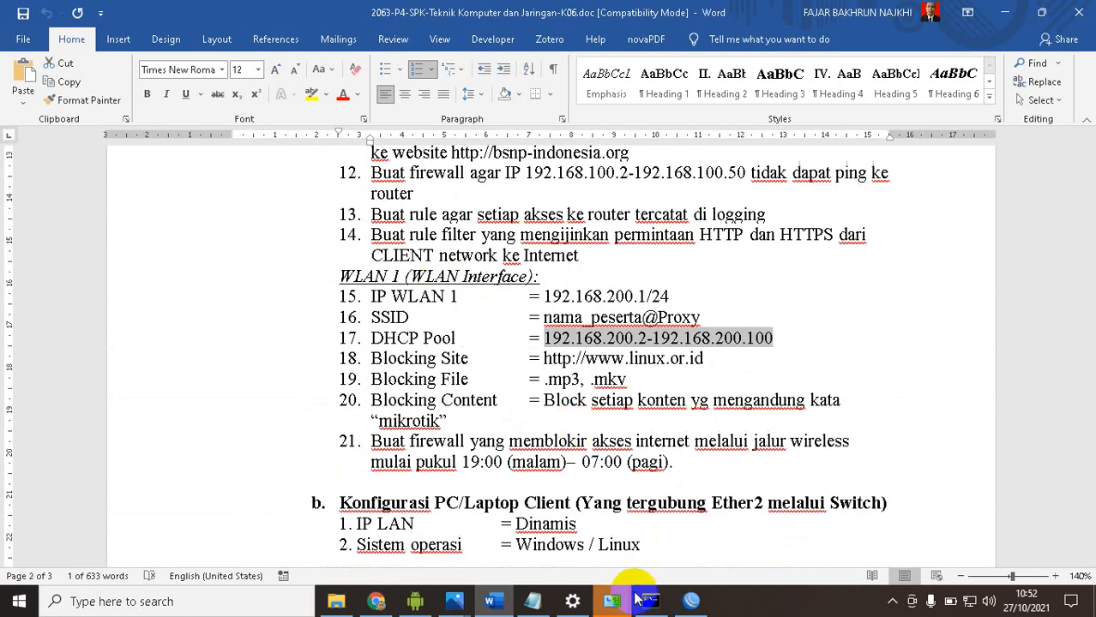
Switch to WinBox and start the DHCP server setup on wlan1 with address space 192.168.200.0/24 and gateway 192.168.200.1
{"action": "left_click", "coordinate": [685, 603]}
{"action": "left_click", "coordinate": [60, 195]}
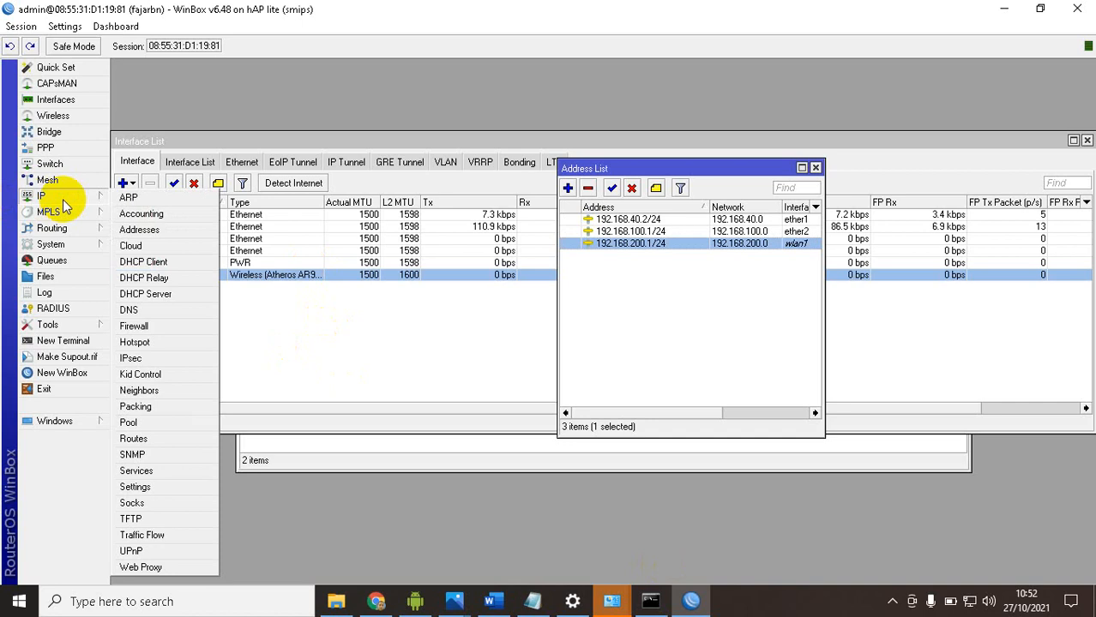
{"action": "left_click", "coordinate": [177, 294]}
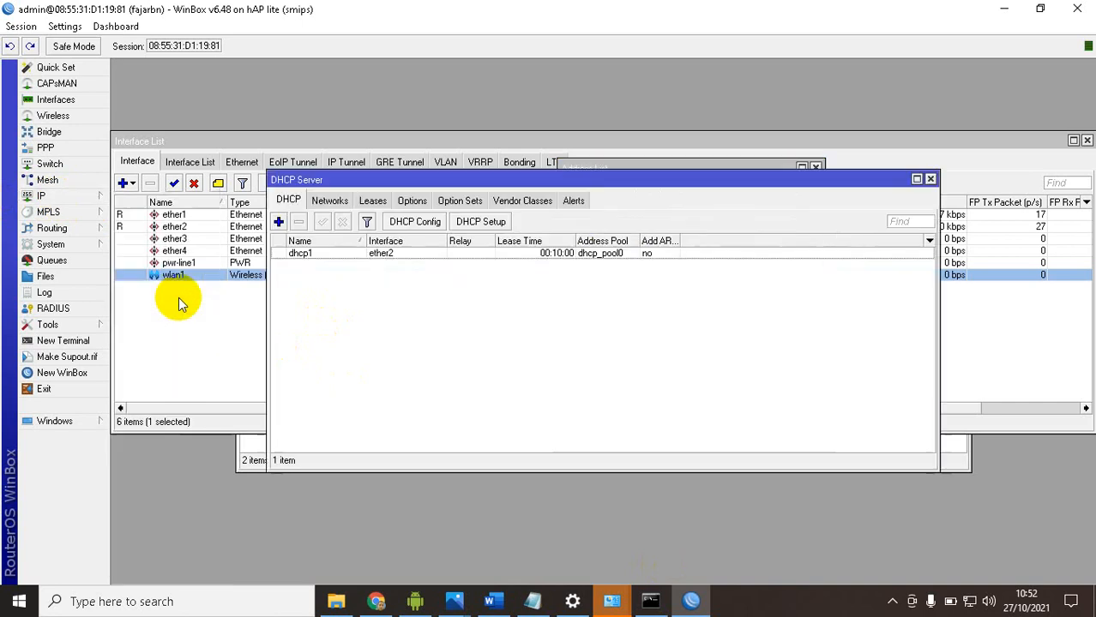
{"action": "left_click", "coordinate": [486, 225]}
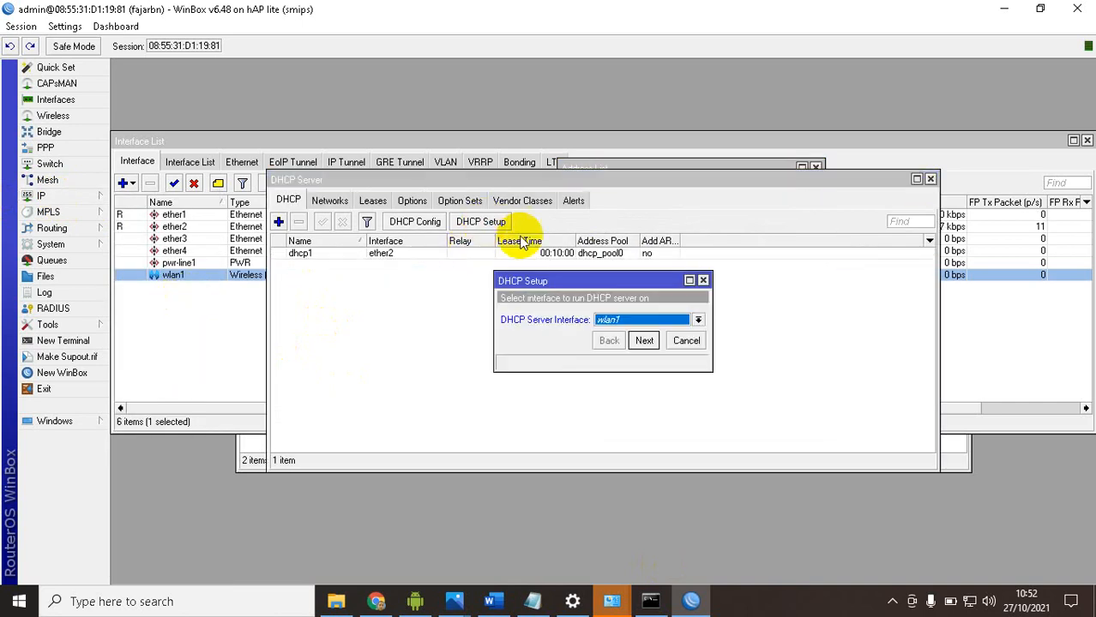
{"action": "left_click", "coordinate": [643, 341]}
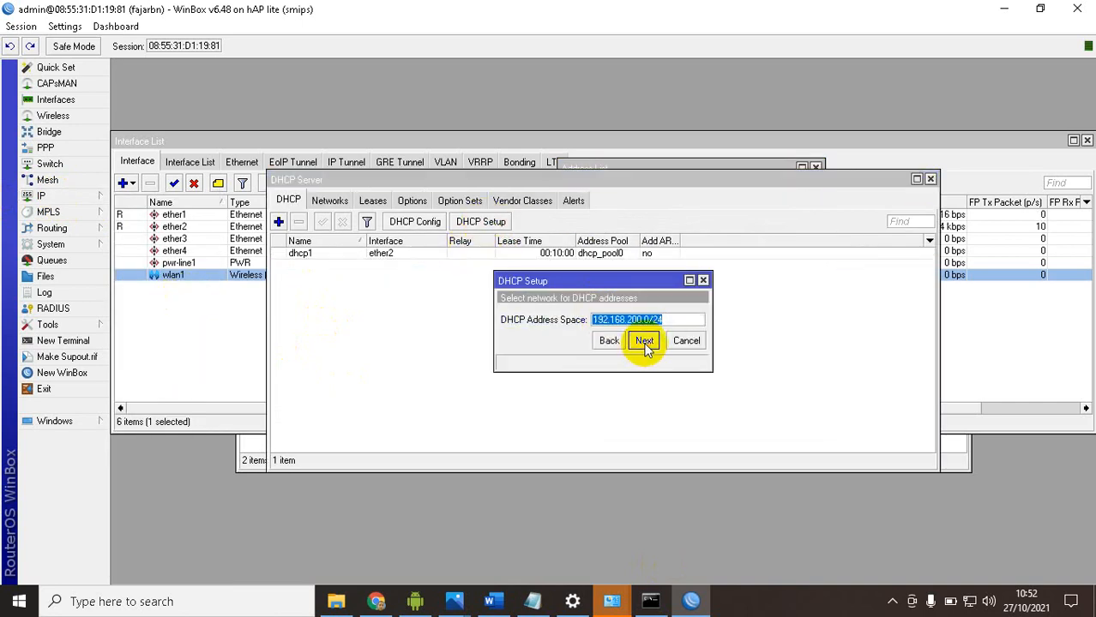
{"action": "left_click", "coordinate": [644, 341]}
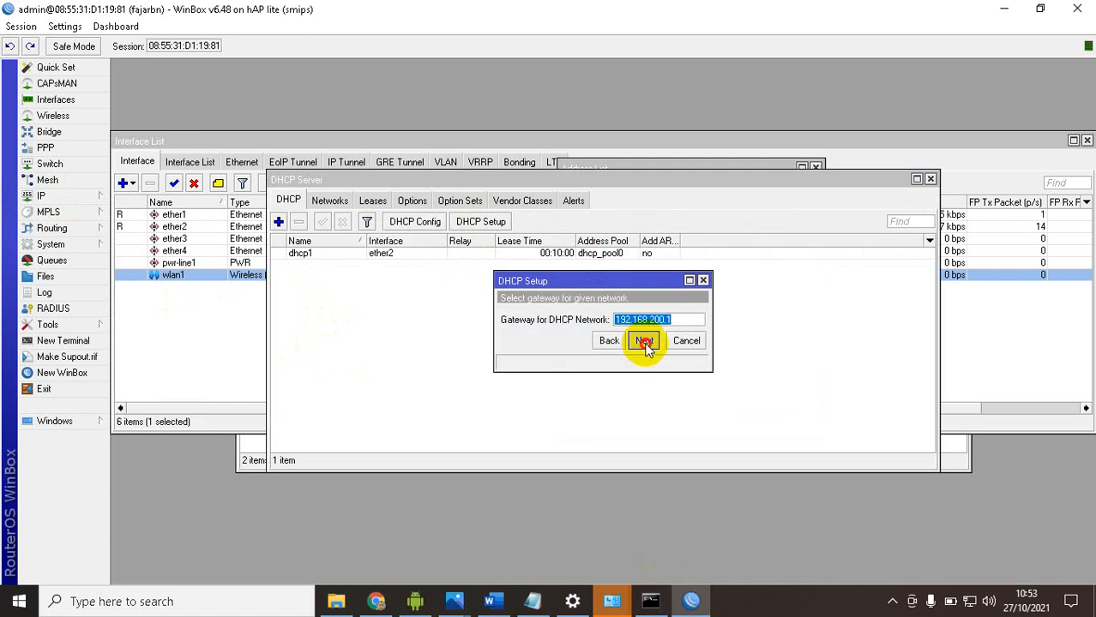
{"action": "left_click", "coordinate": [644, 341]}
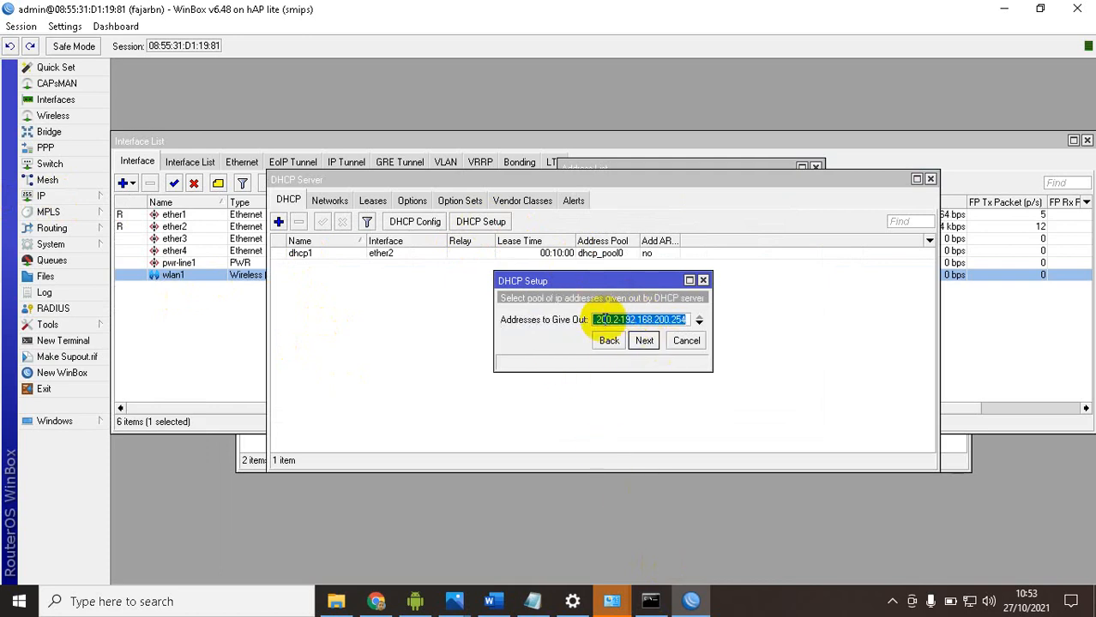
Check the DHCP pool in the Word task, set the addresses to give out to 192.168.200.2-192.168.200.100, and finish the setup with lease time 00:10:00
{"action": "left_click", "coordinate": [501, 602]}
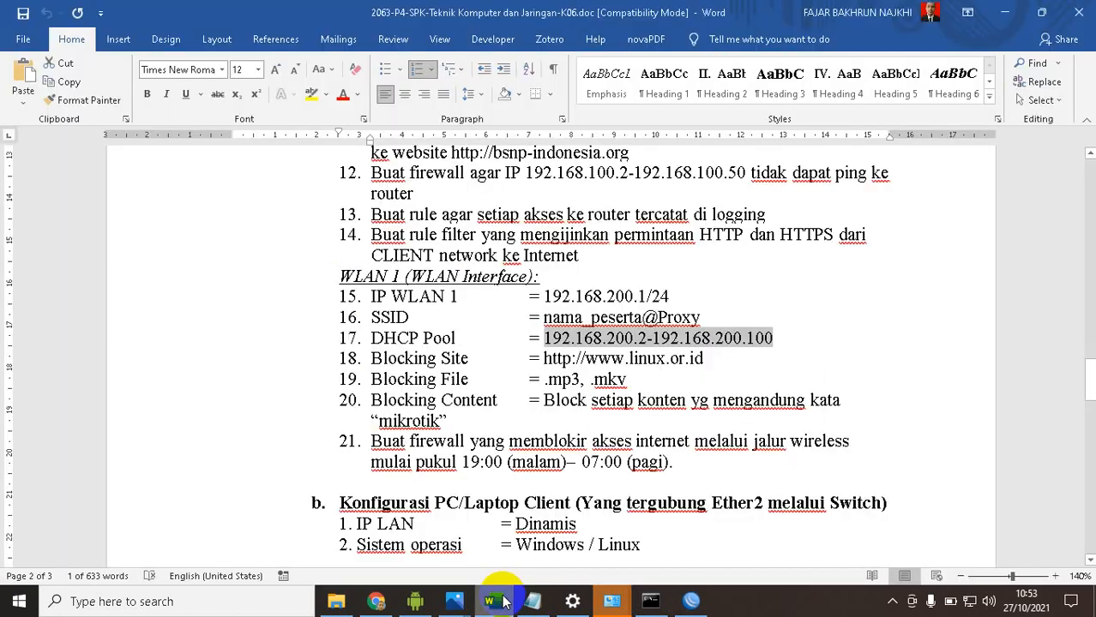
{"action": "left_click", "coordinate": [503, 601]}
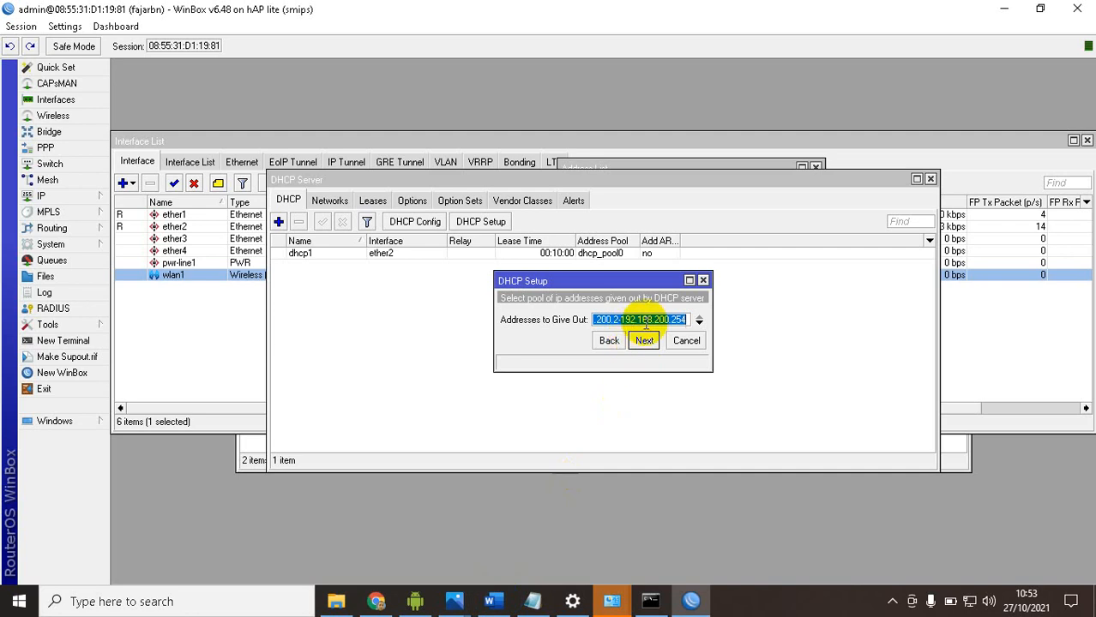
{"action": "left_click", "coordinate": [620, 320]}
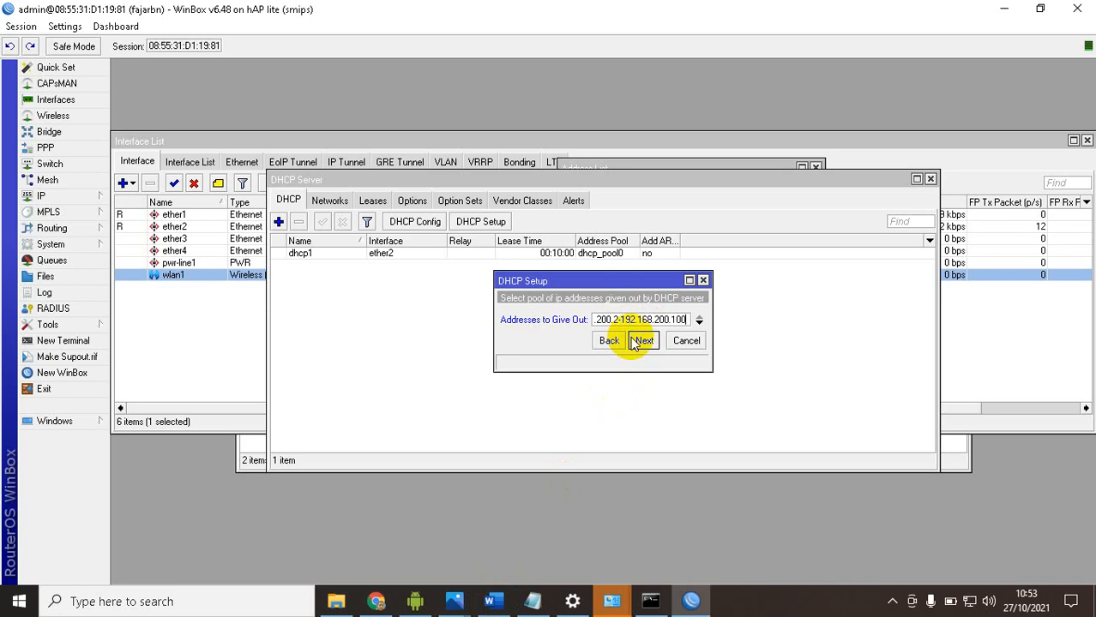
{"action": "left_click", "coordinate": [643, 341]}
{"action": "left_click", "coordinate": [643, 341]}
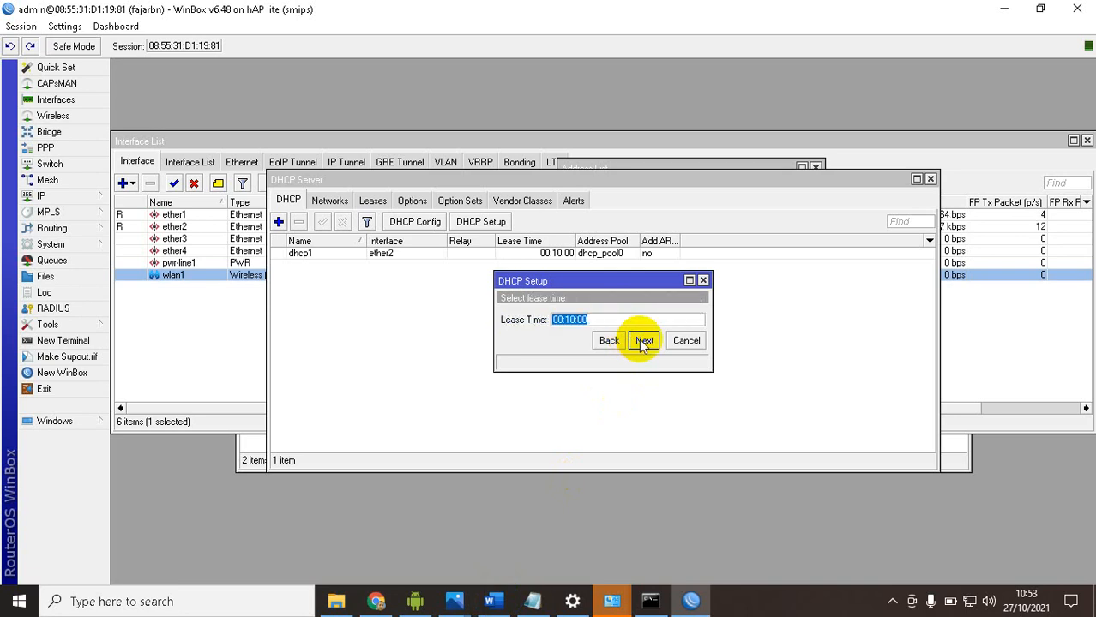
{"action": "left_click", "coordinate": [643, 341]}
{"action": "left_click", "coordinate": [605, 313]}
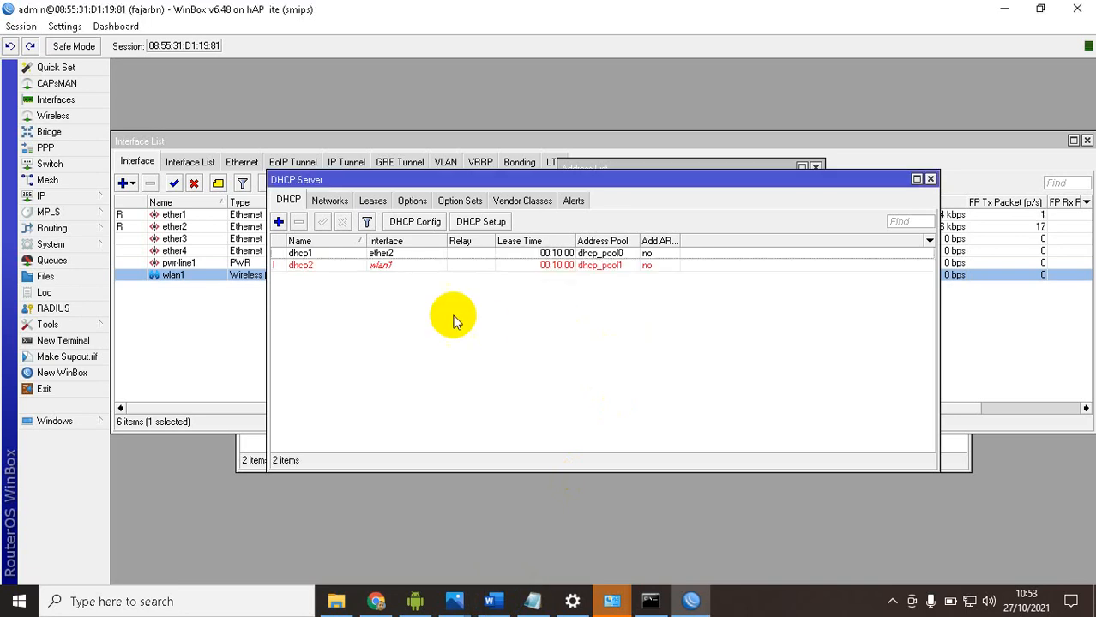
Switch to the Word task document and review the Blocking Site requirement for WLAN 1
{"action": "mouse_move", "coordinate": [494, 597]}
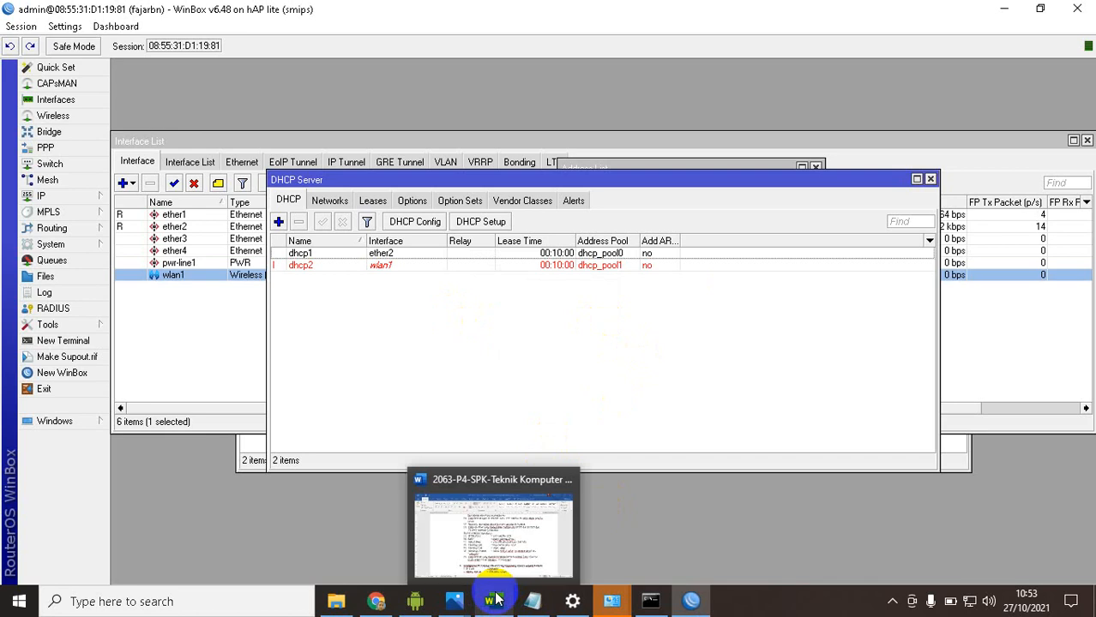
{"action": "left_click", "coordinate": [499, 571]}
{"action": "left_click", "coordinate": [540, 358]}
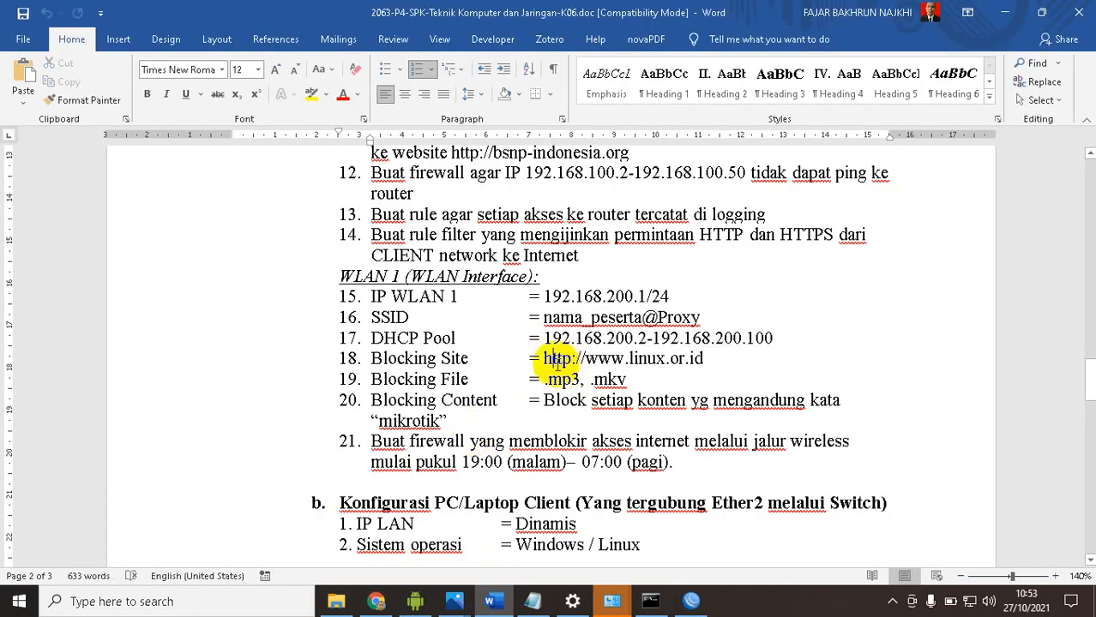
{"action": "left_click_drag", "start_coordinate": [540, 359], "coordinate": [704, 360]}
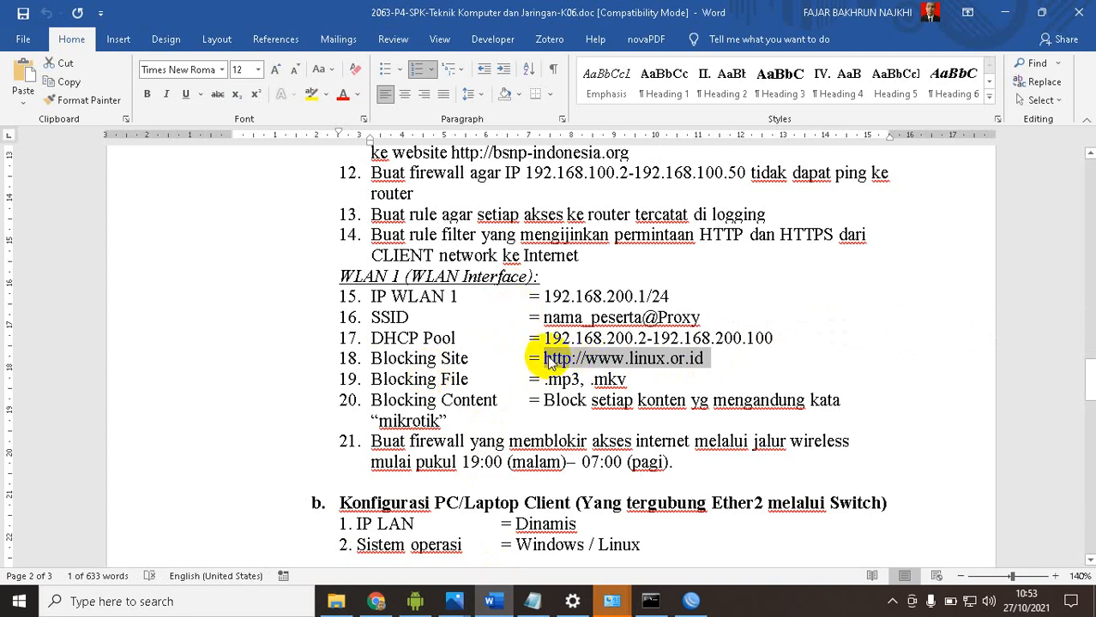
{"action": "left_click", "coordinate": [679, 360]}
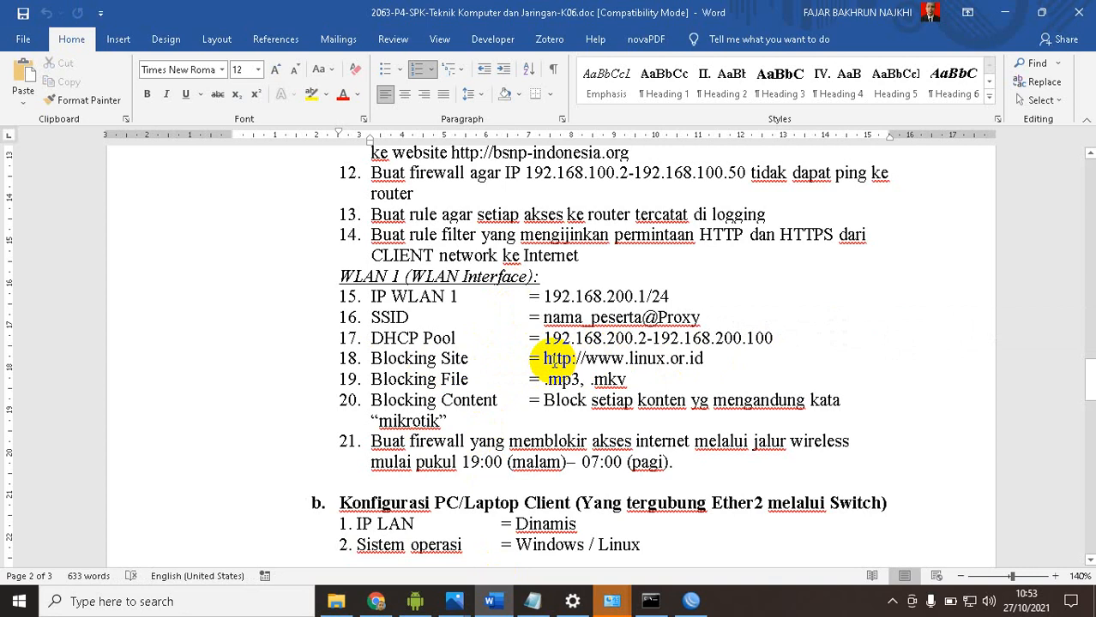
{"action": "left_click_drag", "start_coordinate": [368, 360], "coordinate": [707, 358]}
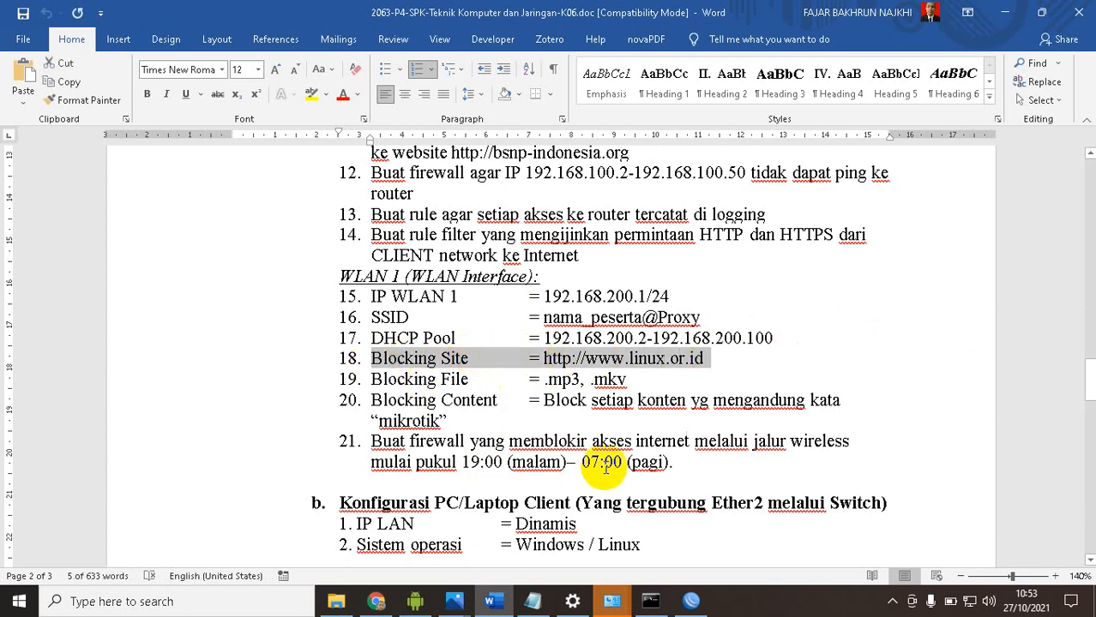
Open the router's firewall rules in WinBox and recheck the Blocking Site requirement in the Word task
{"action": "left_click", "coordinate": [688, 598]}
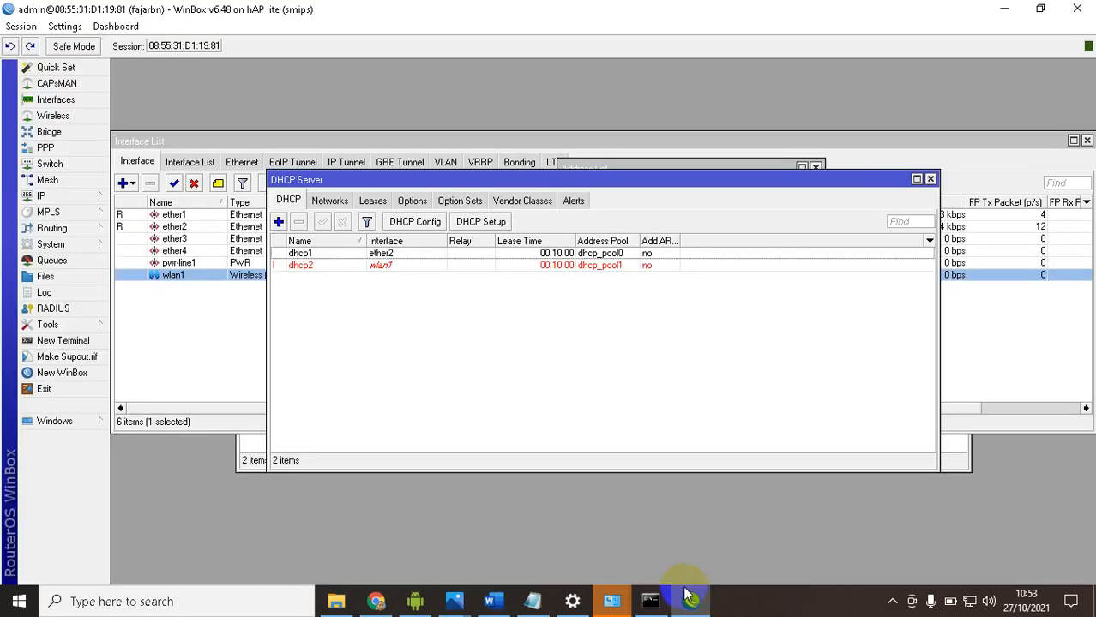
{"action": "left_click", "coordinate": [38, 198]}
{"action": "left_click", "coordinate": [138, 326]}
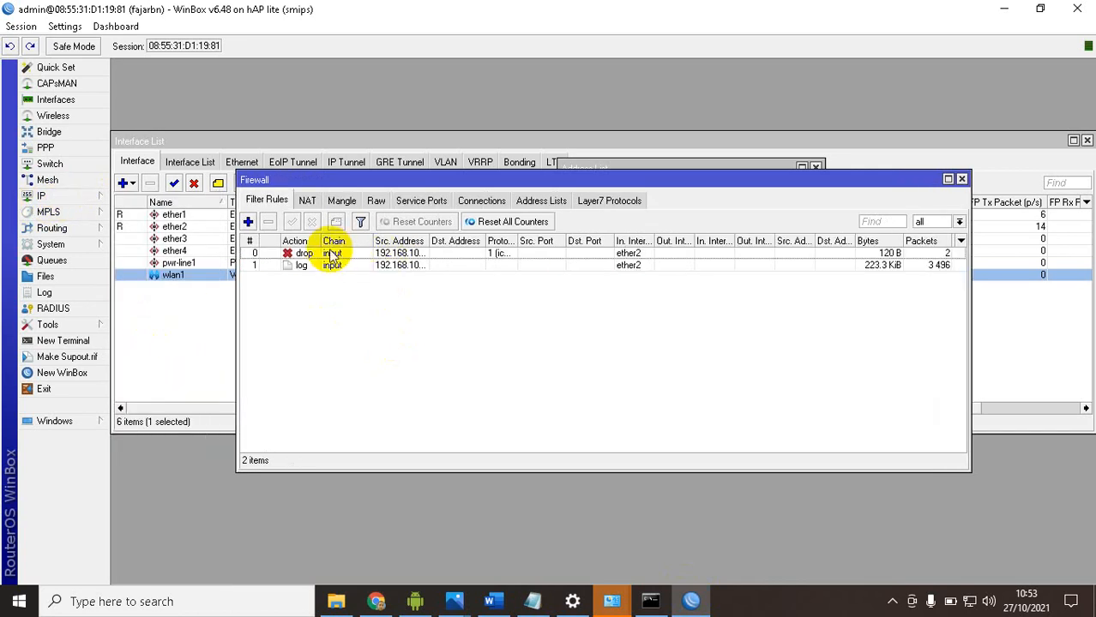
{"action": "left_click", "coordinate": [490, 601]}
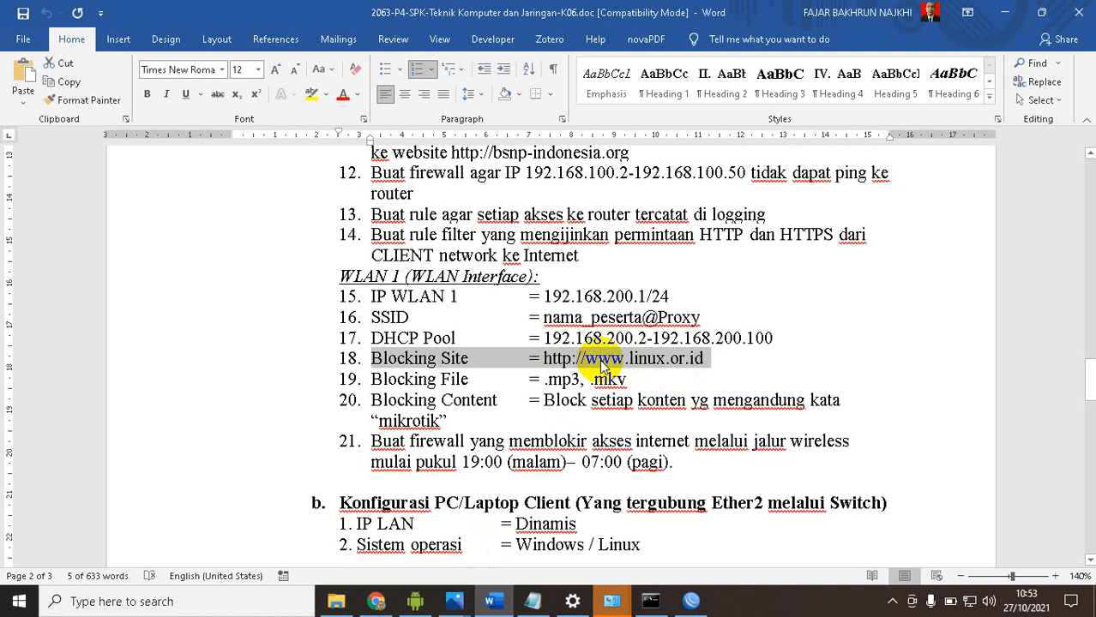
{"action": "left_click", "coordinate": [652, 601]}
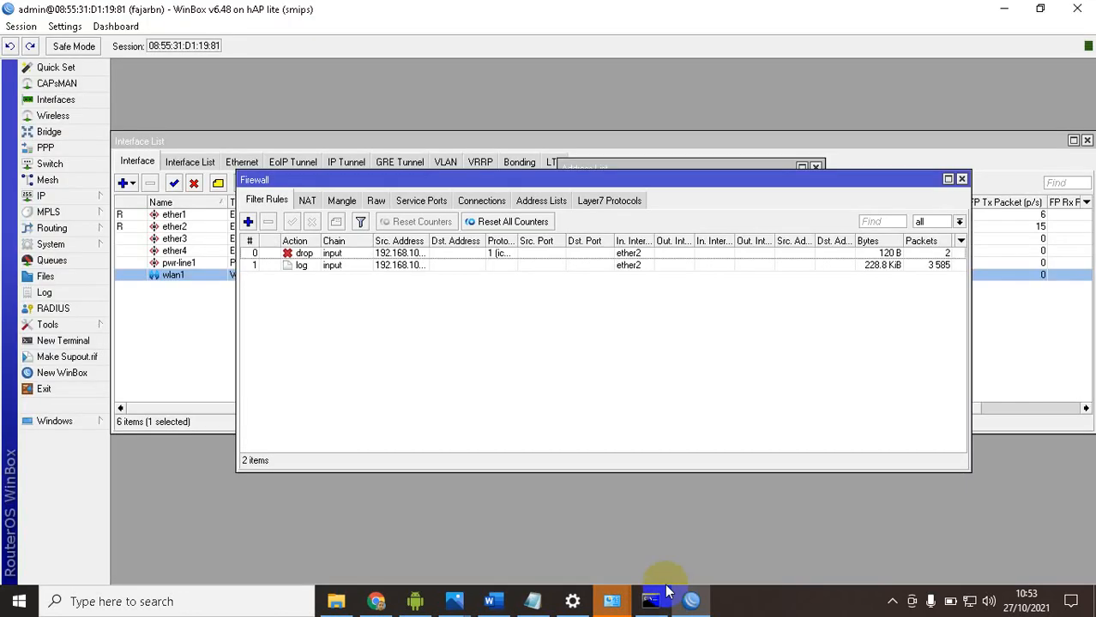
{"action": "left_click", "coordinate": [248, 222]}
{"action": "left_click", "coordinate": [484, 140]}
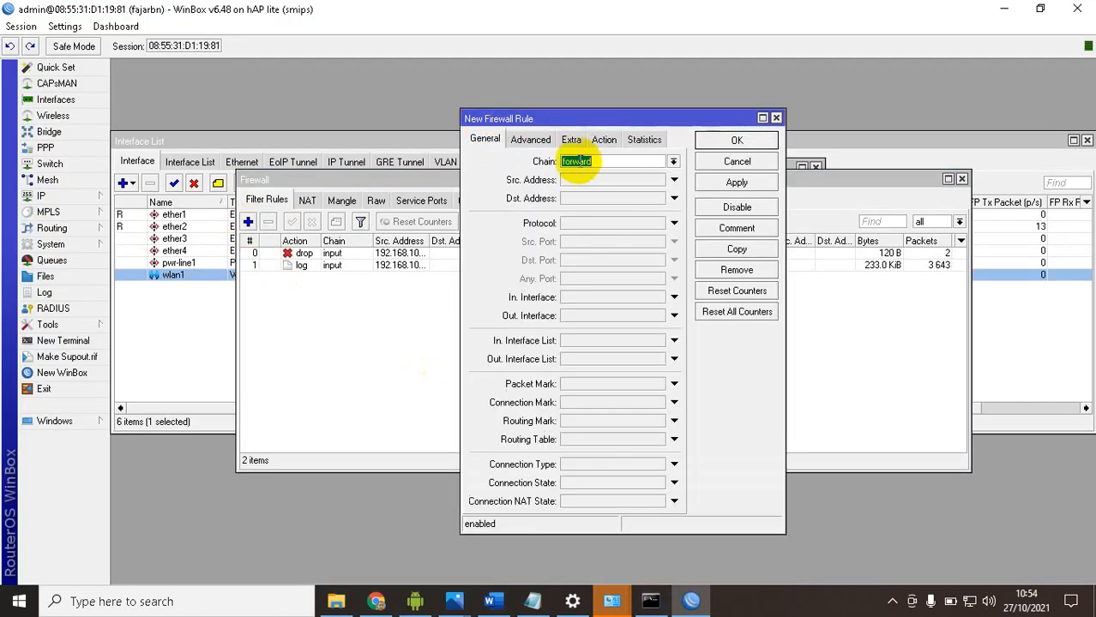
{"action": "left_click_drag", "start_coordinate": [542, 118], "coordinate": [693, 104]}
{"action": "left_click", "coordinate": [735, 168]}
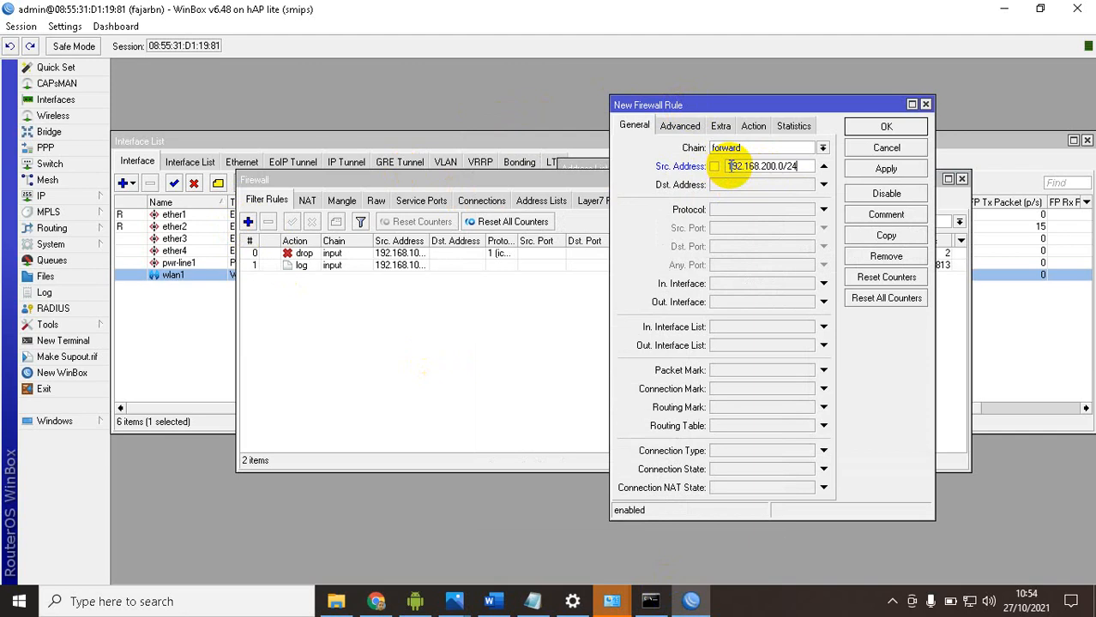
{"action": "left_click", "coordinate": [737, 213]}
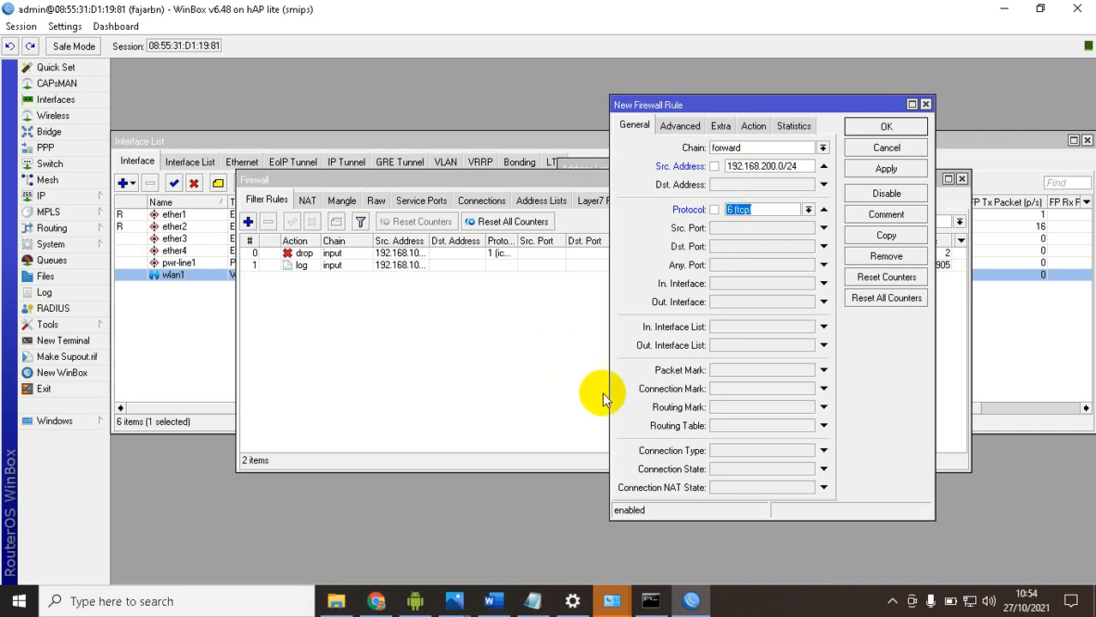
{"action": "left_click", "coordinate": [501, 601]}
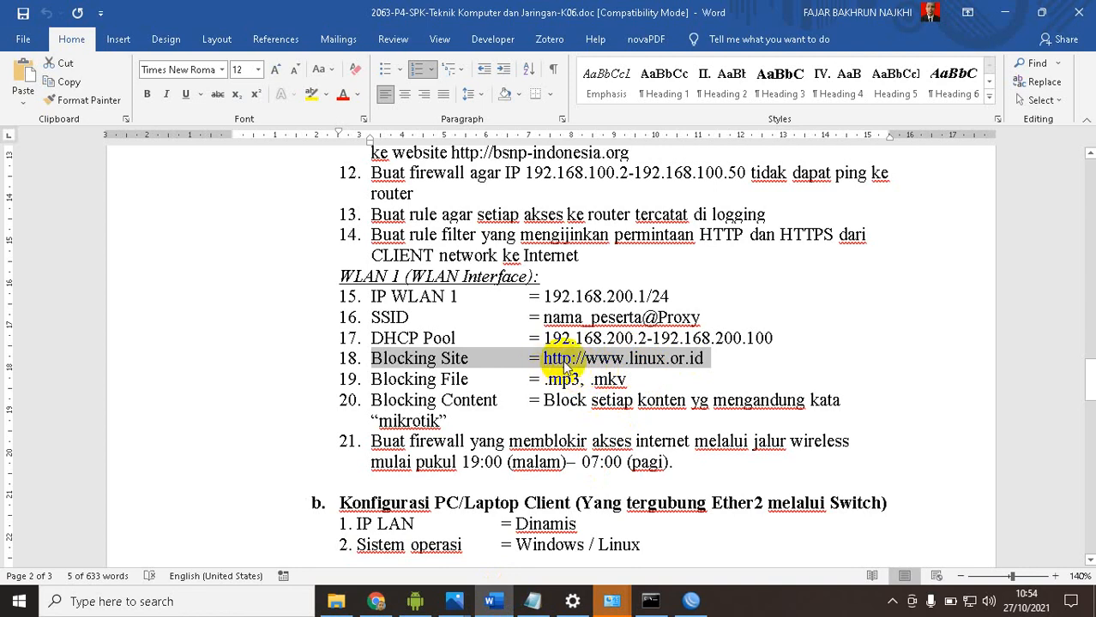
{"action": "left_click", "coordinate": [509, 603]}
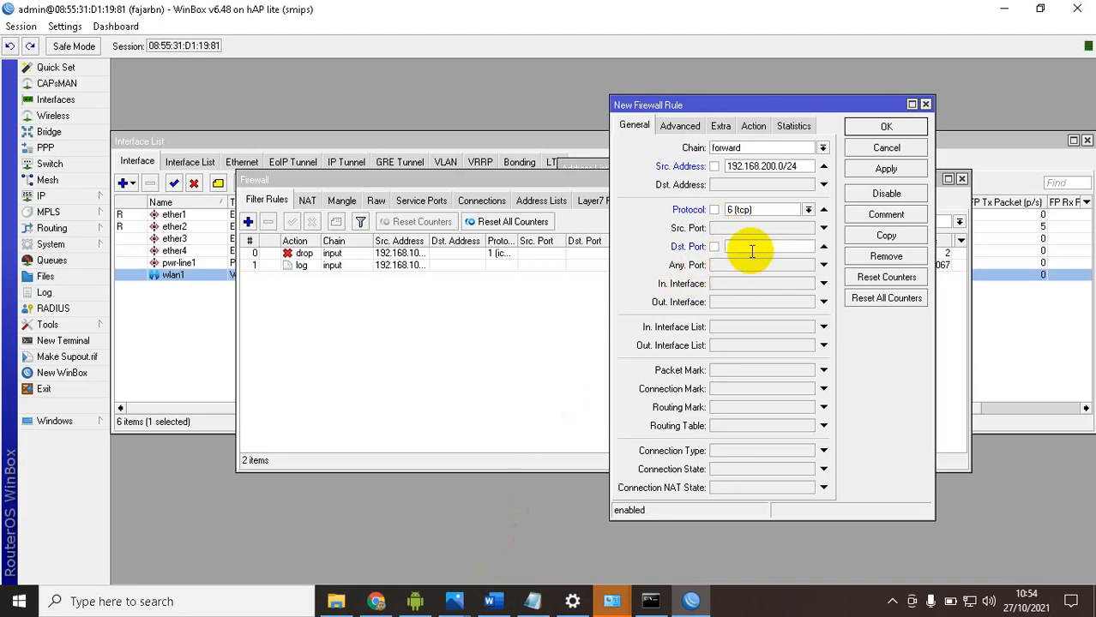
{"action": "left_click", "coordinate": [753, 125]}
{"action": "left_click", "coordinate": [699, 151]}
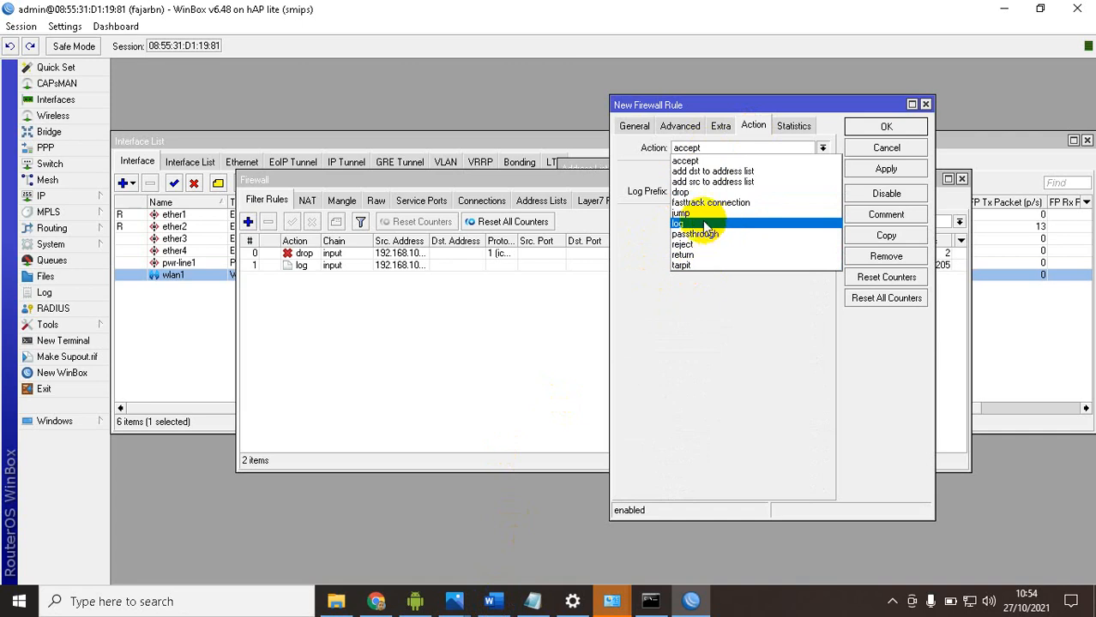
{"action": "left_click", "coordinate": [636, 129]}
{"action": "left_click", "coordinate": [638, 128]}
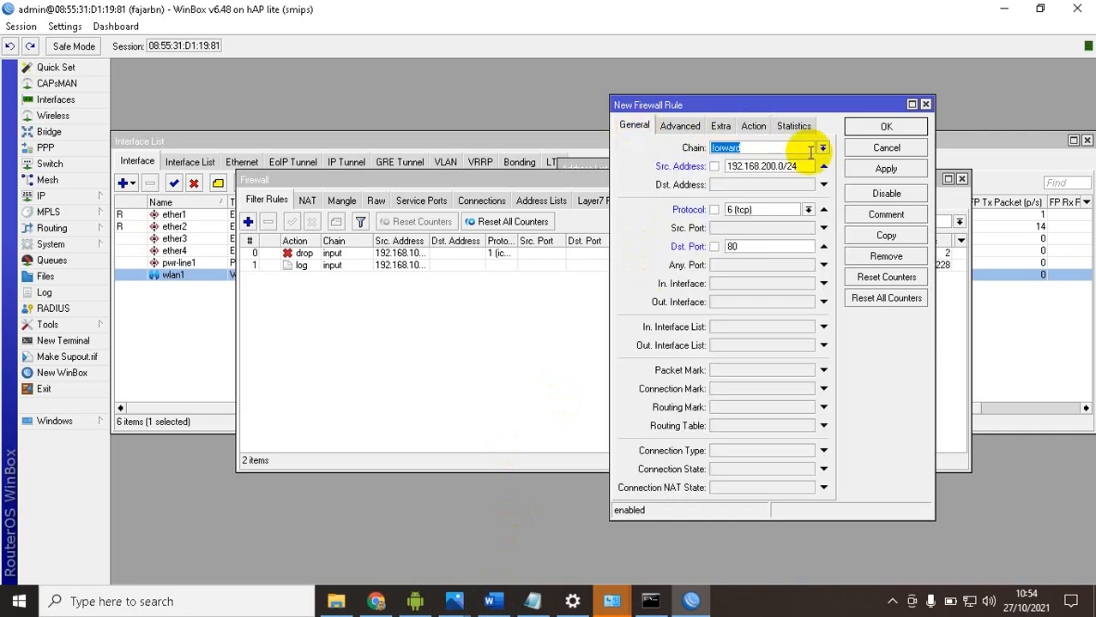
{"action": "left_click", "coordinate": [847, 152]}
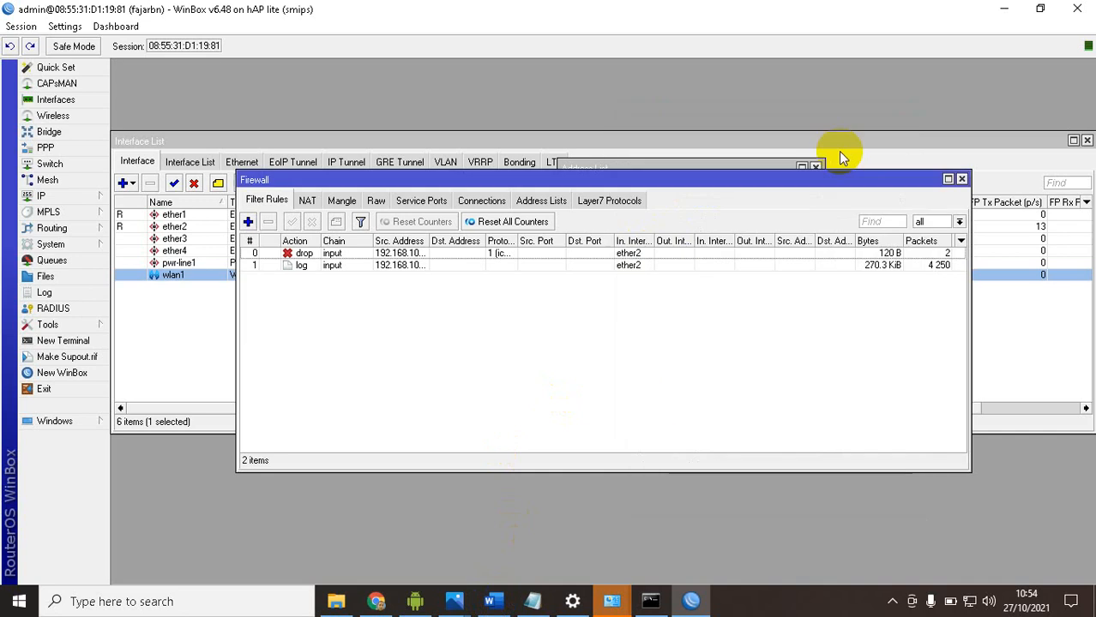
Start a new firewall NAT rule with chain dstnat and source address 192.168.200.0/24
{"action": "left_click", "coordinate": [307, 200]}
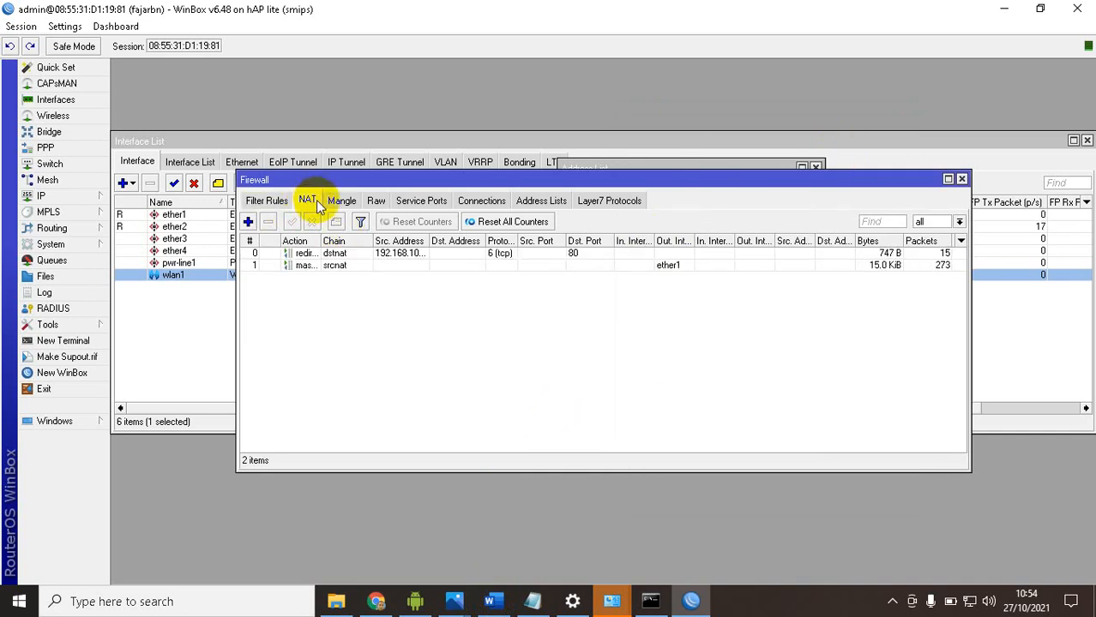
{"action": "left_click", "coordinate": [248, 222]}
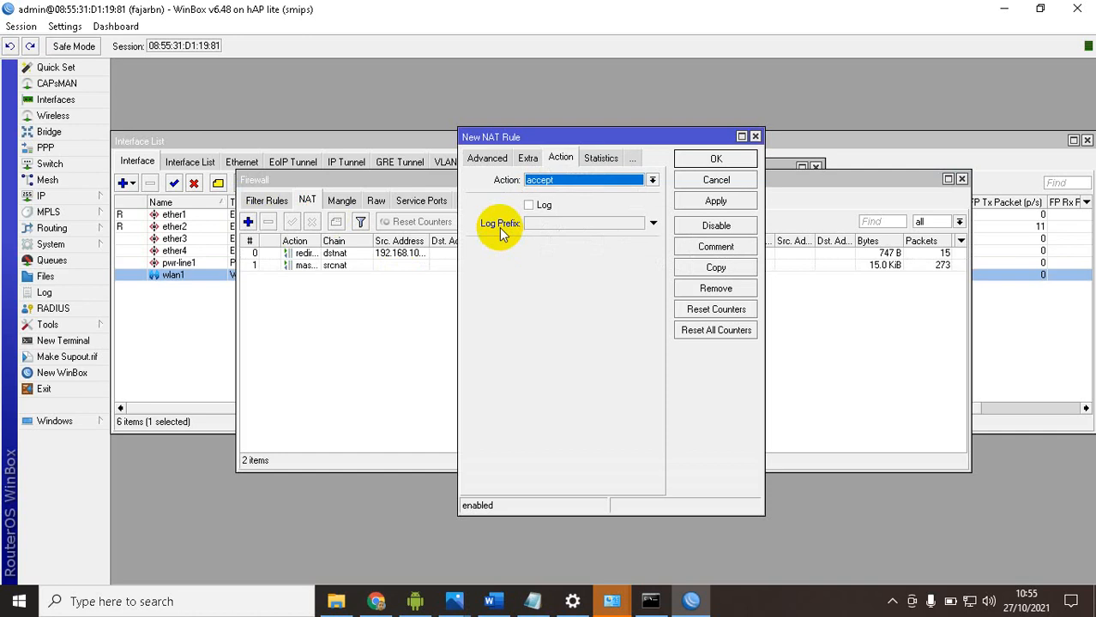
{"action": "left_click", "coordinate": [482, 159]}
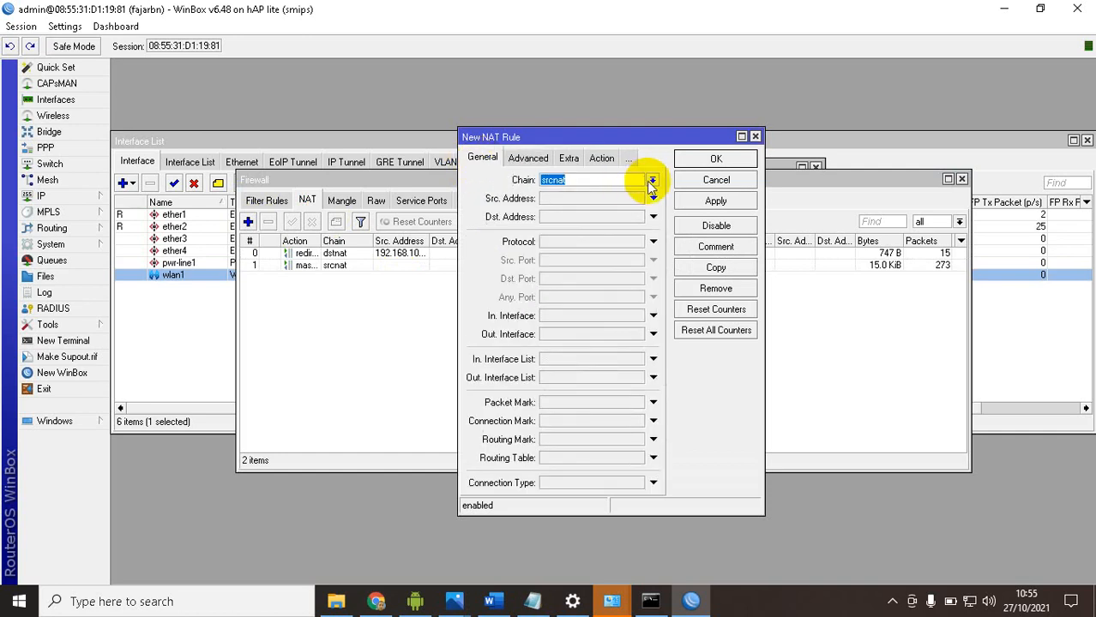
{"action": "left_click", "coordinate": [652, 180]}
{"action": "left_click", "coordinate": [603, 194]}
{"action": "left_click", "coordinate": [583, 199]}
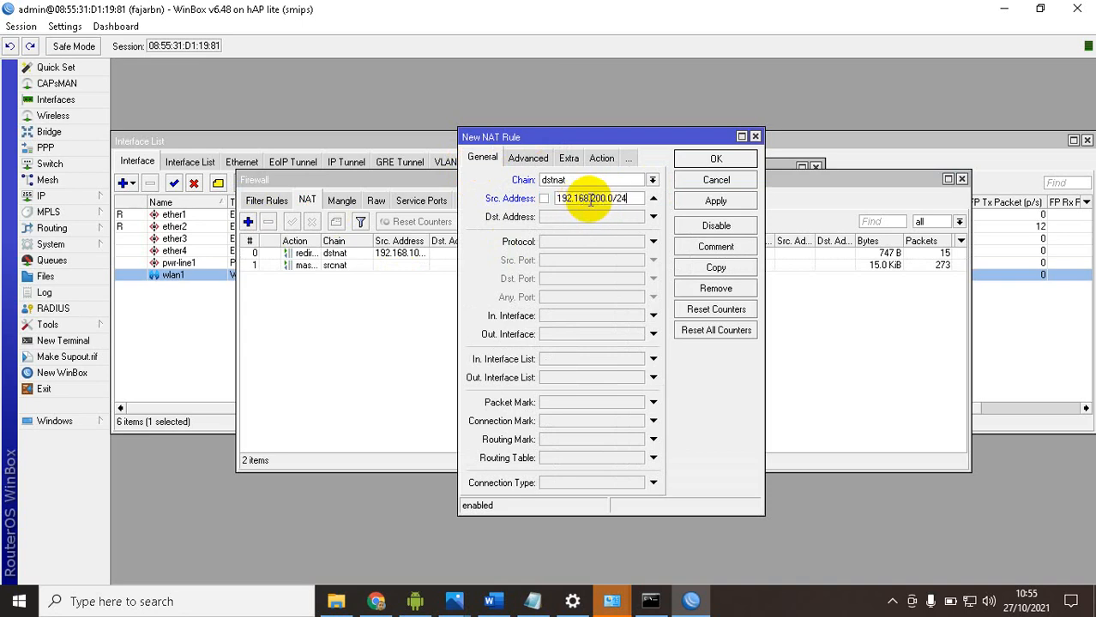
{"action": "left_click_drag", "start_coordinate": [623, 197], "coordinate": [555, 200]}
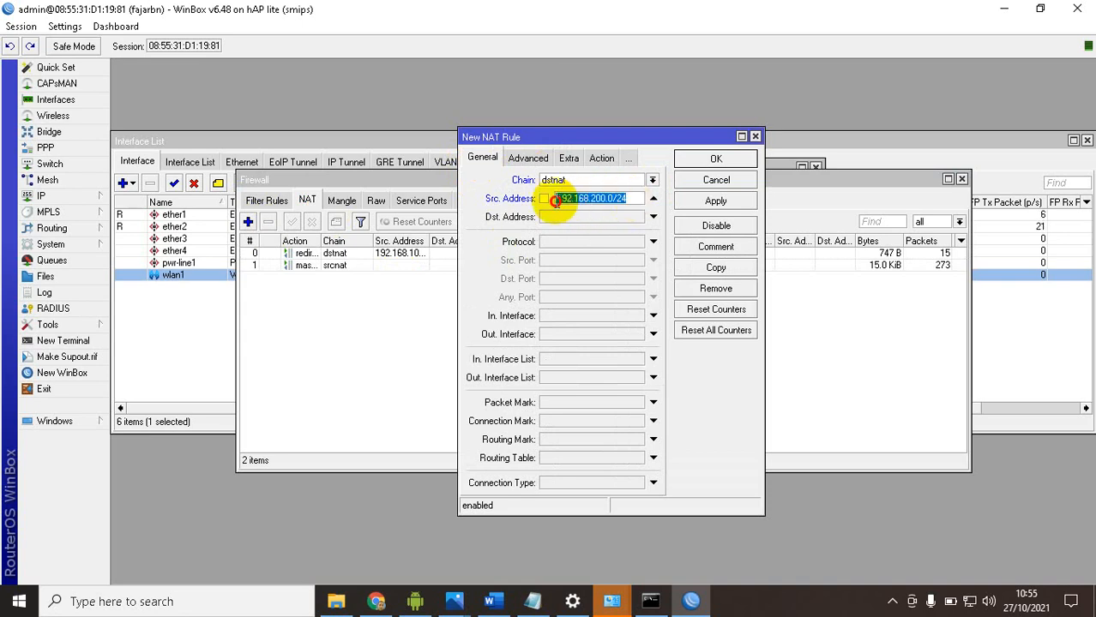
{"action": "left_click", "coordinate": [610, 198]}
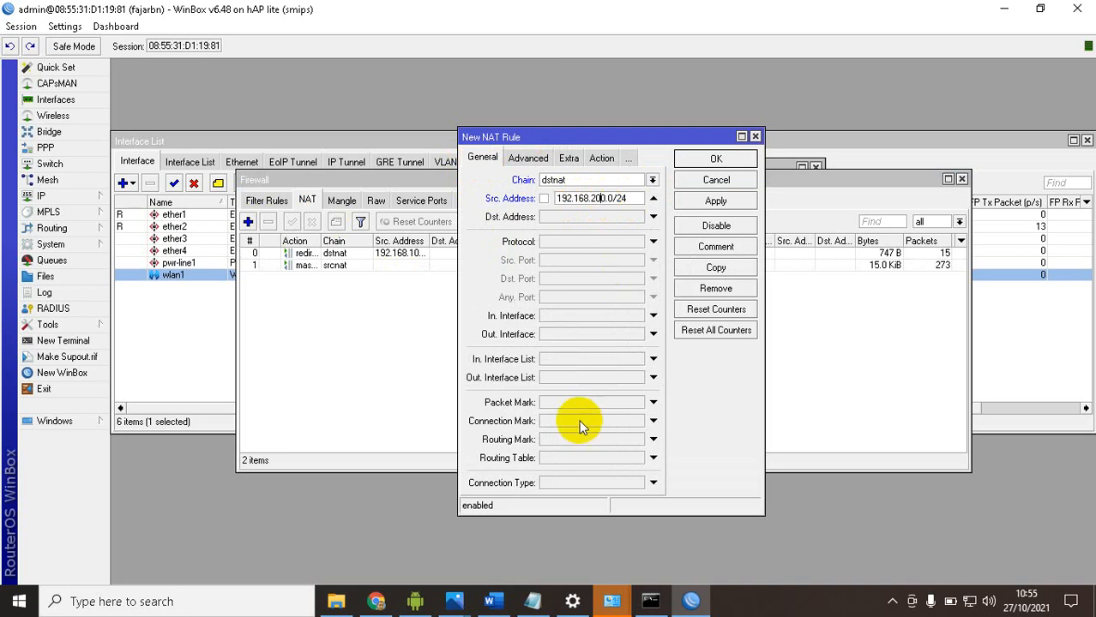
Recheck the WLAN 1 requirements in the Word task, and set the WinBox NAT rule to protocol 6 (tcp) with destination port 80
{"action": "left_click", "coordinate": [489, 605]}
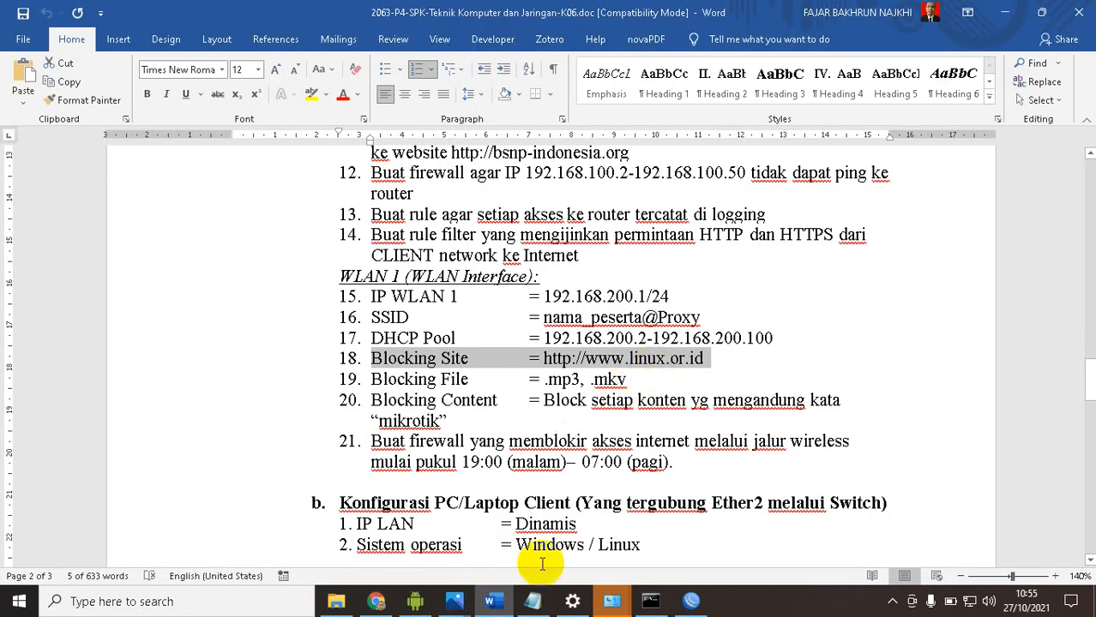
{"action": "left_click", "coordinate": [484, 476]}
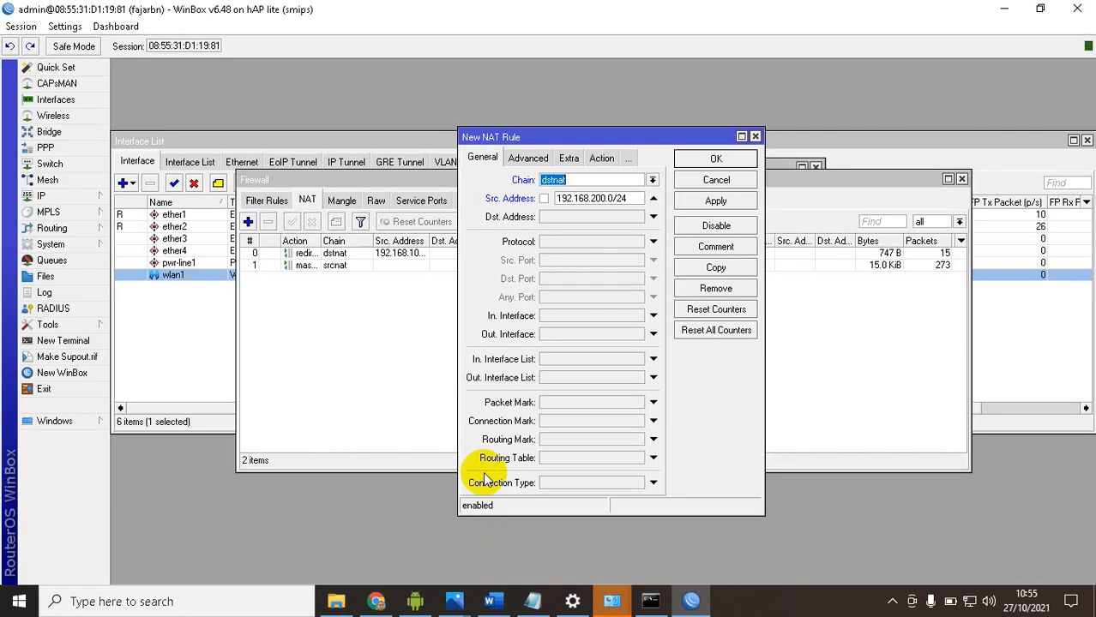
{"action": "left_click", "coordinate": [581, 243]}
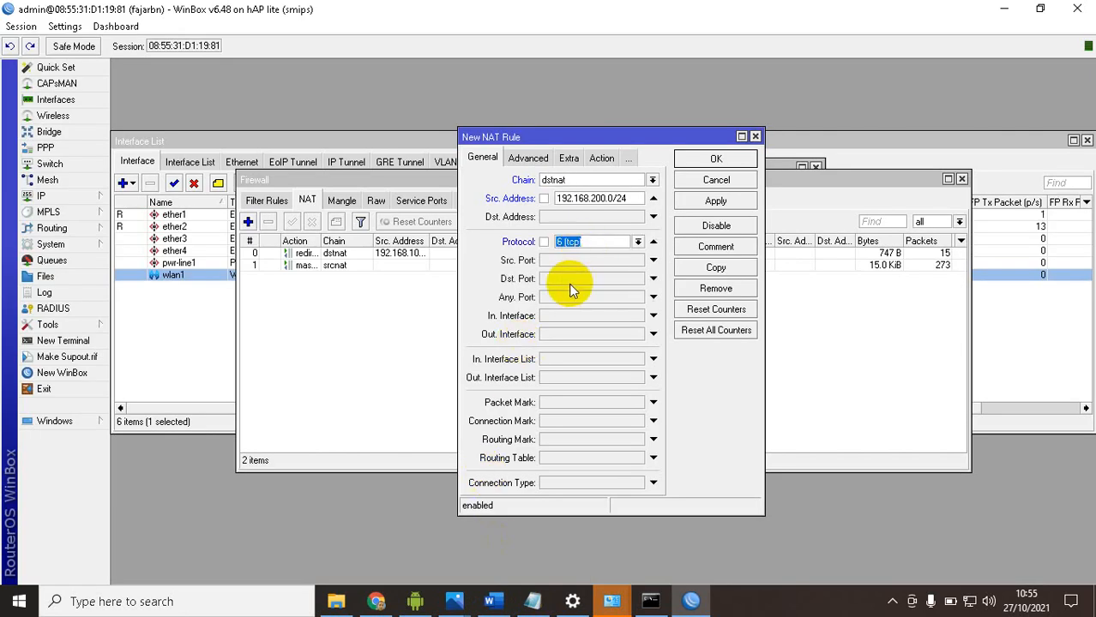
{"action": "left_click", "coordinate": [574, 277]}
{"action": "type", "text": "80"}
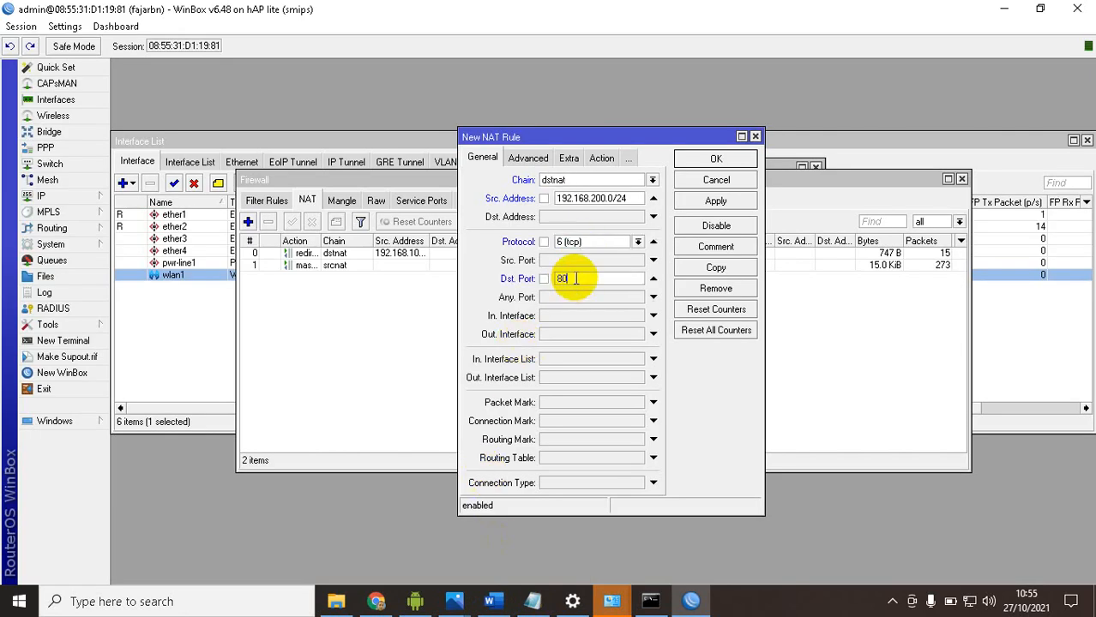
Set the NAT rule's action to redirect to port 8080 and save the rule
{"action": "left_click", "coordinate": [597, 158]}
{"action": "left_click", "coordinate": [572, 178]}
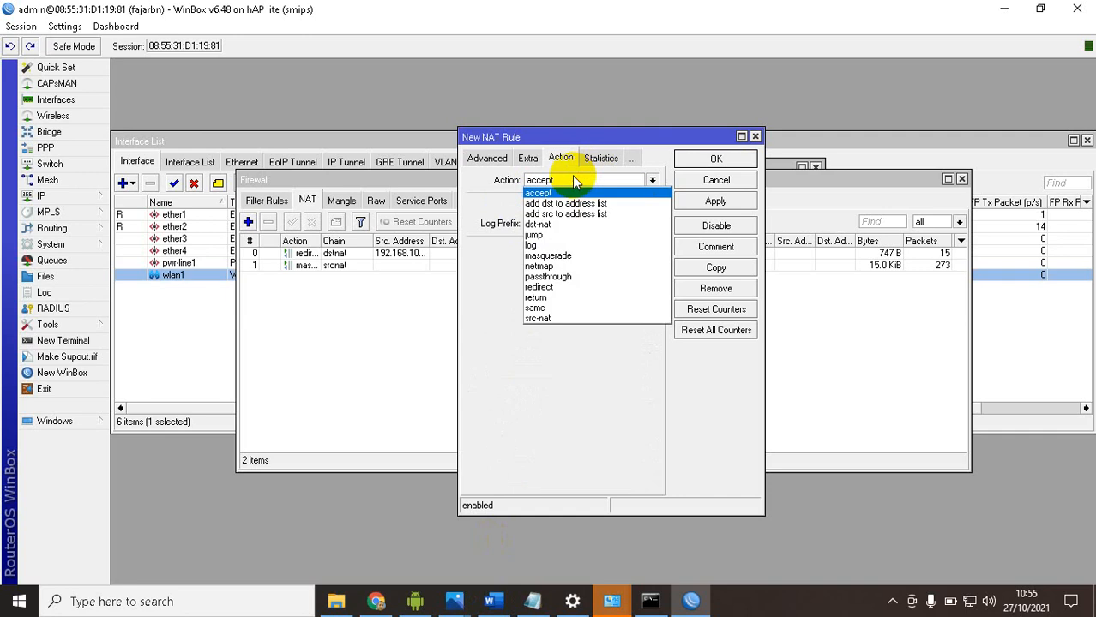
{"action": "left_click", "coordinate": [544, 287]}
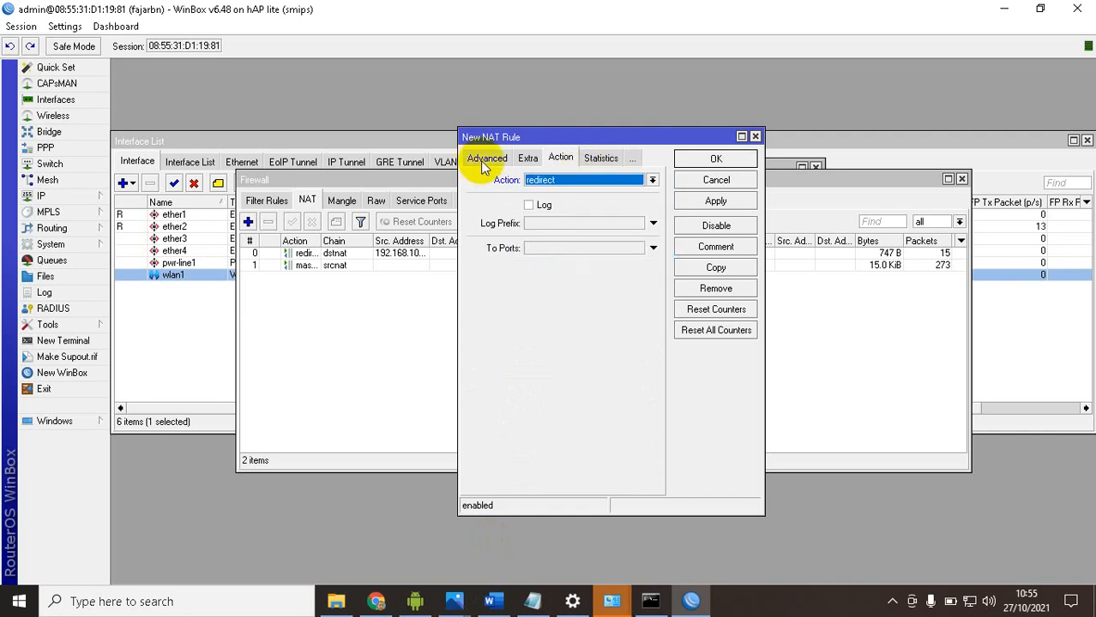
{"action": "left_click", "coordinate": [547, 248]}
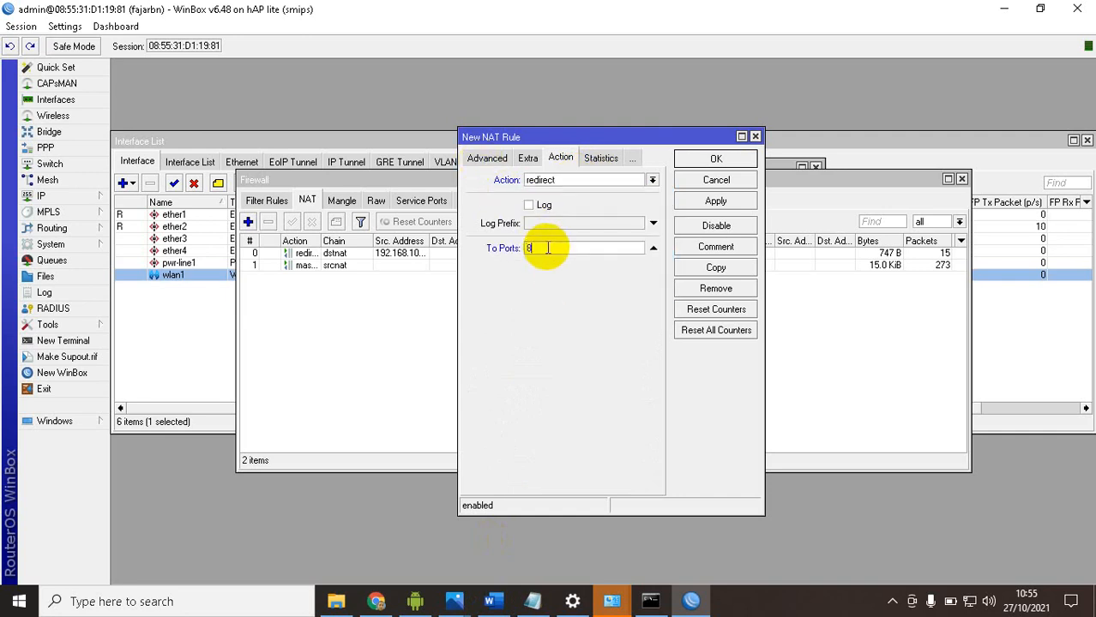
{"action": "left_click", "coordinate": [716, 200]}
{"action": "left_click", "coordinate": [697, 161]}
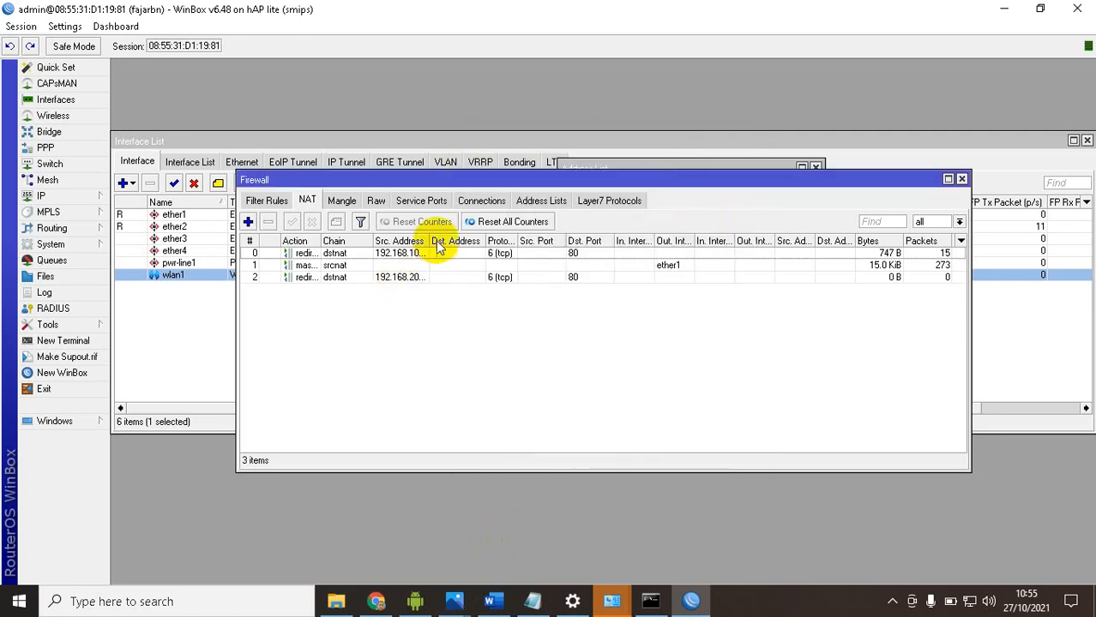
Compare the full source addresses and traffic counters of the two redirect rules in the NAT list
{"action": "left_click", "coordinate": [420, 254]}
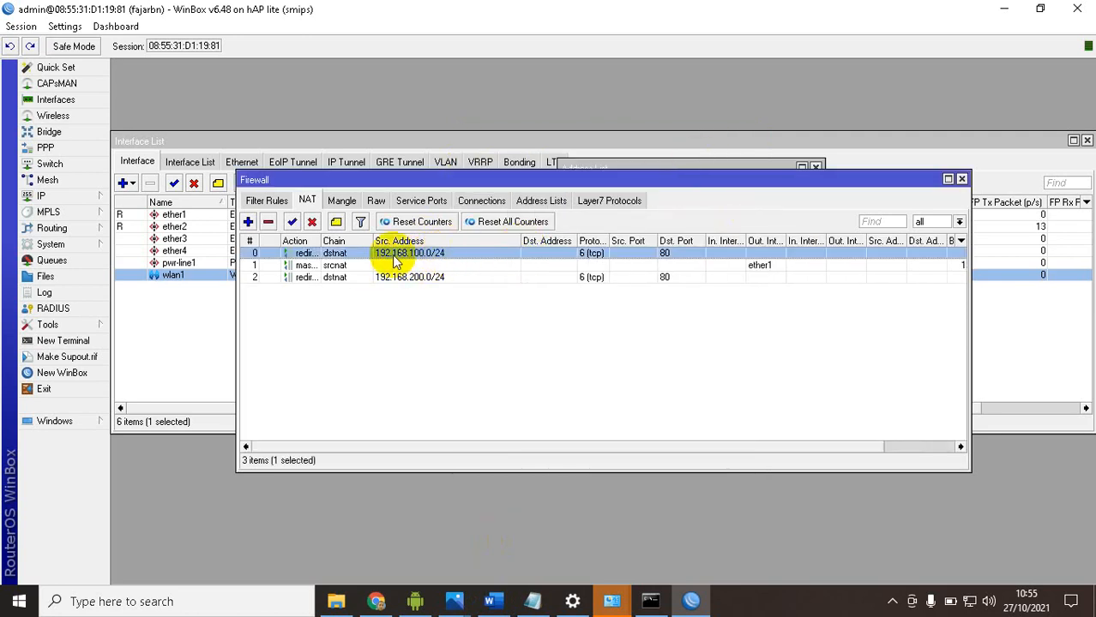
{"action": "left_click", "coordinate": [420, 281]}
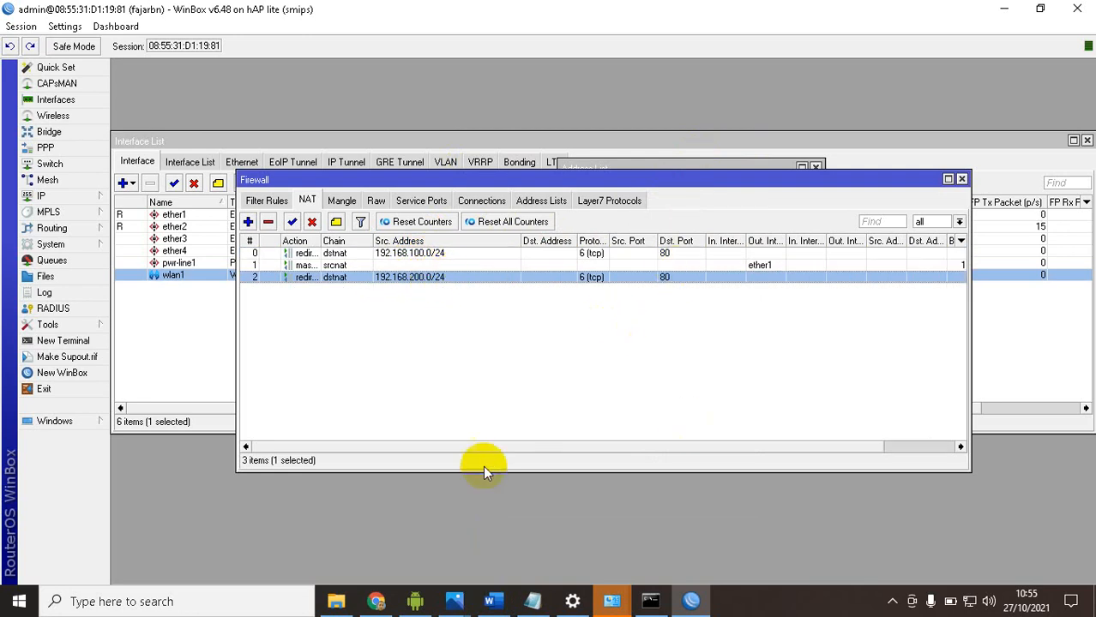
{"action": "left_click_drag", "start_coordinate": [646, 441], "coordinate": [718, 439]}
{"action": "left_click_drag", "start_coordinate": [620, 445], "coordinate": [289, 440]}
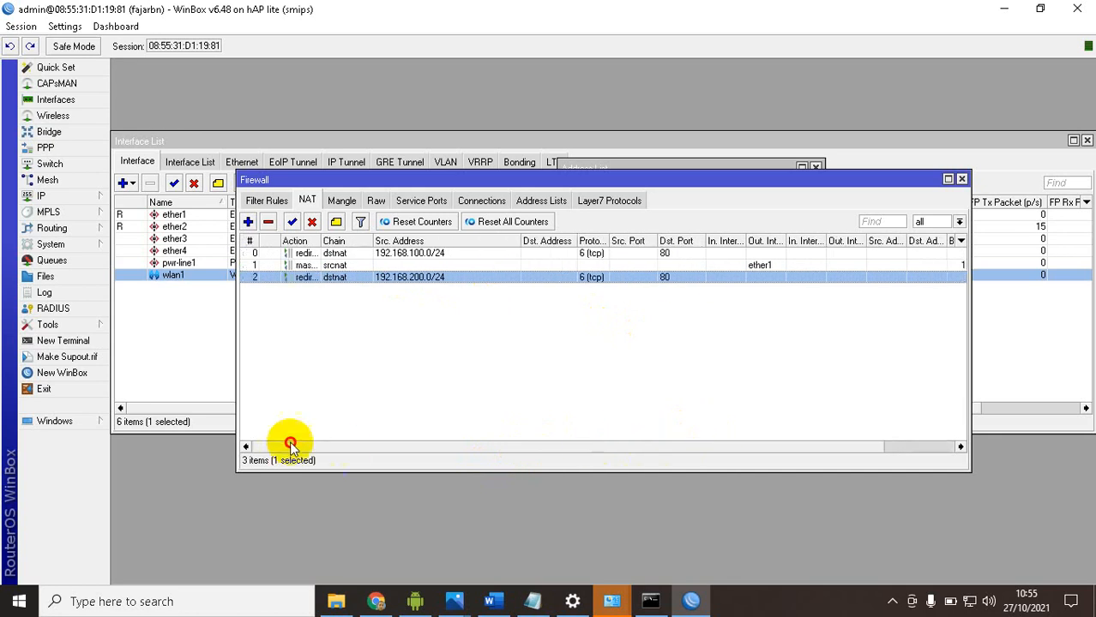
{"action": "left_click_drag", "start_coordinate": [602, 443], "coordinate": [900, 446]}
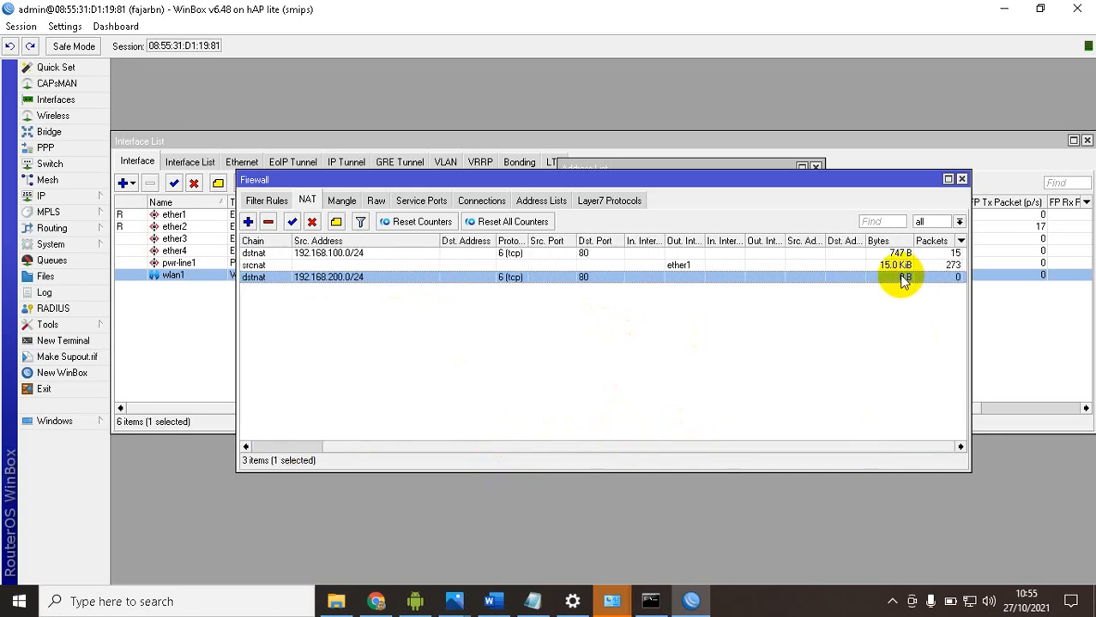
Start a new web proxy access rule with source address 192.168.200.0/24 and try destination port 80
{"action": "left_click", "coordinate": [76, 198]}
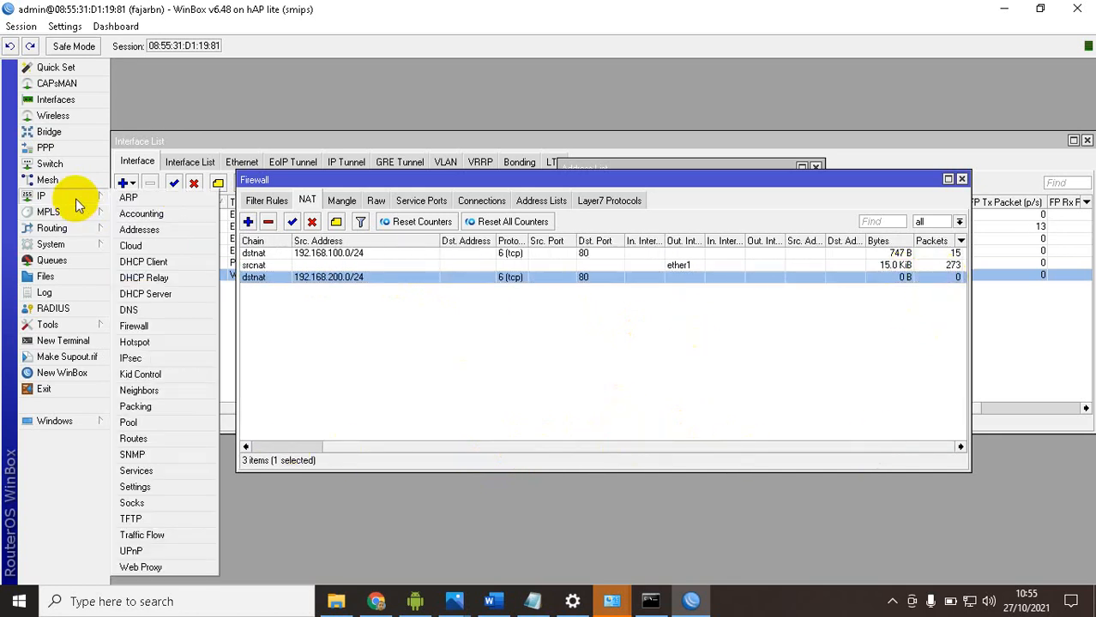
{"action": "left_click", "coordinate": [150, 567]}
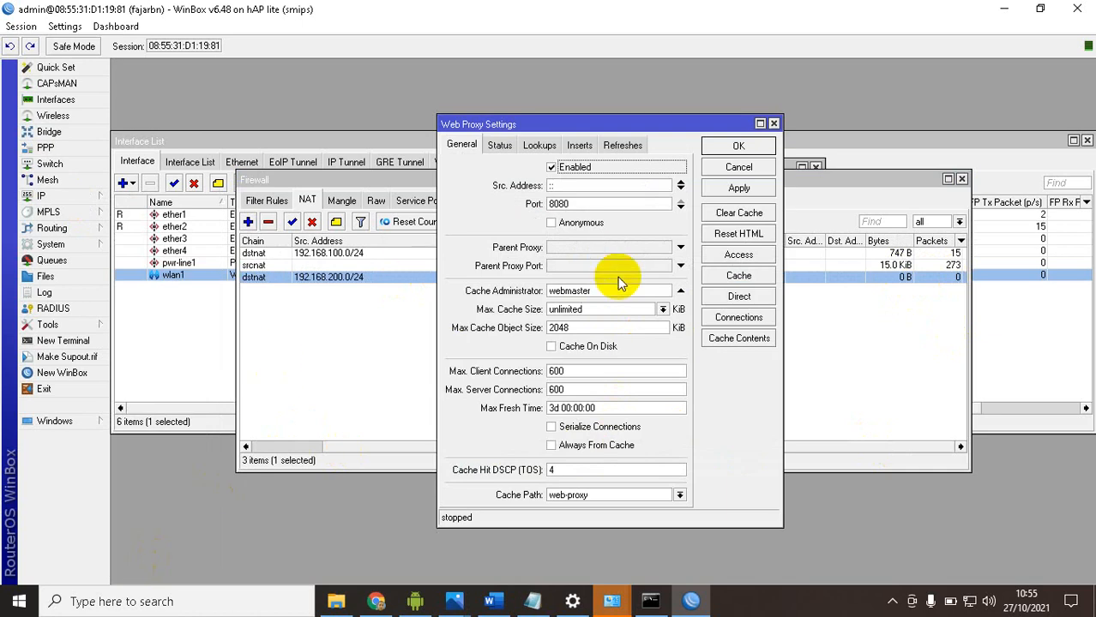
{"action": "left_click", "coordinate": [724, 254]}
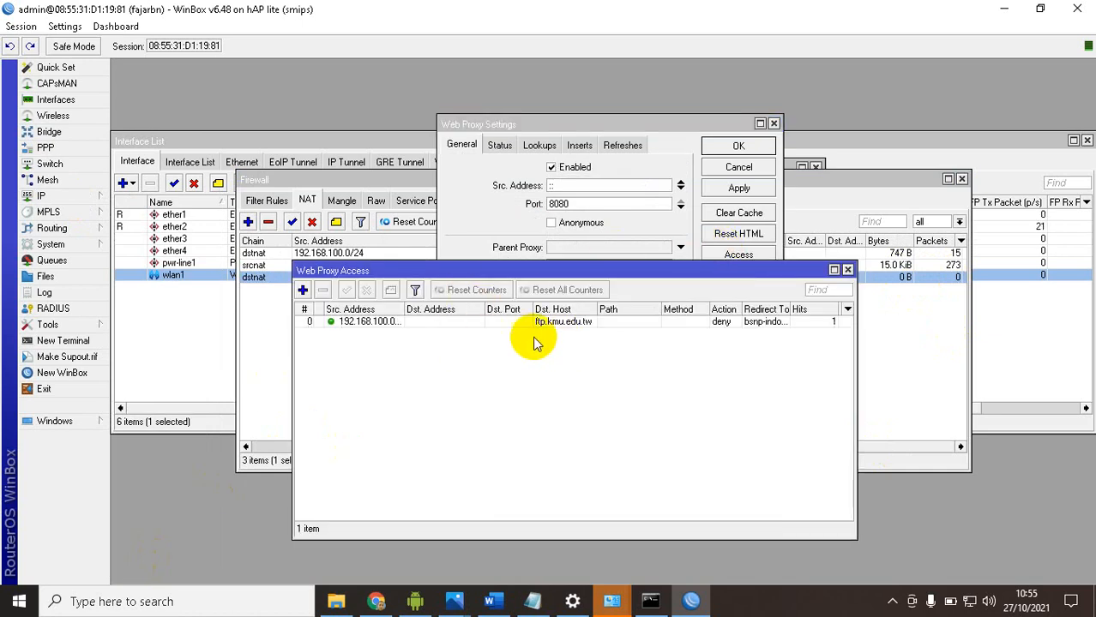
{"action": "left_click", "coordinate": [302, 290]}
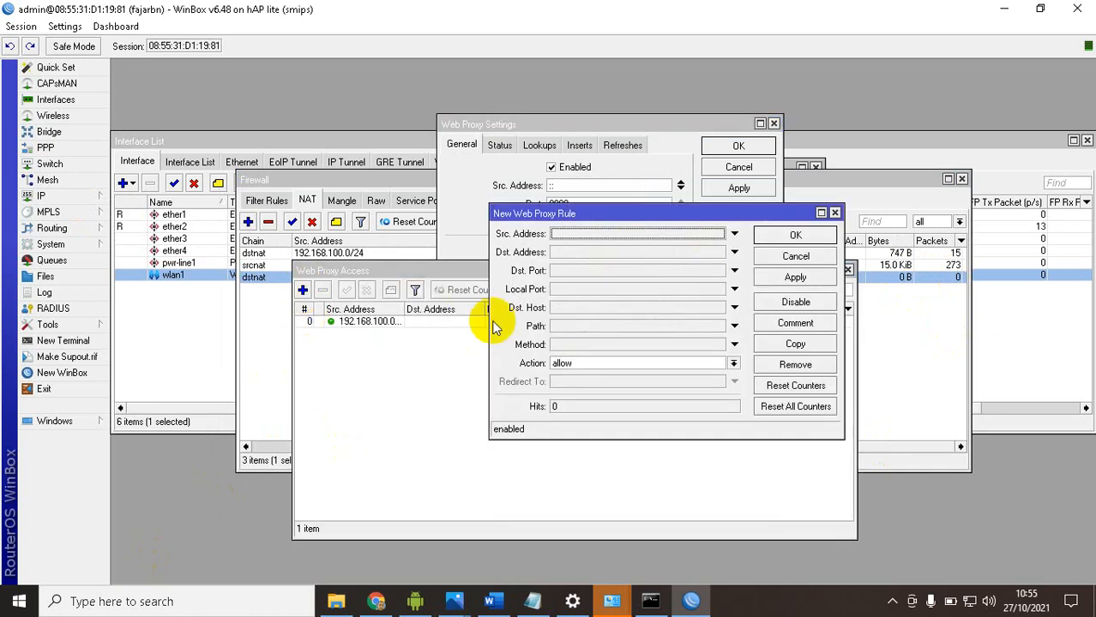
{"action": "left_click", "coordinate": [586, 234]}
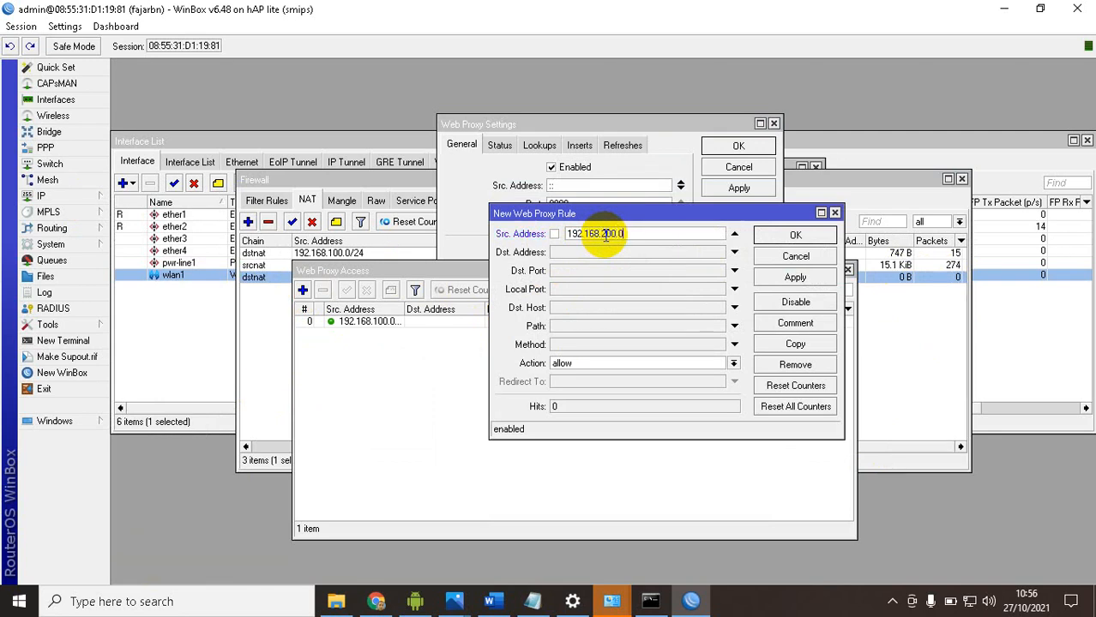
{"action": "left_click", "coordinate": [588, 268]}
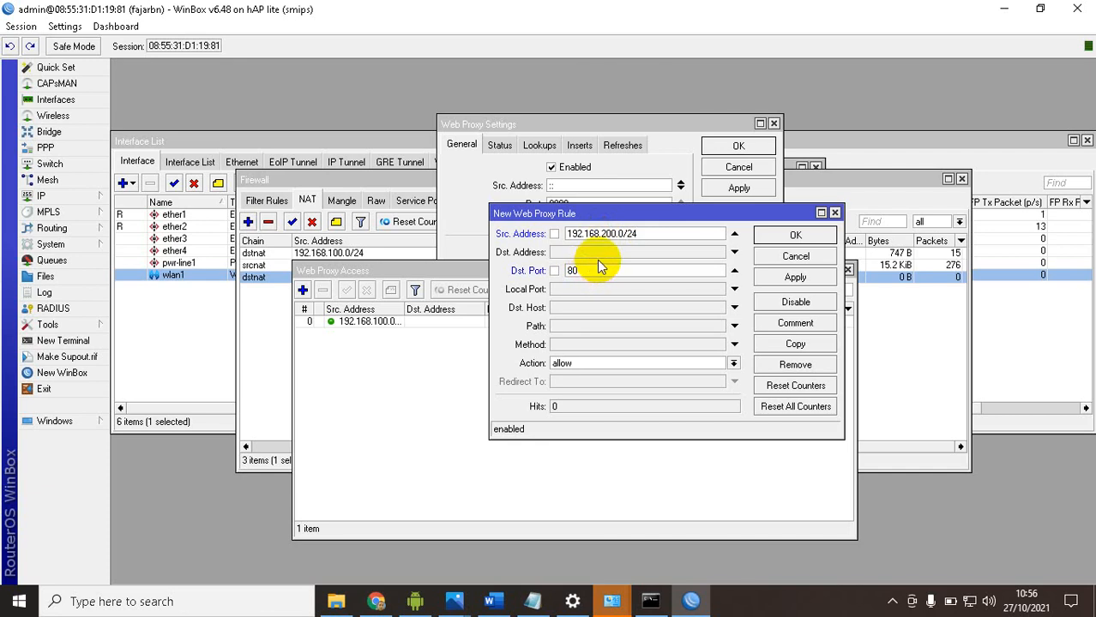
{"action": "type", "text": "80"}
{"action": "left_click_drag", "start_coordinate": [565, 214], "coordinate": [763, 232]}
{"action": "left_click", "coordinate": [804, 328]}
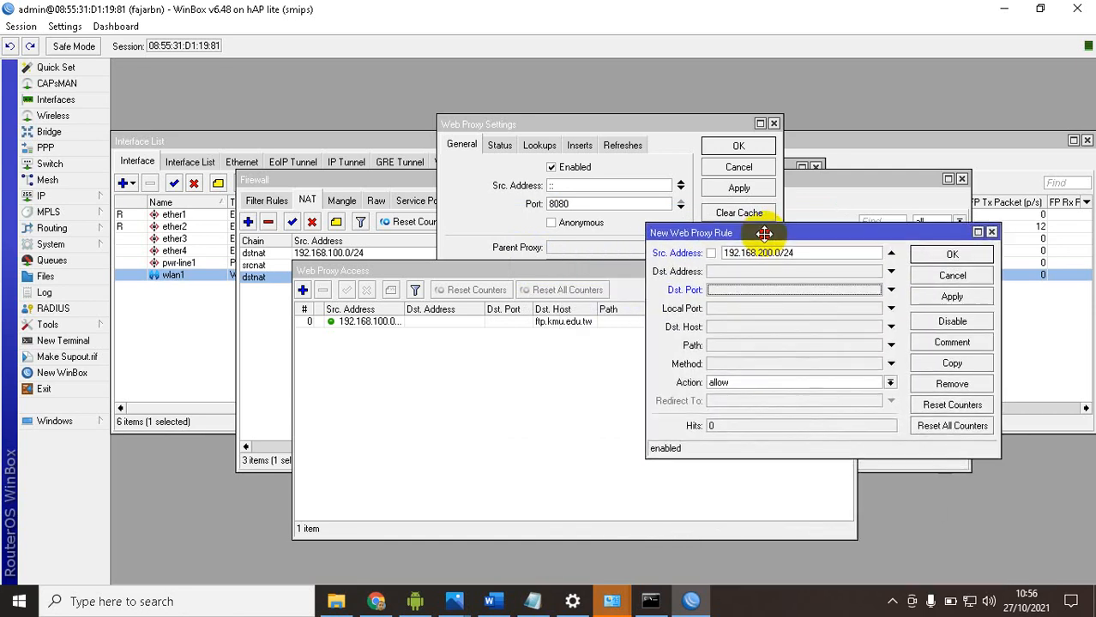
{"action": "left_click", "coordinate": [745, 328]}
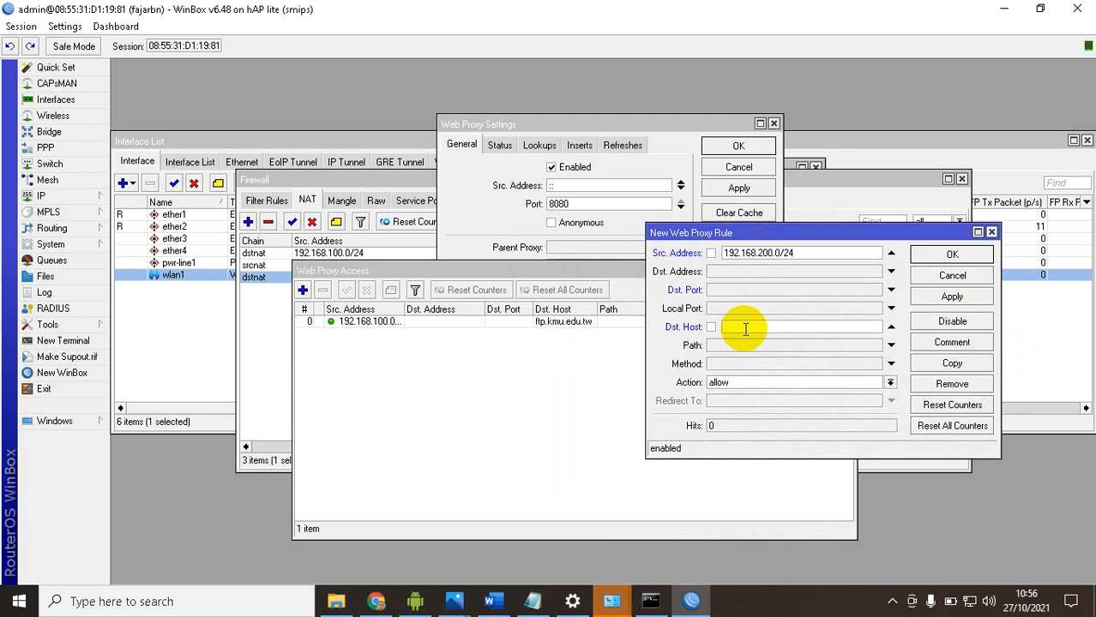
{"action": "left_click", "coordinate": [490, 601]}
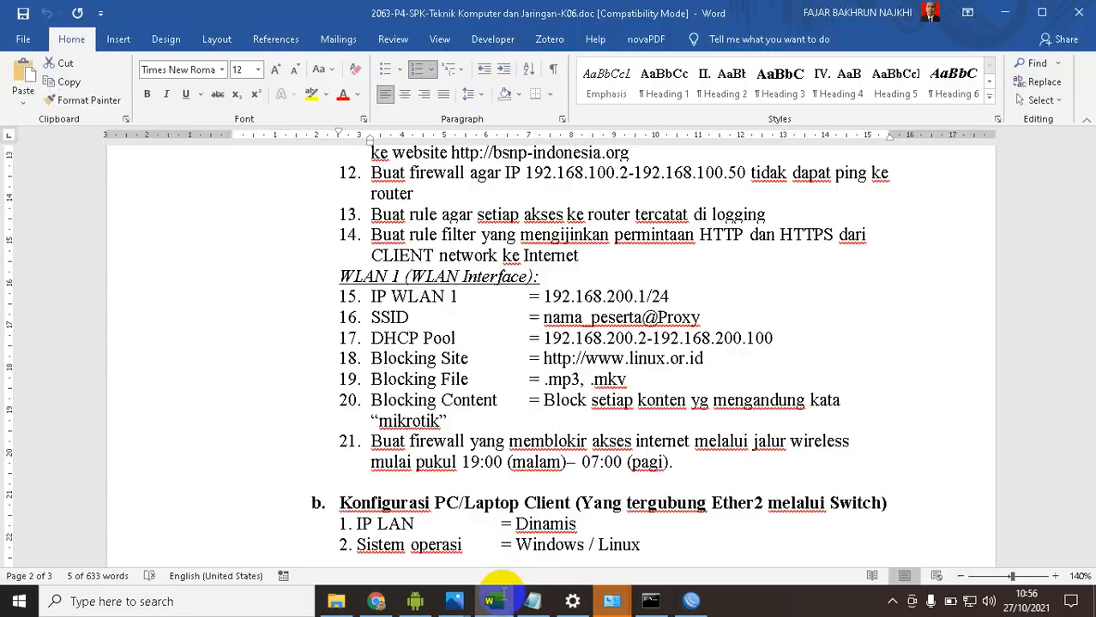
{"action": "left_click", "coordinate": [600, 365]}
{"action": "left_click_drag", "start_coordinate": [585, 360], "coordinate": [703, 360]}
{"action": "key", "text": "ctrl+c"}
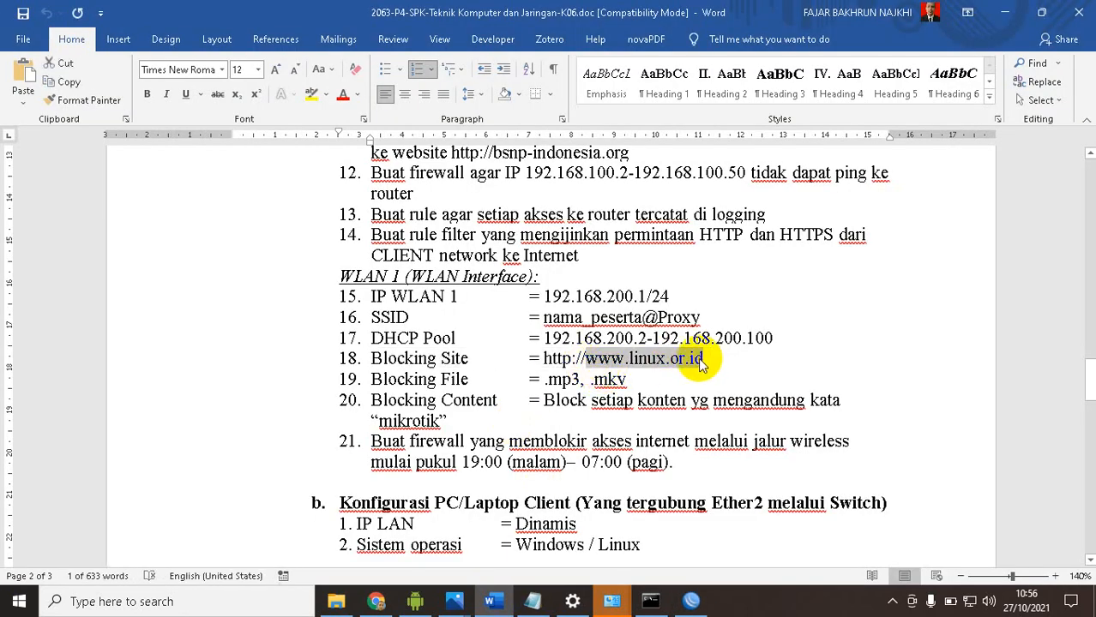
{"action": "key", "text": "alt+Tab"}
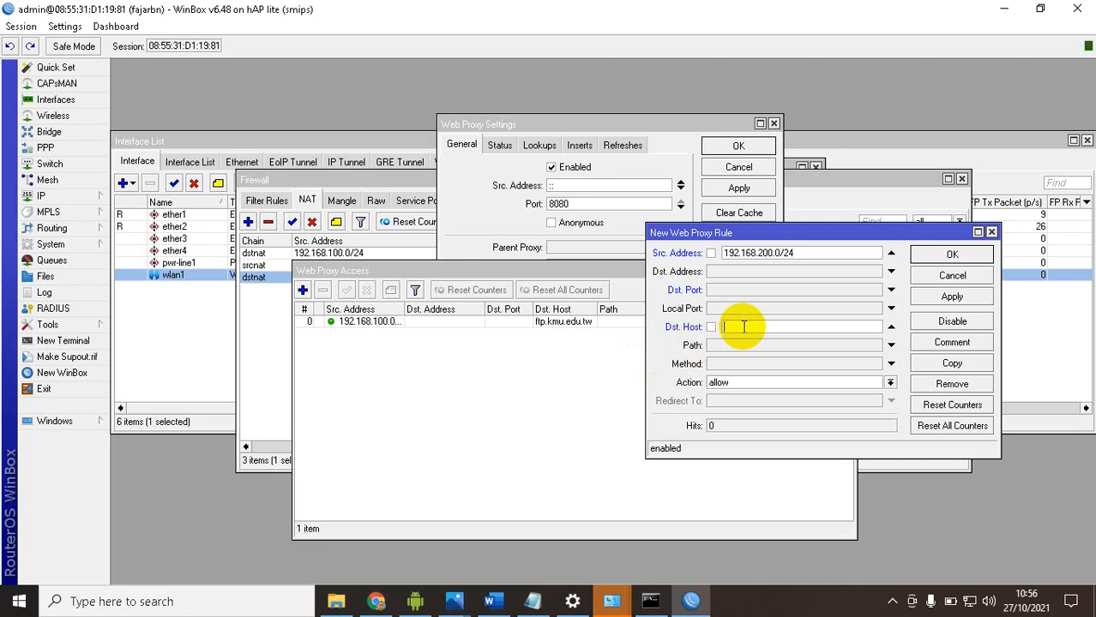
{"action": "key", "text": "ctrl+v"}
Set the web proxy rule's action to deny and save the rule
{"action": "left_click", "coordinate": [728, 383]}
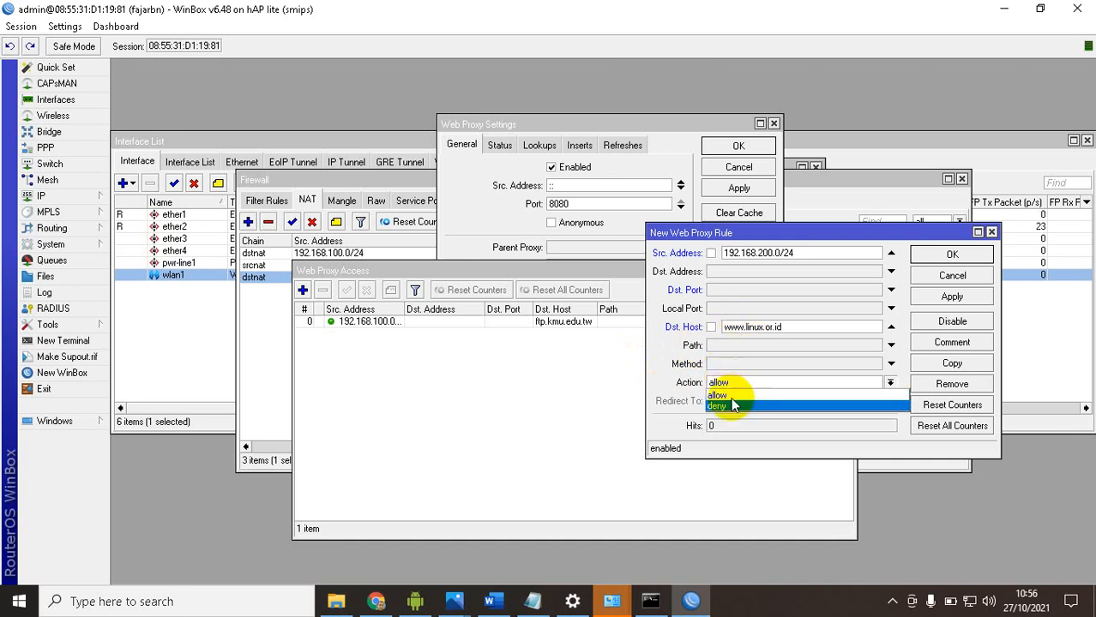
{"action": "left_click", "coordinate": [743, 408]}
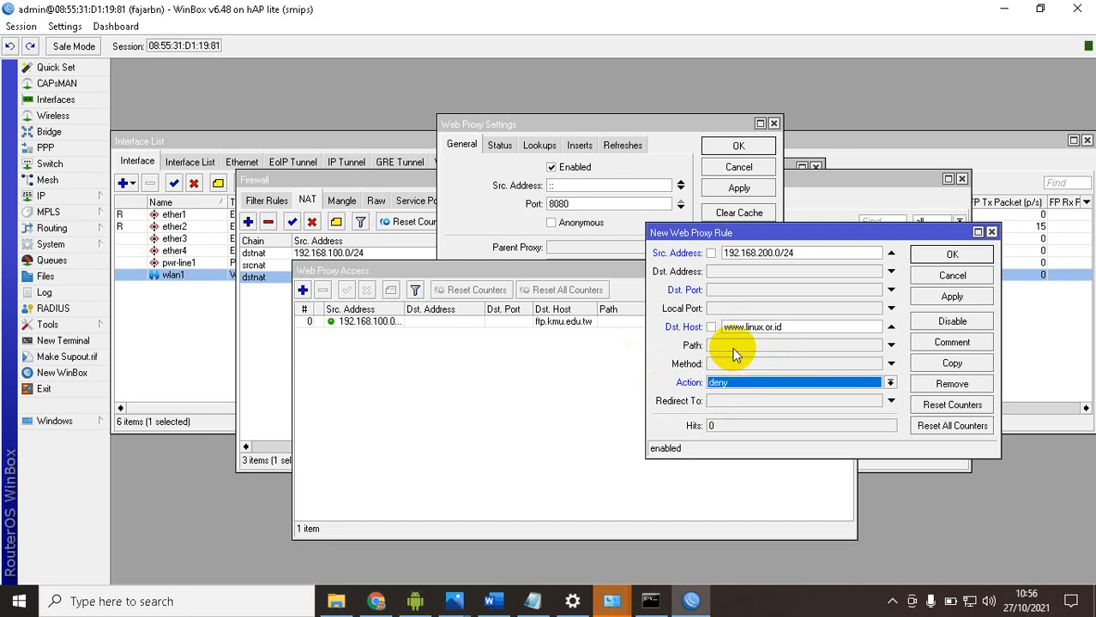
{"action": "left_click", "coordinate": [934, 300]}
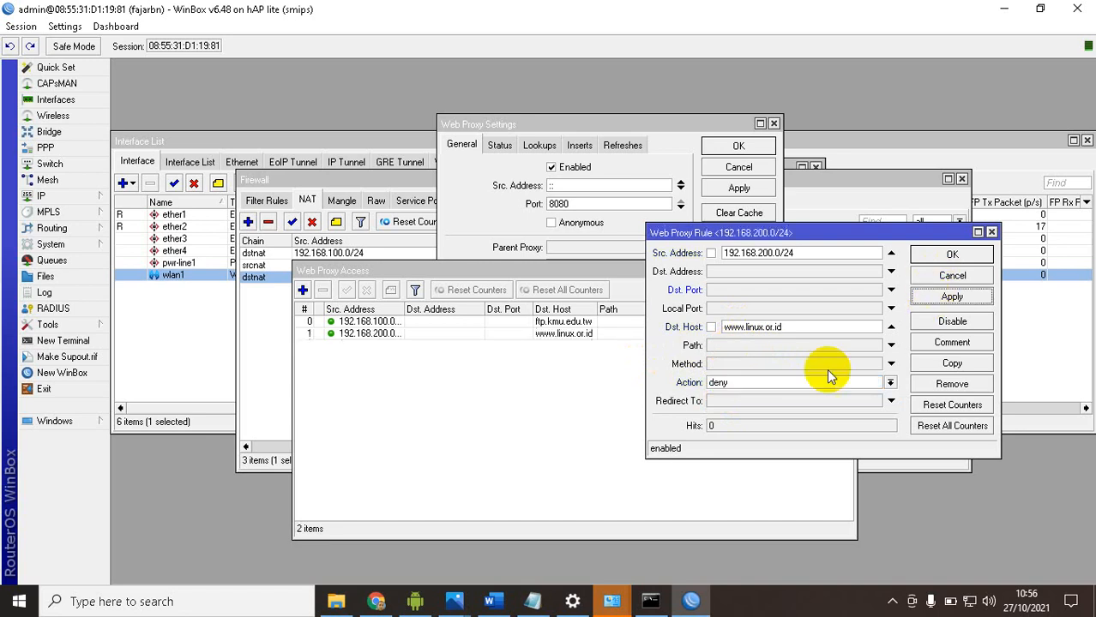
{"action": "left_click", "coordinate": [930, 253]}
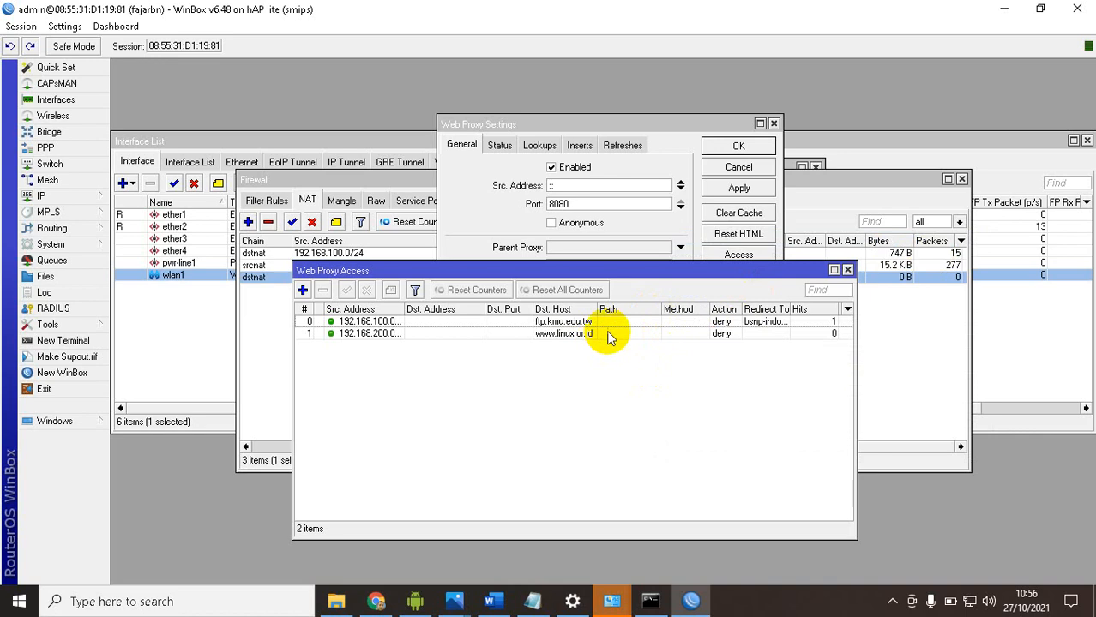
Switch to the mirrored Android phone CPH1803 and wake its screen
{"action": "left_click", "coordinate": [414, 601]}
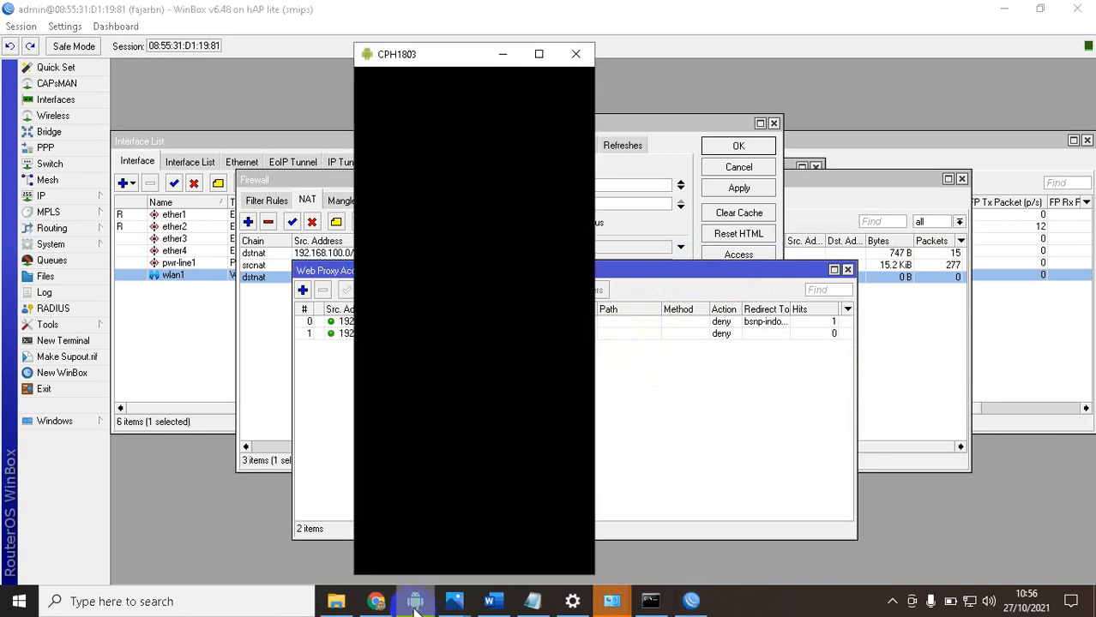
{"action": "right_click", "coordinate": [516, 211]}
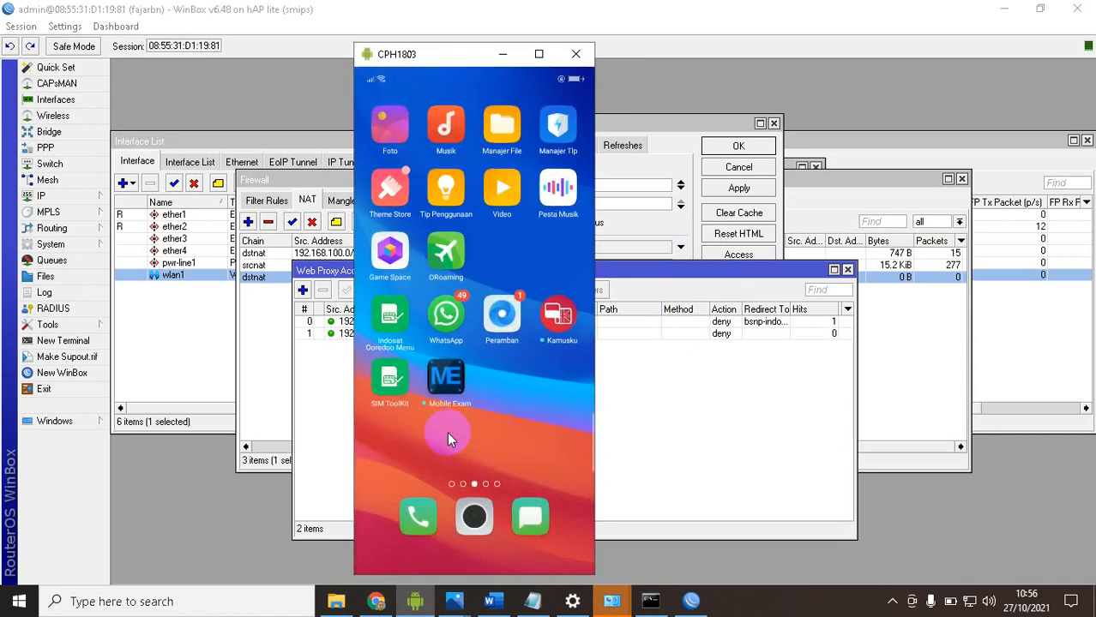
Open the phone's Wi-Fi settings and connect it to the router's open proxy network instead of SMKKU Hotspot
{"action": "left_click_drag", "start_coordinate": [447, 432], "coordinate": [557, 420]}
{"action": "left_click", "coordinate": [557, 199]}
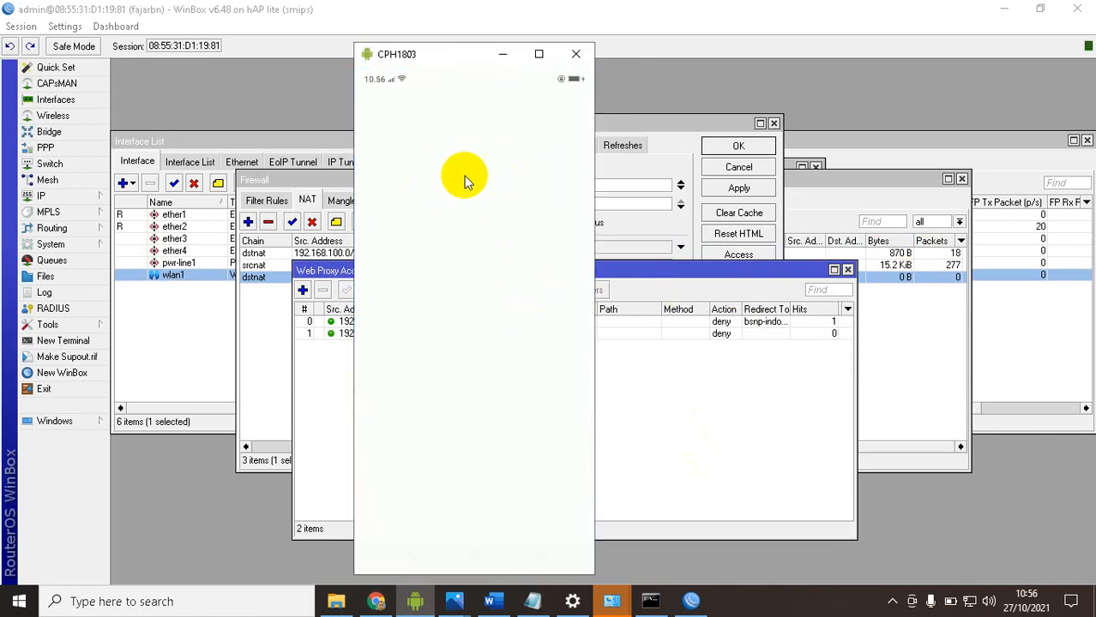
{"action": "left_click", "coordinate": [484, 294]}
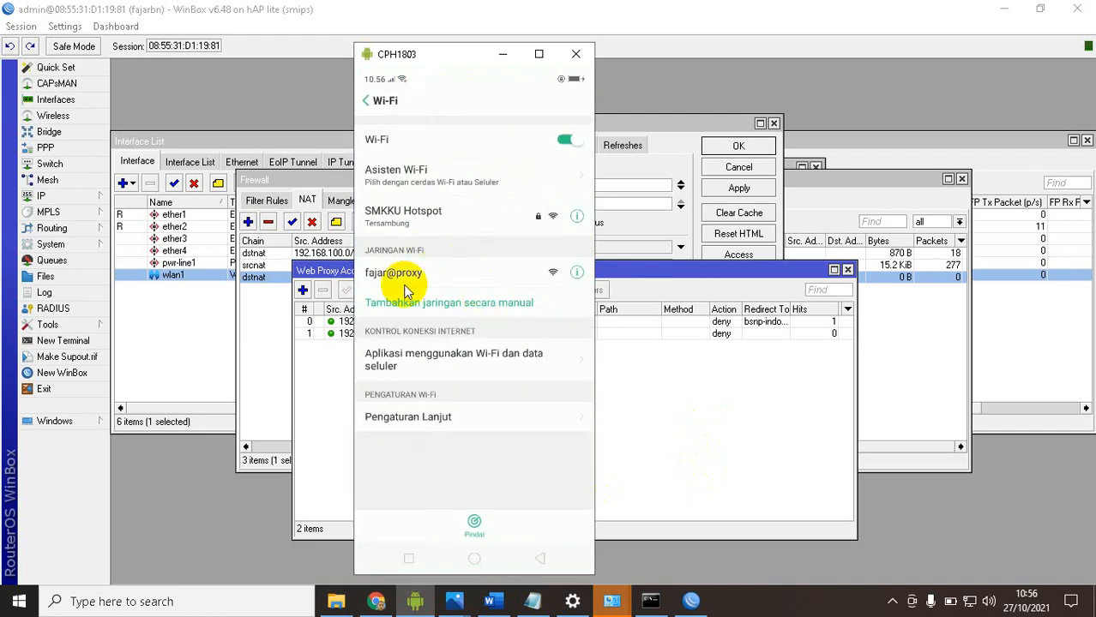
{"action": "left_click", "coordinate": [424, 274]}
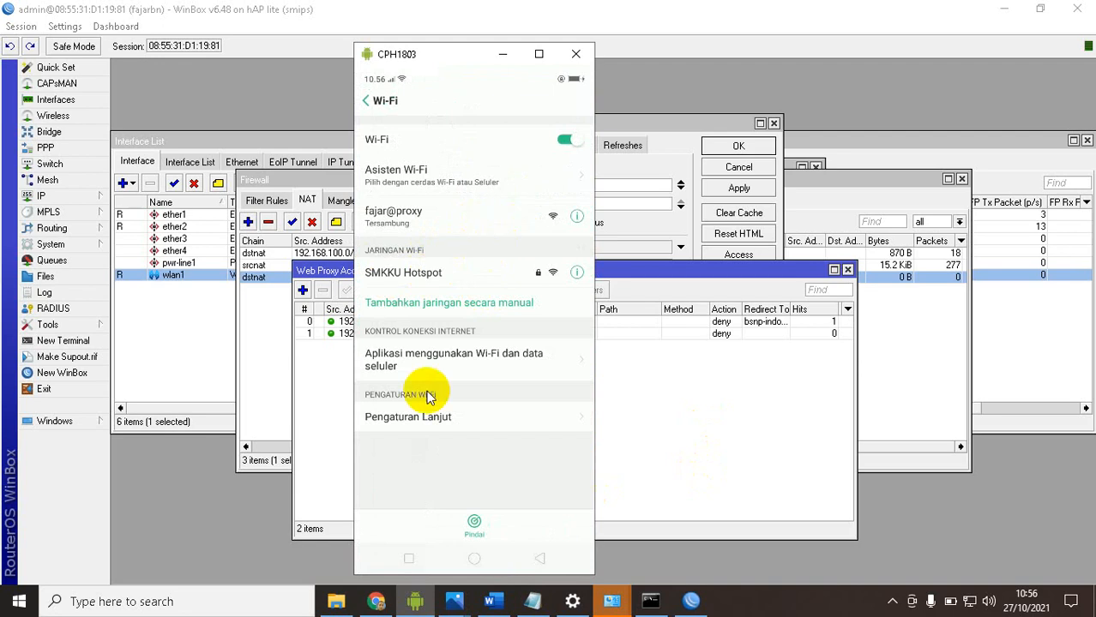
Launch the Peramban browser from the phone's home screen and agree to its privacy statement
{"action": "left_click", "coordinate": [472, 559]}
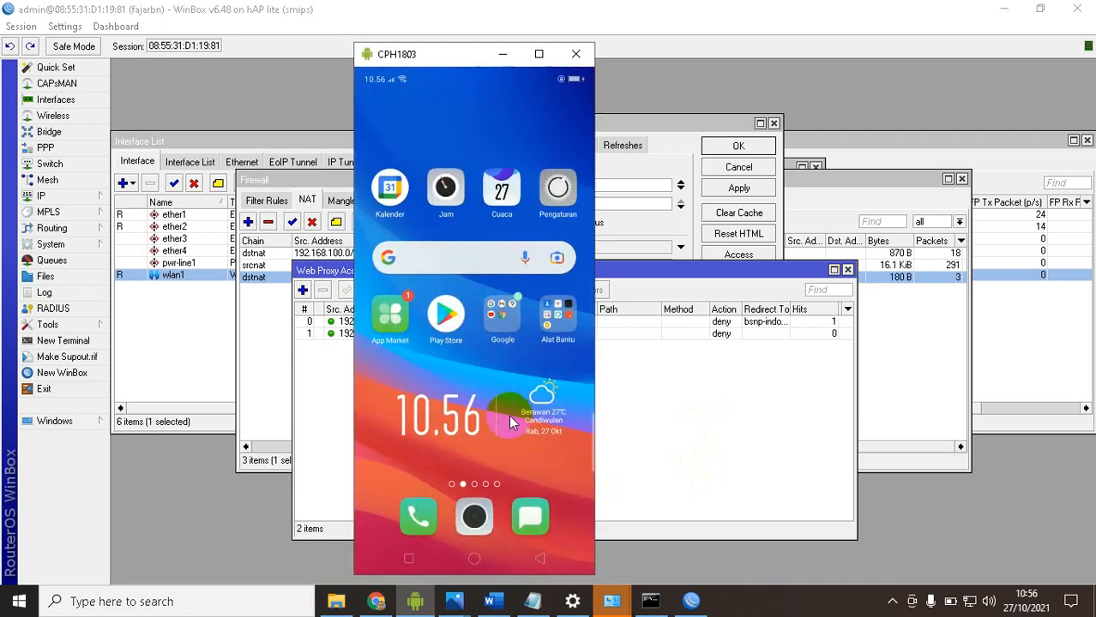
{"action": "left_click_drag", "start_coordinate": [538, 355], "coordinate": [376, 366]}
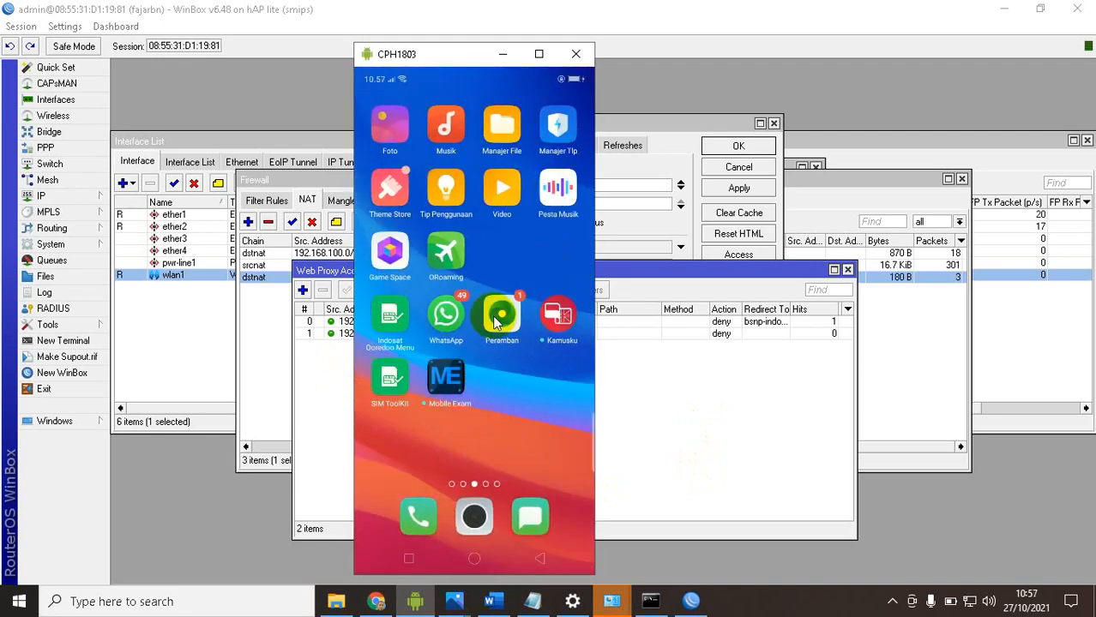
{"action": "left_click", "coordinate": [507, 325]}
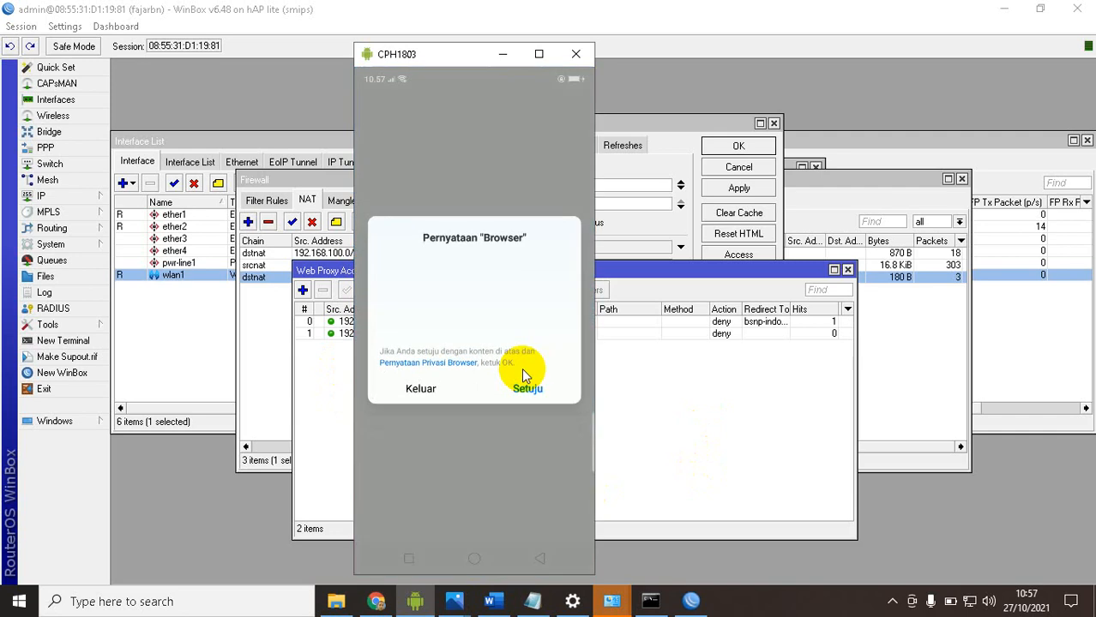
{"action": "left_click", "coordinate": [519, 392]}
{"action": "left_click", "coordinate": [521, 352]}
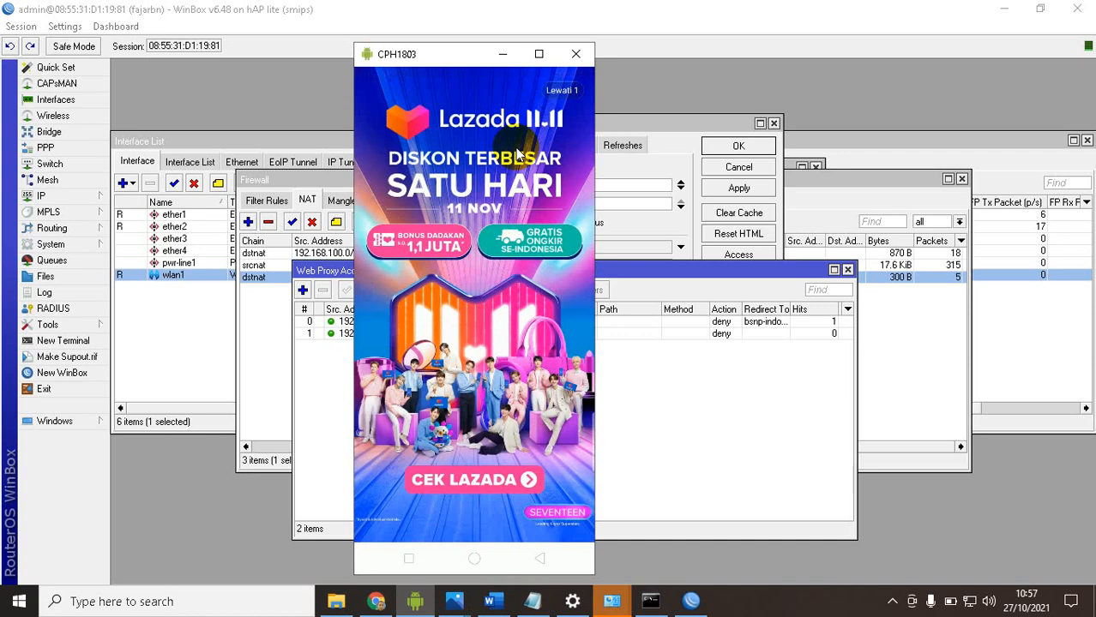
{"action": "left_click_drag", "start_coordinate": [452, 55], "coordinate": [750, 65]}
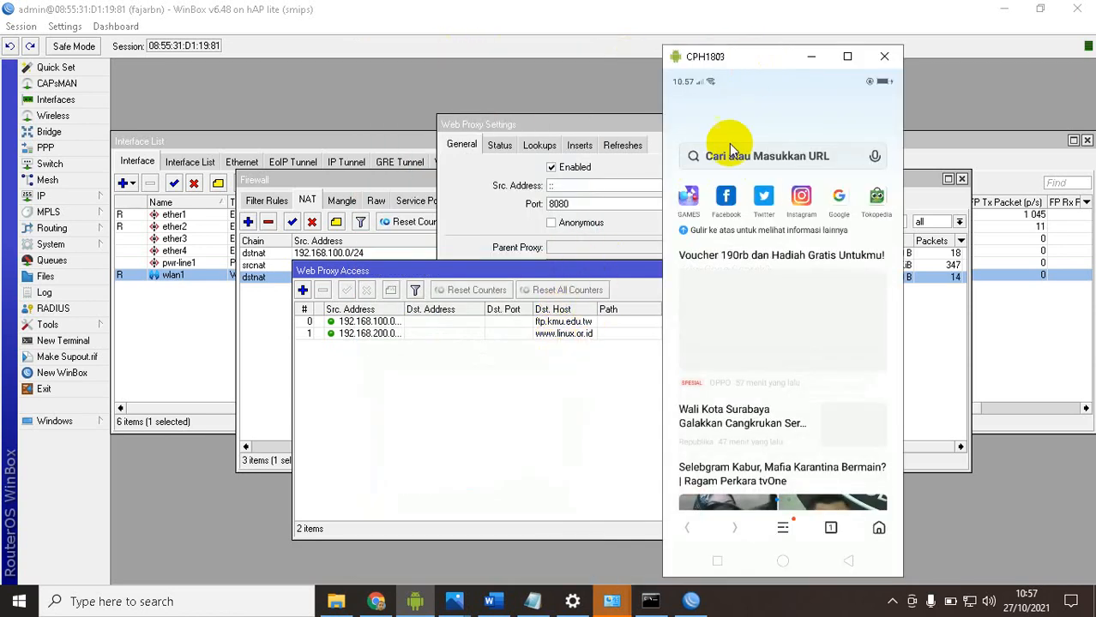
{"action": "left_click", "coordinate": [731, 152]}
{"action": "type", "text": "w"}
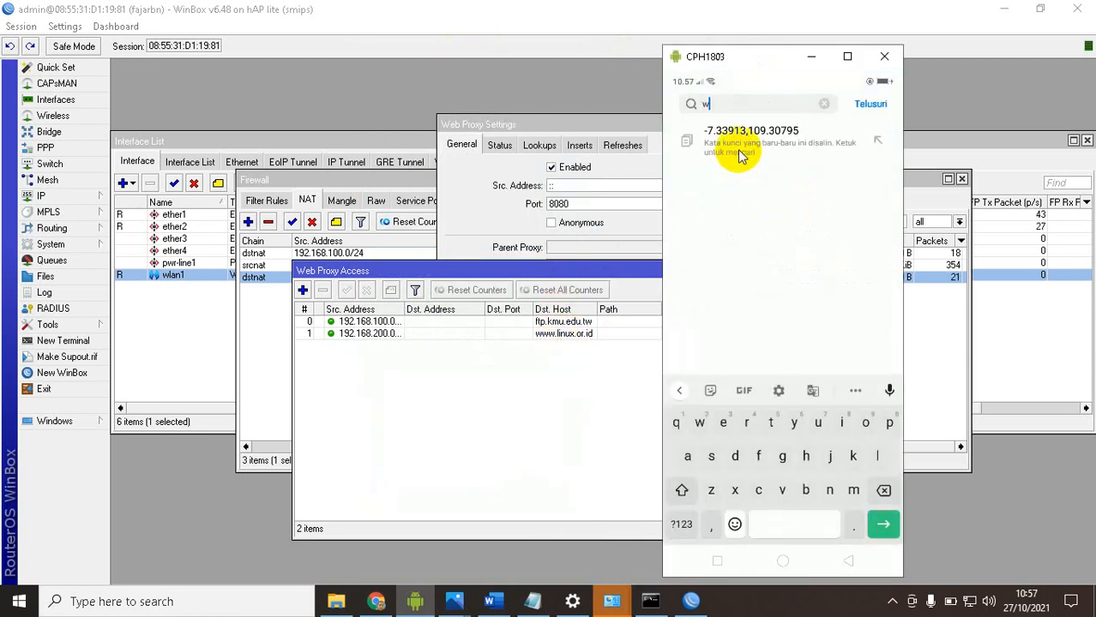
{"action": "type", "text": "ww.linu"}
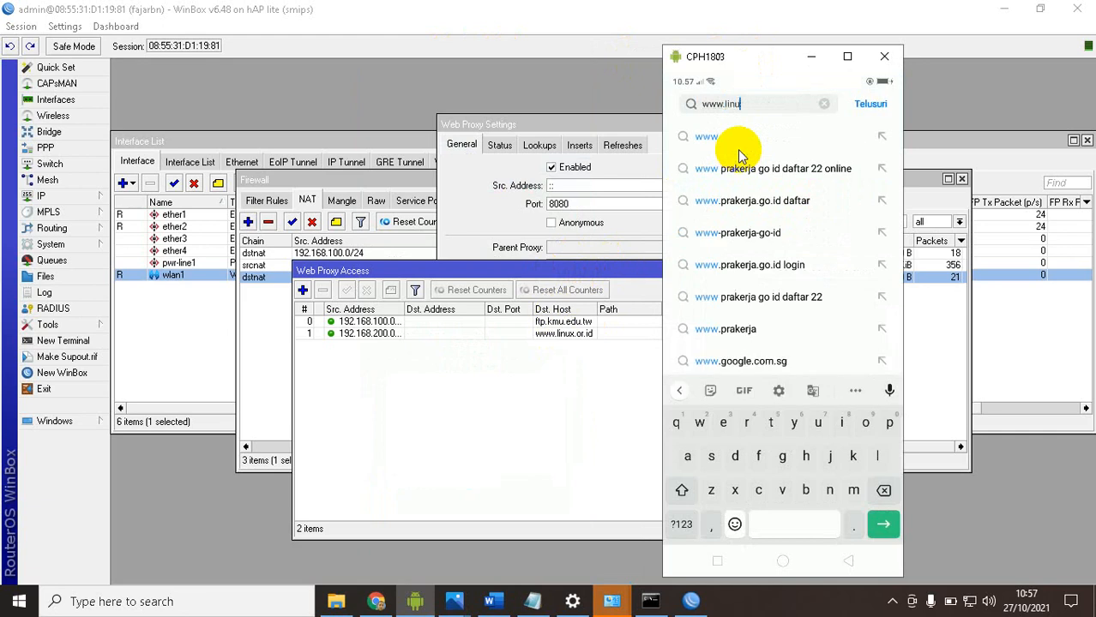
{"action": "type", "text": "x.or.id"}
{"action": "key", "text": "Return"}
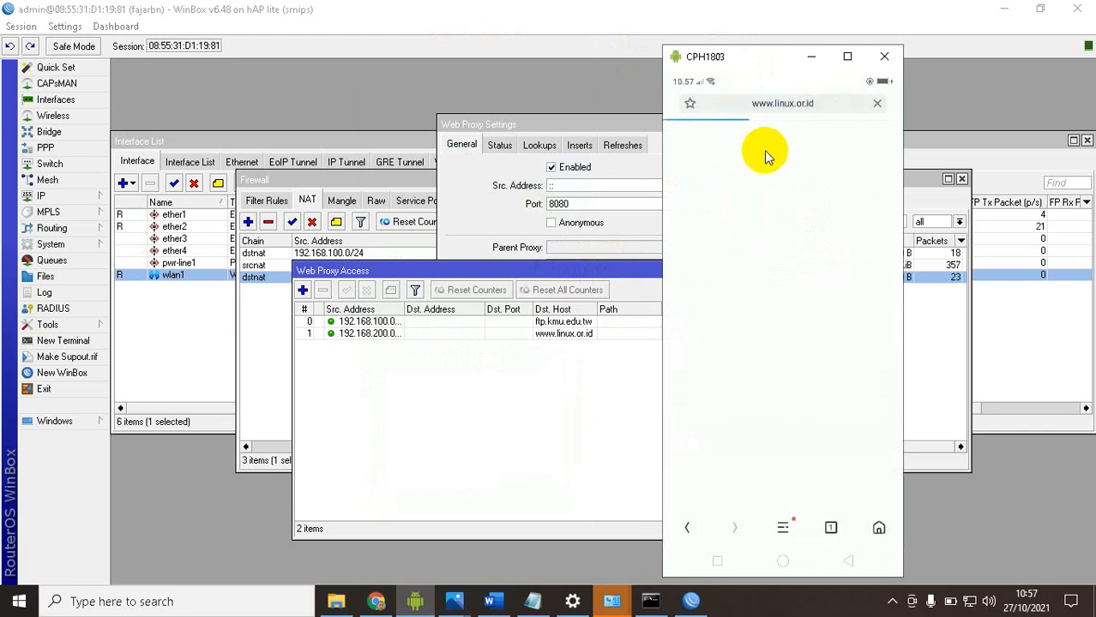
Reposition the phone mirror and WinBox's Web Proxy Access list, and confirm the Web Proxy Settings
{"action": "left_click_drag", "start_coordinate": [746, 60], "coordinate": [871, 46]}
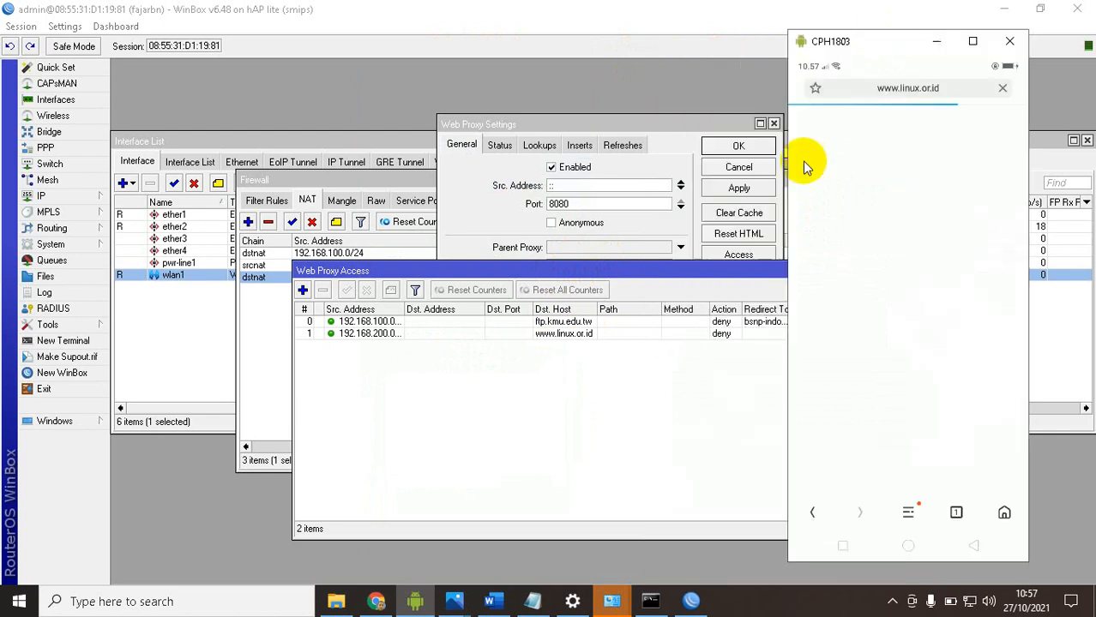
{"action": "left_click", "coordinate": [672, 275]}
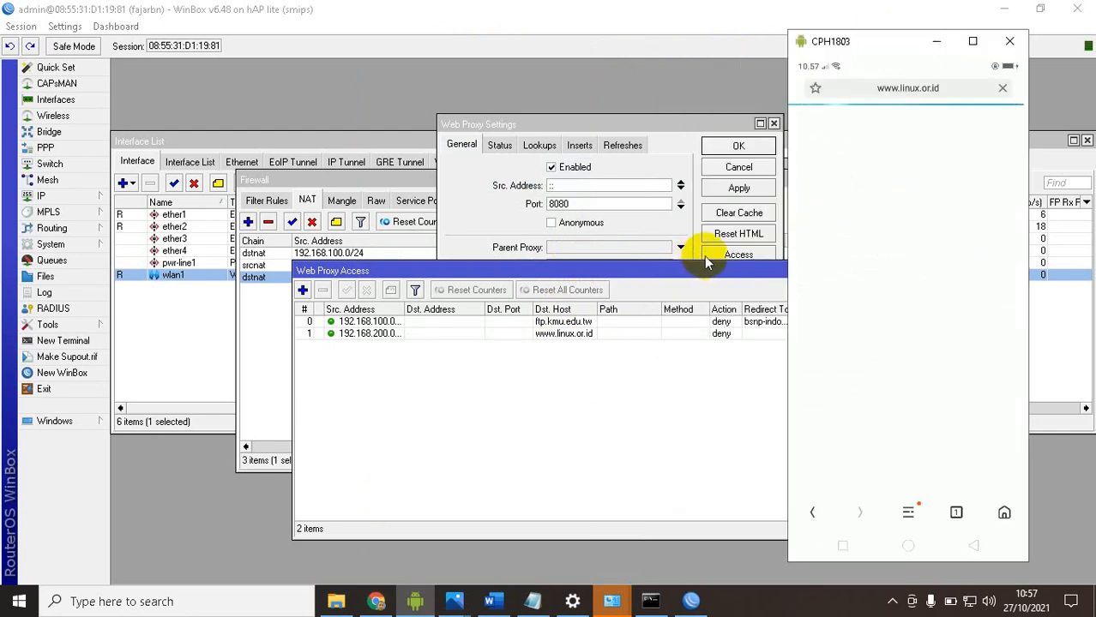
{"action": "left_click_drag", "start_coordinate": [665, 269], "coordinate": [632, 270]}
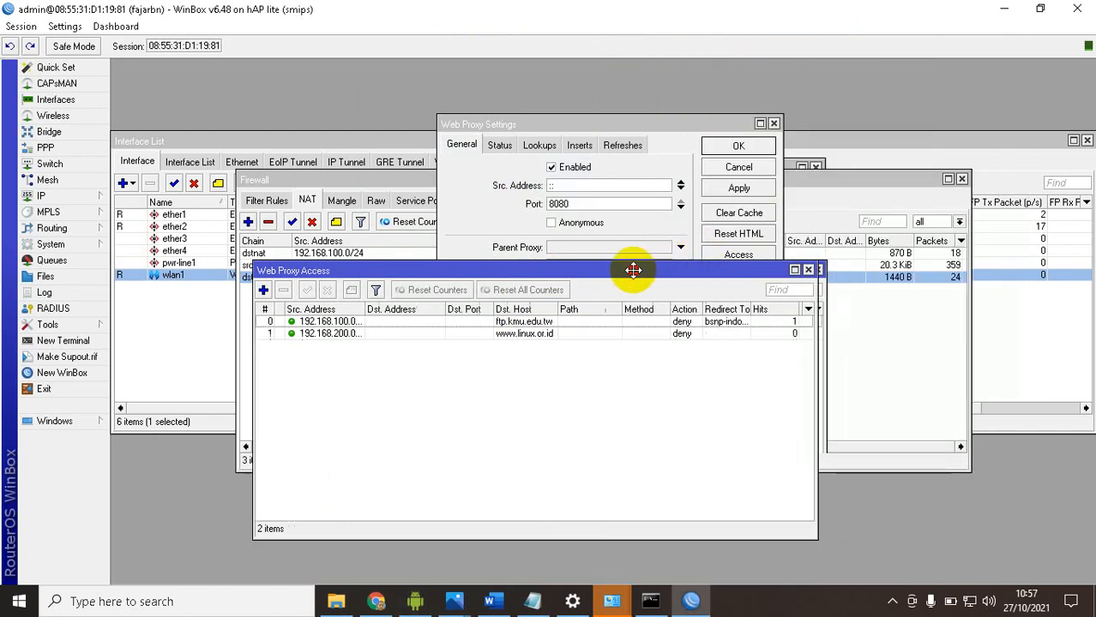
{"action": "left_click", "coordinate": [686, 602]}
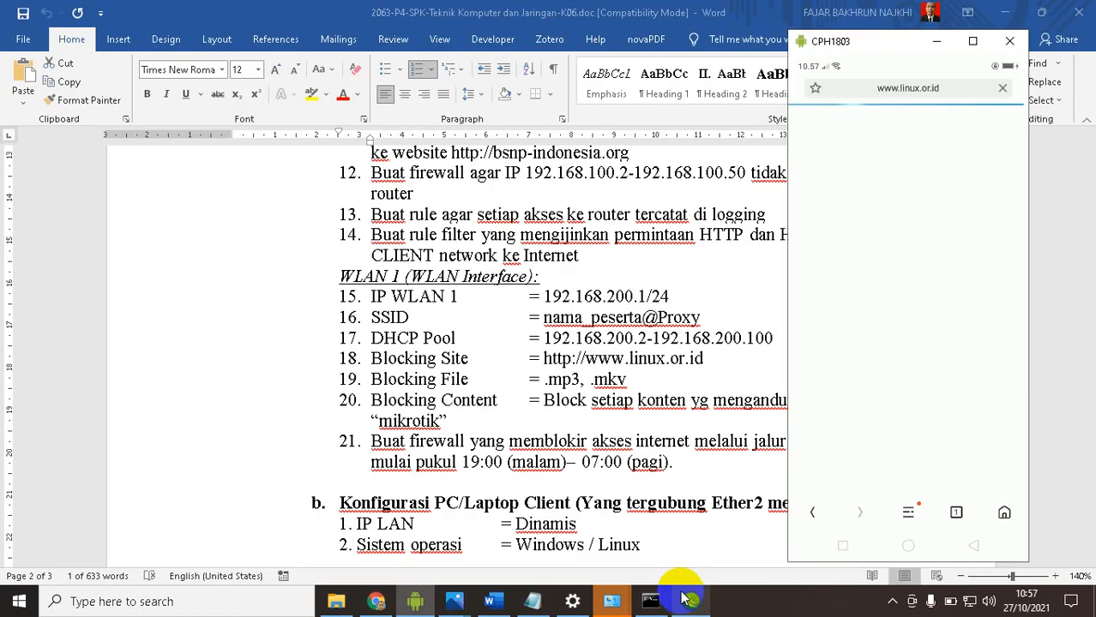
{"action": "left_click", "coordinate": [687, 601]}
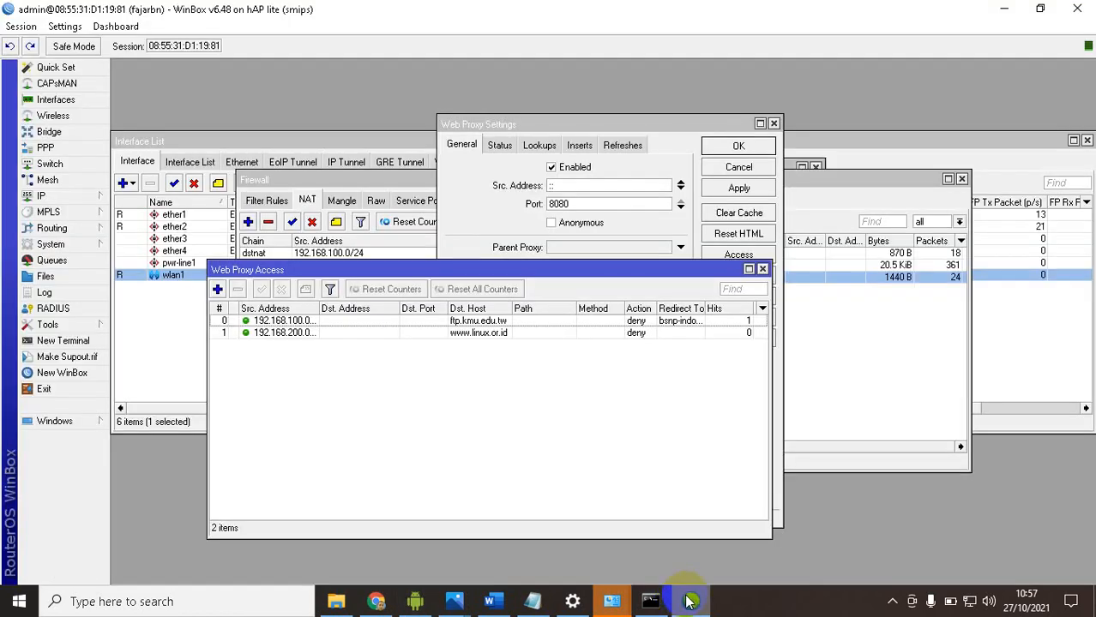
{"action": "left_click", "coordinate": [686, 601]}
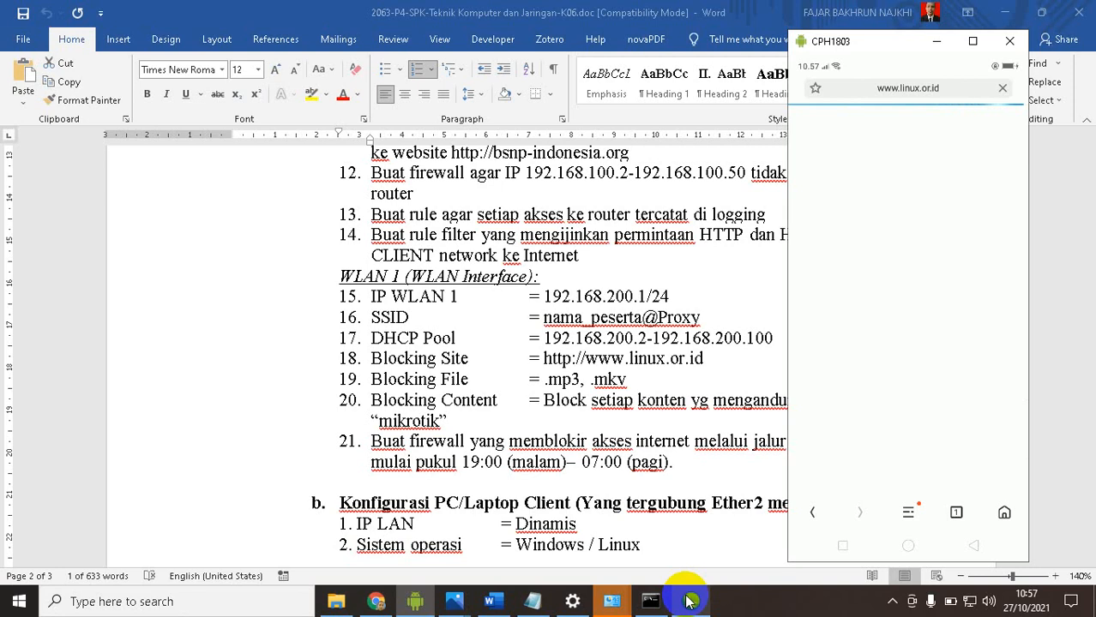
{"action": "left_click", "coordinate": [689, 601]}
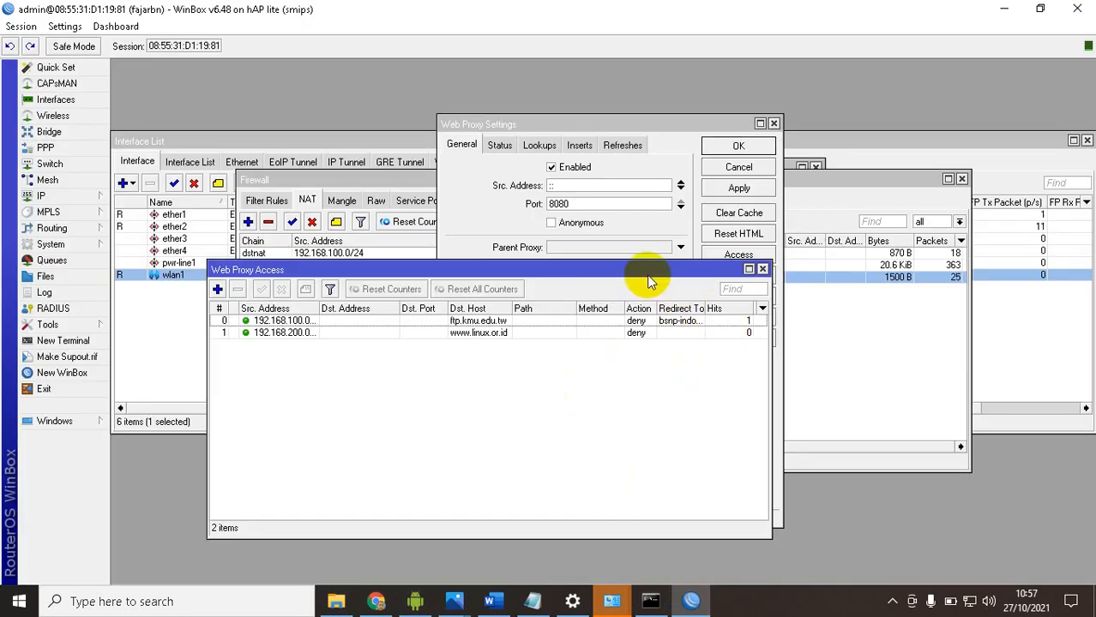
{"action": "left_click_drag", "start_coordinate": [652, 272], "coordinate": [592, 266]}
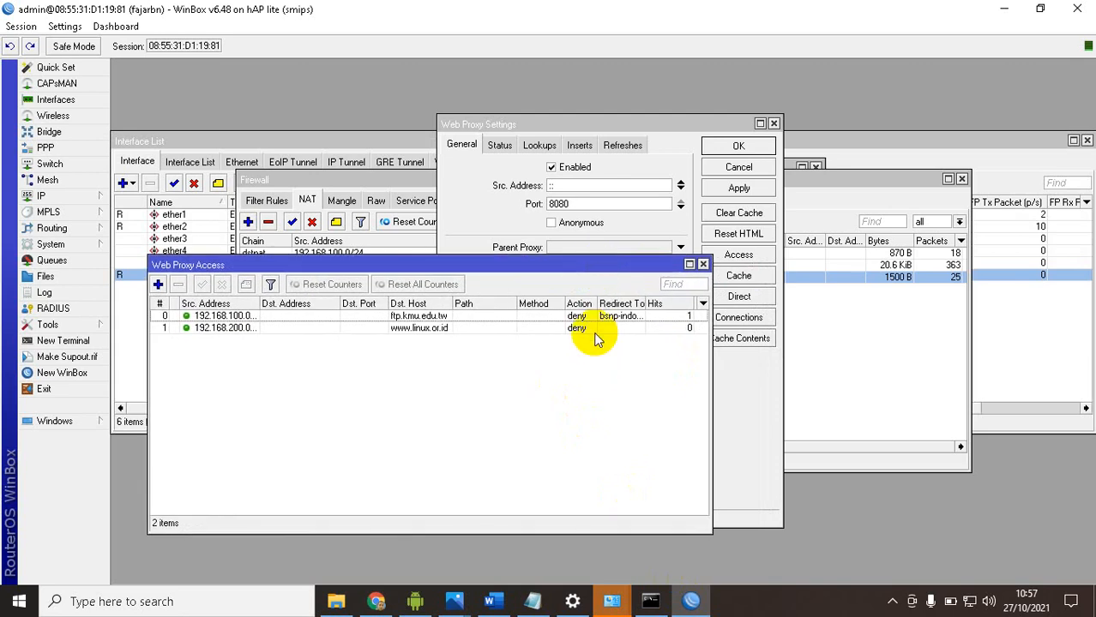
{"action": "left_click", "coordinate": [720, 146]}
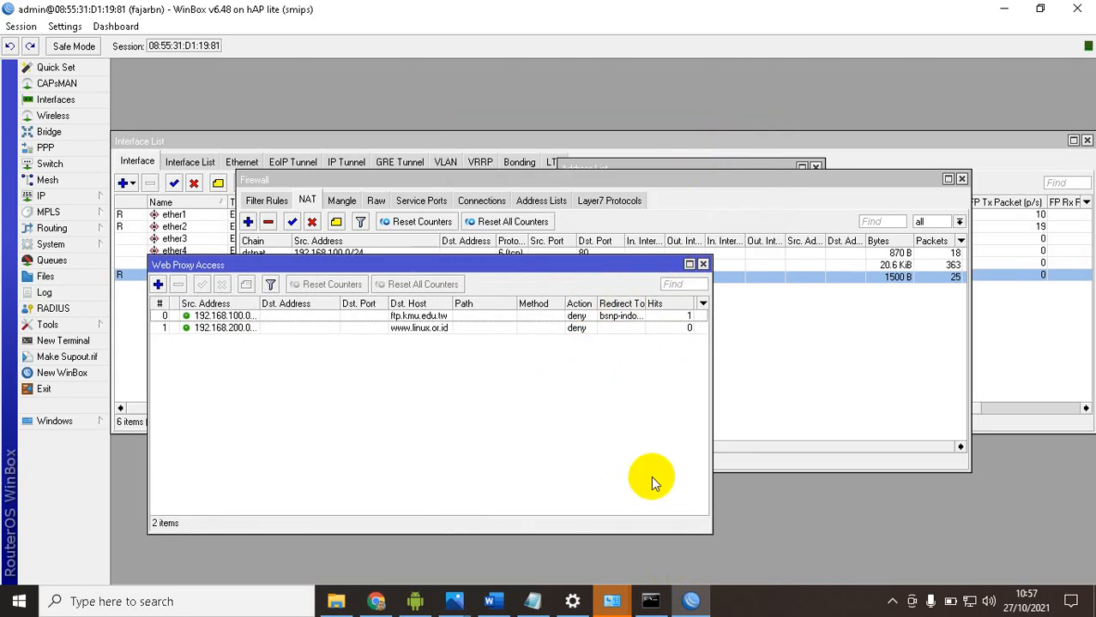
Switch to Chrome, load linux.or.id in the existing Linux search tab, and close the extra loading tab
{"action": "left_click", "coordinate": [691, 603]}
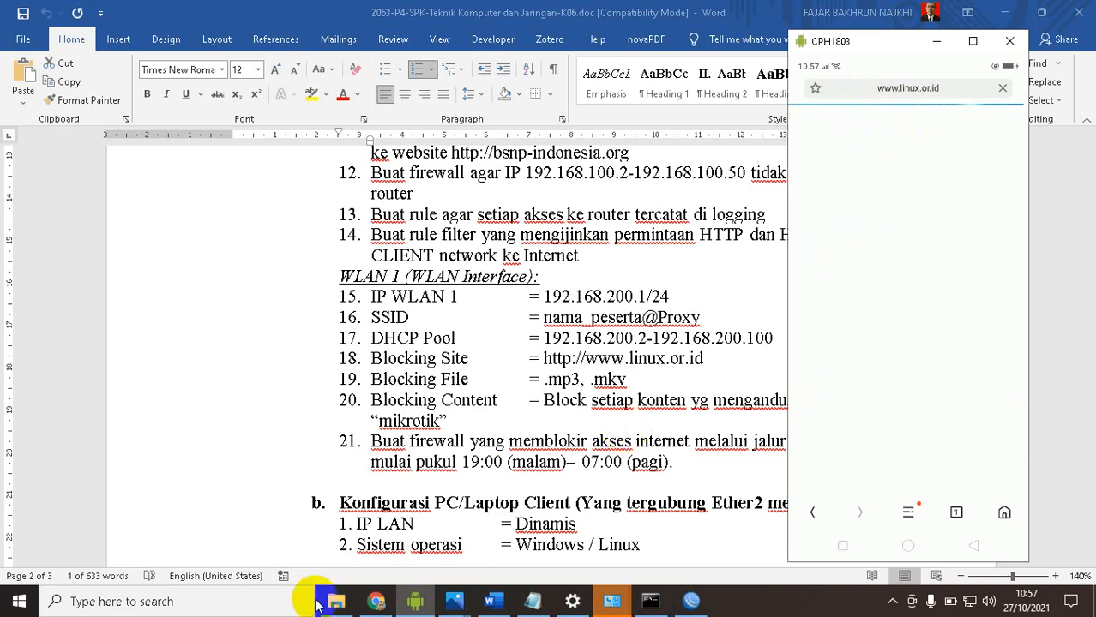
{"action": "left_click", "coordinate": [369, 603]}
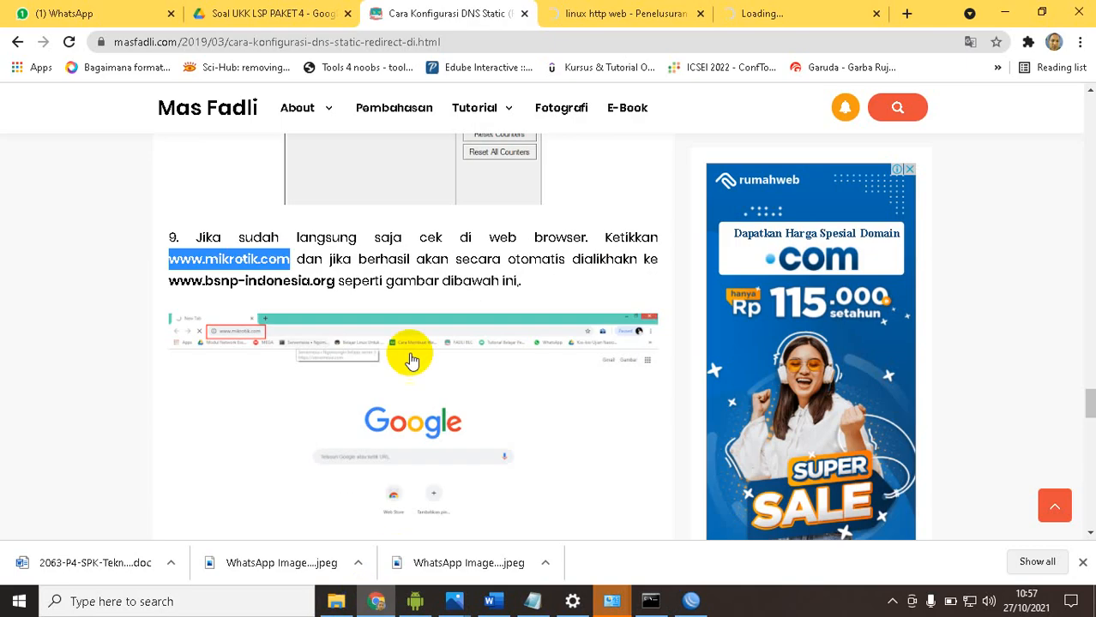
{"action": "left_click", "coordinate": [507, 44]}
{"action": "left_click", "coordinate": [587, 16]}
{"action": "left_click", "coordinate": [599, 35]}
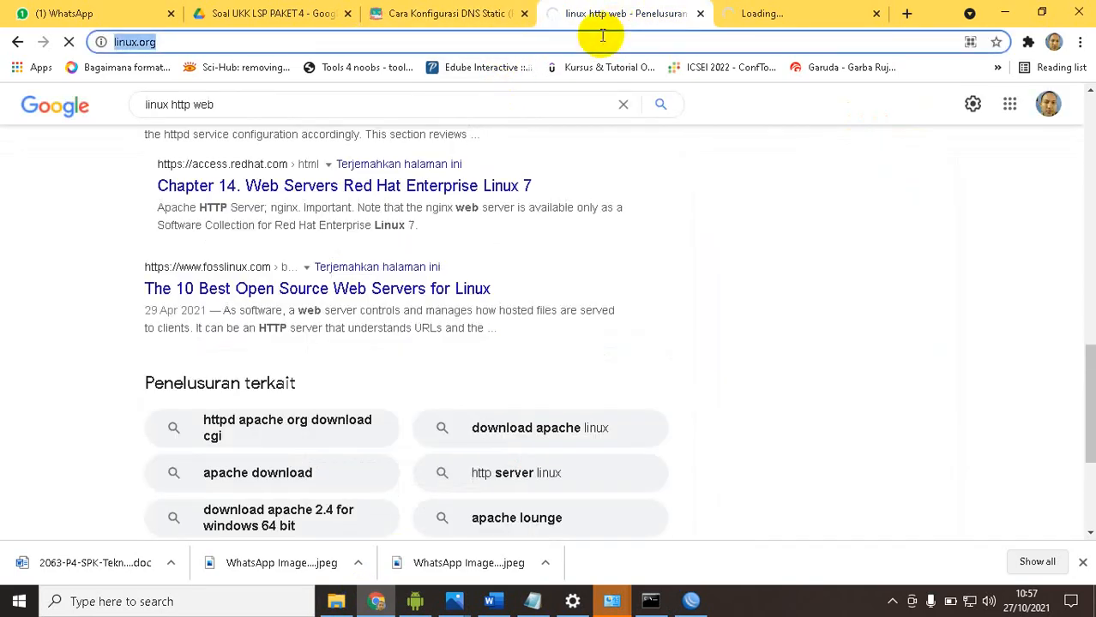
{"action": "type", "text": "lin"}
{"action": "type", "text": "or.id"}
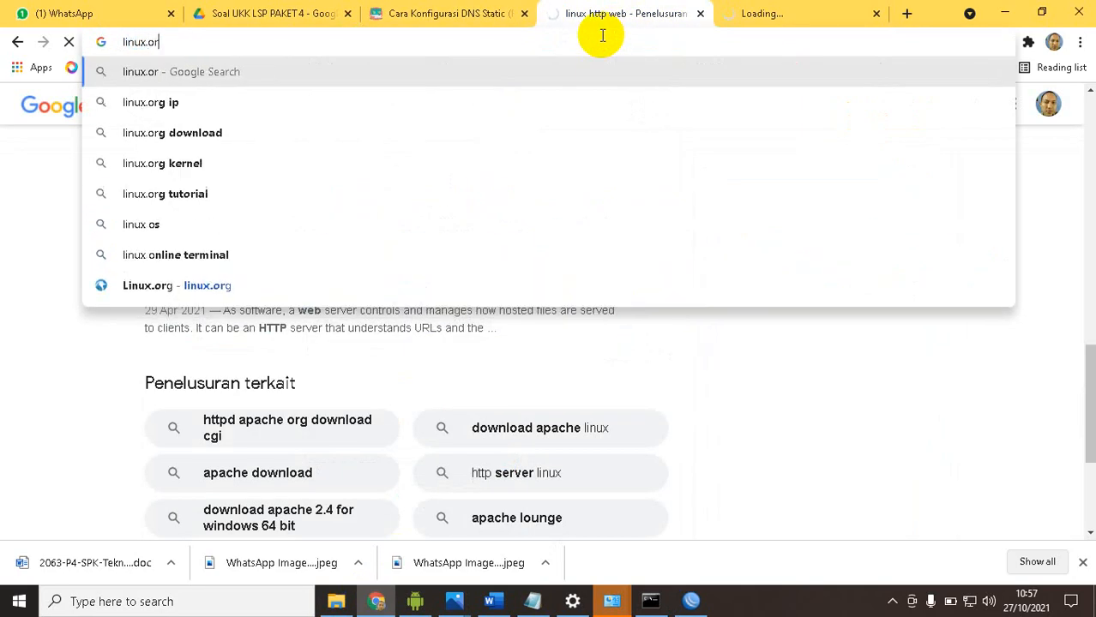
{"action": "key", "text": "Return"}
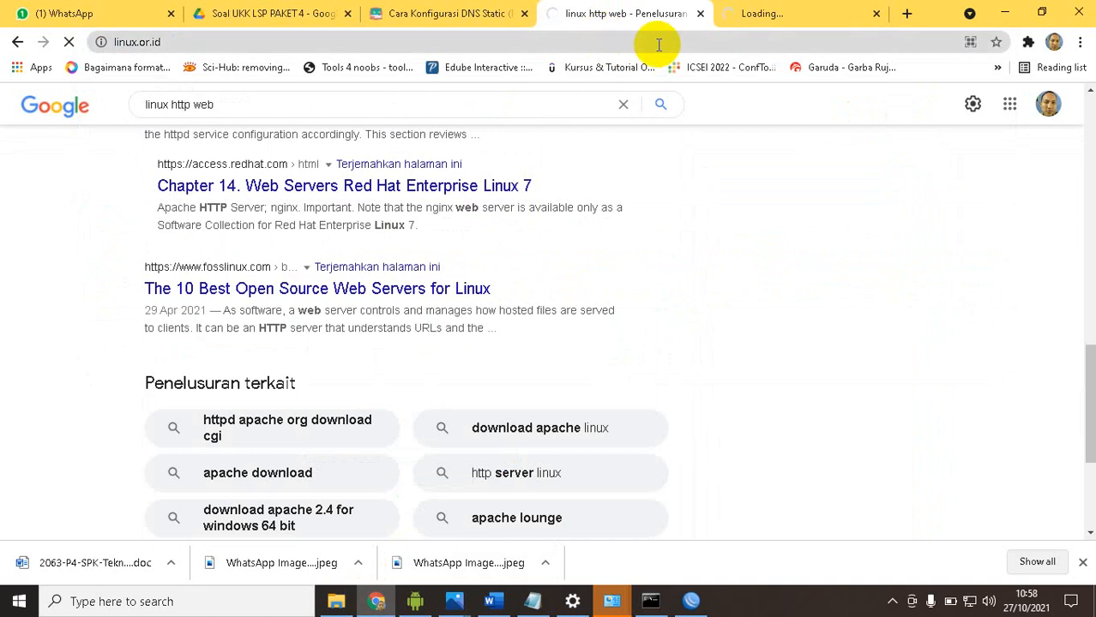
{"action": "left_click", "coordinate": [763, 14]}
{"action": "left_click", "coordinate": [876, 14]}
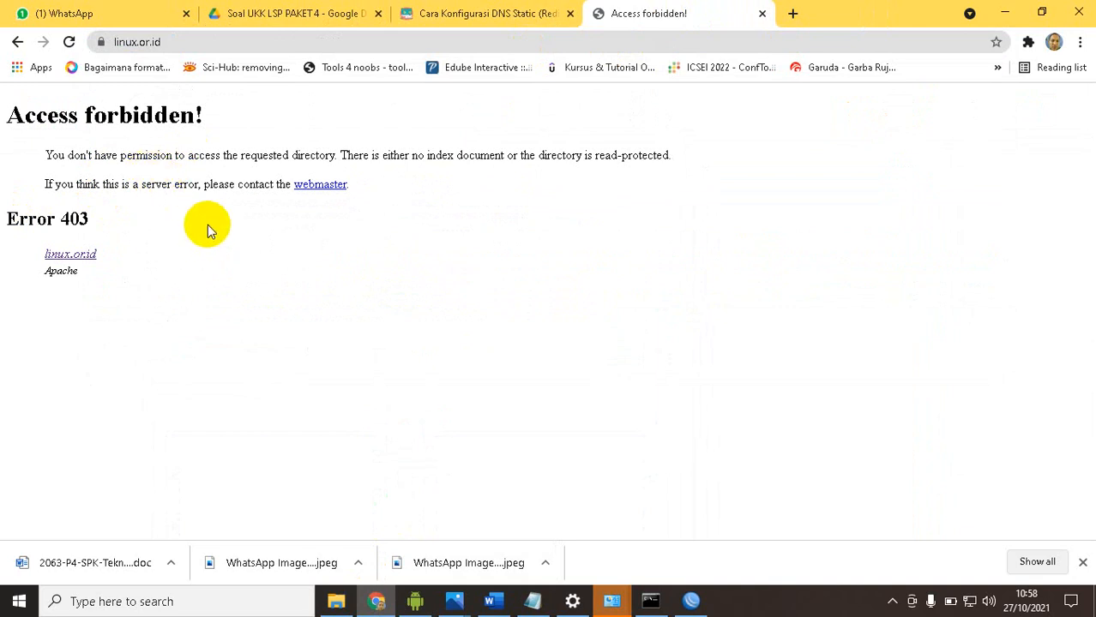
Return to WinBox and check the phone's page load against the web proxy rules and the firewall NAT rules
{"action": "left_click", "coordinate": [691, 602]}
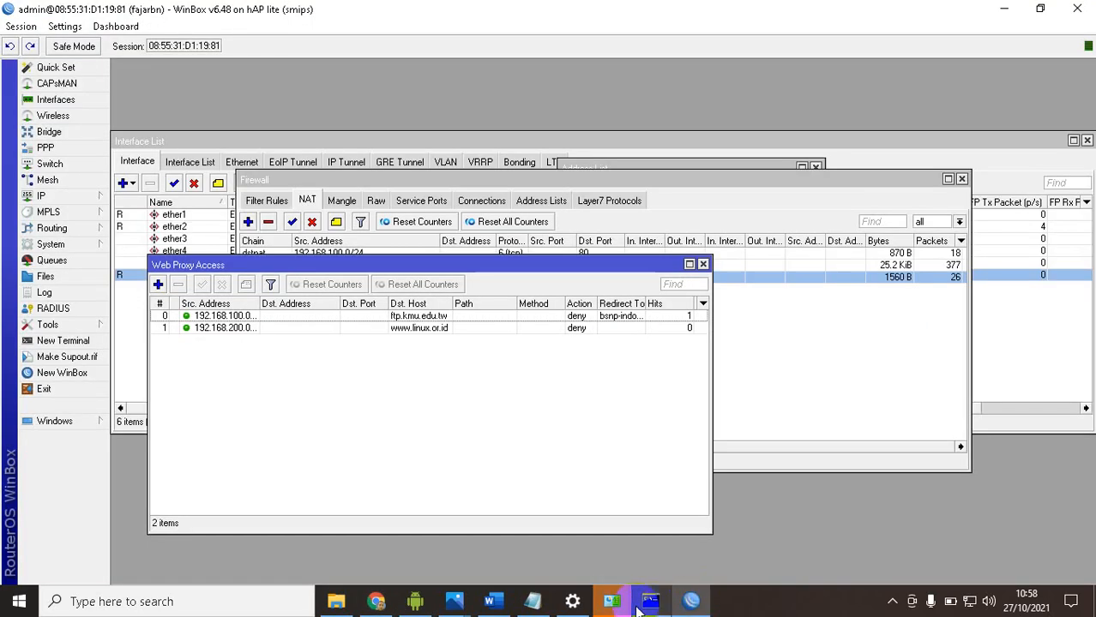
{"action": "left_click", "coordinate": [418, 604]}
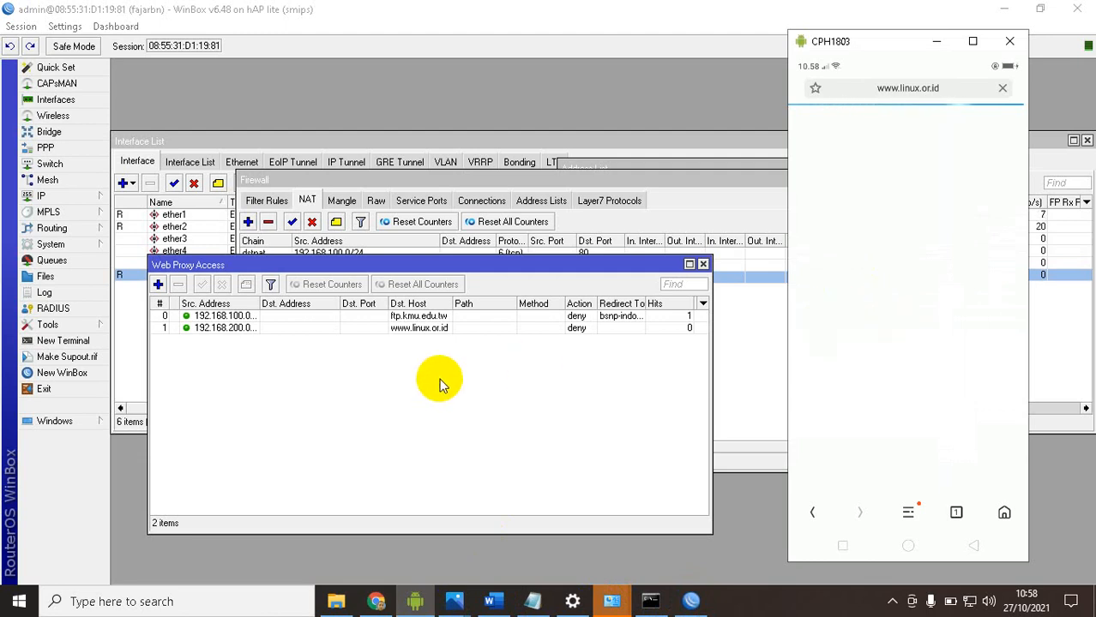
{"action": "left_click", "coordinate": [721, 345]}
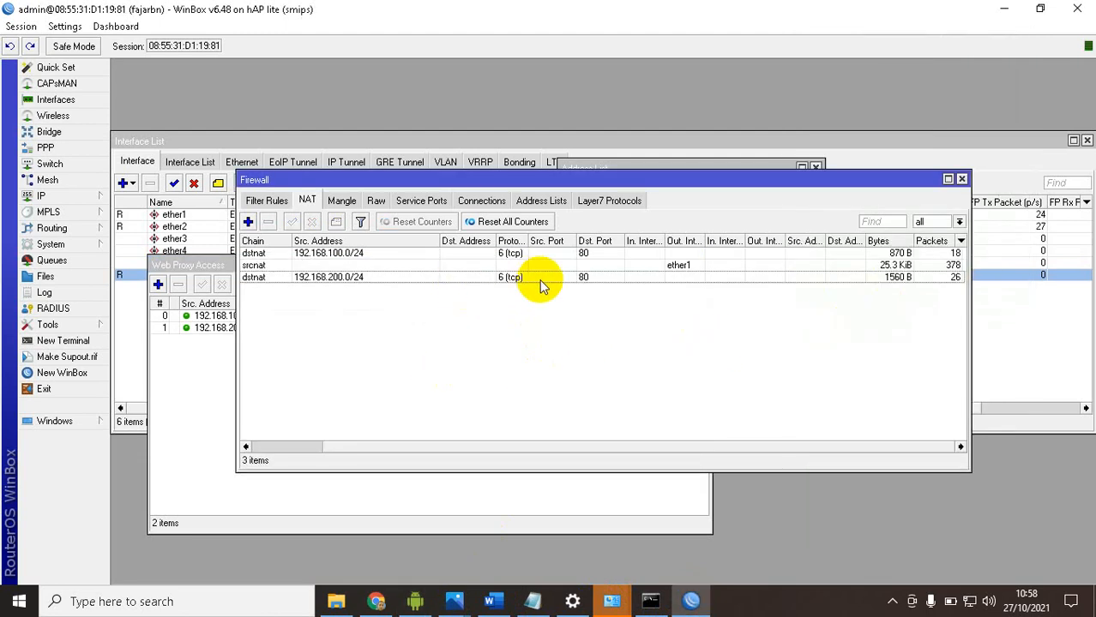
{"action": "left_click", "coordinate": [467, 267]}
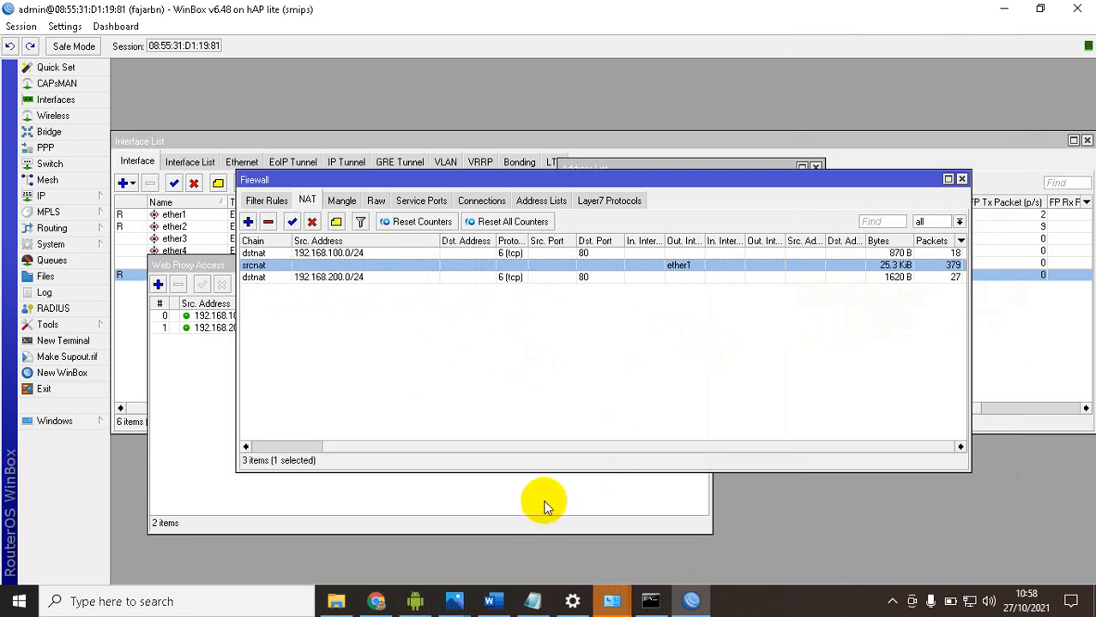
Switch back to Chrome and review the text of the page returned by linux.or.id
{"action": "left_click", "coordinate": [691, 600]}
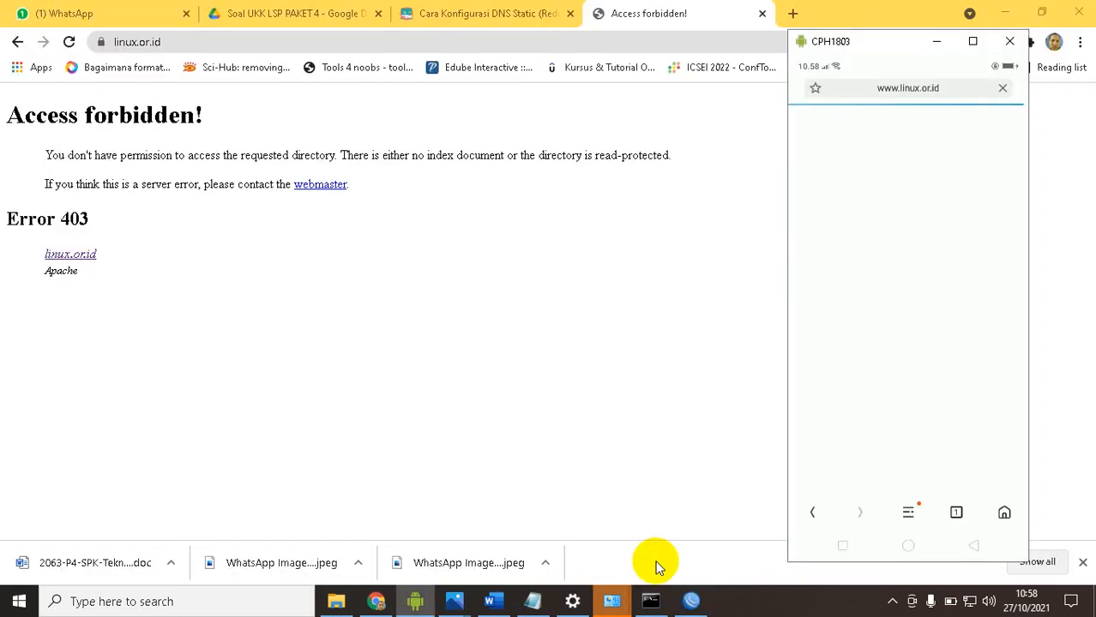
{"action": "left_click", "coordinate": [8, 115]}
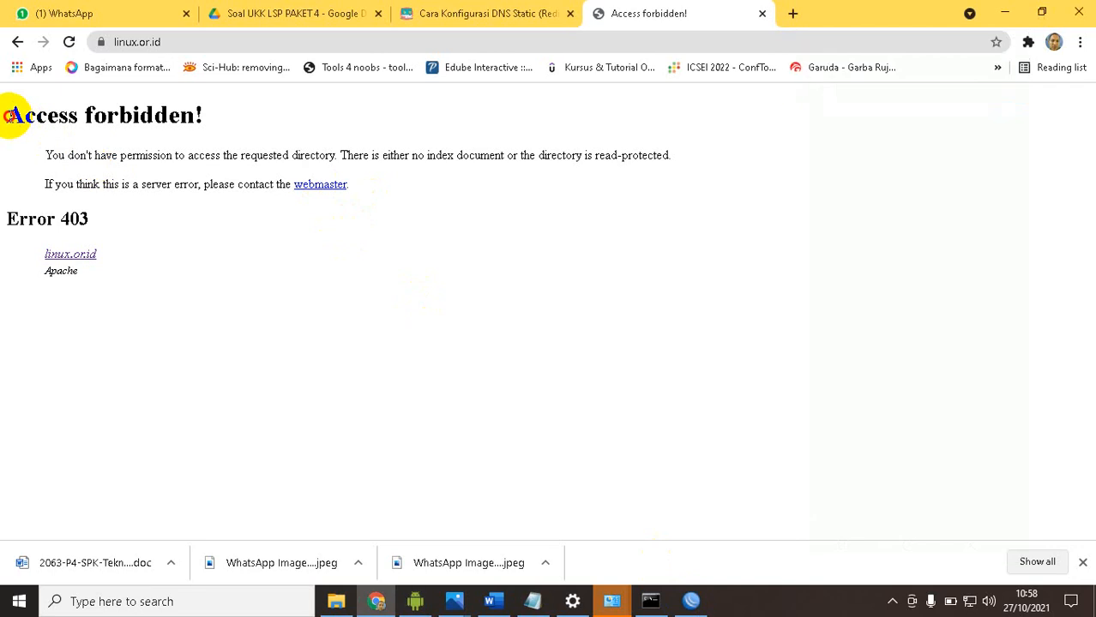
{"action": "left_click_drag", "start_coordinate": [8, 115], "coordinate": [132, 274]}
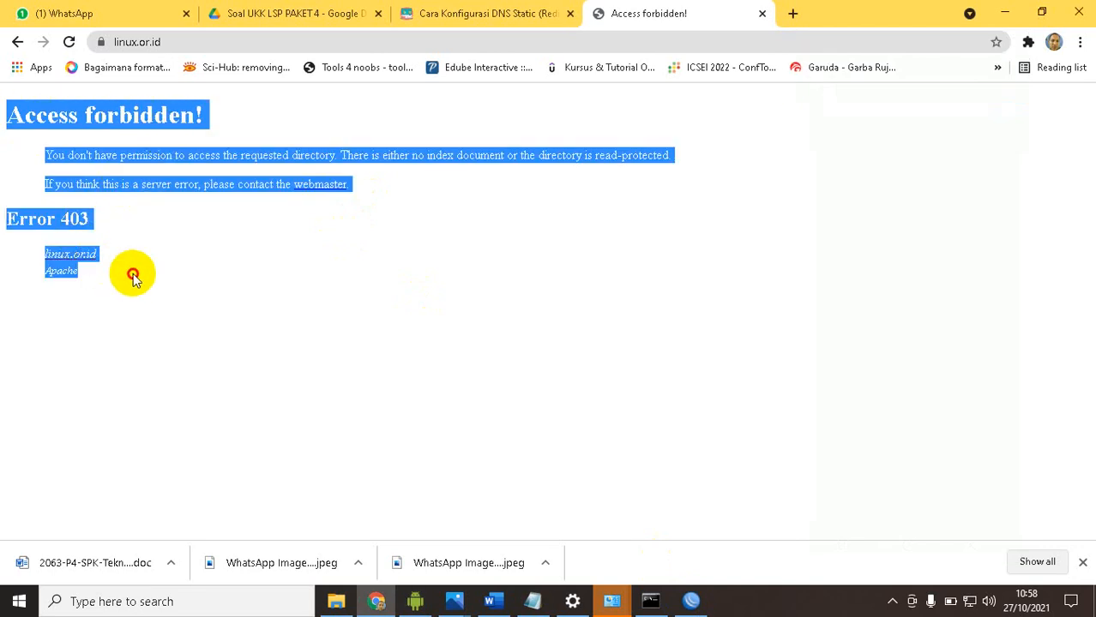
{"action": "left_click", "coordinate": [117, 171]}
{"action": "left_click", "coordinate": [690, 600]}
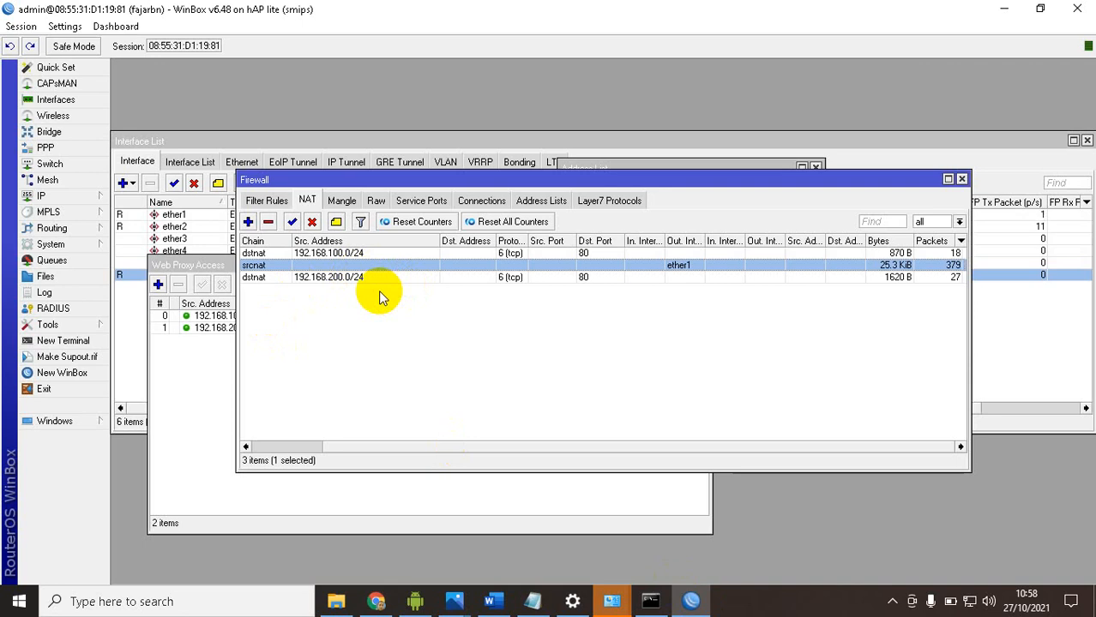
{"action": "left_click", "coordinate": [207, 329]}
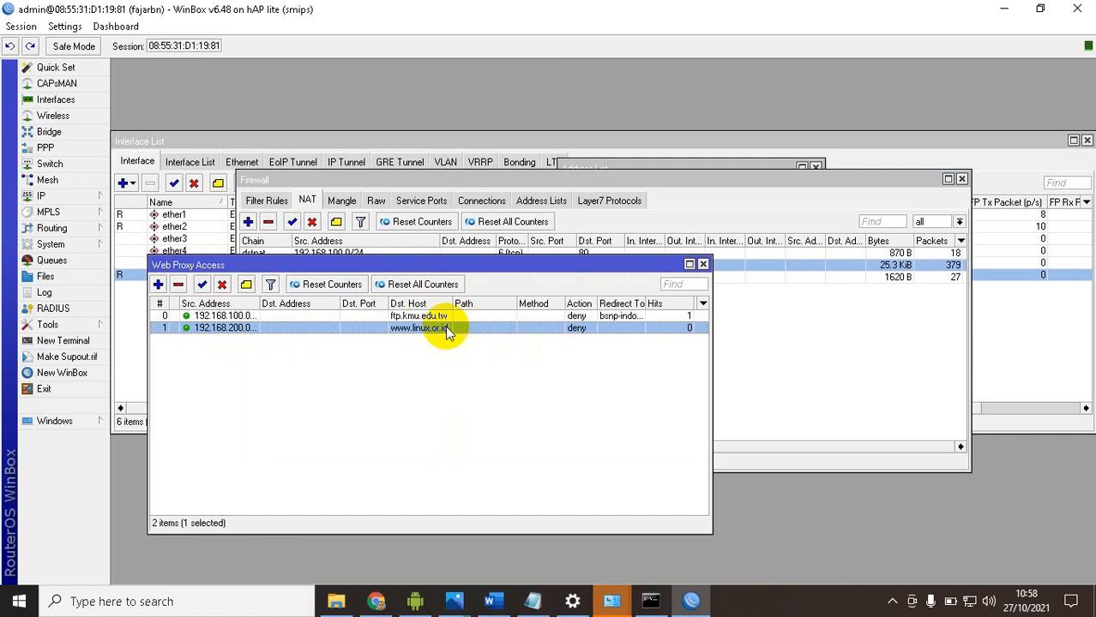
{"action": "left_click", "coordinate": [221, 285]}
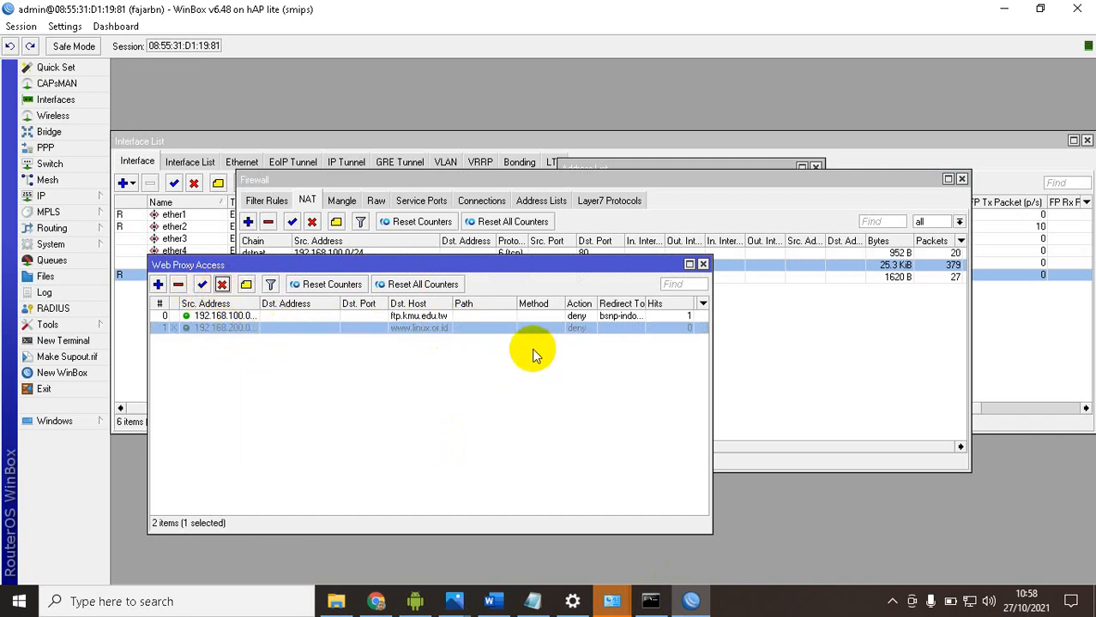
Switch to Chrome and reload the linux.or.id page to retest access with the proxy rule disabled
{"action": "left_click", "coordinate": [375, 600]}
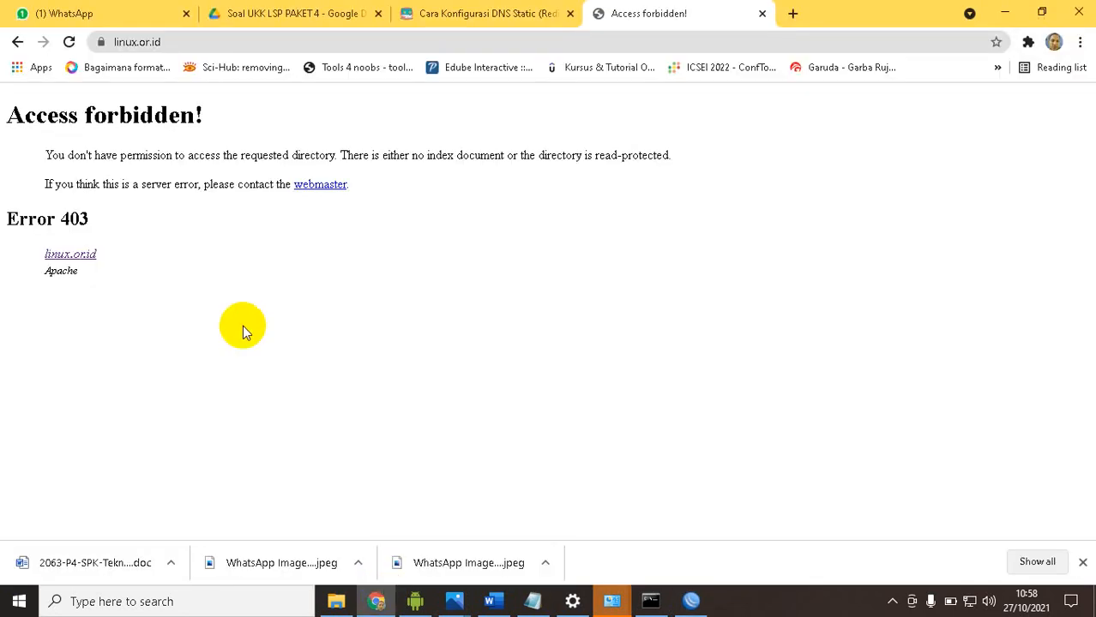
{"action": "left_click", "coordinate": [71, 41]}
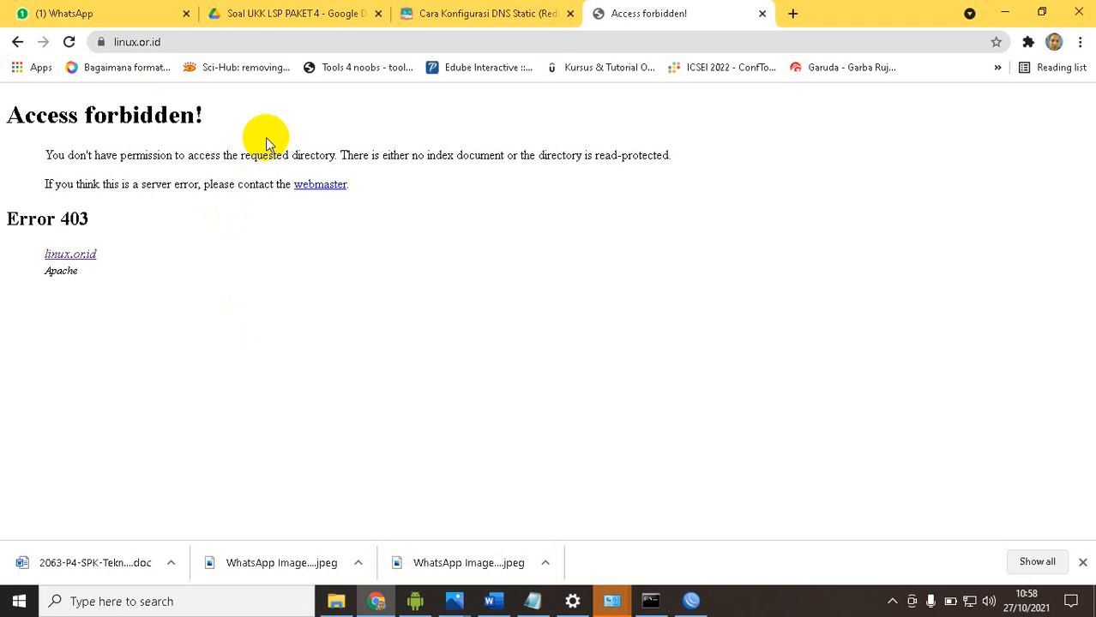
{"action": "left_click", "coordinate": [69, 42]}
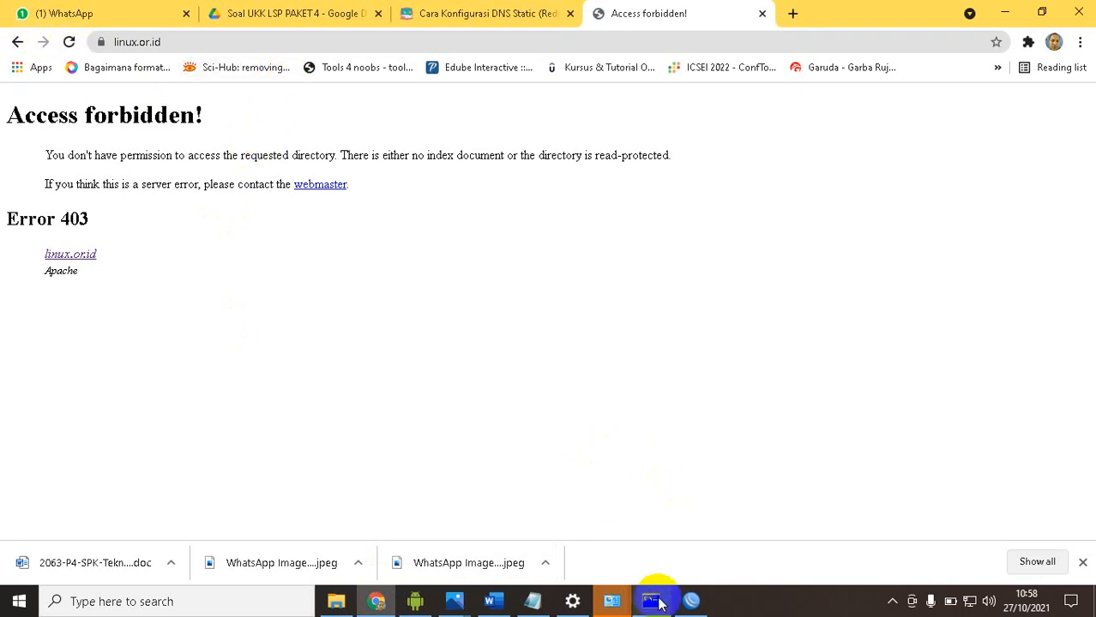
Switch to the Word task sheet and highlight item 19, Blocking File, in the WLAN 1 section
{"action": "left_click", "coordinate": [490, 601]}
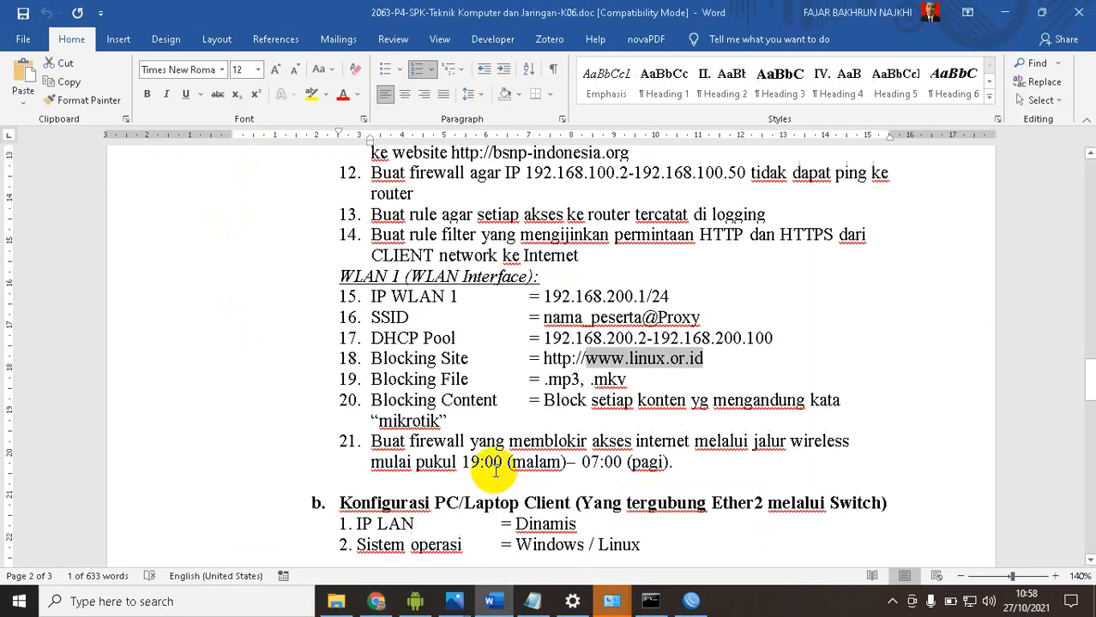
{"action": "scroll", "coordinate": [480, 386], "scroll_direction": "down", "scroll_amount": 2}
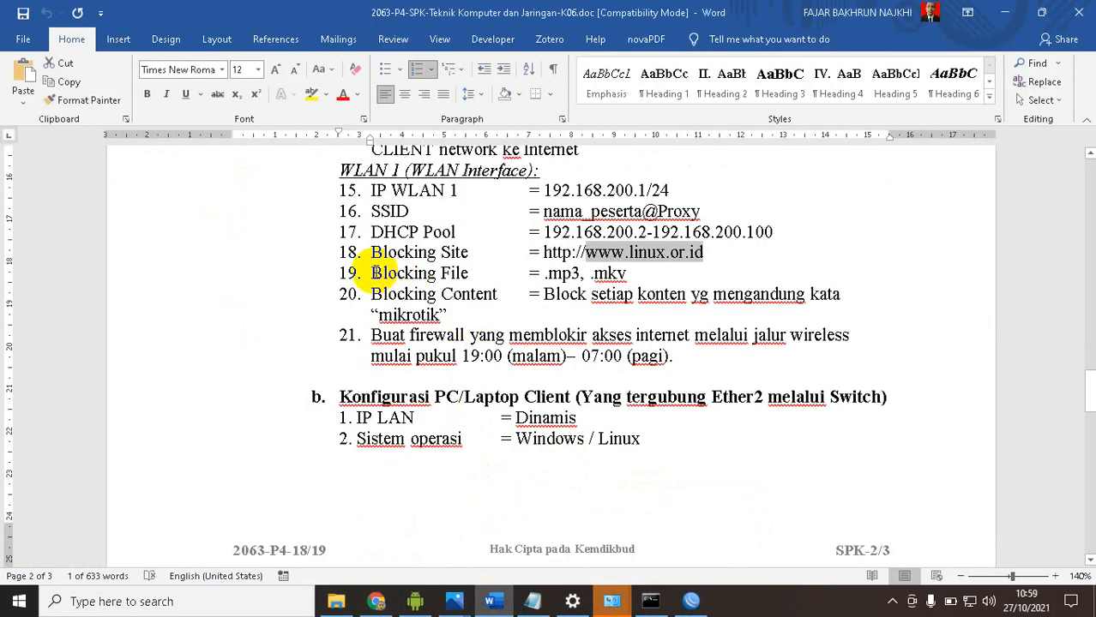
{"action": "left_click_drag", "start_coordinate": [372, 273], "coordinate": [630, 271]}
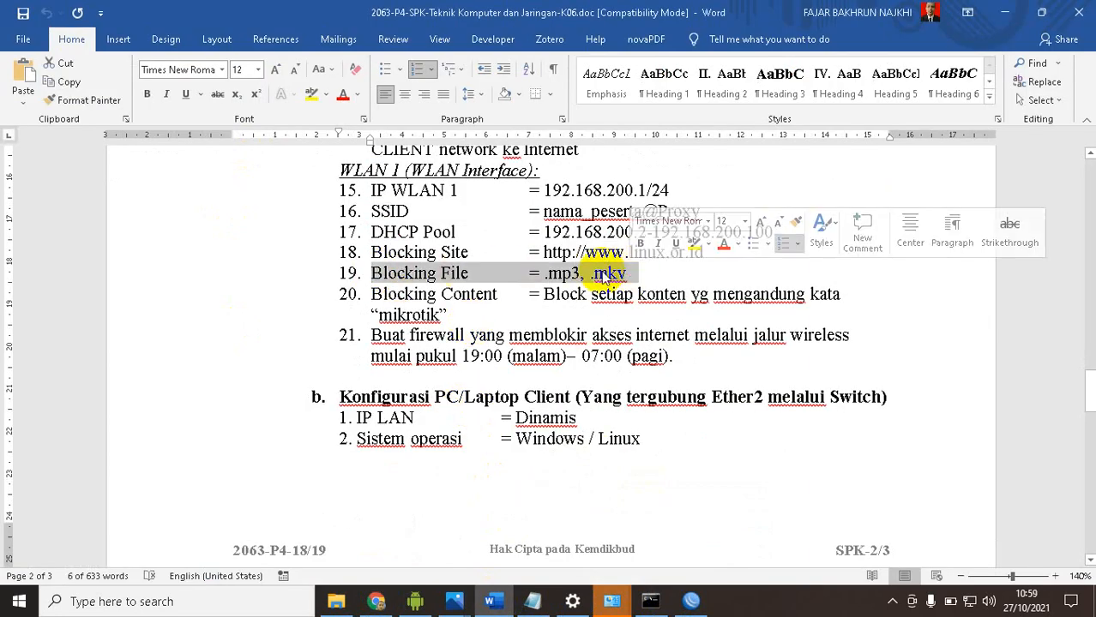
In WinBox, start a new firewall filter rule with chain forward, source address 192.168.200.0/24 and protocol 6 (tcp)
{"action": "left_click", "coordinate": [691, 600]}
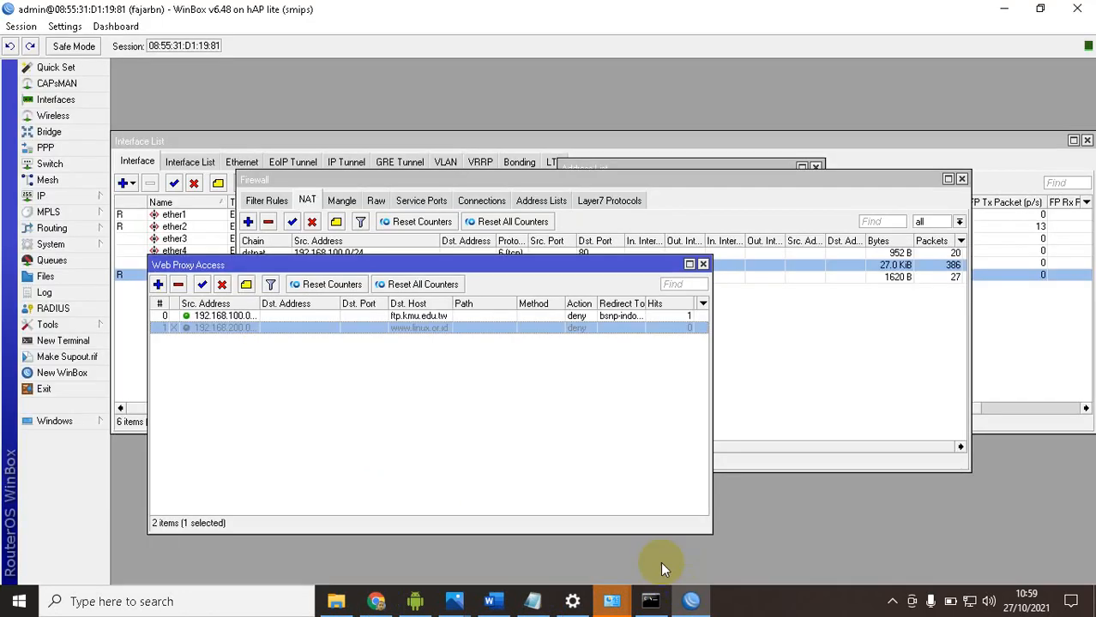
{"action": "left_click", "coordinate": [304, 182]}
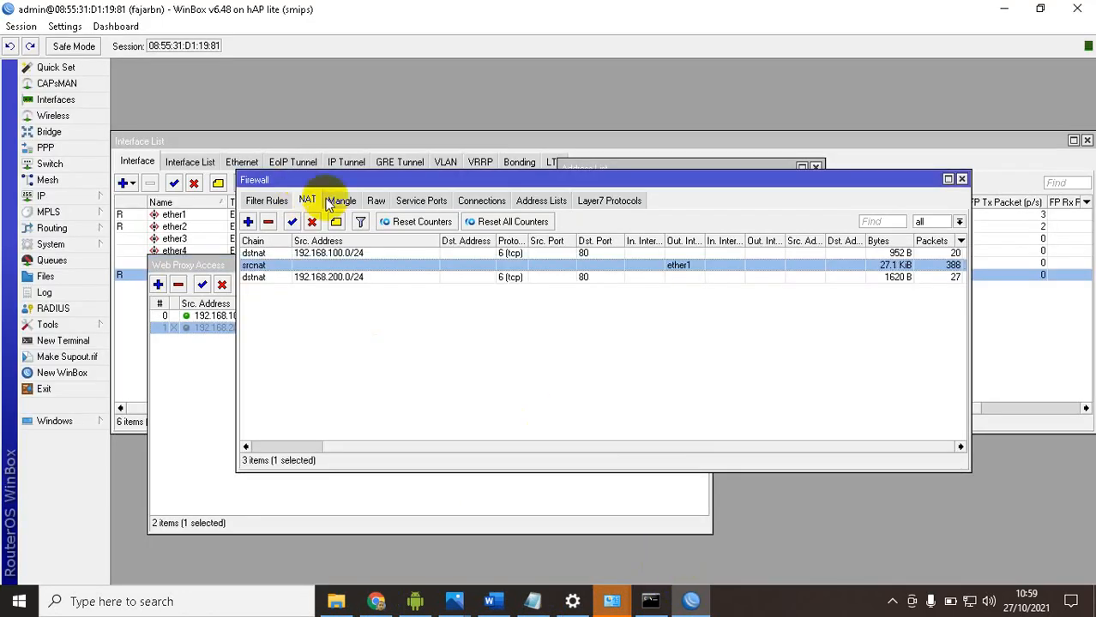
{"action": "left_click", "coordinate": [268, 201]}
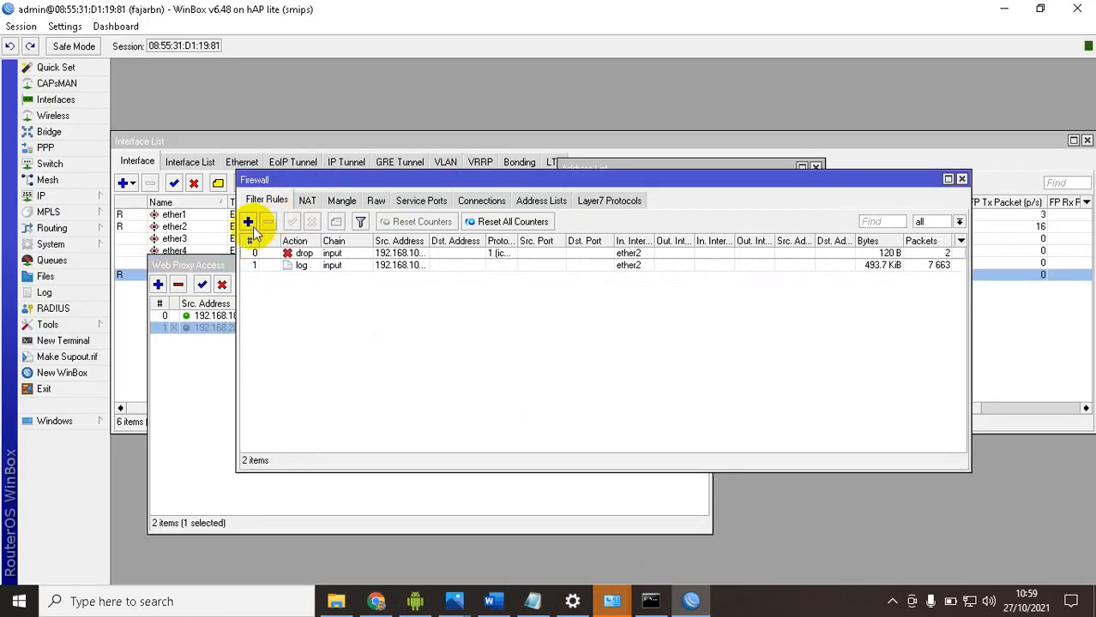
{"action": "left_click", "coordinate": [247, 221]}
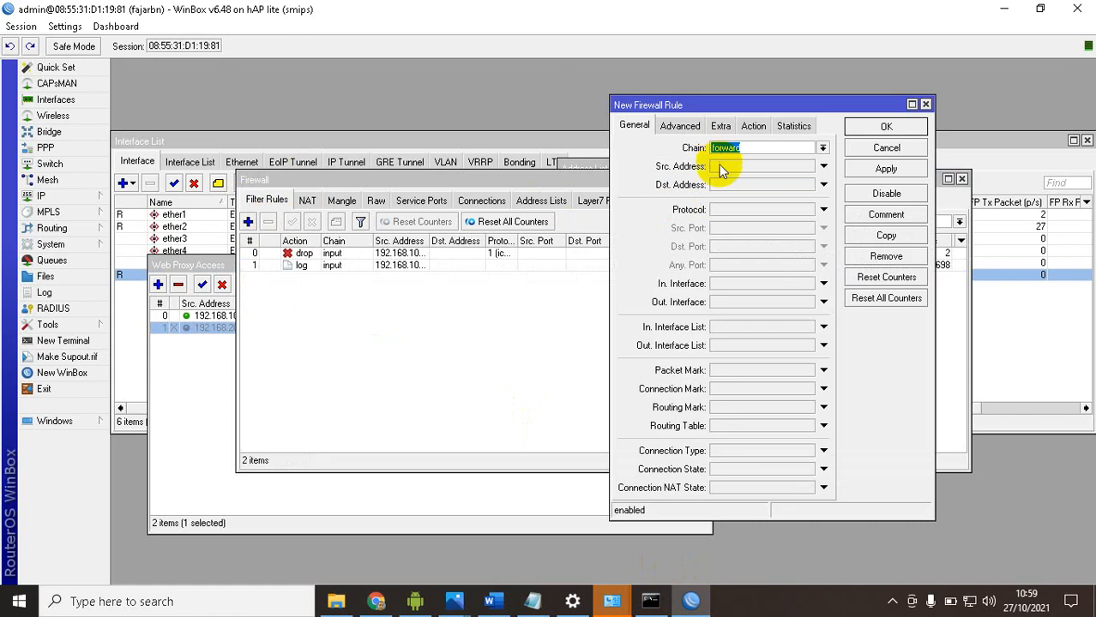
{"action": "left_click", "coordinate": [754, 166]}
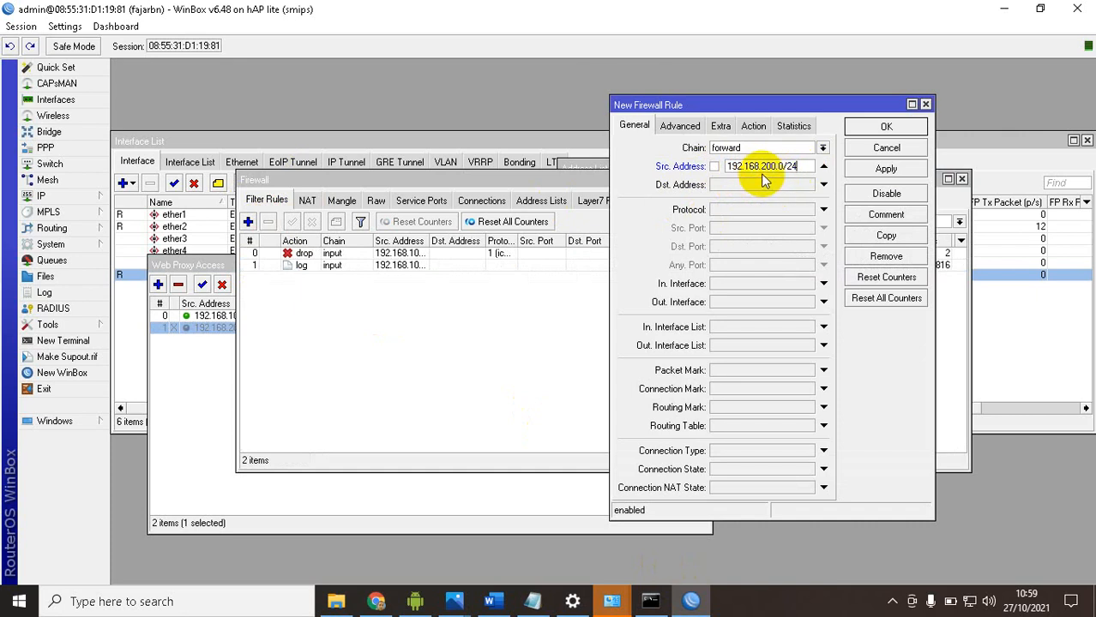
{"action": "left_click", "coordinate": [738, 214]}
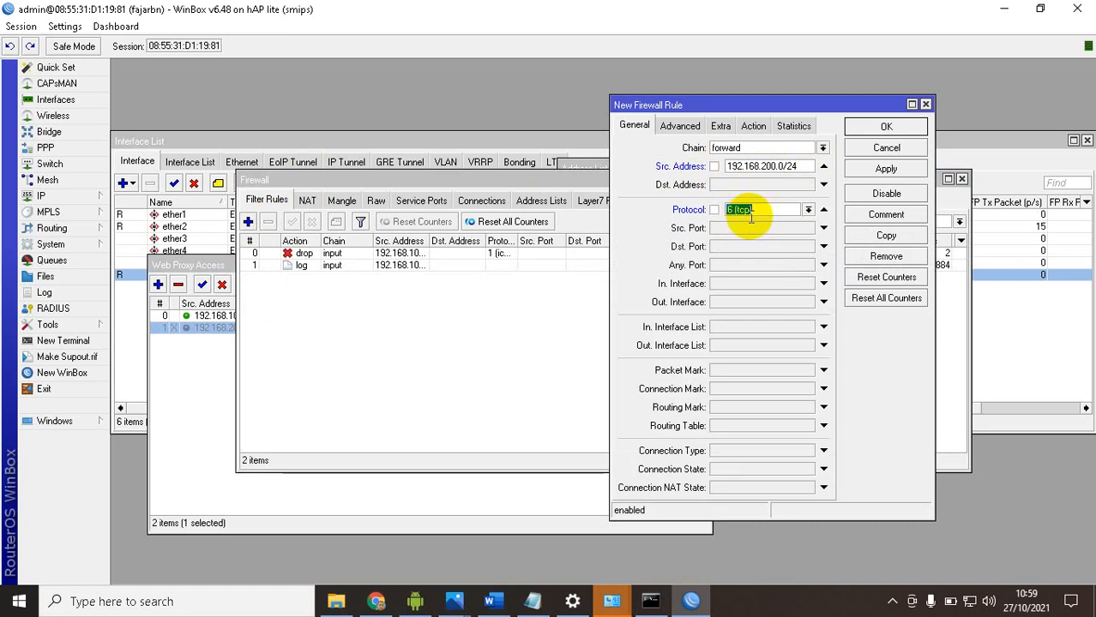
Set the new filter rule's Content match to .mp3, checking the file types against the Word task sheet
{"action": "left_click", "coordinate": [680, 126]}
{"action": "left_click", "coordinate": [746, 219]}
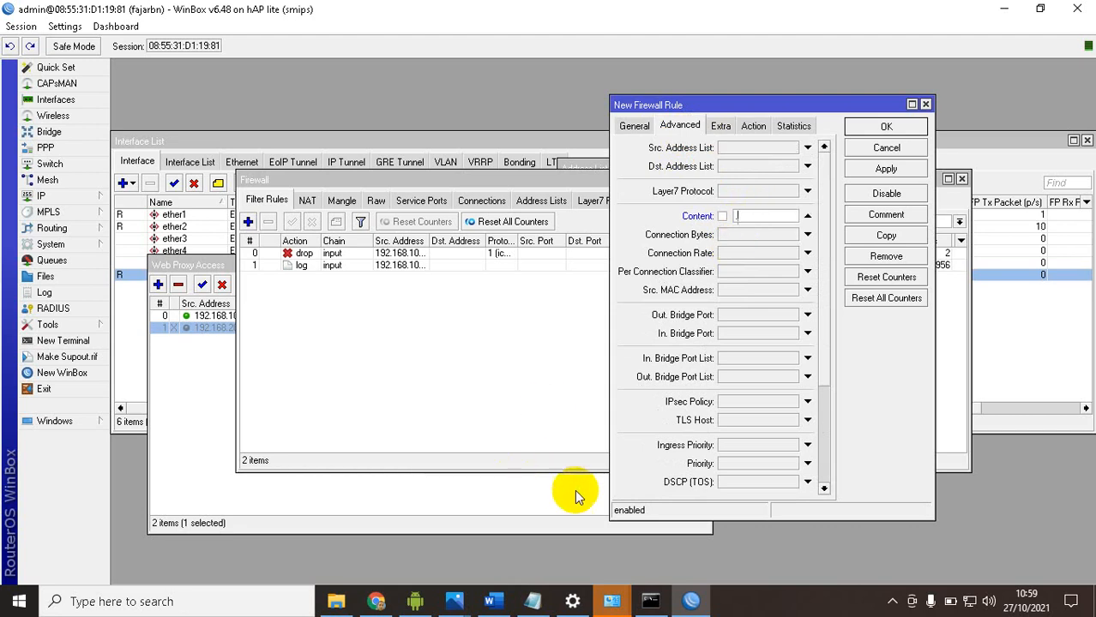
{"action": "left_click", "coordinate": [493, 601]}
{"action": "left_click", "coordinate": [494, 601]}
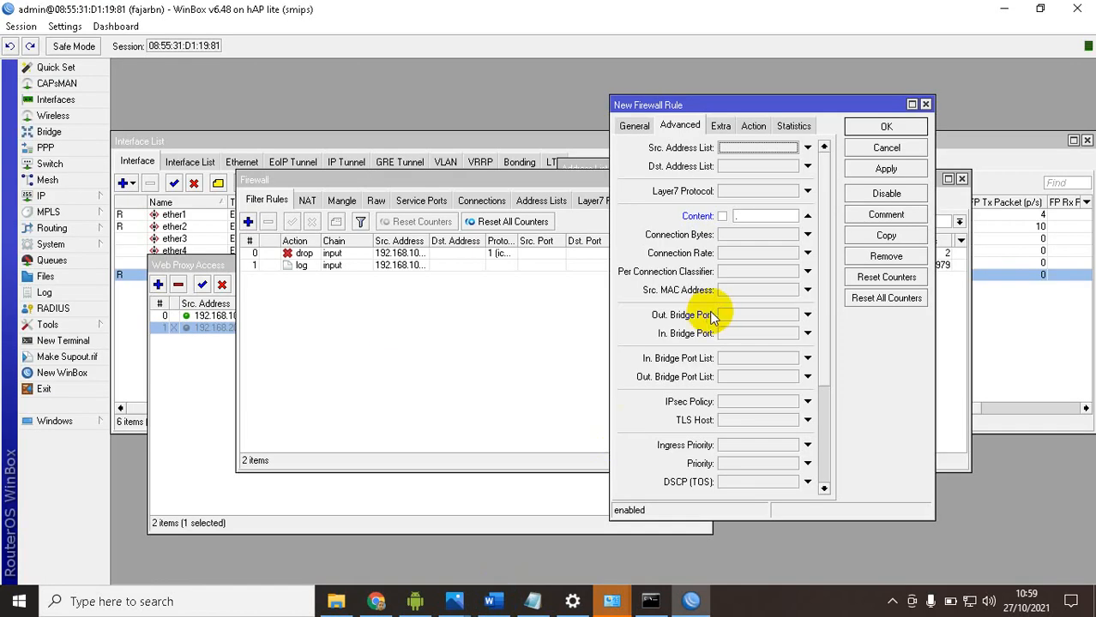
{"action": "type", "text": ".mp"}
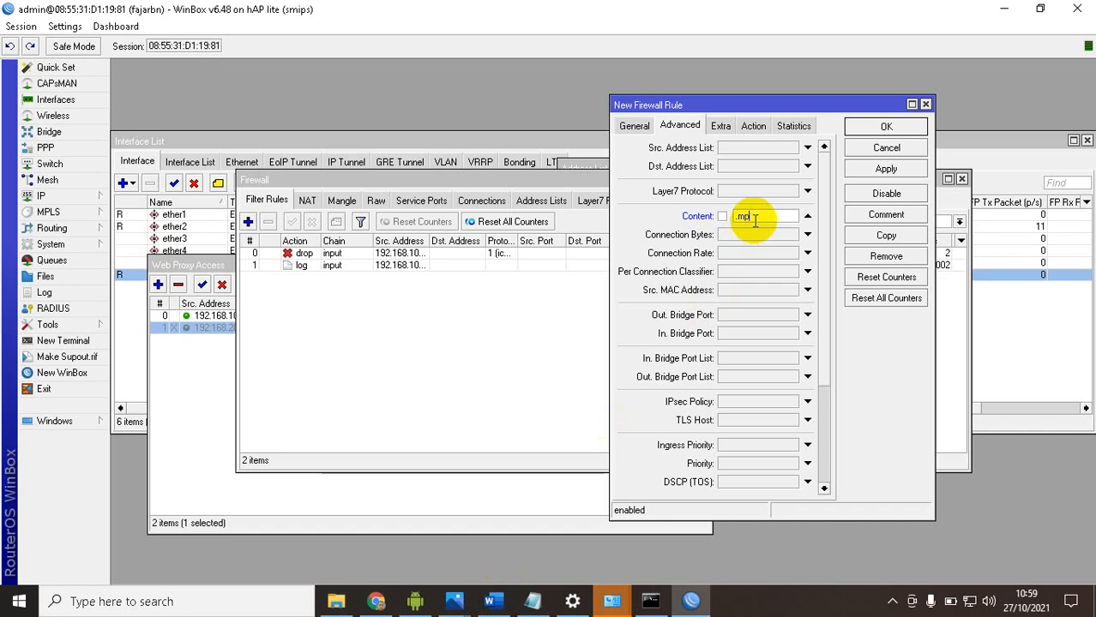
{"action": "type", "text": "3"}
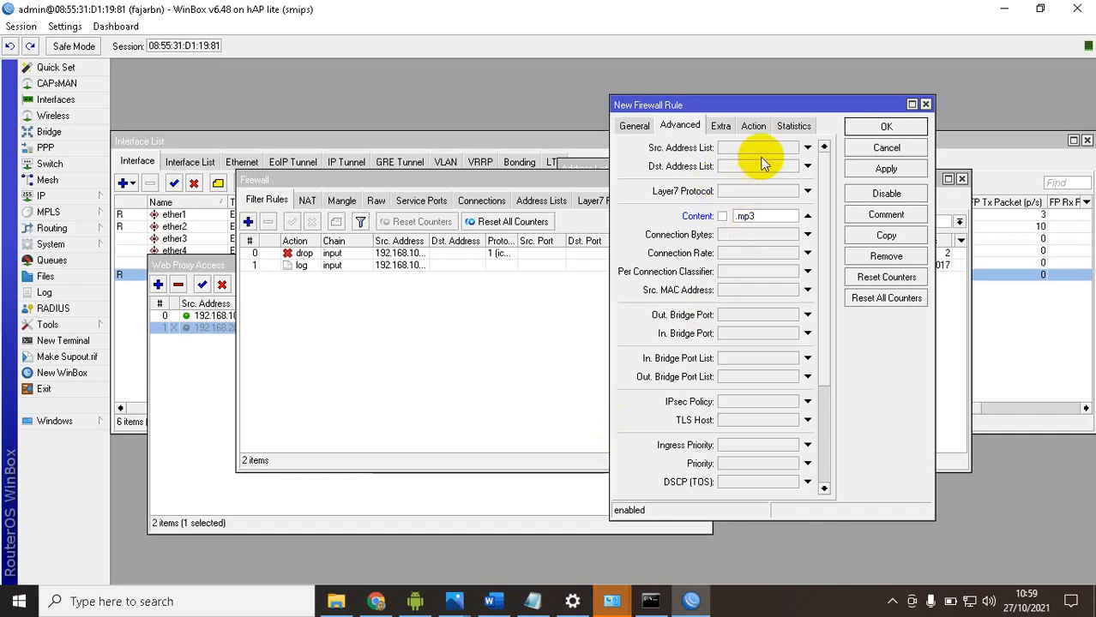
{"action": "left_click", "coordinate": [497, 601]}
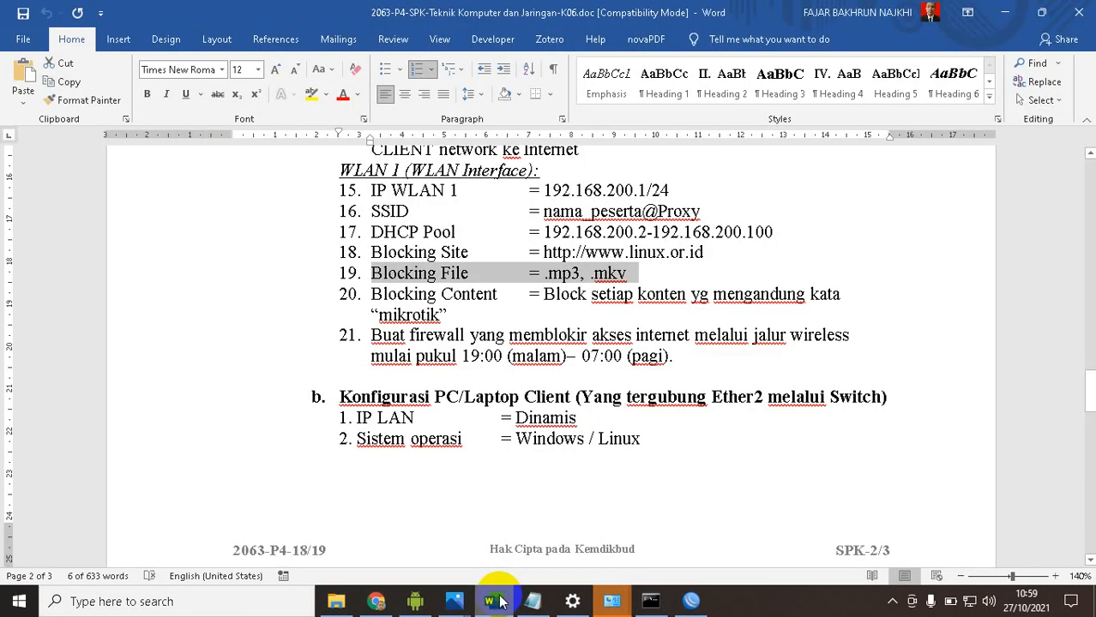
{"action": "left_click", "coordinate": [495, 601]}
Set the .mp3 rule's action to drop, apply it, and review its general and advanced settings
{"action": "left_click", "coordinate": [753, 125]}
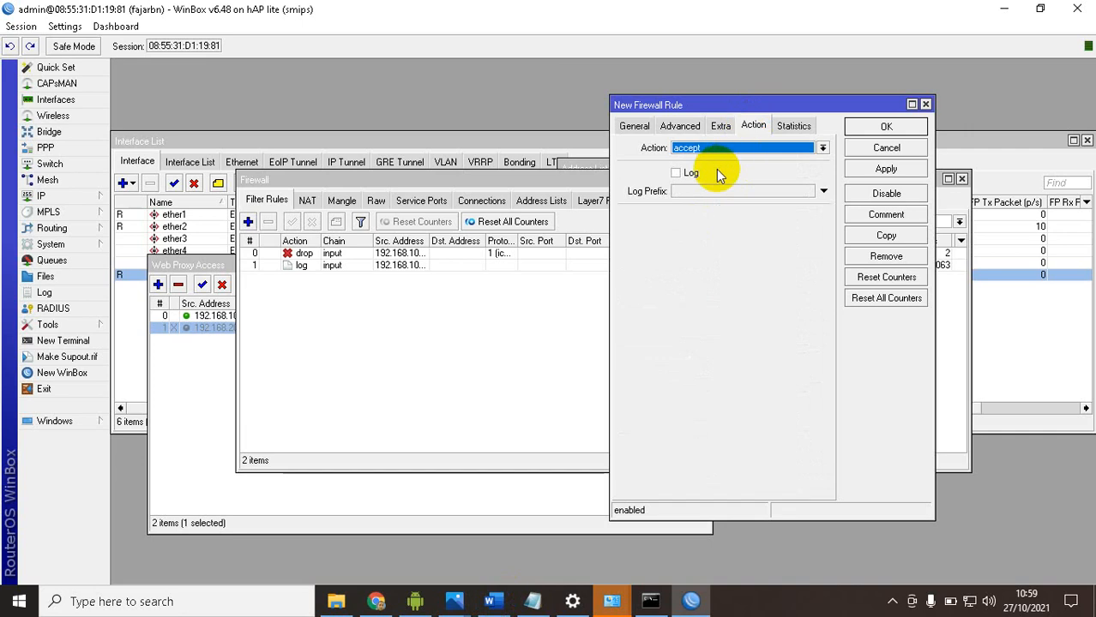
{"action": "left_click", "coordinate": [720, 149]}
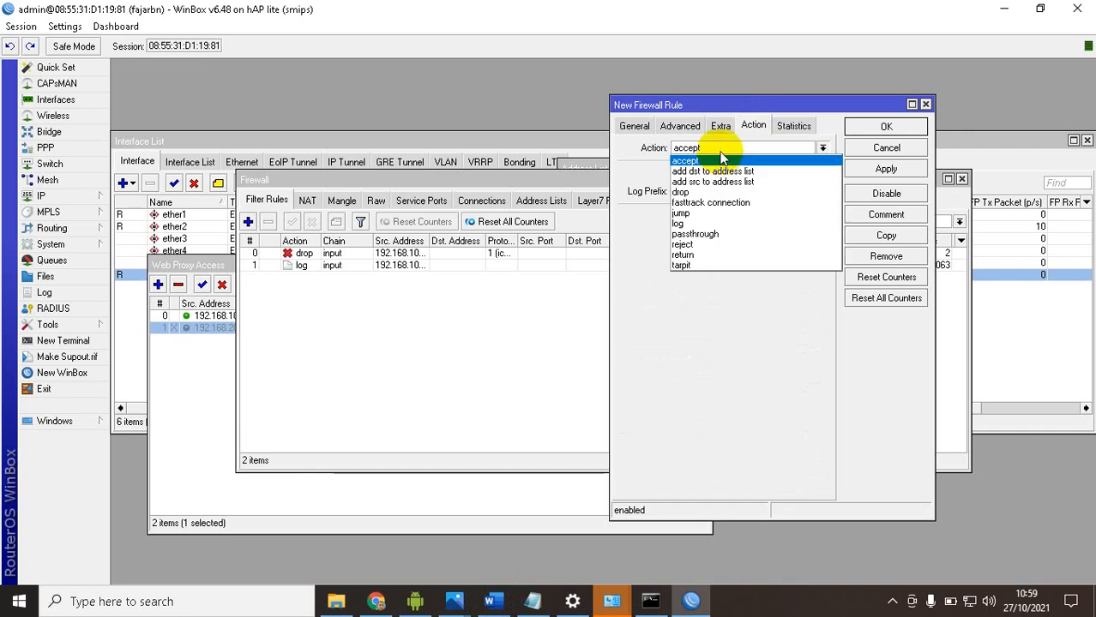
{"action": "left_click", "coordinate": [701, 195]}
{"action": "left_click", "coordinate": [873, 168]}
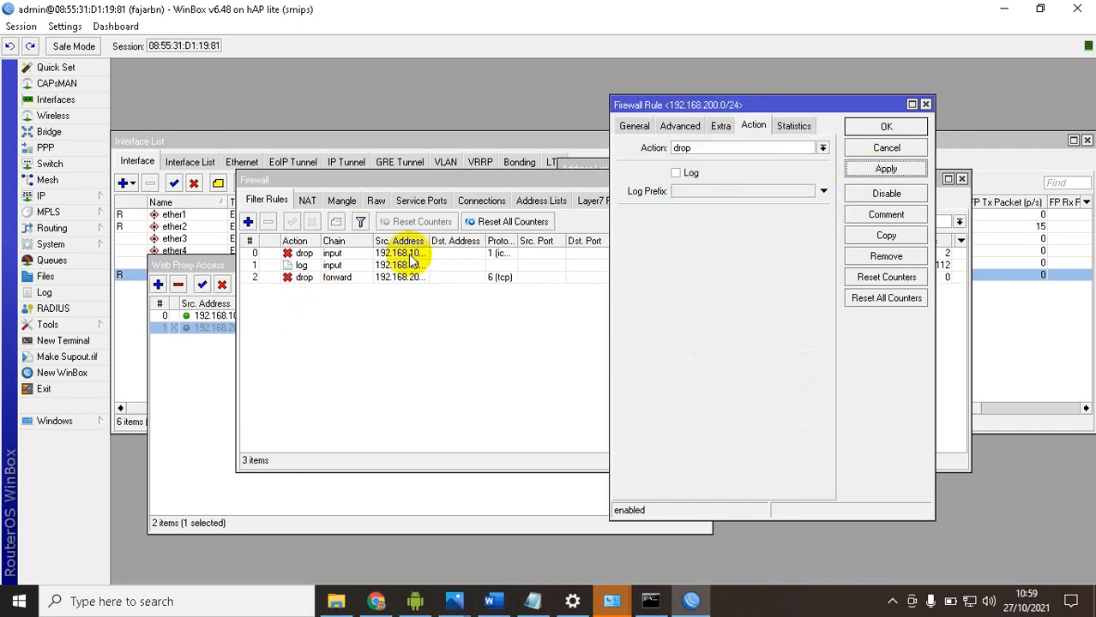
{"action": "left_click", "coordinate": [647, 128]}
{"action": "left_click", "coordinate": [679, 126]}
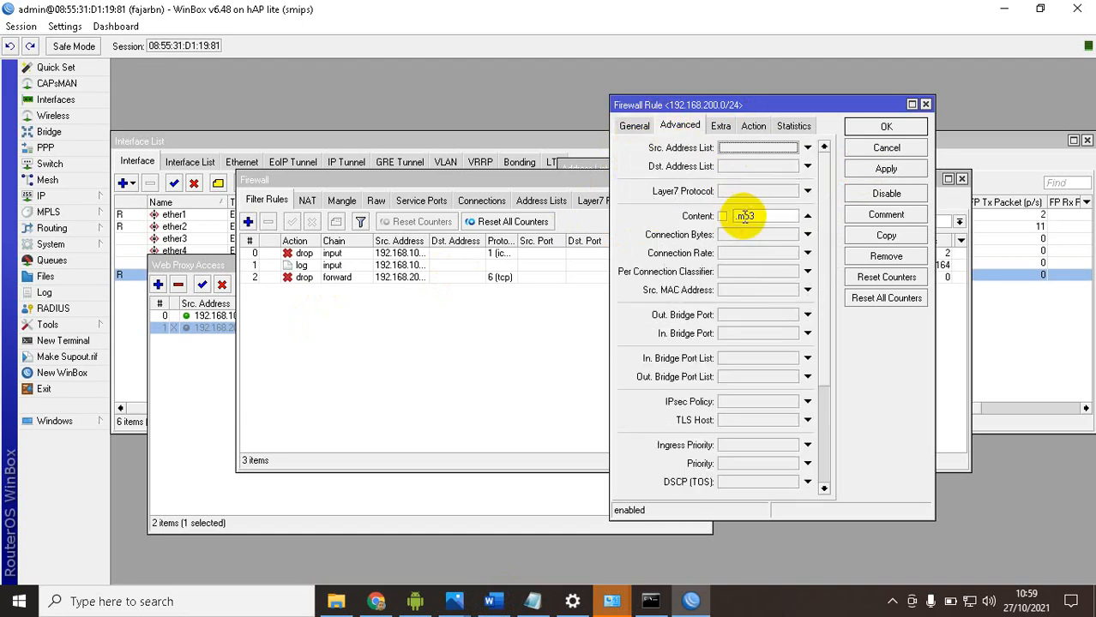
Copy the .mp3 drop rule, set the copy's Content to .mkv, apply it, and confirm both rules
{"action": "left_click", "coordinate": [892, 240]}
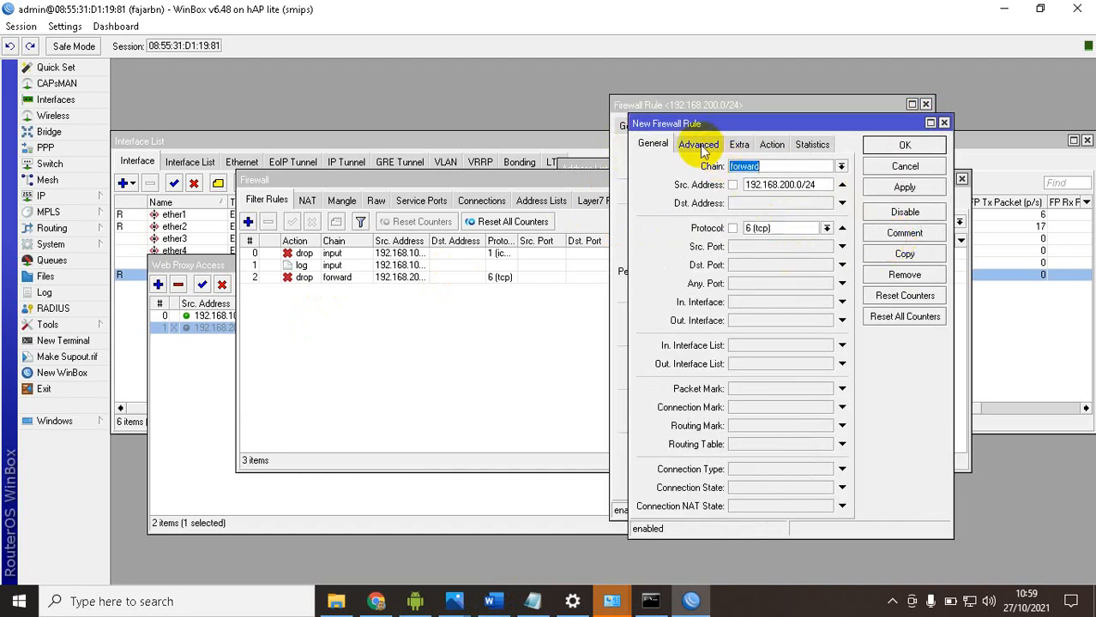
{"action": "left_click", "coordinate": [699, 145]}
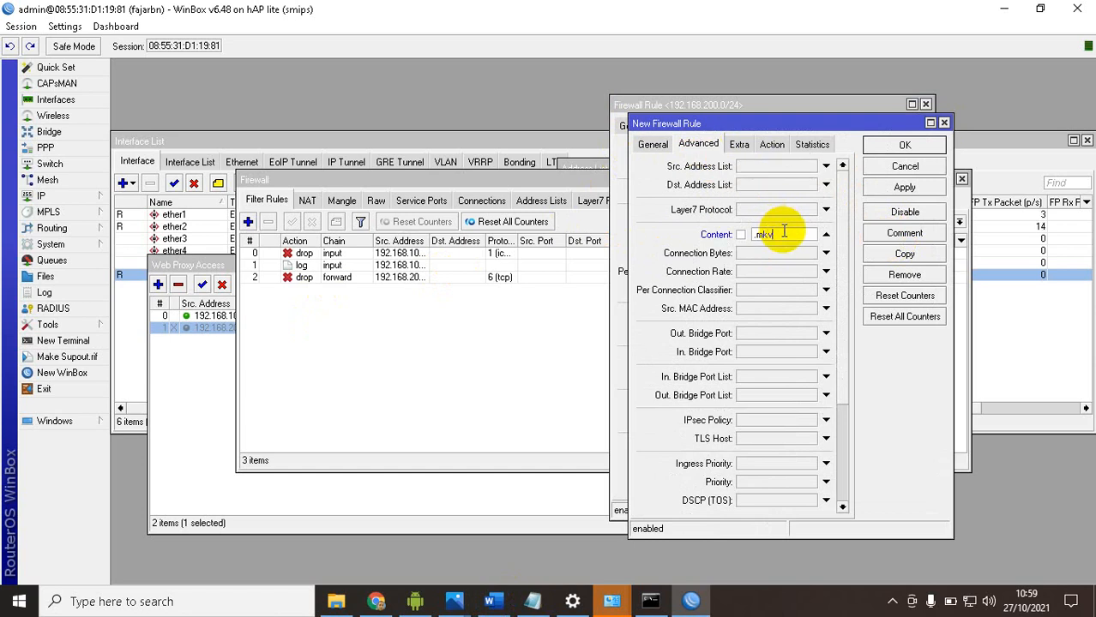
{"action": "left_click", "coordinate": [897, 188]}
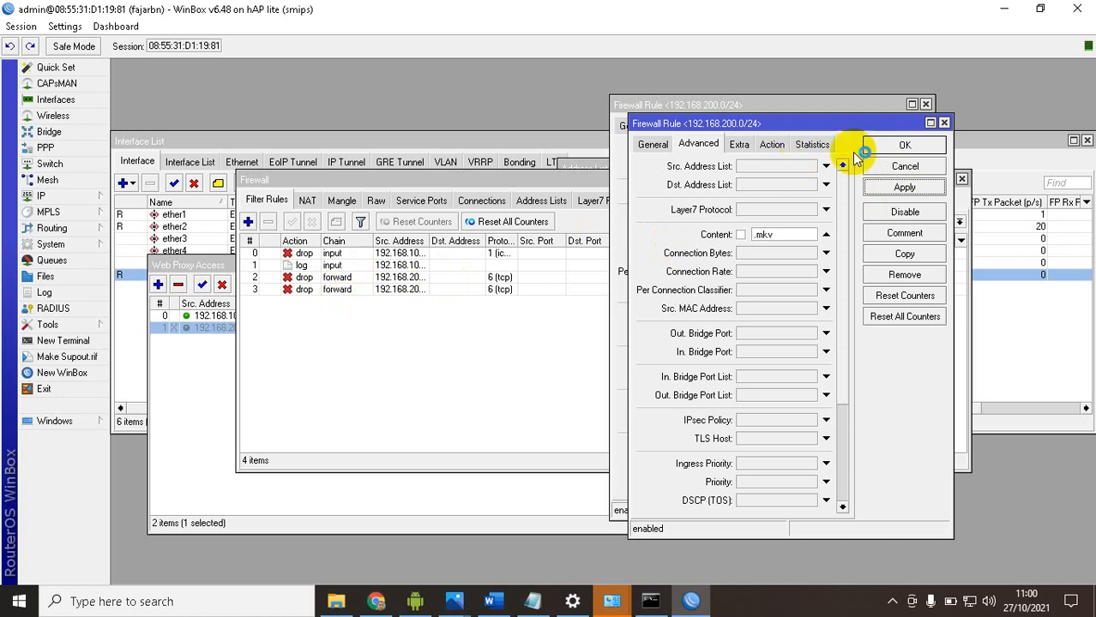
{"action": "left_click", "coordinate": [896, 145]}
{"action": "left_click", "coordinate": [907, 144]}
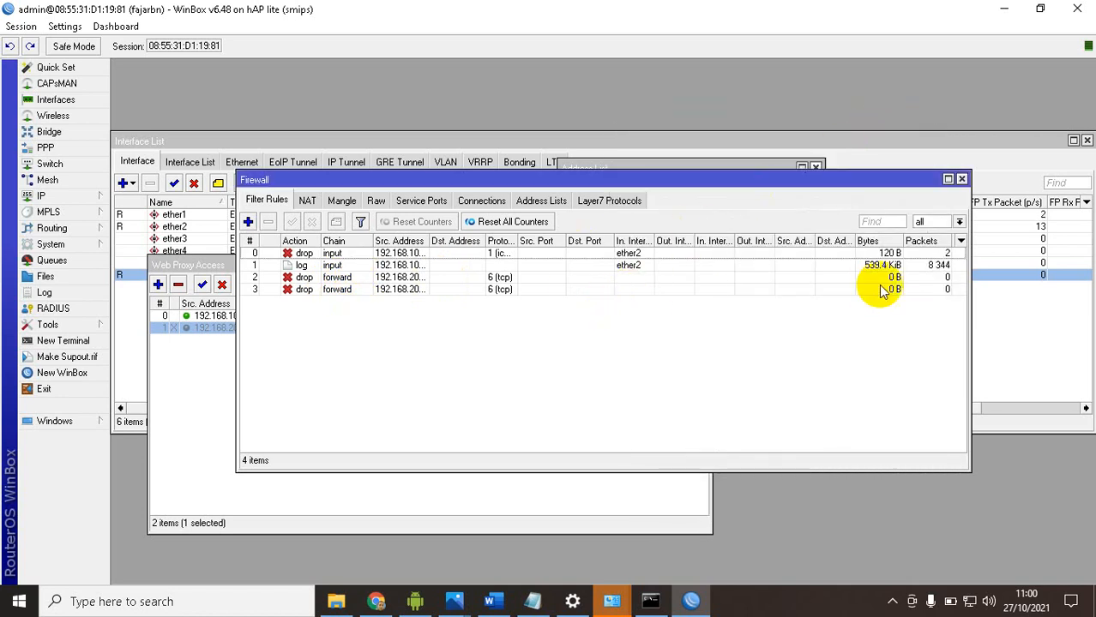
Open the two forward drop rules in turn to check their Content values, confirming each one
{"action": "left_click", "coordinate": [557, 277]}
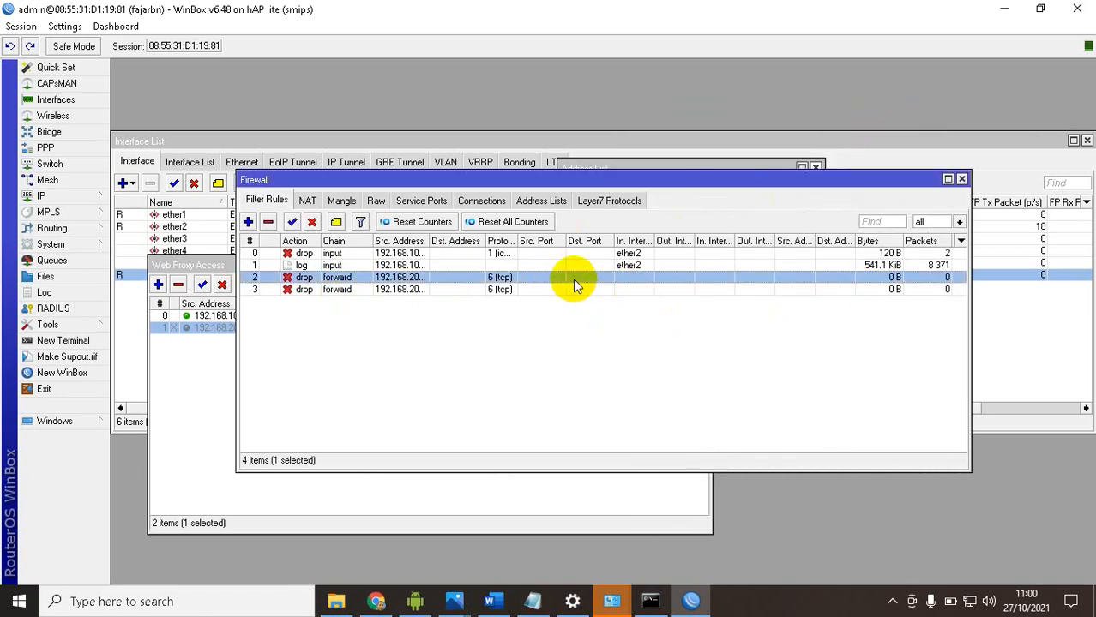
{"action": "double_click", "coordinate": [572, 277]}
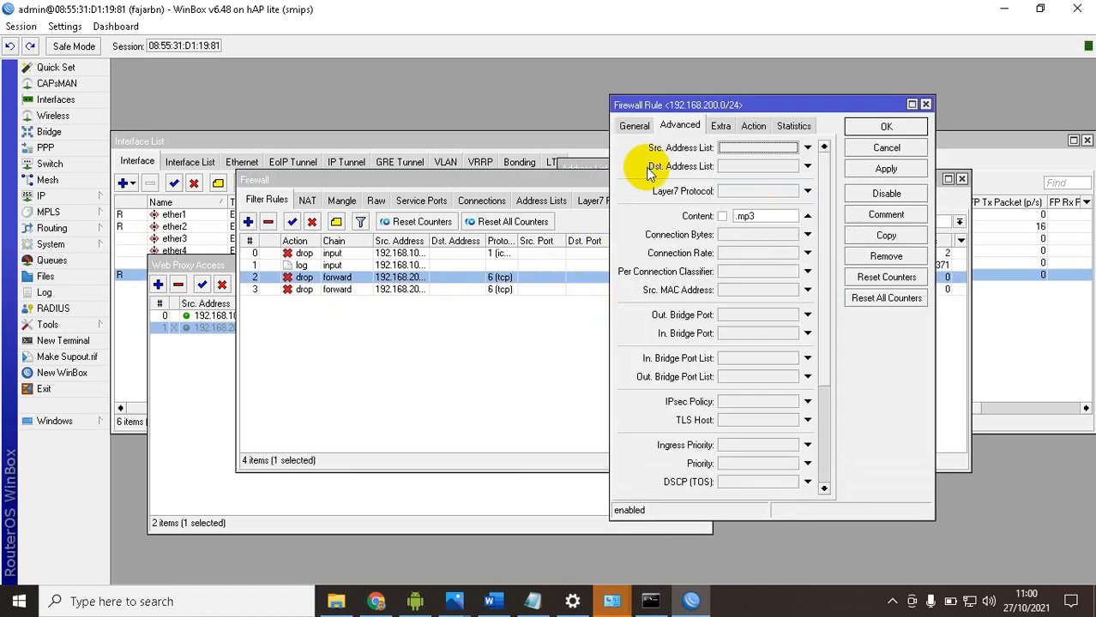
{"action": "left_click", "coordinate": [853, 127]}
{"action": "left_click", "coordinate": [501, 289]}
{"action": "double_click", "coordinate": [501, 289]}
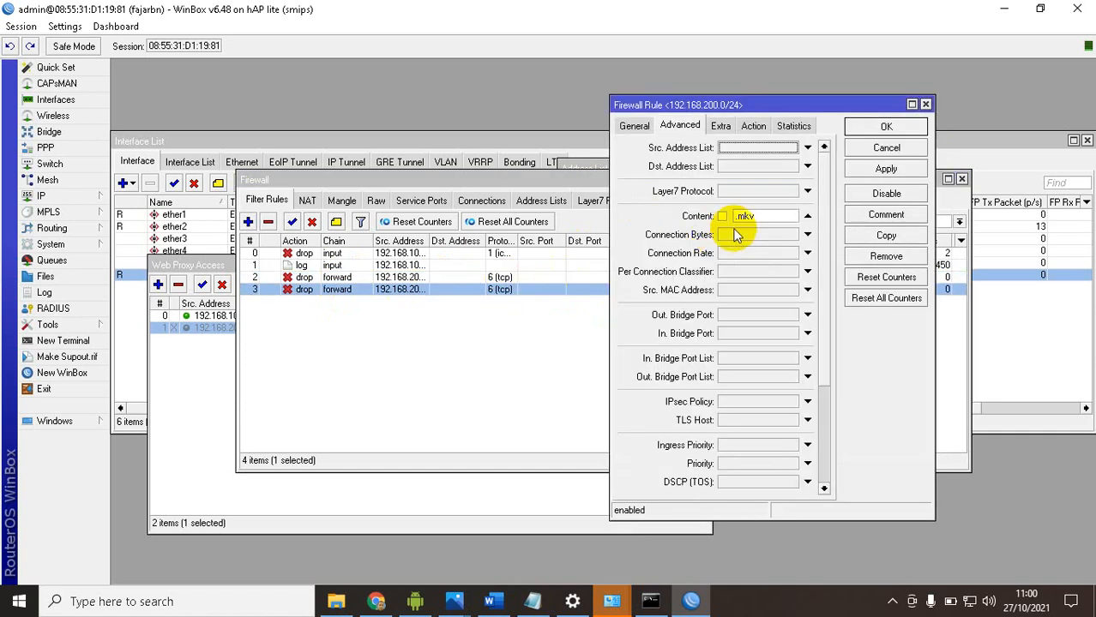
{"action": "left_click", "coordinate": [886, 127]}
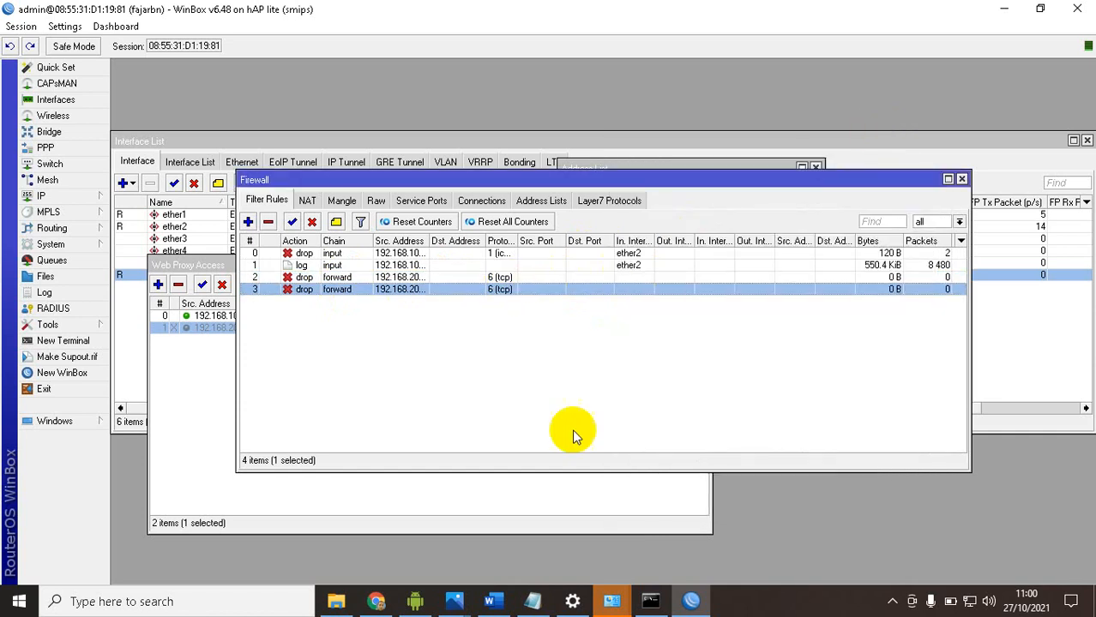
Switch to the Word task sheet and highlight the keyword "mikrotik" in item 20, Blocking Content
{"action": "left_click", "coordinate": [492, 601]}
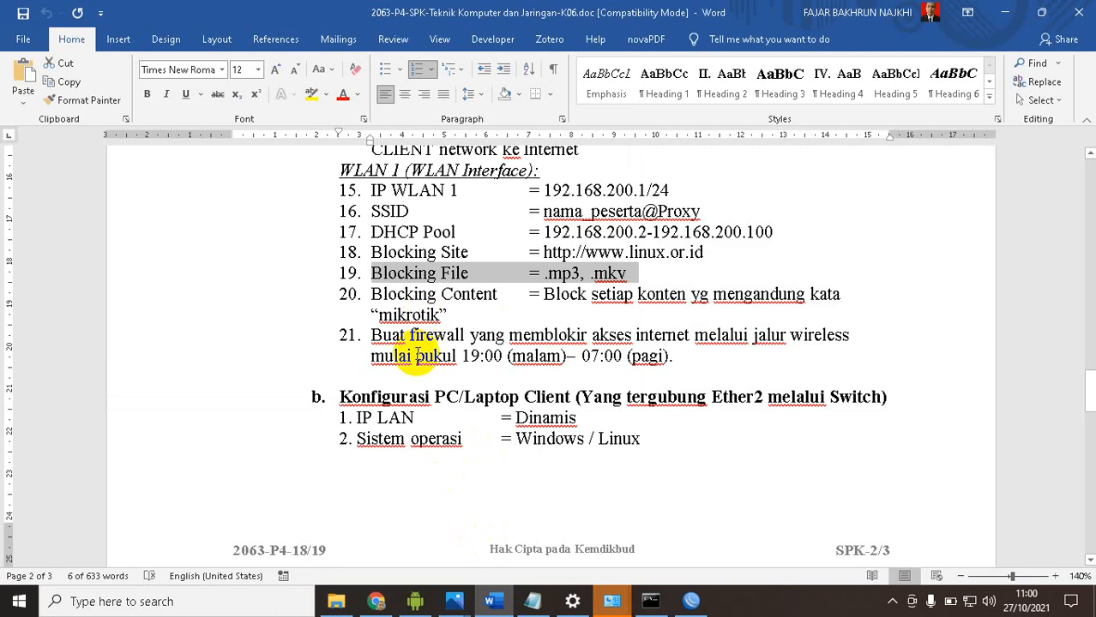
{"action": "left_click", "coordinate": [438, 294]}
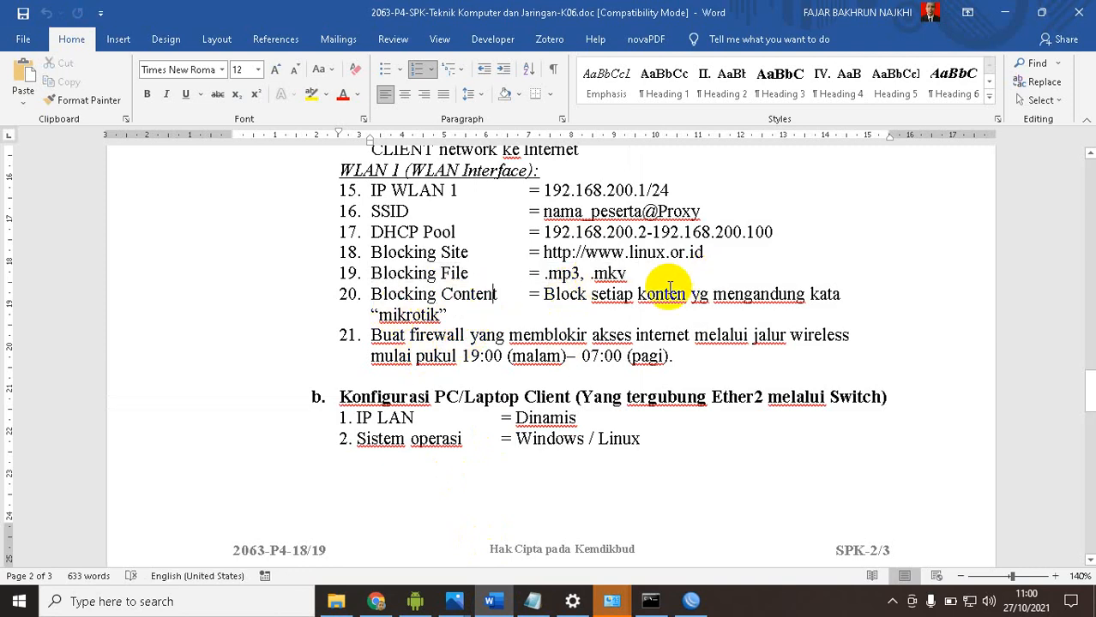
{"action": "left_click", "coordinate": [384, 317]}
{"action": "left_click_drag", "start_coordinate": [383, 317], "coordinate": [441, 314]}
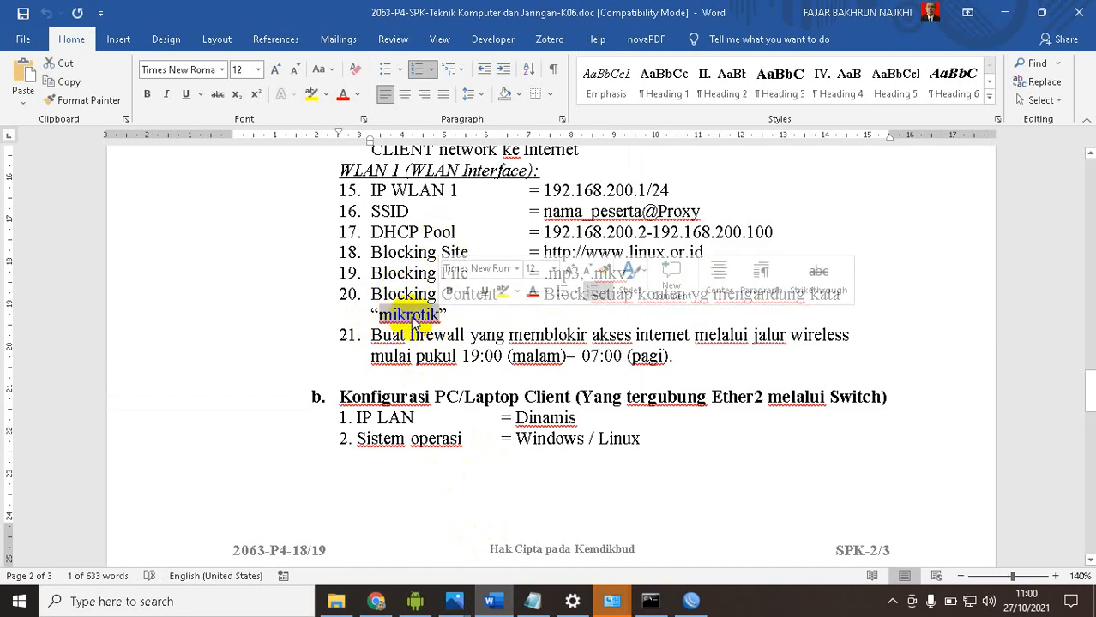
Switch back to WinBox, copy the .mkv drop rule, set the copy's Content to mikrotik, and confirm both rules
{"action": "left_click", "coordinate": [691, 601]}
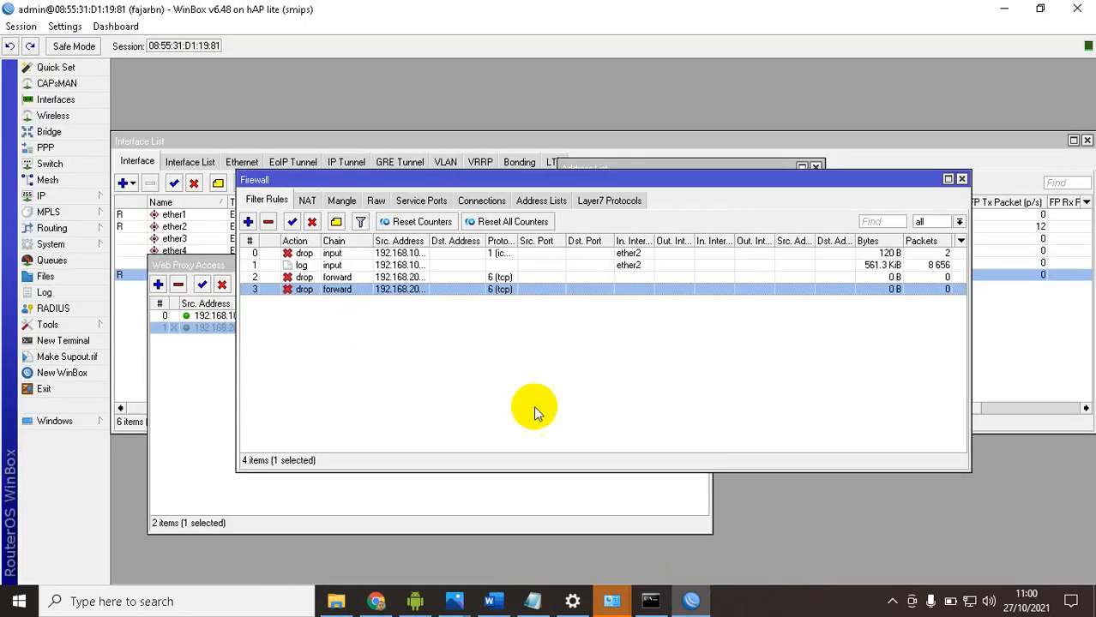
{"action": "double_click", "coordinate": [379, 289]}
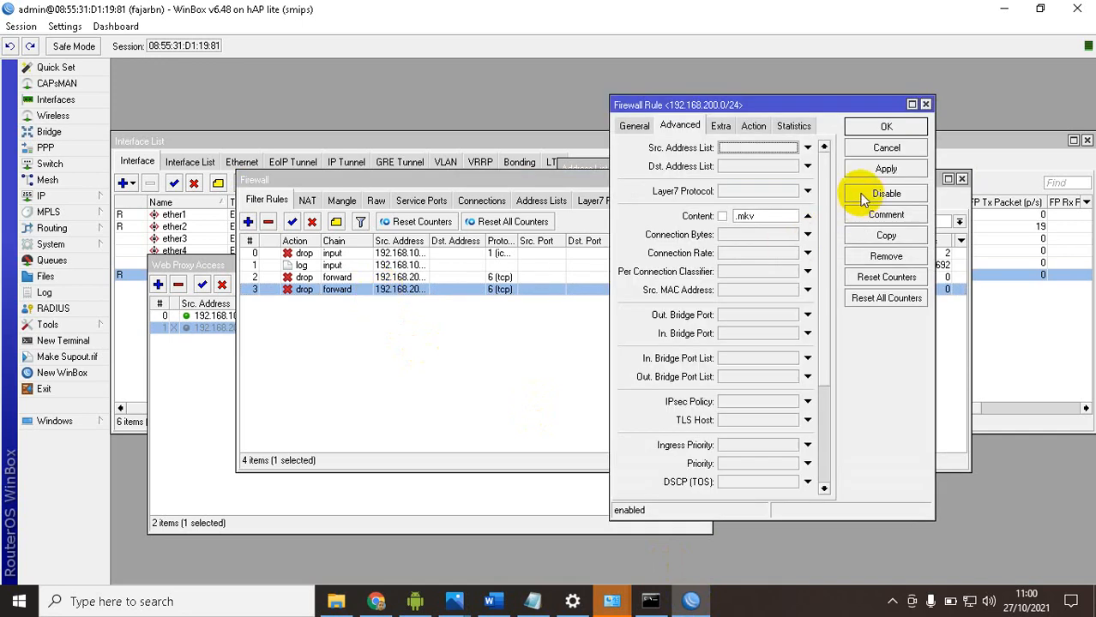
{"action": "left_click", "coordinate": [888, 236]}
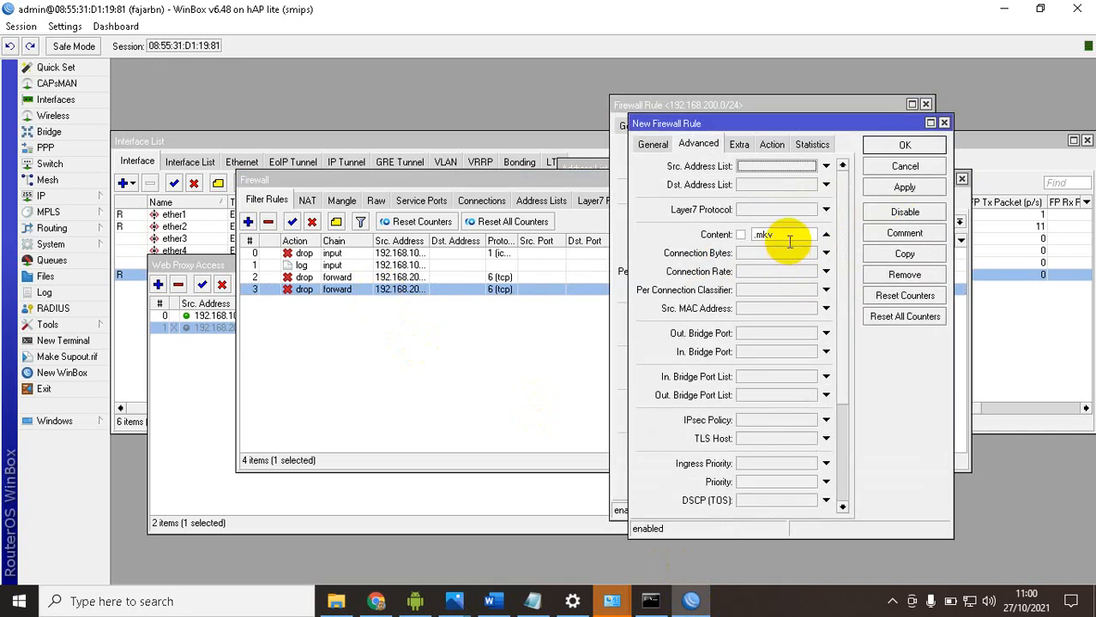
{"action": "left_click_drag", "start_coordinate": [788, 236], "coordinate": [739, 245]}
{"action": "type", "text": "mikrotik"}
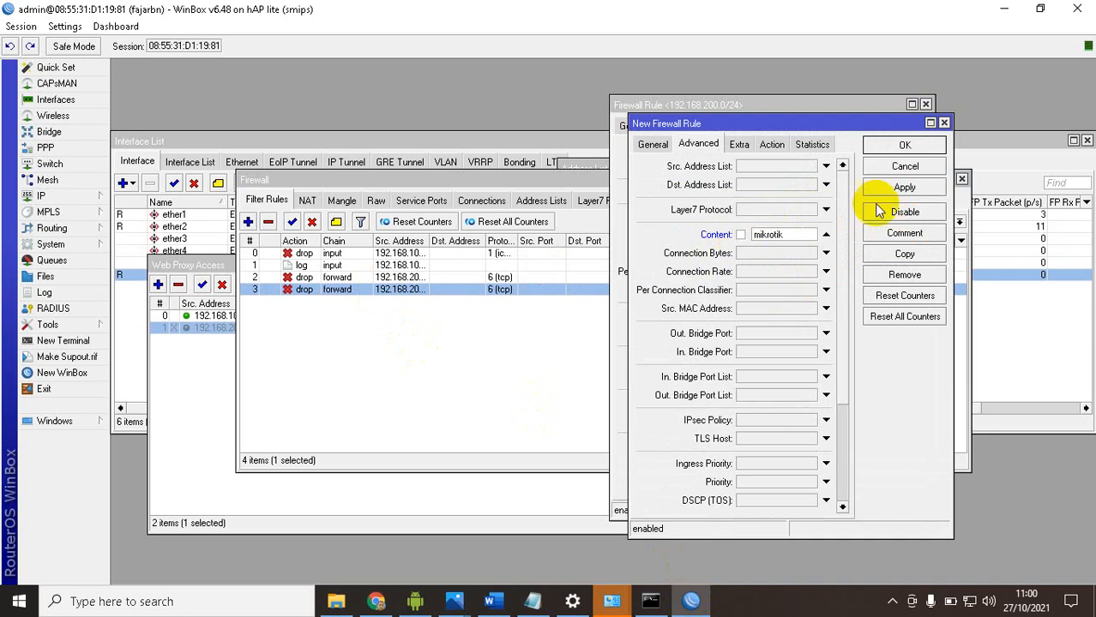
{"action": "left_click", "coordinate": [902, 146]}
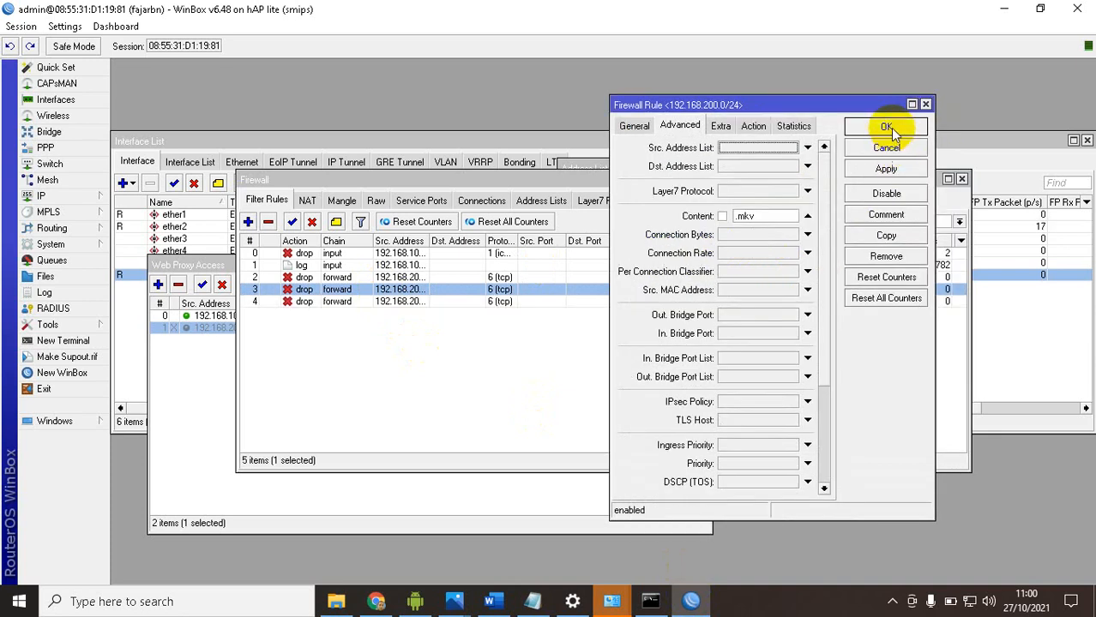
{"action": "left_click", "coordinate": [885, 129]}
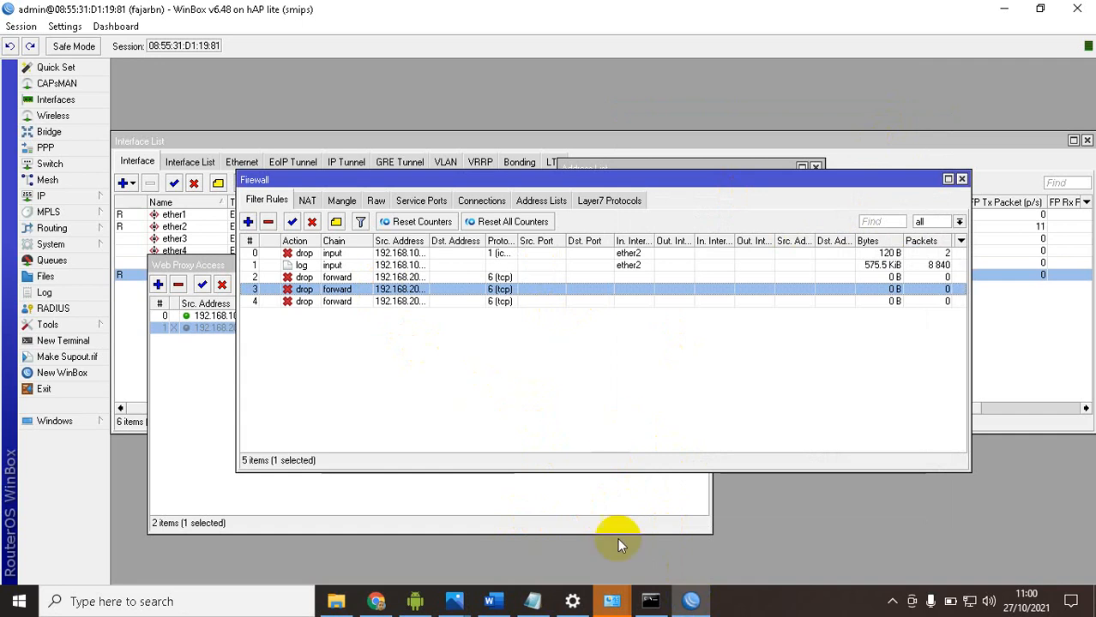
Switch to the Word task sheet and examine the wireless blocking hours in item 21, highlighting the time range
{"action": "left_click", "coordinate": [501, 603]}
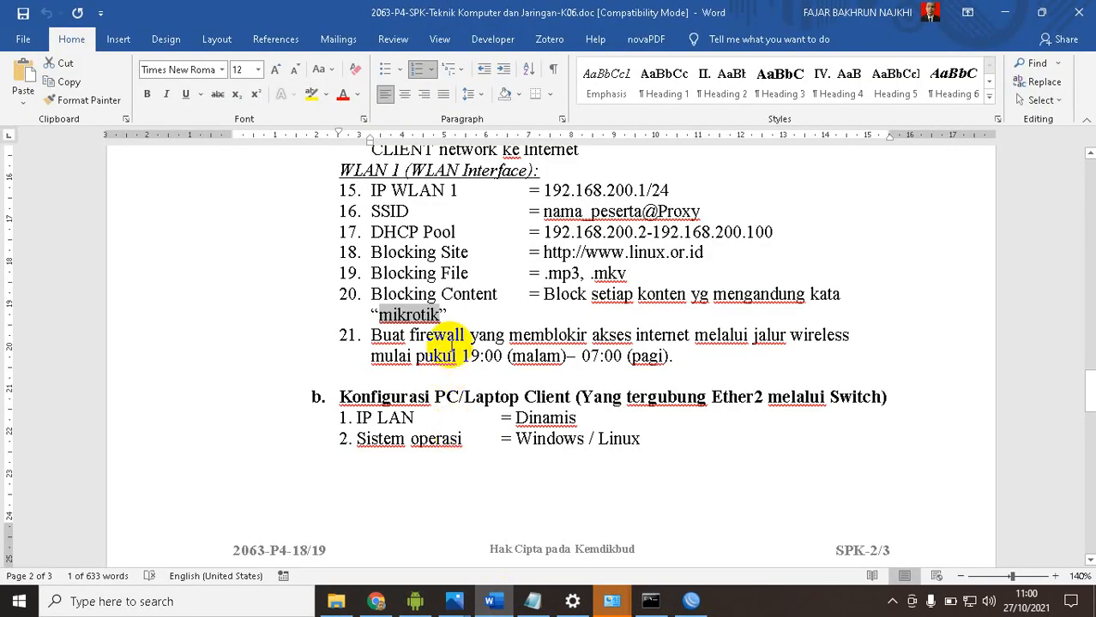
{"action": "left_click", "coordinate": [450, 354]}
{"action": "scroll", "coordinate": [452, 341], "scroll_direction": "down", "scroll_amount": 1}
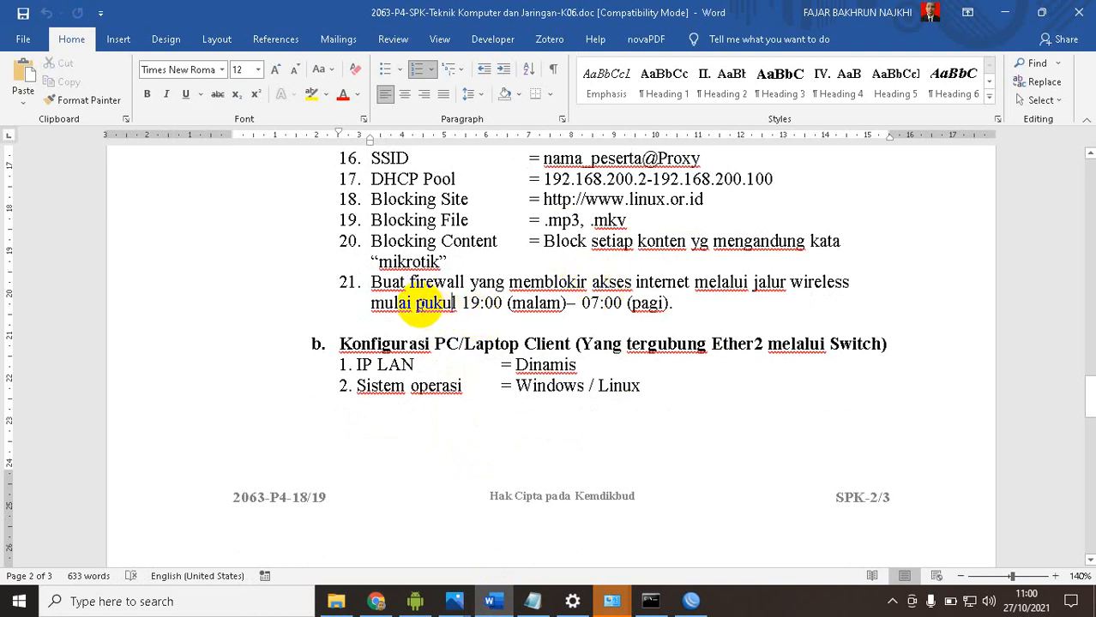
{"action": "left_click_drag", "start_coordinate": [416, 304], "coordinate": [643, 310]}
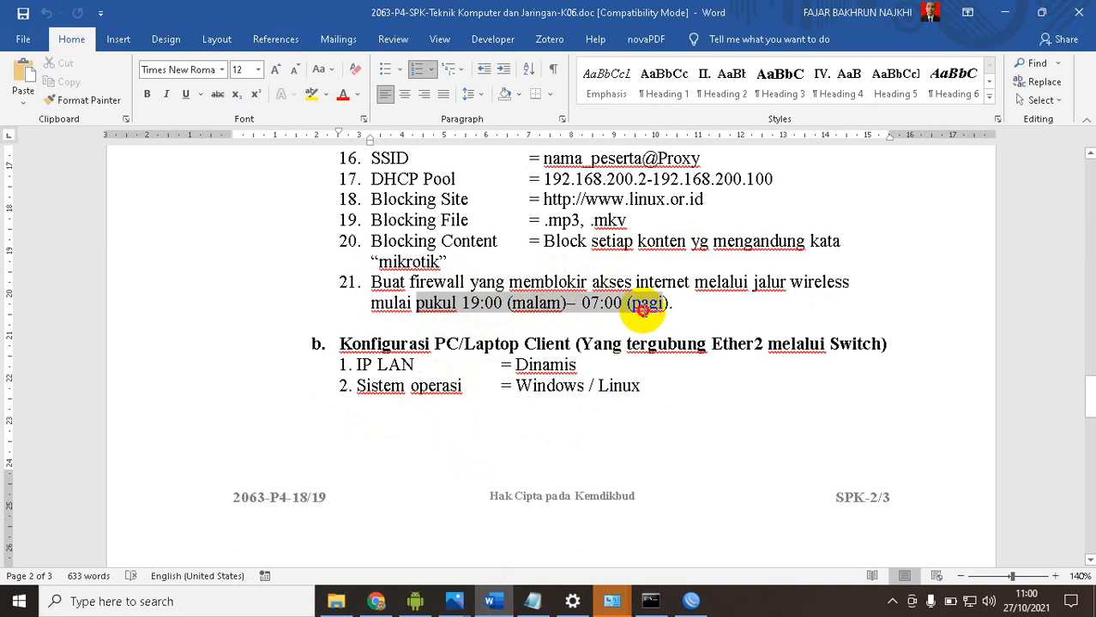
{"action": "left_click", "coordinate": [537, 302]}
{"action": "left_click_drag", "start_coordinate": [583, 303], "coordinate": [661, 302]}
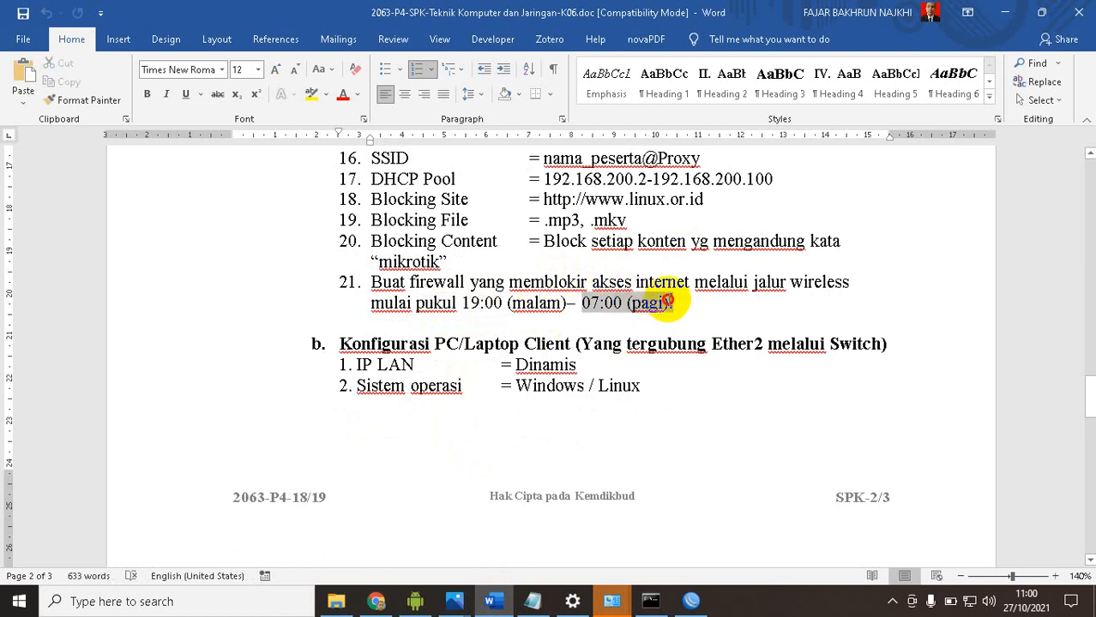
{"action": "left_click", "coordinate": [575, 283]}
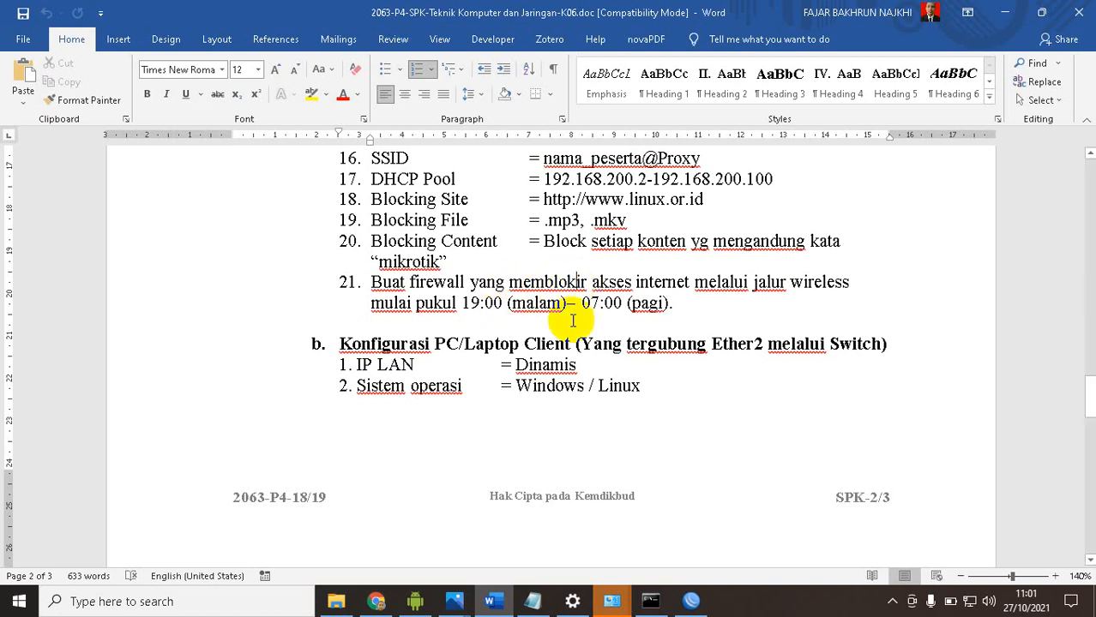
Return to WinBox and start a new forward-chain filter rule with source address 192.168.200.0/24
{"action": "left_click", "coordinate": [687, 600]}
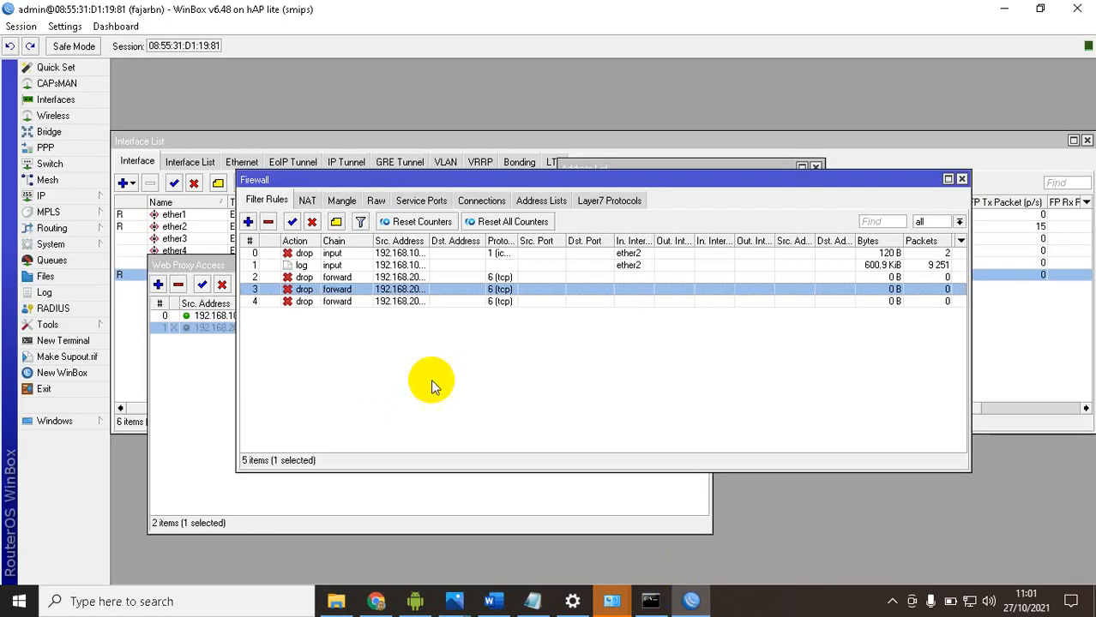
{"action": "left_click", "coordinate": [366, 344]}
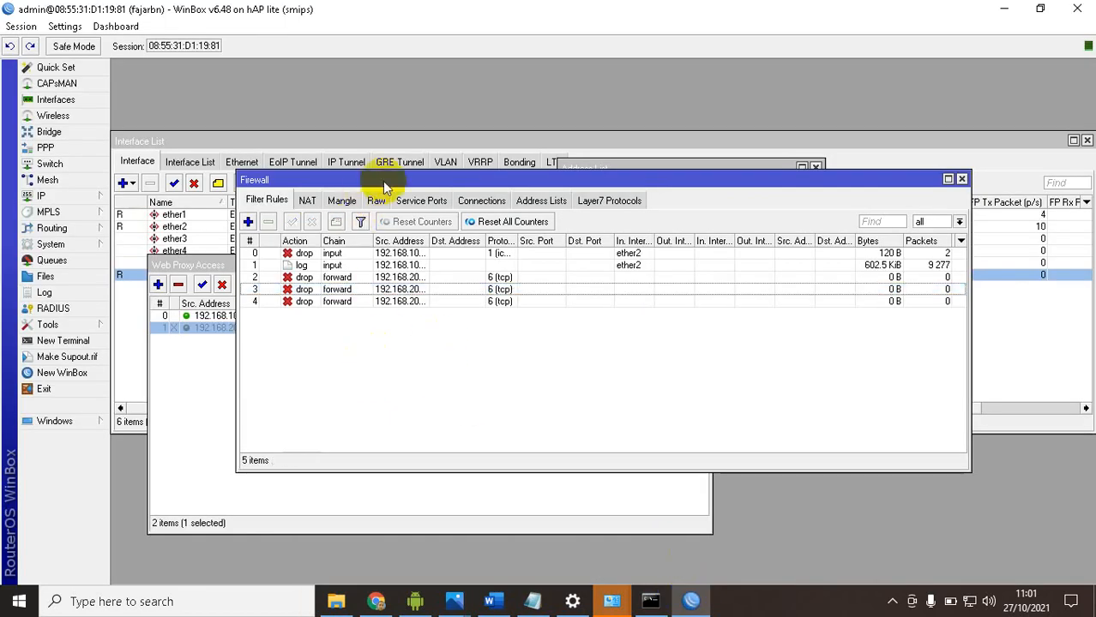
{"action": "left_click_drag", "start_coordinate": [383, 181], "coordinate": [554, 143]}
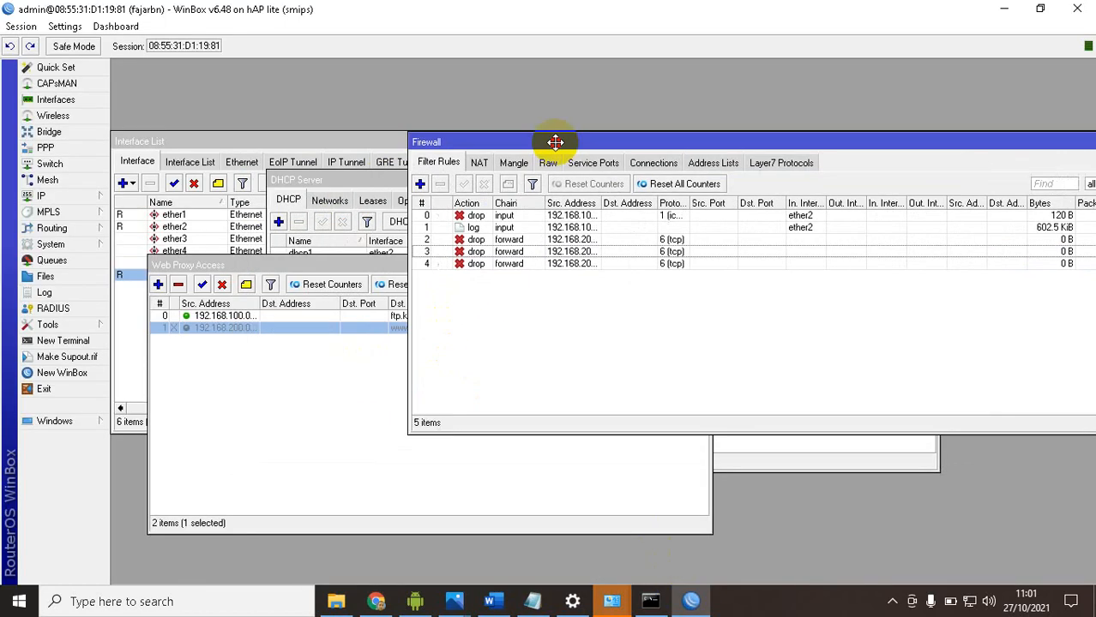
{"action": "left_click", "coordinate": [420, 185]}
{"action": "left_click", "coordinate": [633, 127]}
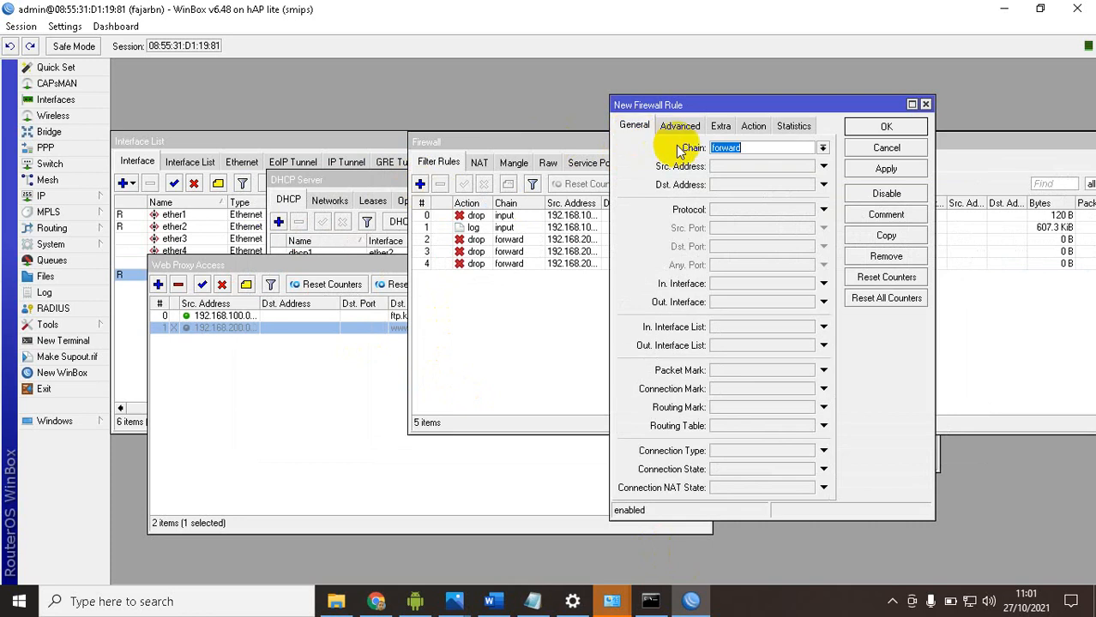
{"action": "left_click", "coordinate": [739, 171]}
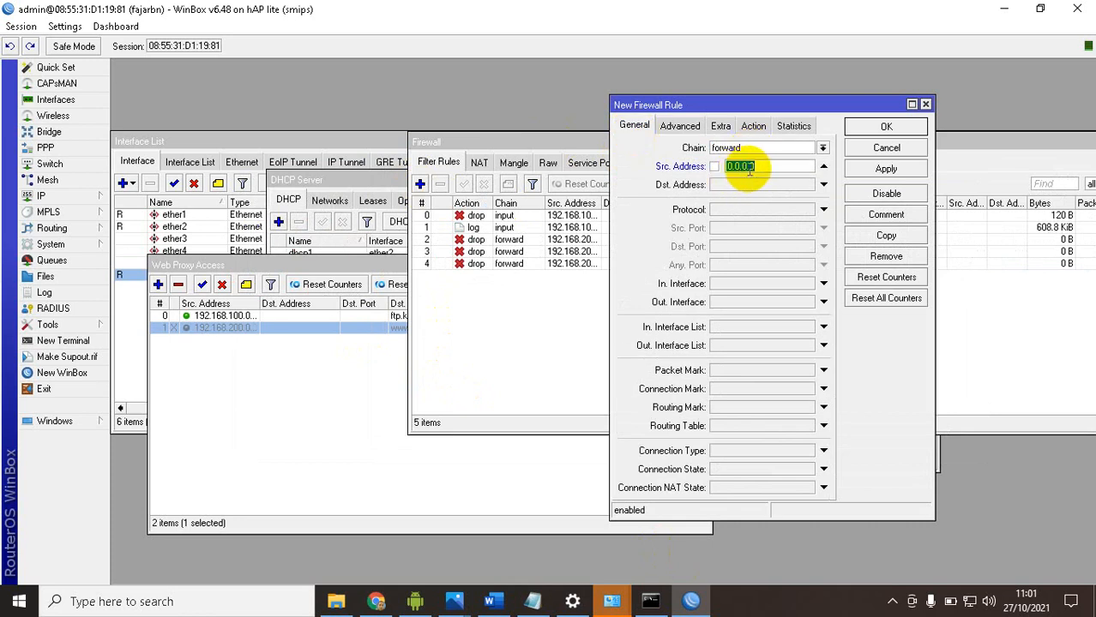
{"action": "type", "text": "192.168.200.0/24"}
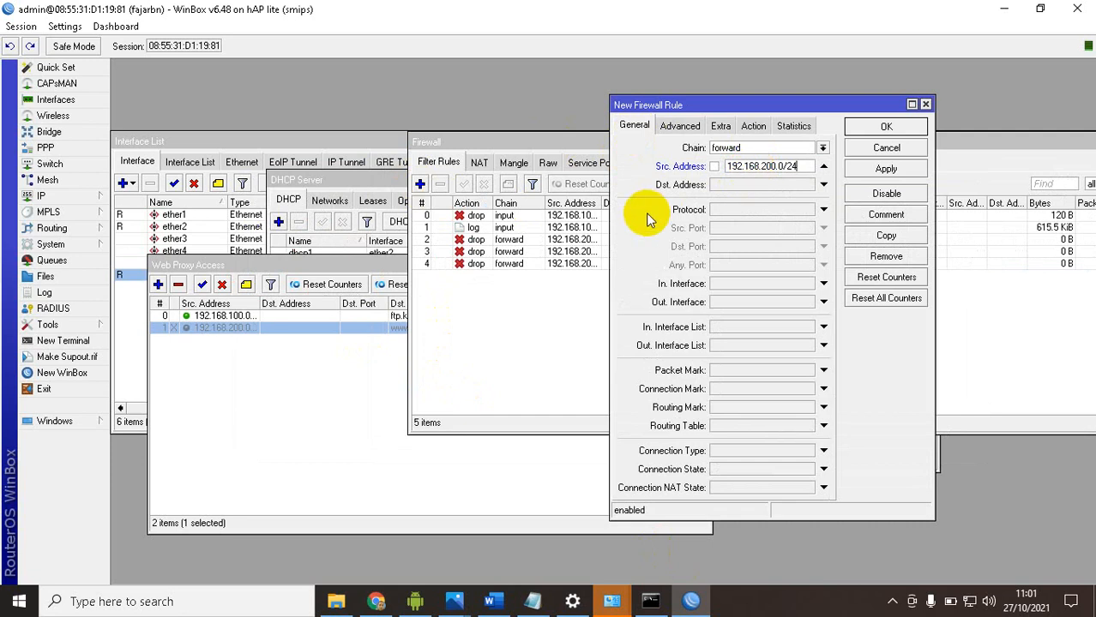
Enable the new rule's Time condition and set its start time to 19:00:00, checking the hours against the Word task sheet
{"action": "left_click", "coordinate": [680, 127]}
{"action": "left_click", "coordinate": [720, 126]}
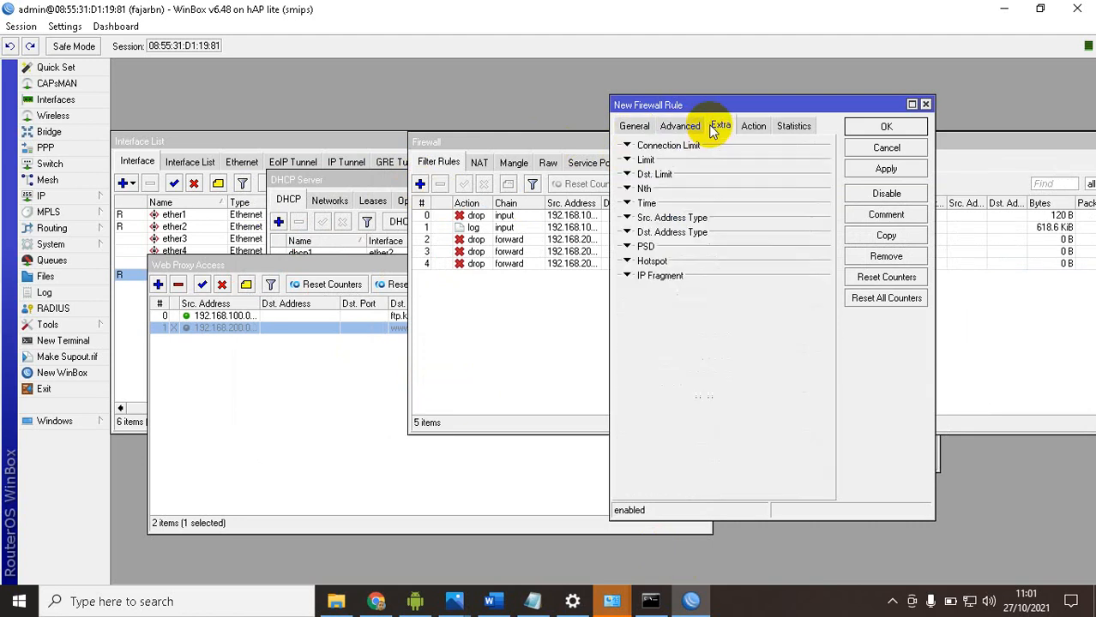
{"action": "left_click", "coordinate": [643, 204]}
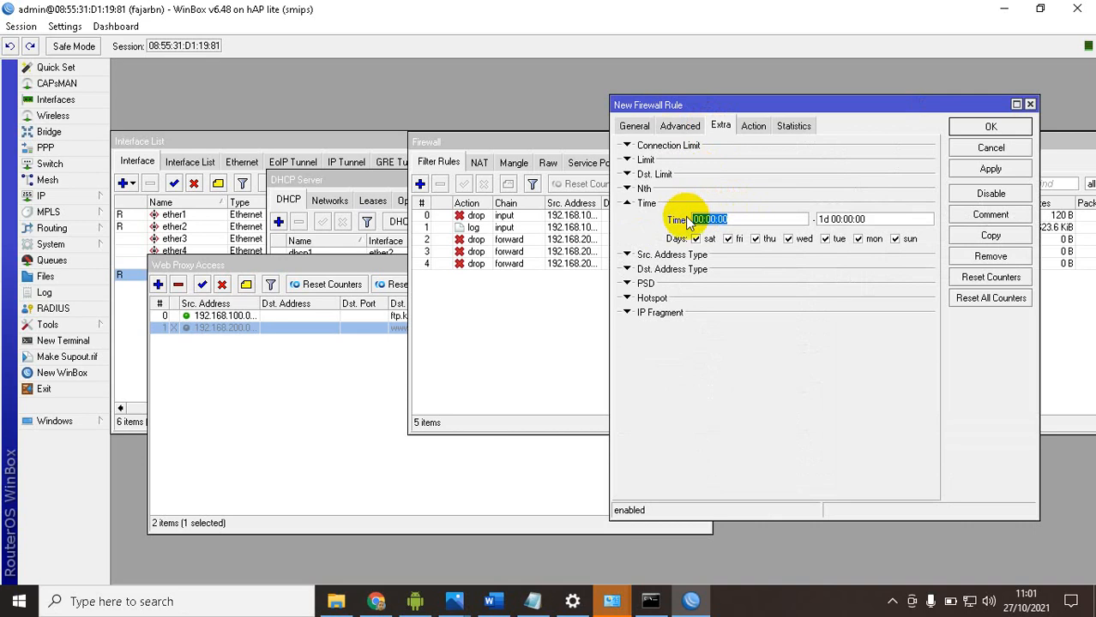
{"action": "left_click", "coordinate": [491, 602]}
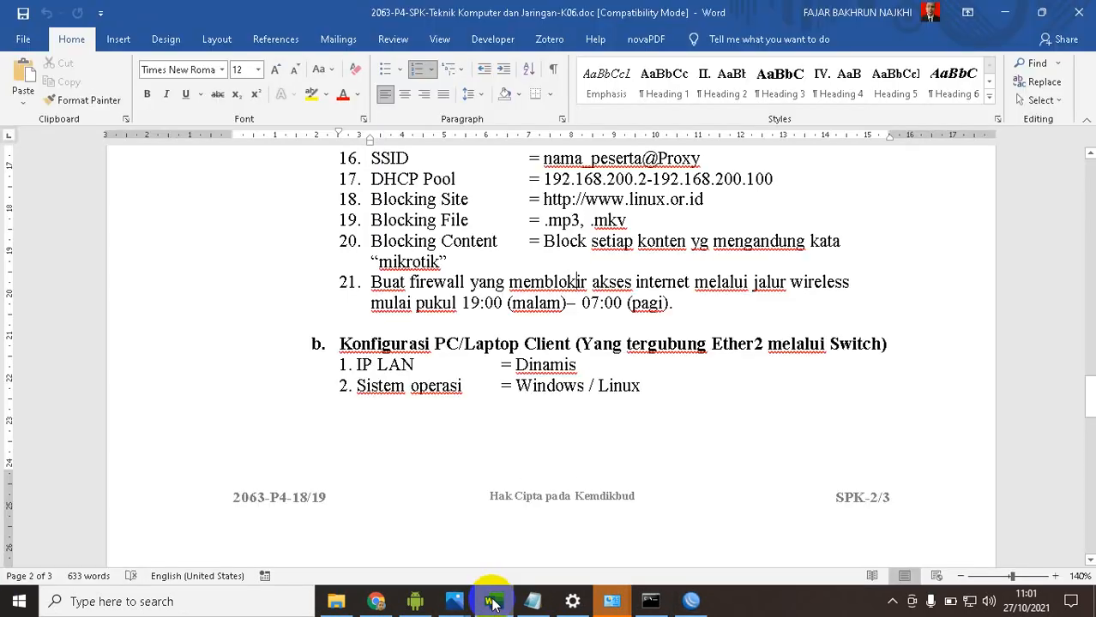
{"action": "left_click", "coordinate": [491, 601]}
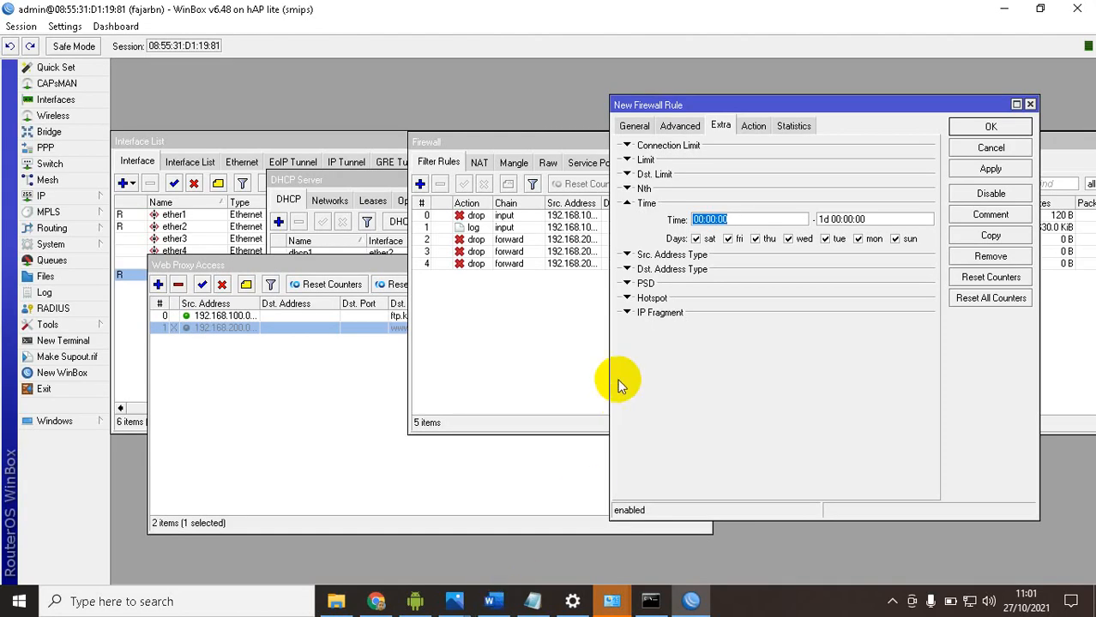
{"action": "left_click", "coordinate": [693, 223]}
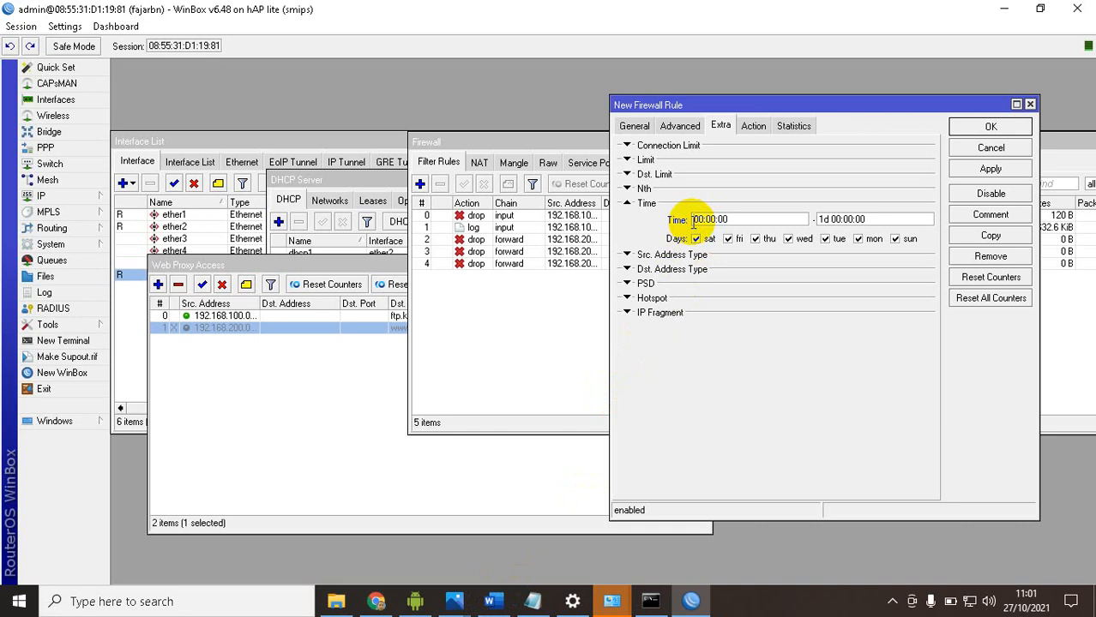
{"action": "type", "text": "18"}
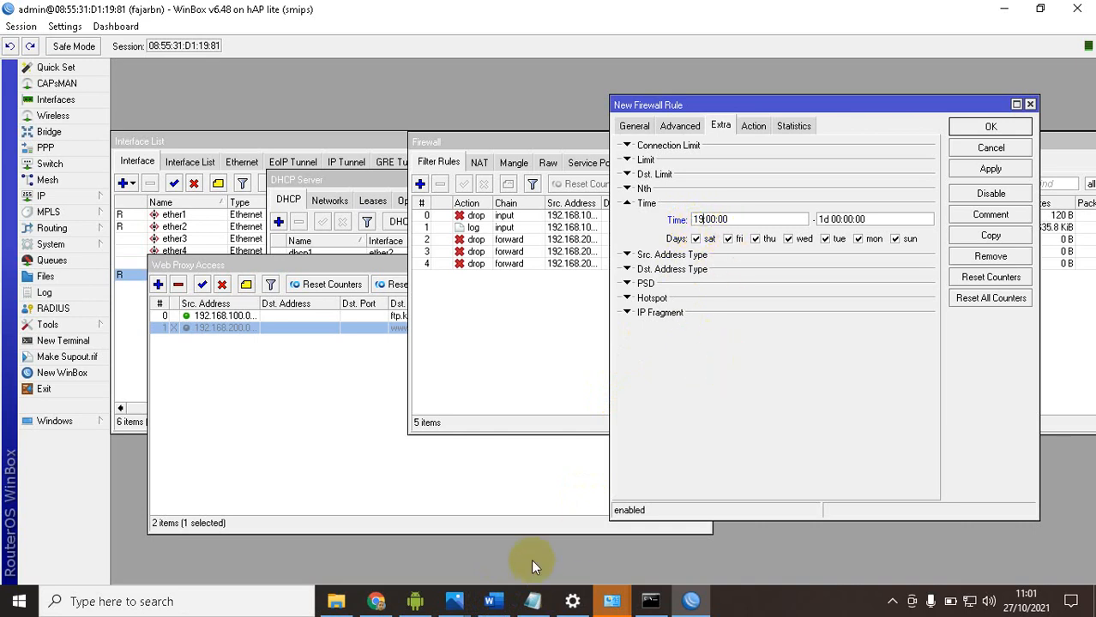
{"action": "left_click", "coordinate": [497, 602]}
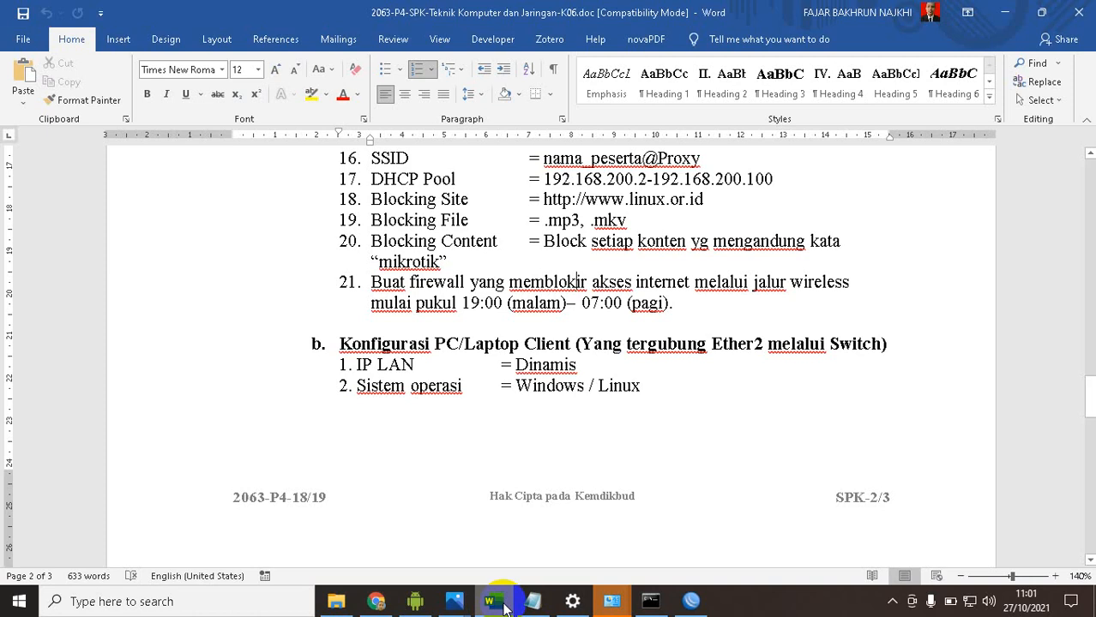
{"action": "left_click", "coordinate": [504, 605]}
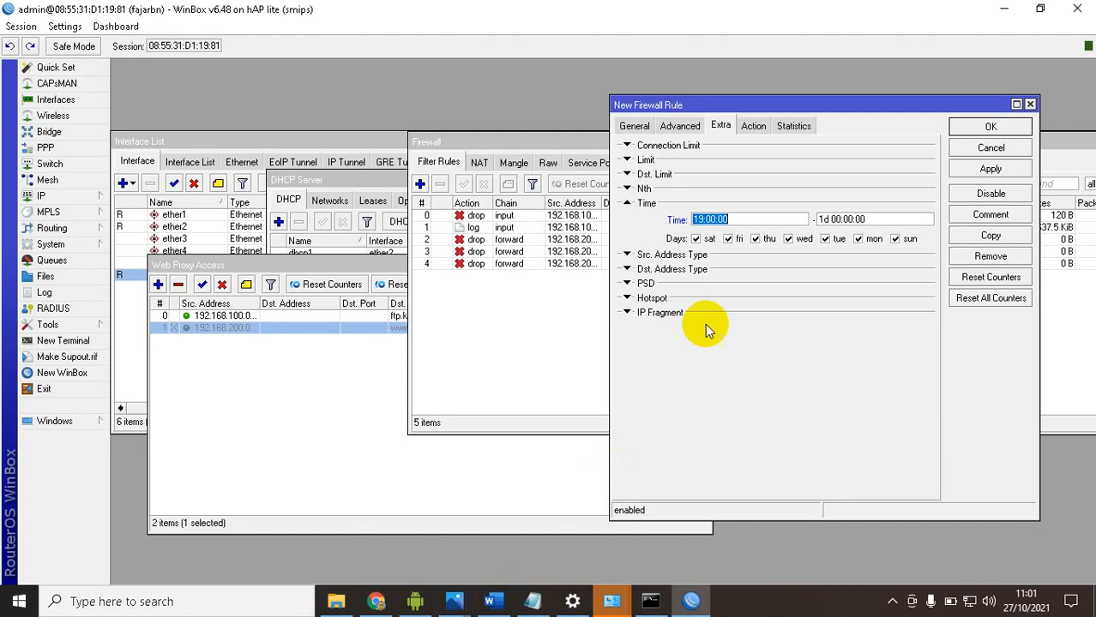
Set the end time of the rule's Time condition to 07:00:00, keeping every day selected
{"action": "left_click", "coordinate": [831, 221]}
{"action": "key", "text": "BackSpace"}
{"action": "key", "text": "BackSpace"}
{"action": "key", "text": "BackSpace"}
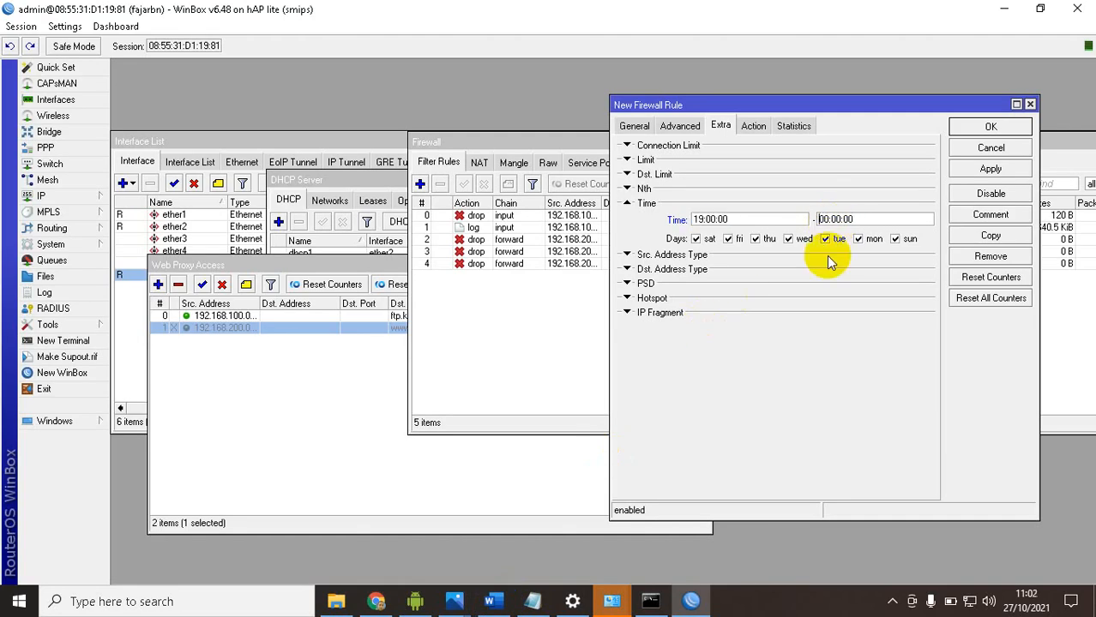
{"action": "key", "text": "BackSpace"}
{"action": "type", "text": "7"}
{"action": "left_click", "coordinate": [758, 213]}
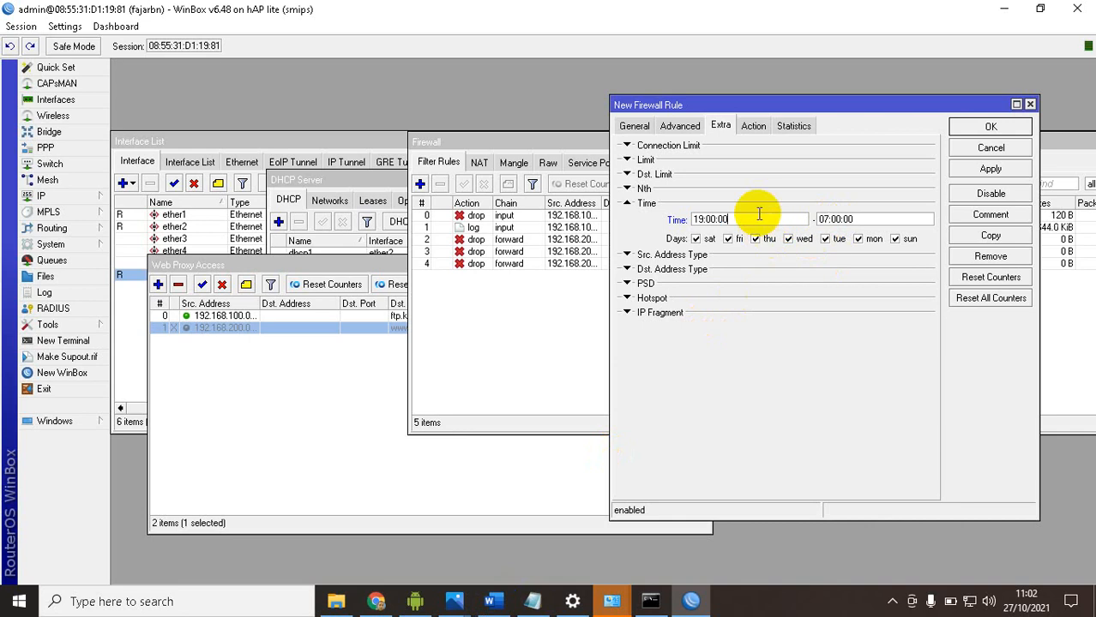
Set the timed rule's action to drop, apply it, and confirm the rule
{"action": "left_click", "coordinate": [754, 126]}
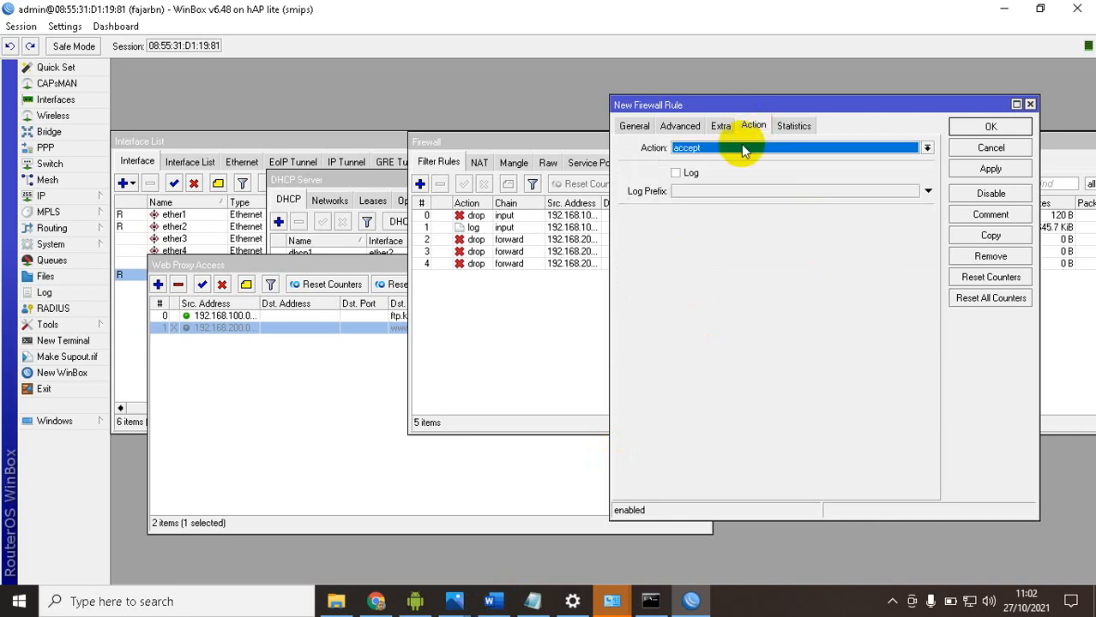
{"action": "left_click", "coordinate": [737, 147]}
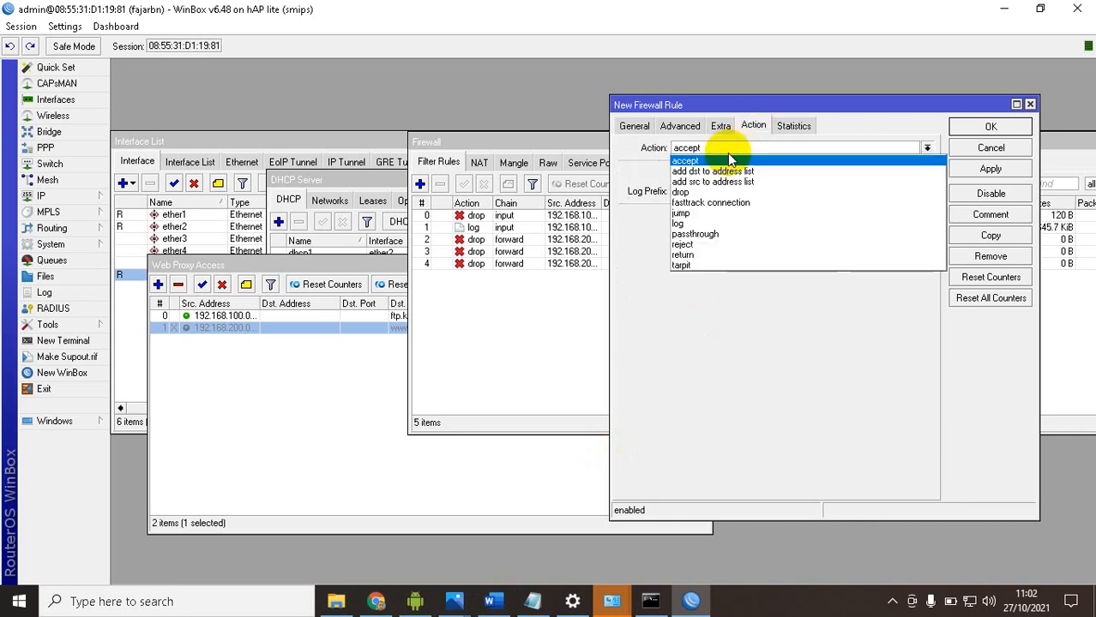
{"action": "left_click", "coordinate": [699, 192]}
{"action": "left_click", "coordinate": [988, 169]}
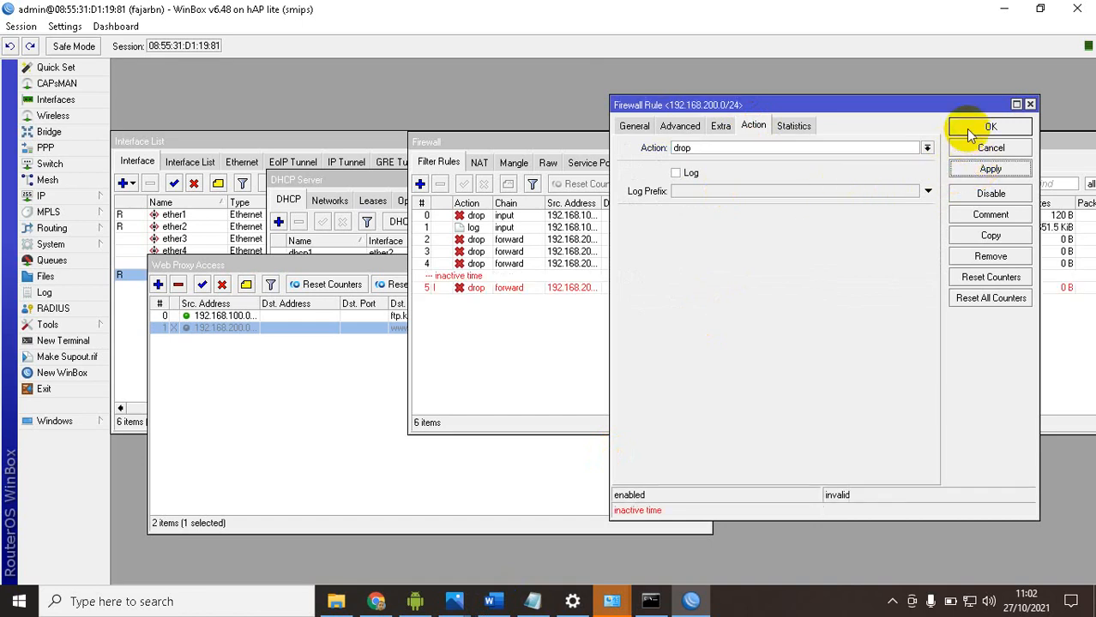
{"action": "left_click", "coordinate": [982, 128]}
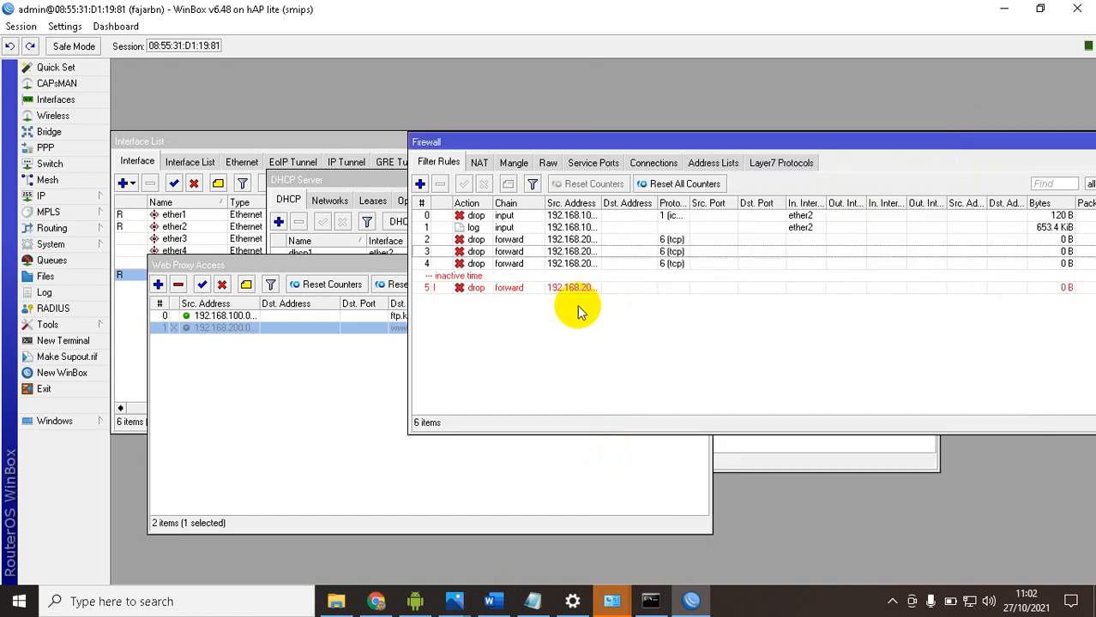
Reopen the timed drop rule to review its source address and time range, and close it with confirmation
{"action": "left_click", "coordinate": [508, 289]}
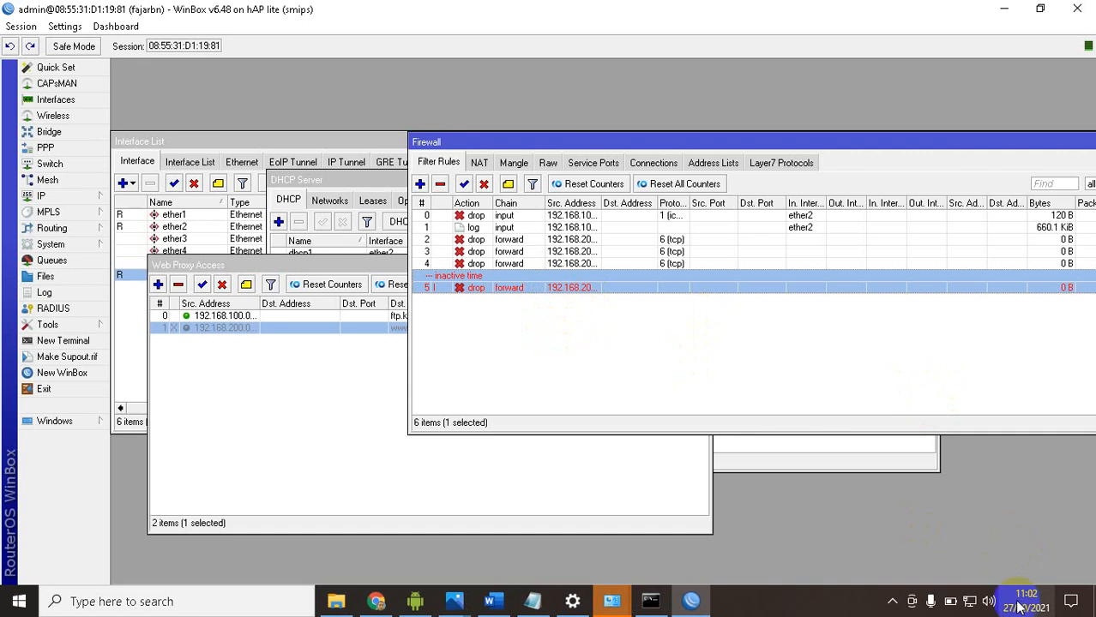
{"action": "double_click", "coordinate": [506, 288]}
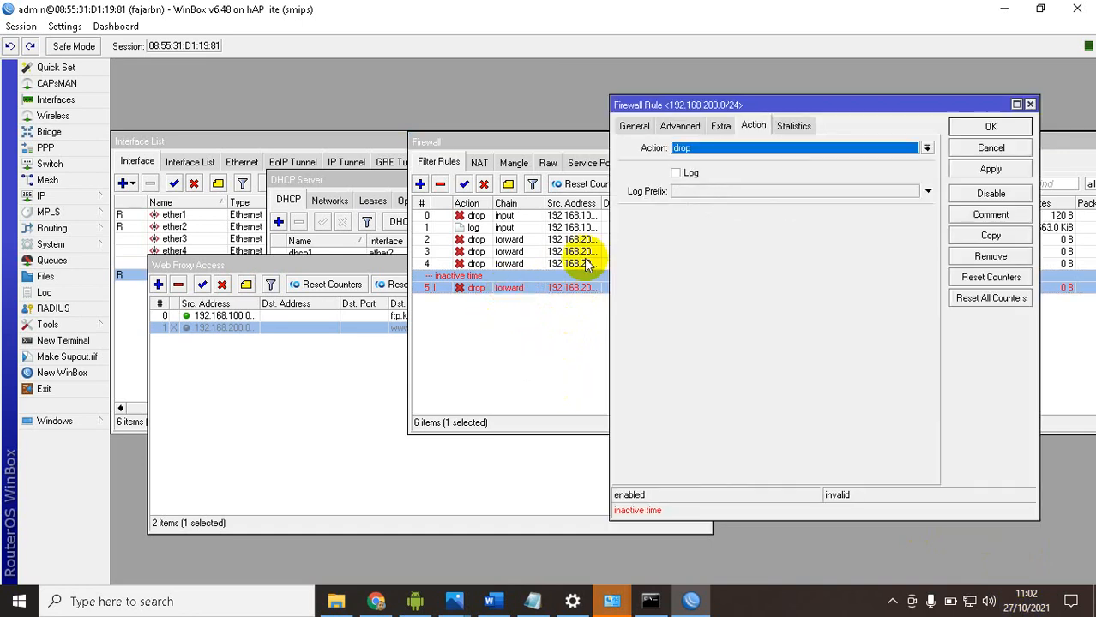
{"action": "left_click", "coordinate": [635, 126]}
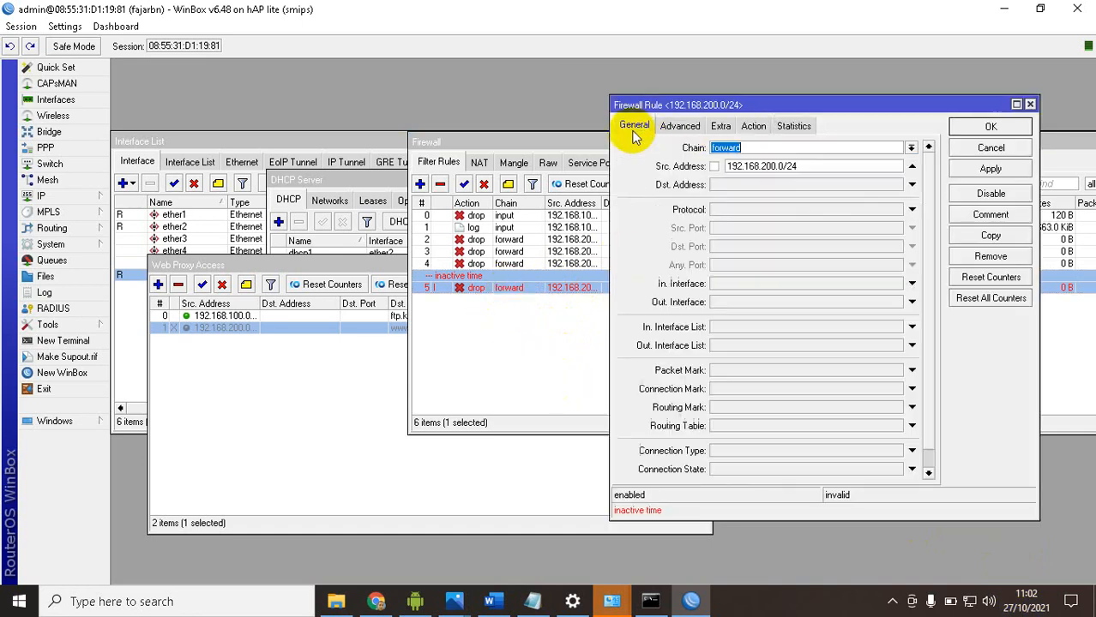
{"action": "left_click", "coordinate": [721, 126]}
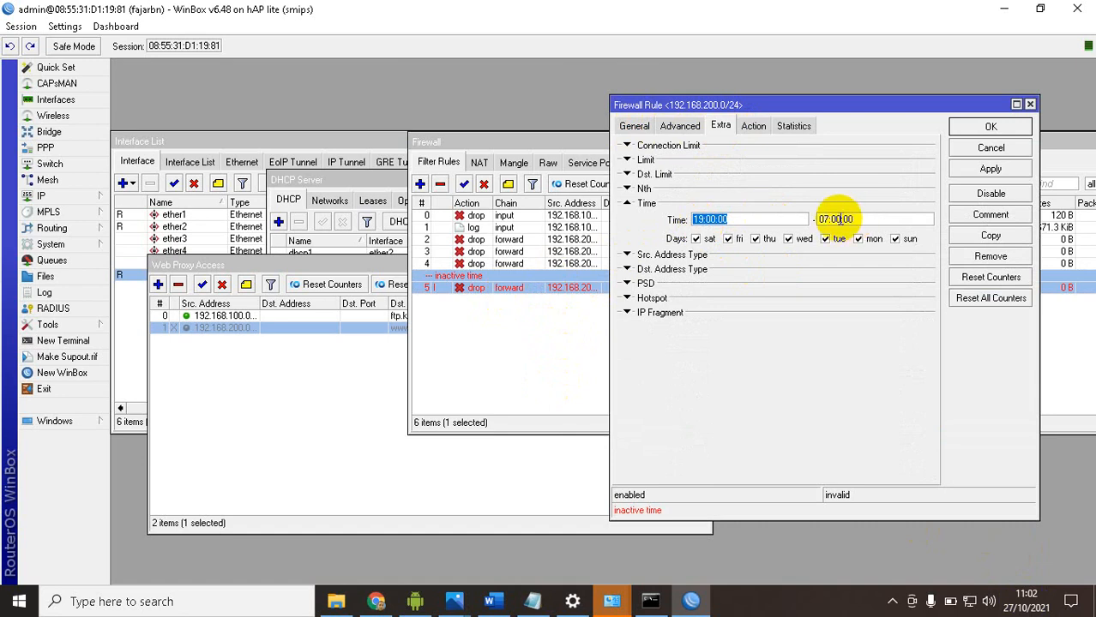
{"action": "left_click", "coordinate": [990, 128]}
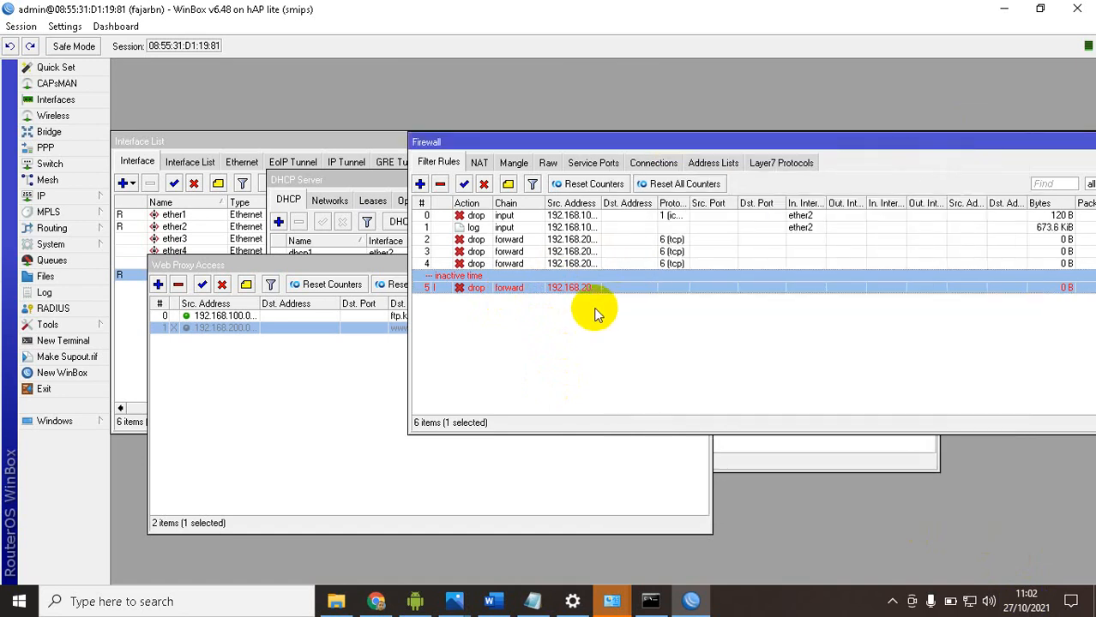
Switch to the Word task sheet and review the work steps and the wired and wireless client test lists
{"action": "left_click", "coordinate": [487, 600]}
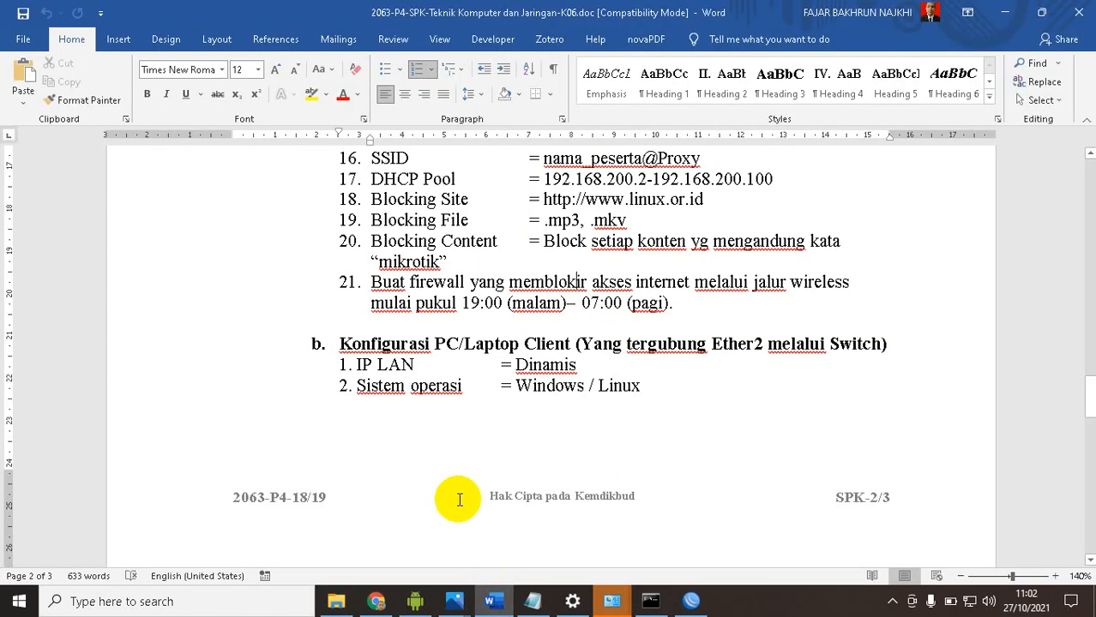
{"action": "scroll", "coordinate": [459, 300], "scroll_direction": "down", "scroll_amount": 10}
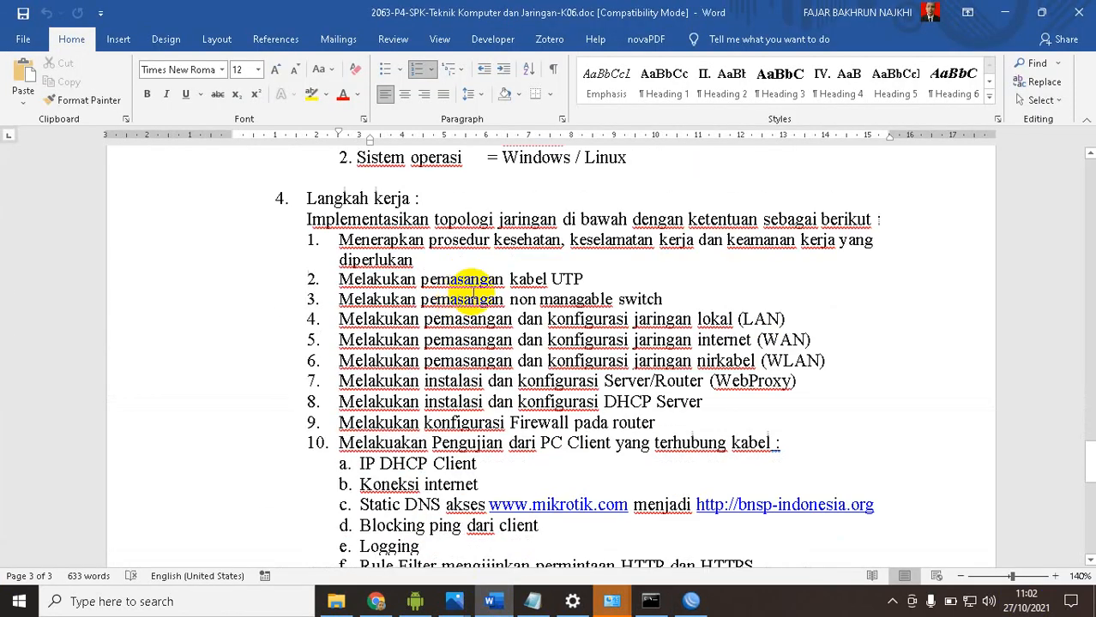
{"action": "scroll", "coordinate": [467, 294], "scroll_direction": "down", "scroll_amount": 1}
{"action": "scroll", "coordinate": [474, 291], "scroll_direction": "down", "scroll_amount": 2}
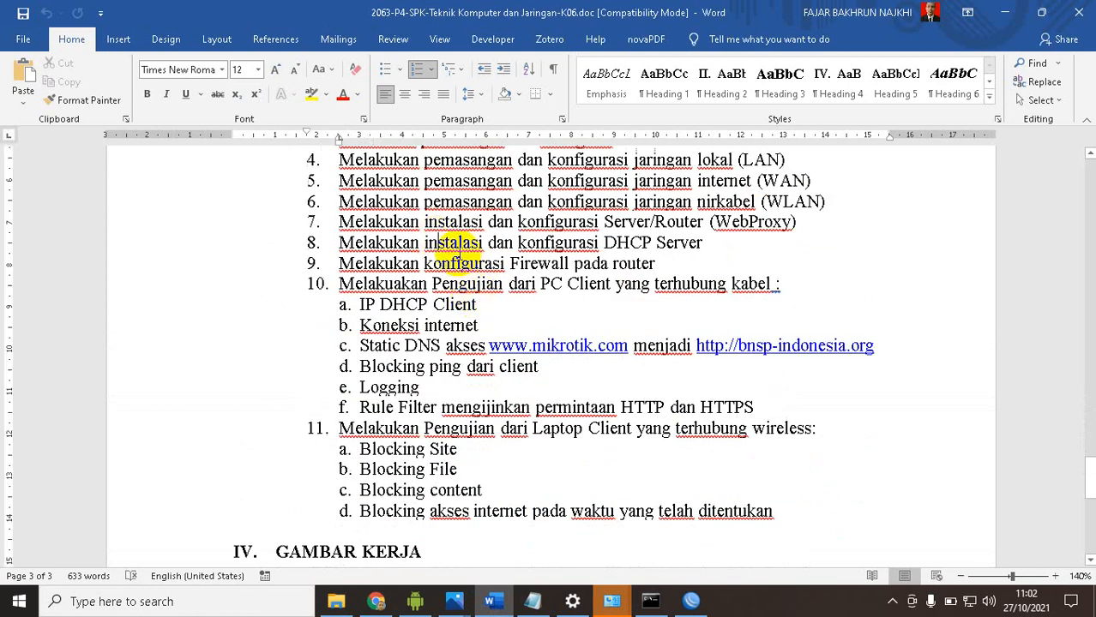
{"action": "scroll", "coordinate": [458, 245], "scroll_direction": "up", "scroll_amount": 2}
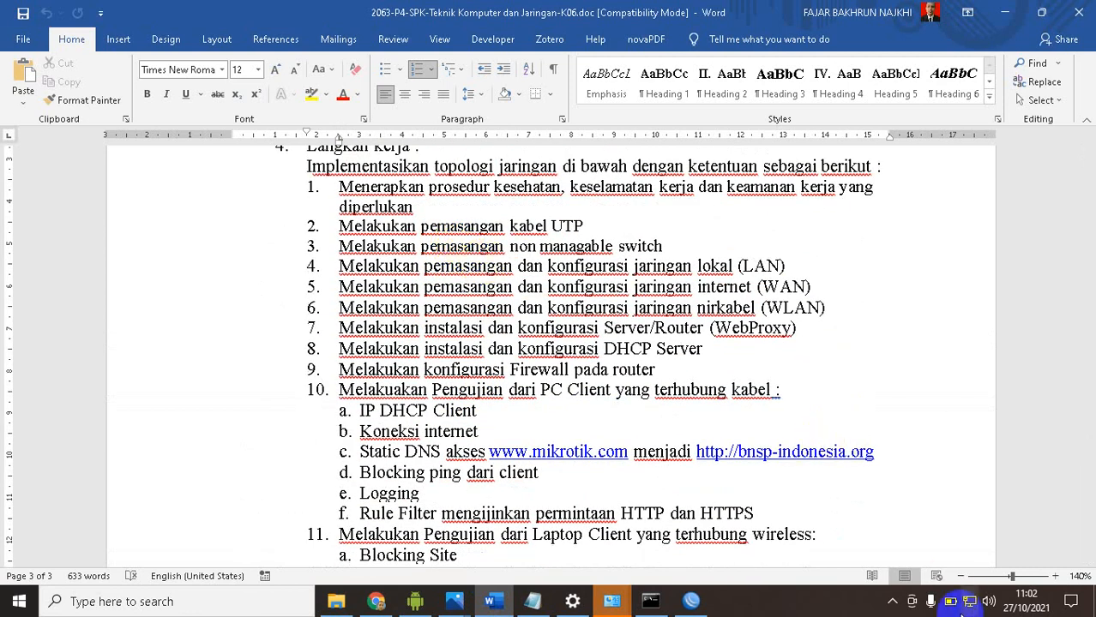
Run ipconfig/all in Command Prompt to check the wired client's DHCP configuration, and return to the Word task sheet
{"action": "left_click", "coordinate": [650, 601]}
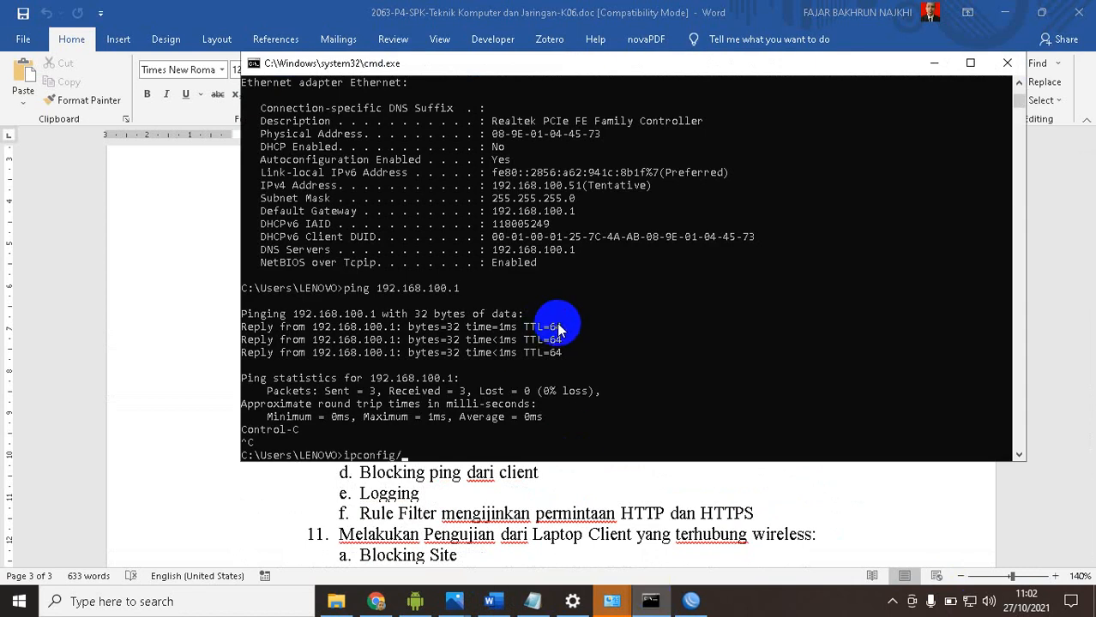
{"action": "key", "text": "Return"}
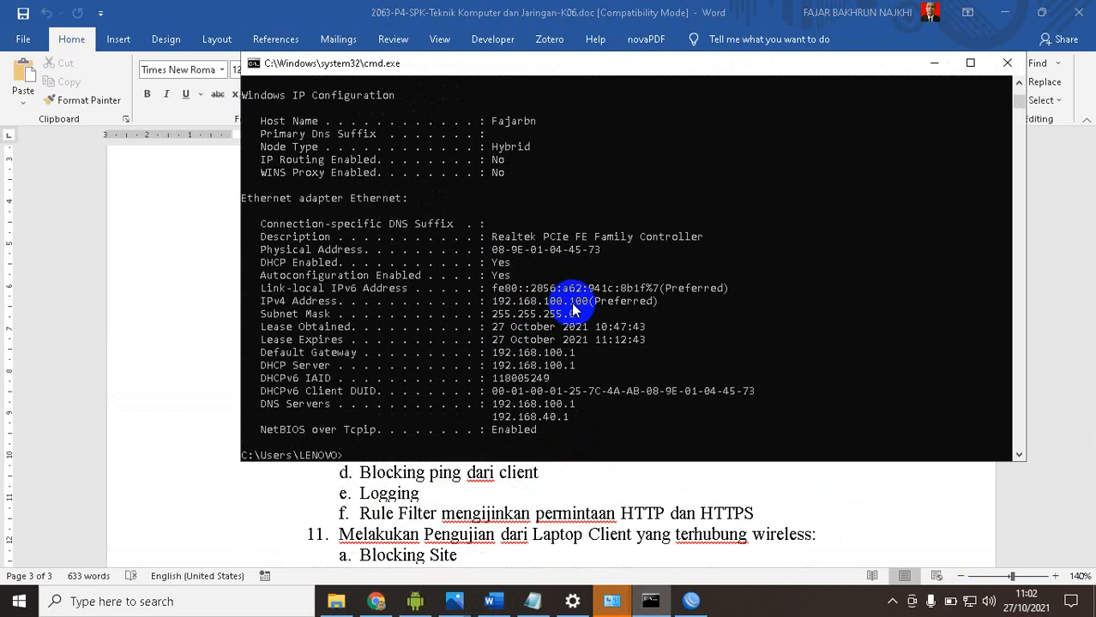
{"action": "left_click", "coordinate": [500, 472]}
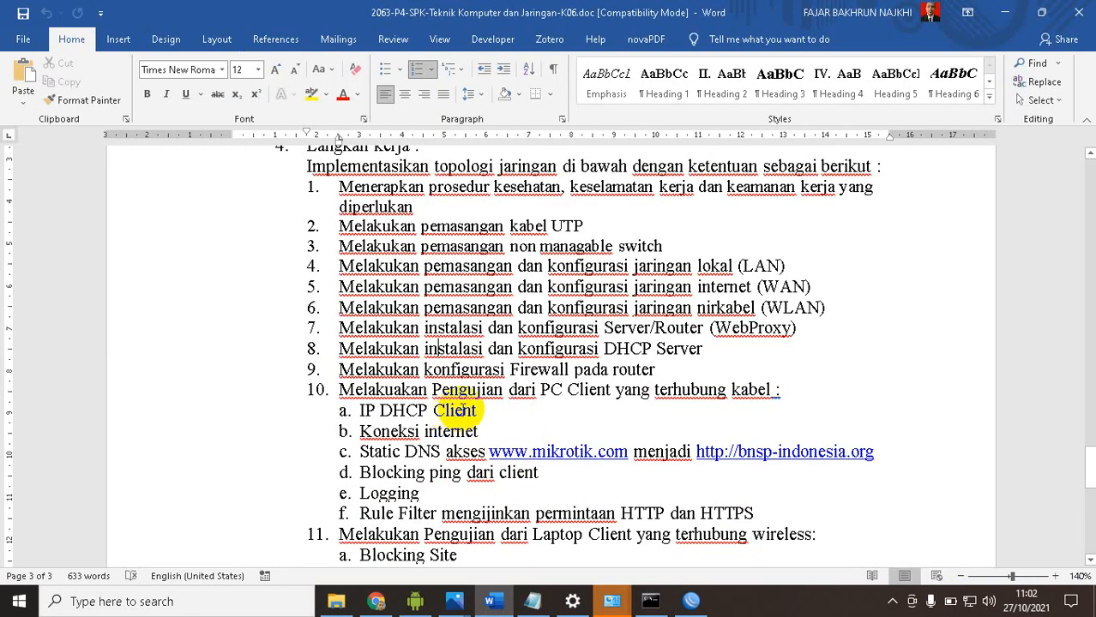
Go through the wired and wireless tests in the task sheet, highlighting the Blocking Site item
{"action": "left_click", "coordinate": [399, 431]}
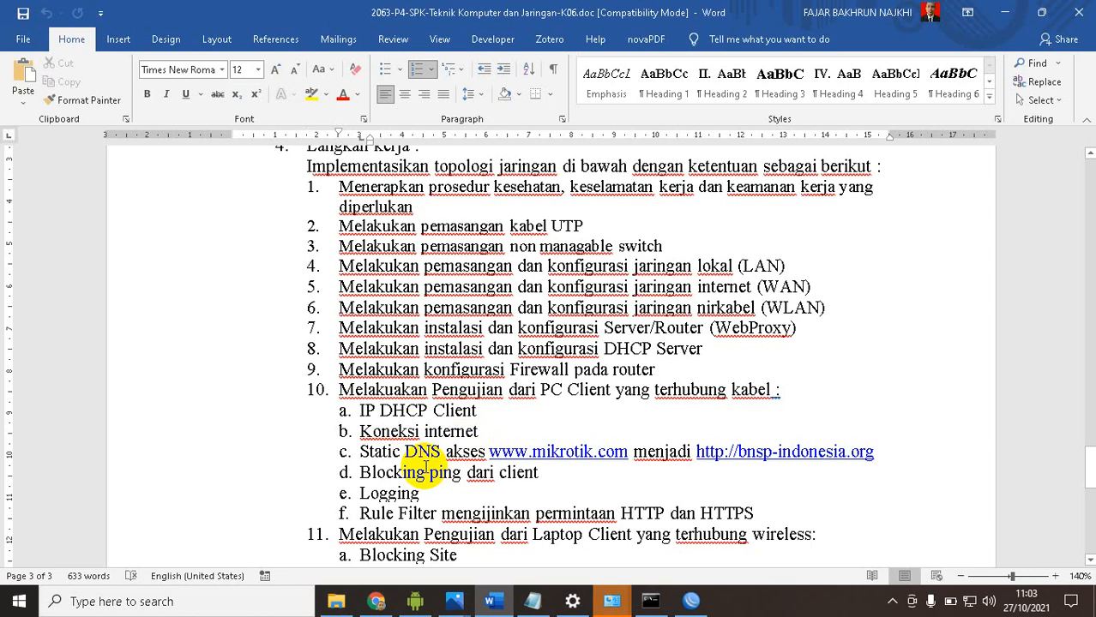
{"action": "scroll", "coordinate": [425, 467], "scroll_direction": "down", "scroll_amount": 2}
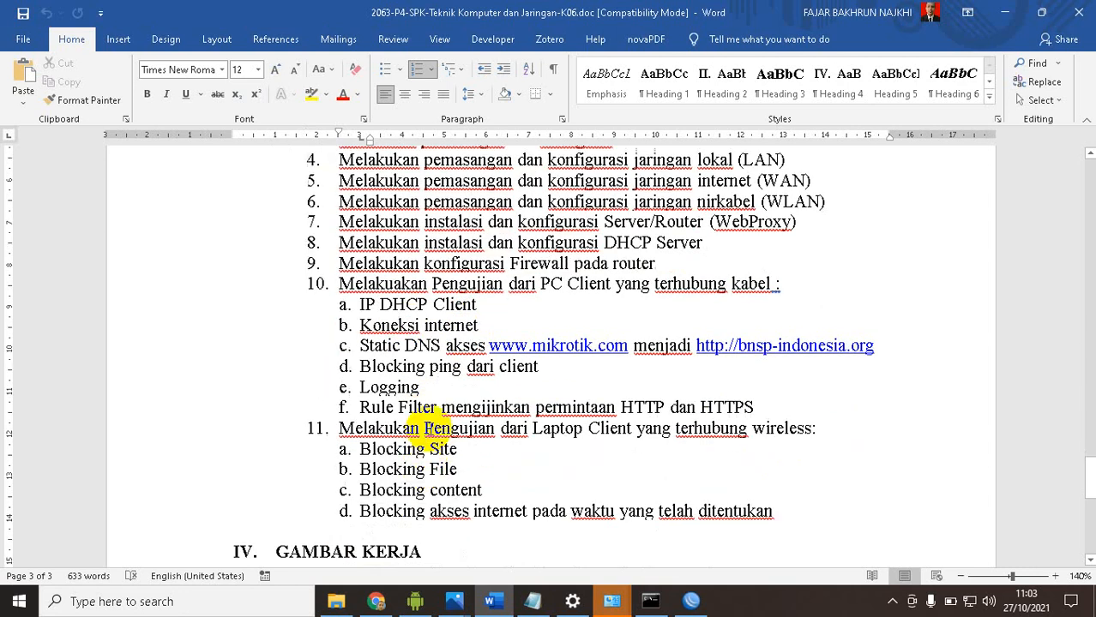
{"action": "left_click", "coordinate": [361, 346]}
{"action": "left_click_drag", "start_coordinate": [450, 343], "coordinate": [857, 348]}
{"action": "left_click", "coordinate": [532, 427]}
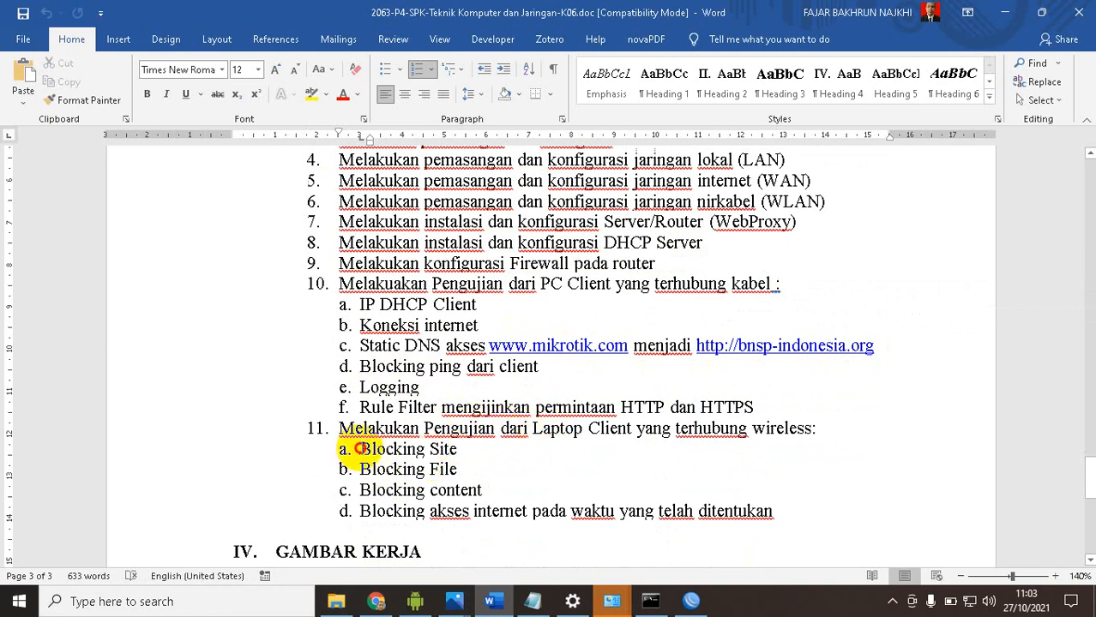
{"action": "left_click_drag", "start_coordinate": [361, 449], "coordinate": [451, 449]}
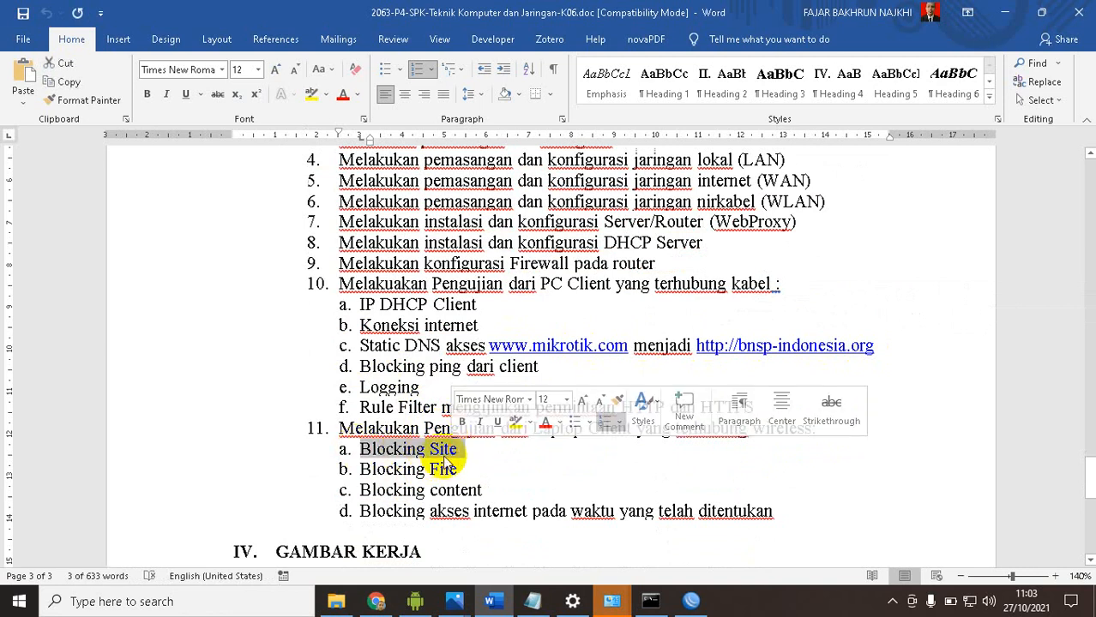
Switch to the mirrored Android phone, load google.com in its browser, and reposition the phone window over the document
{"action": "left_click", "coordinate": [415, 602]}
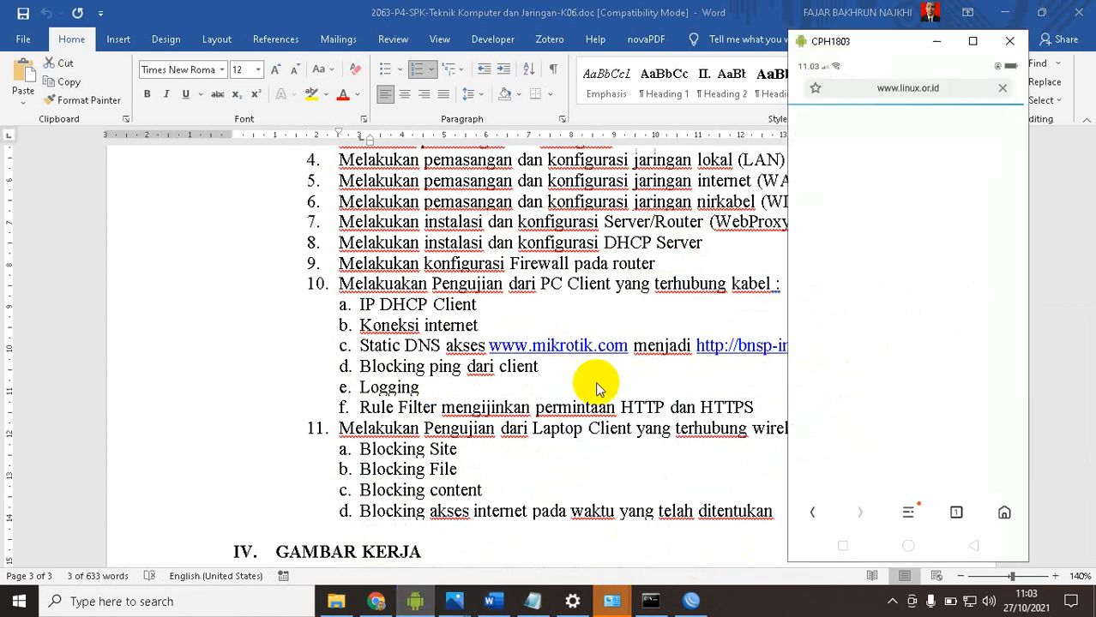
{"action": "left_click", "coordinate": [932, 93]}
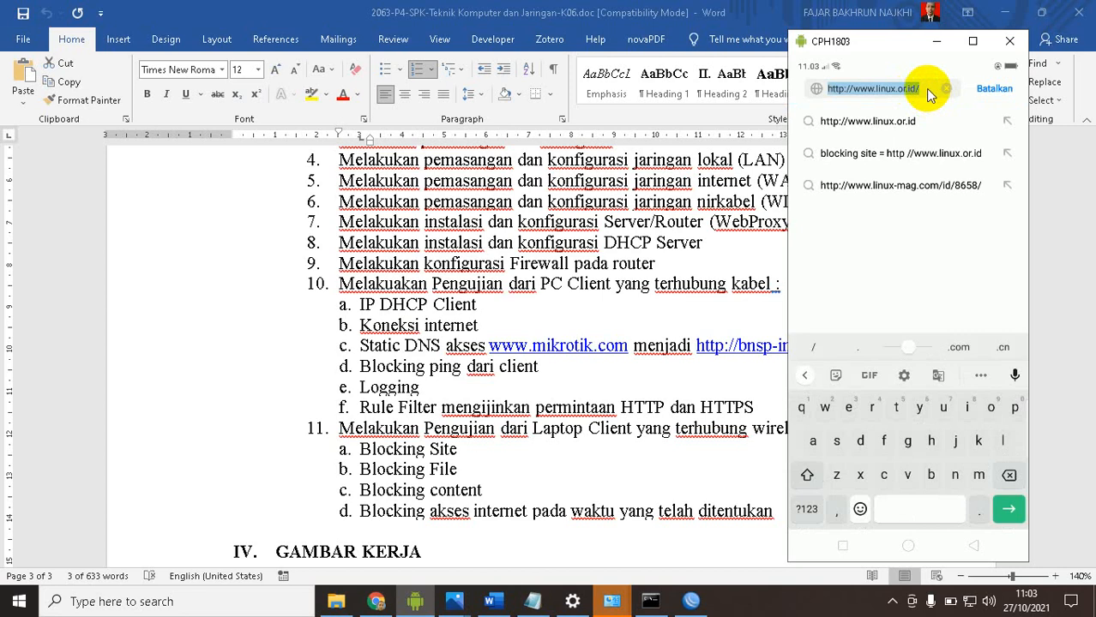
{"action": "type", "text": "google.com"}
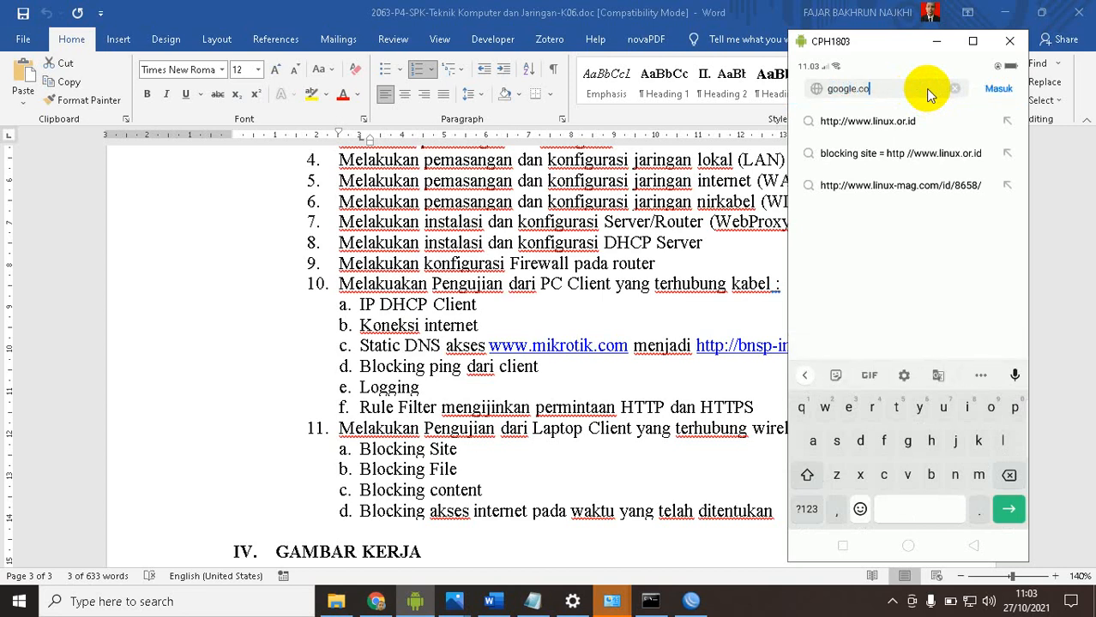
{"action": "key", "text": "Return"}
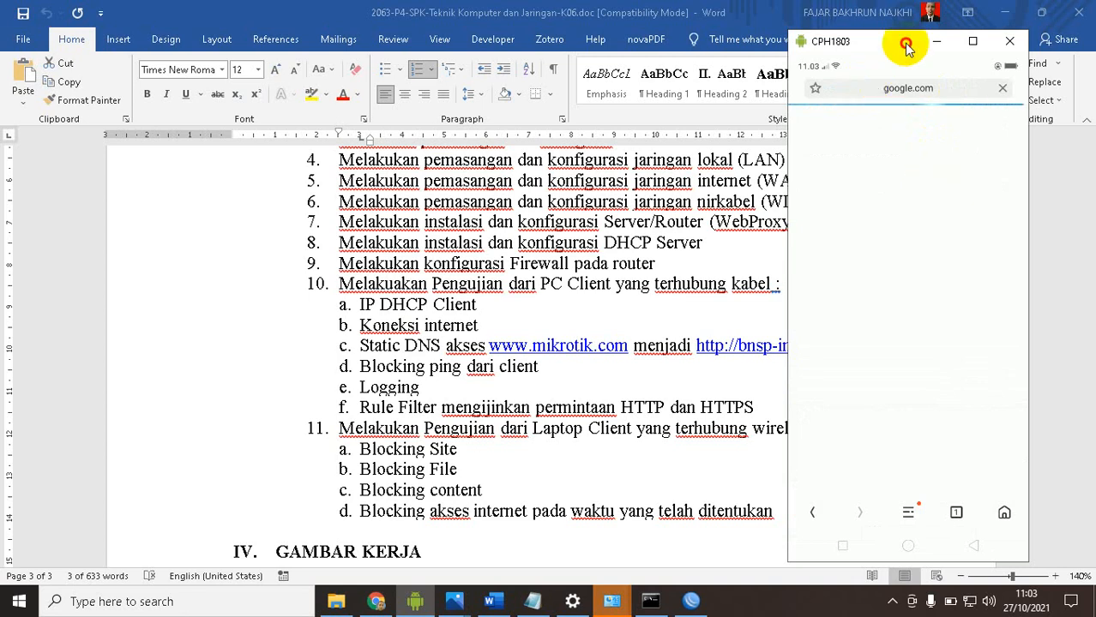
{"action": "left_click_drag", "start_coordinate": [902, 40], "coordinate": [821, 25]}
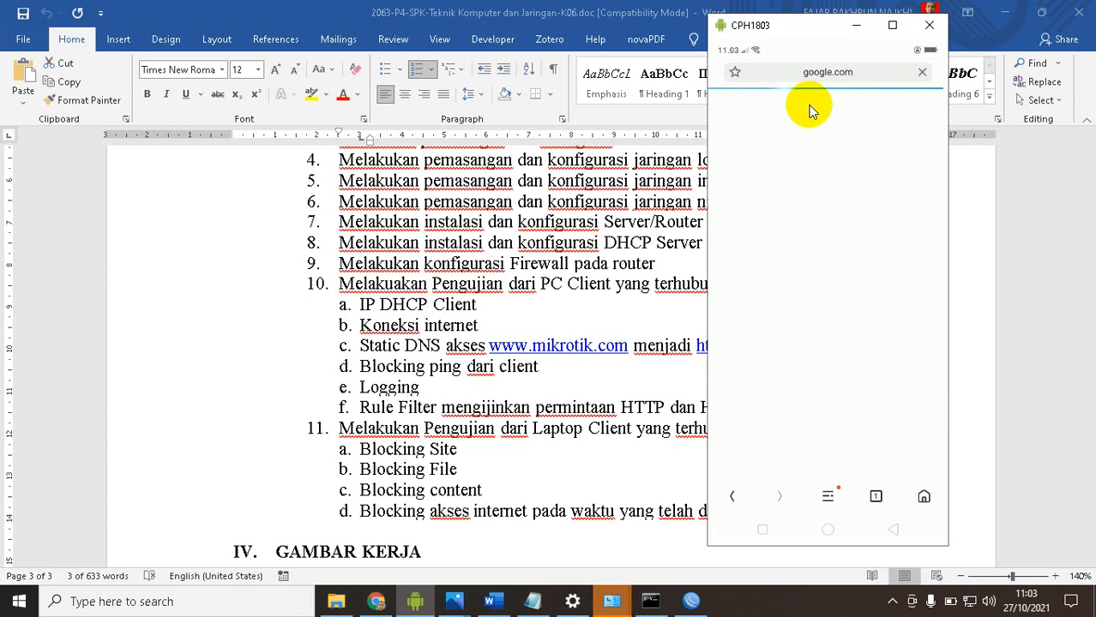
Return to the phone's home screen and open YouTube to test the wireless internet connection
{"action": "left_click", "coordinate": [827, 530]}
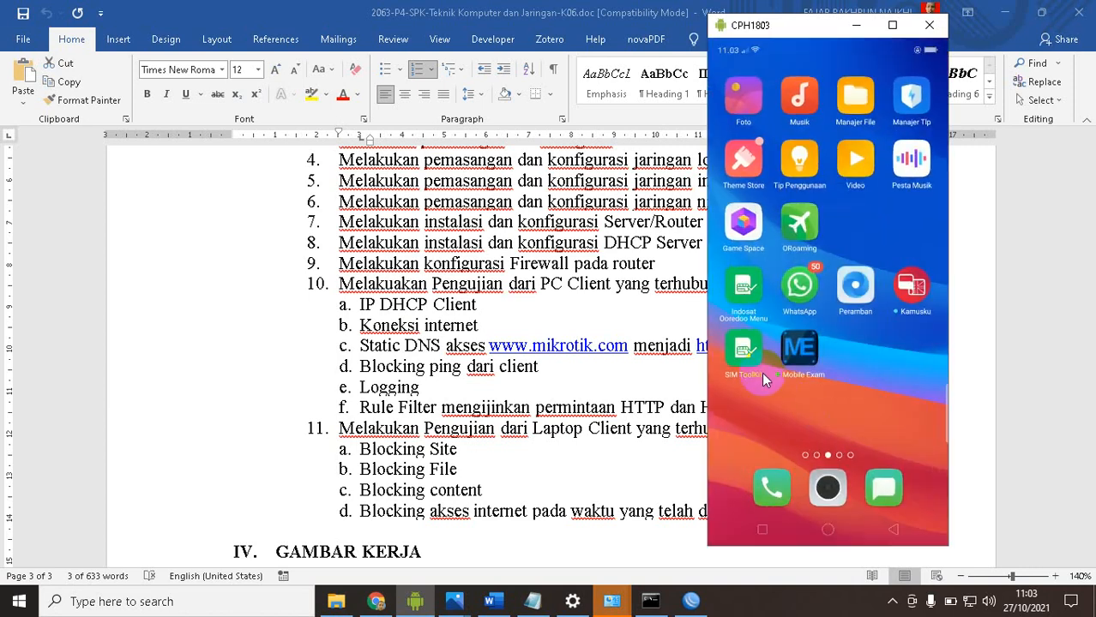
{"action": "left_click_drag", "start_coordinate": [765, 380], "coordinate": [1015, 396]}
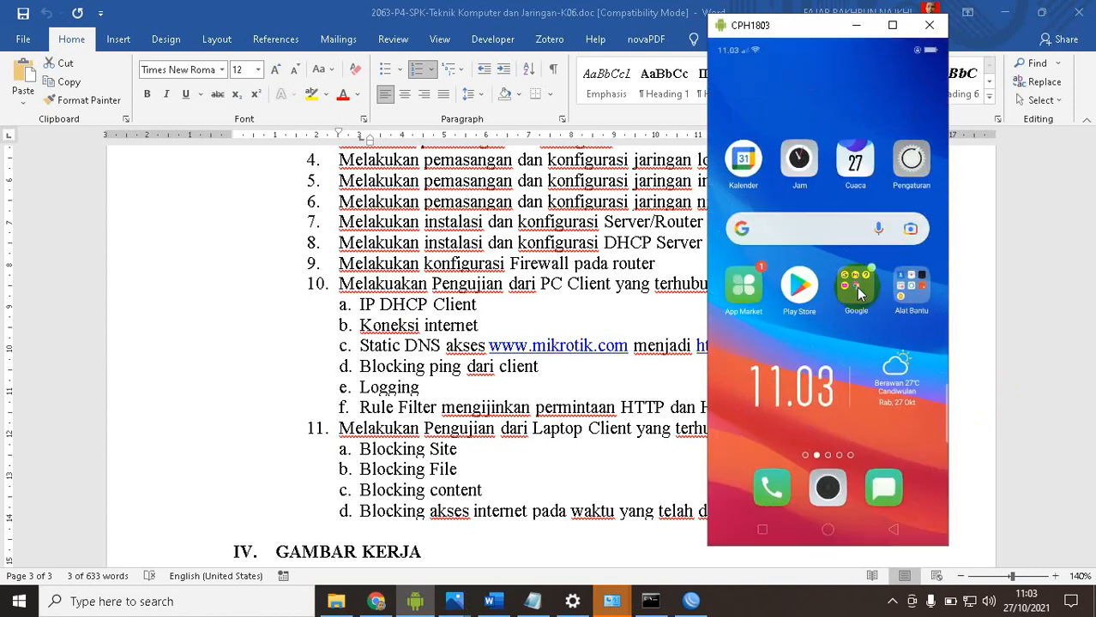
{"action": "left_click", "coordinate": [857, 292]}
{"action": "left_click", "coordinate": [772, 271]}
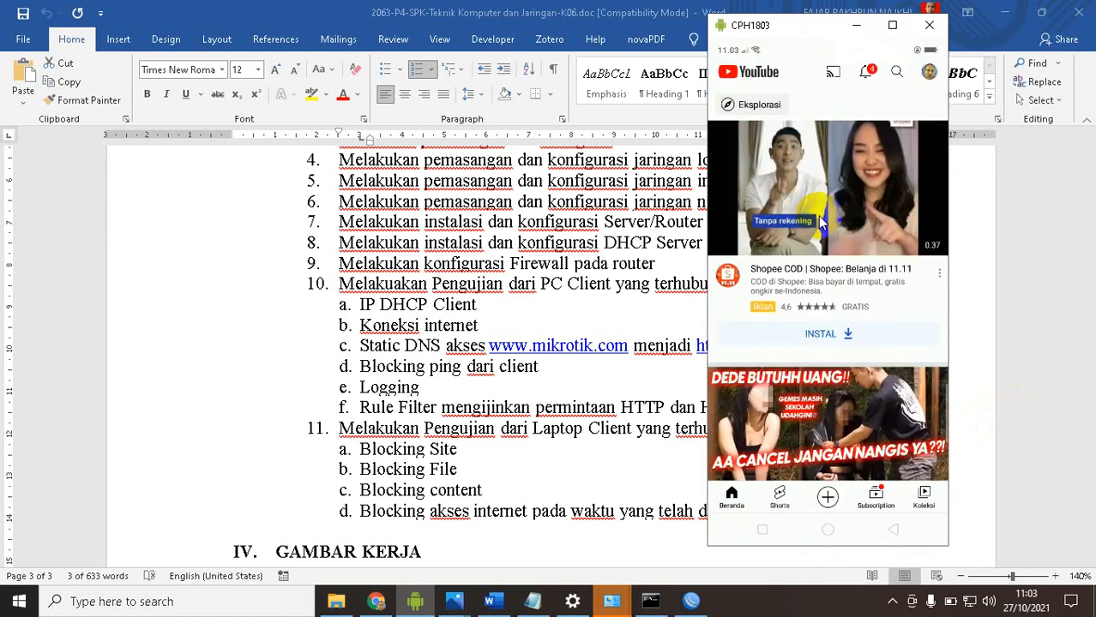
Close YouTube and the browser from the phone's recent apps and return to the home screen
{"action": "left_click", "coordinate": [759, 531]}
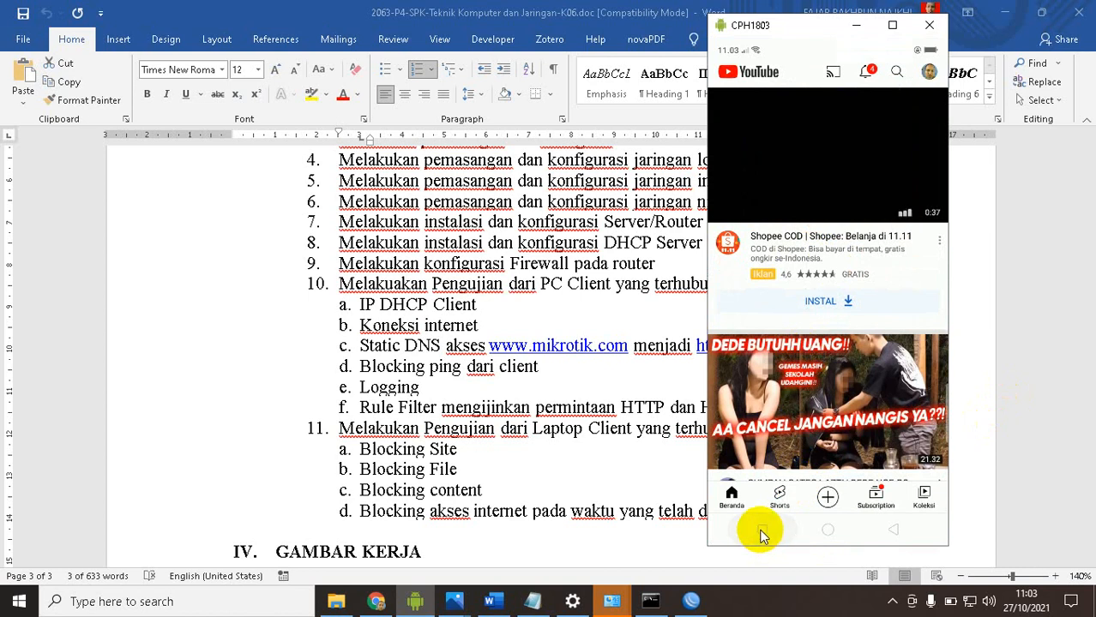
{"action": "left_click_drag", "start_coordinate": [745, 369], "coordinate": [789, 294]}
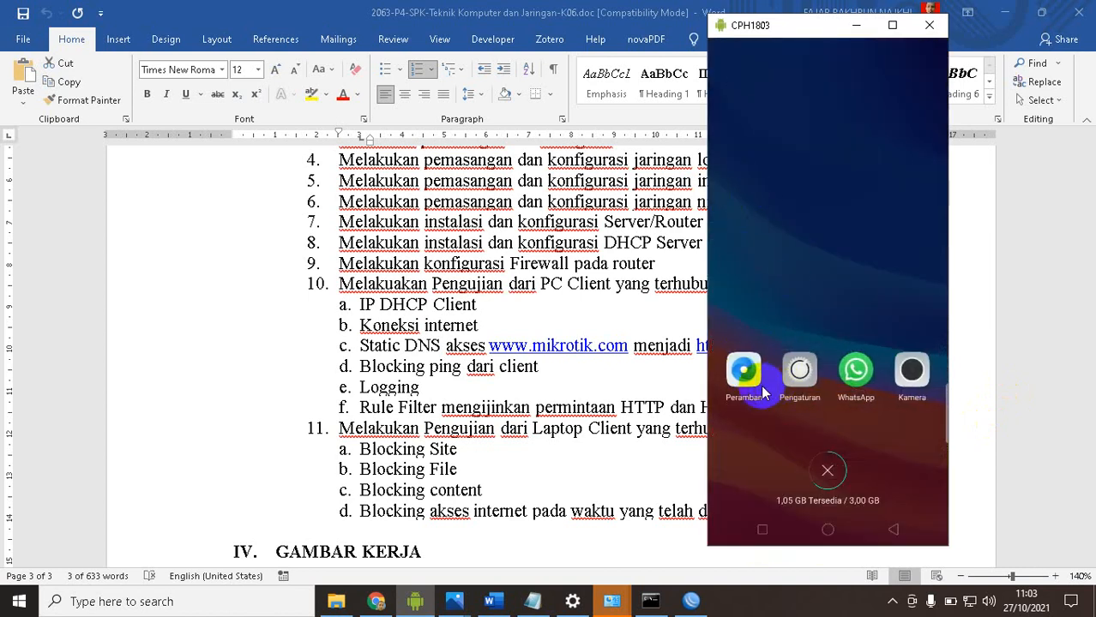
{"action": "left_click_drag", "start_coordinate": [748, 389], "coordinate": [792, 230]}
{"action": "left_click_drag", "start_coordinate": [739, 390], "coordinate": [779, 163]}
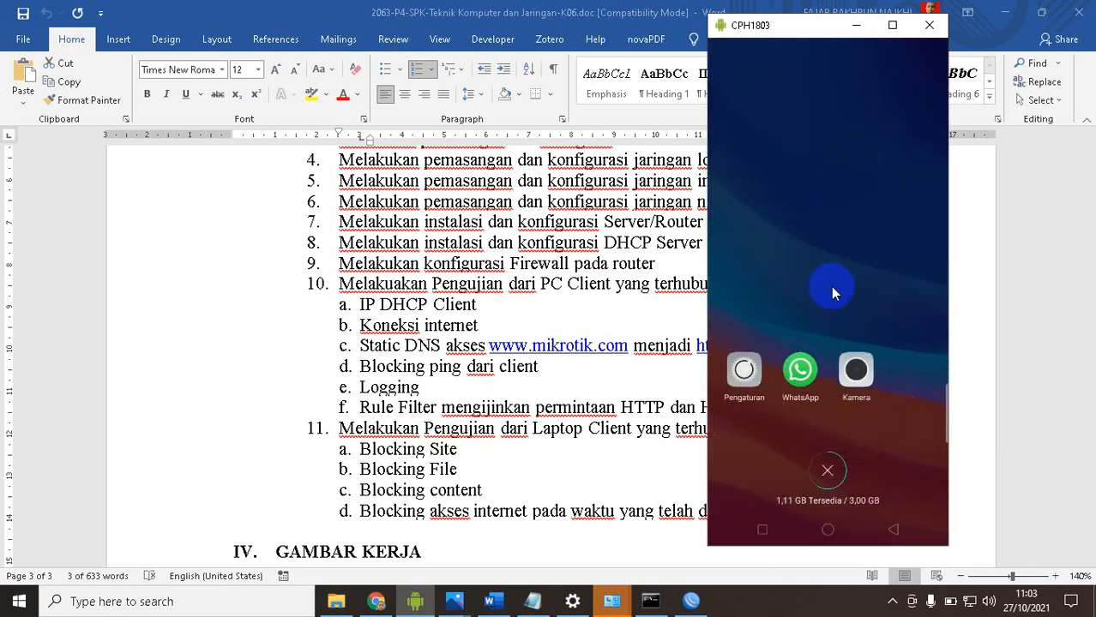
{"action": "left_click", "coordinate": [856, 312]}
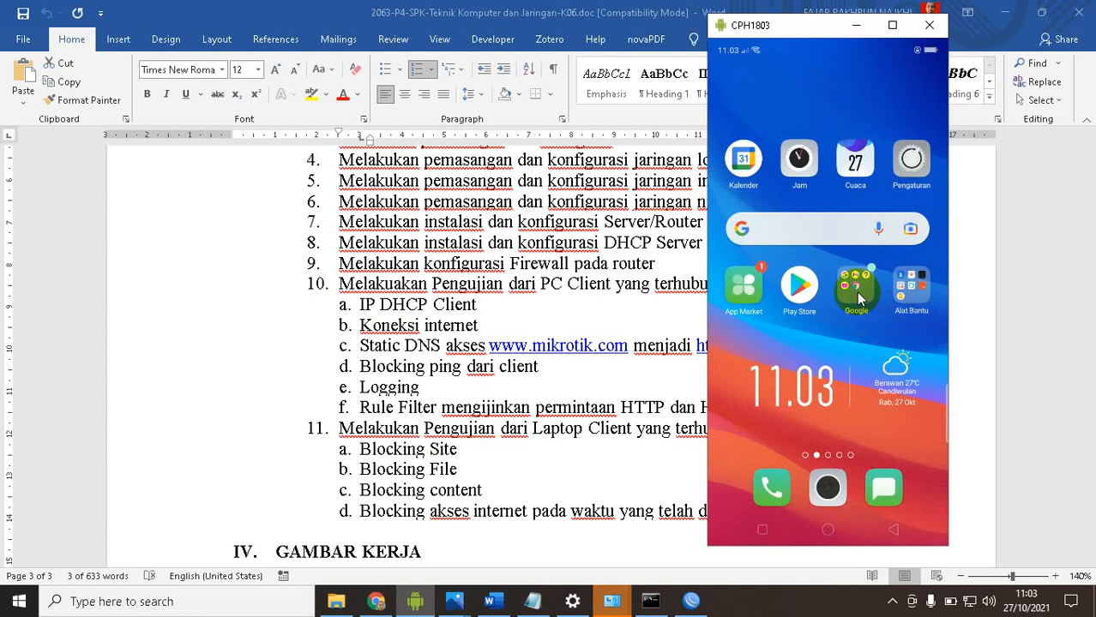
Reopen the phone's Peramban browser and load Facebook from its start page shortcuts
{"action": "left_click", "coordinate": [856, 296]}
{"action": "left_click", "coordinate": [869, 390]}
{"action": "left_click_drag", "start_coordinate": [892, 365], "coordinate": [772, 377]}
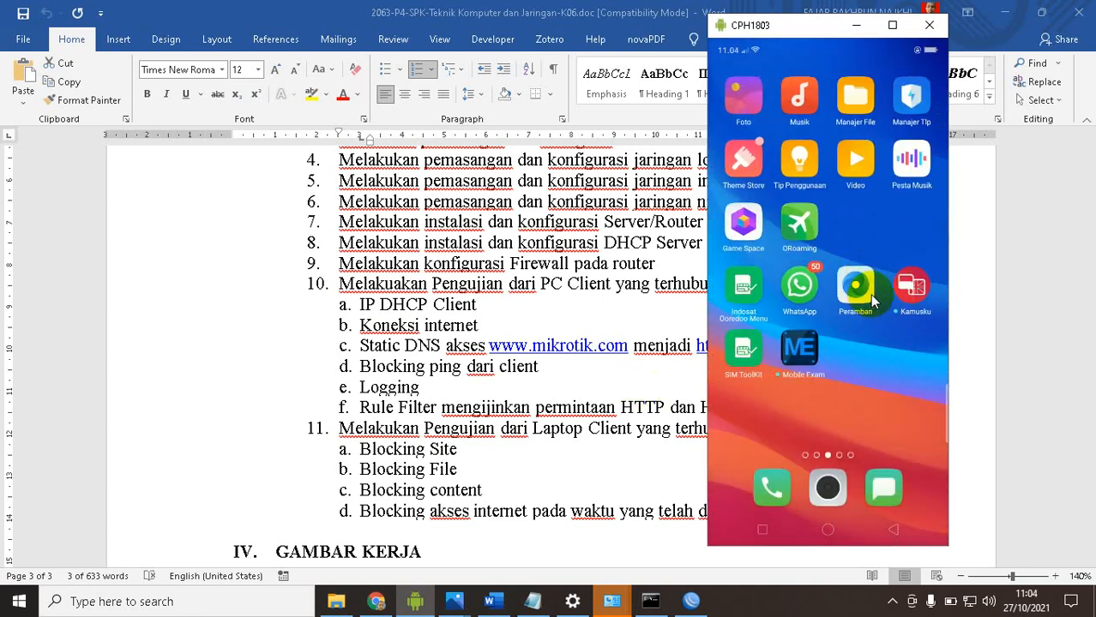
{"action": "left_click", "coordinate": [871, 298]}
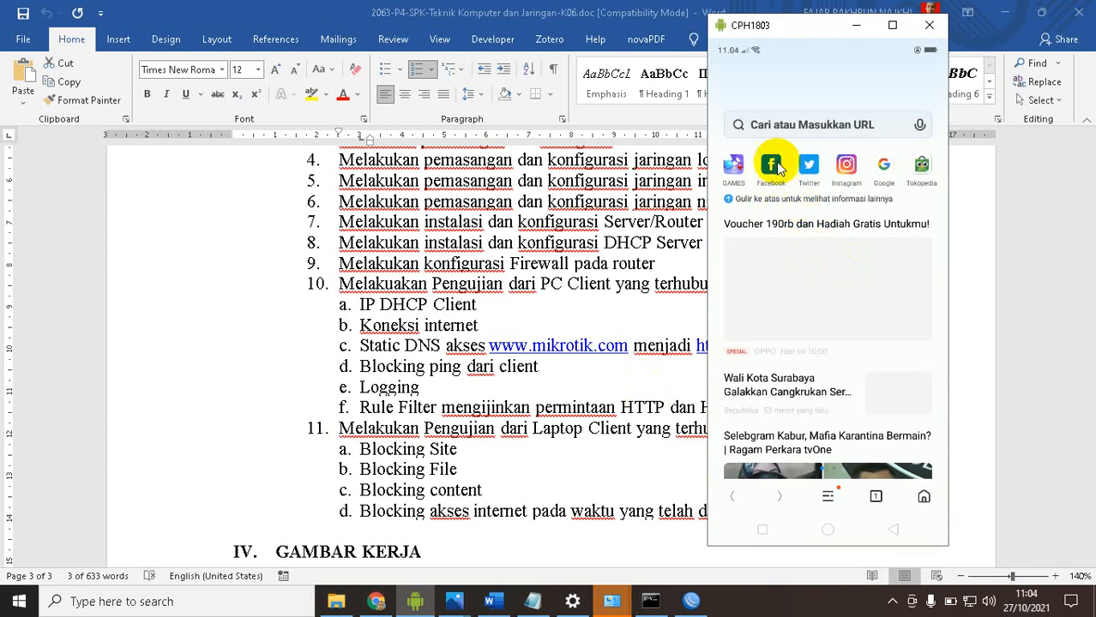
{"action": "left_click", "coordinate": [772, 166]}
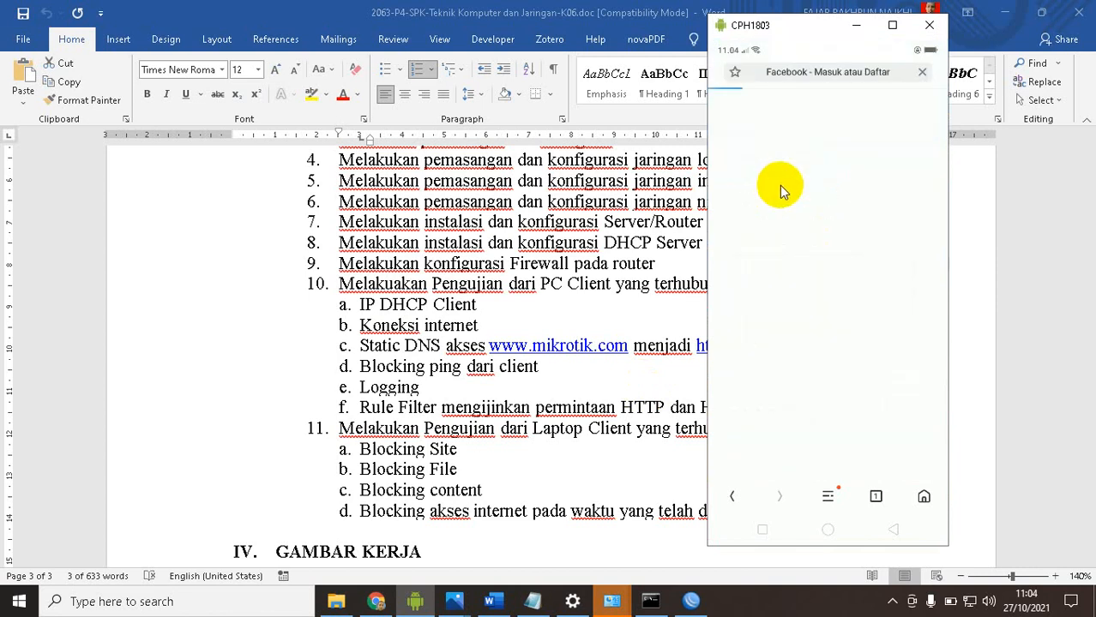
Load google.com in the phone's browser in place of the Facebook page
{"action": "left_click", "coordinate": [817, 75]}
{"action": "type", "text": "goog"}
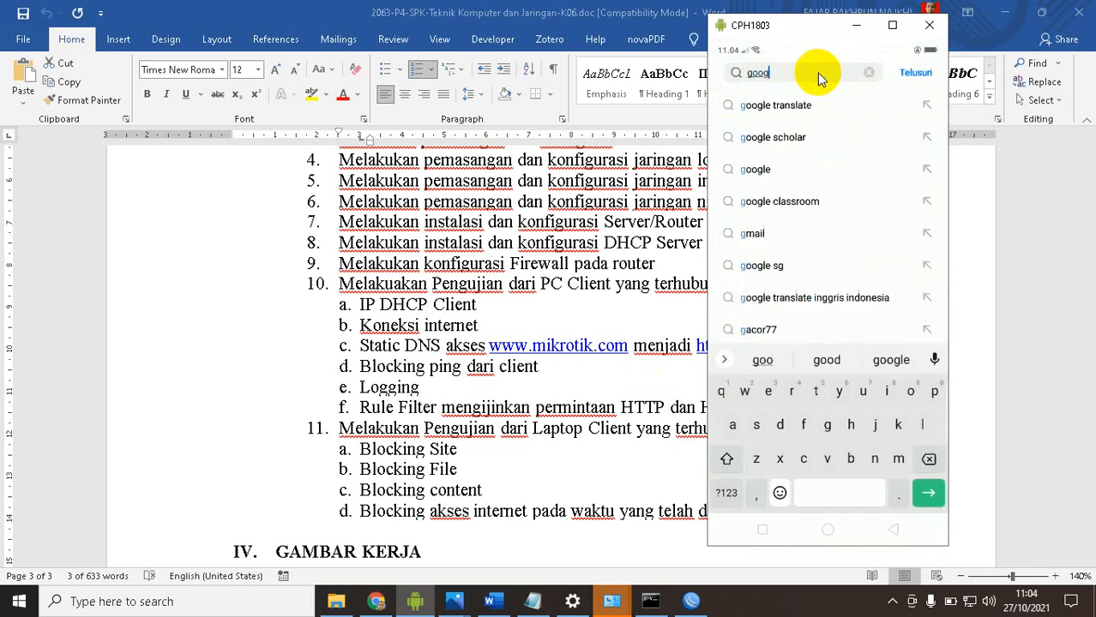
{"action": "type", "text": "le.com"}
{"action": "key", "text": "Return"}
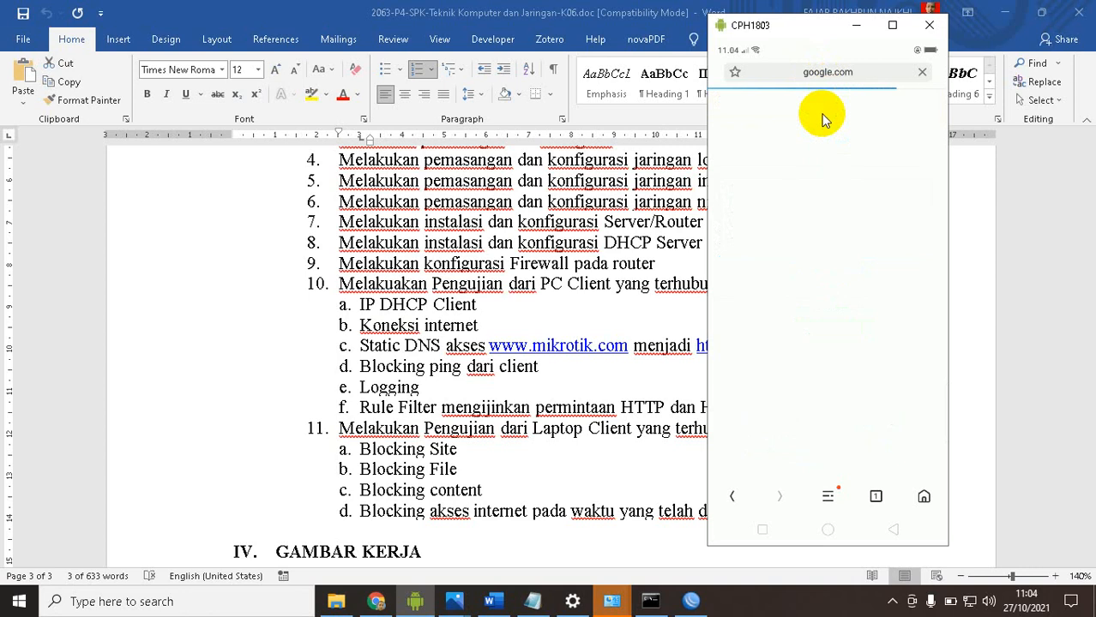
Search for "index of mp3" in the phone's browser and open the Index of /public/mp3/Metallica result
{"action": "left_click", "coordinate": [852, 75]}
{"action": "type", "text": "inde"}
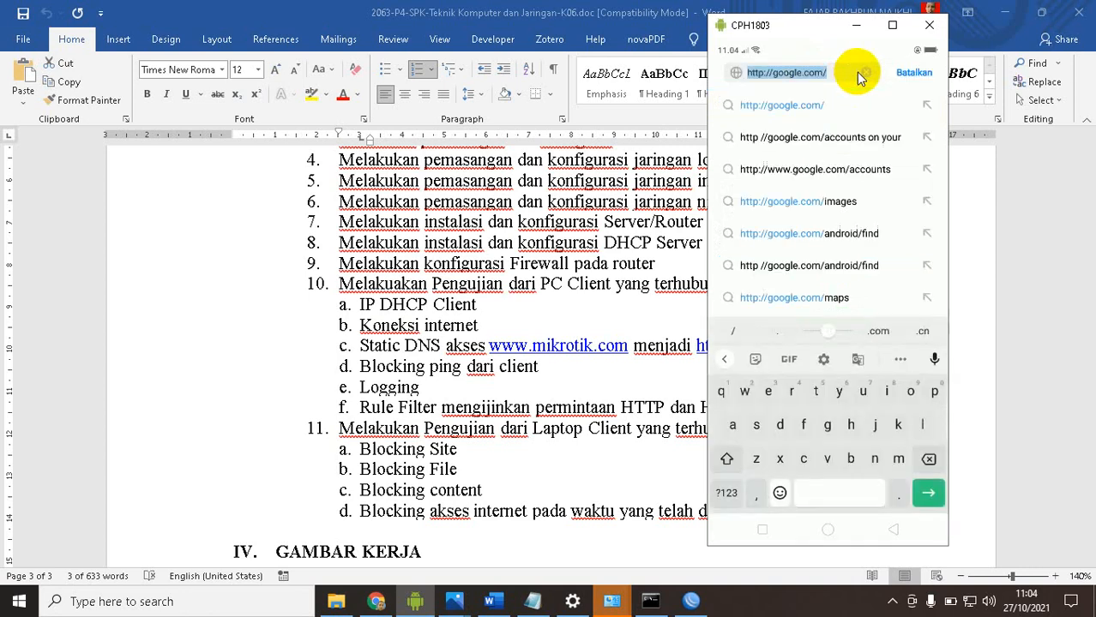
{"action": "type", "text": "x of mp"}
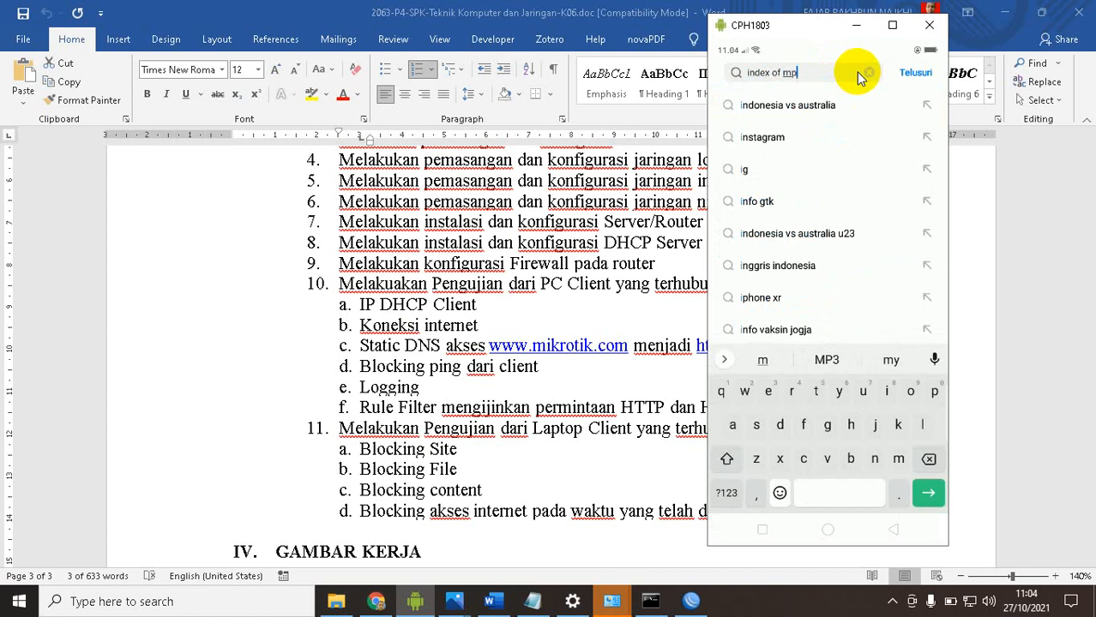
{"action": "type", "text": "3"}
{"action": "key", "text": "Return"}
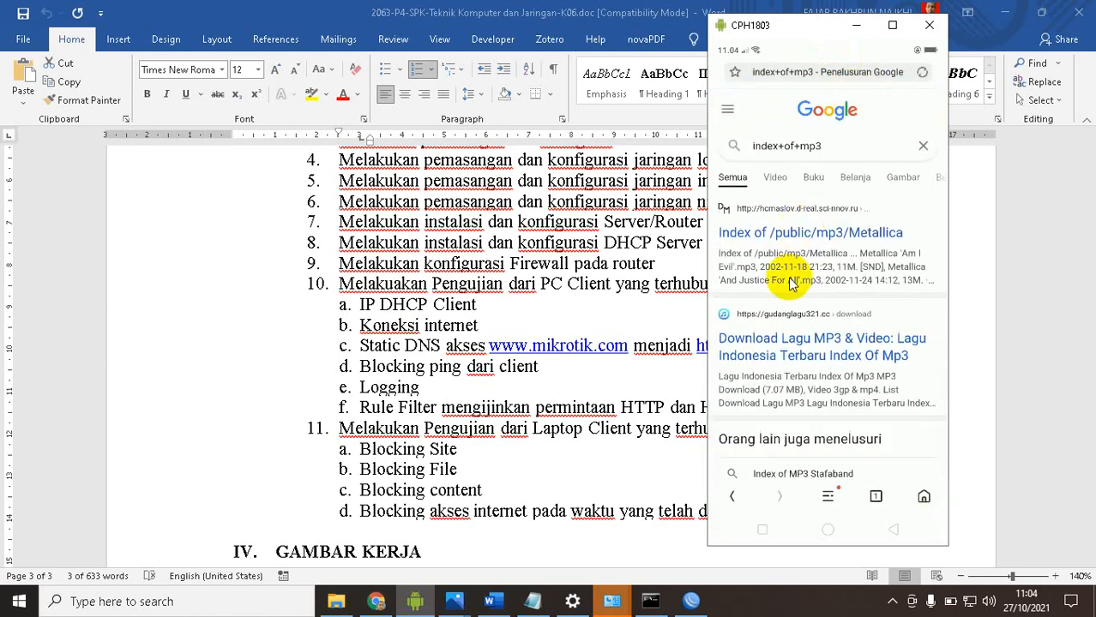
{"action": "left_click", "coordinate": [776, 237]}
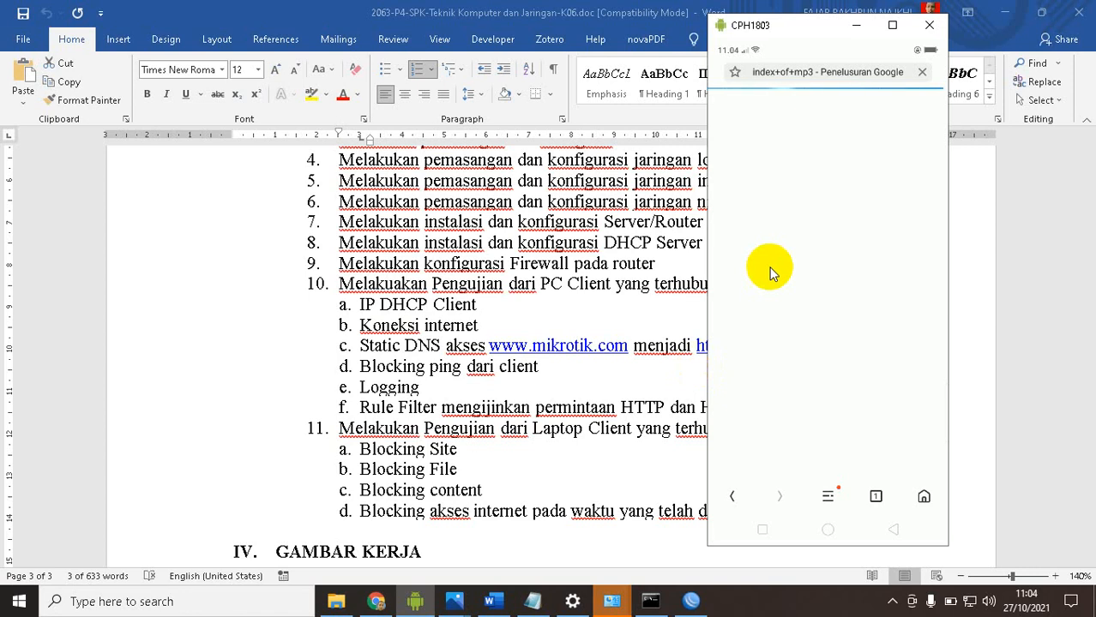
Switch to WinBox, review the Web Proxy settings and access rules, and close both proxy windows
{"action": "left_click", "coordinate": [699, 594]}
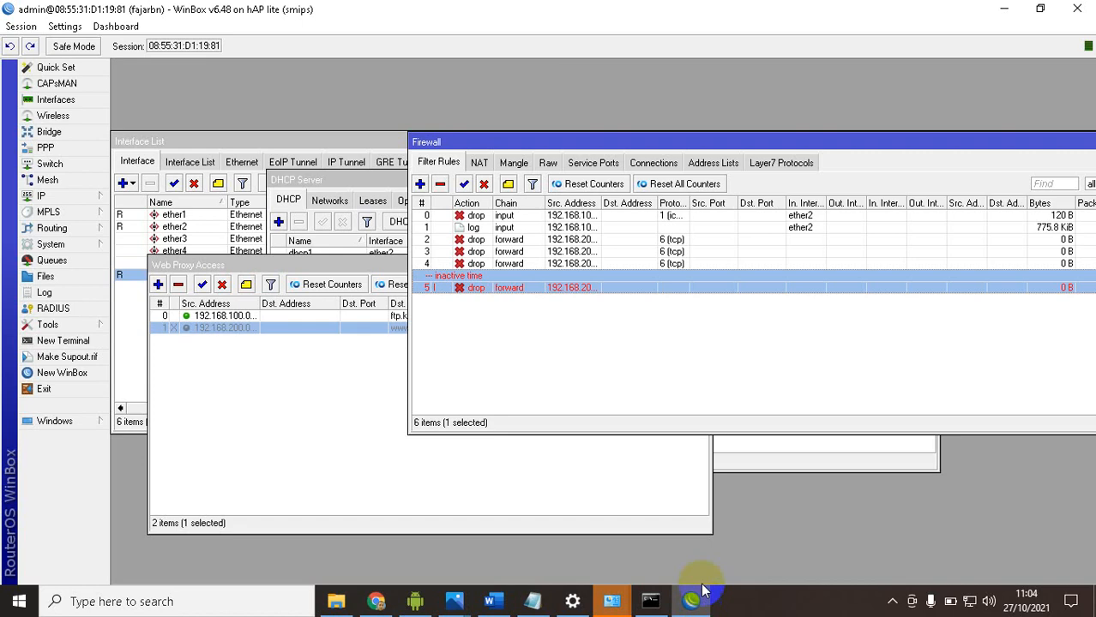
{"action": "left_click", "coordinate": [479, 162]}
{"action": "left_click", "coordinate": [445, 165]}
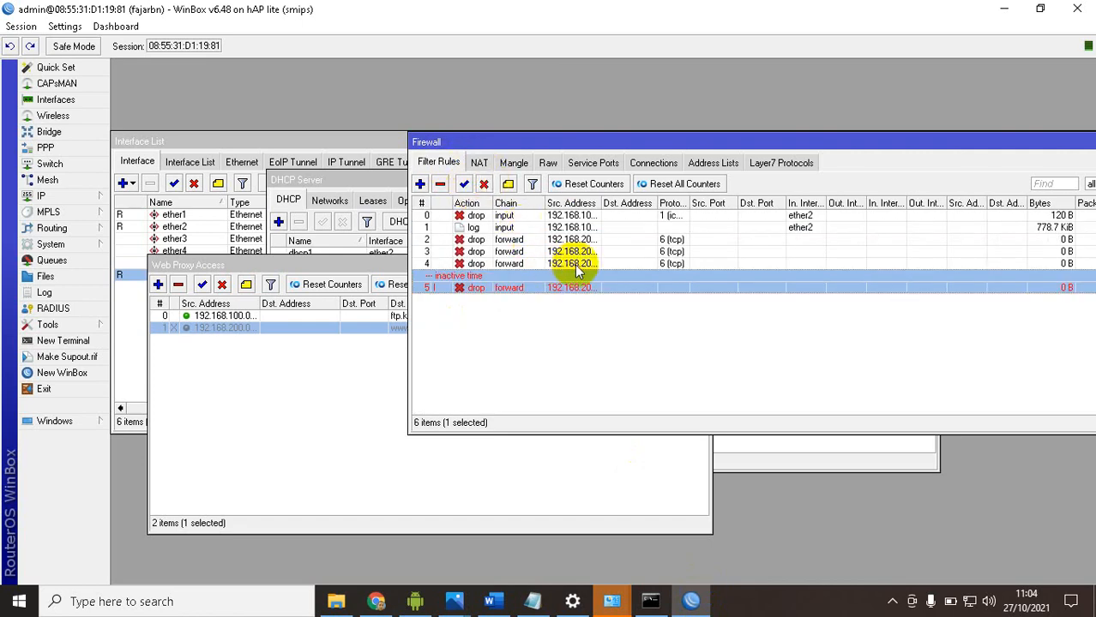
{"action": "left_click", "coordinate": [81, 196]}
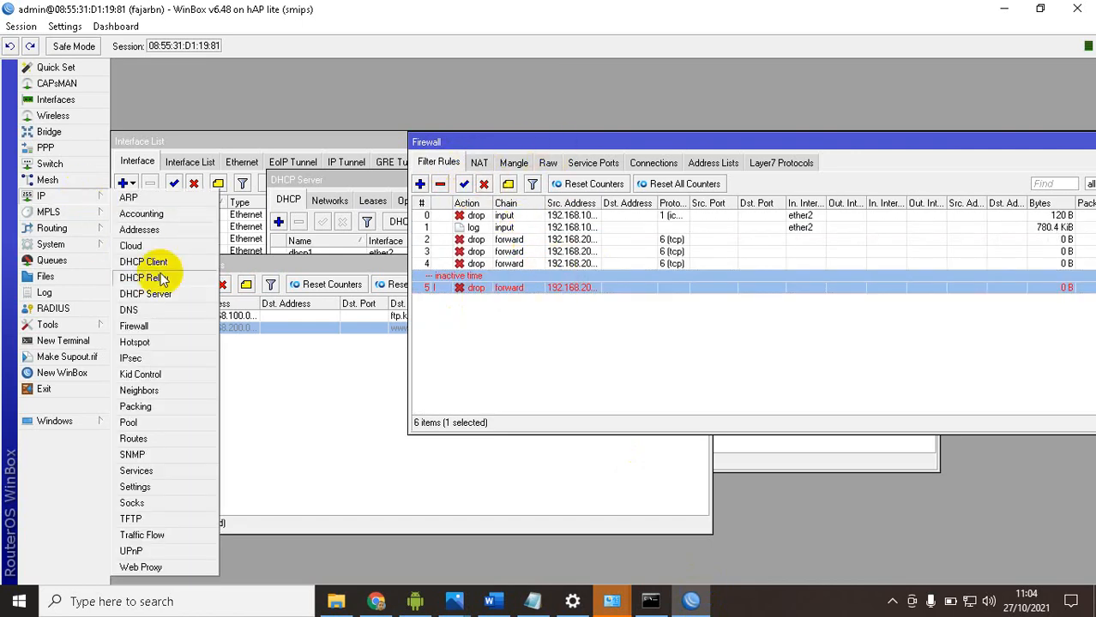
{"action": "left_click", "coordinate": [142, 567]}
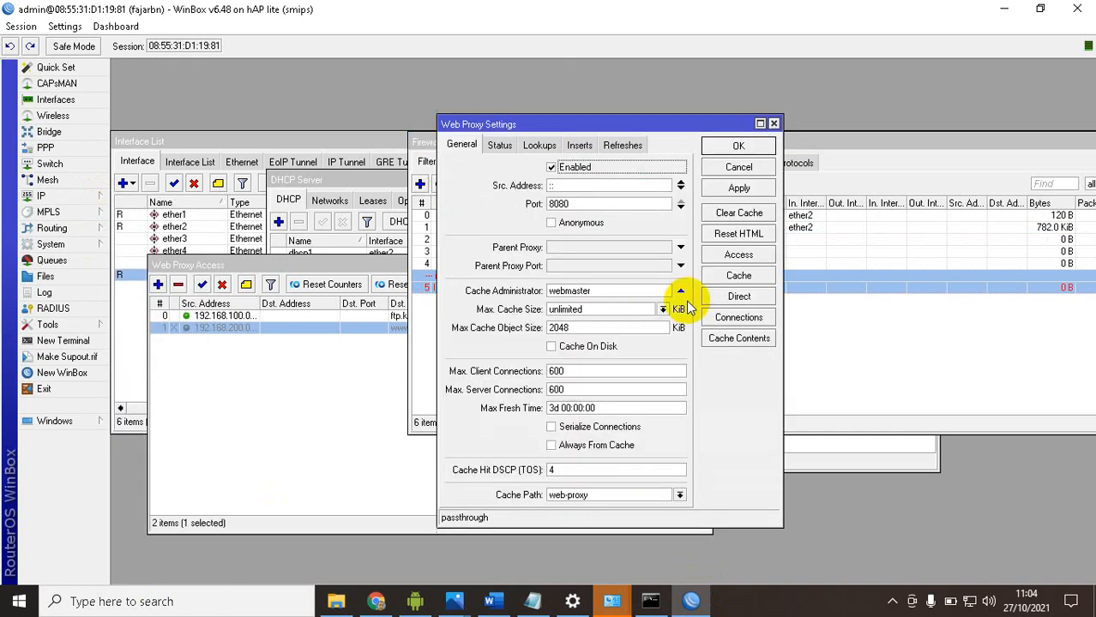
{"action": "left_click", "coordinate": [734, 254]}
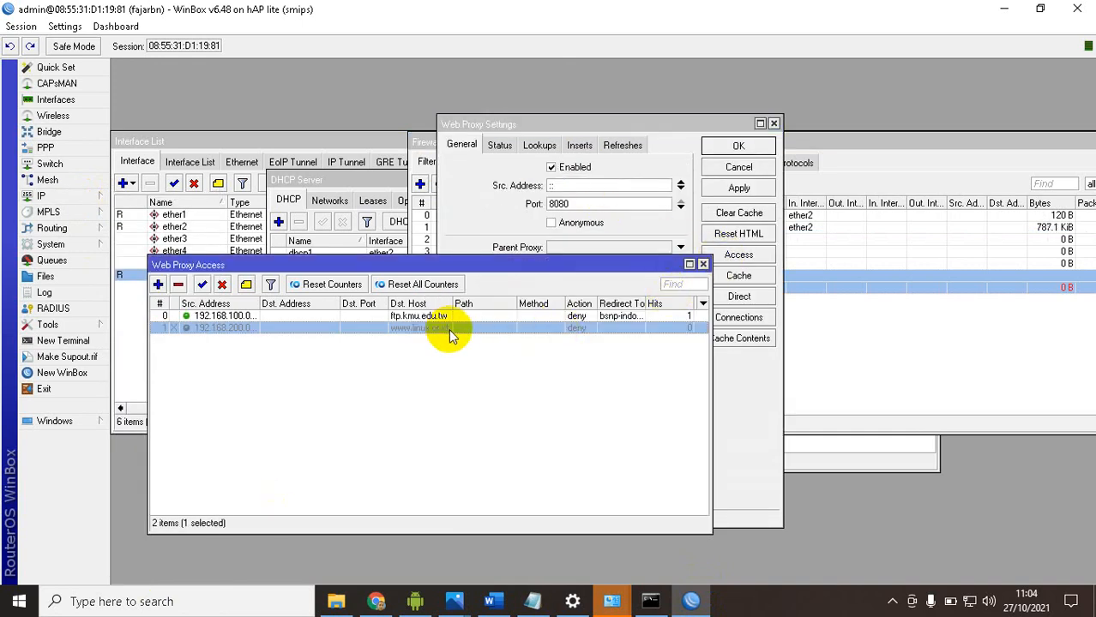
{"action": "left_click", "coordinate": [703, 265]}
{"action": "left_click", "coordinate": [772, 123]}
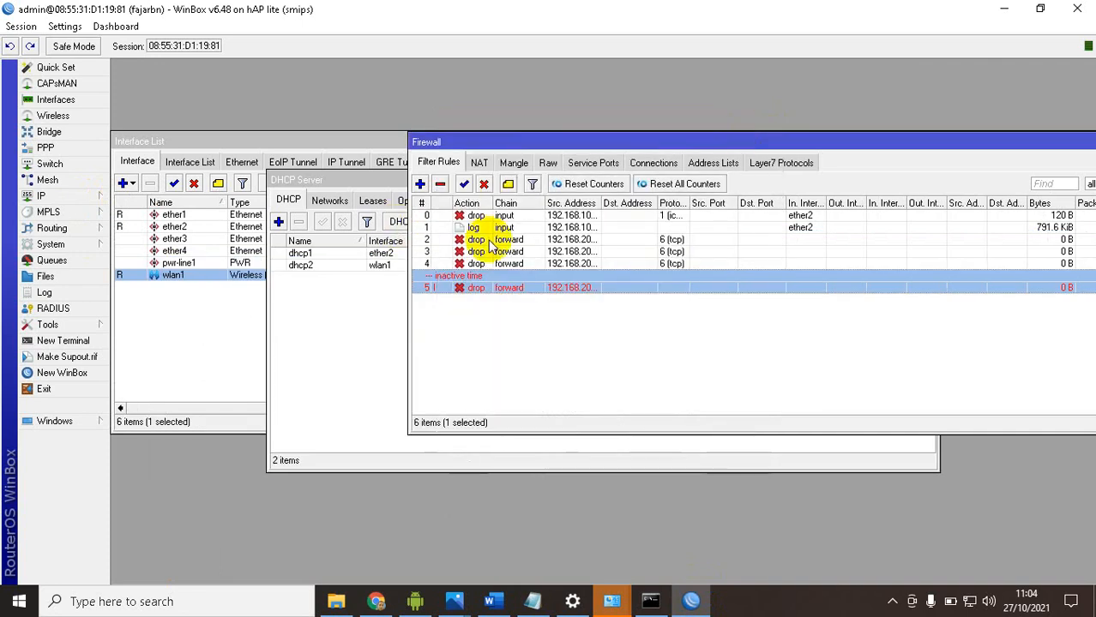
Inspect the content filter of the first forward drop rule, close the rule and reposition the Firewall window so all columns show
{"action": "left_click", "coordinate": [532, 244]}
{"action": "double_click", "coordinate": [533, 243]}
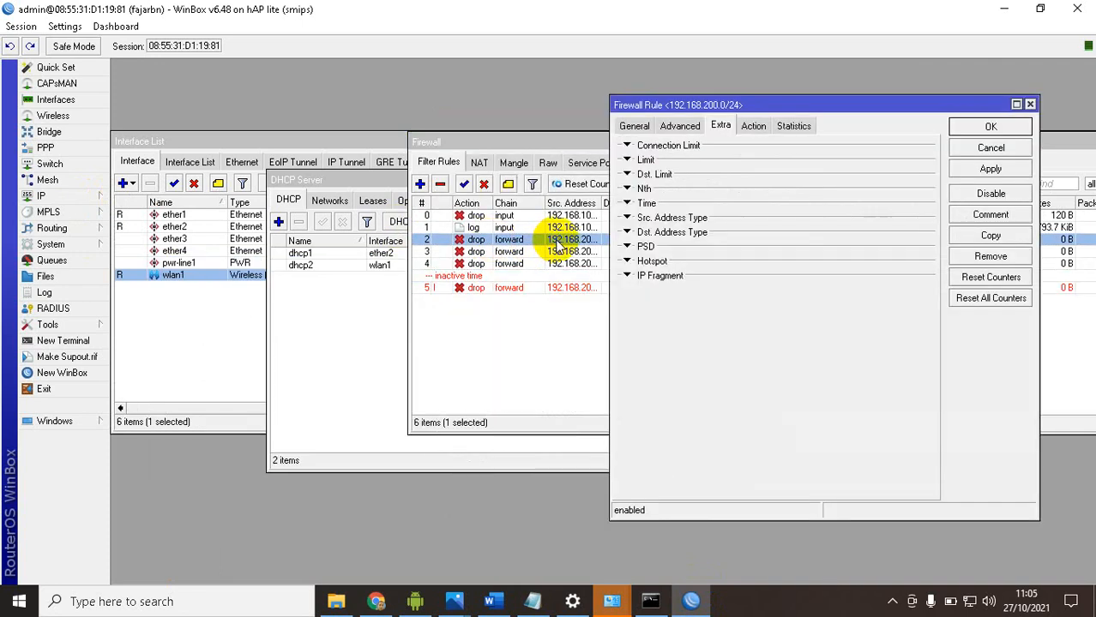
{"action": "left_click", "coordinate": [680, 126]}
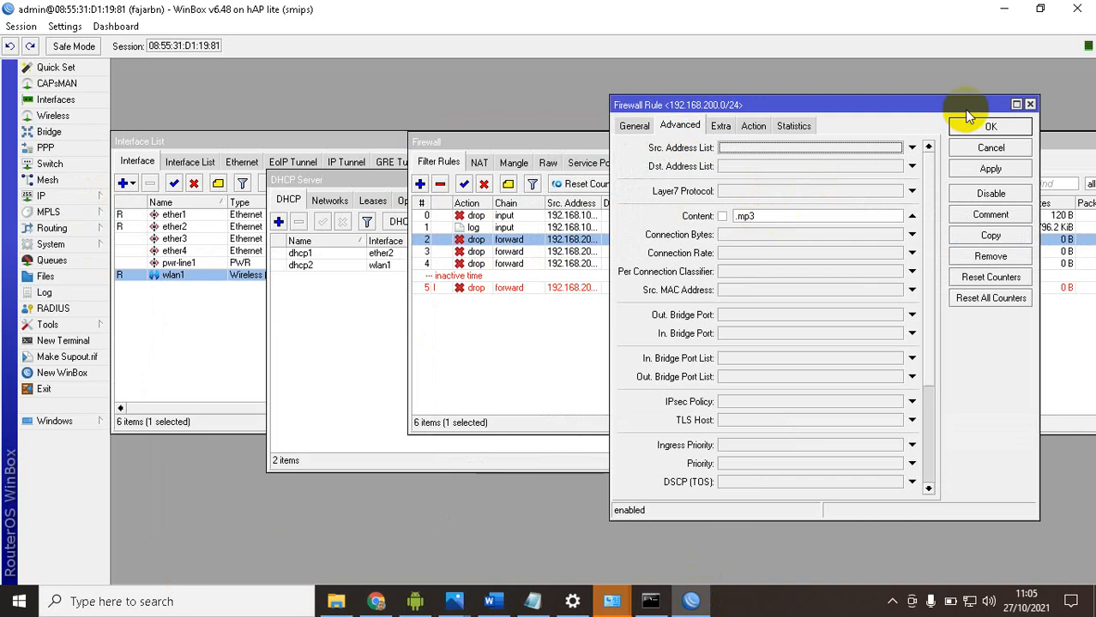
{"action": "left_click", "coordinate": [1030, 103]}
{"action": "left_click_drag", "start_coordinate": [797, 140], "coordinate": [521, 134]}
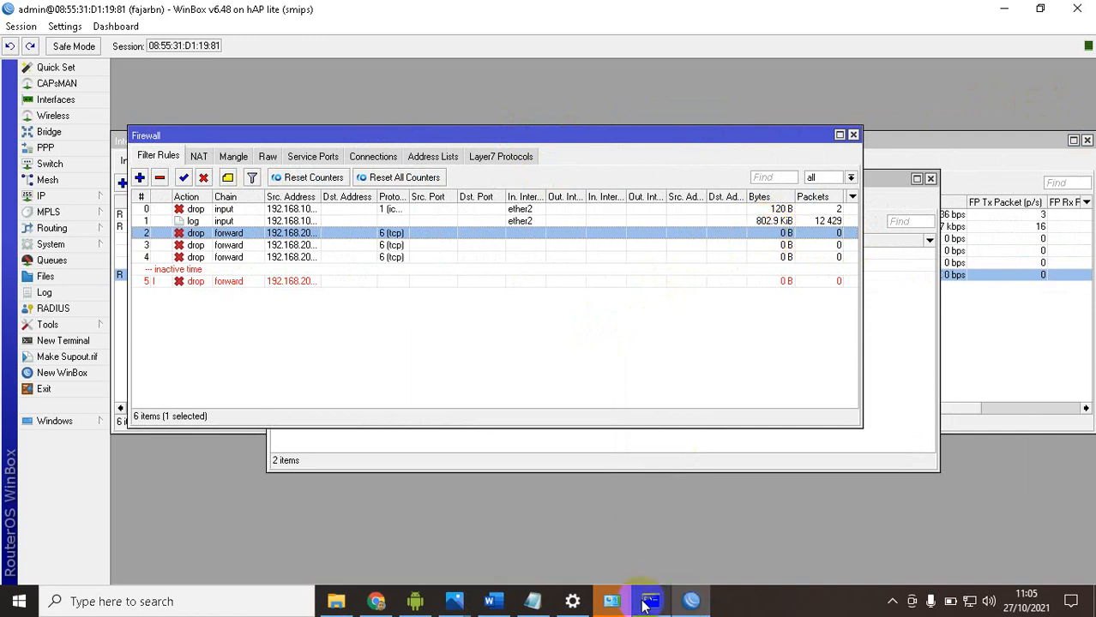
Switch to the mirrored phone, search for "mikrotik" in its browser and open the MikroTik Routers and Wireless result
{"action": "left_click", "coordinate": [414, 601]}
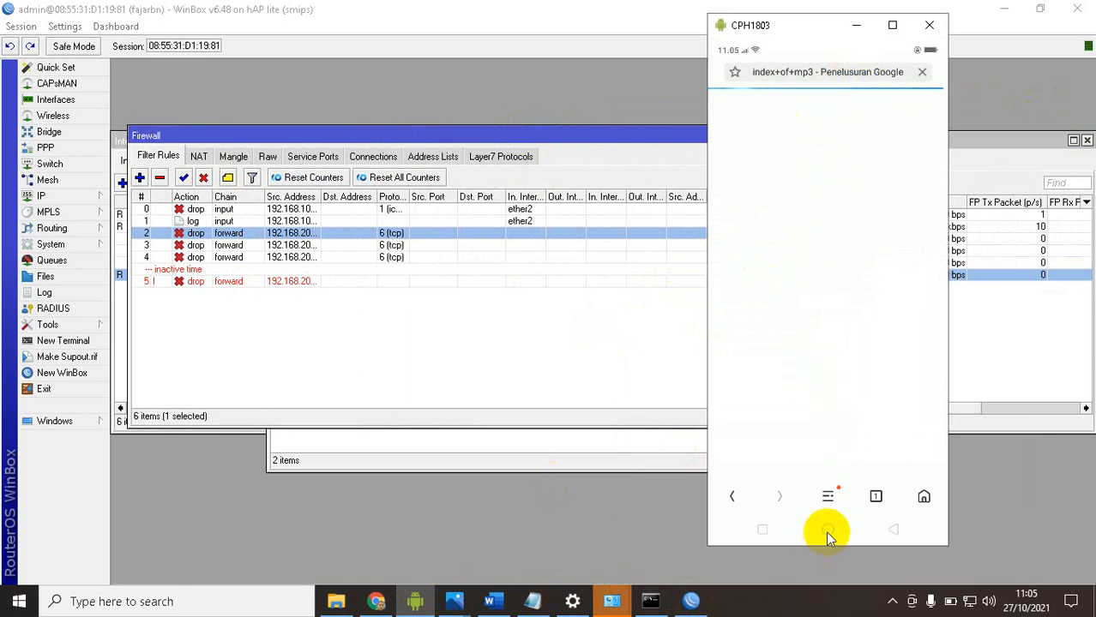
{"action": "left_click", "coordinate": [790, 76]}
{"action": "type", "text": "mik"}
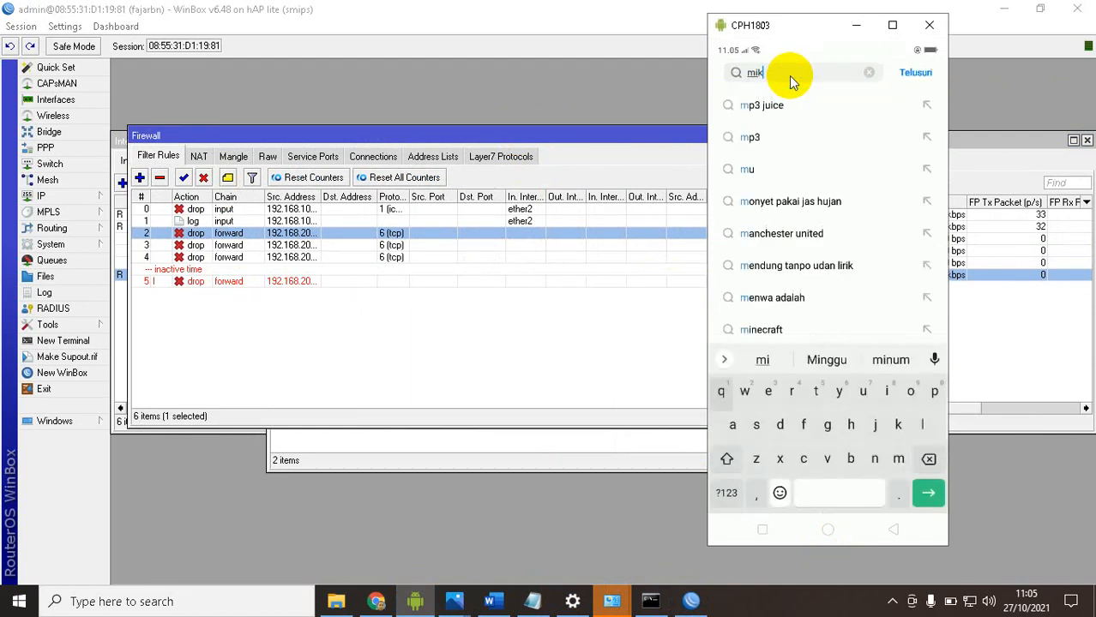
{"action": "type", "text": "rotik"}
{"action": "key", "text": "Return"}
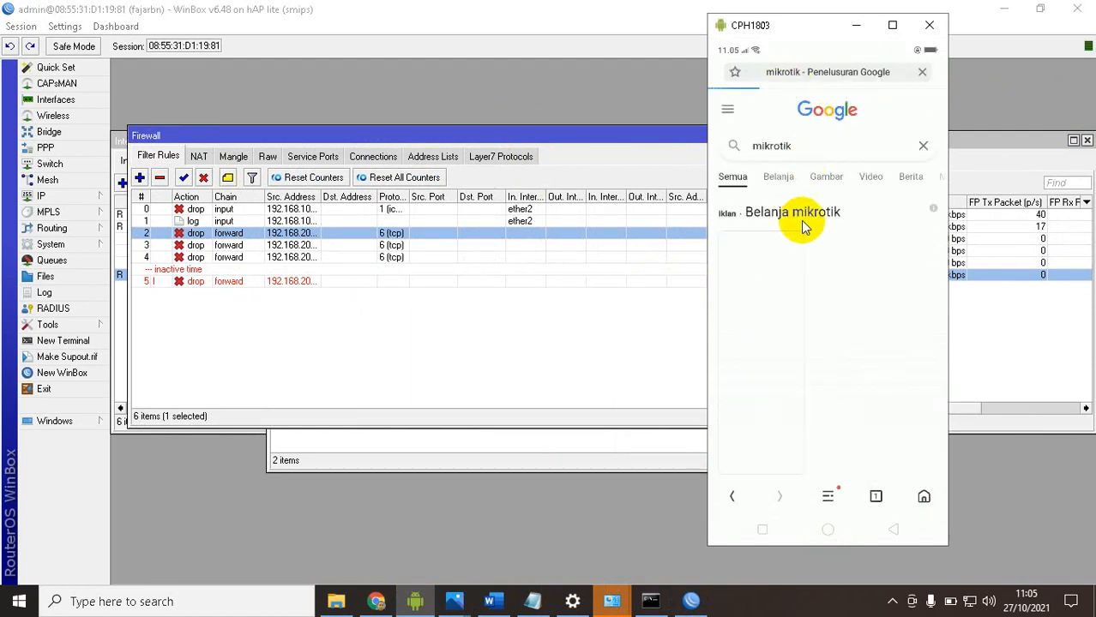
{"action": "scroll", "coordinate": [807, 342], "scroll_direction": "down", "scroll_amount": 5}
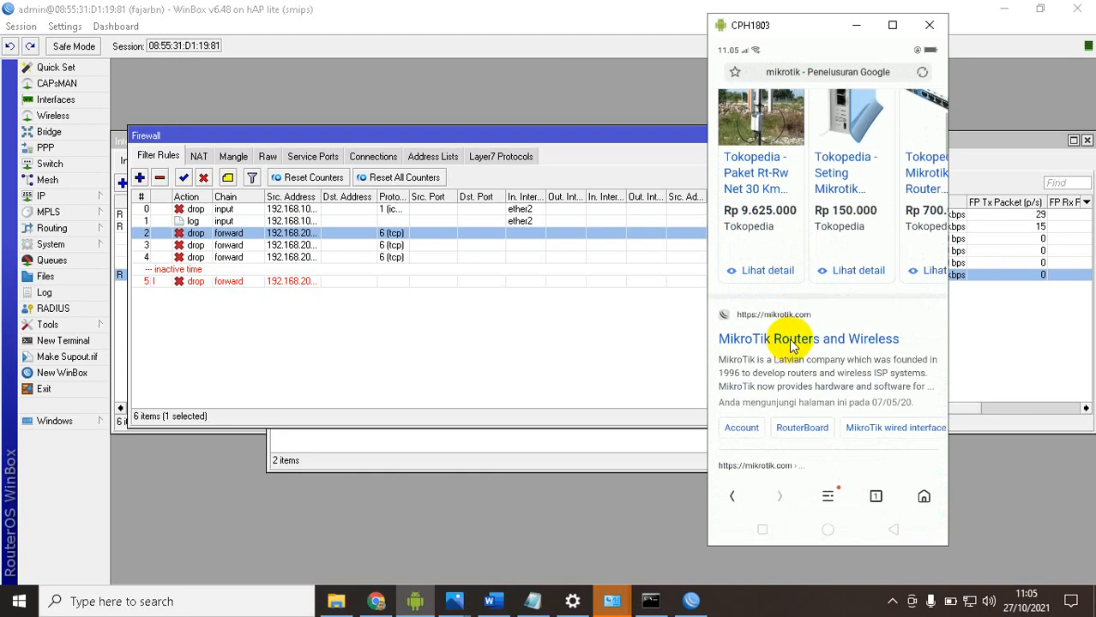
{"action": "left_click", "coordinate": [792, 343]}
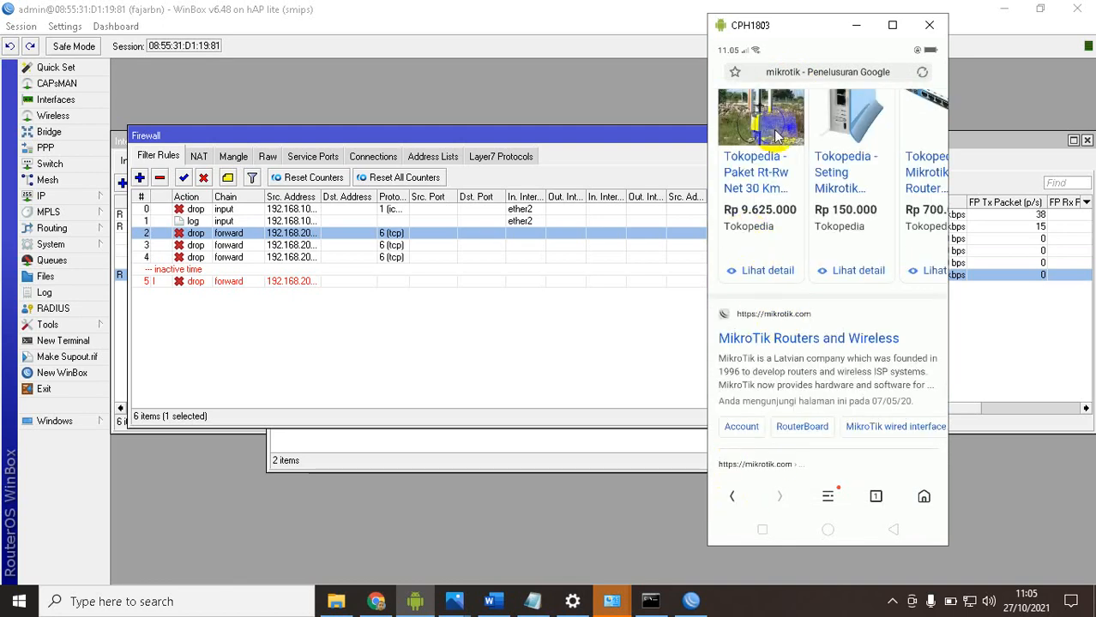
Search for "index of mkv" in the phone's browser, try opening an index result and return to the search results
{"action": "left_click", "coordinate": [791, 72]}
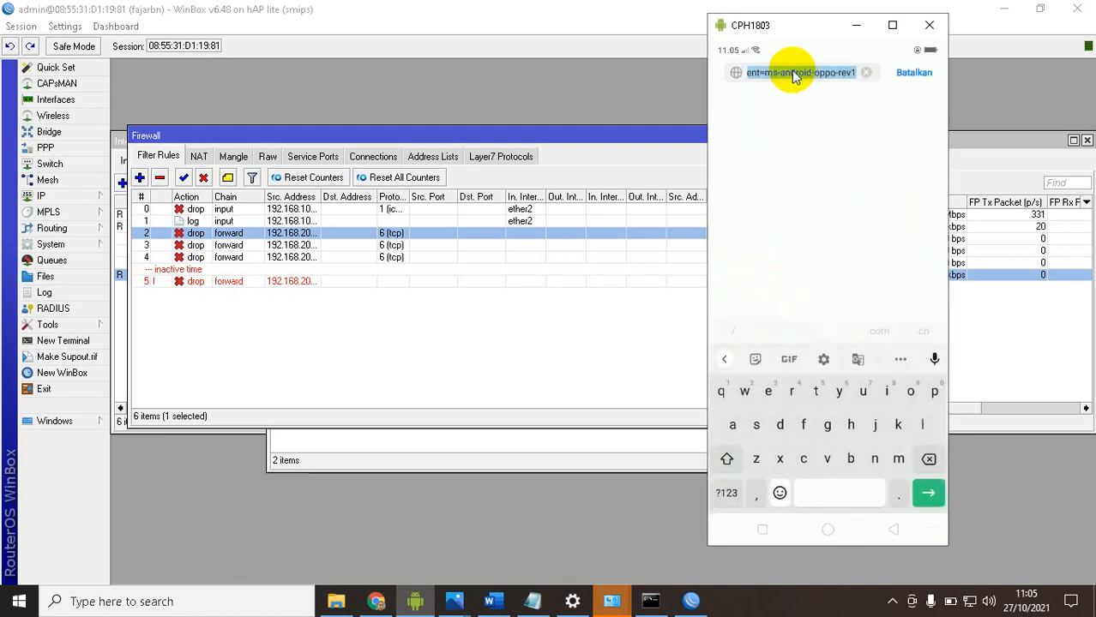
{"action": "type", "text": "index of mkv"}
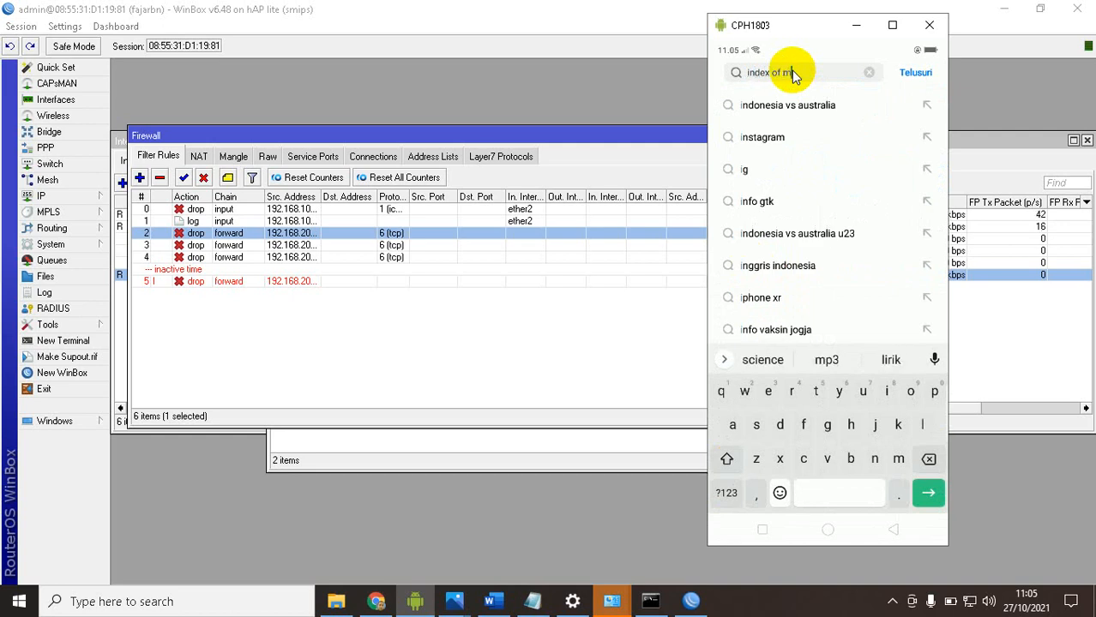
{"action": "key", "text": "Return"}
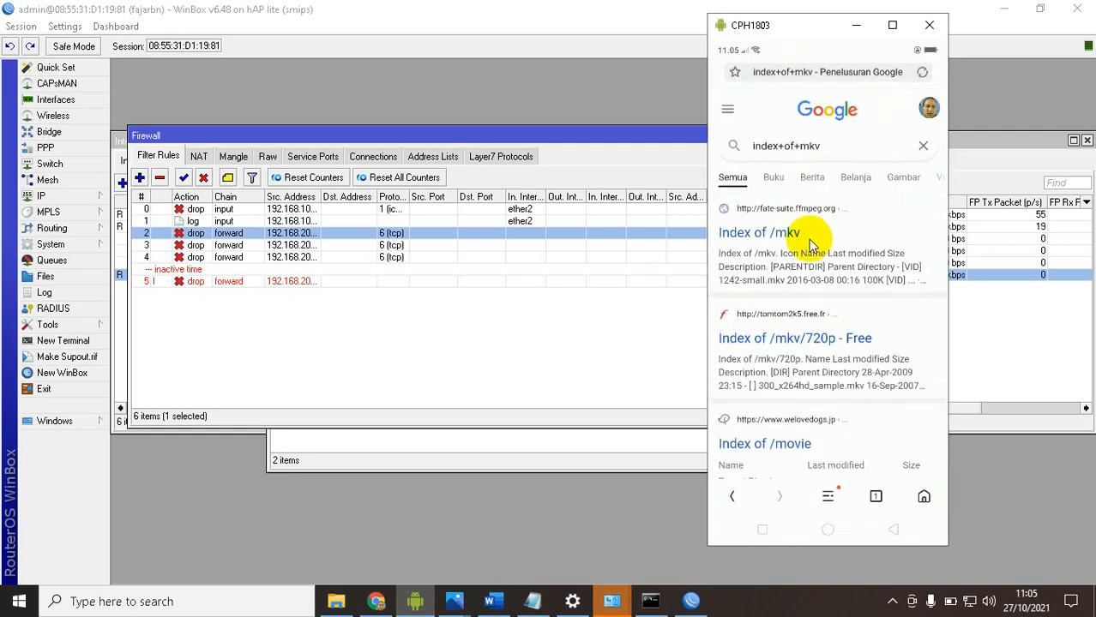
{"action": "left_click", "coordinate": [782, 300]}
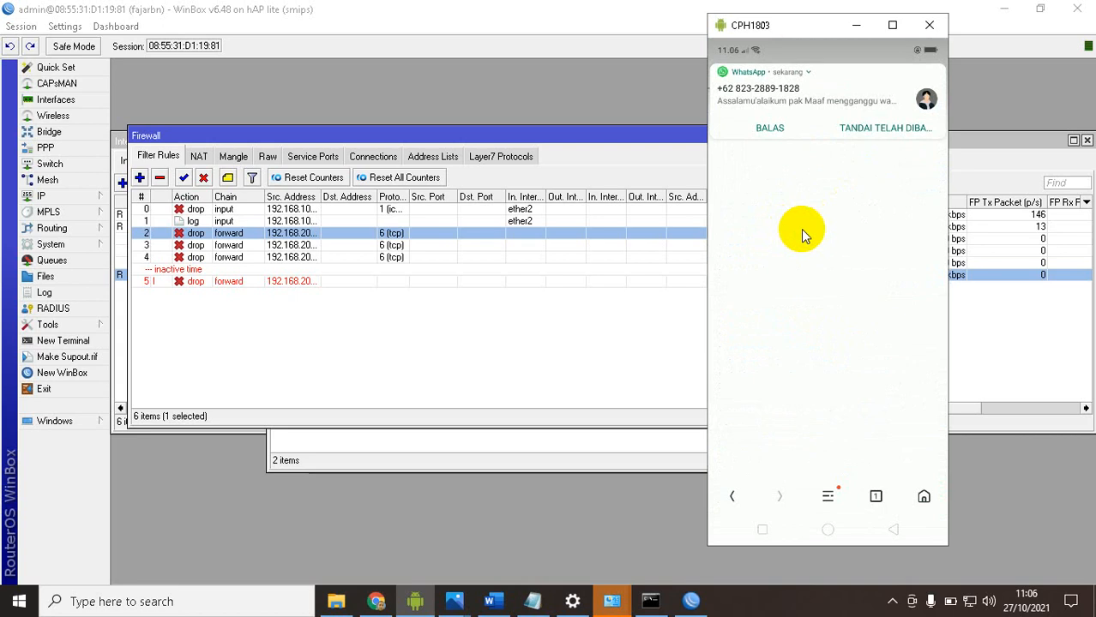
{"action": "left_click", "coordinate": [729, 493]}
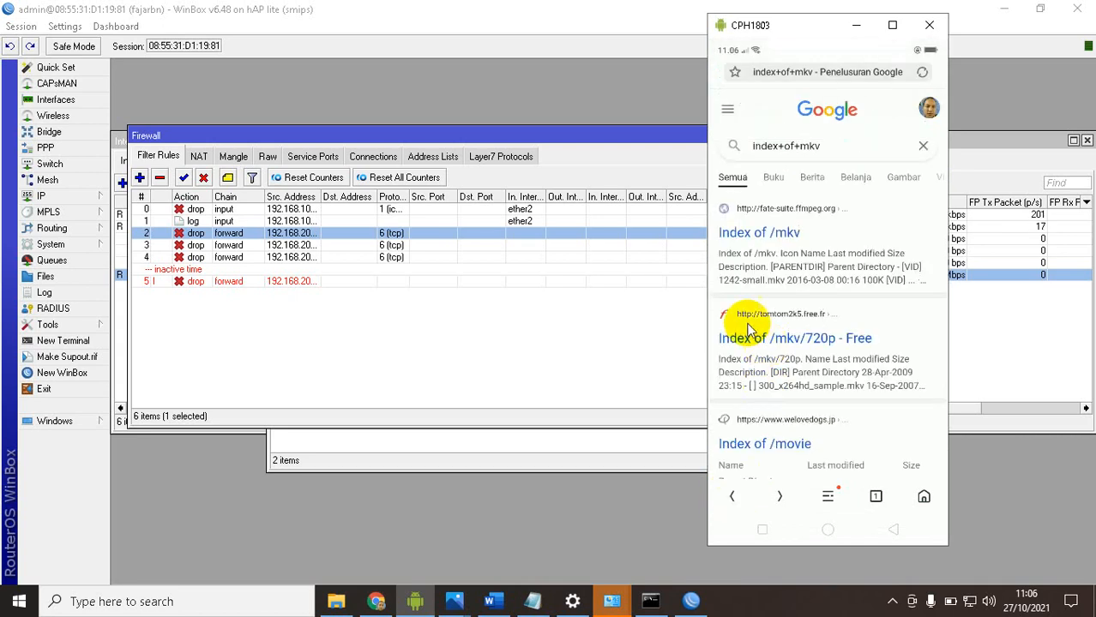
Switch to the Word task document and highlight the four wireless client blocking tests listed under item 11
{"action": "left_click", "coordinate": [490, 601]}
{"action": "left_click_drag", "start_coordinate": [361, 449], "coordinate": [769, 510]}
{"action": "scroll", "coordinate": [675, 372], "scroll_direction": "down", "scroll_amount": 3}
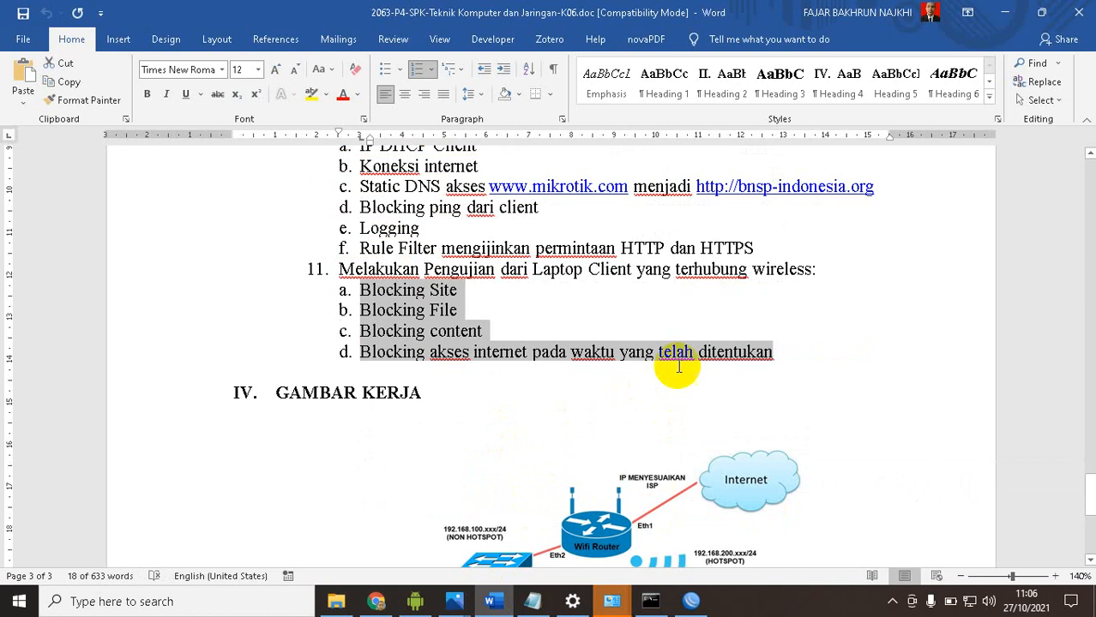
Return to WinBox and select the inactive time-based forward drop rule in the firewall filter list
{"action": "left_click", "coordinate": [691, 601]}
{"action": "left_click", "coordinate": [210, 281]}
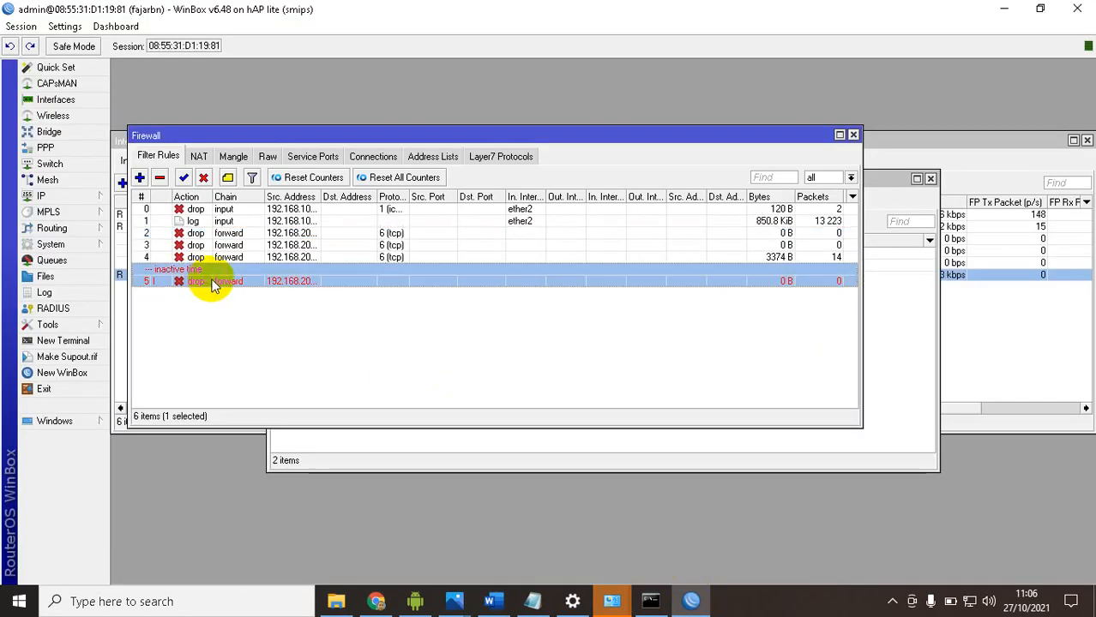
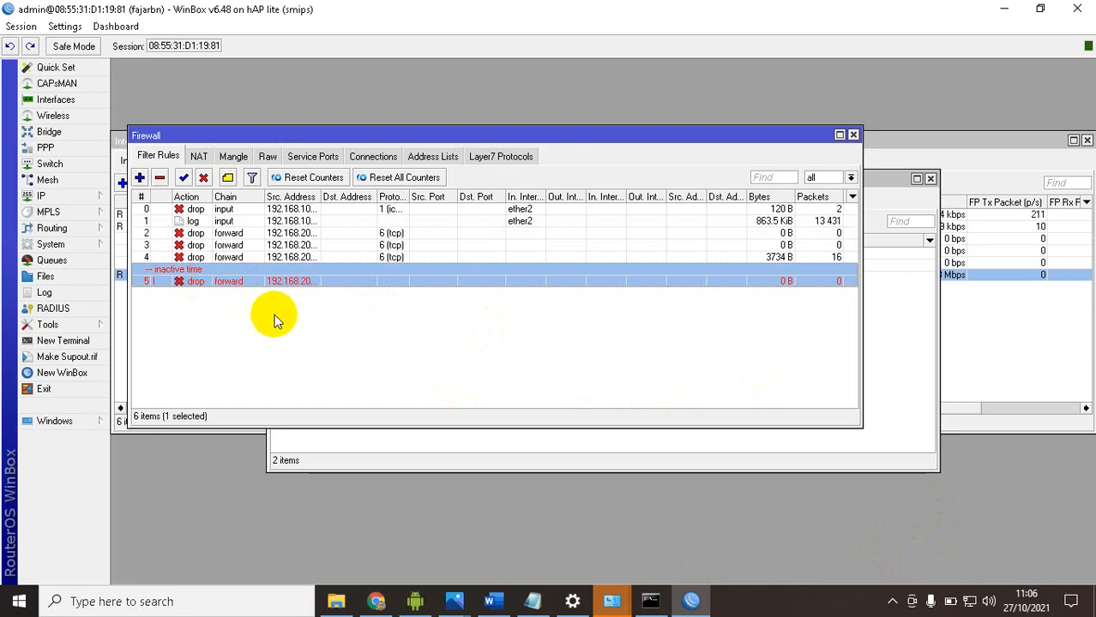
Switch to the Word task document and review the test list and the Wi-Fi router configuration requirements under section 3
{"action": "left_click", "coordinate": [489, 601]}
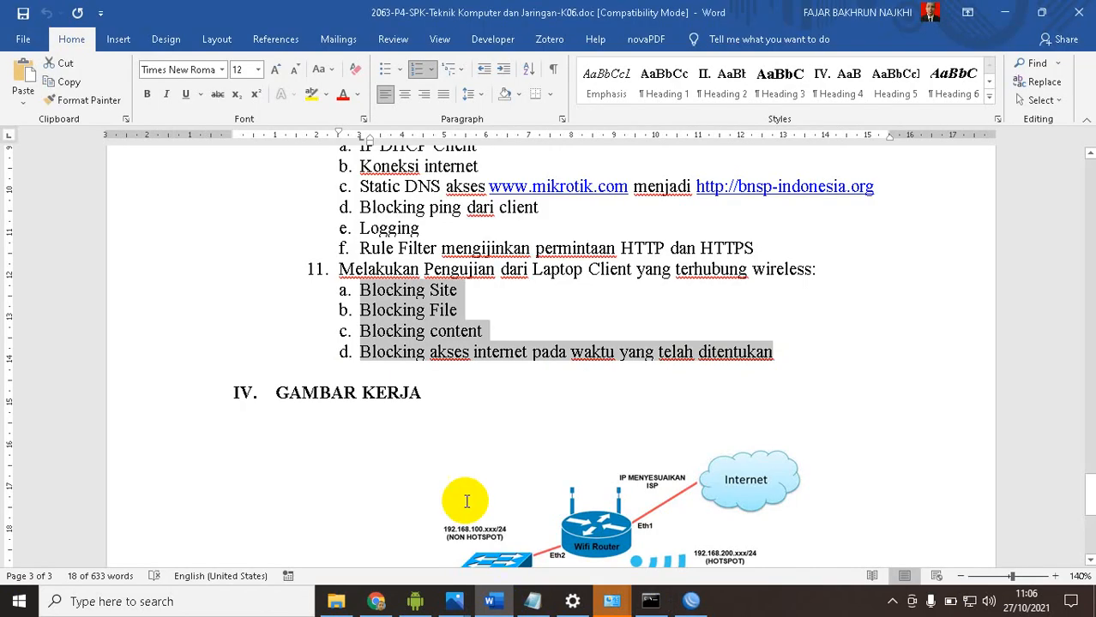
{"action": "scroll", "coordinate": [463, 497], "scroll_direction": "down", "scroll_amount": 6}
{"action": "scroll", "coordinate": [457, 470], "scroll_direction": "up", "scroll_amount": 15}
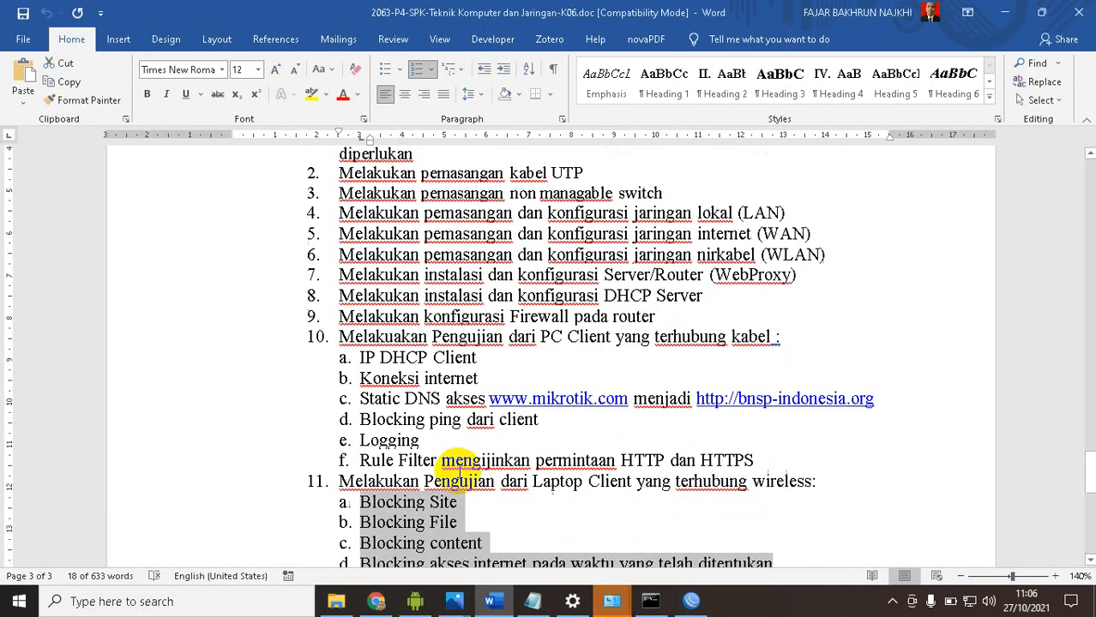
{"action": "scroll", "coordinate": [460, 474], "scroll_direction": "up", "scroll_amount": 6}
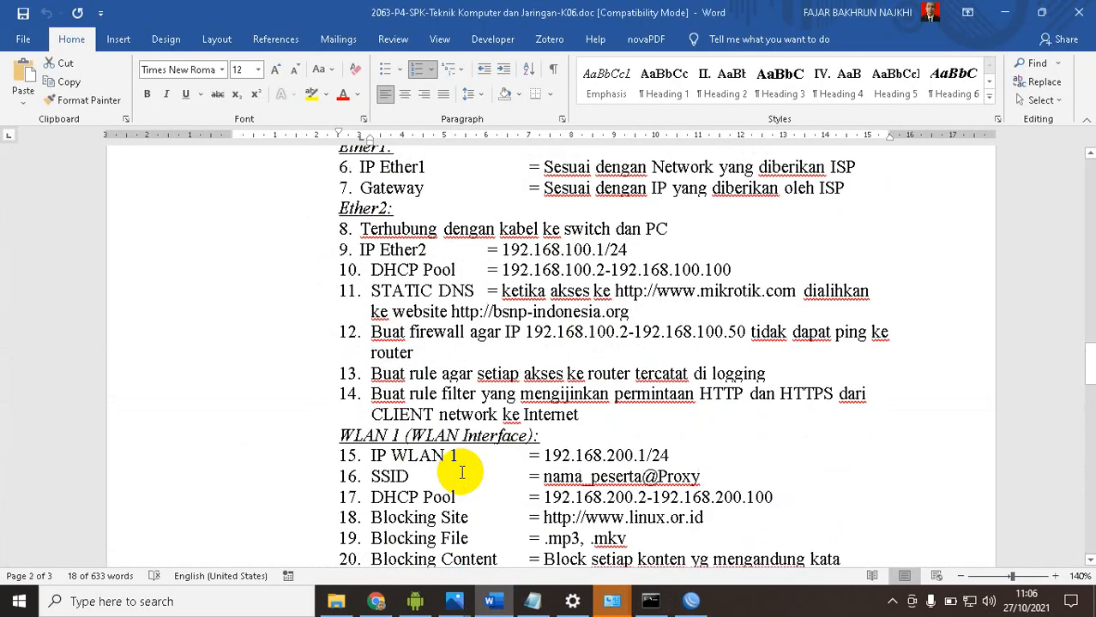
{"action": "scroll", "coordinate": [461, 473], "scroll_direction": "up", "scroll_amount": 8}
{"action": "scroll", "coordinate": [463, 474], "scroll_direction": "down", "scroll_amount": 4}
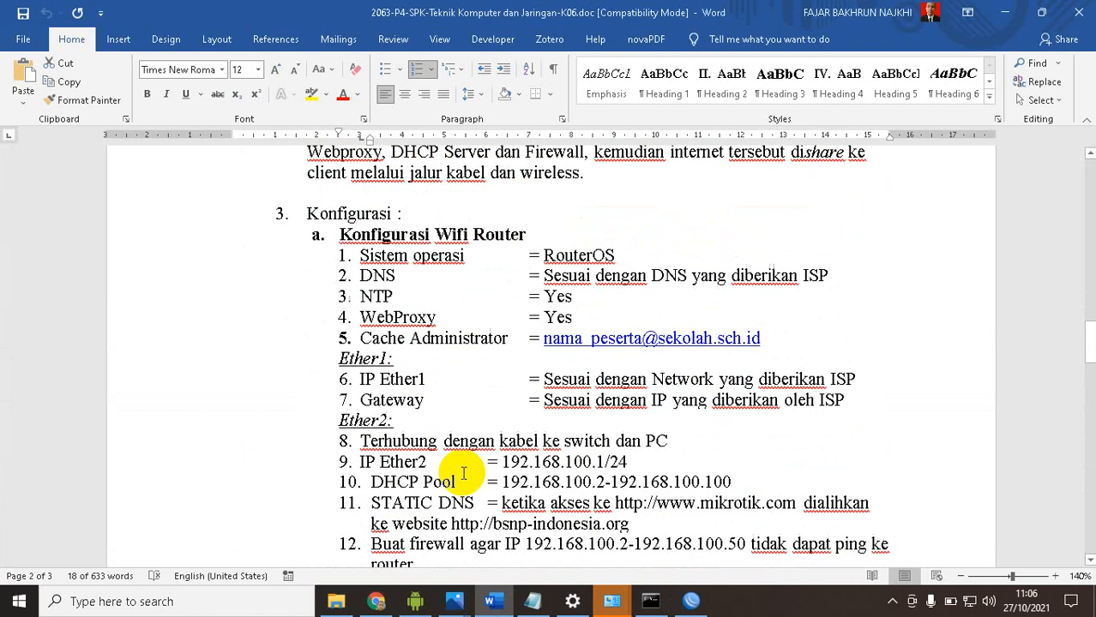
Return to WinBox and create a router backup in the file list, named after the router identity, with aes-sha256 encryption and no password
{"action": "left_click", "coordinate": [690, 601]}
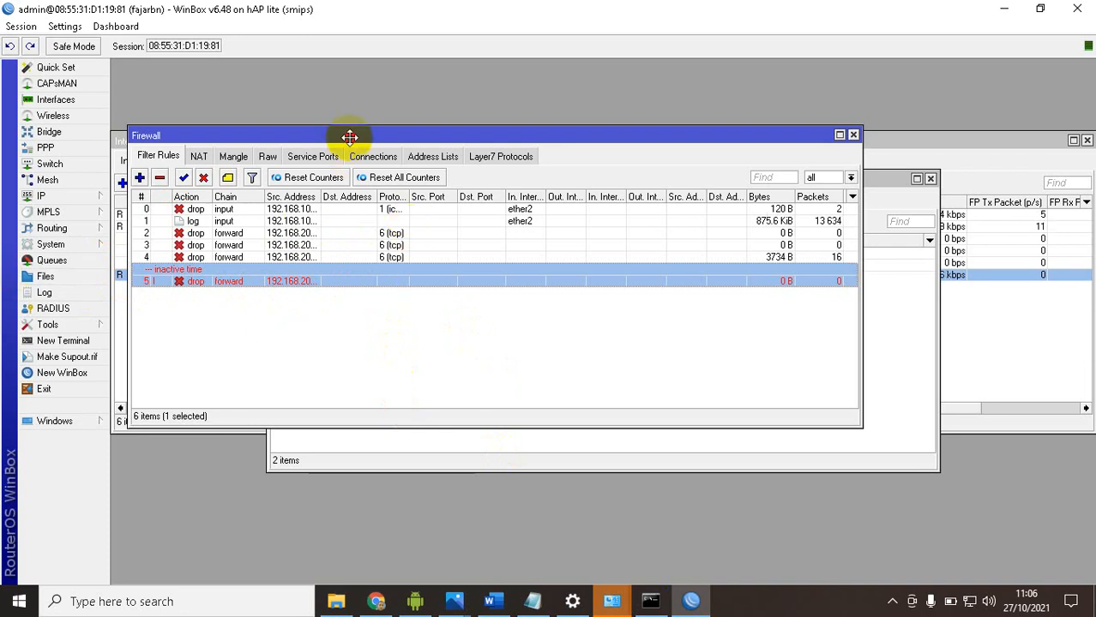
{"action": "left_click_drag", "start_coordinate": [350, 138], "coordinate": [422, 125]}
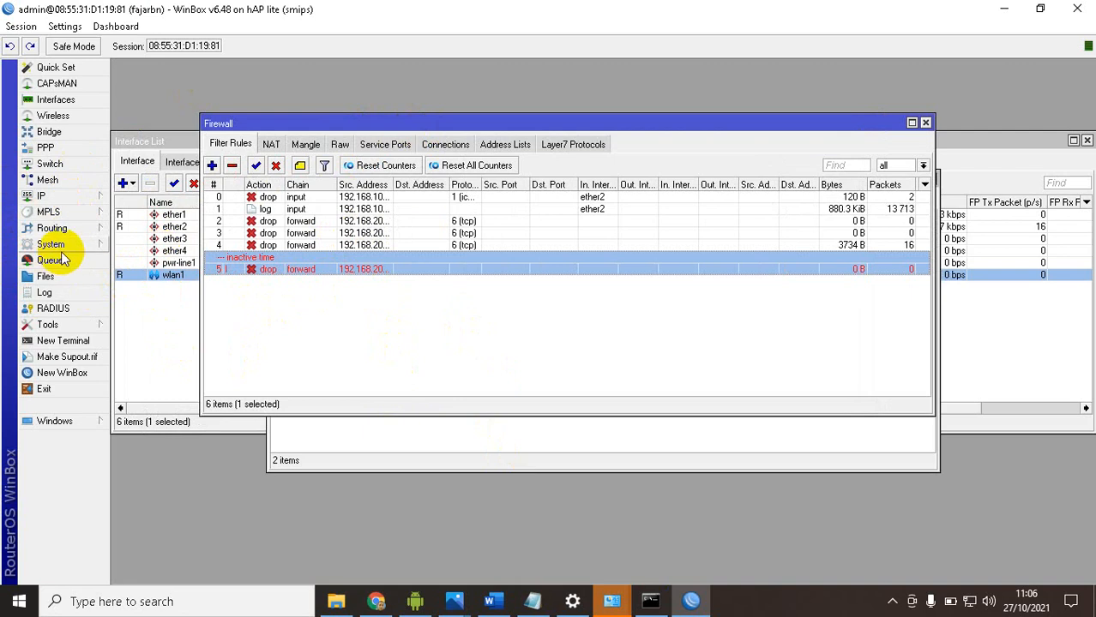
{"action": "left_click", "coordinate": [44, 277]}
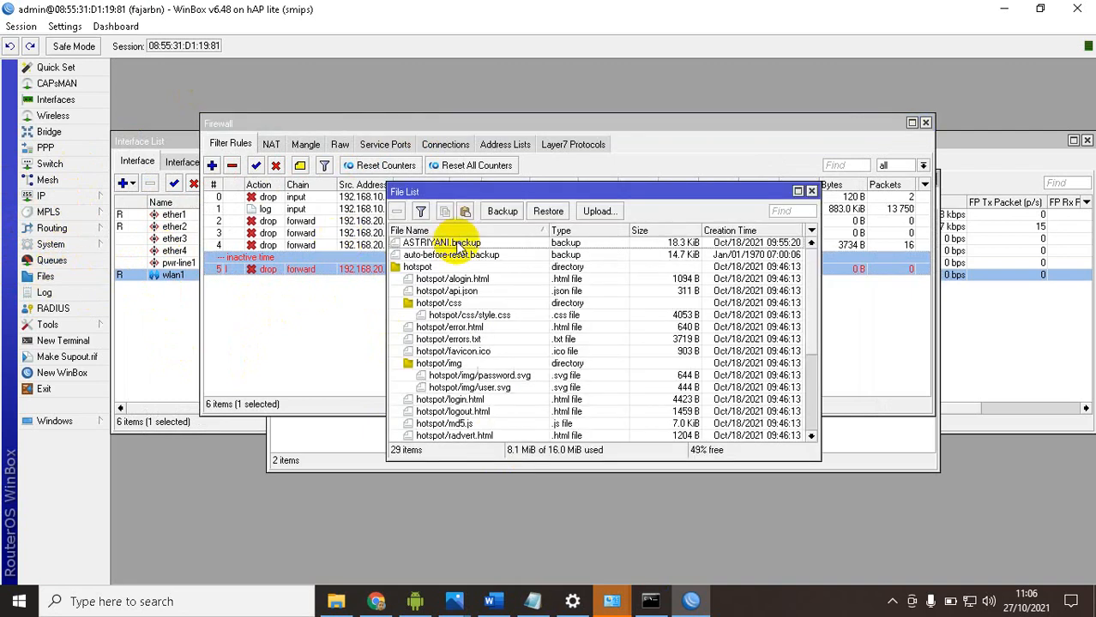
{"action": "left_click", "coordinate": [504, 212]}
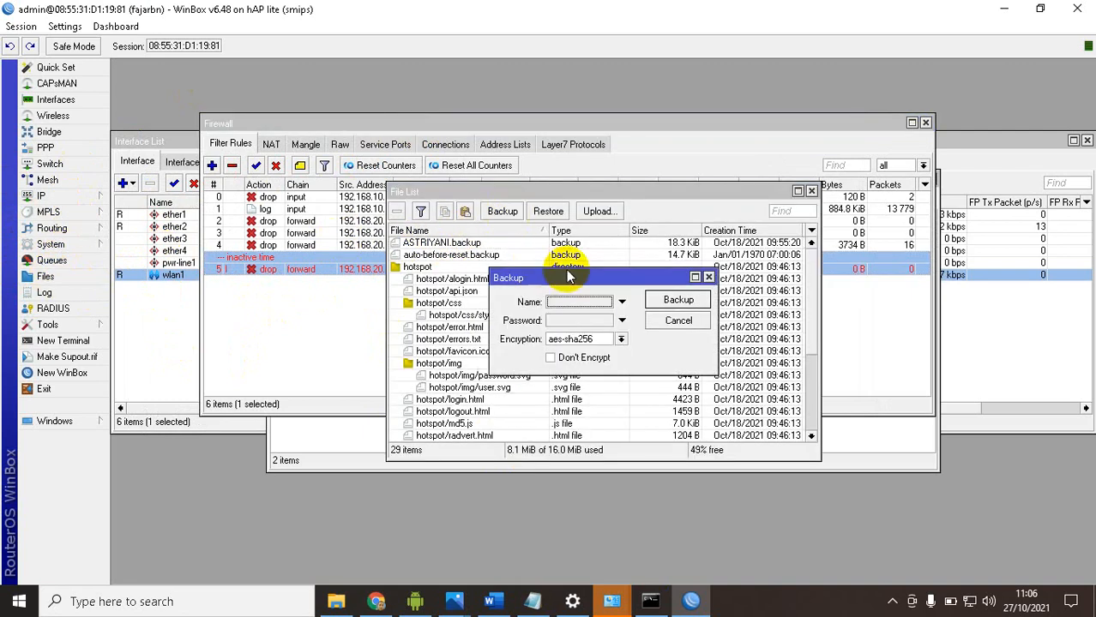
{"action": "left_click", "coordinate": [571, 304]}
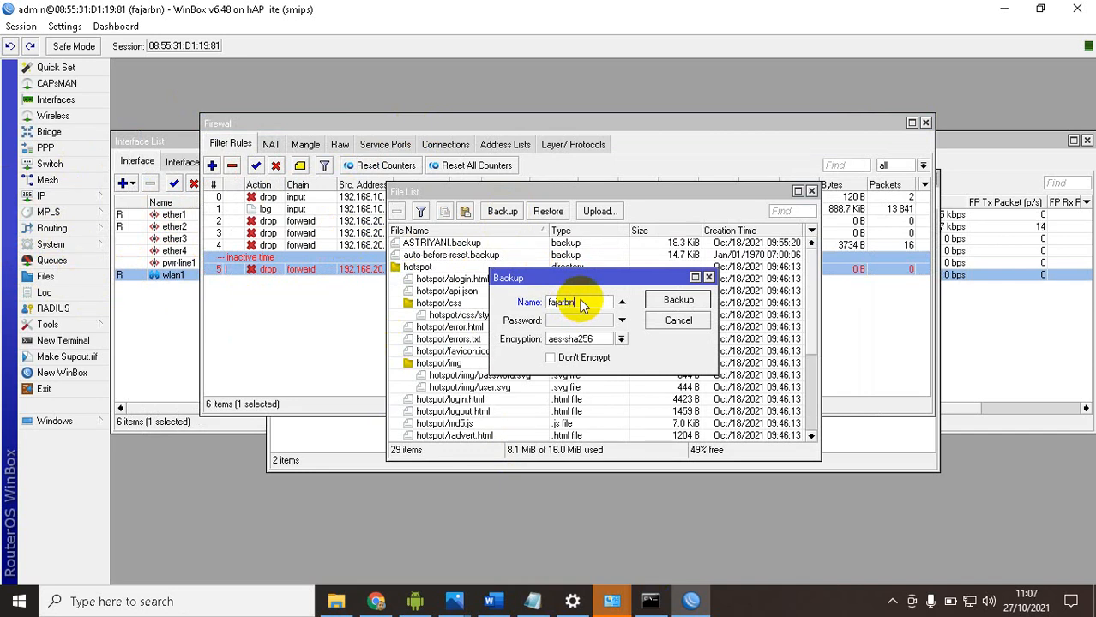
{"action": "left_click", "coordinate": [679, 307]}
Look through the file list and select the newly created backup file
{"action": "scroll", "coordinate": [597, 348], "scroll_direction": "down", "scroll_amount": 4}
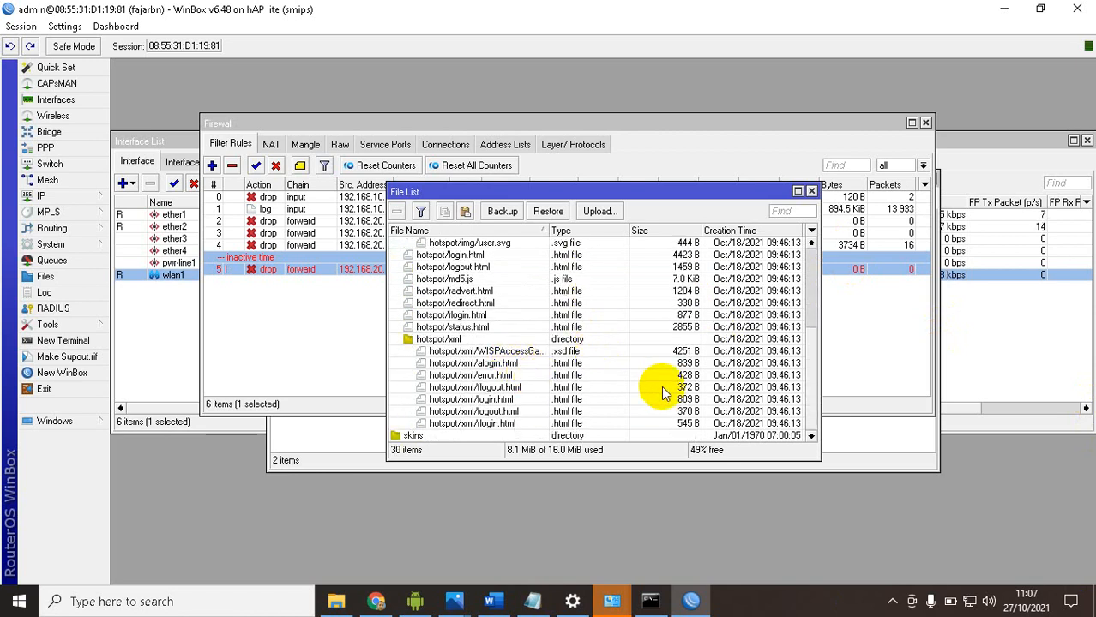
{"action": "scroll", "coordinate": [505, 403], "scroll_direction": "up", "scroll_amount": 3}
{"action": "scroll", "coordinate": [512, 402], "scroll_direction": "up", "scroll_amount": 2}
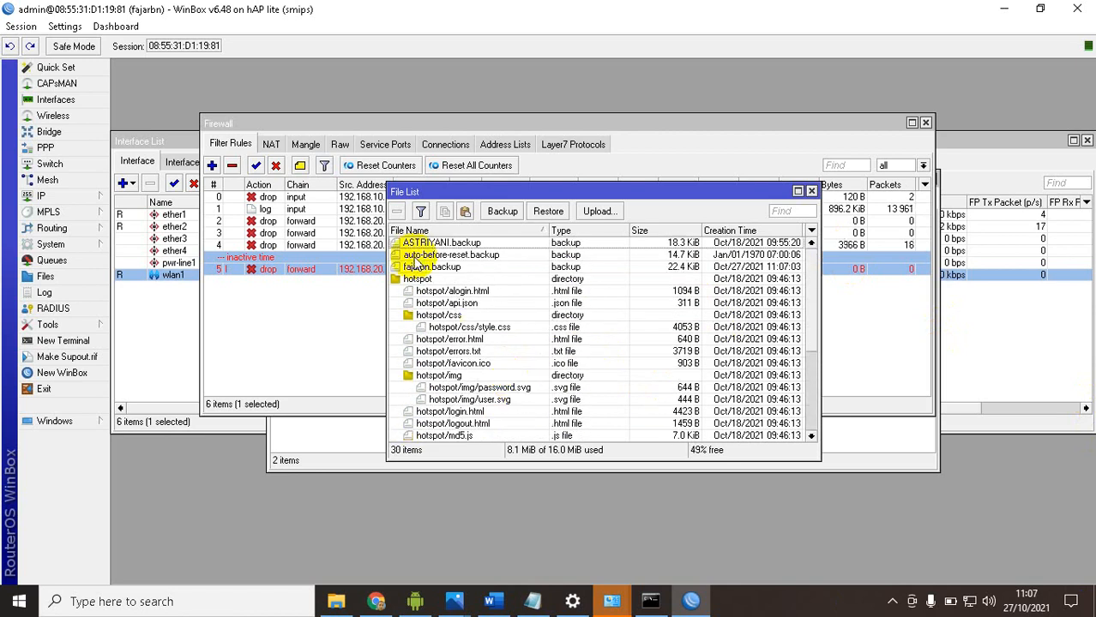
{"action": "left_click", "coordinate": [435, 268]}
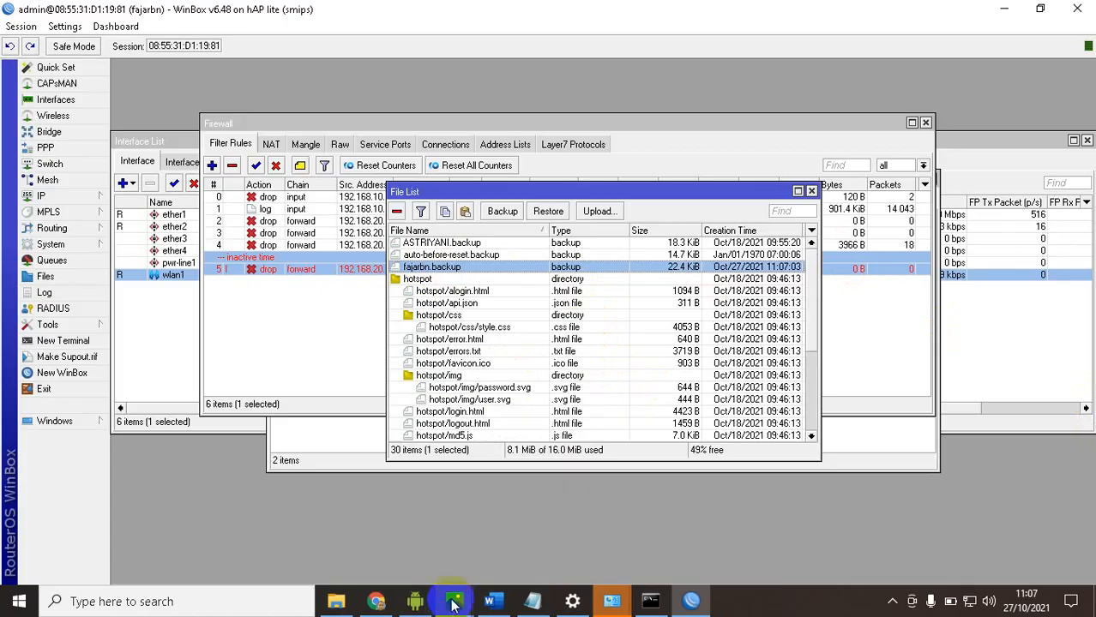
Switch to the Word task document and highlight the DNS item in the Wi-Fi router configuration list
{"action": "left_click", "coordinate": [490, 601]}
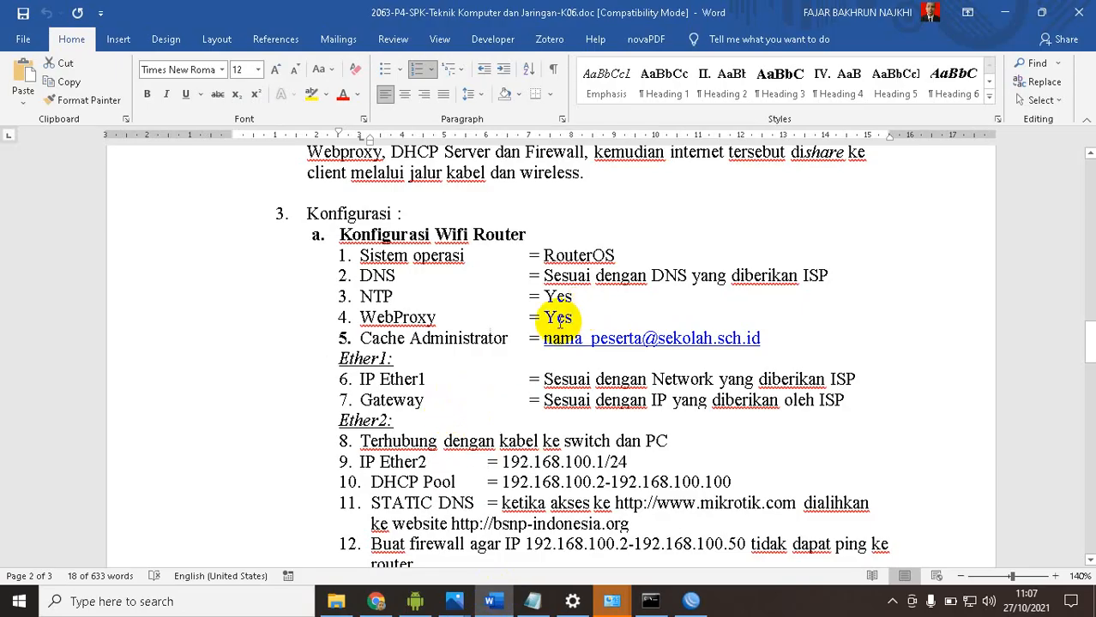
{"action": "left_click_drag", "start_coordinate": [347, 257], "coordinate": [577, 311]}
{"action": "left_click", "coordinate": [447, 295]}
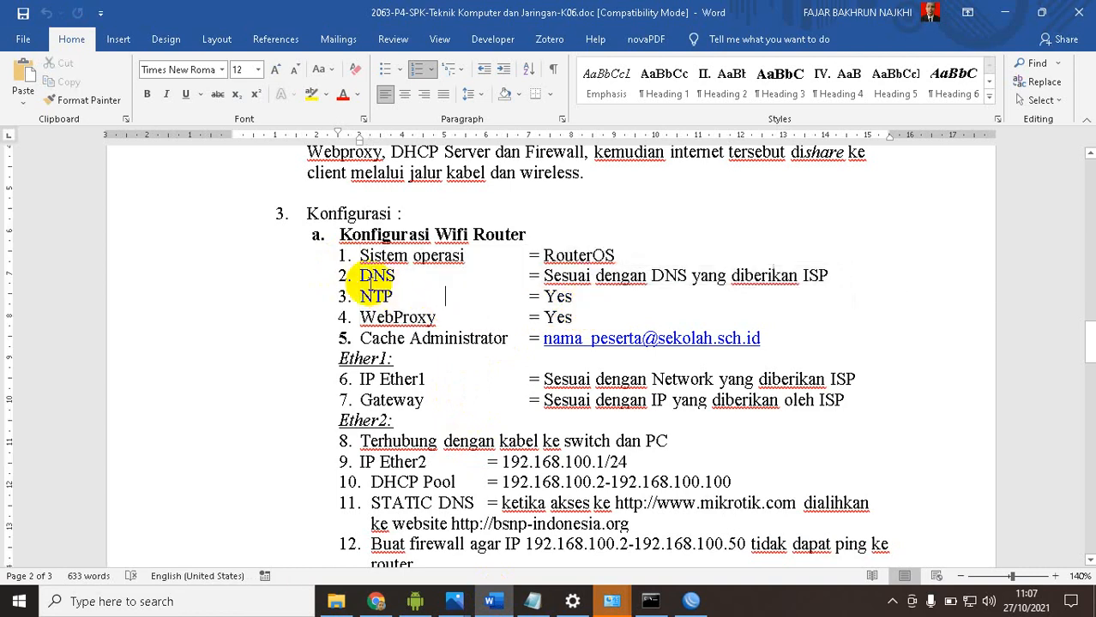
{"action": "double_click", "coordinate": [377, 275]}
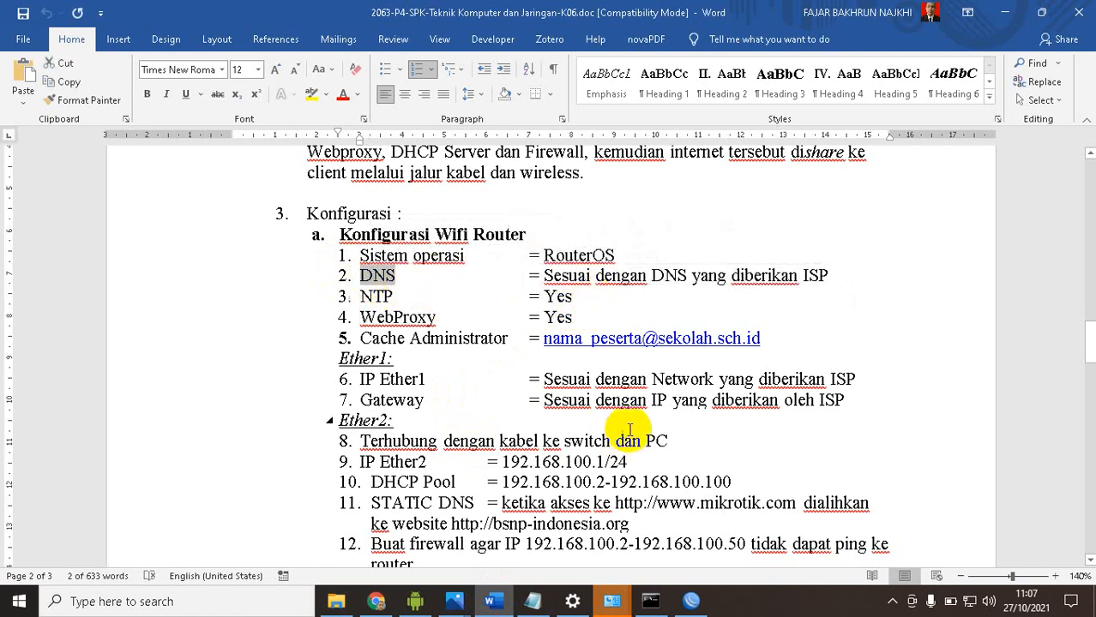
Return to WinBox, check the router's DNS server settings against the task and close them with OK
{"action": "left_click", "coordinate": [691, 601]}
{"action": "left_click", "coordinate": [69, 195]}
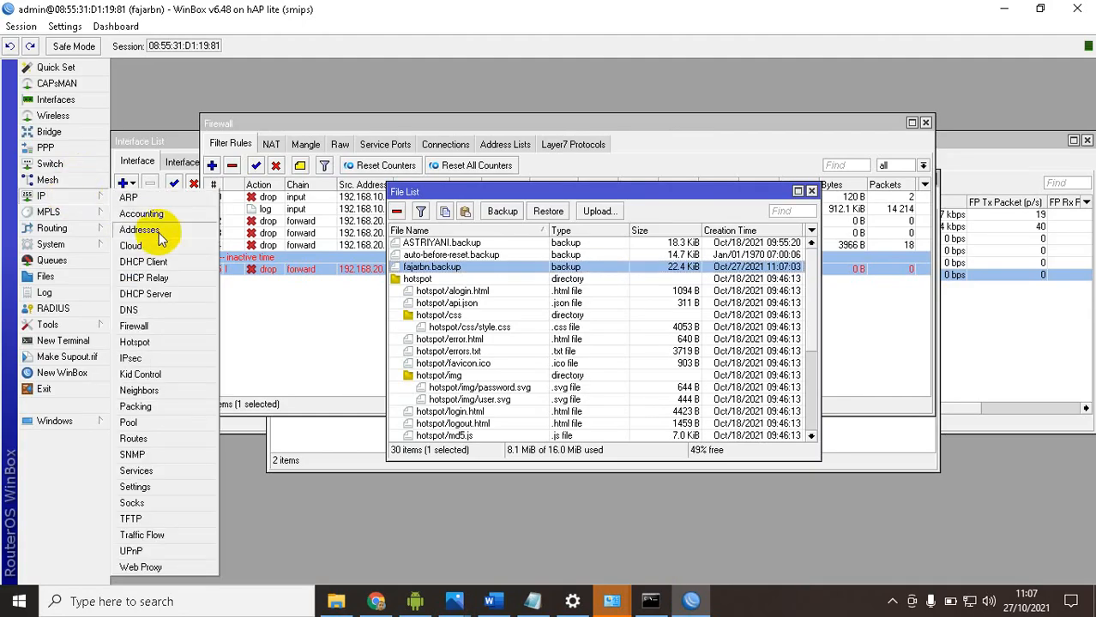
{"action": "left_click", "coordinate": [131, 310]}
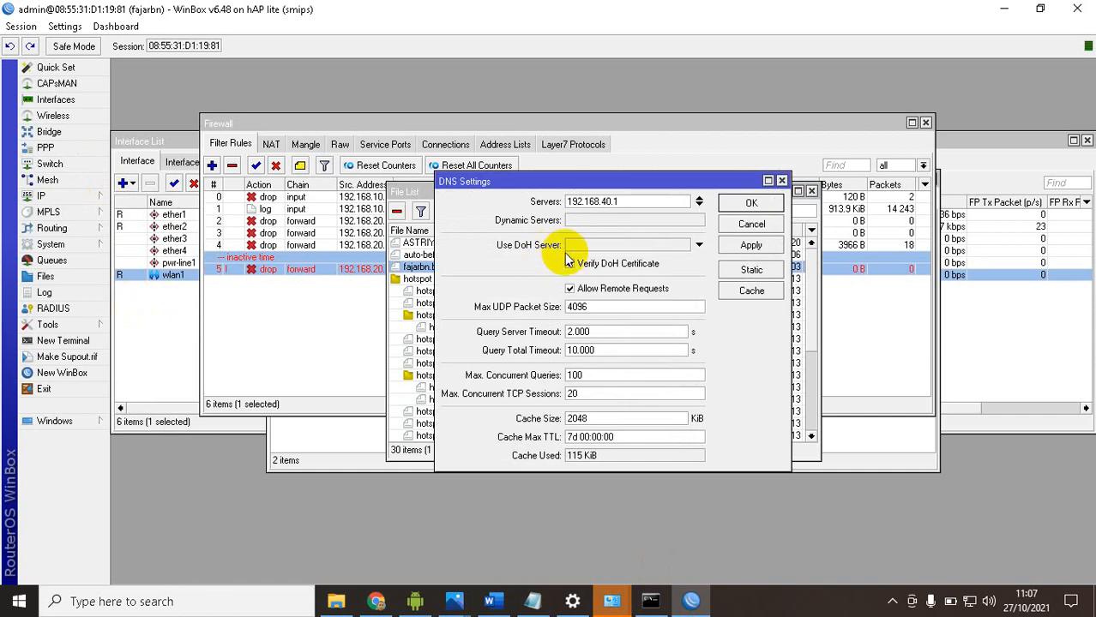
{"action": "left_click", "coordinate": [751, 204]}
{"action": "left_click", "coordinate": [692, 603]}
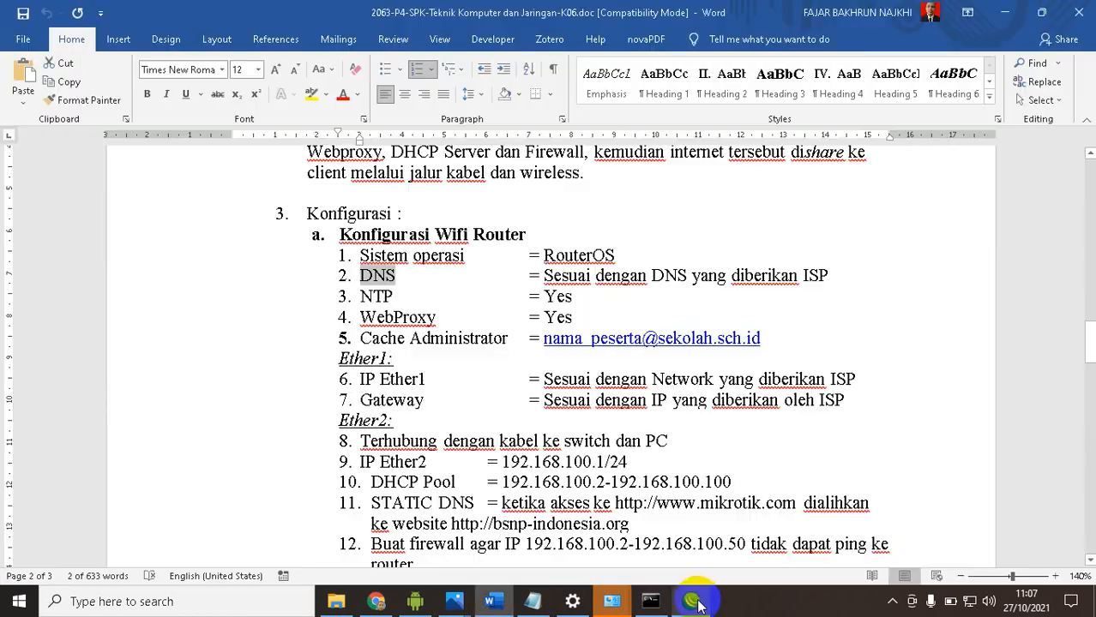
{"action": "left_click", "coordinate": [695, 602]}
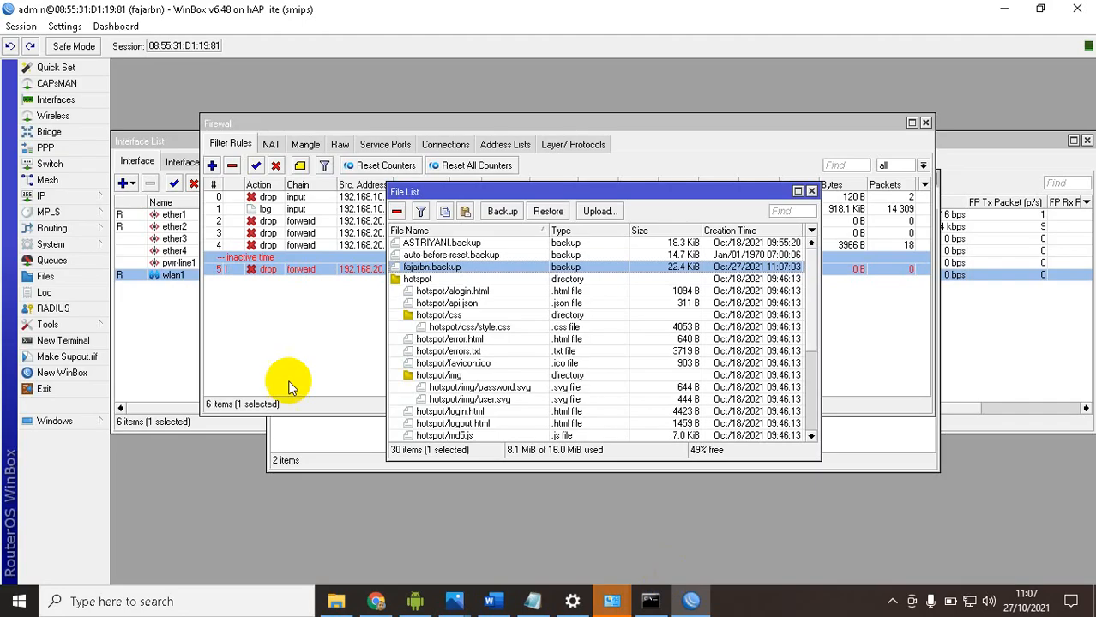
Enable the SNTP client with id.pool.ntp.org as primary and asia.pool.ntp.org as secondary NTP server
{"action": "left_click", "coordinate": [53, 197]}
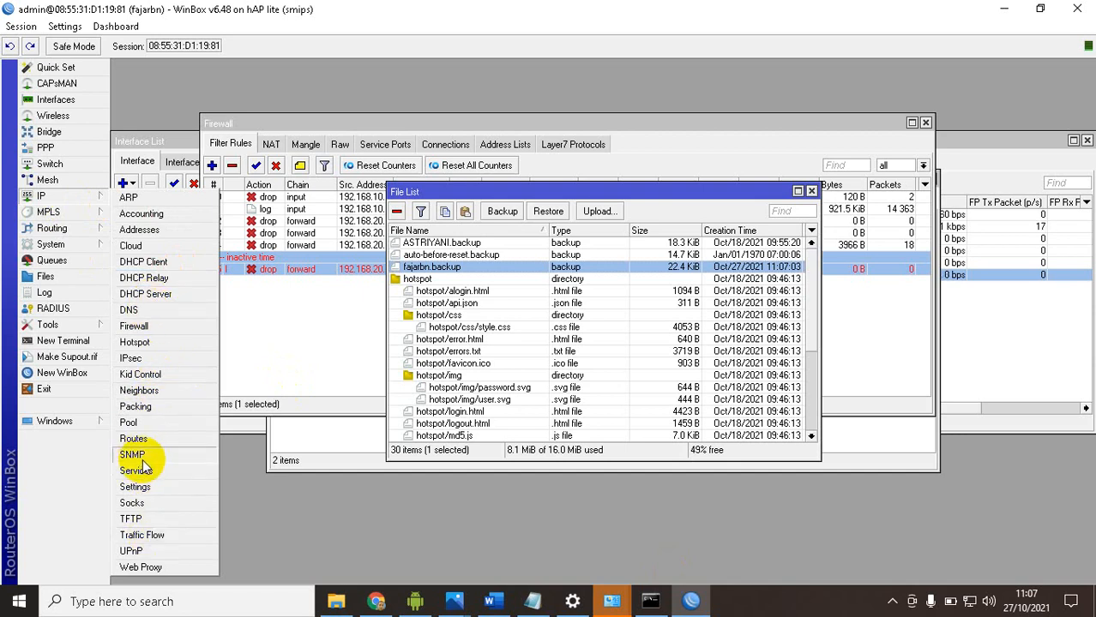
{"action": "left_click", "coordinate": [54, 244]}
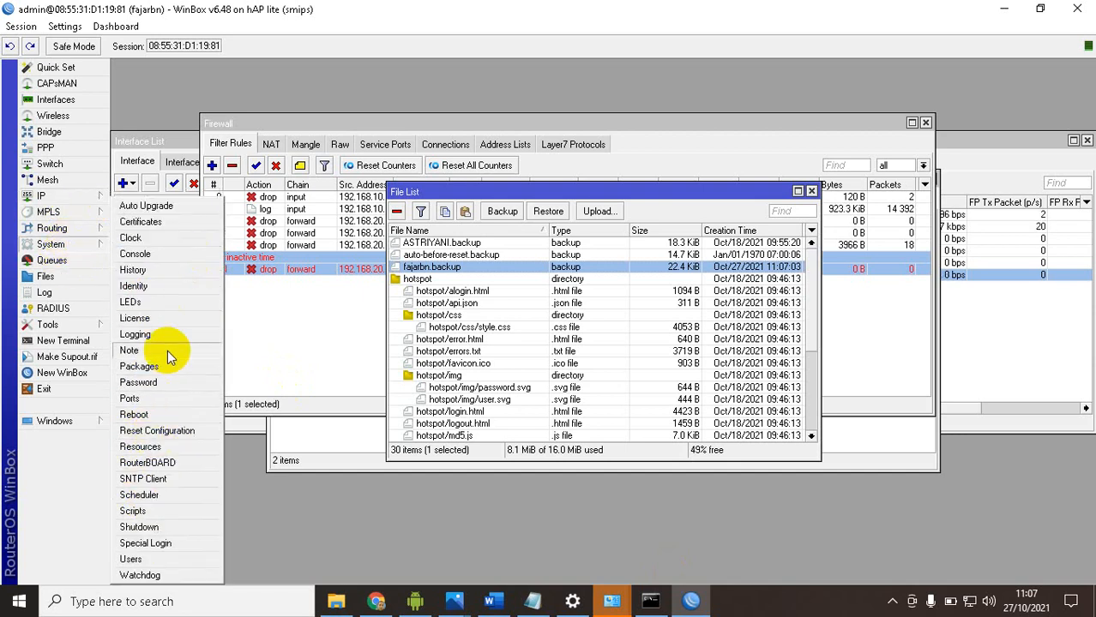
{"action": "left_click", "coordinate": [151, 481]}
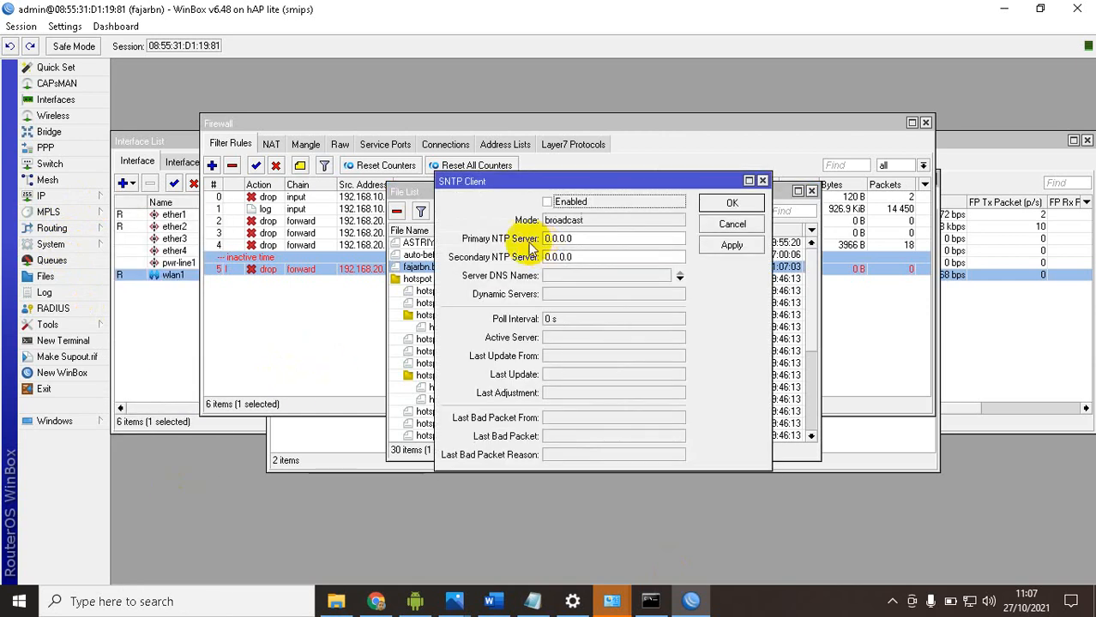
{"action": "left_click", "coordinate": [547, 202]}
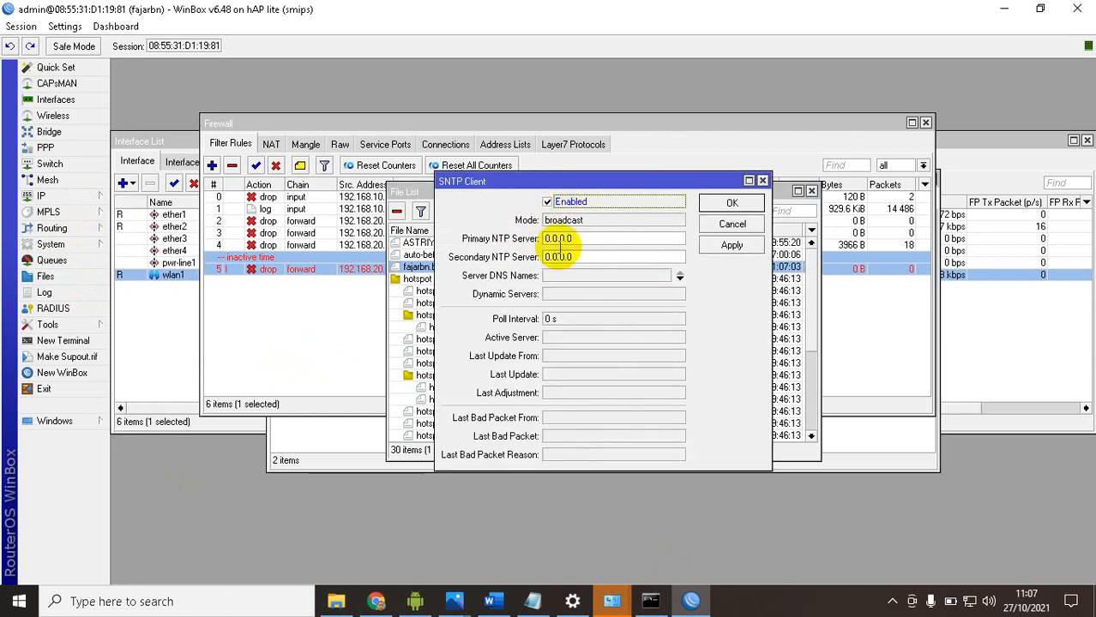
{"action": "double_click", "coordinate": [557, 240]}
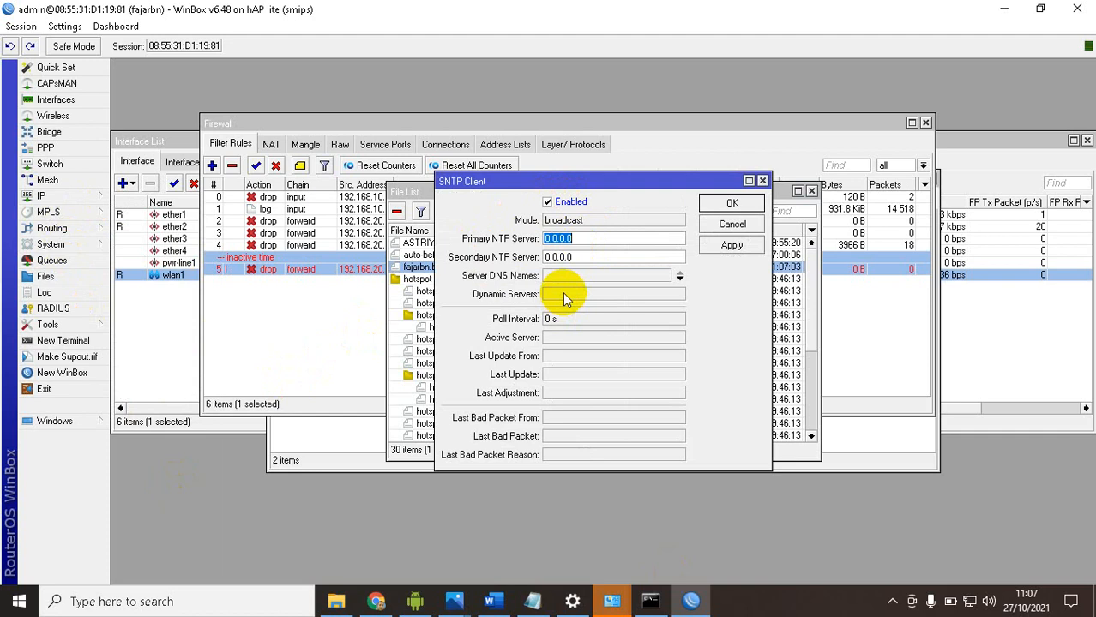
{"action": "type", "text": "id.poo"}
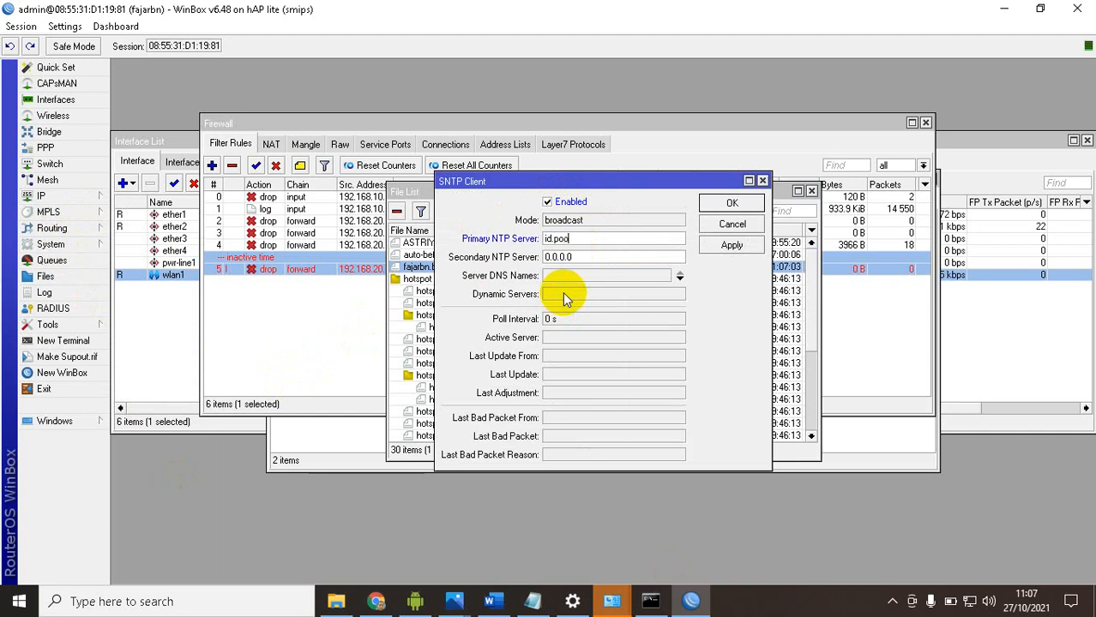
{"action": "type", "text": "l.ntp.org"}
{"action": "key", "text": "Tab"}
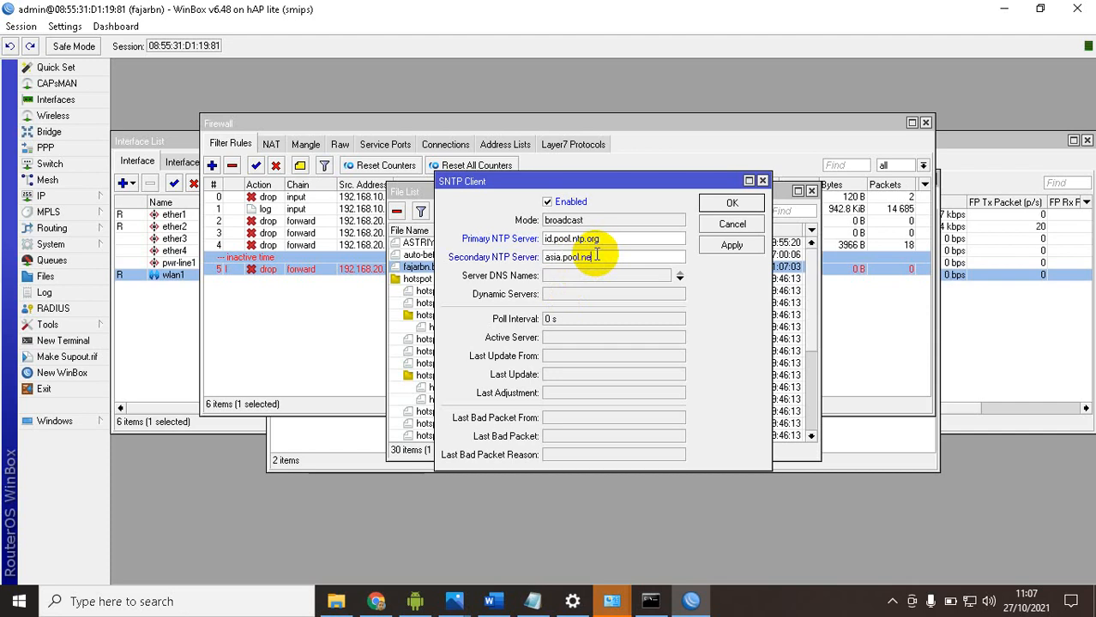
{"action": "left_click", "coordinate": [711, 246]}
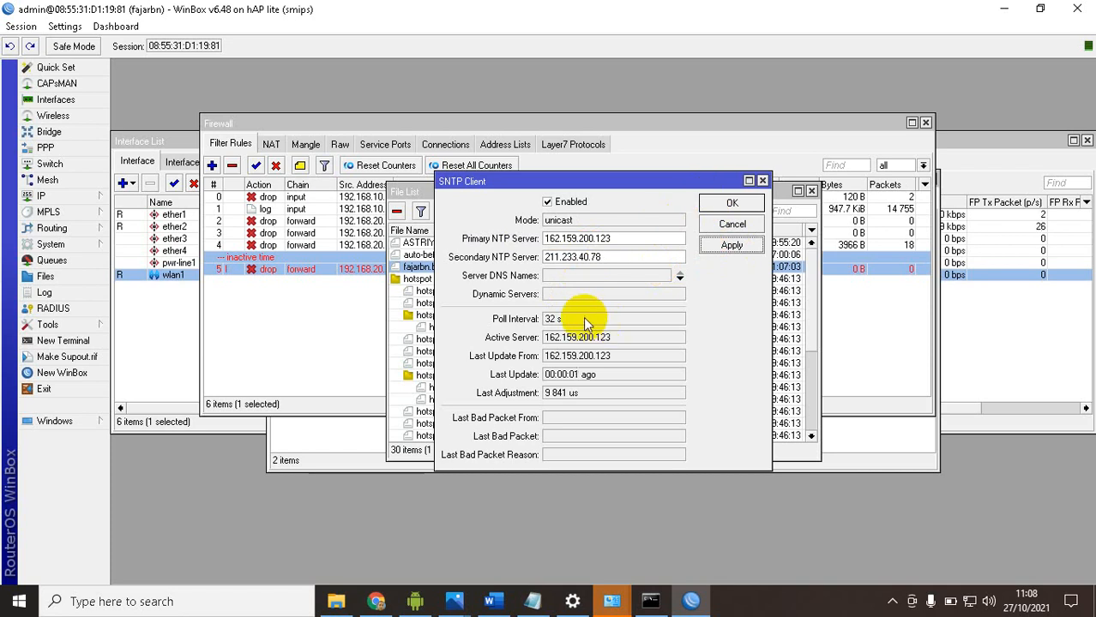
{"action": "left_click", "coordinate": [724, 205]}
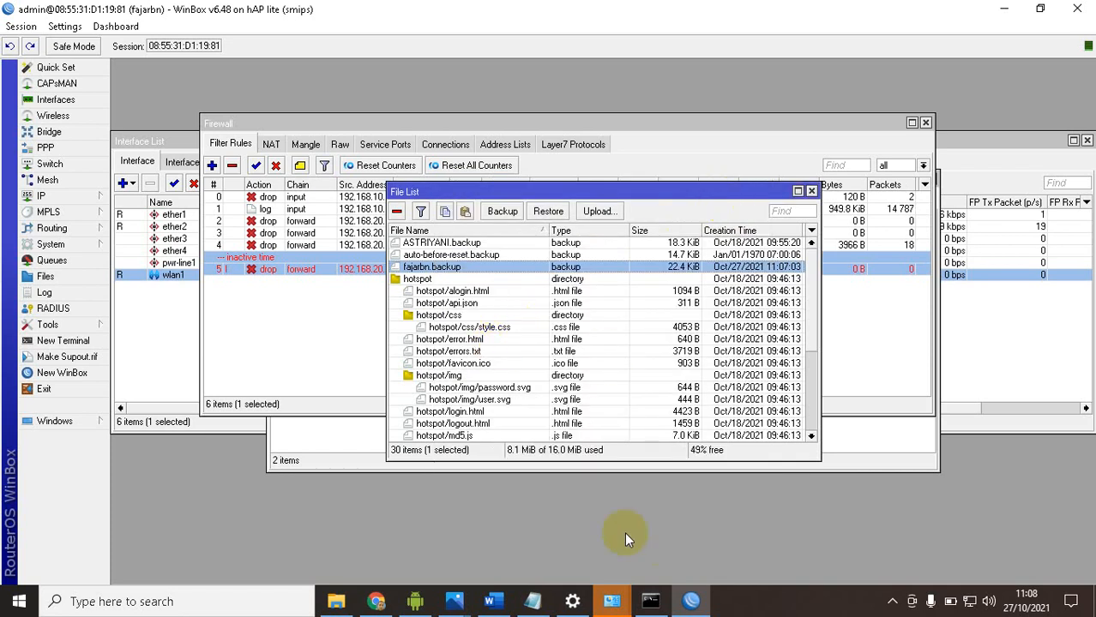
Switch to the Word task document and highlight the Yes value of the WebProxy item
{"action": "left_click", "coordinate": [490, 601]}
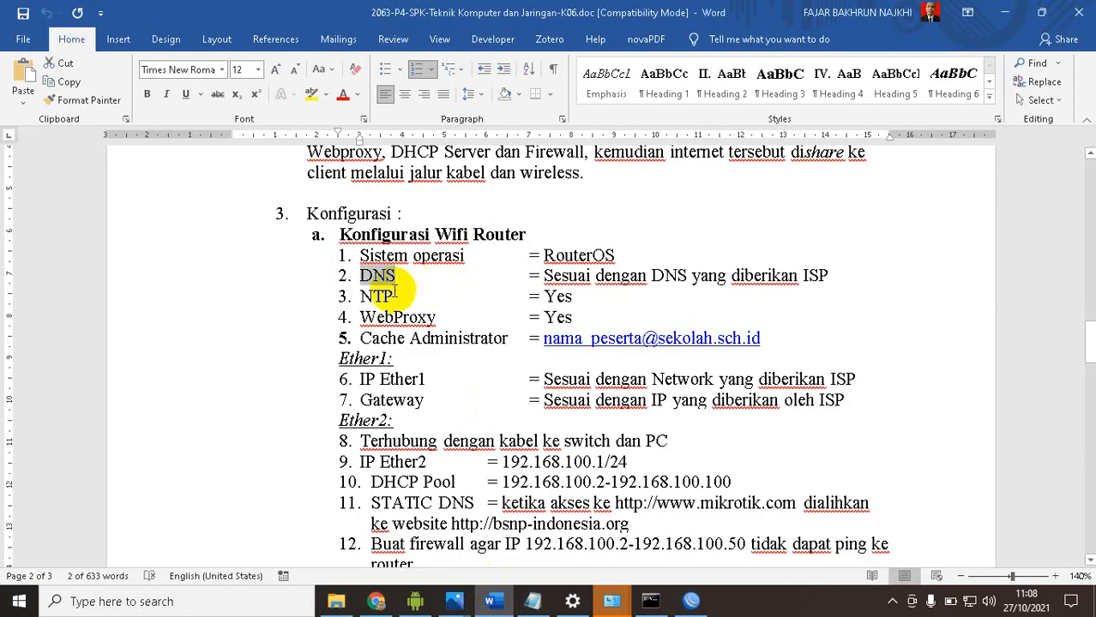
{"action": "left_click", "coordinate": [558, 318]}
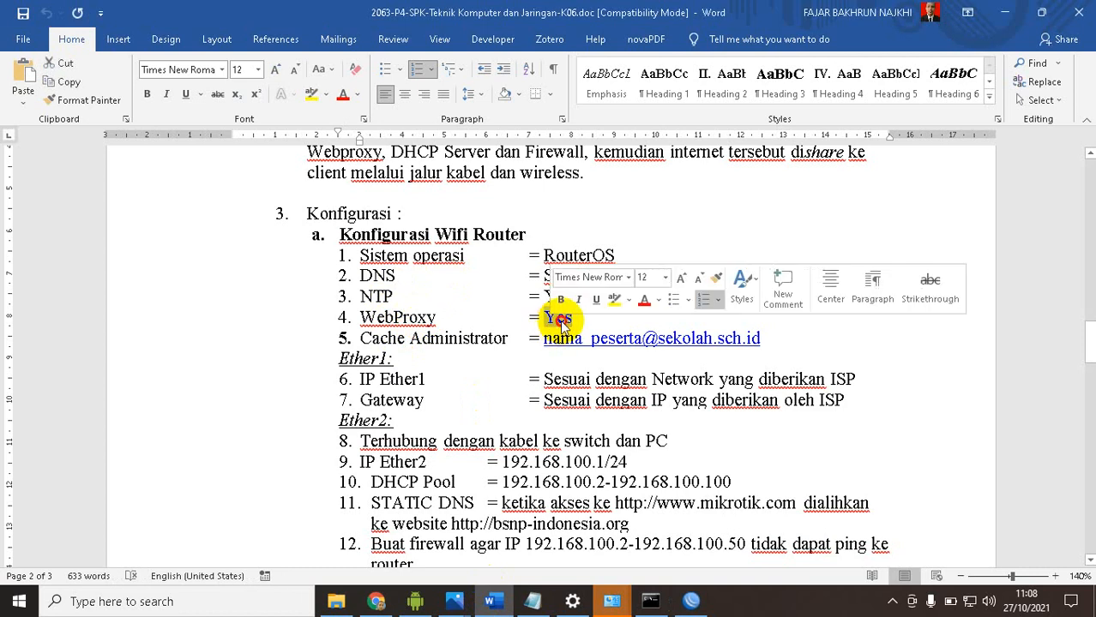
{"action": "double_click", "coordinate": [559, 318]}
Return to WinBox, enable the web proxy and set its cache administrator to the participant's school e-mail, checking the required format in the task document
{"action": "key", "text": "alt+Tab"}
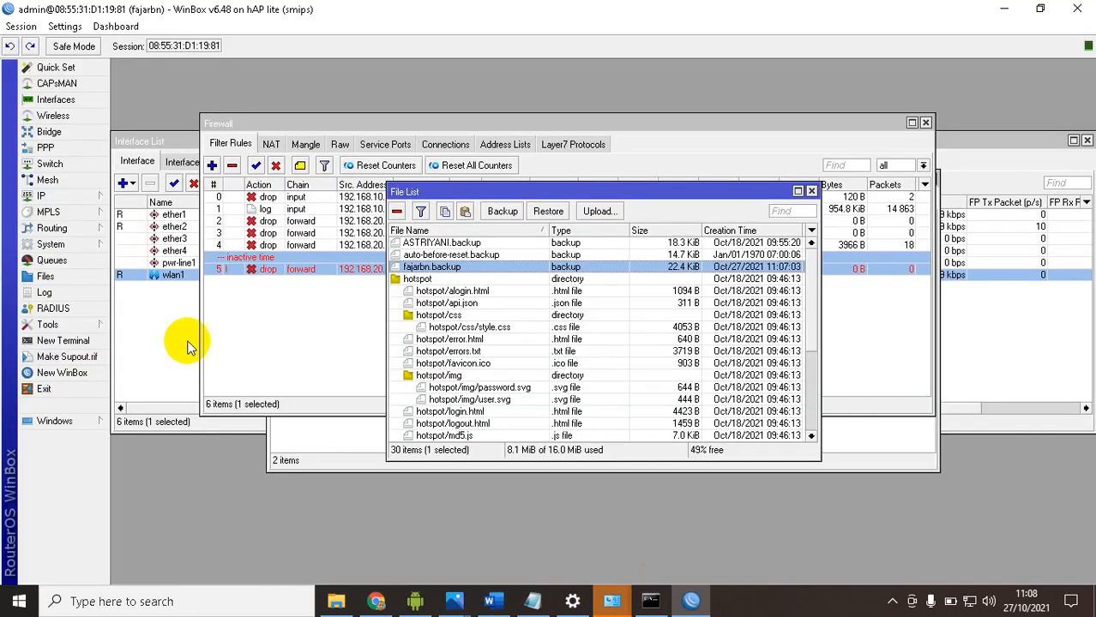
{"action": "left_click", "coordinate": [51, 196]}
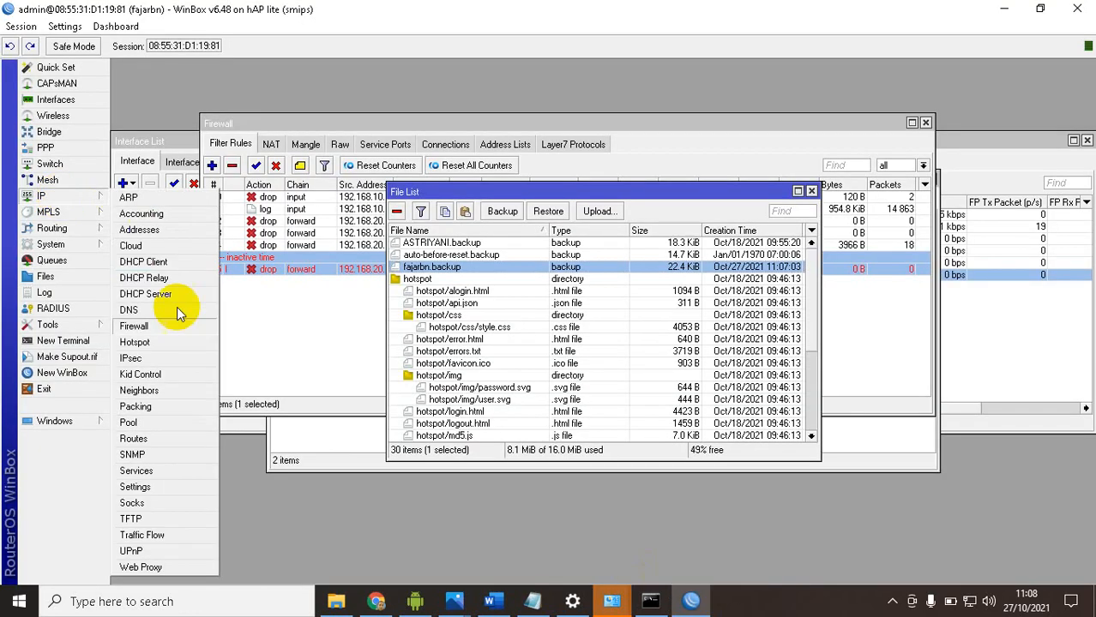
{"action": "left_click", "coordinate": [150, 572]}
{"action": "left_click", "coordinate": [553, 168]}
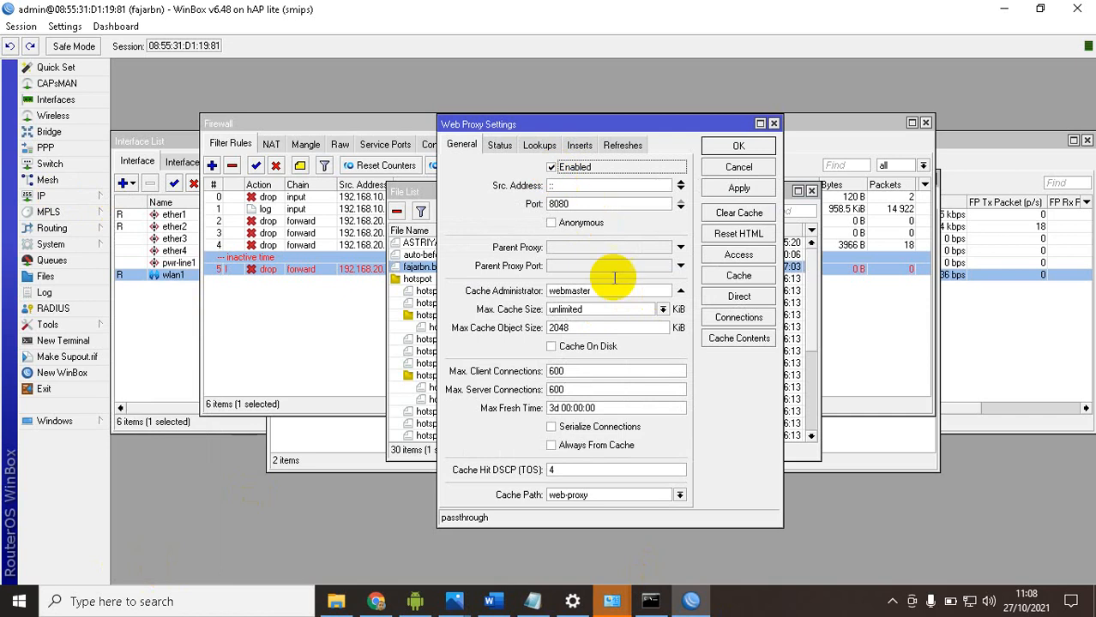
{"action": "double_click", "coordinate": [583, 292]}
{"action": "key", "text": "alt+Tab"}
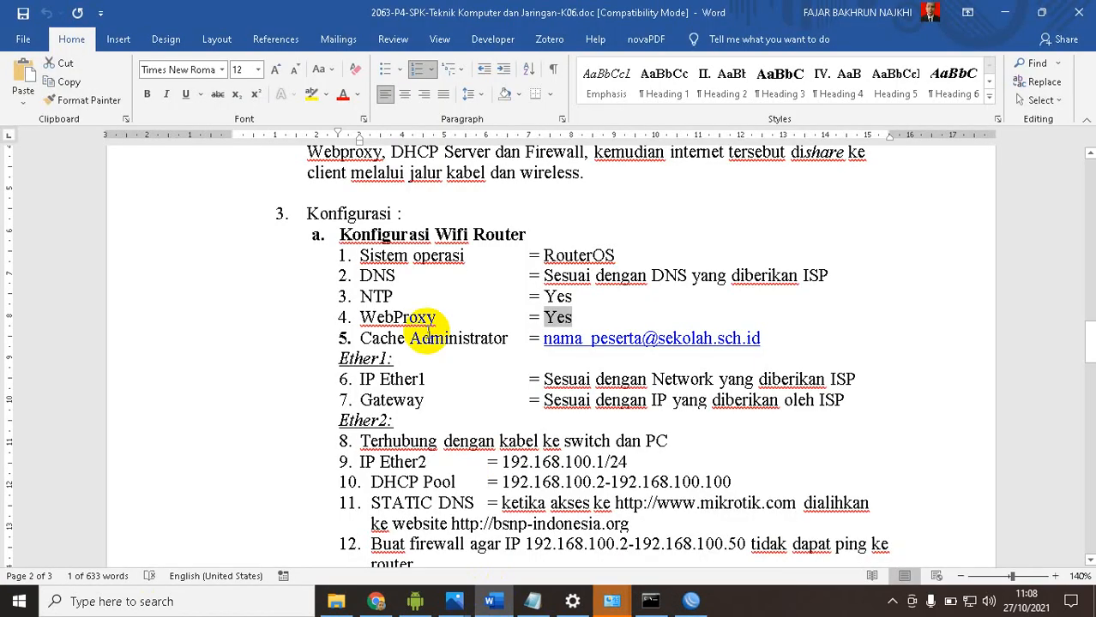
{"action": "left_click", "coordinate": [494, 600]}
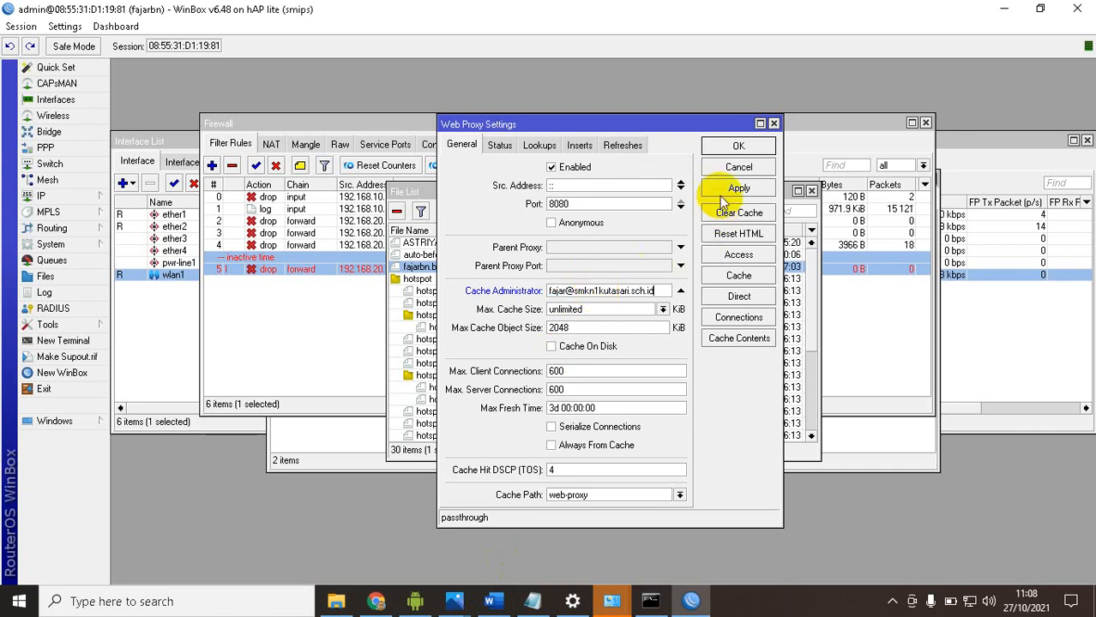
Accept the web proxy settings and switch to the Word task document to review the Ether1 IP and gateway items
{"action": "left_click", "coordinate": [717, 148]}
{"action": "left_click", "coordinate": [691, 600]}
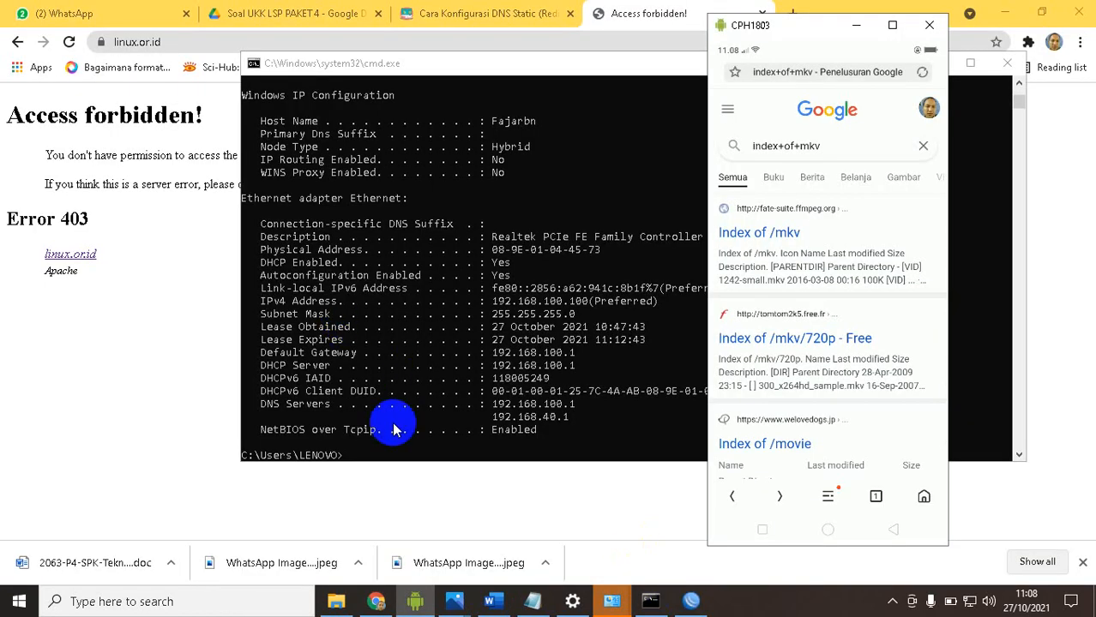
{"action": "left_click", "coordinate": [488, 601]}
{"action": "scroll", "coordinate": [404, 400], "scroll_direction": "down", "scroll_amount": 3}
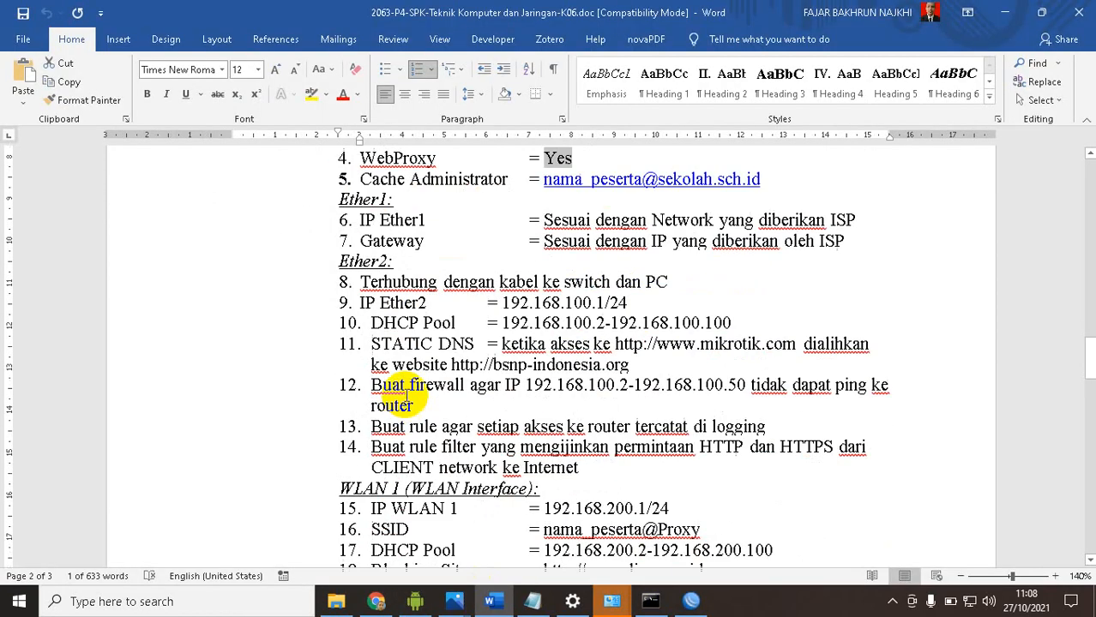
{"action": "left_click", "coordinate": [403, 220]}
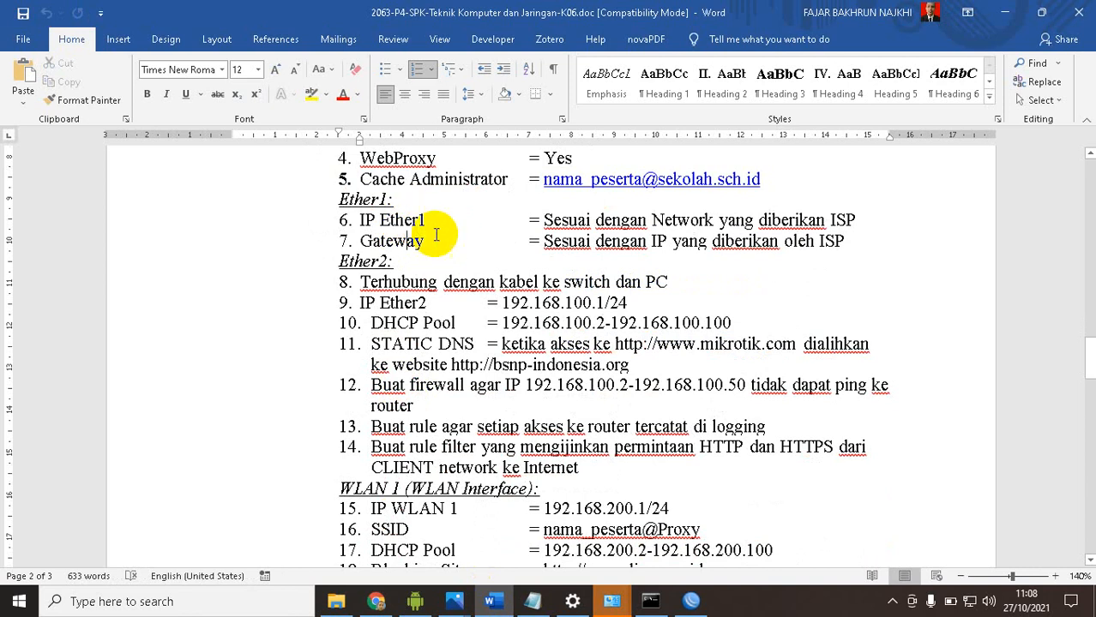
Return to WinBox and check the ether1 entry in the router's IP address list
{"action": "left_click", "coordinate": [691, 600]}
{"action": "left_click", "coordinate": [58, 197]}
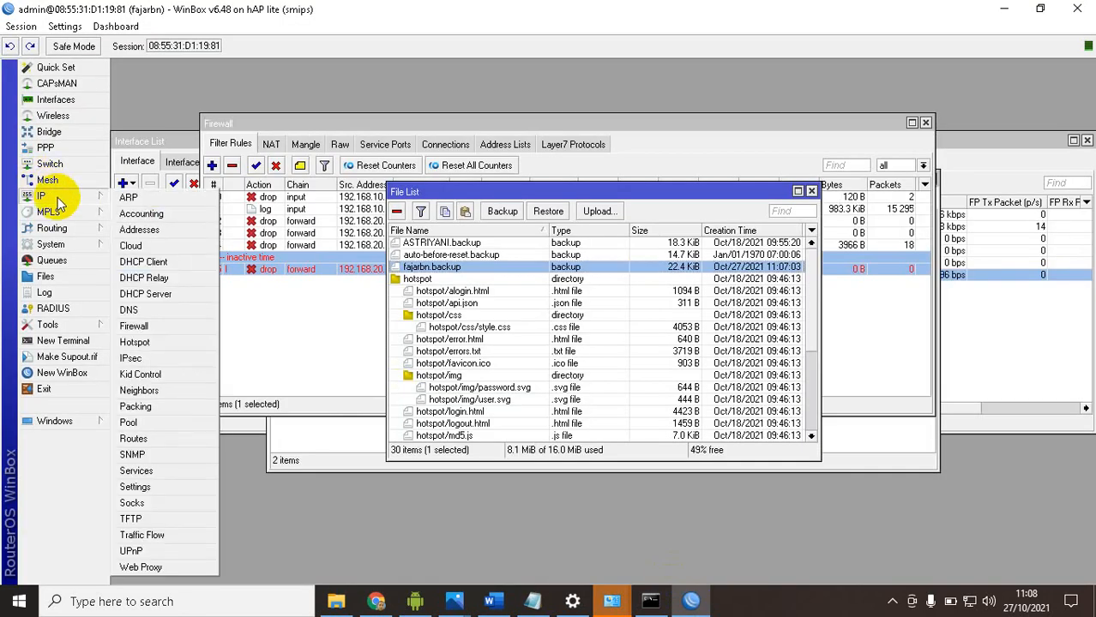
{"action": "left_click", "coordinate": [136, 232]}
{"action": "left_click", "coordinate": [744, 219]}
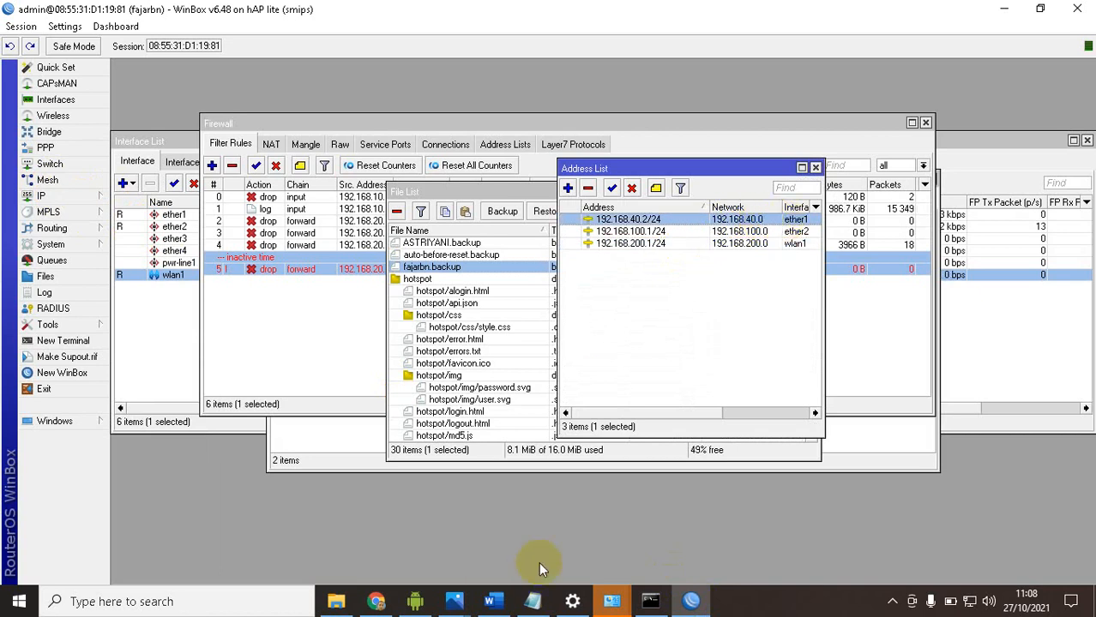
Recheck the Gateway item in the Word task document and inspect the default route's gateway in WinBox's route list
{"action": "left_click", "coordinate": [691, 601]}
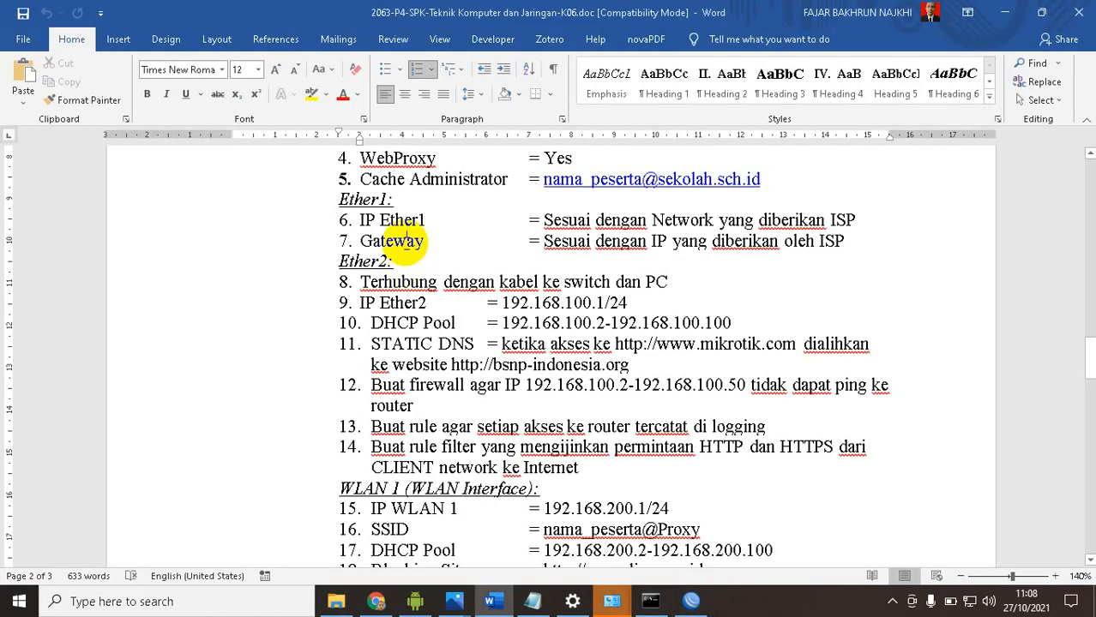
{"action": "left_click", "coordinate": [691, 600]}
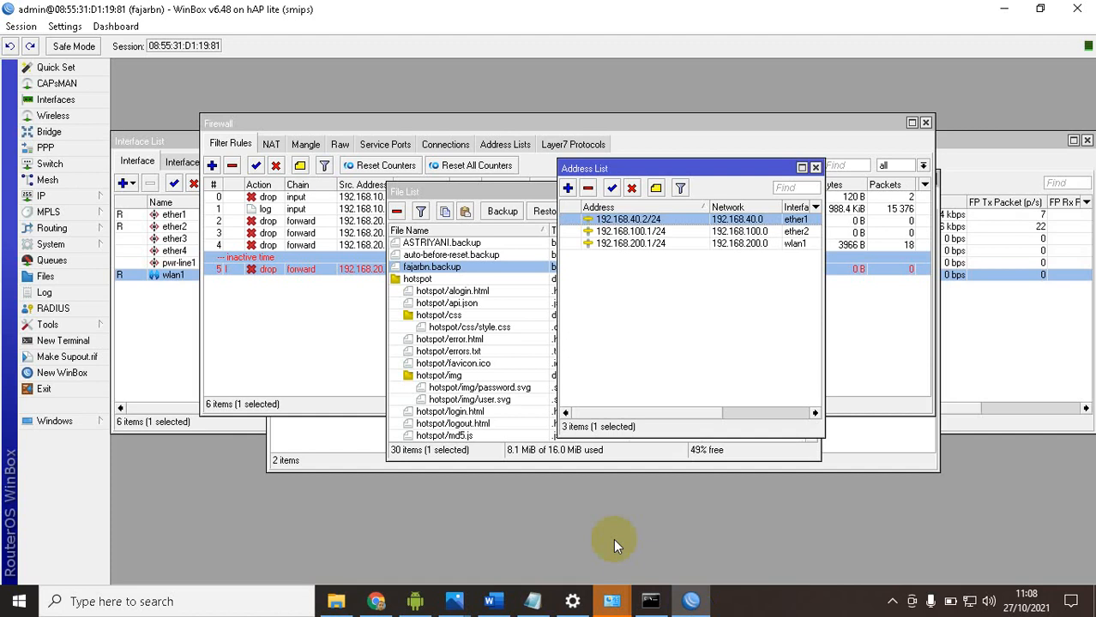
{"action": "left_click", "coordinate": [71, 197]}
{"action": "left_click", "coordinate": [144, 446]}
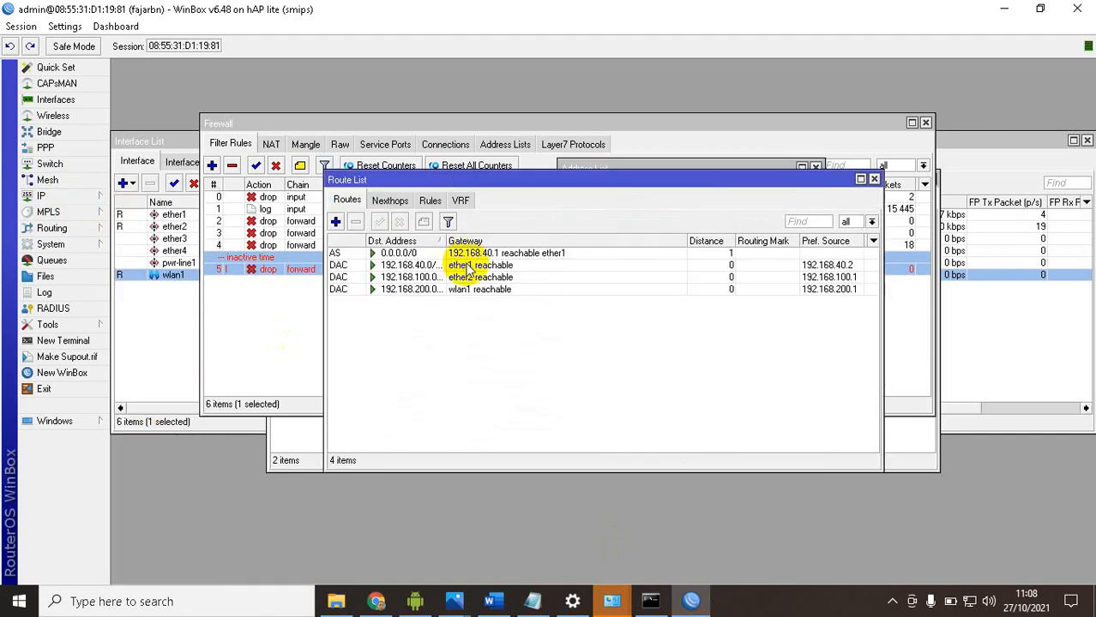
{"action": "left_click", "coordinate": [513, 254]}
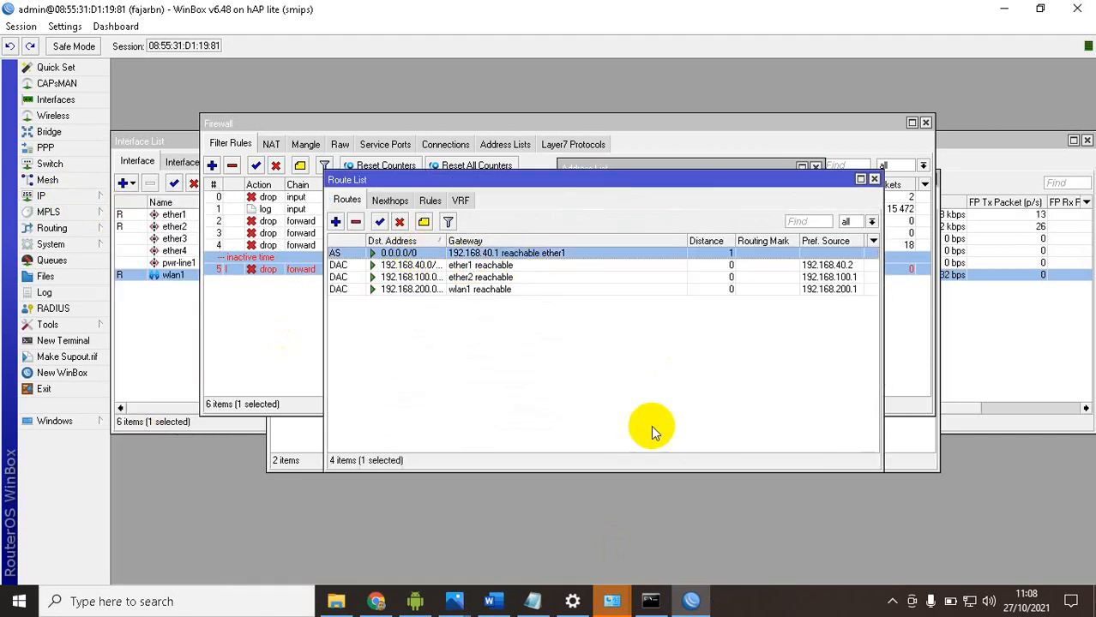
Switch to the Word task document, highlight Ether2 items 9 to 14 and review the remaining requirements through the client testing list
{"action": "left_click", "coordinate": [691, 601]}
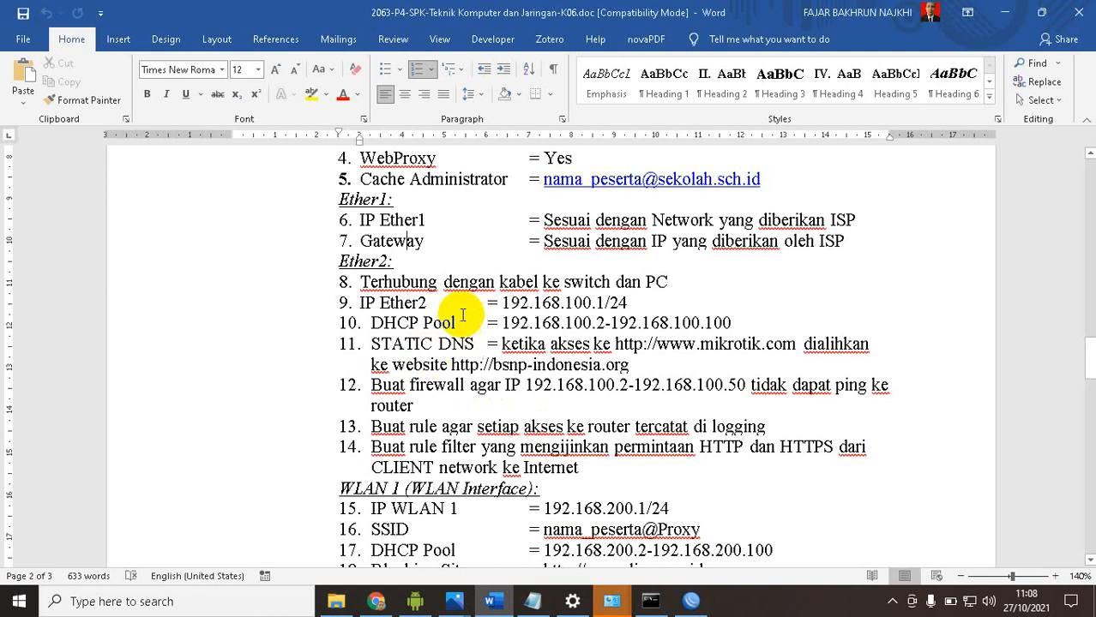
{"action": "left_click", "coordinate": [375, 305]}
{"action": "left_click_drag", "start_coordinate": [364, 302], "coordinate": [685, 472]}
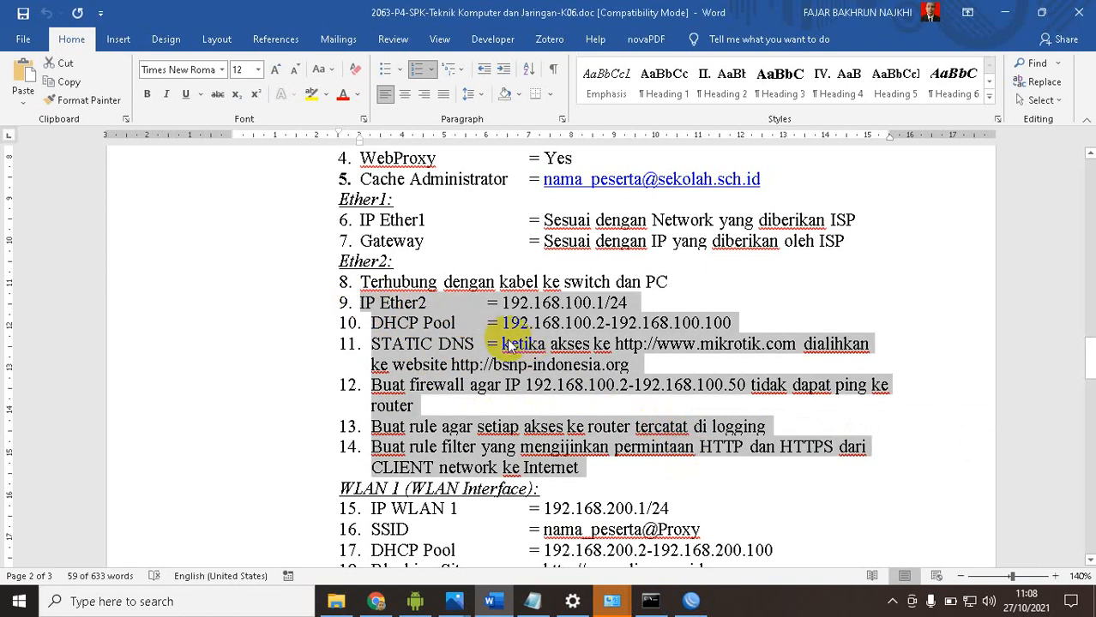
{"action": "scroll", "coordinate": [515, 339], "scroll_direction": "down", "scroll_amount": 6}
{"action": "scroll", "coordinate": [525, 336], "scroll_direction": "down", "scroll_amount": 3}
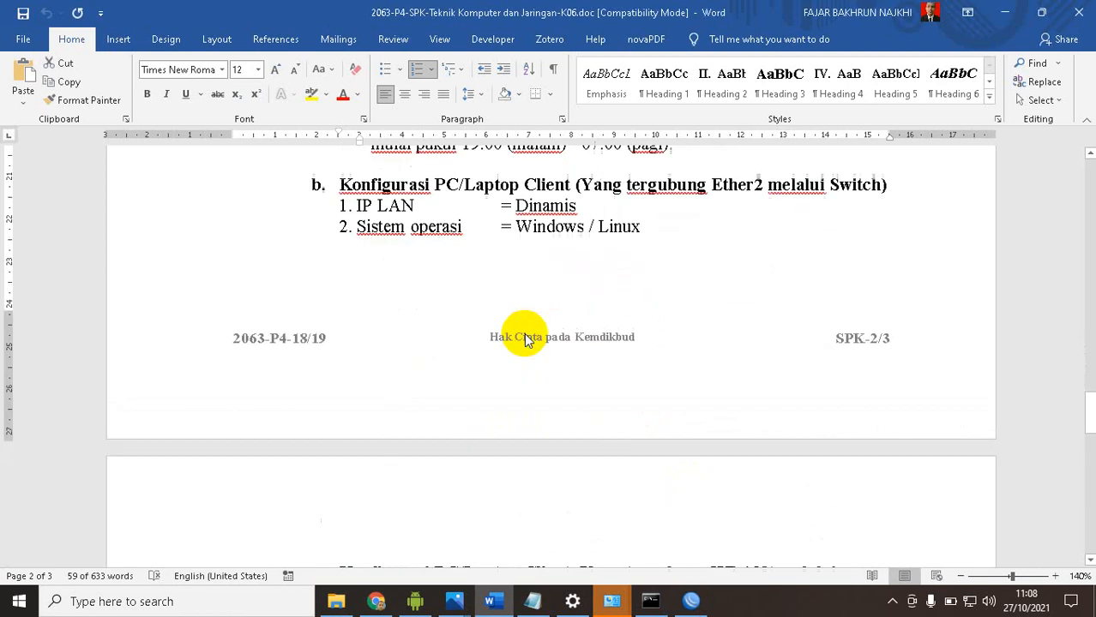
{"action": "scroll", "coordinate": [527, 337], "scroll_direction": "down", "scroll_amount": 5}
{"action": "scroll", "coordinate": [526, 334], "scroll_direction": "down", "scroll_amount": 7}
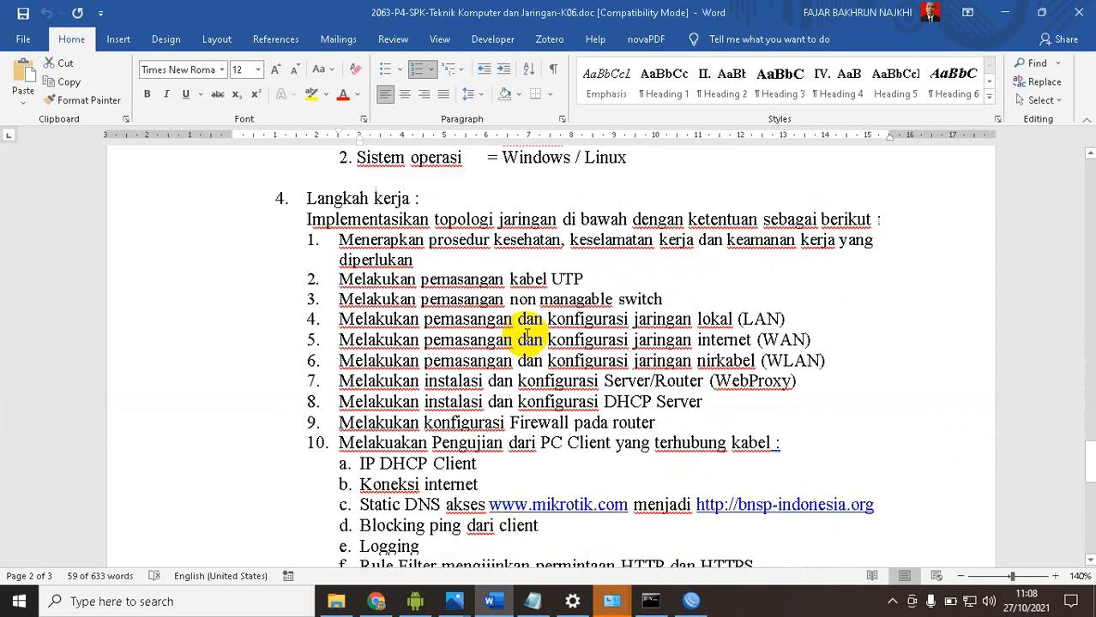
{"action": "scroll", "coordinate": [526, 336], "scroll_direction": "down", "scroll_amount": 3}
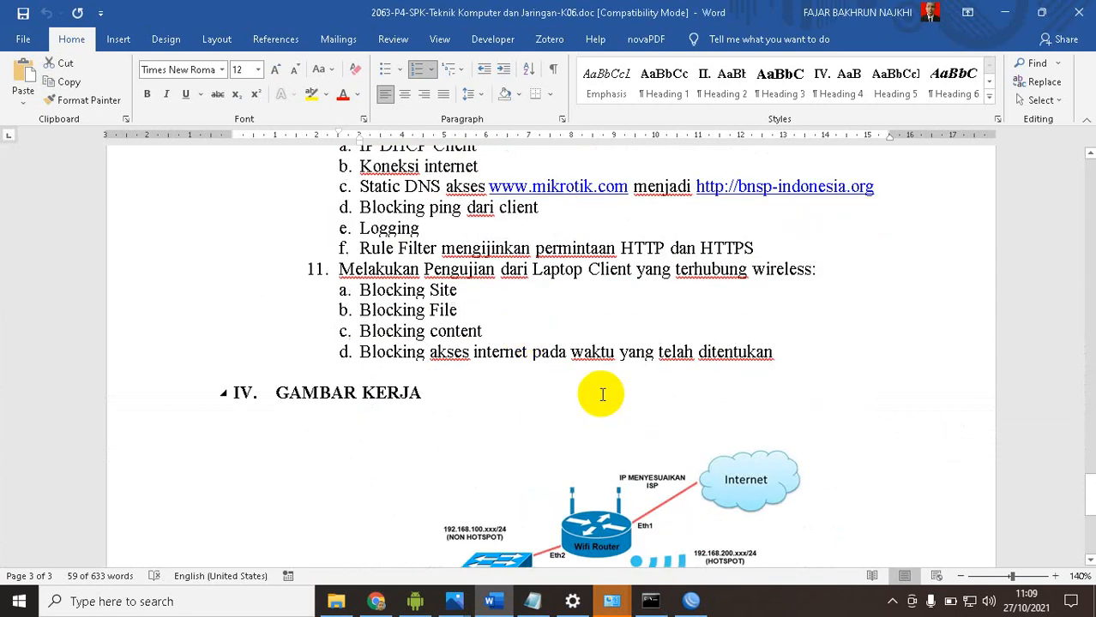
Return to WinBox, back up the router configuration again under the prefilled name, and close the file list
{"action": "left_click", "coordinate": [691, 601]}
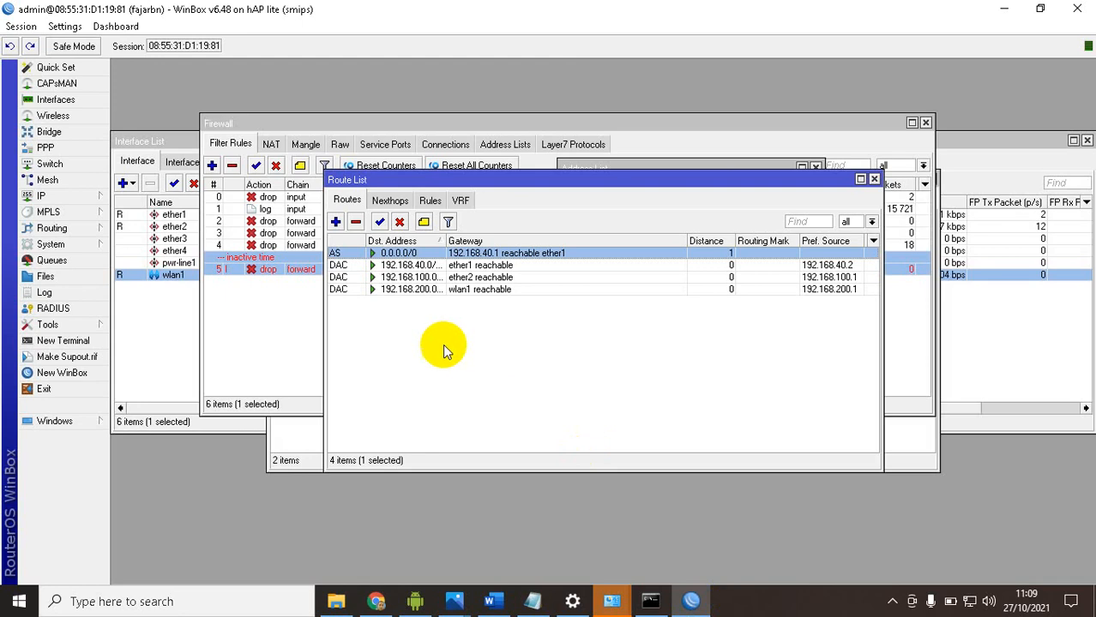
{"action": "left_click", "coordinate": [64, 277]}
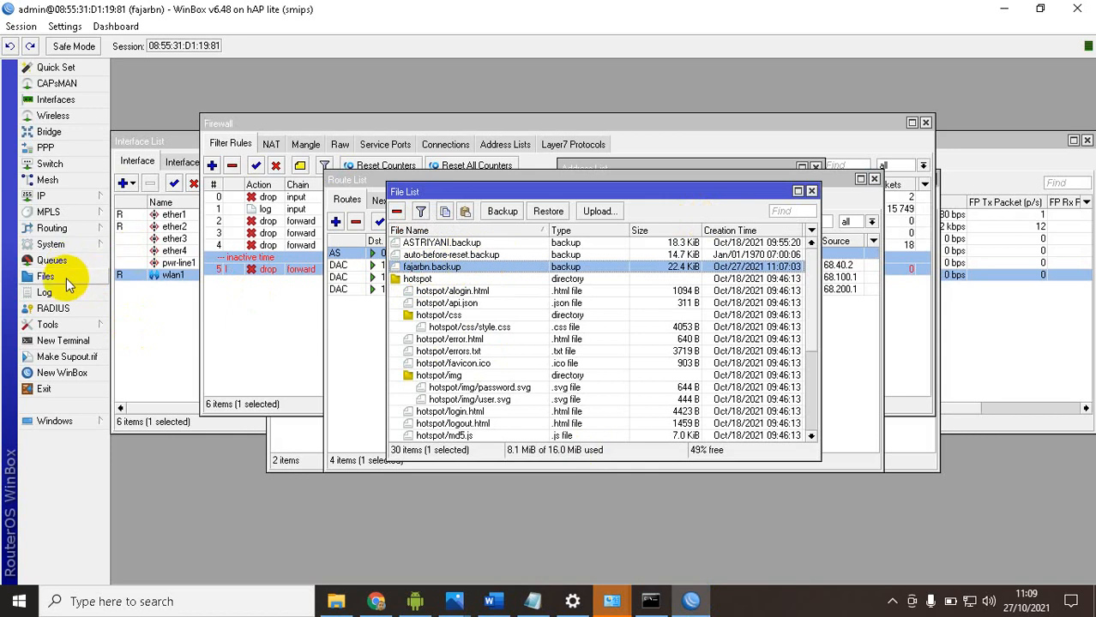
{"action": "left_click", "coordinate": [504, 214]}
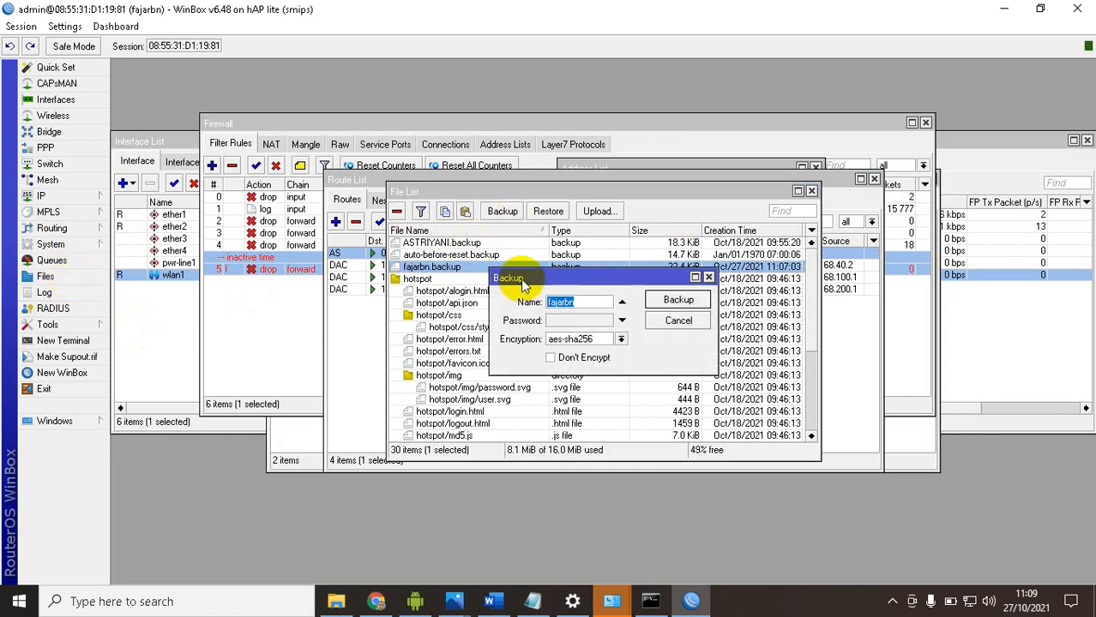
{"action": "left_click", "coordinate": [667, 302]}
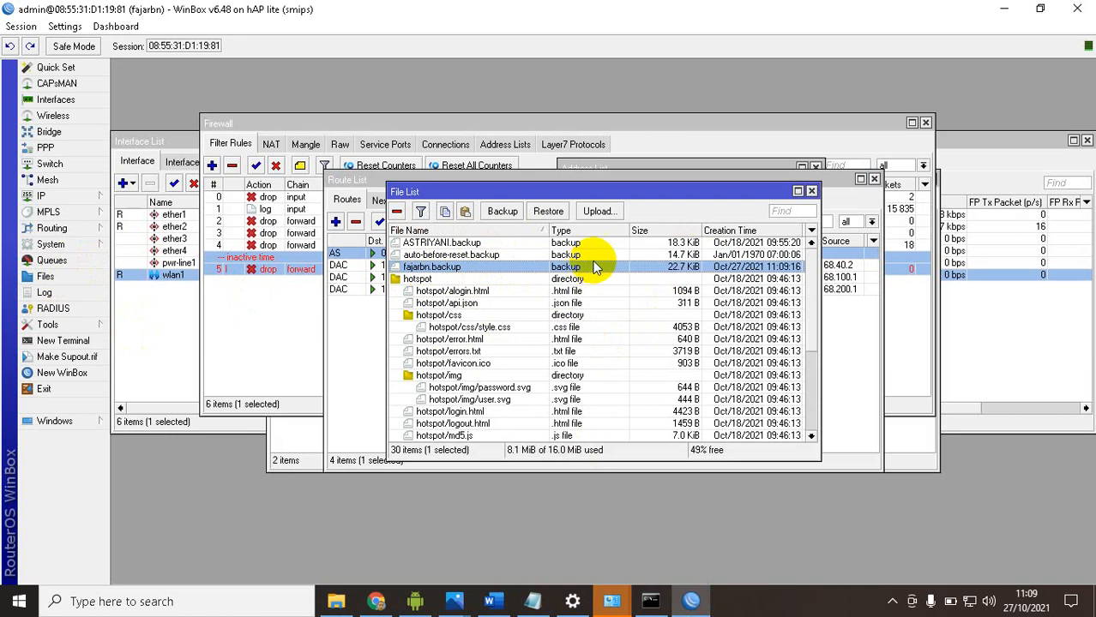
{"action": "left_click", "coordinate": [811, 190]}
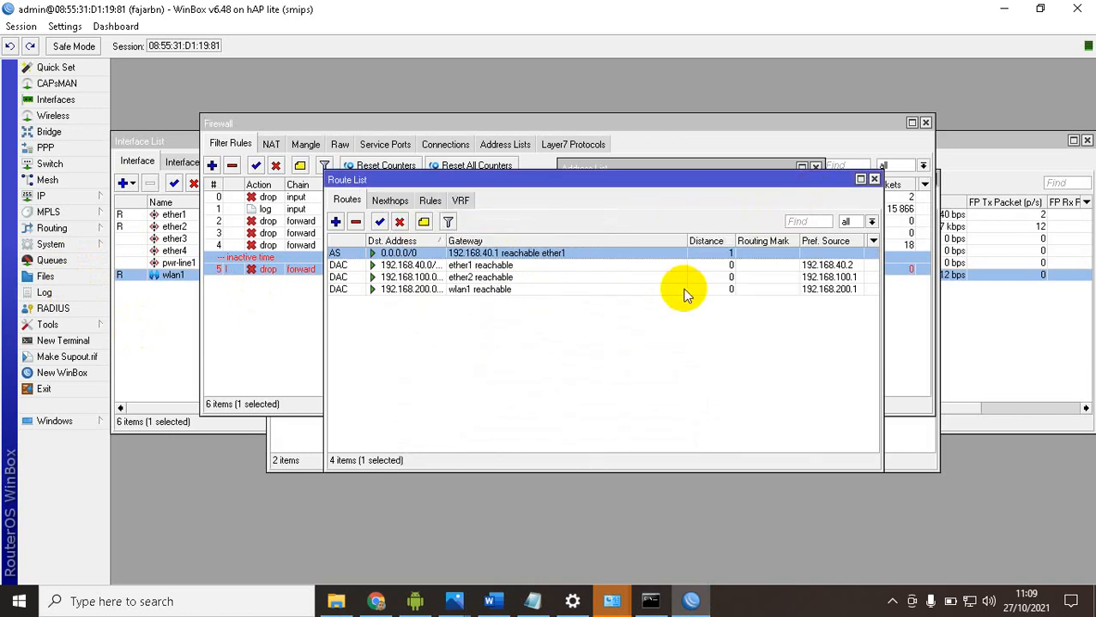